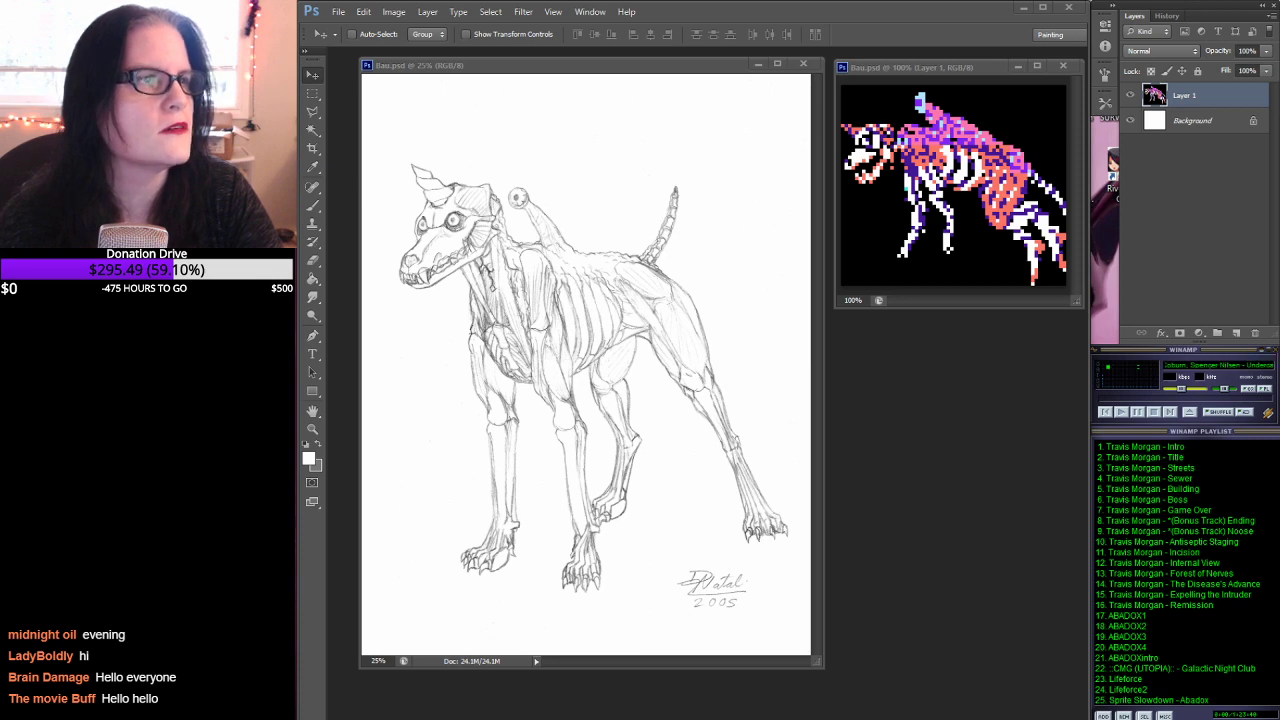
Step: Bring the coloured reference Bau.jpg into view in Photos, look it over, and return to the sketch in Photoshop
{"action": "left_click_drag", "start_coordinate": [1279, 72], "coordinate": [886, 83]}
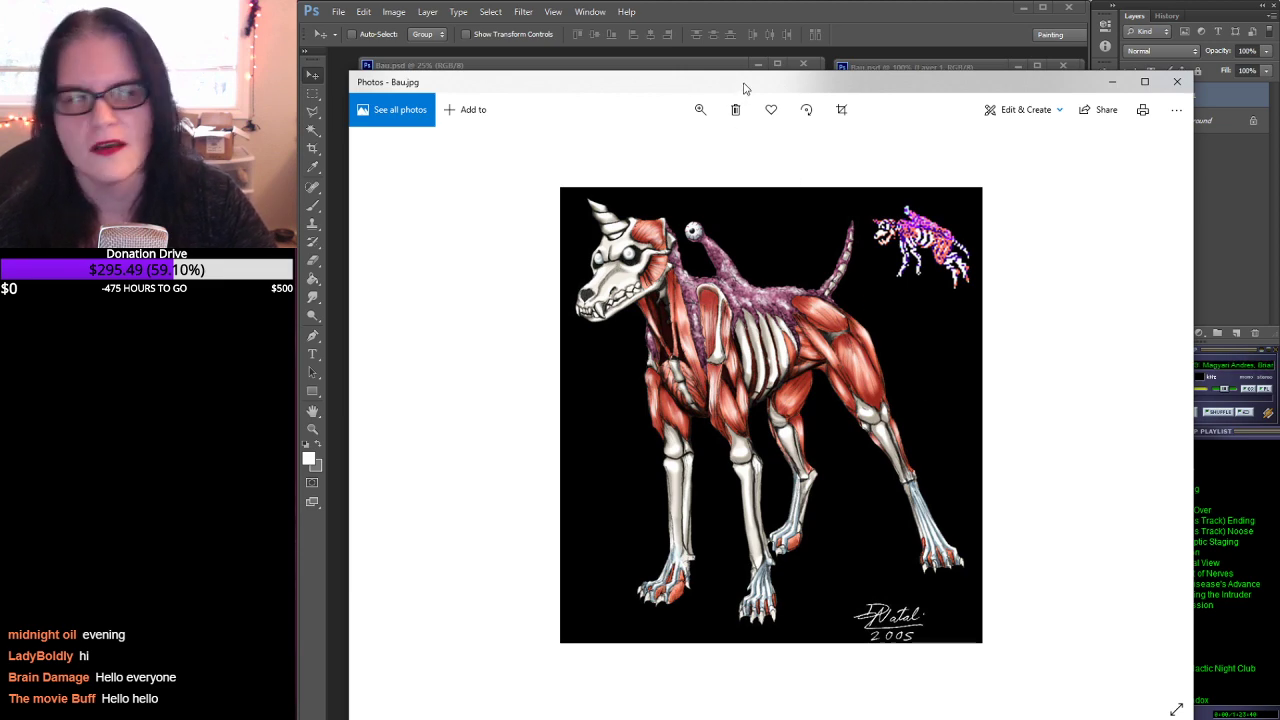
{"action": "key", "text": "alt+Tab"}
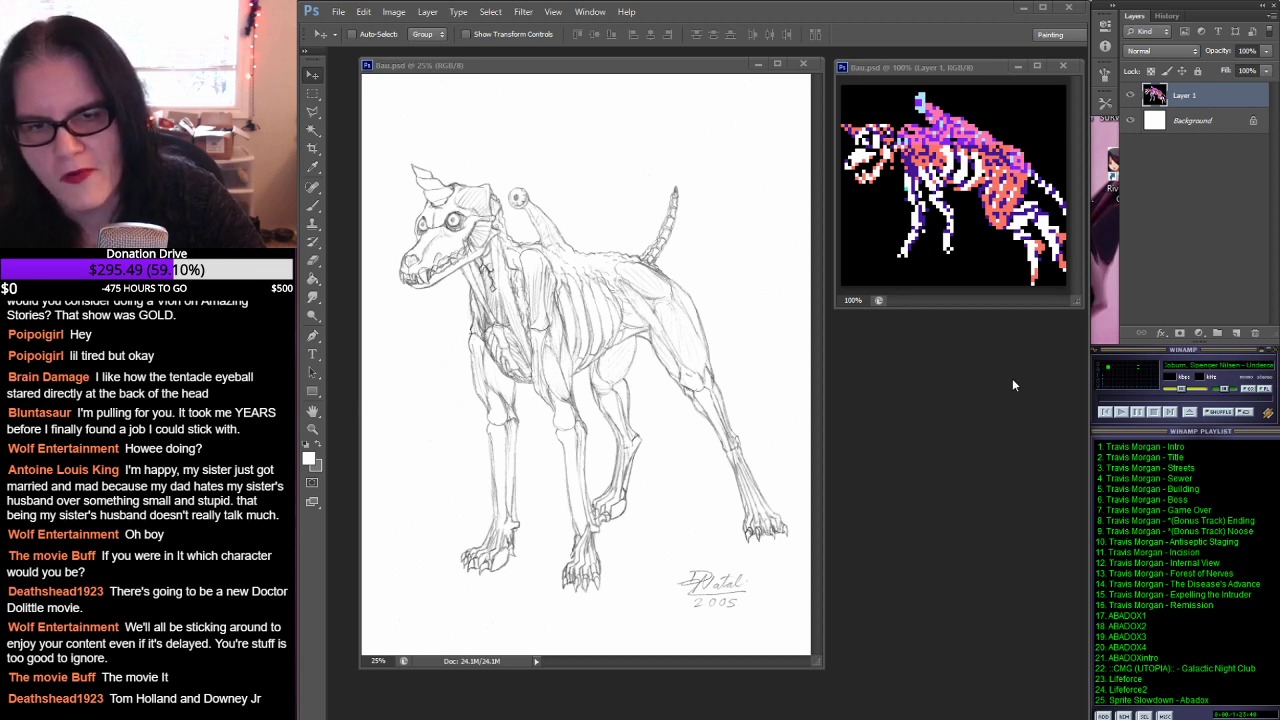
Step: Start the Intro track in the Winamp playlist, skip ahead, and adjust the playback volume
{"action": "double_click", "coordinate": [1156, 450]}
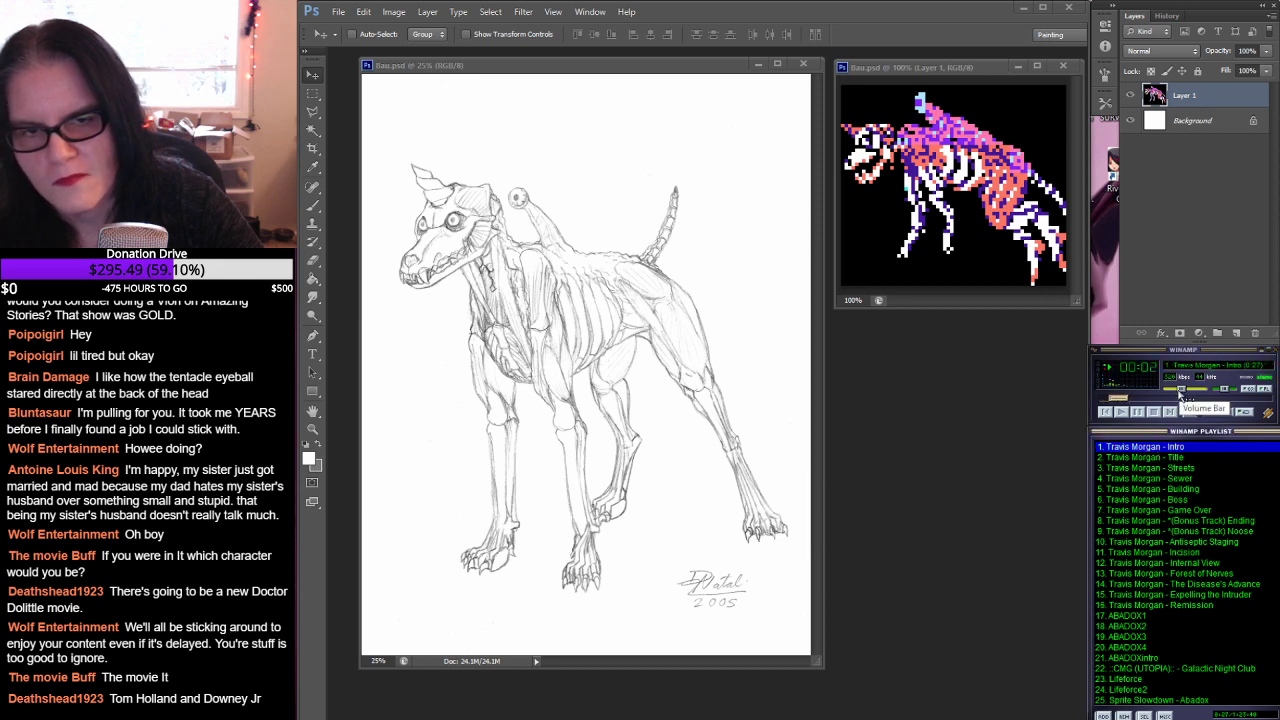
{"action": "left_click", "coordinate": [1170, 413]}
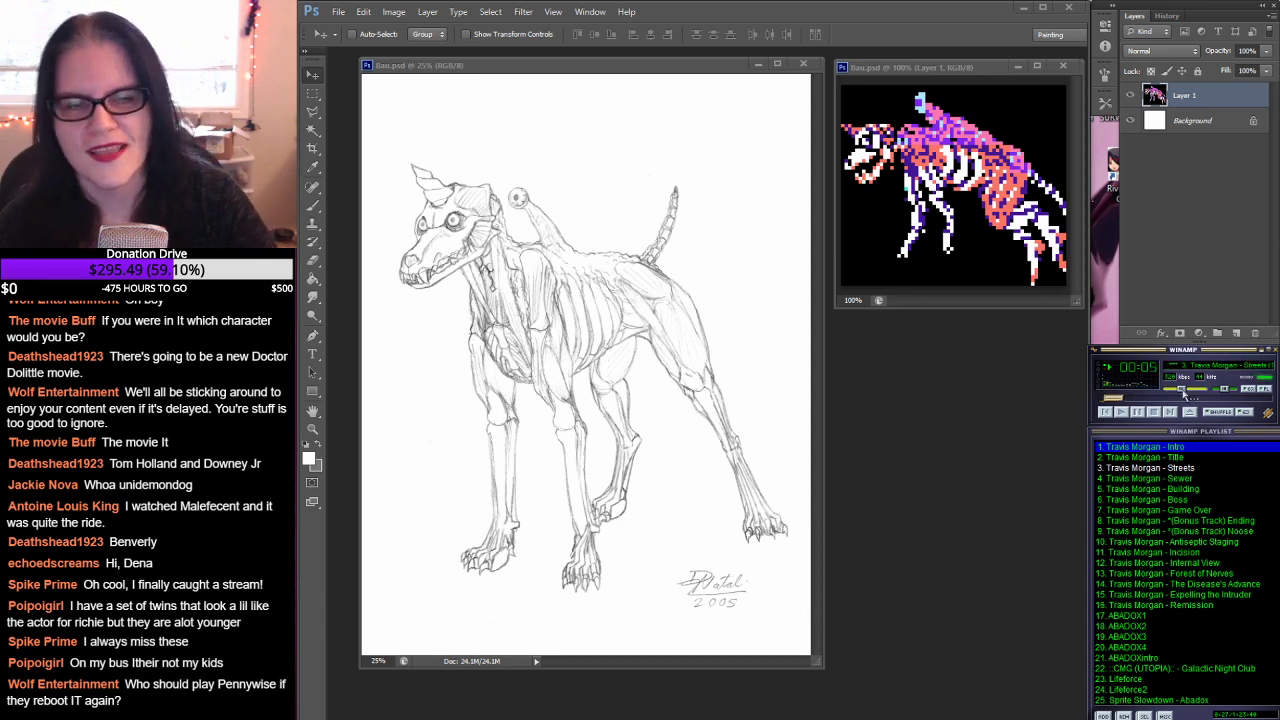
{"action": "left_click_drag", "start_coordinate": [1183, 395], "coordinate": [1180, 393]}
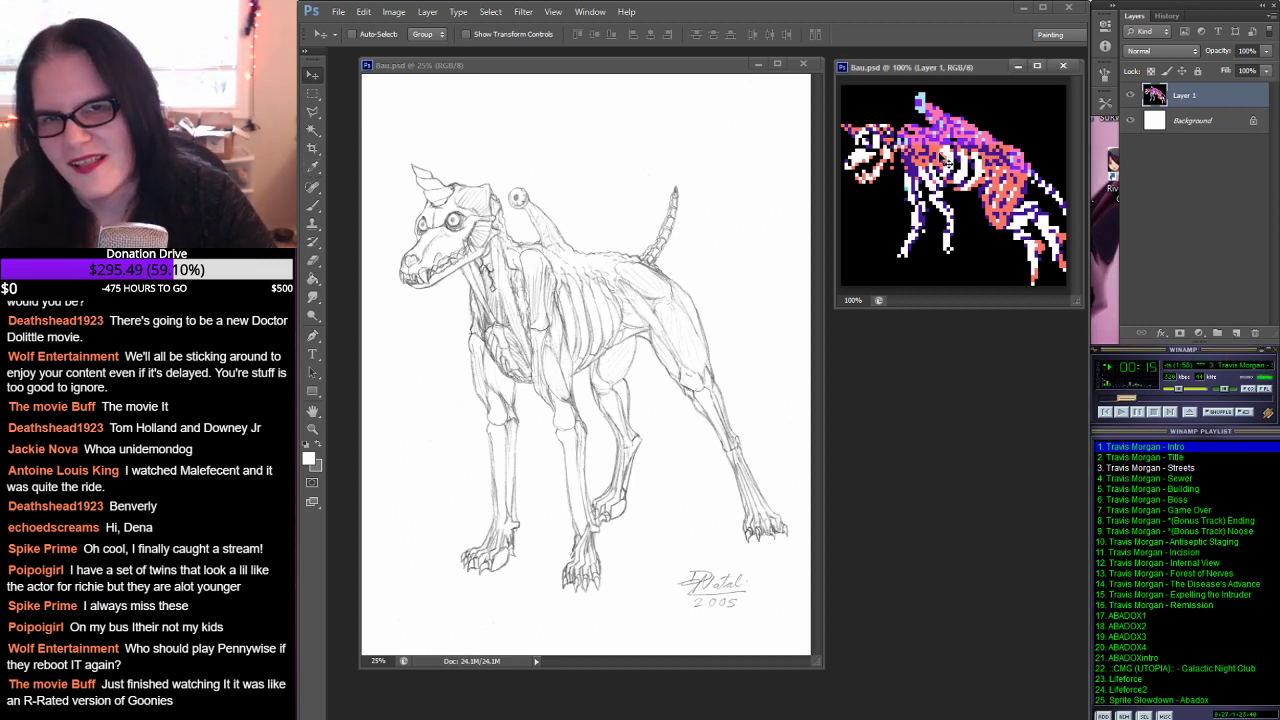
Step: Sample the coral red from the pixel sprite's haunch as the foreground colour and enlarge the dog sketch's document window
{"action": "left_click", "coordinate": [313, 167]}
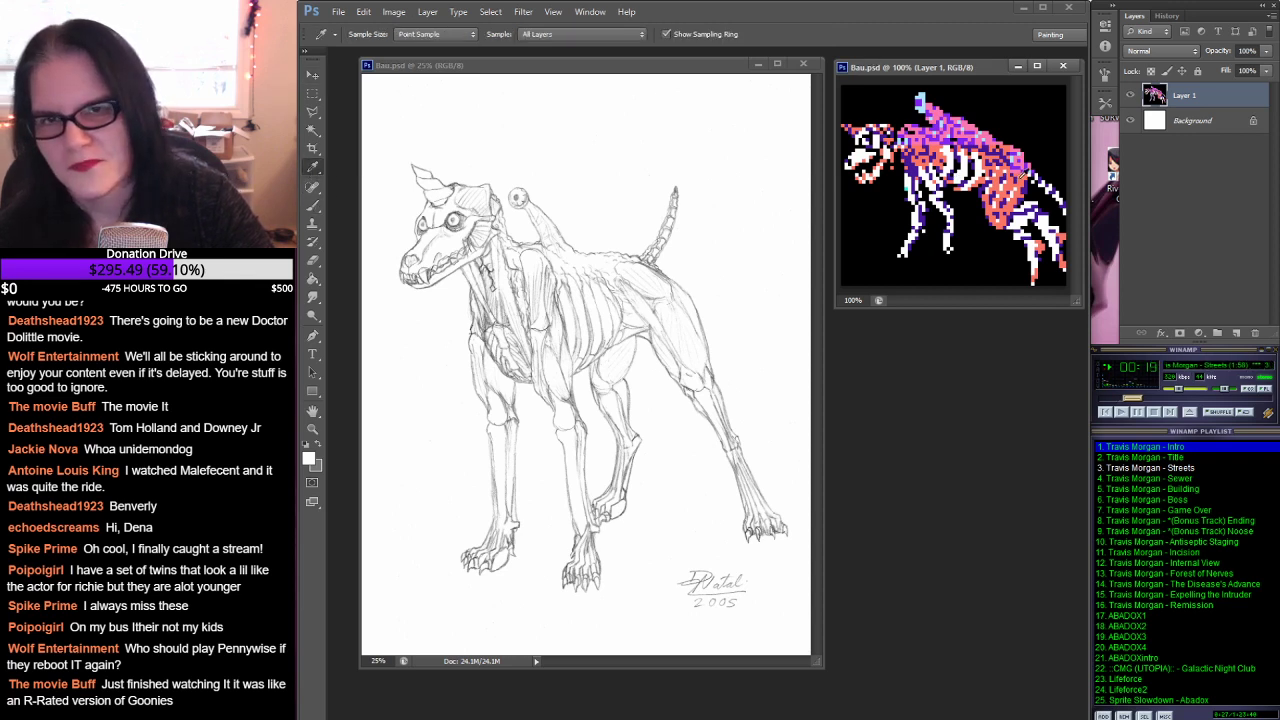
{"action": "left_click", "coordinate": [1025, 172]}
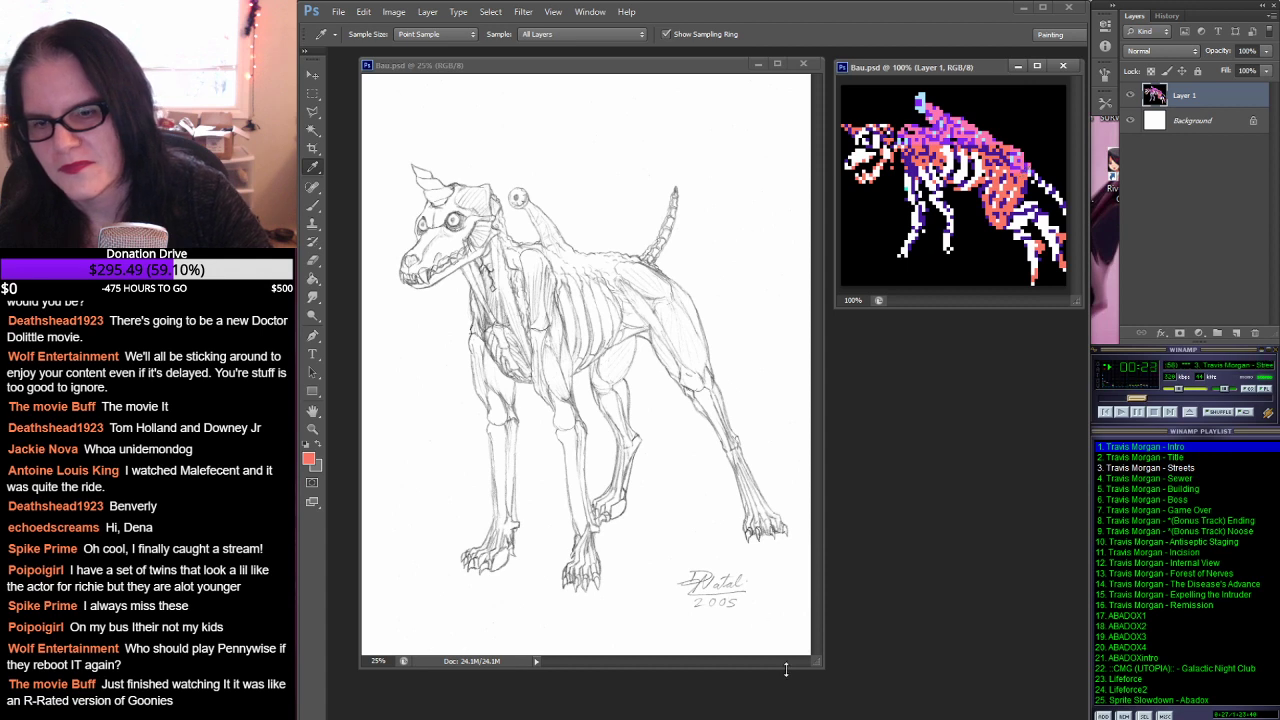
{"action": "left_click_drag", "start_coordinate": [822, 665], "coordinate": [1028, 696]}
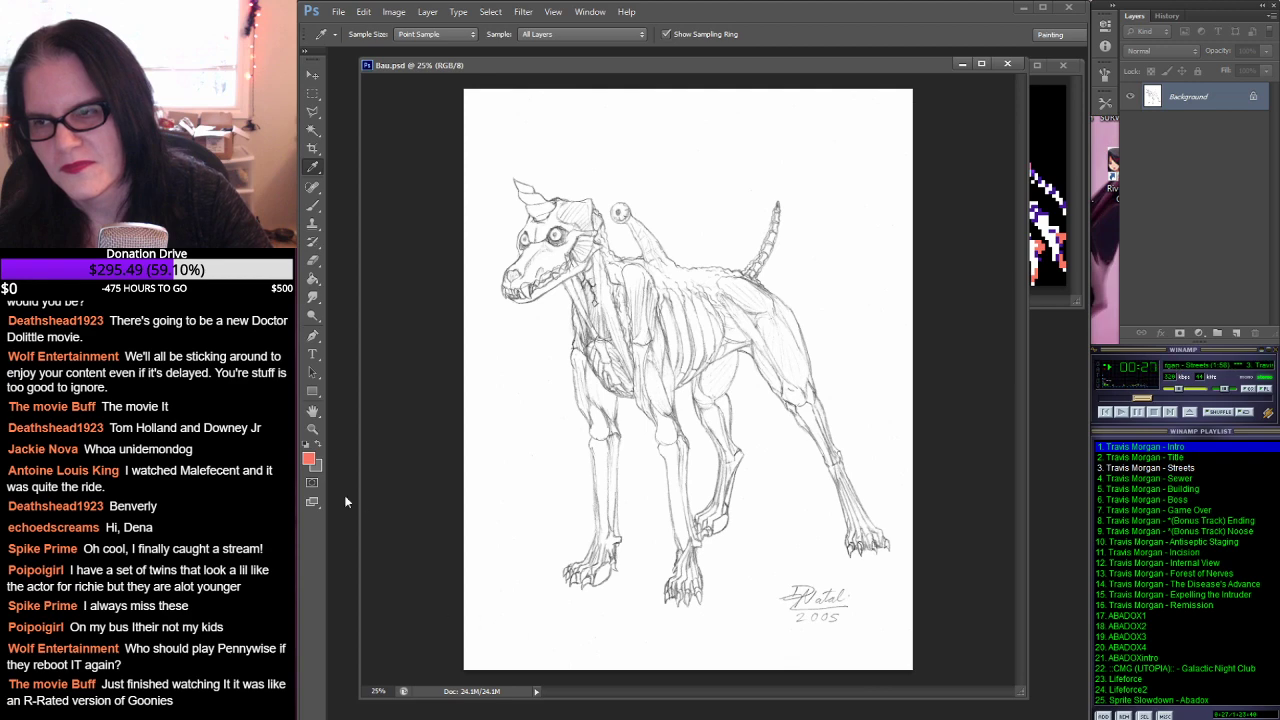
{"action": "left_click", "coordinate": [312, 428]}
{"action": "left_click", "coordinate": [608, 274]}
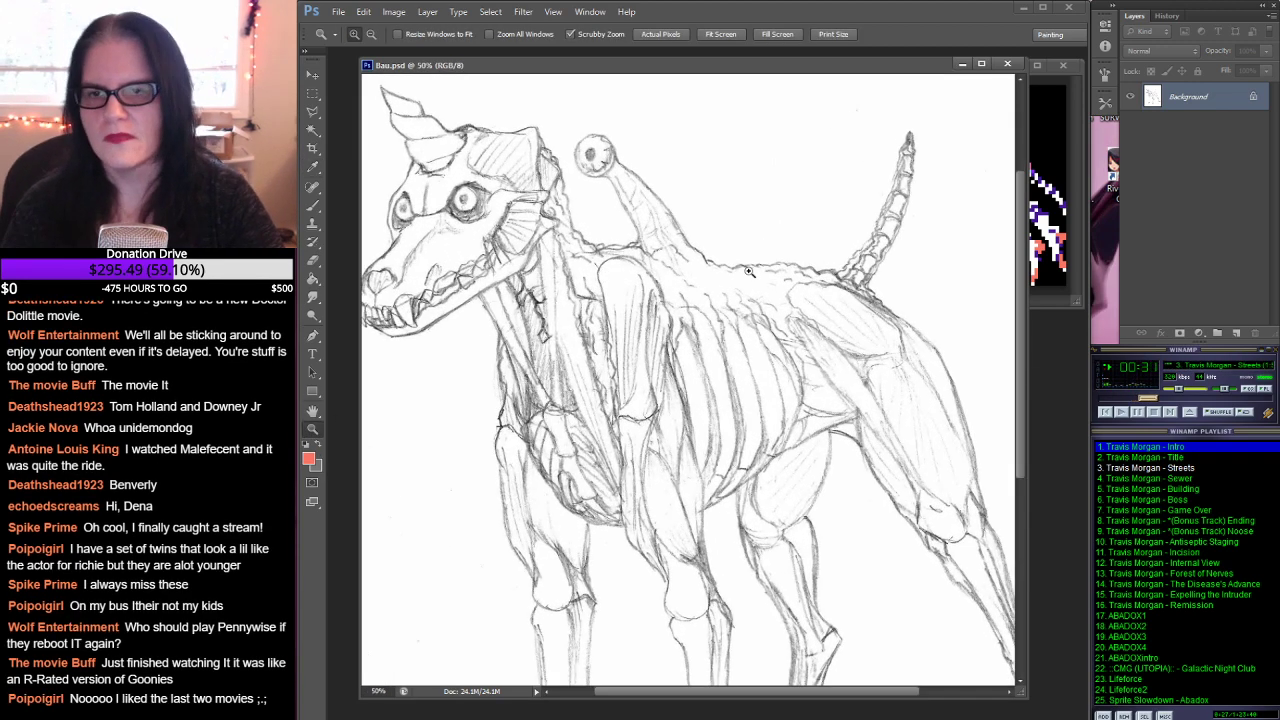
Step: Swap the foreground and background colours and set the foreground colour to a light neutral grey
{"action": "left_click", "coordinate": [319, 445]}
{"action": "left_click", "coordinate": [311, 458]}
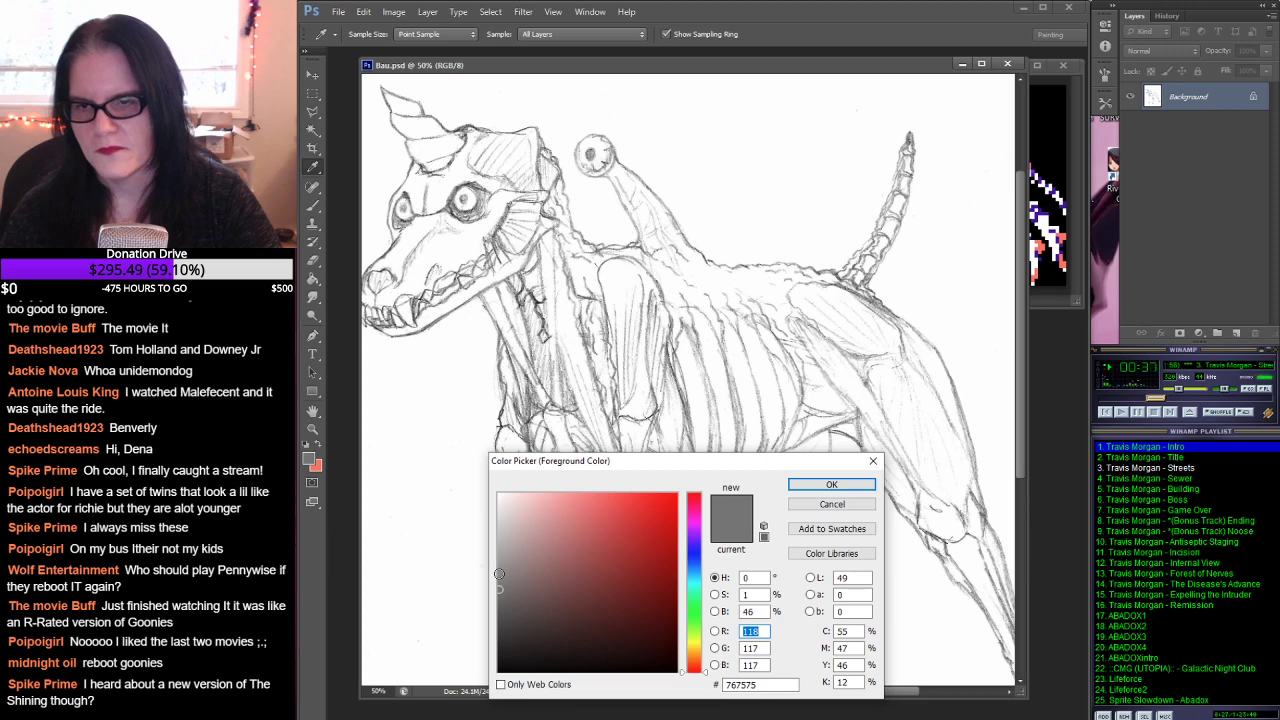
{"action": "left_click_drag", "start_coordinate": [499, 573], "coordinate": [489, 500]}
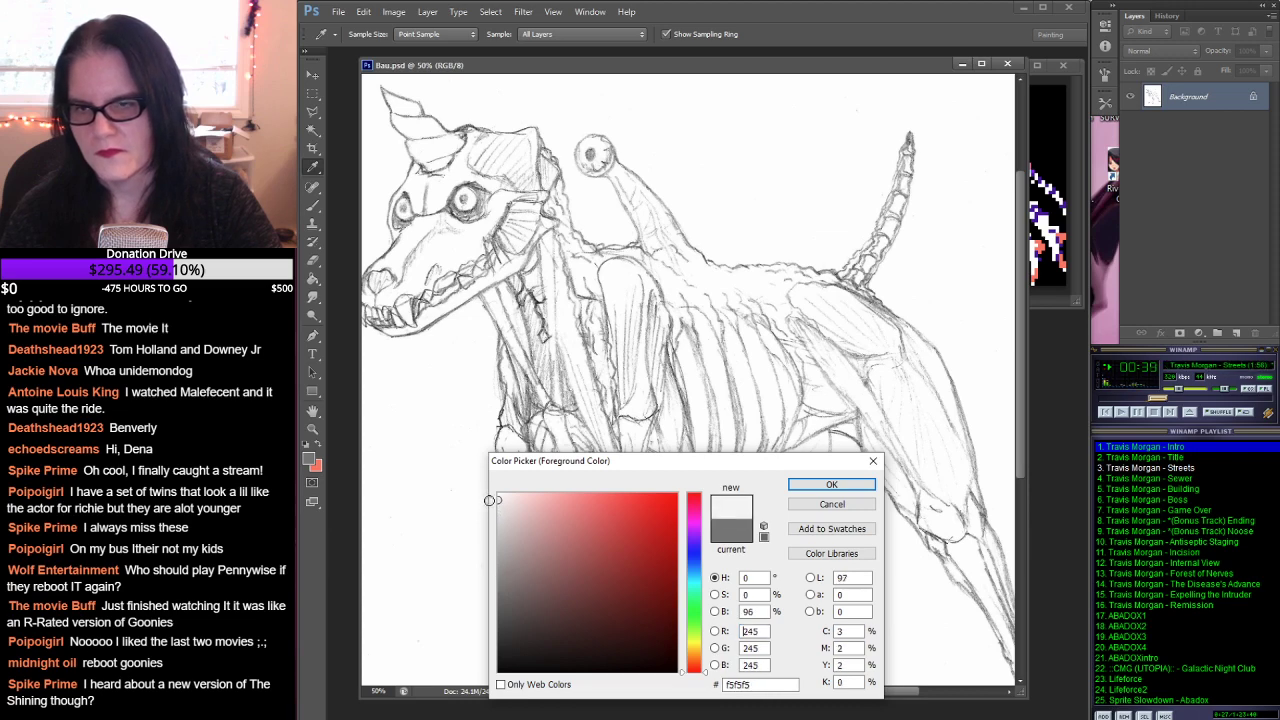
{"action": "left_click", "coordinate": [831, 484]}
Step: Choose a hard round 38 px Brush tip at 100% hardness for painting the dog's skull
{"action": "key", "text": "z"}
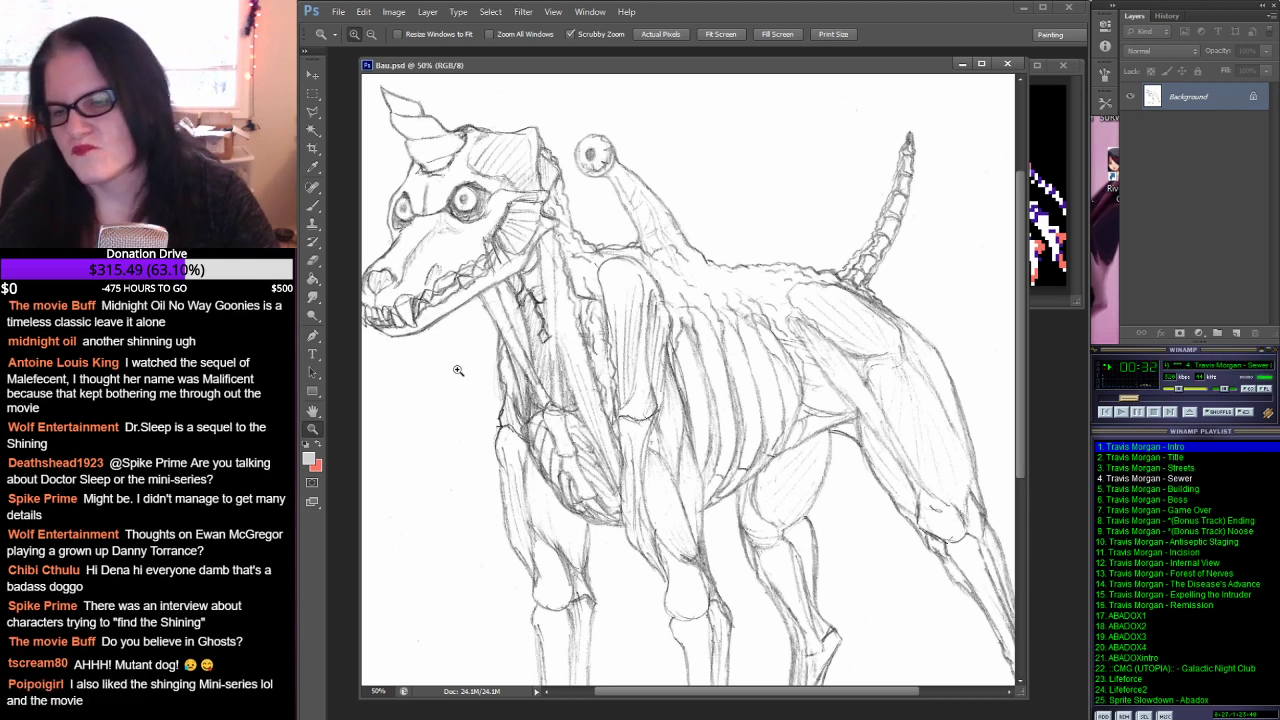
{"action": "left_click_drag", "start_coordinate": [479, 325], "coordinate": [565, 383]}
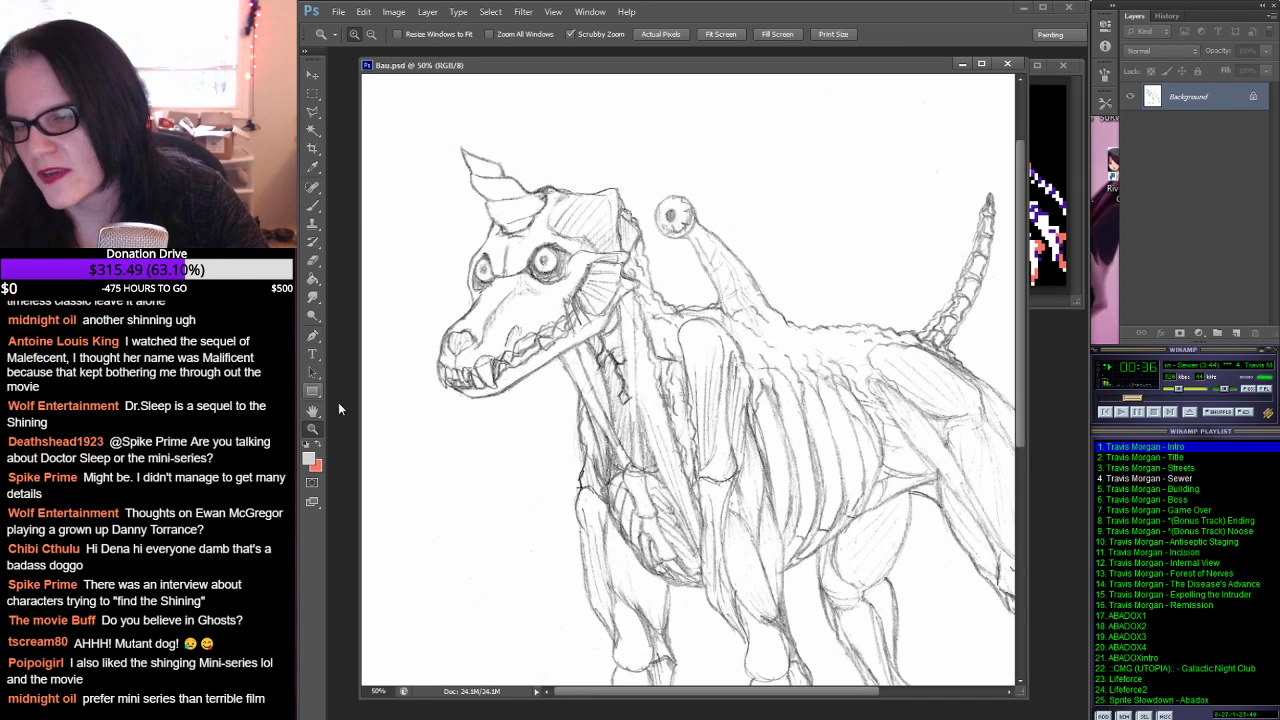
{"action": "left_click", "coordinate": [528, 326]}
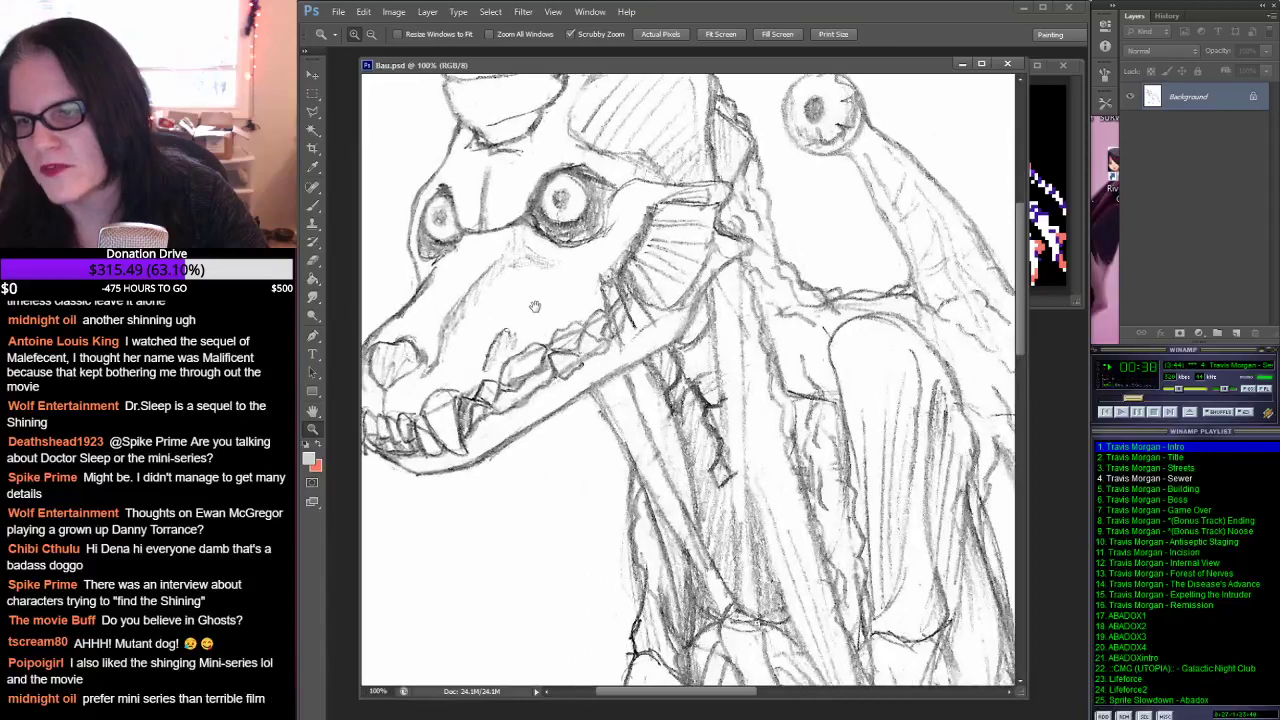
{"action": "left_click_drag", "start_coordinate": [535, 306], "coordinate": [611, 304]}
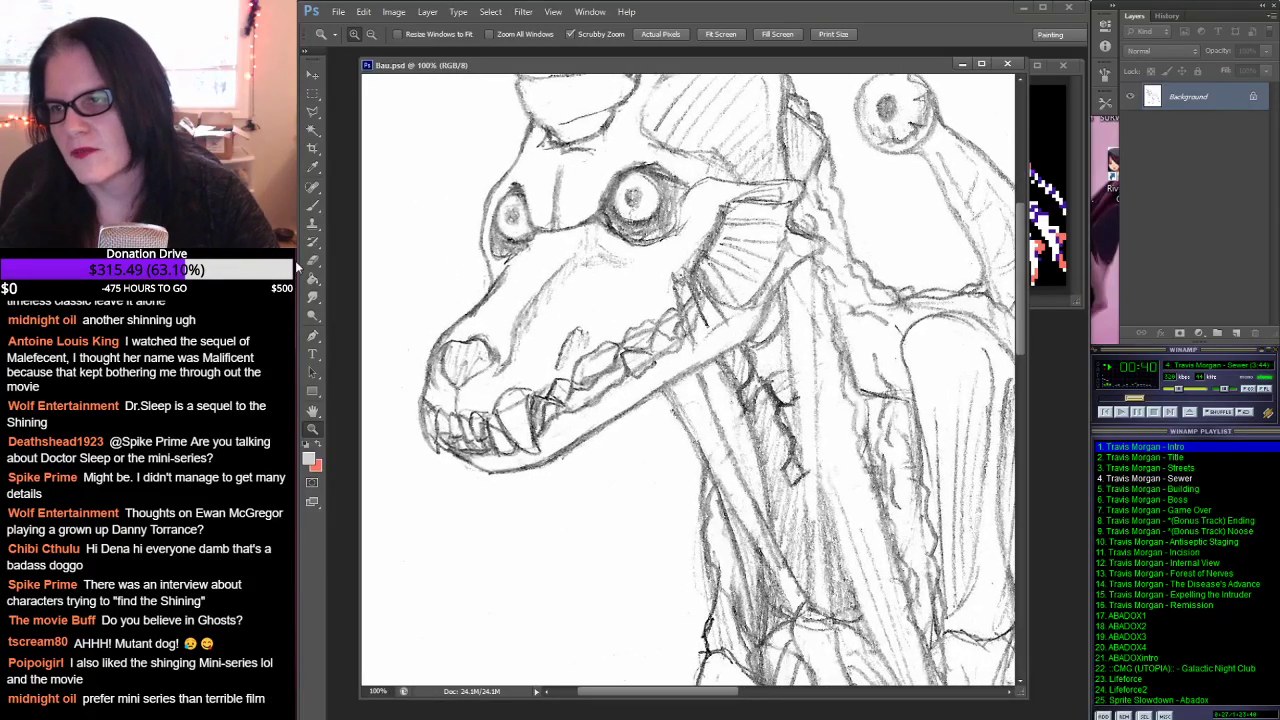
{"action": "left_click", "coordinate": [313, 205]}
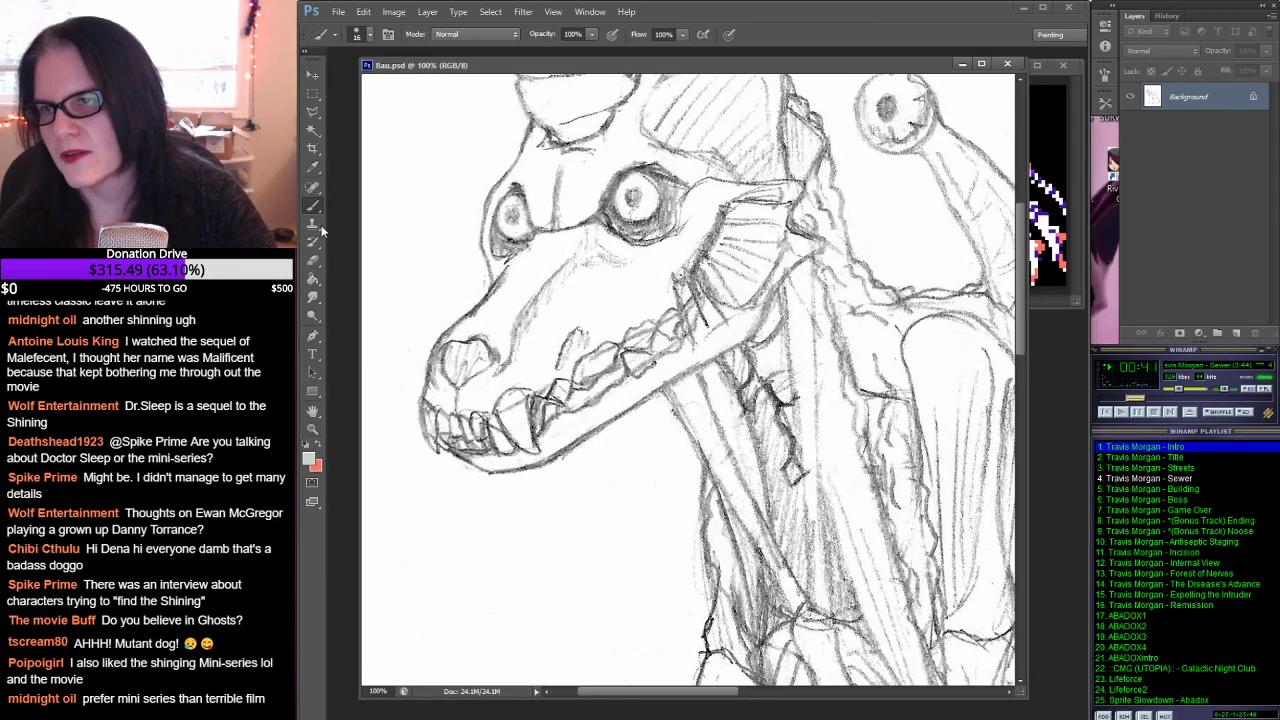
{"action": "left_click", "coordinate": [370, 35]}
{"action": "left_click", "coordinate": [440, 184]}
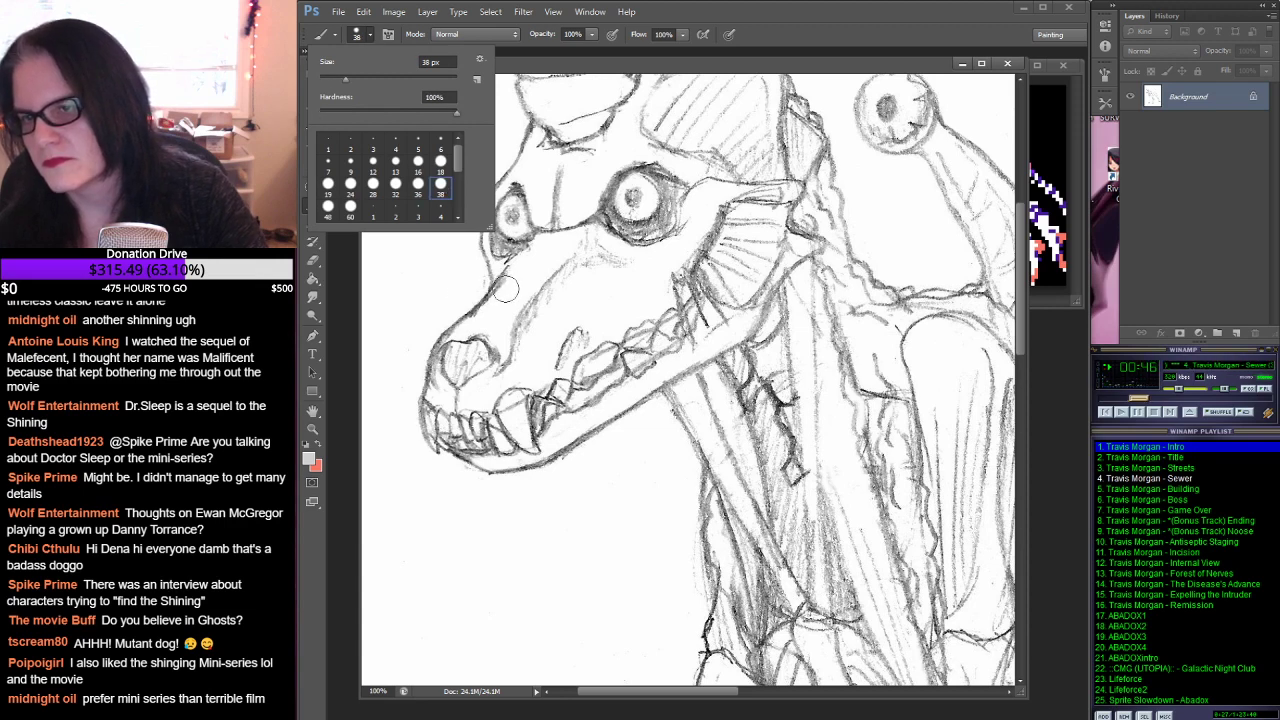
Step: Create a new layer named "bones" above the background sketch
{"action": "left_click", "coordinate": [427, 12]}
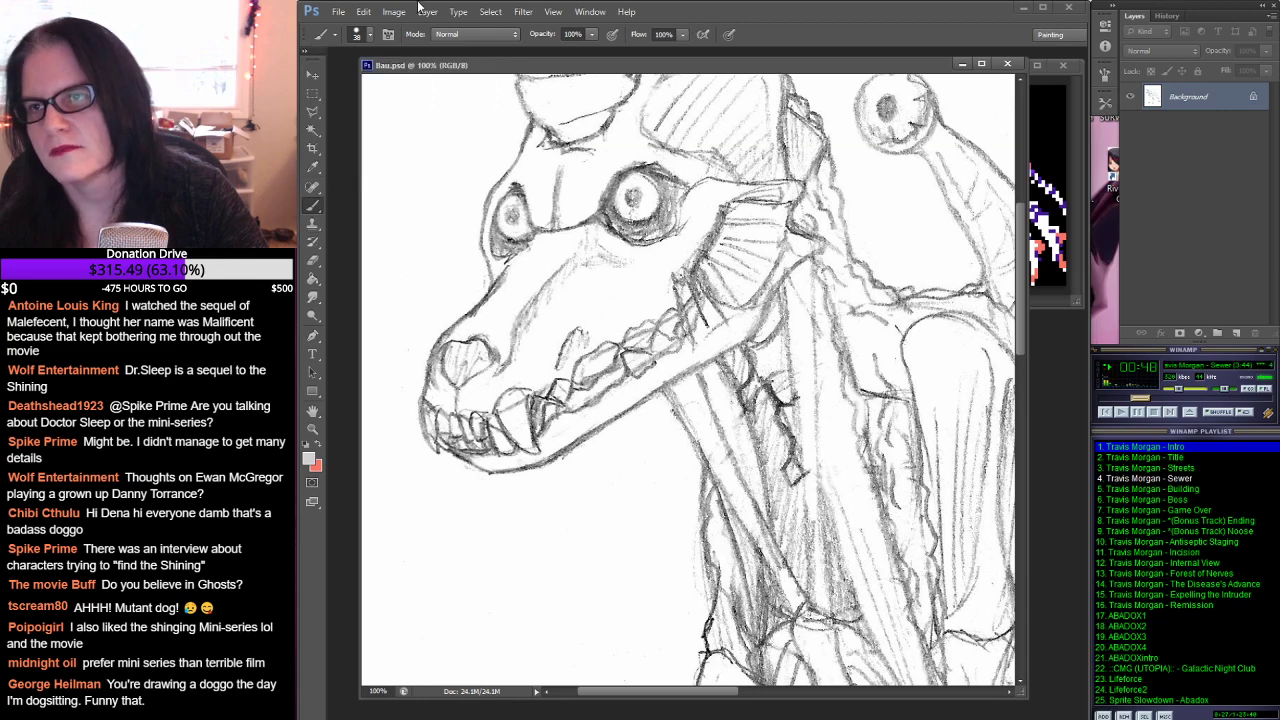
{"action": "left_click", "coordinate": [427, 12]}
{"action": "mouse_move", "coordinate": [438, 30]}
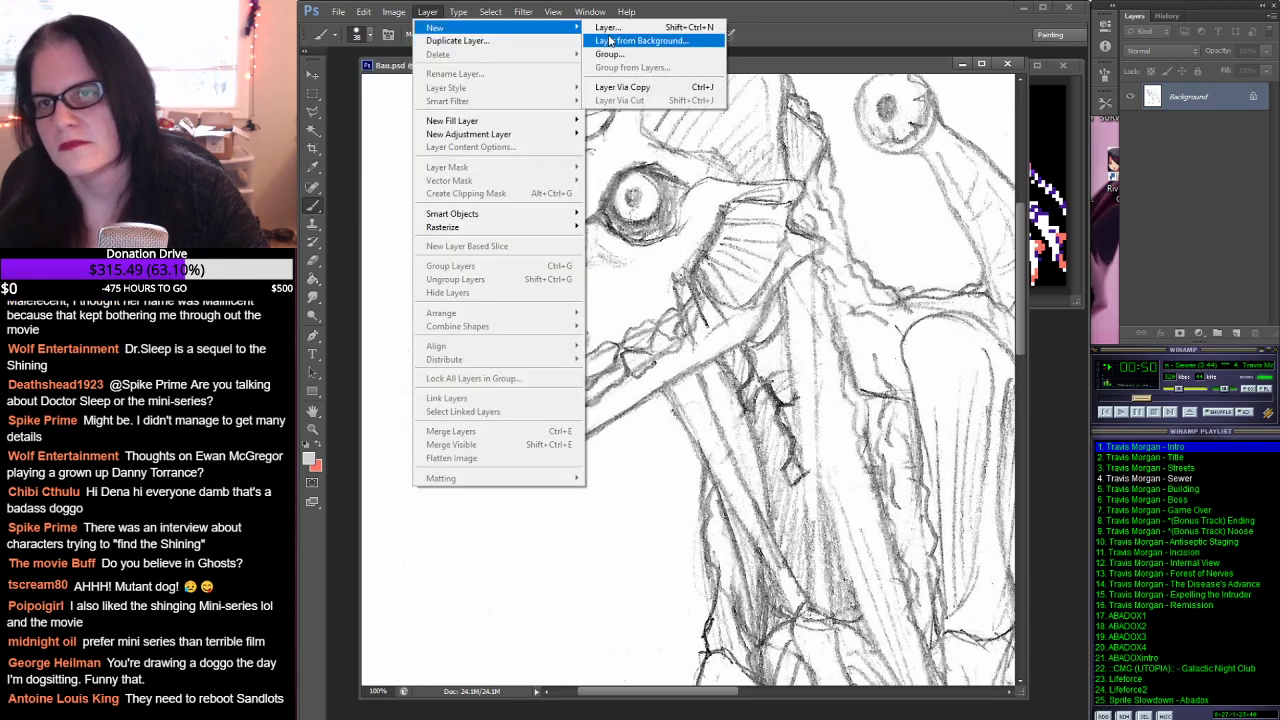
{"action": "left_click", "coordinate": [612, 30]}
{"action": "type", "text": "bones"}
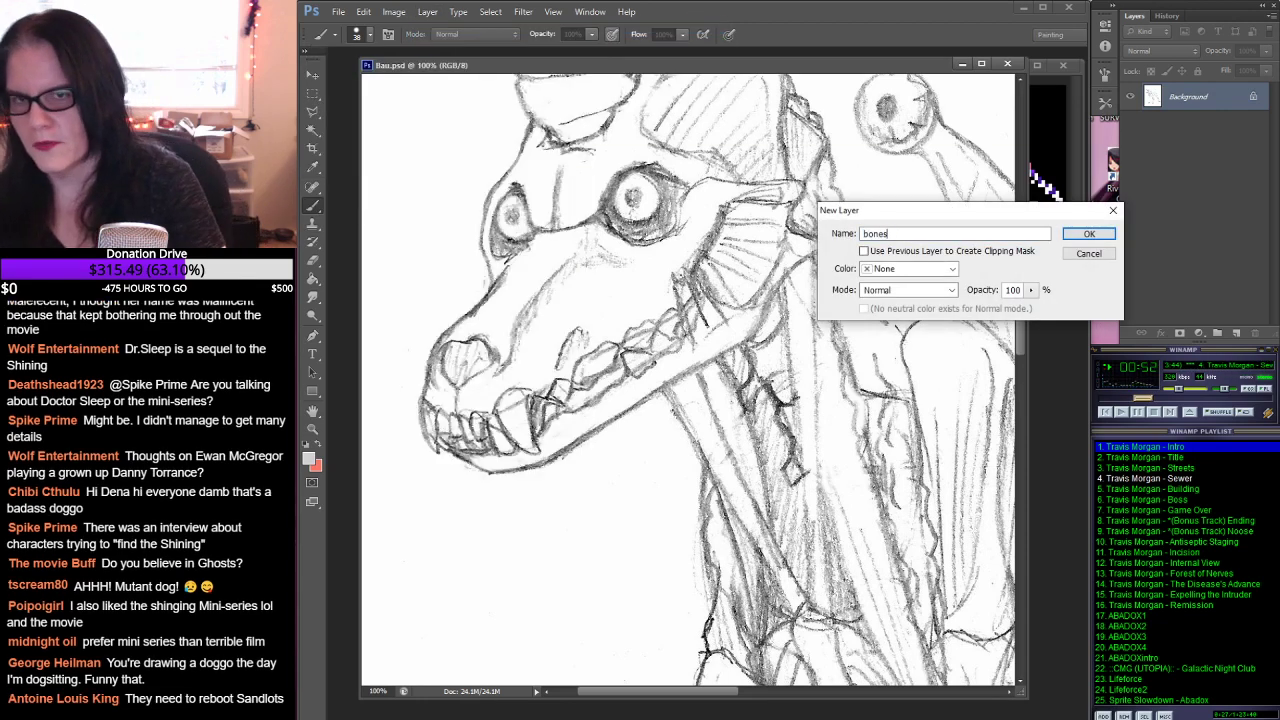
{"action": "key", "text": "Return"}
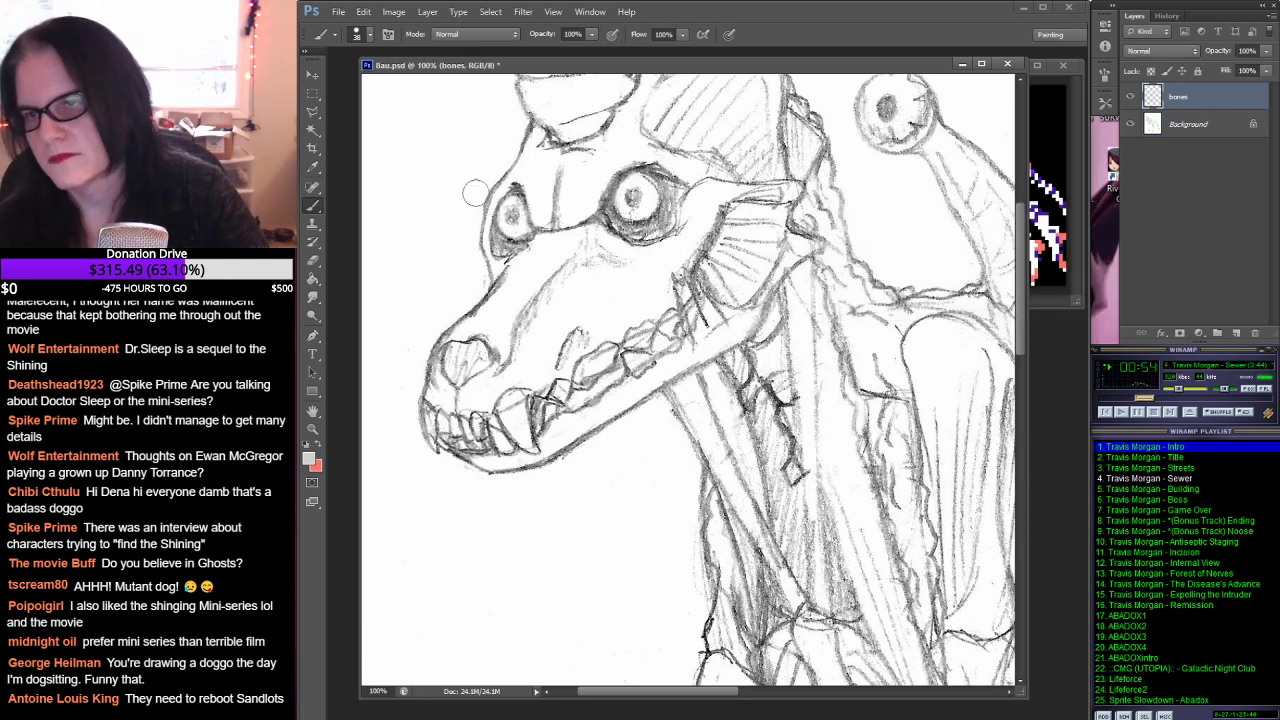
Step: Paint a light grey band along the snout's outer edge, from below the far eye to the front teeth
{"action": "mouse_move", "coordinate": [488, 226]}
{"action": "left_mouse_down"}
{"action": "mouse_move", "coordinate": [505, 248]}
{"action": "mouse_move", "coordinate": [494, 250]}
{"action": "mouse_move", "coordinate": [502, 283]}
{"action": "left_mouse_up"}
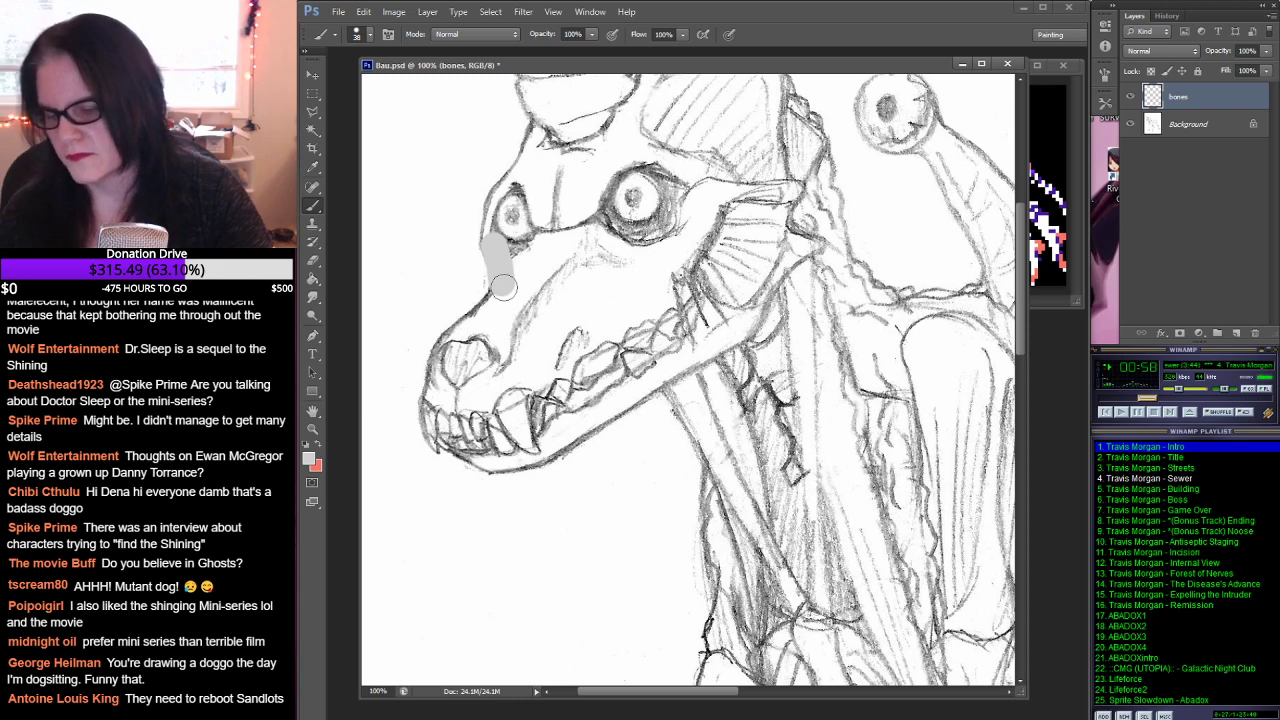
{"action": "mouse_move", "coordinate": [502, 295]}
{"action": "left_mouse_down"}
{"action": "mouse_move", "coordinate": [452, 343]}
{"action": "mouse_move", "coordinate": [434, 444]}
{"action": "left_mouse_up"}
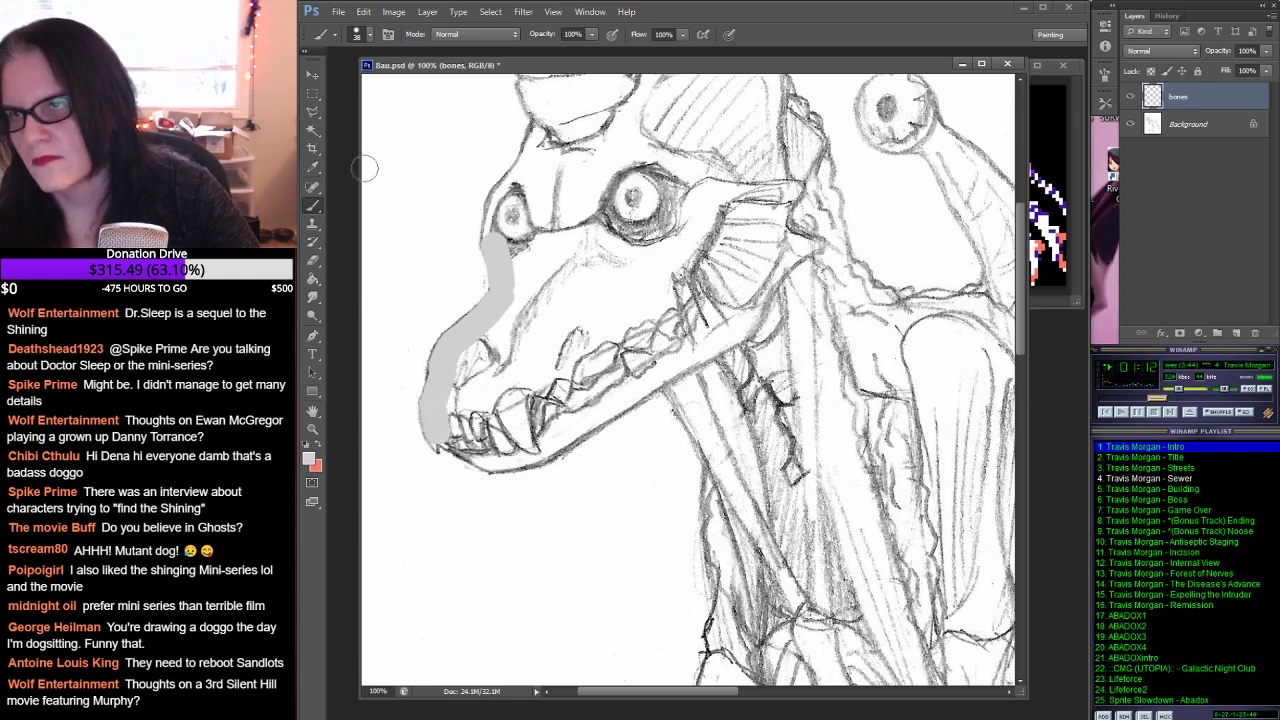
{"action": "left_click", "coordinate": [369, 36]}
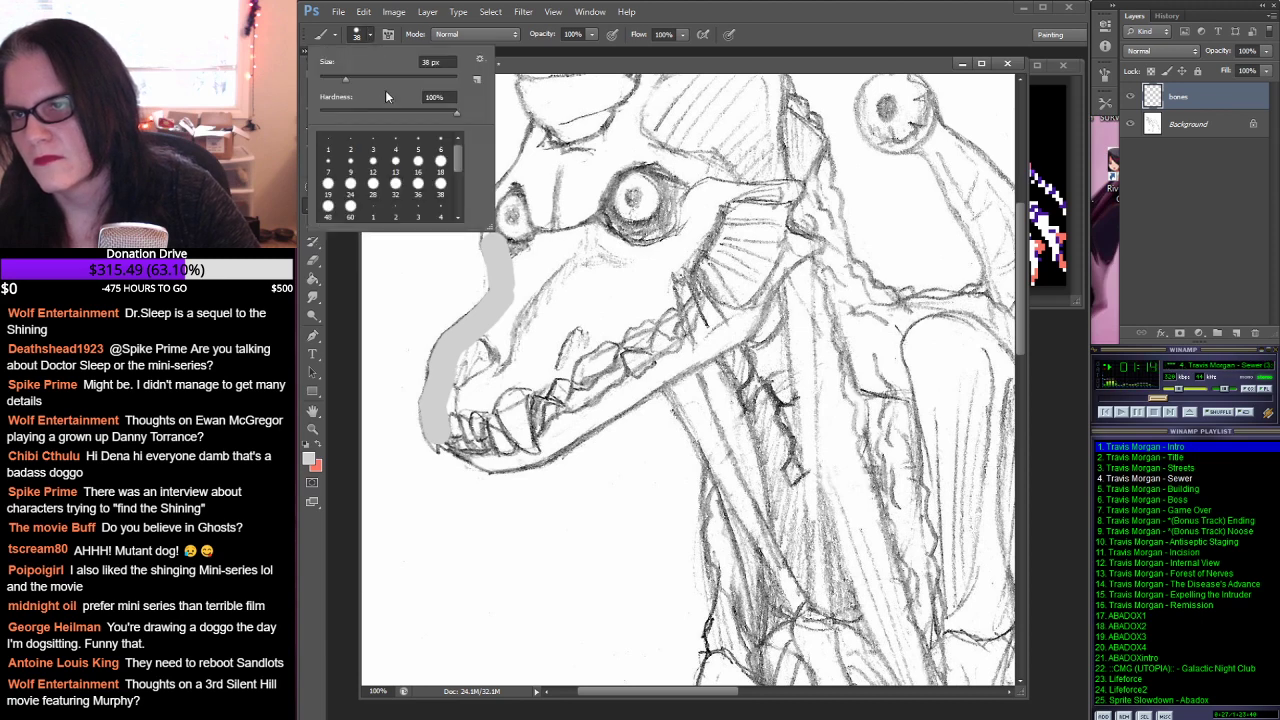
{"action": "left_click", "coordinate": [439, 145]}
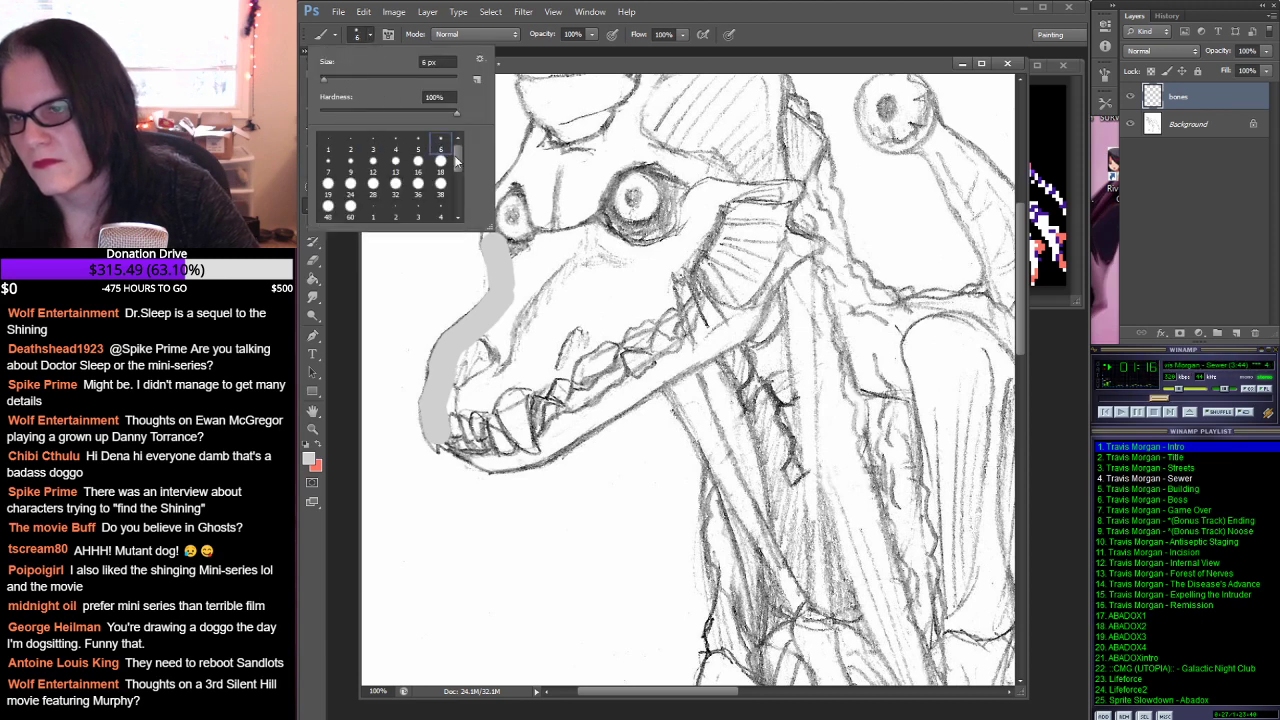
{"action": "key", "text": "Return"}
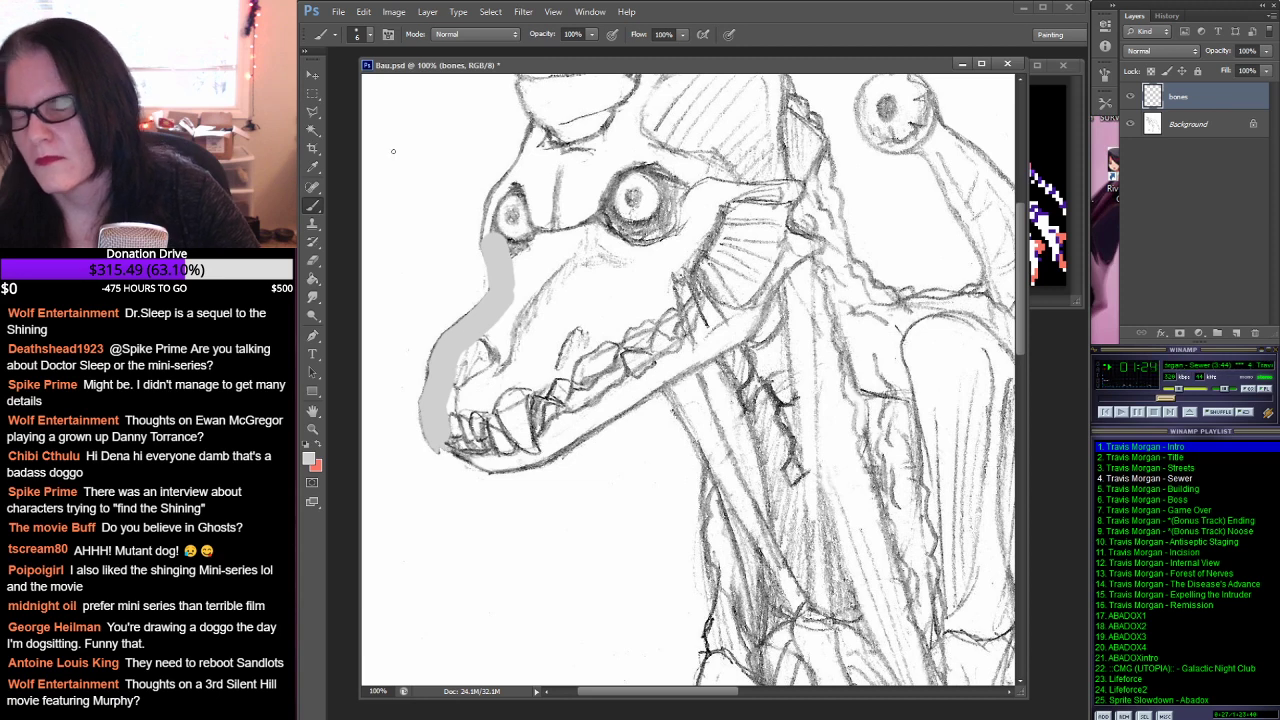
{"action": "left_click", "coordinate": [370, 36]}
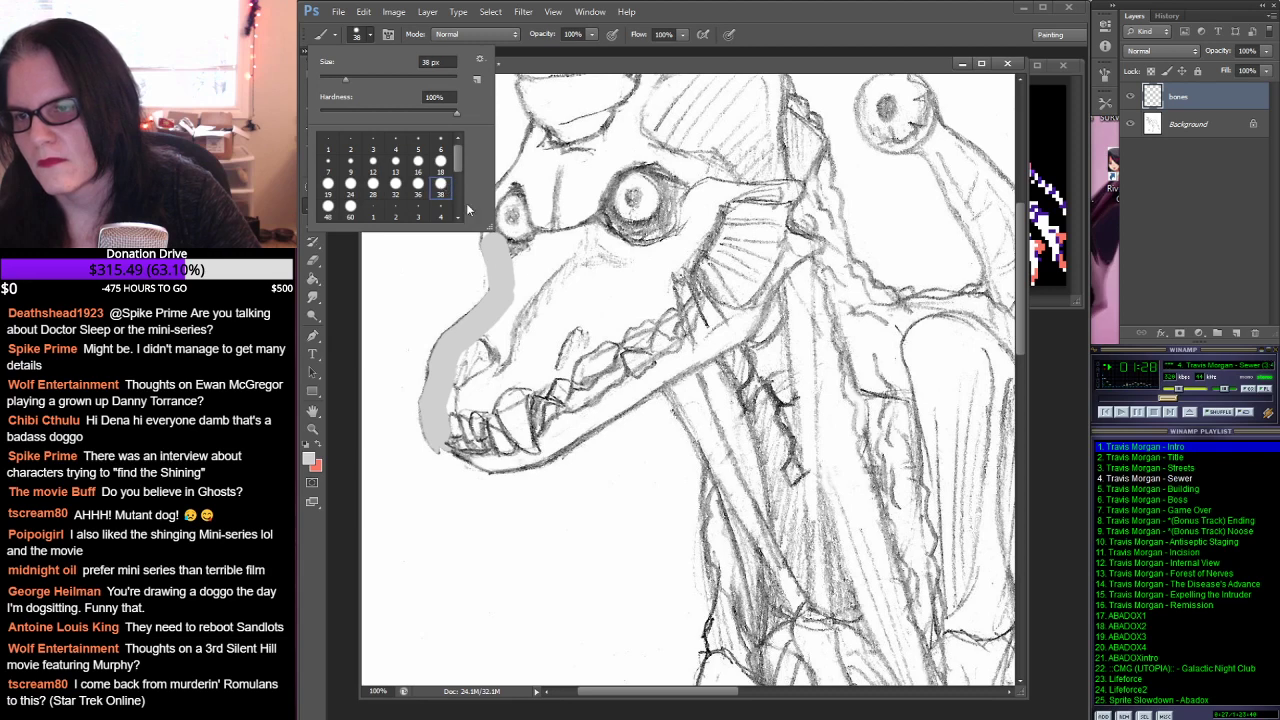
Step: Paint light grey along the lower jaw from the front teeth to the jaw hinge, and up behind the back teeth
{"action": "left_click", "coordinate": [453, 438]}
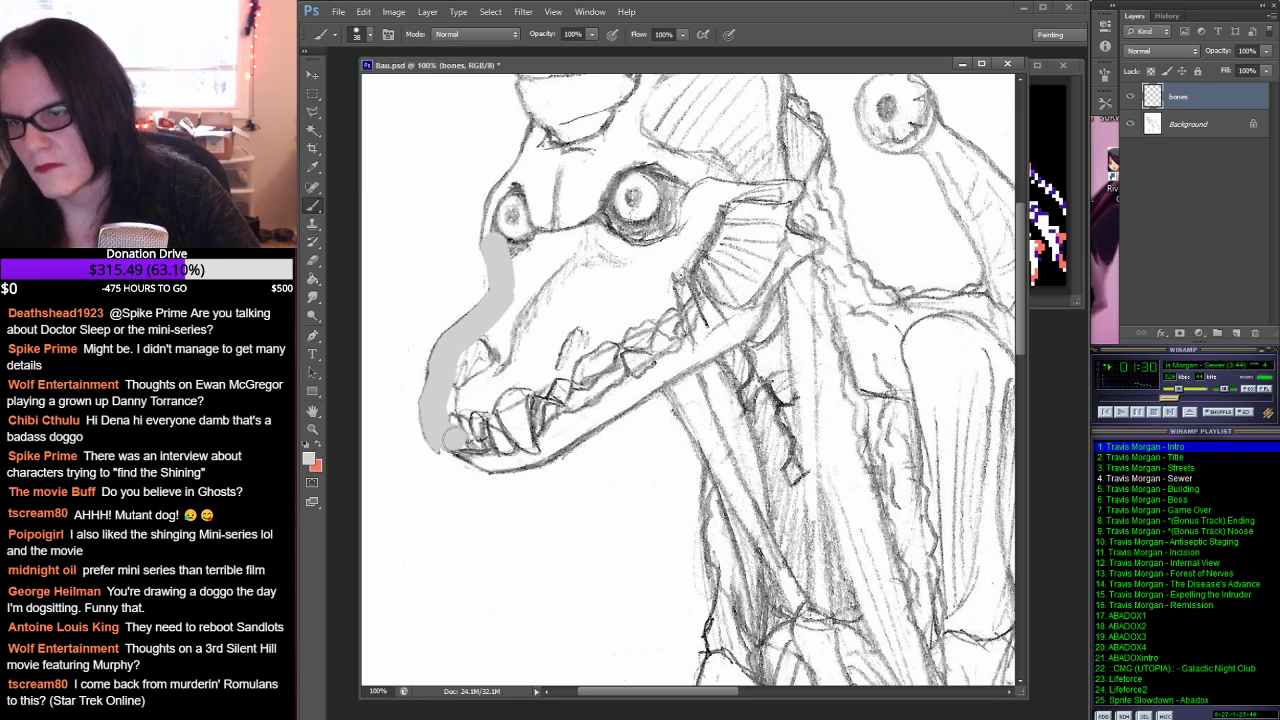
{"action": "mouse_move", "coordinate": [455, 440]}
{"action": "left_mouse_down"}
{"action": "mouse_move", "coordinate": [490, 461]}
{"action": "mouse_move", "coordinate": [540, 454]}
{"action": "mouse_move", "coordinate": [619, 401]}
{"action": "left_mouse_up"}
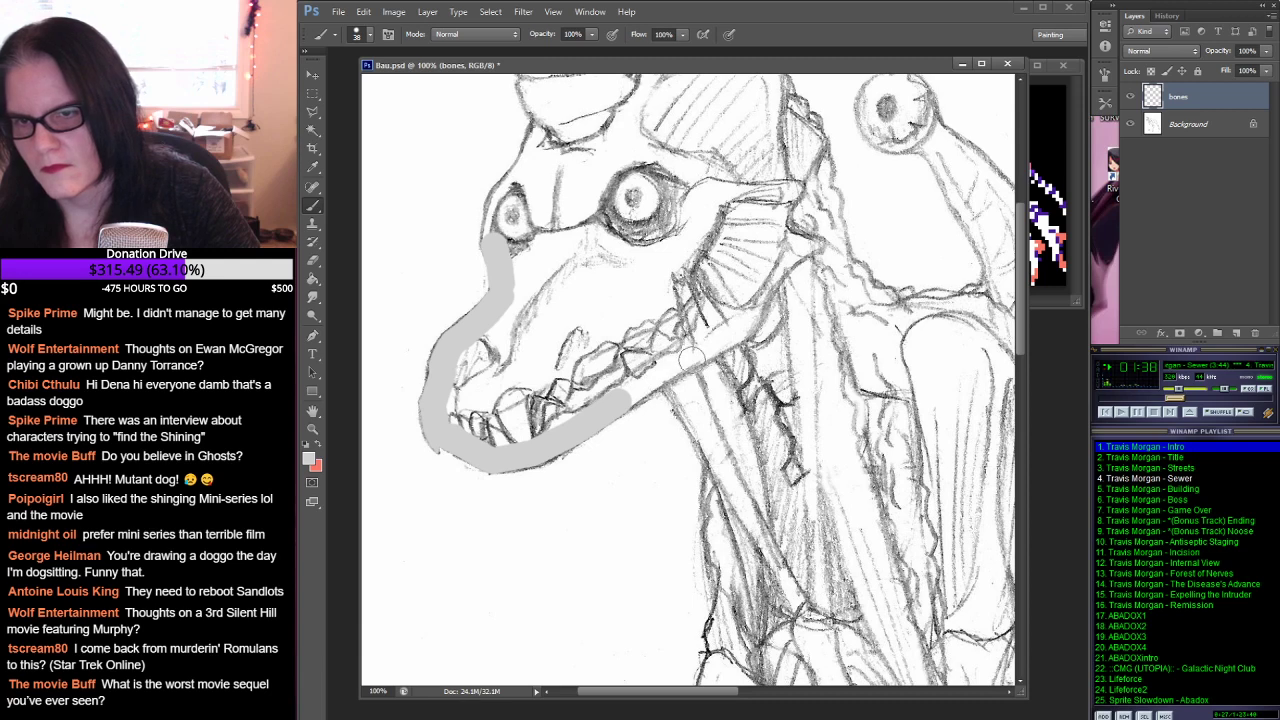
{"action": "left_click_drag", "start_coordinate": [696, 351], "coordinate": [748, 323]}
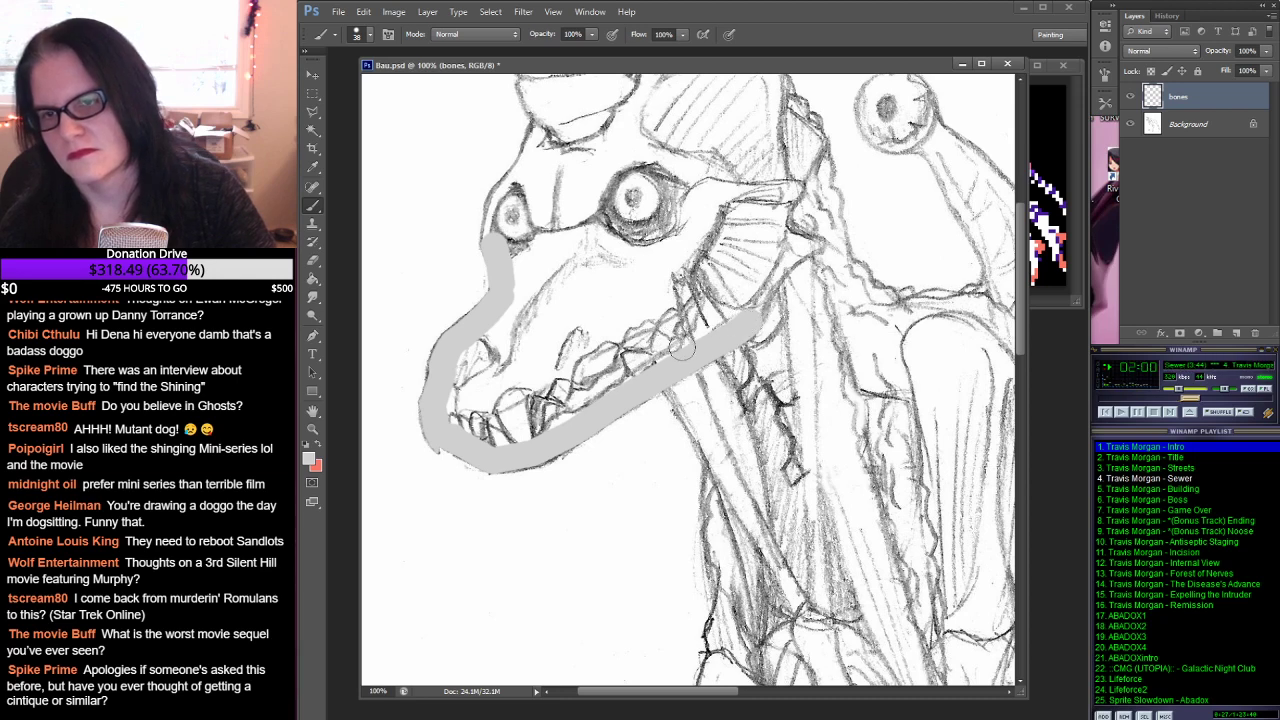
{"action": "left_click_drag", "start_coordinate": [670, 325], "coordinate": [659, 282]}
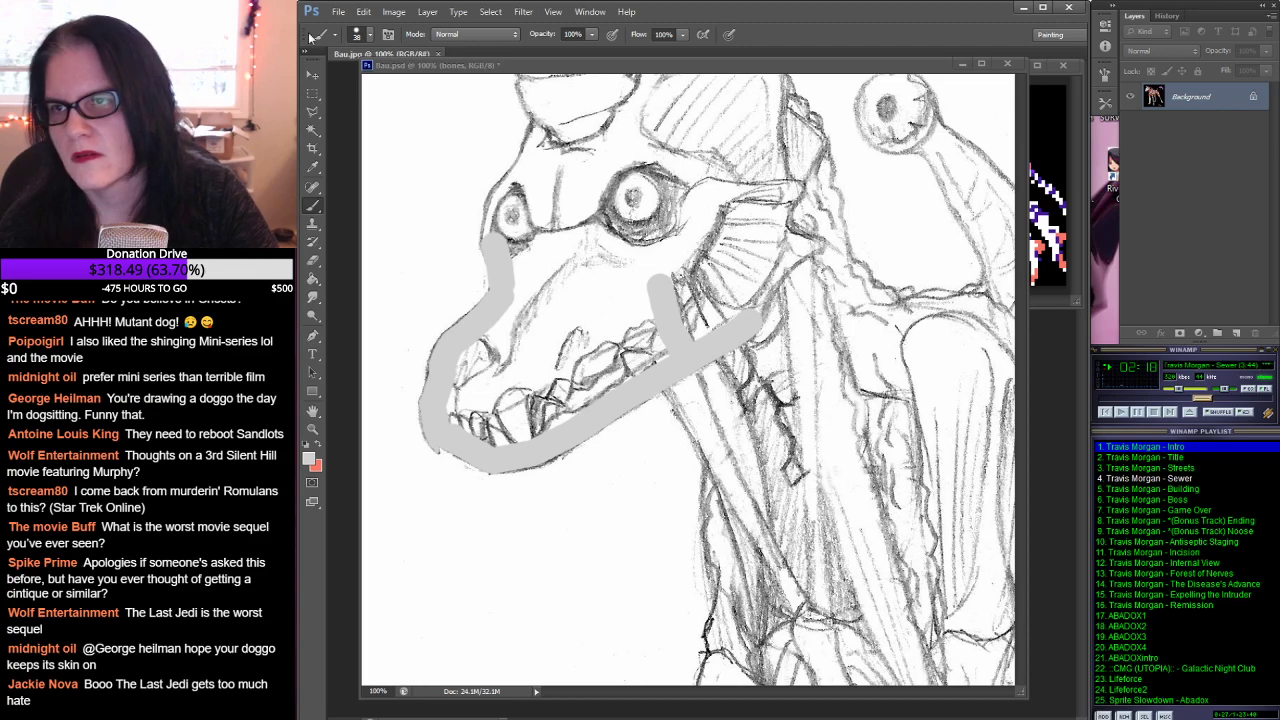
Step: Float the Bau.jpg reference in its own window, shorten it to show the head, and place it beside the sketch
{"action": "left_click_drag", "start_coordinate": [339, 57], "coordinate": [358, 86]}
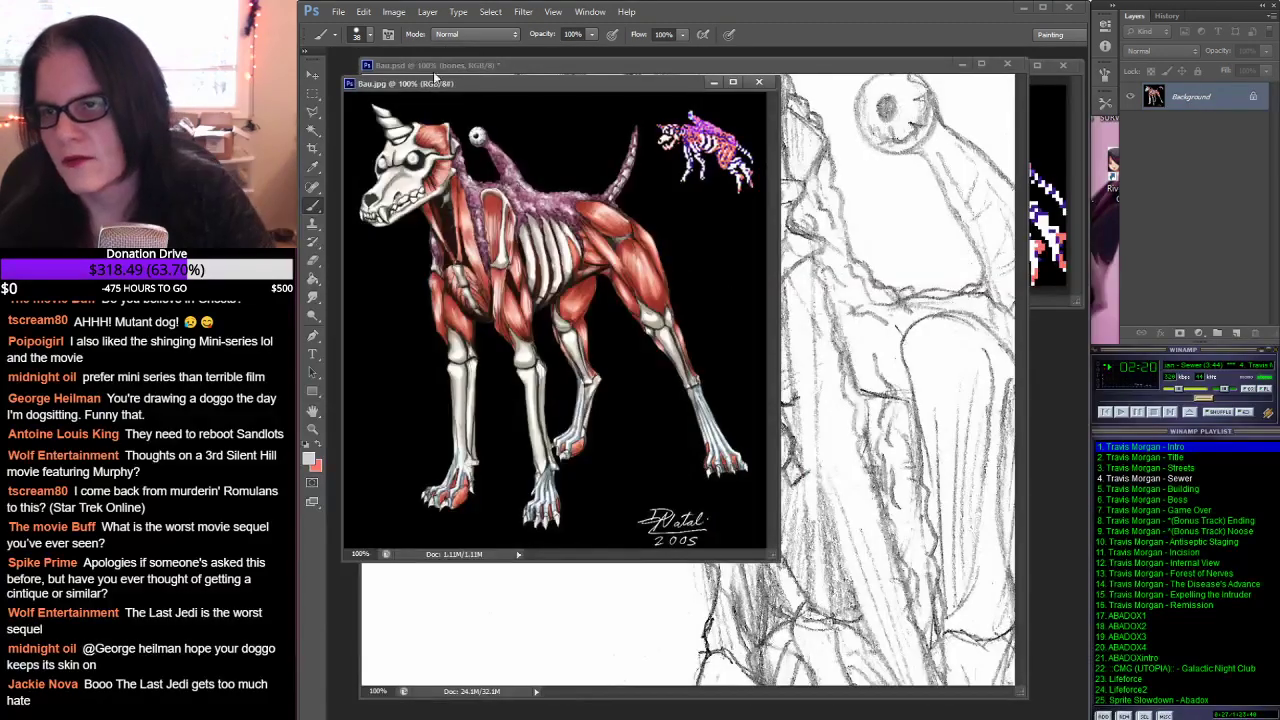
{"action": "mouse_move", "coordinate": [460, 77]}
{"action": "left_mouse_down"}
{"action": "mouse_move", "coordinate": [1037, 113]}
{"action": "mouse_move", "coordinate": [1091, 184]}
{"action": "mouse_move", "coordinate": [1066, 136]}
{"action": "left_mouse_up"}
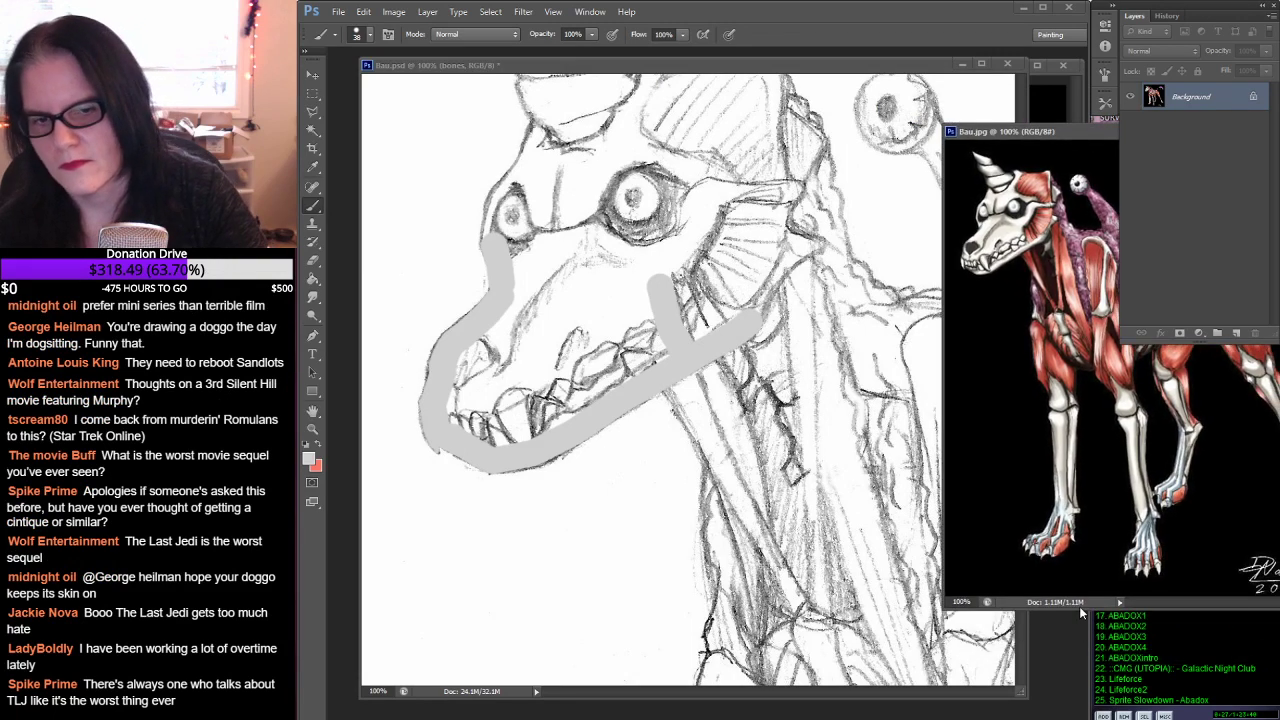
{"action": "left_click_drag", "start_coordinate": [1079, 612], "coordinate": [1079, 297]}
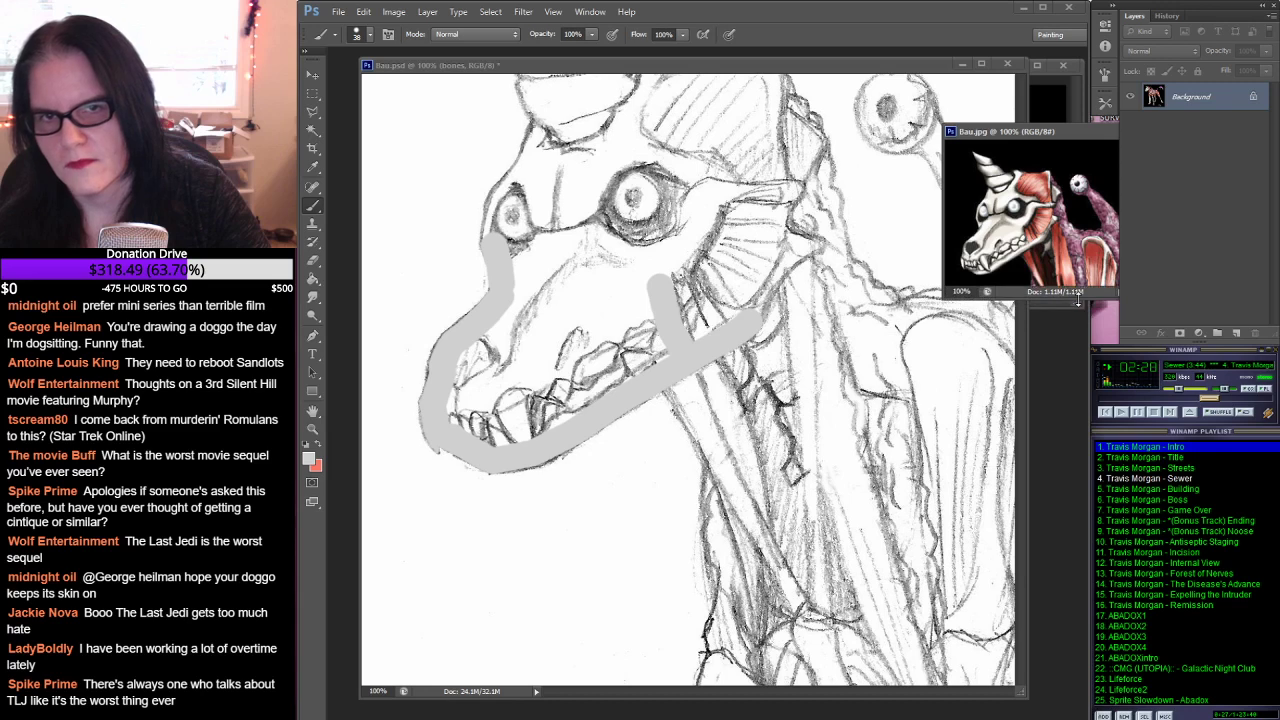
{"action": "left_click_drag", "start_coordinate": [1042, 134], "coordinate": [1050, 111]}
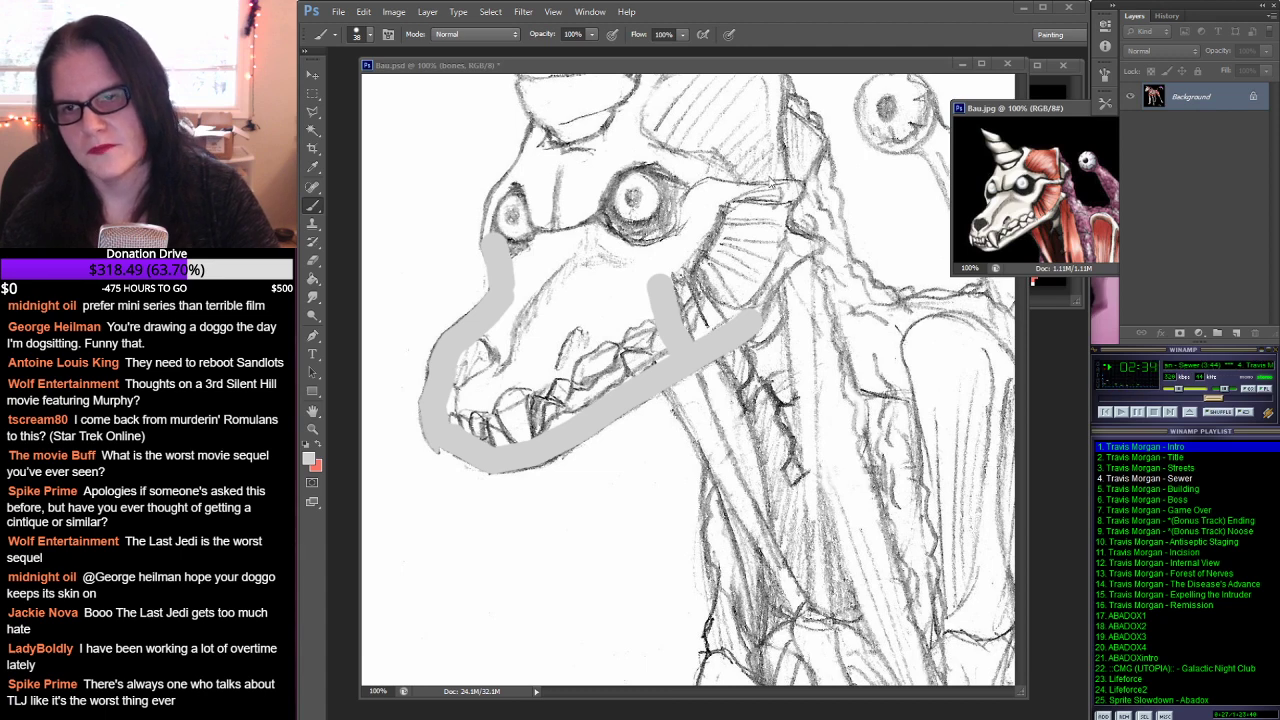
Step: Extend the light grey up the cheekbone to the back of the skull, and set the bones layer's blend mode to Multiply
{"action": "left_click", "coordinate": [446, 68]}
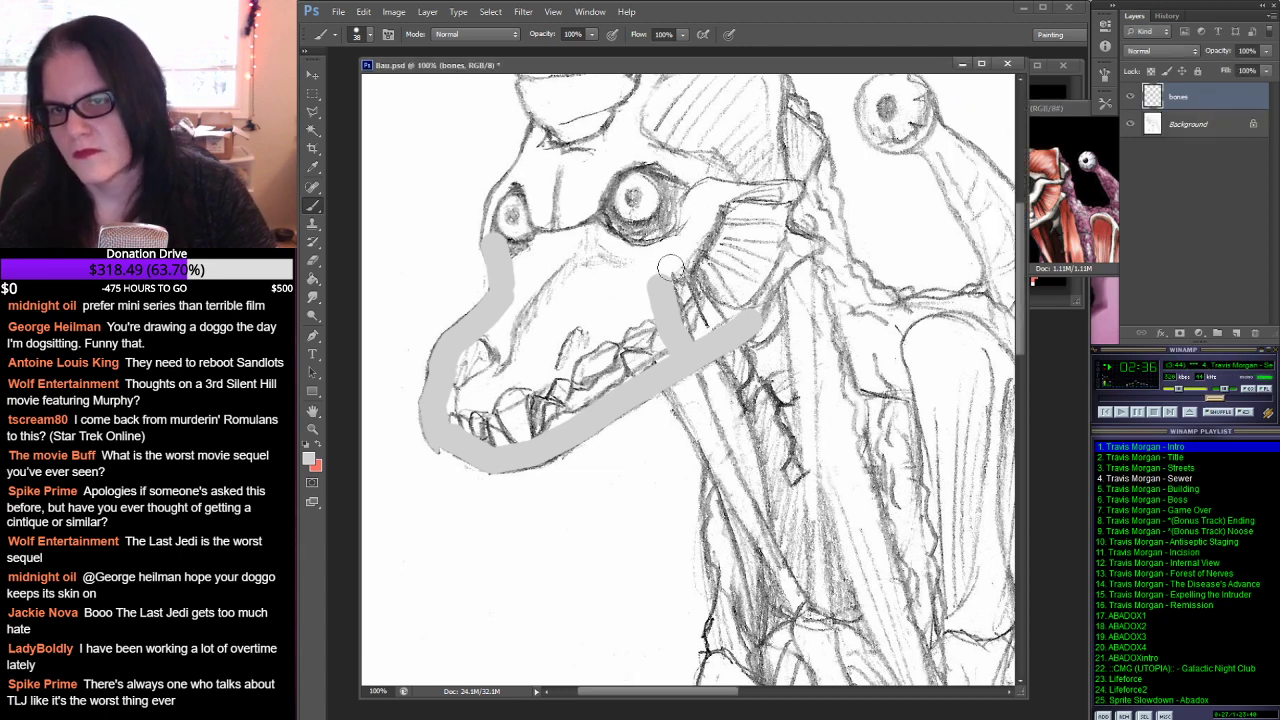
{"action": "mouse_move", "coordinate": [678, 265]}
{"action": "left_mouse_down"}
{"action": "mouse_move", "coordinate": [729, 190]}
{"action": "mouse_move", "coordinate": [792, 189]}
{"action": "left_mouse_up"}
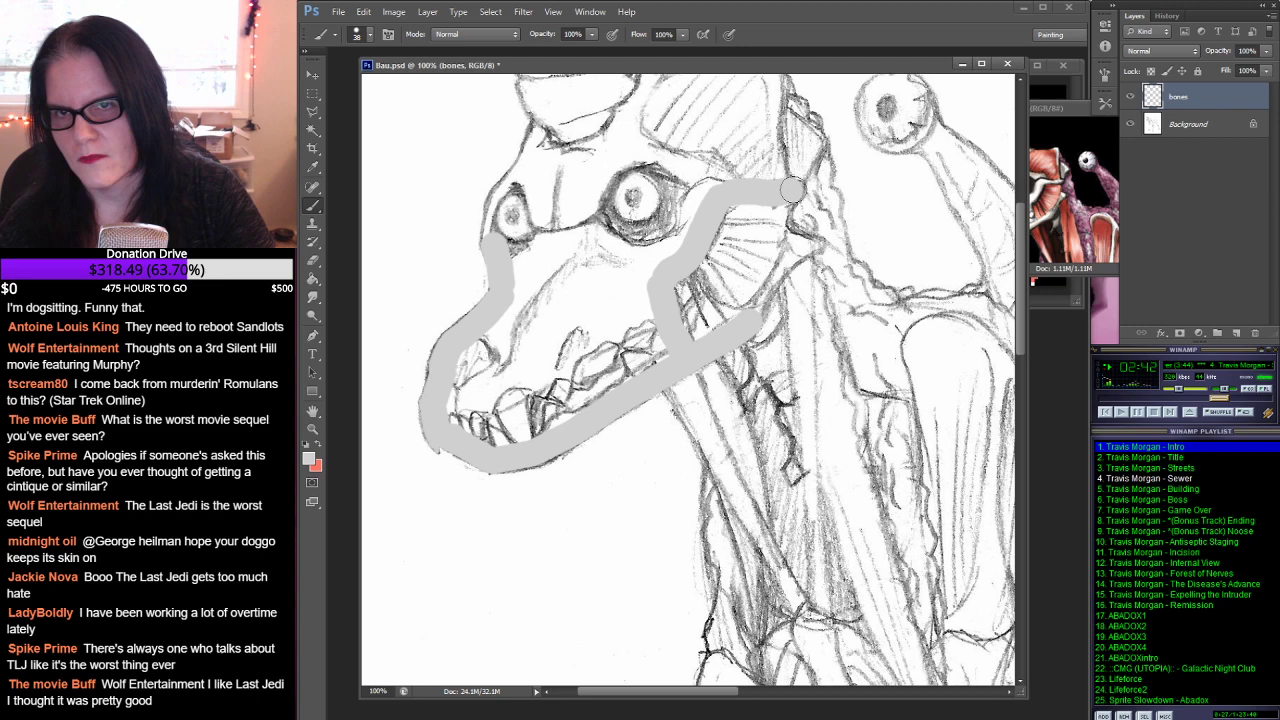
{"action": "left_click", "coordinate": [1193, 49]}
{"action": "left_click", "coordinate": [1198, 111]}
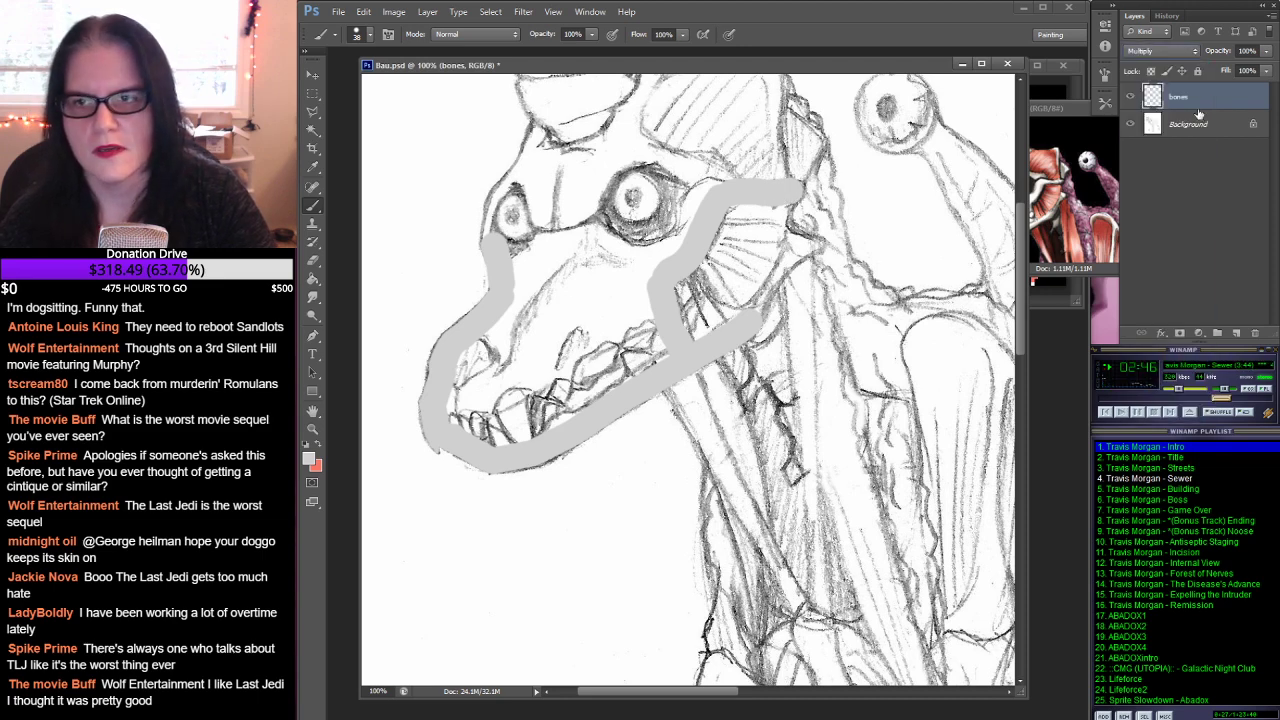
Step: Set the Eraser to an 18 px hard round tip
{"action": "left_click", "coordinate": [312, 260]}
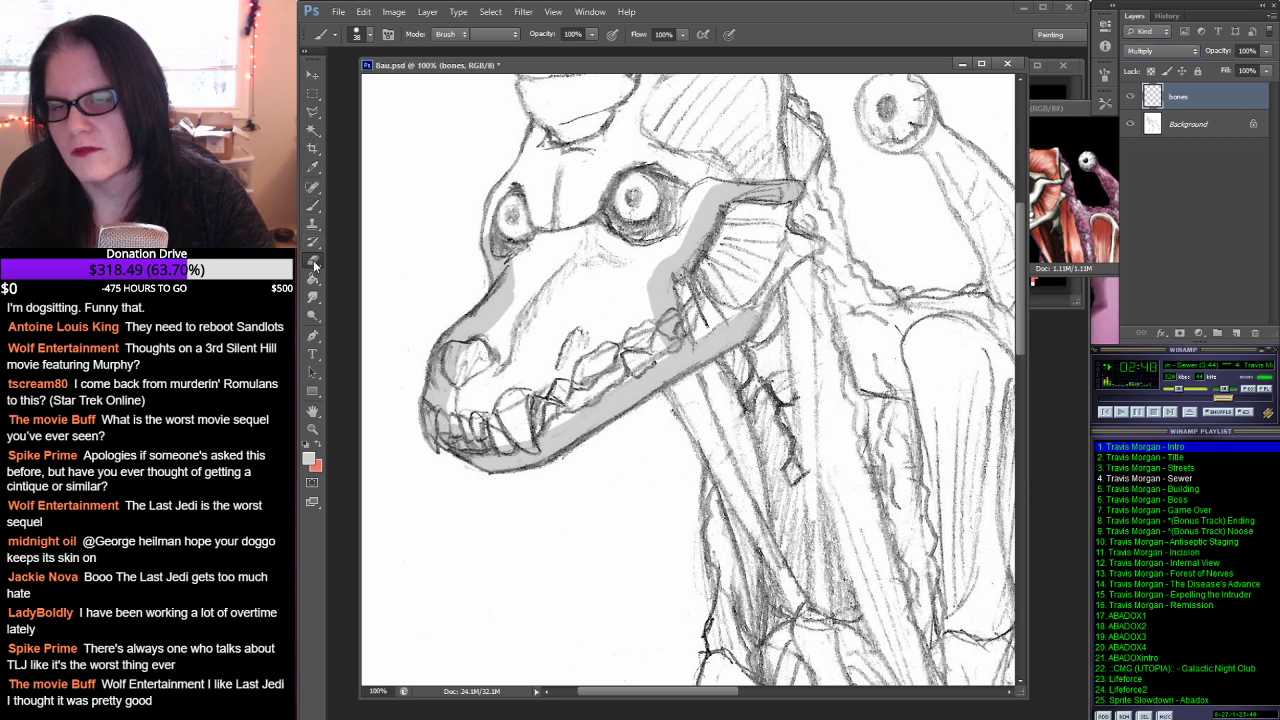
{"action": "left_click", "coordinate": [368, 35]}
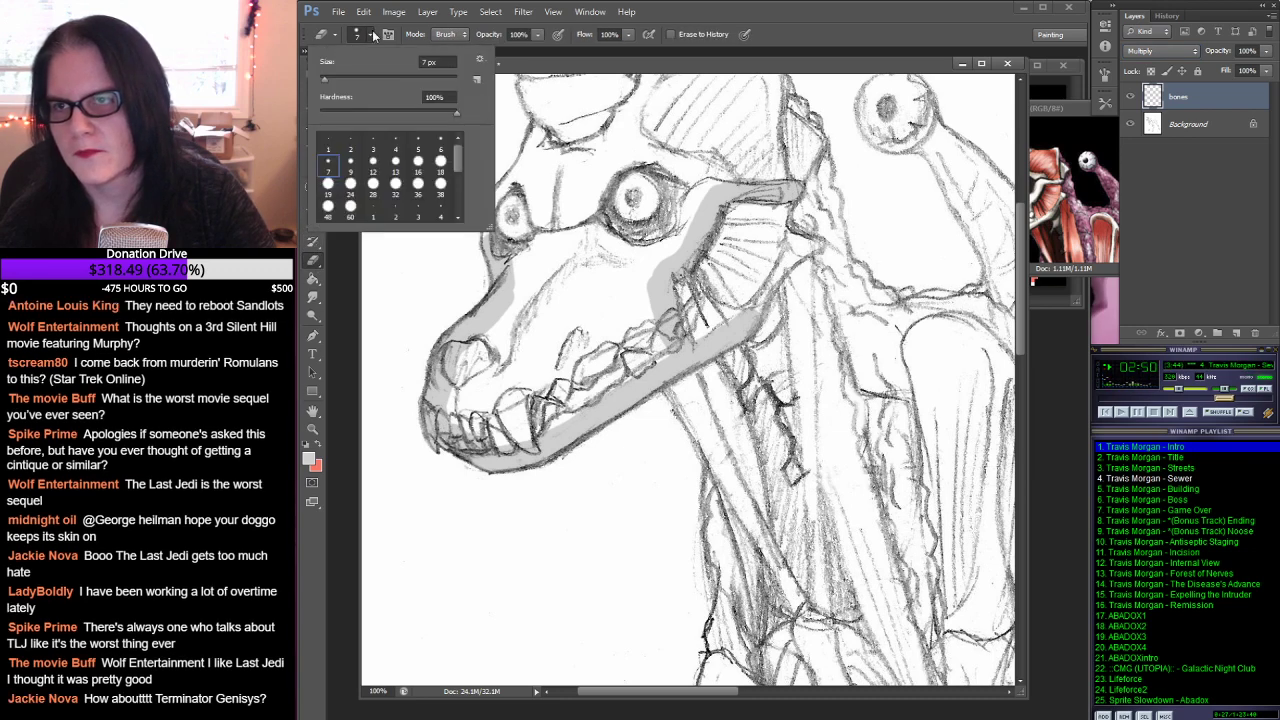
{"action": "left_click", "coordinate": [439, 164]}
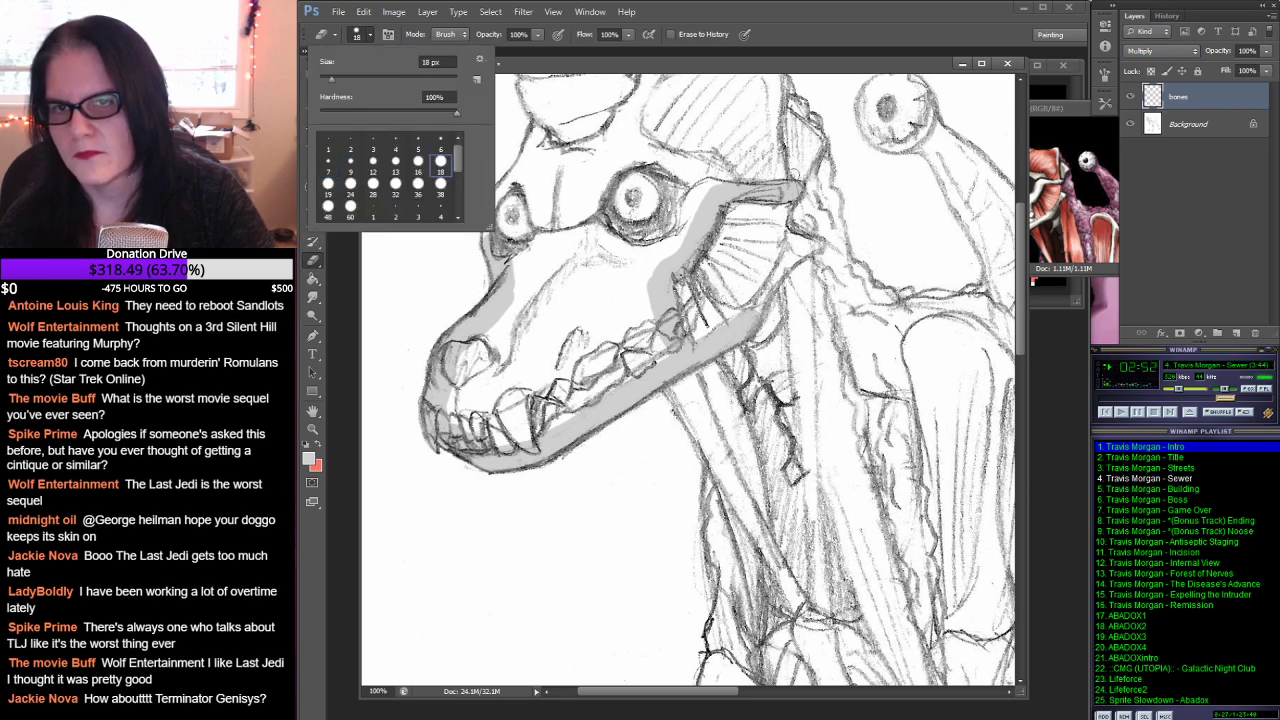
{"action": "key", "text": "Return"}
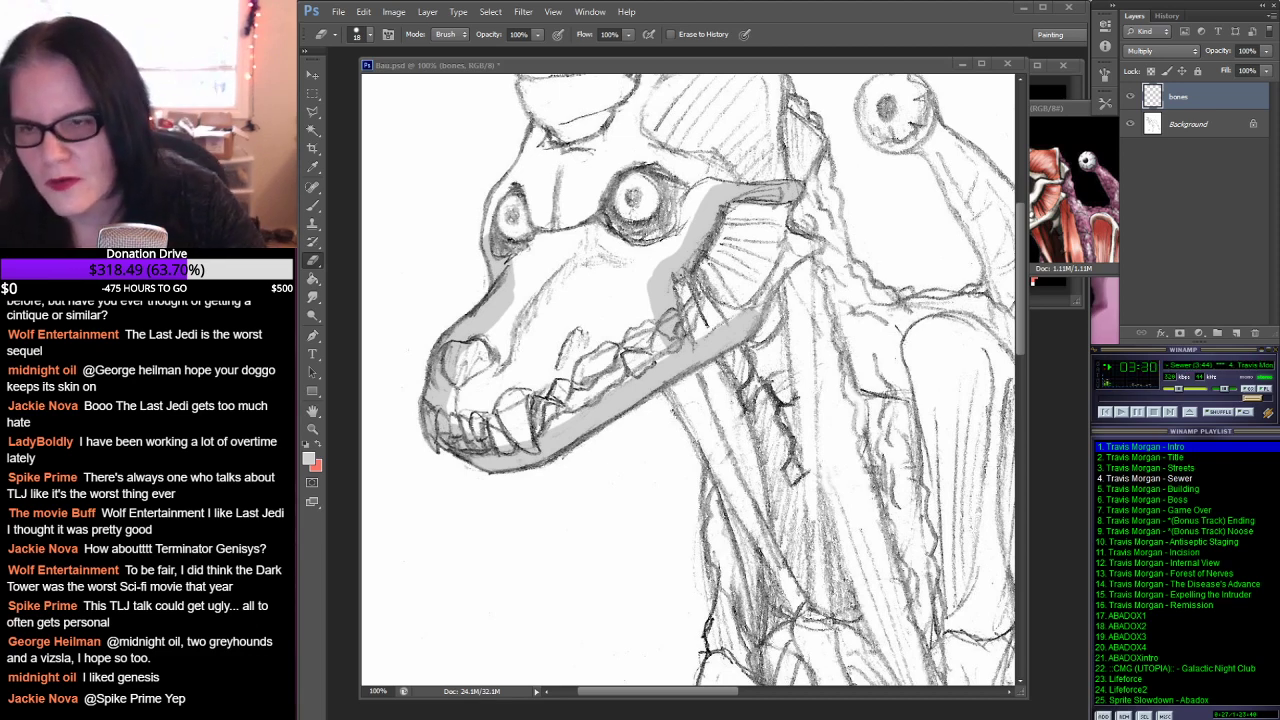
Step: Paint light grey around the far eye socket up to the brow, and switch to the Eraser for the overspill
{"action": "left_click", "coordinate": [320, 207]}
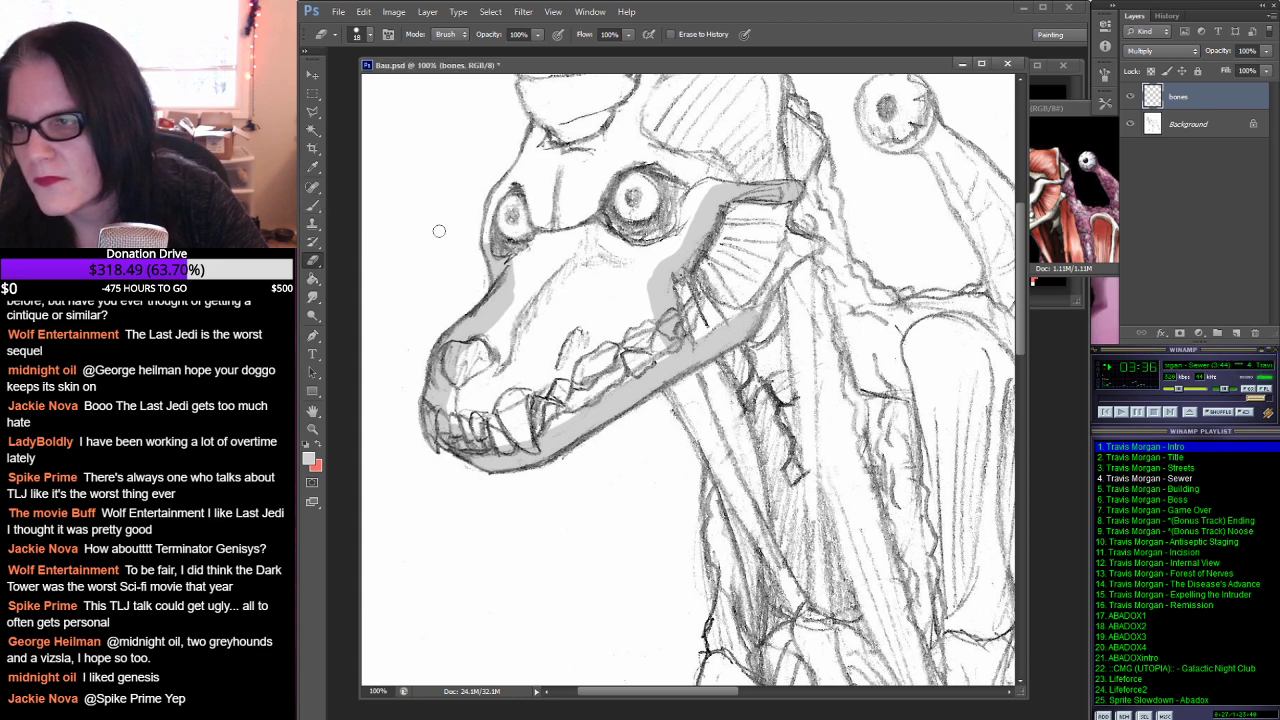
{"action": "left_click", "coordinate": [313, 205]}
{"action": "left_click_drag", "start_coordinate": [488, 236], "coordinate": [516, 180]}
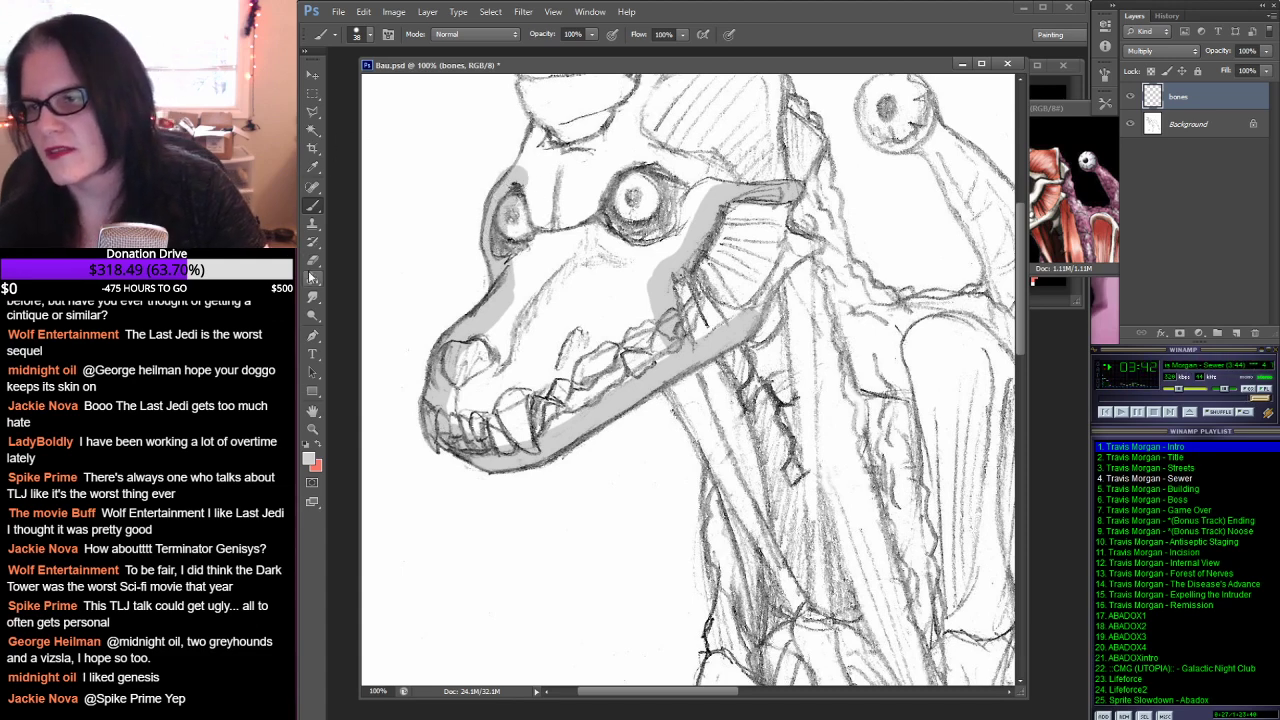
{"action": "left_click", "coordinate": [314, 262]}
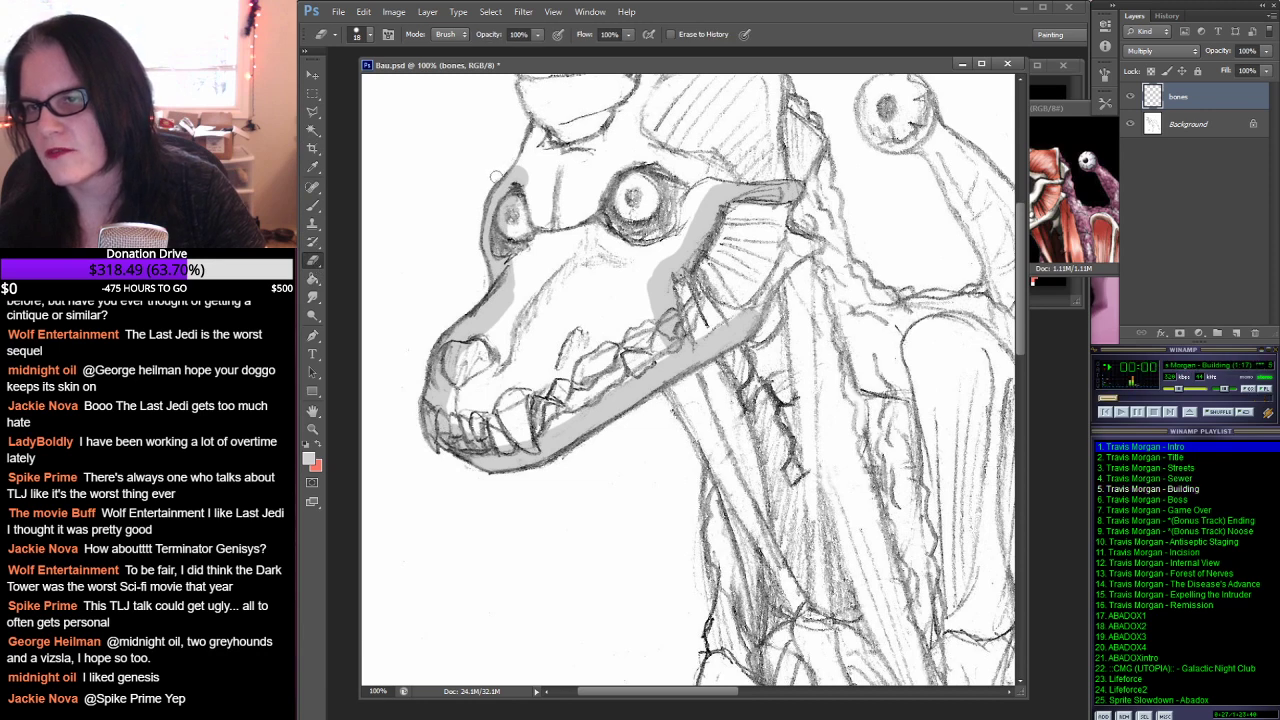
Step: Paint light grey up the forehead edge and along the horn's sides to its tip, erasing the spill outside the outline
{"action": "scroll", "coordinate": [633, 197], "scroll_direction": "up", "scroll_amount": 2}
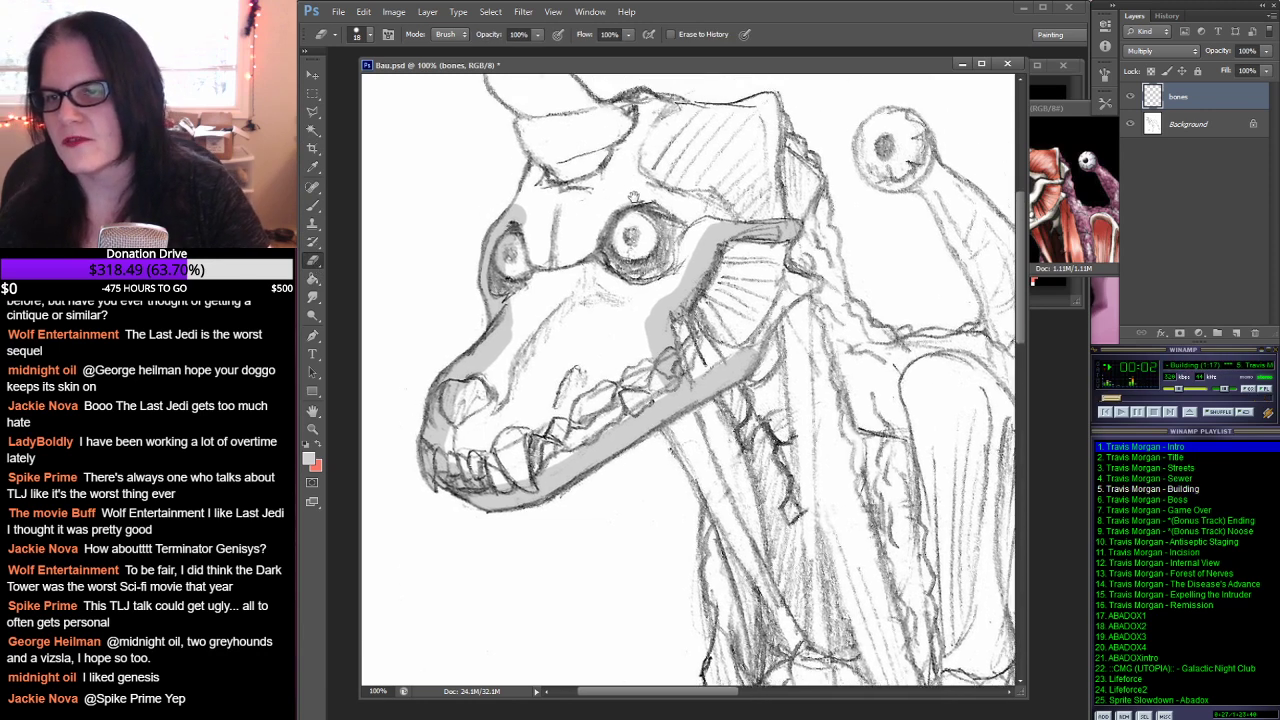
{"action": "scroll", "coordinate": [633, 197], "scroll_direction": "up", "scroll_amount": 5}
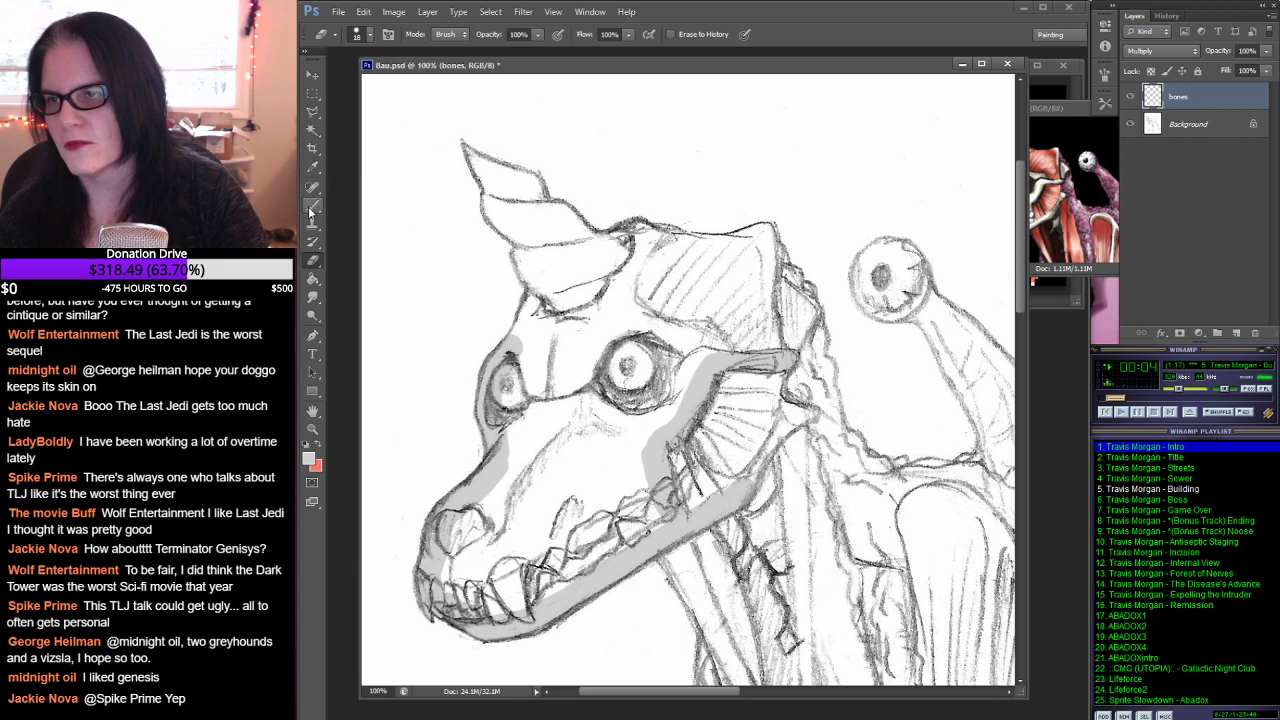
{"action": "left_click", "coordinate": [311, 209]}
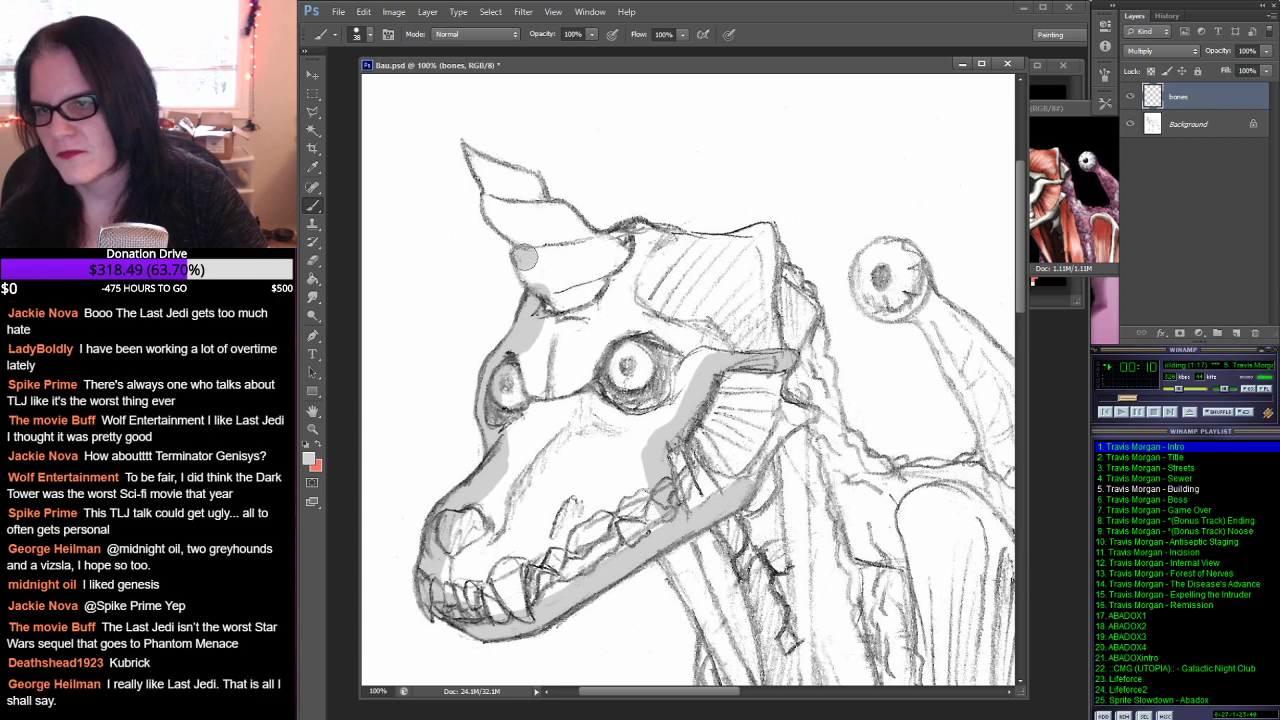
{"action": "mouse_move", "coordinate": [524, 257]}
{"action": "left_mouse_down"}
{"action": "mouse_move", "coordinate": [545, 310]}
{"action": "mouse_move", "coordinate": [563, 293]}
{"action": "left_mouse_up"}
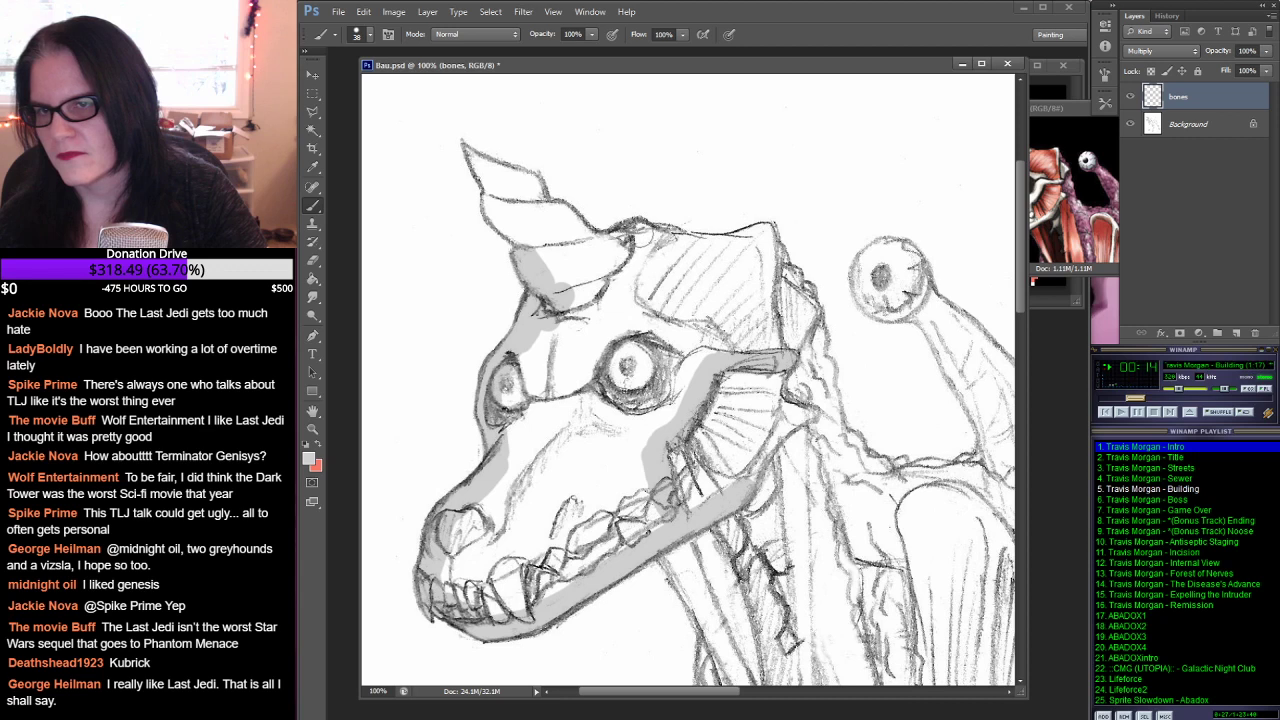
{"action": "mouse_move", "coordinate": [640, 235]}
{"action": "left_mouse_down"}
{"action": "mouse_move", "coordinate": [587, 242]}
{"action": "mouse_move", "coordinate": [602, 245]}
{"action": "mouse_move", "coordinate": [458, 153]}
{"action": "left_mouse_up"}
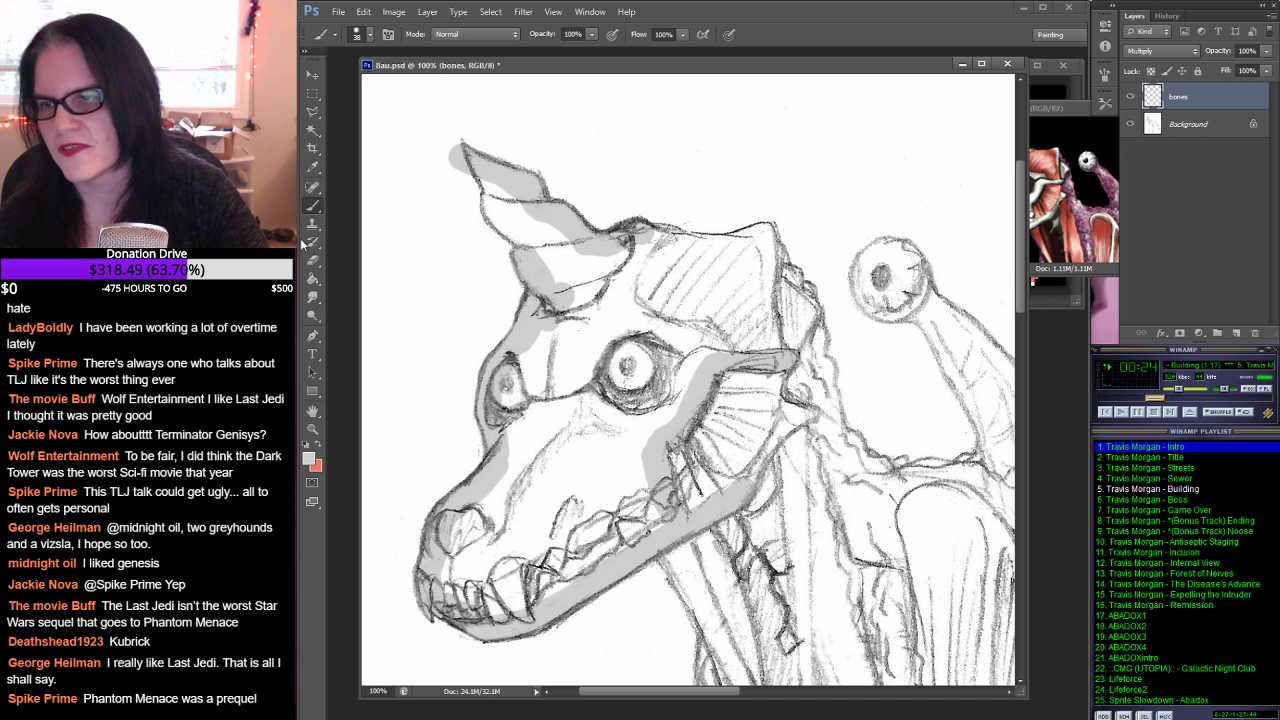
{"action": "left_click", "coordinate": [313, 260]}
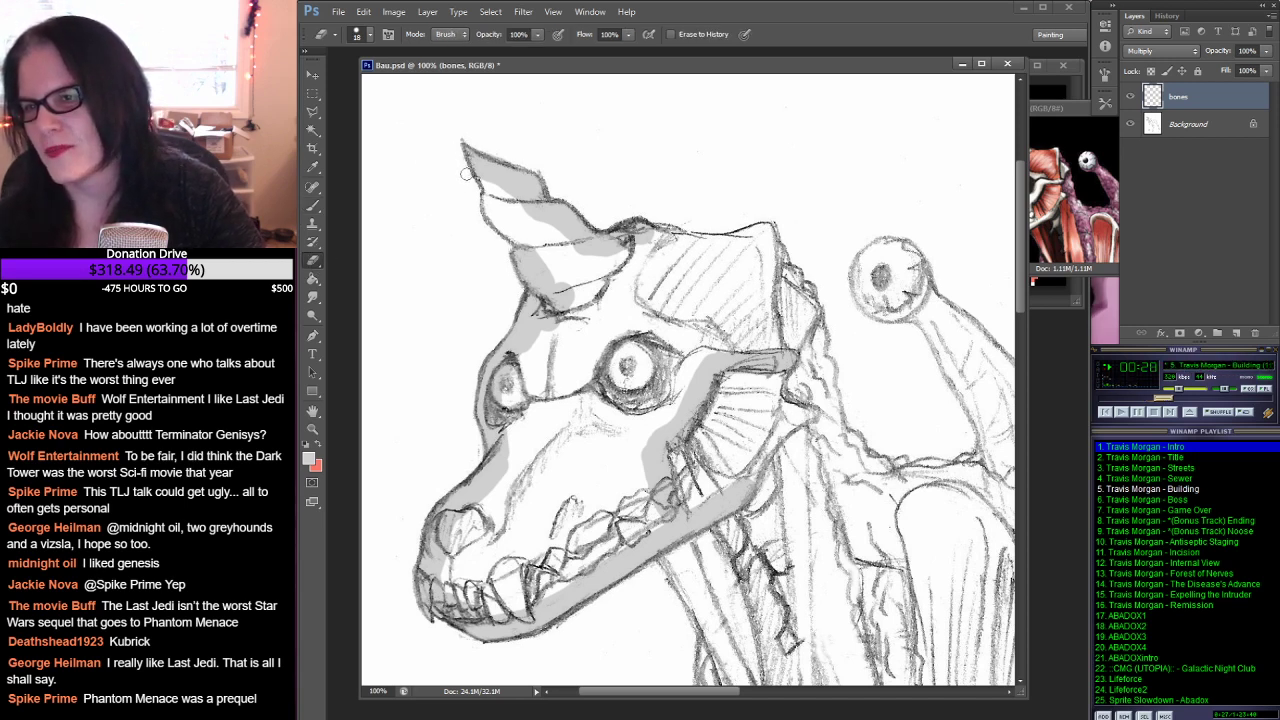
Step: Fill the rest of the horn with light grey from the tip to the base
{"action": "left_click", "coordinate": [313, 206]}
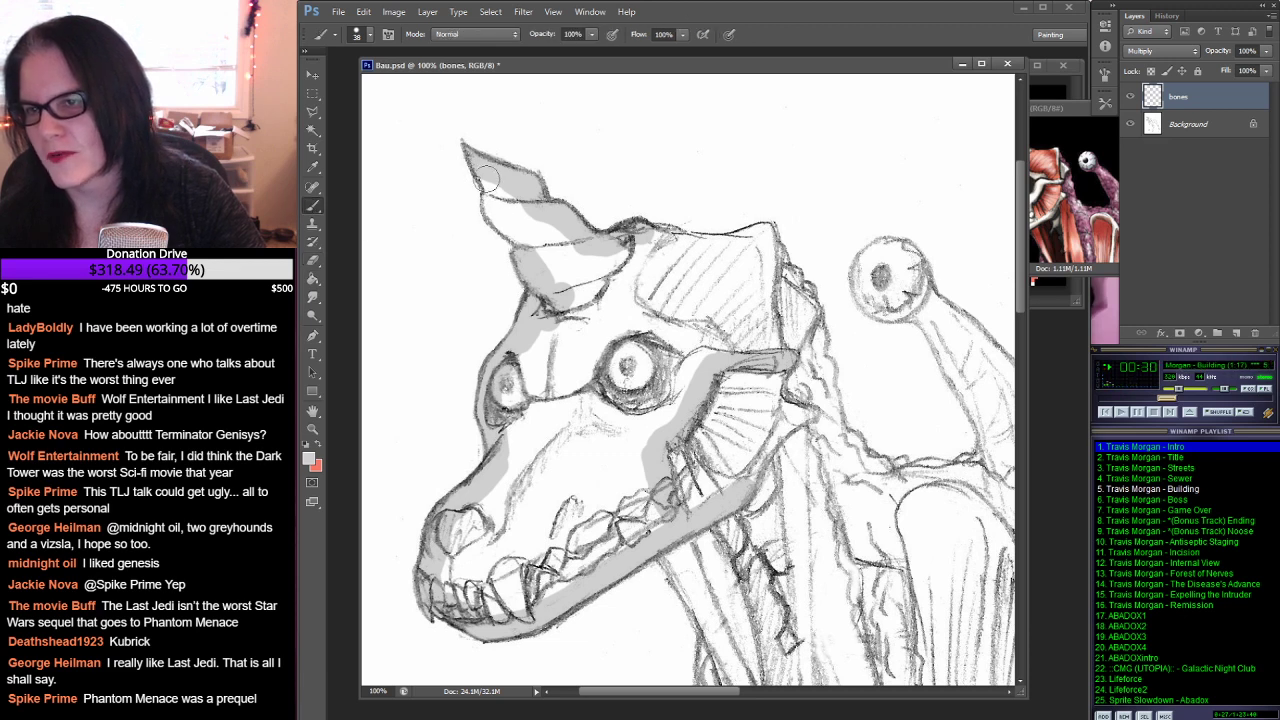
{"action": "left_click_drag", "start_coordinate": [488, 175], "coordinate": [492, 203]}
{"action": "mouse_move", "coordinate": [499, 212]}
{"action": "left_mouse_down"}
{"action": "mouse_move", "coordinate": [540, 242]}
{"action": "mouse_move", "coordinate": [512, 192]}
{"action": "mouse_move", "coordinate": [566, 279]}
{"action": "mouse_move", "coordinate": [555, 234]}
{"action": "mouse_move", "coordinate": [588, 264]}
{"action": "mouse_move", "coordinate": [574, 249]}
{"action": "mouse_move", "coordinate": [570, 293]}
{"action": "mouse_move", "coordinate": [645, 238]}
{"action": "left_mouse_up"}
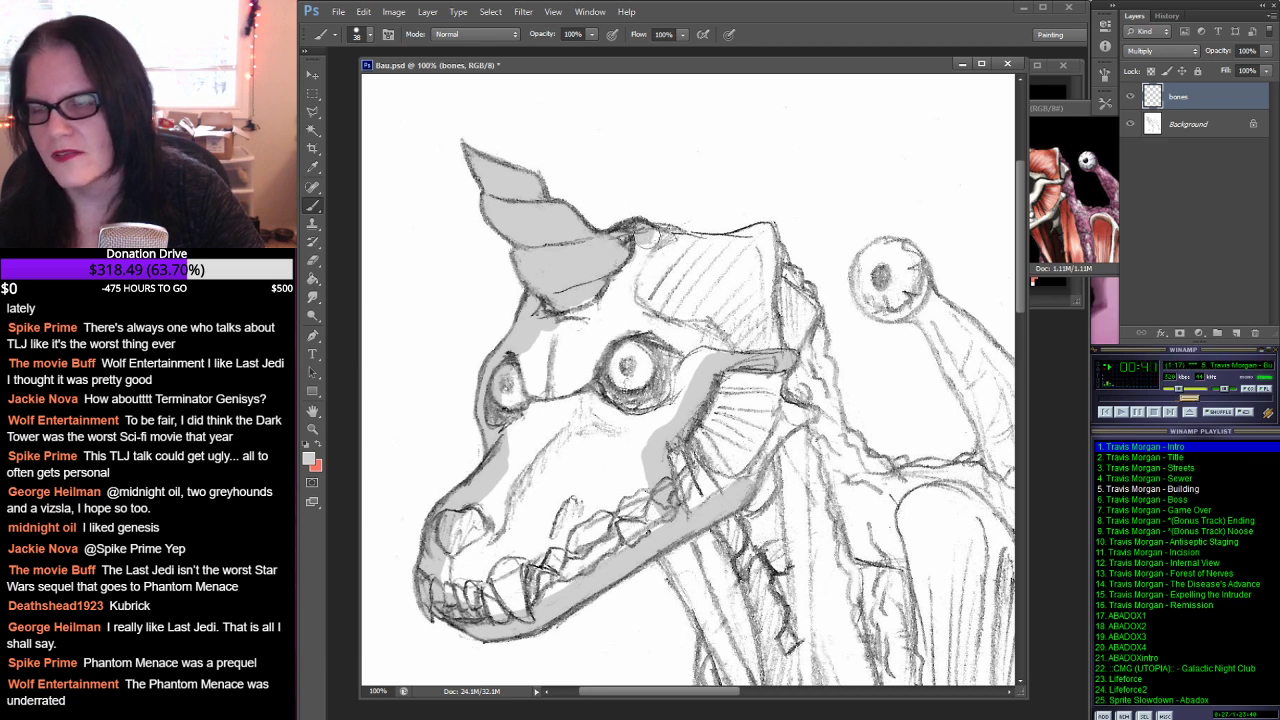
Step: With a 13 px brush, paint light grey behind the horn and along the skull's edge bordering the hatched muscle and the forehead
{"action": "left_click", "coordinate": [370, 35]}
{"action": "left_click", "coordinate": [397, 163]}
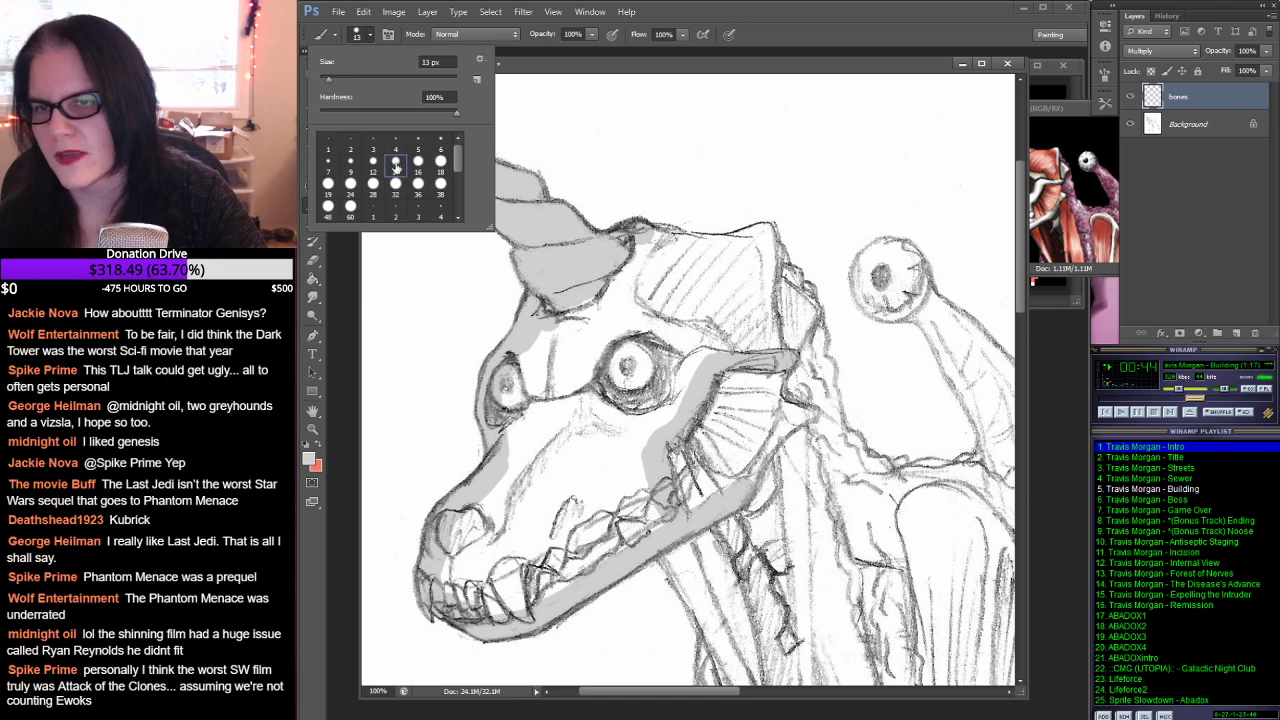
{"action": "left_click", "coordinate": [651, 231]}
{"action": "mouse_move", "coordinate": [655, 230]}
{"action": "left_mouse_down"}
{"action": "mouse_move", "coordinate": [629, 271]}
{"action": "mouse_move", "coordinate": [643, 237]}
{"action": "mouse_move", "coordinate": [623, 286]}
{"action": "mouse_move", "coordinate": [631, 276]}
{"action": "mouse_move", "coordinate": [649, 316]}
{"action": "mouse_move", "coordinate": [693, 331]}
{"action": "mouse_move", "coordinate": [647, 323]}
{"action": "mouse_move", "coordinate": [618, 272]}
{"action": "mouse_move", "coordinate": [582, 293]}
{"action": "mouse_move", "coordinate": [621, 277]}
{"action": "mouse_move", "coordinate": [592, 314]}
{"action": "mouse_move", "coordinate": [564, 320]}
{"action": "mouse_move", "coordinate": [616, 305]}
{"action": "left_mouse_up"}
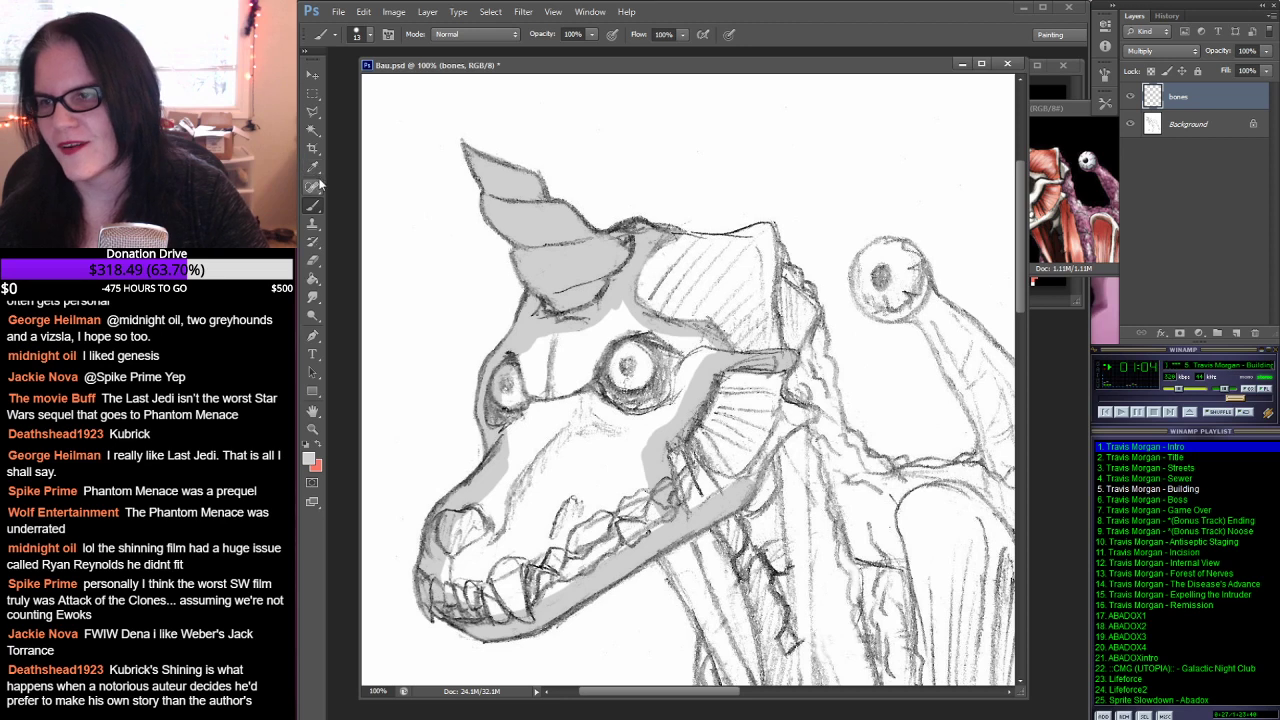
Step: Fill the remaining white areas of the skull, snout, teeth and jaw with light grey using a 60 px brush
{"action": "left_click", "coordinate": [369, 35]}
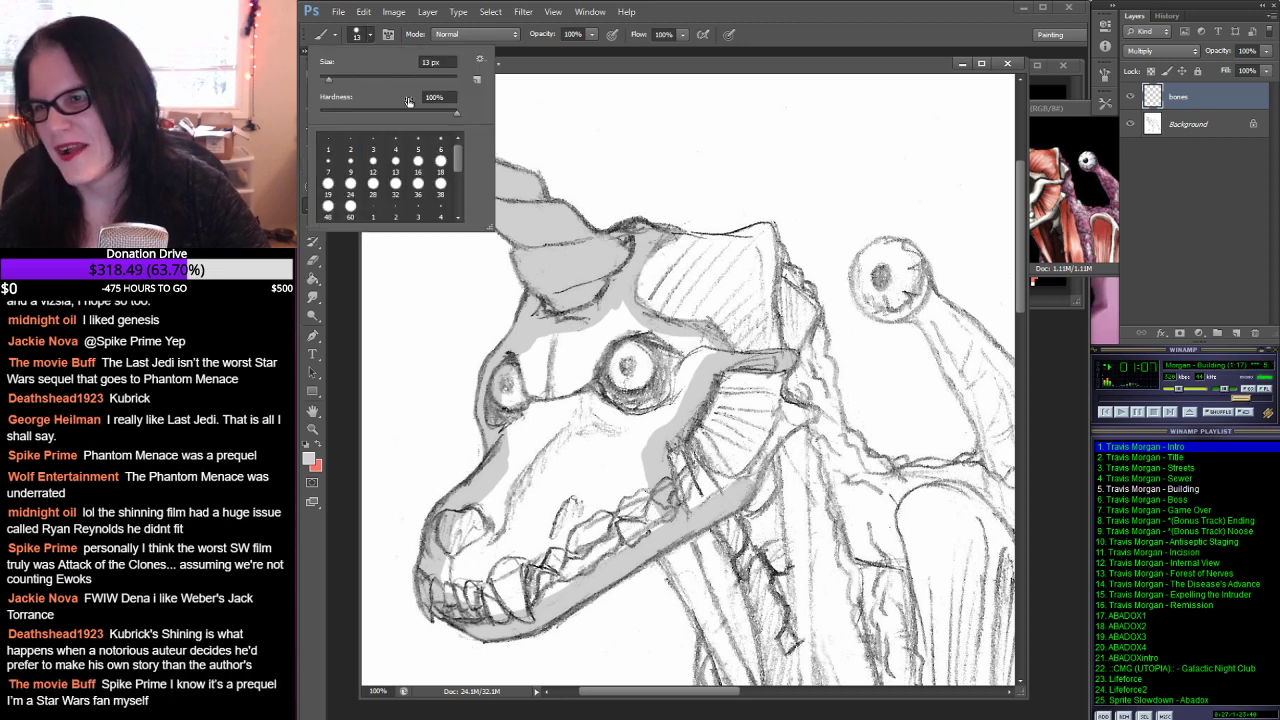
{"action": "left_click", "coordinate": [349, 206]}
{"action": "left_click", "coordinate": [651, 525]}
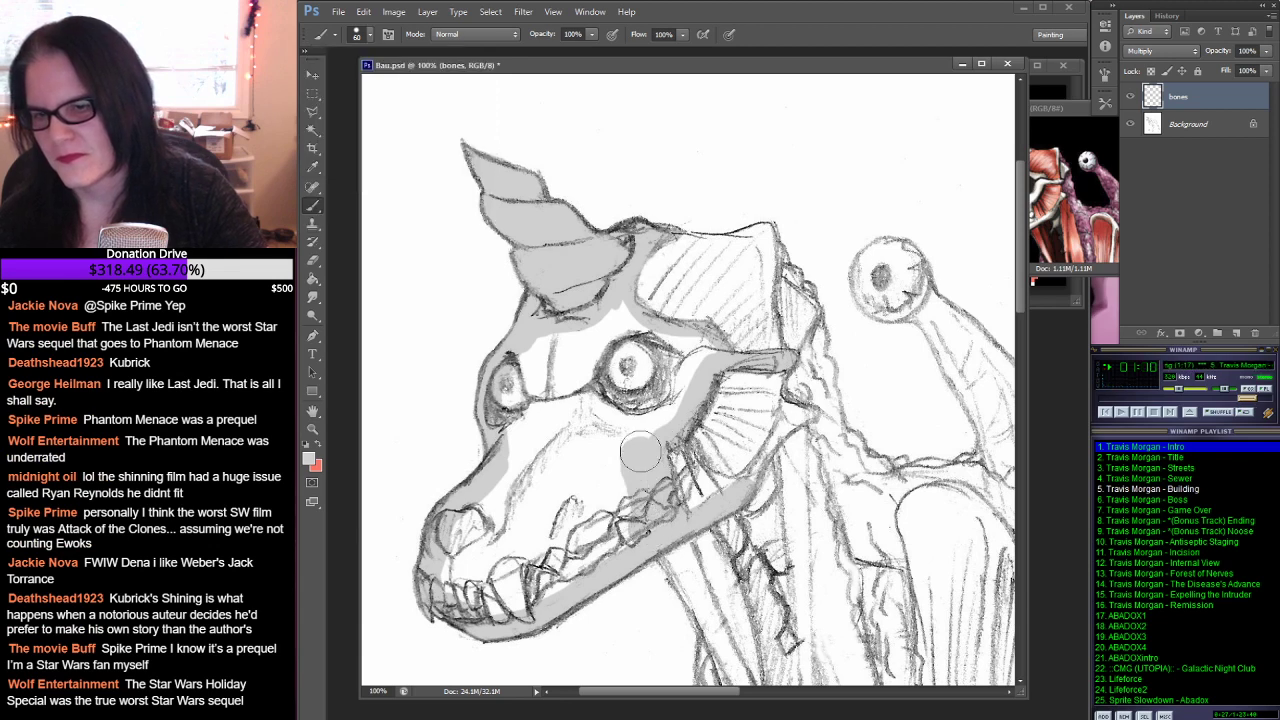
{"action": "mouse_move", "coordinate": [640, 453]}
{"action": "left_mouse_down"}
{"action": "mouse_move", "coordinate": [698, 360]}
{"action": "mouse_move", "coordinate": [692, 345]}
{"action": "mouse_move", "coordinate": [612, 318]}
{"action": "mouse_move", "coordinate": [545, 350]}
{"action": "mouse_move", "coordinate": [485, 515]}
{"action": "mouse_move", "coordinate": [455, 541]}
{"action": "mouse_move", "coordinate": [462, 598]}
{"action": "mouse_move", "coordinate": [505, 608]}
{"action": "mouse_move", "coordinate": [643, 533]}
{"action": "mouse_move", "coordinate": [625, 425]}
{"action": "mouse_move", "coordinate": [655, 345]}
{"action": "mouse_move", "coordinate": [595, 345]}
{"action": "mouse_move", "coordinate": [630, 372]}
{"action": "mouse_move", "coordinate": [615, 390]}
{"action": "mouse_move", "coordinate": [620, 500]}
{"action": "mouse_move", "coordinate": [580, 545]}
{"action": "mouse_move", "coordinate": [478, 575]}
{"action": "mouse_move", "coordinate": [530, 495]}
{"action": "mouse_move", "coordinate": [560, 368]}
{"action": "mouse_move", "coordinate": [570, 445]}
{"action": "mouse_move", "coordinate": [530, 530]}
{"action": "mouse_move", "coordinate": [600, 440]}
{"action": "mouse_move", "coordinate": [612, 495]}
{"action": "mouse_move", "coordinate": [598, 488]}
{"action": "left_mouse_up"}
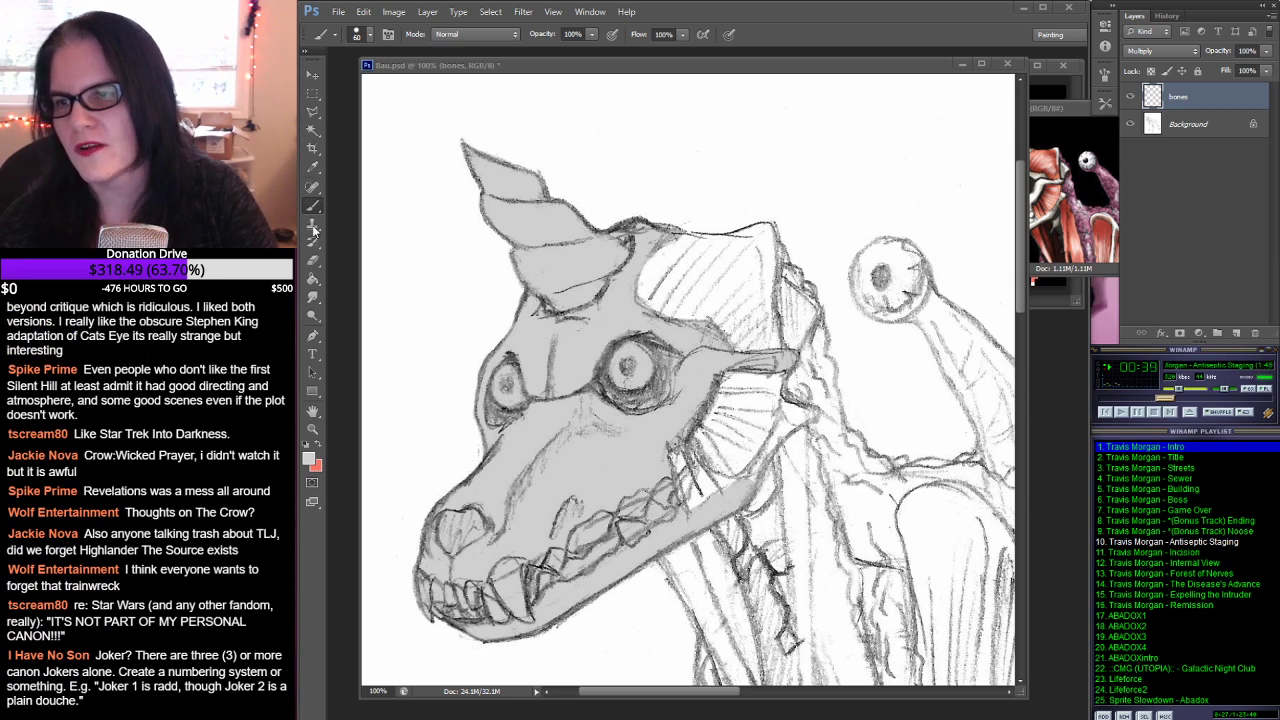
Step: Paint the bony tip at the rear end of the lower jaw light grey with a 13 px brush, redoing the first stroke
{"action": "left_click", "coordinate": [697, 71]}
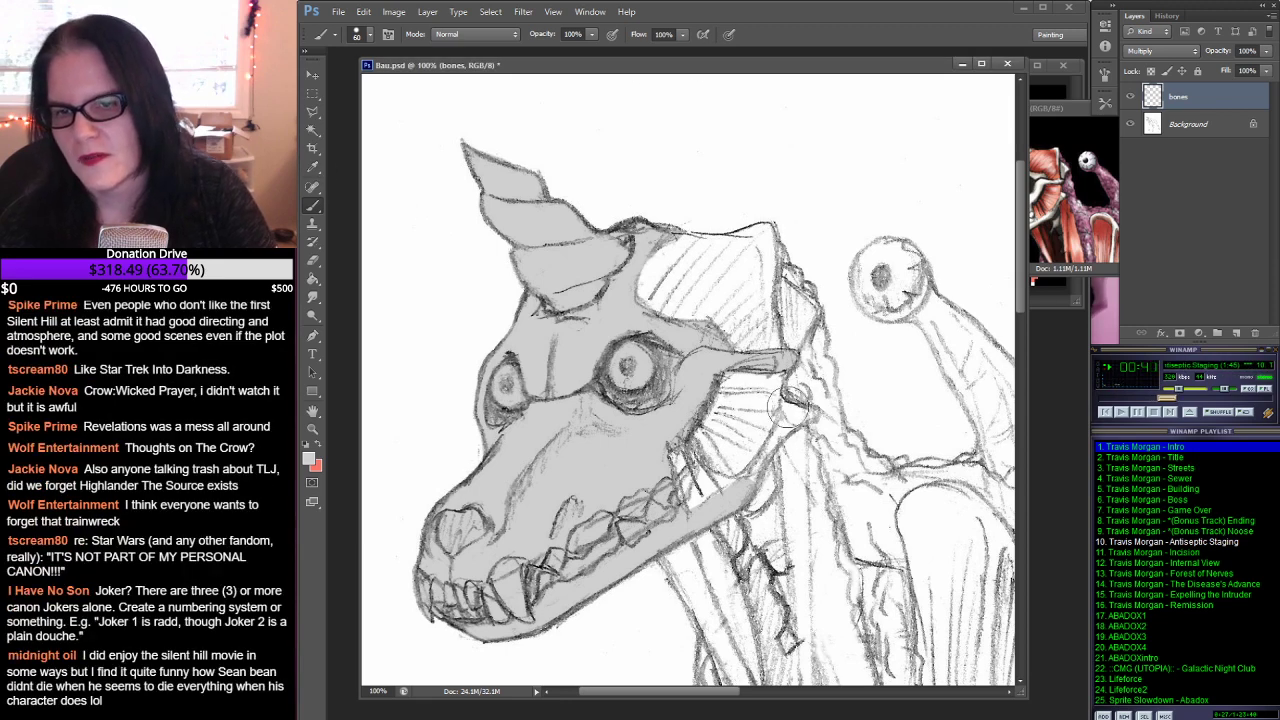
{"action": "left_click", "coordinate": [370, 37]}
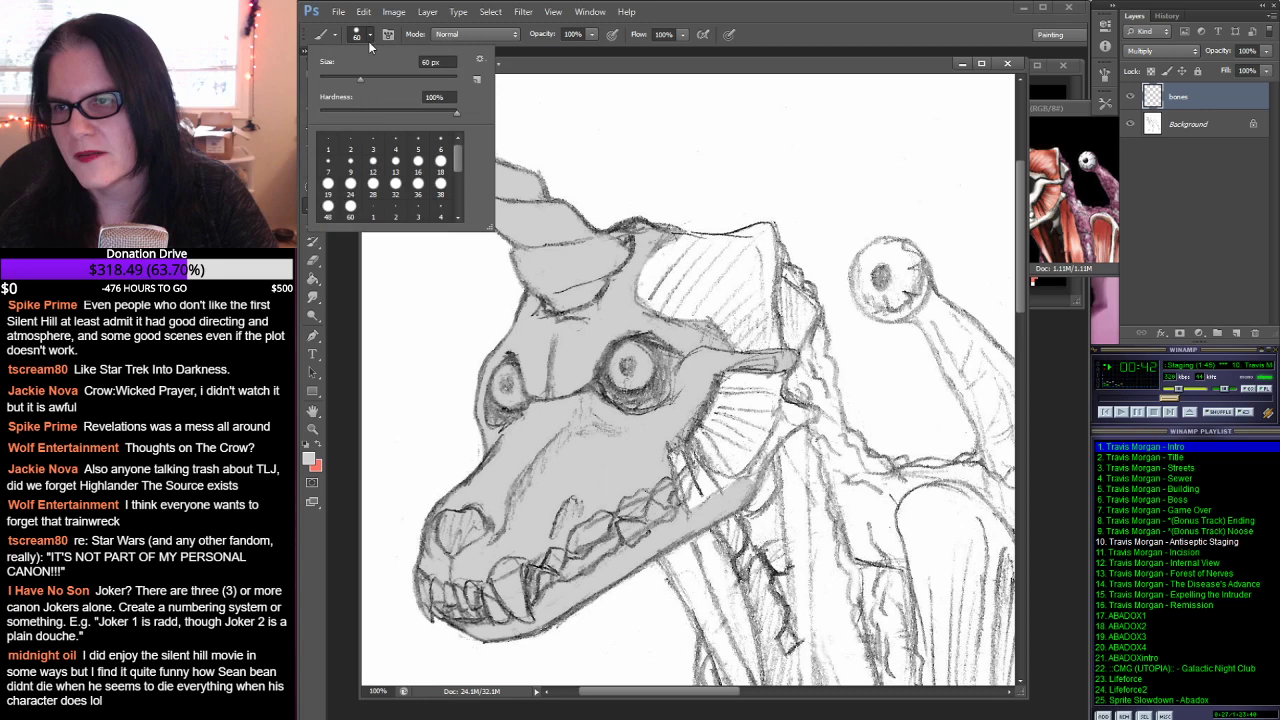
{"action": "left_click", "coordinate": [395, 162]}
{"action": "left_click", "coordinate": [814, 414]}
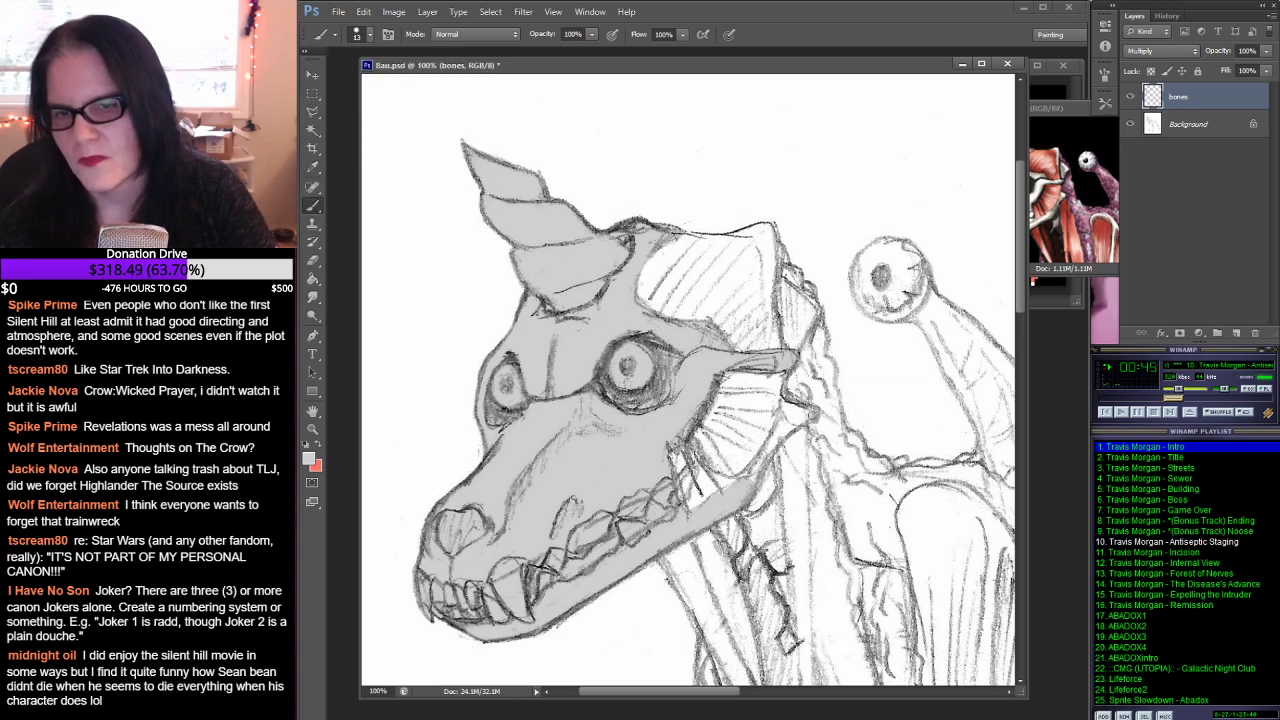
{"action": "left_click_drag", "start_coordinate": [786, 398], "coordinate": [772, 436]}
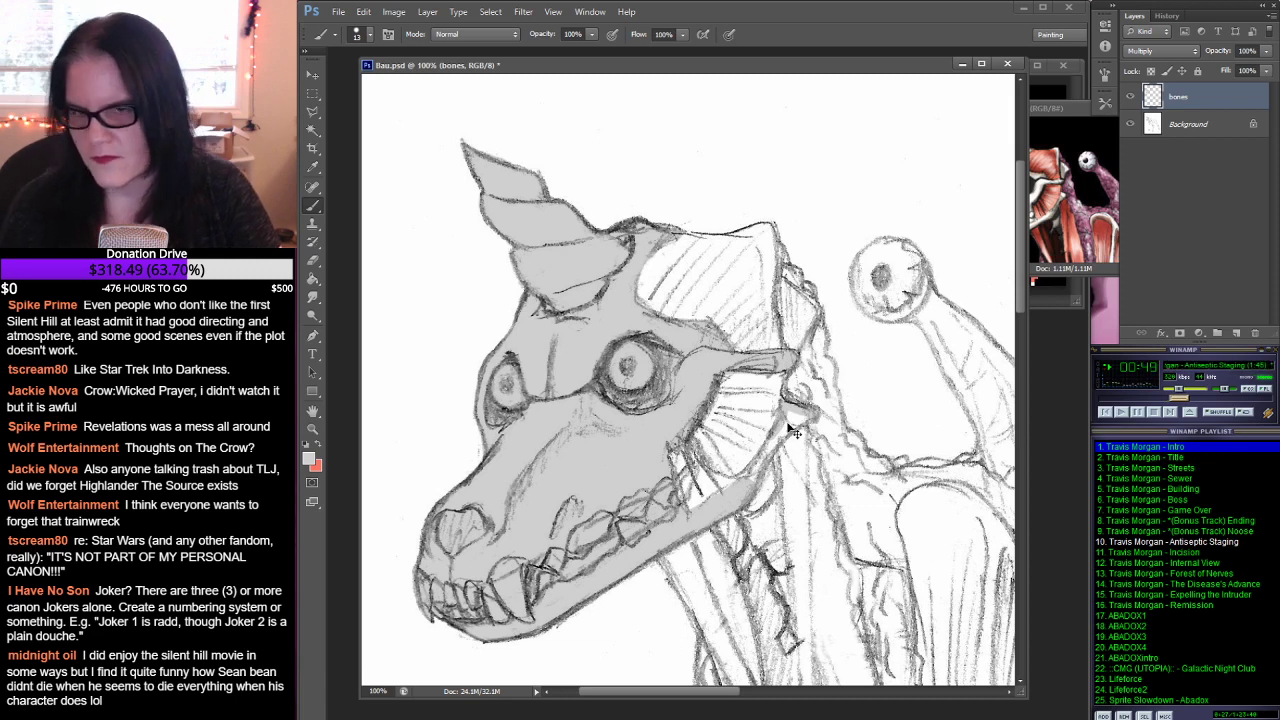
{"action": "key", "text": "ctrl+z"}
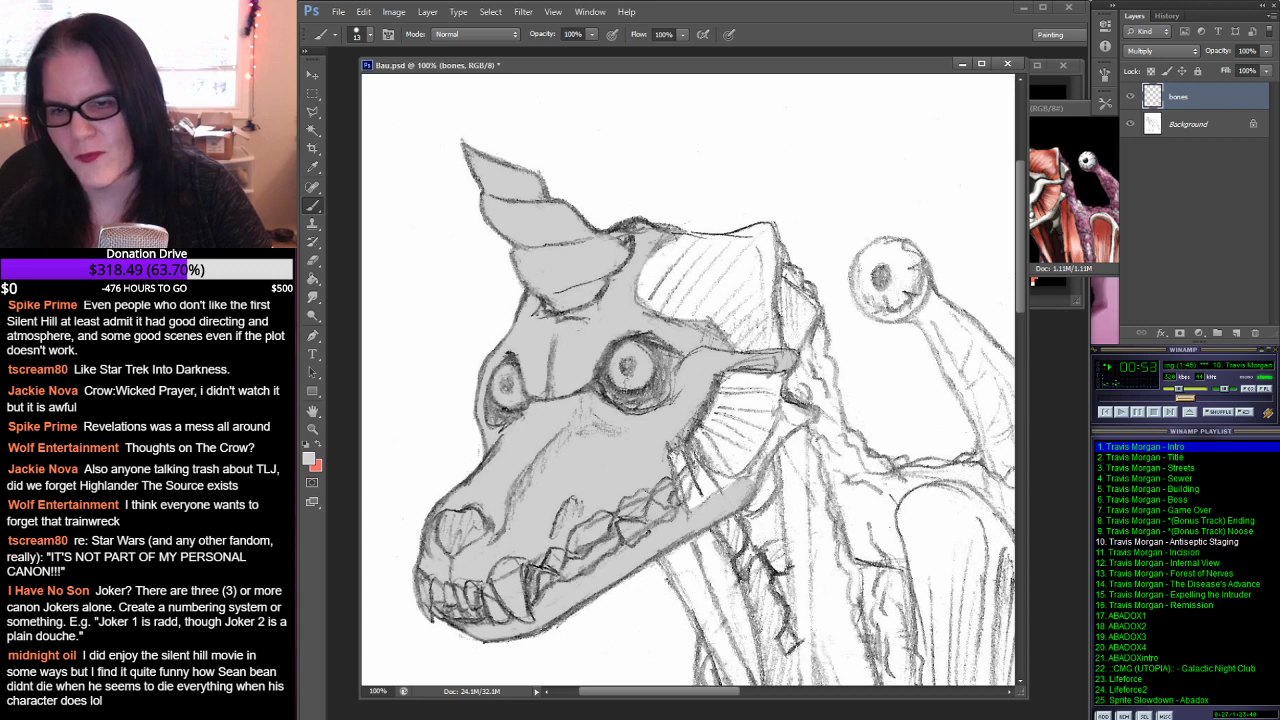
{"action": "mouse_move", "coordinate": [784, 394]}
{"action": "left_mouse_down"}
{"action": "mouse_move", "coordinate": [752, 480]}
{"action": "mouse_move", "coordinate": [790, 408]}
{"action": "mouse_move", "coordinate": [788, 422]}
{"action": "left_mouse_up"}
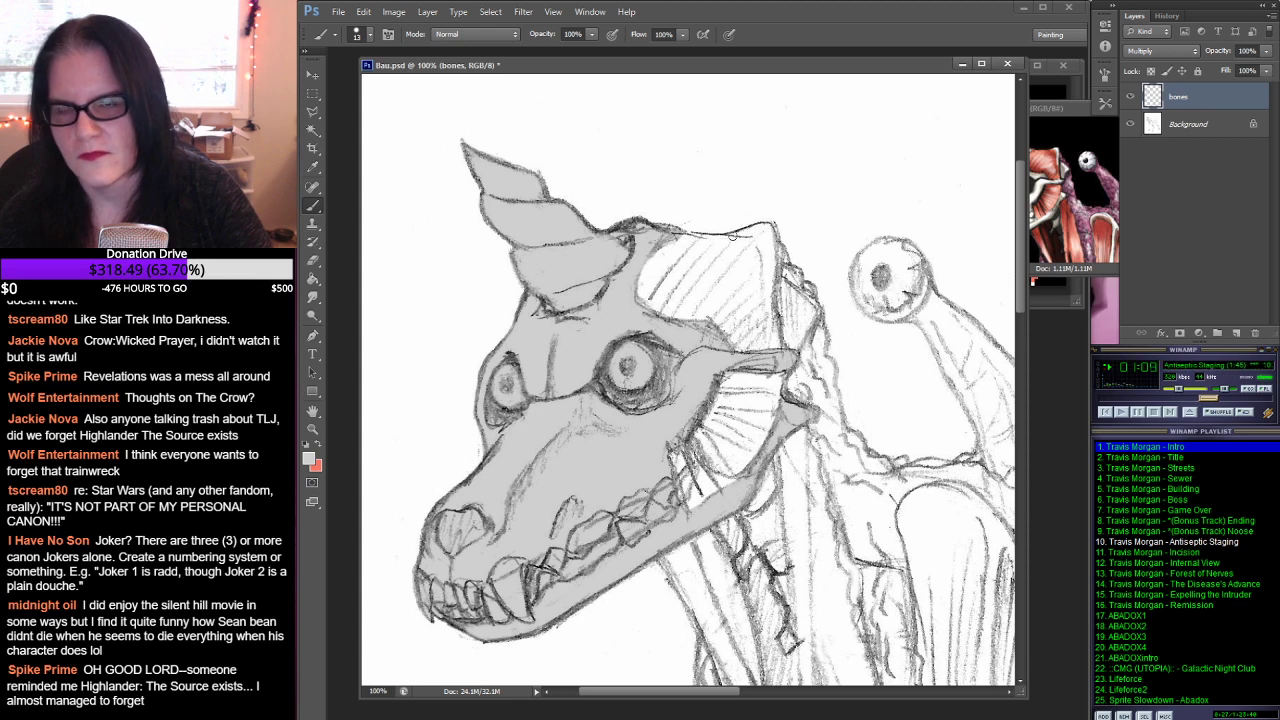
Step: Paint the rear crest of the skull and the plate behind it light grey, and switch to the Eraser for the overspill
{"action": "mouse_move", "coordinate": [730, 236]}
{"action": "left_mouse_down"}
{"action": "mouse_move", "coordinate": [776, 236]}
{"action": "mouse_move", "coordinate": [775, 327]}
{"action": "left_mouse_up"}
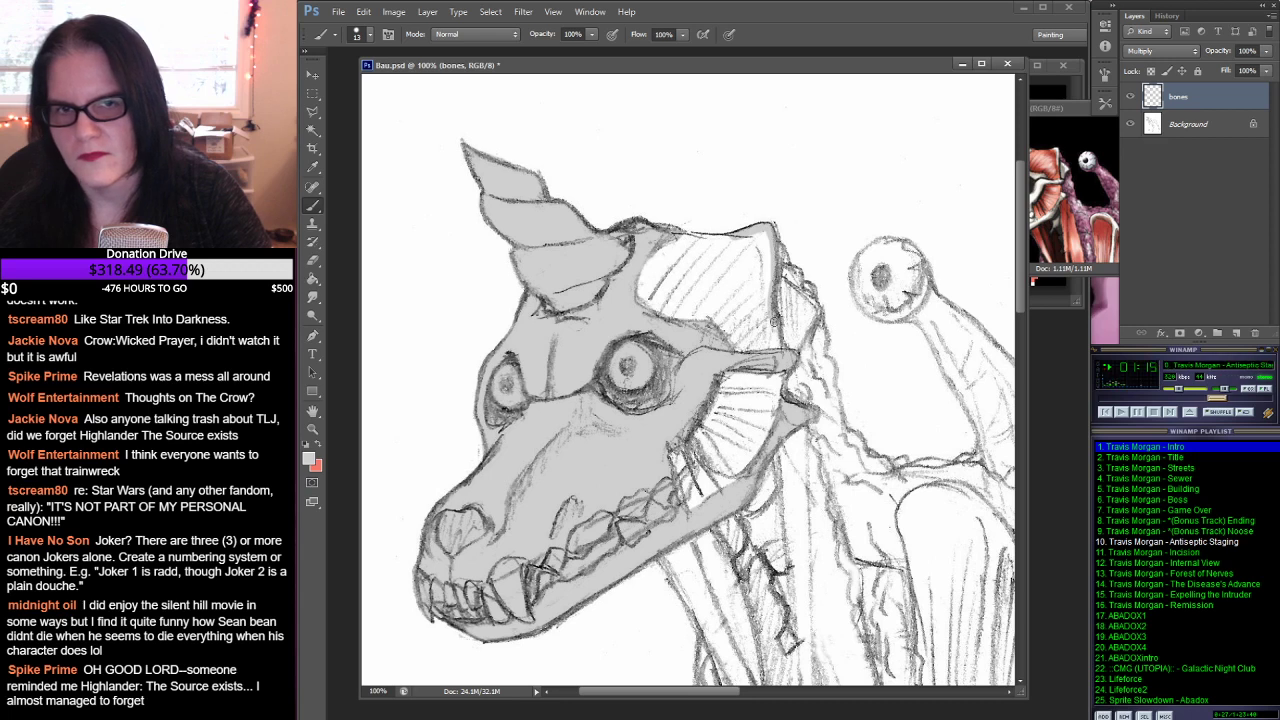
{"action": "mouse_move", "coordinate": [774, 314]}
{"action": "left_mouse_down"}
{"action": "mouse_move", "coordinate": [750, 233]}
{"action": "mouse_move", "coordinate": [770, 312]}
{"action": "mouse_move", "coordinate": [763, 229]}
{"action": "left_mouse_up"}
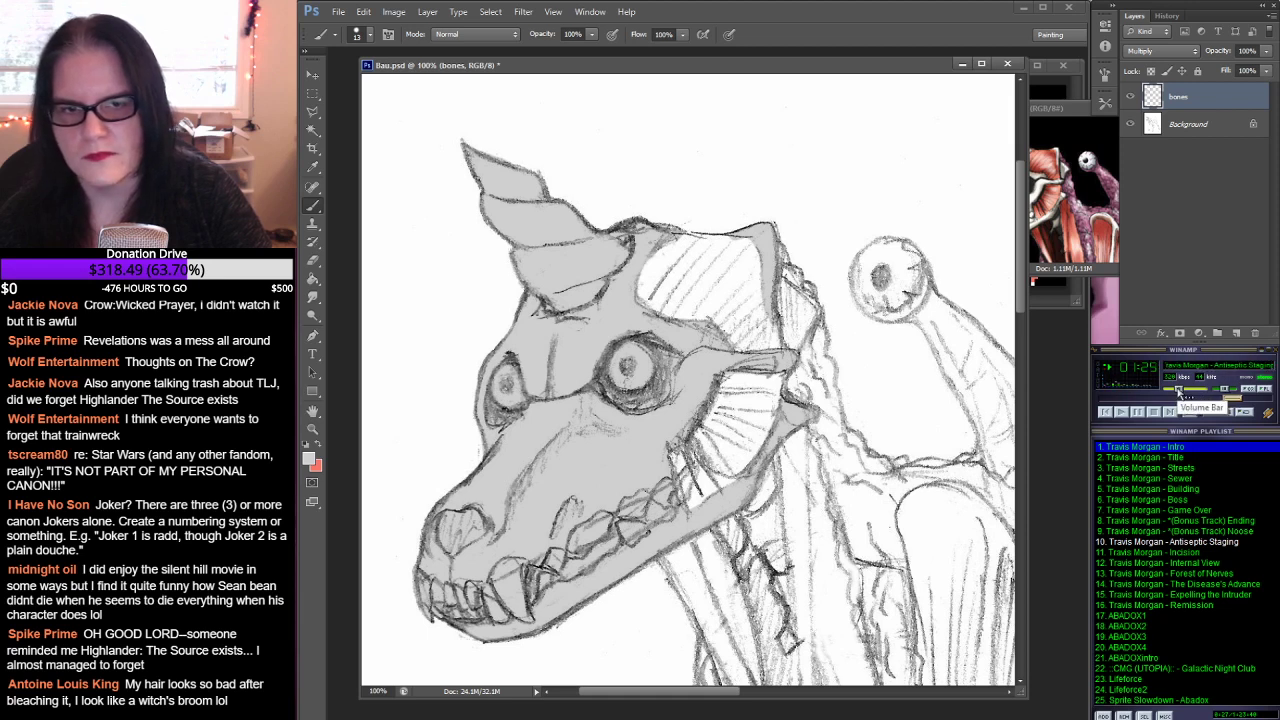
{"action": "left_click", "coordinate": [1178, 392]}
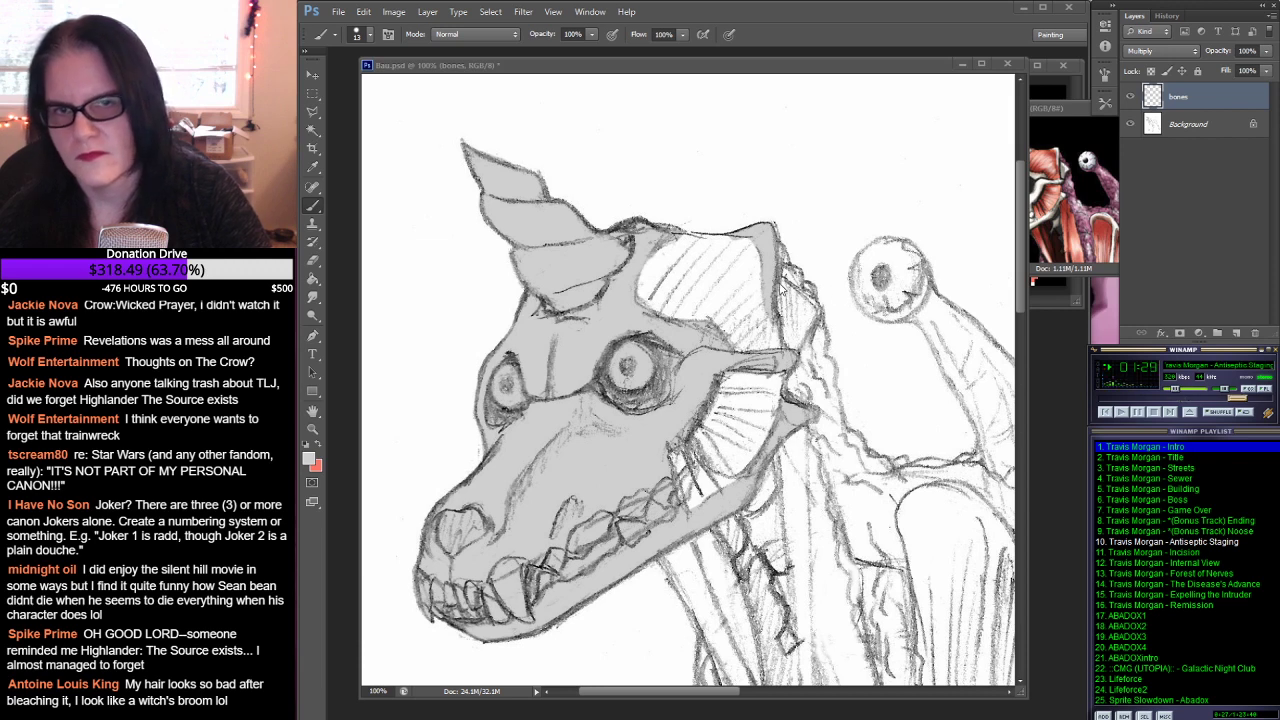
{"action": "left_click", "coordinate": [785, 292]}
{"action": "mouse_move", "coordinate": [781, 284]}
{"action": "left_mouse_down"}
{"action": "mouse_move", "coordinate": [813, 316]}
{"action": "mouse_move", "coordinate": [788, 340]}
{"action": "mouse_move", "coordinate": [783, 313]}
{"action": "mouse_move", "coordinate": [793, 338]}
{"action": "mouse_move", "coordinate": [799, 305]}
{"action": "left_mouse_up"}
{"action": "left_click", "coordinate": [313, 260]}
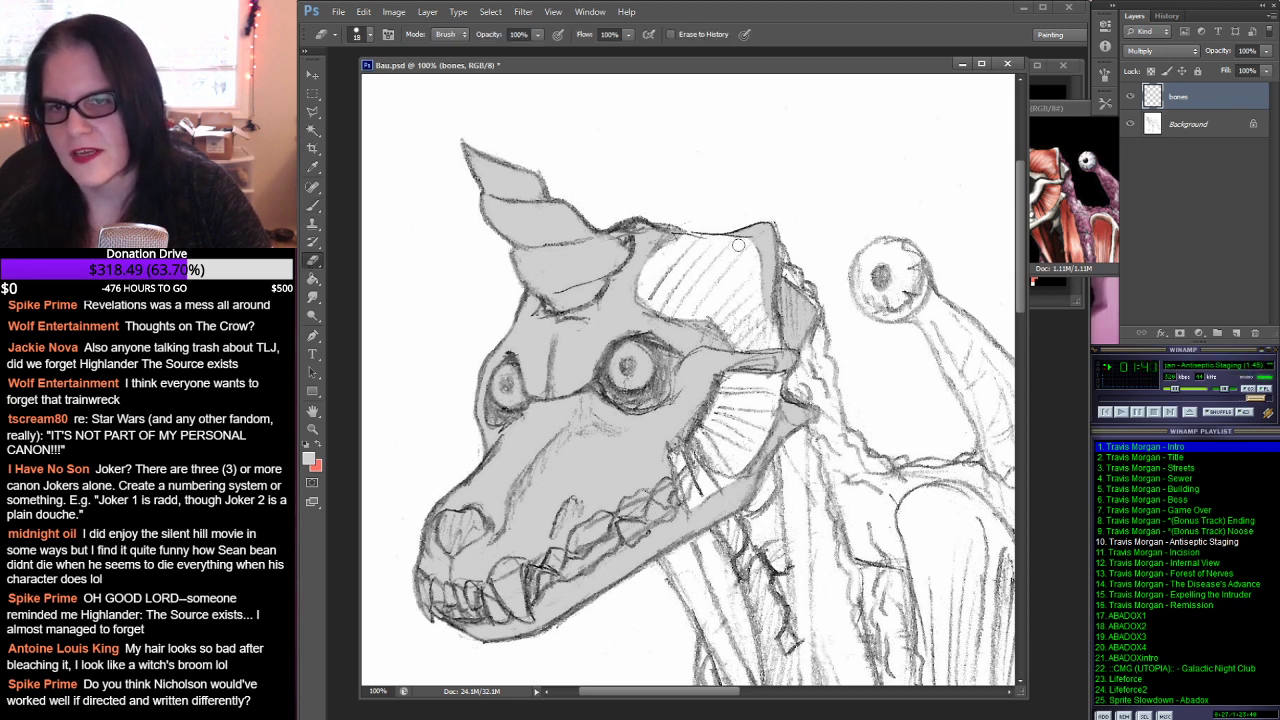
Step: Paint the neck vertebrae hanging behind the lower jaw light grey with a 13 px brush, after consulting the Bau.jpg reference
{"action": "left_click_drag", "start_coordinate": [928, 287], "coordinate": [842, 144]}
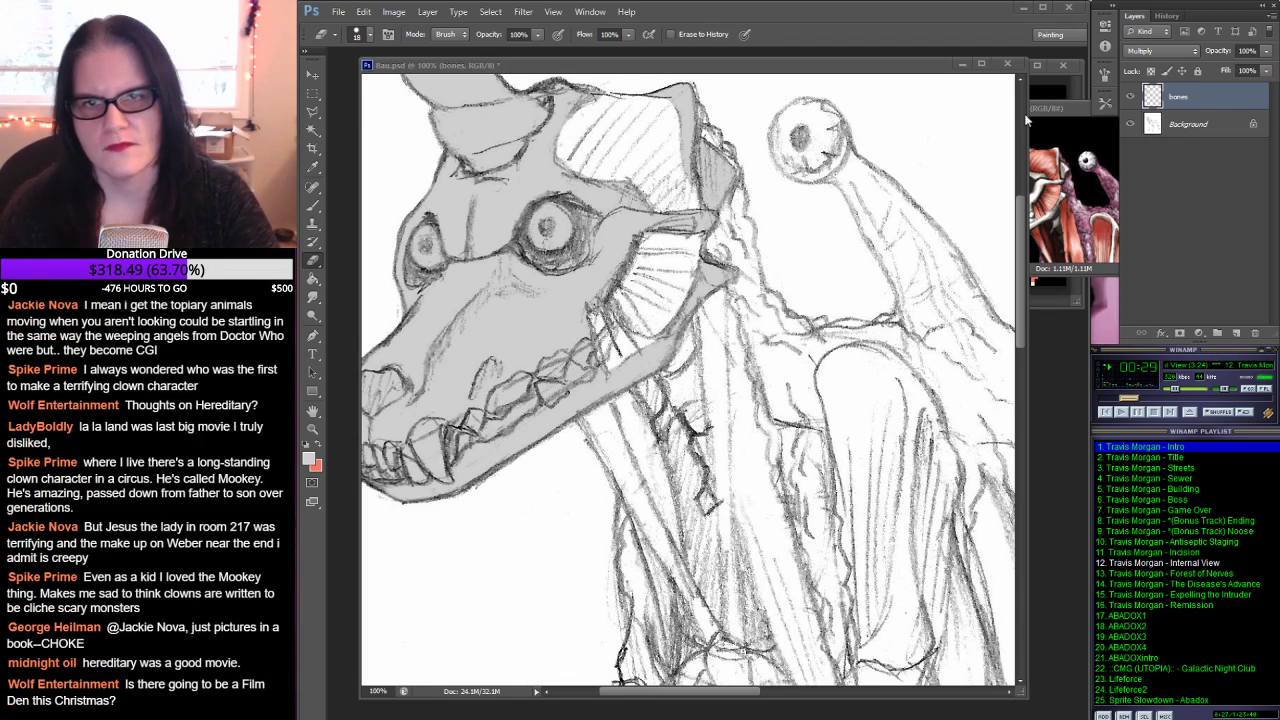
{"action": "left_click", "coordinate": [1067, 106]}
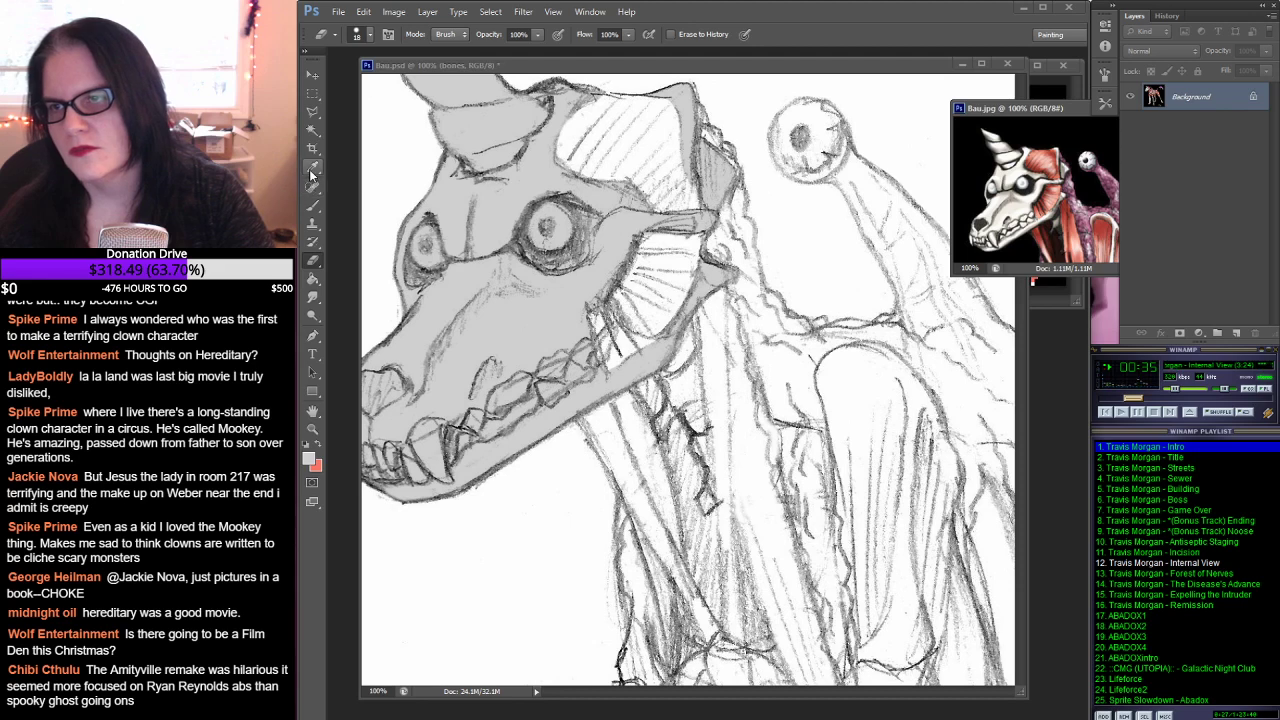
{"action": "left_click", "coordinate": [312, 207]}
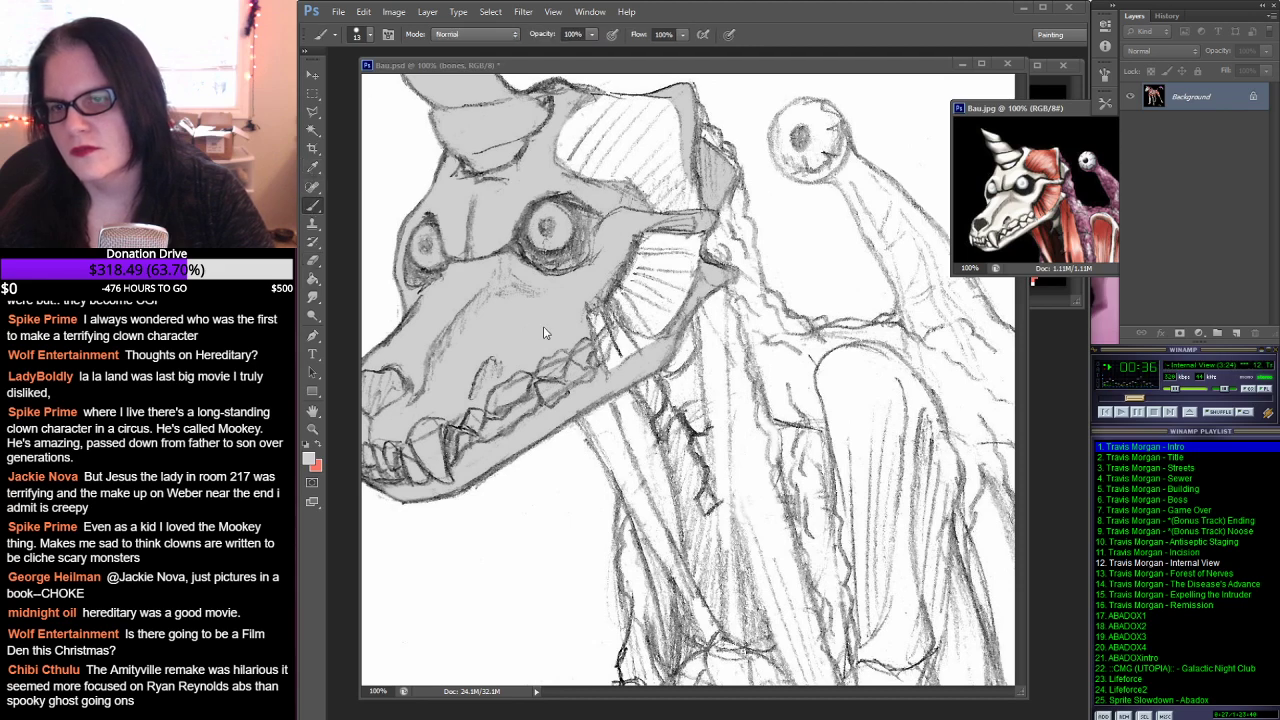
{"action": "left_click", "coordinate": [669, 377]}
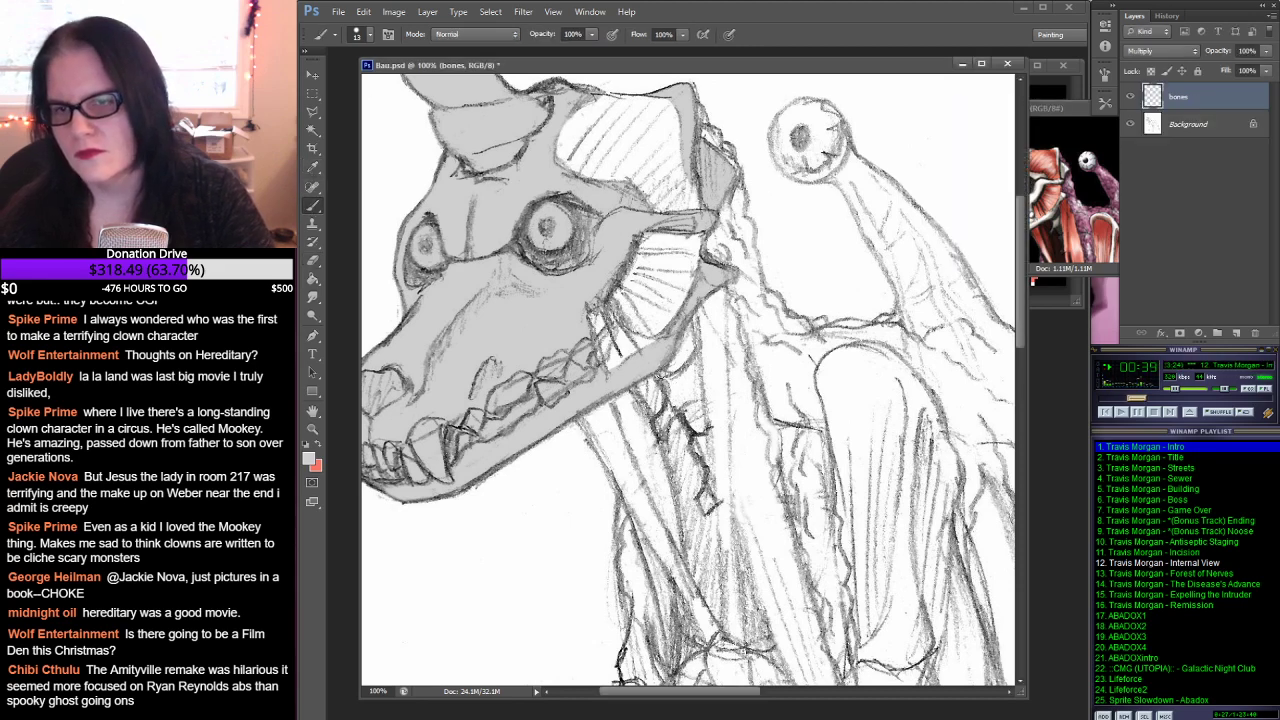
{"action": "mouse_move", "coordinate": [663, 372]}
{"action": "left_mouse_down"}
{"action": "mouse_move", "coordinate": [660, 433]}
{"action": "mouse_move", "coordinate": [673, 409]}
{"action": "mouse_move", "coordinate": [702, 434]}
{"action": "mouse_move", "coordinate": [703, 499]}
{"action": "mouse_move", "coordinate": [711, 491]}
{"action": "left_mouse_up"}
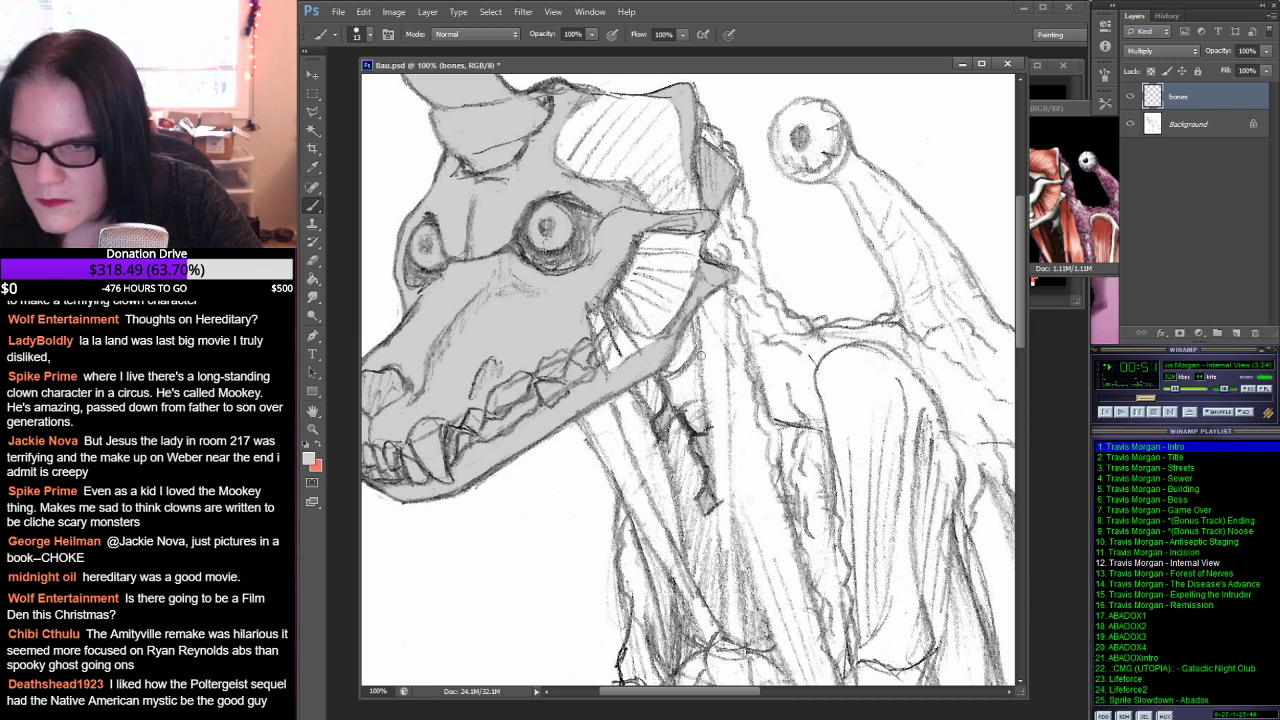
{"action": "mouse_move", "coordinate": [694, 320]}
{"action": "left_mouse_down"}
{"action": "mouse_move", "coordinate": [699, 404]}
{"action": "mouse_move", "coordinate": [690, 333]}
{"action": "mouse_move", "coordinate": [668, 374]}
{"action": "mouse_move", "coordinate": [694, 428]}
{"action": "mouse_move", "coordinate": [674, 370]}
{"action": "mouse_move", "coordinate": [680, 406]}
{"action": "mouse_move", "coordinate": [689, 342]}
{"action": "mouse_move", "coordinate": [691, 408]}
{"action": "mouse_move", "coordinate": [696, 366]}
{"action": "left_mouse_up"}
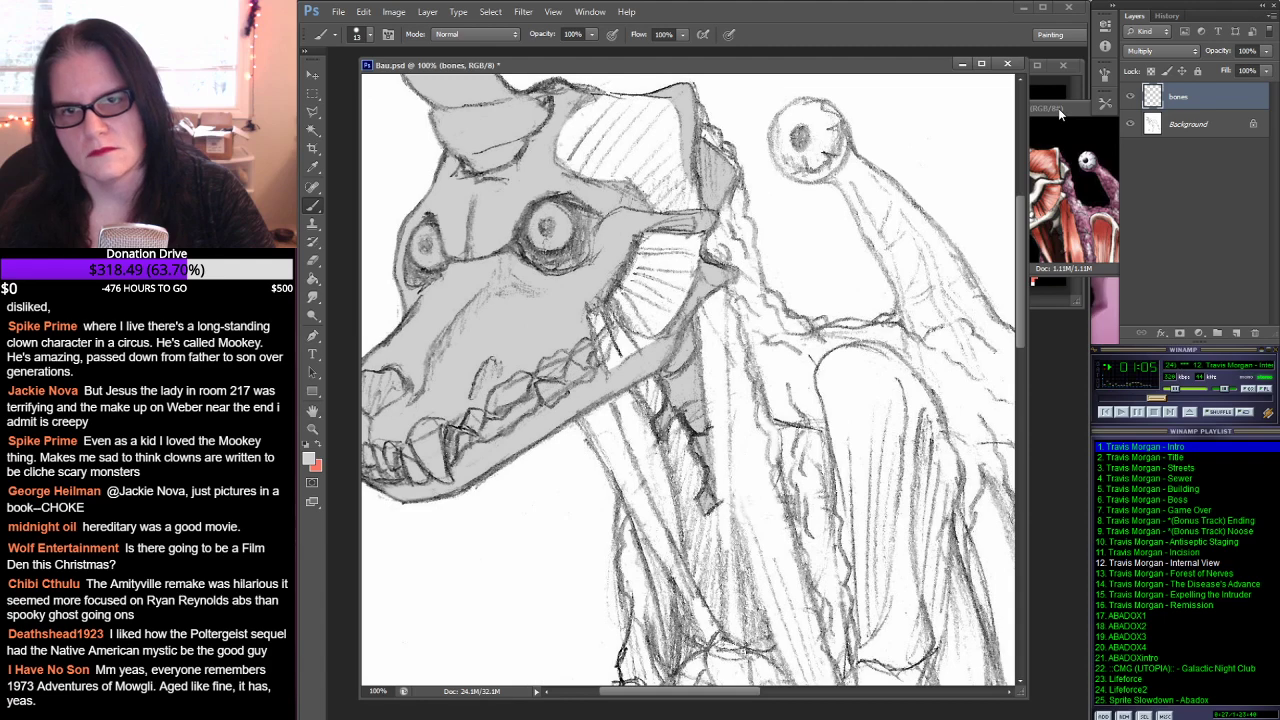
Step: Check the shoulder area in the Bau.jpg reference and move that image's window clear of the drawing
{"action": "left_click_drag", "start_coordinate": [893, 329], "coordinate": [781, 211]}
{"action": "left_click_drag", "start_coordinate": [852, 172], "coordinate": [737, 128]}
{"action": "left_click_drag", "start_coordinate": [1027, 120], "coordinate": [951, 118]}
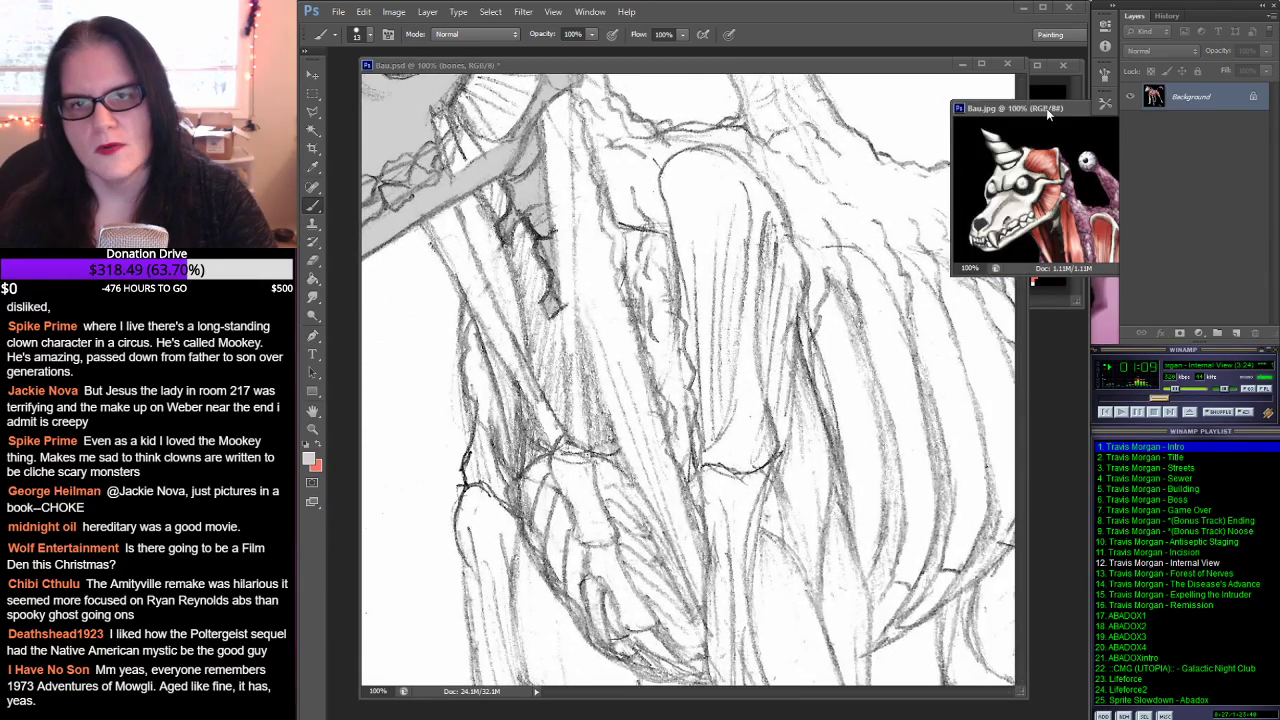
{"action": "left_click_drag", "start_coordinate": [1058, 287], "coordinate": [1082, 437]}
{"action": "left_click_drag", "start_coordinate": [1034, 111], "coordinate": [1279, 111]}
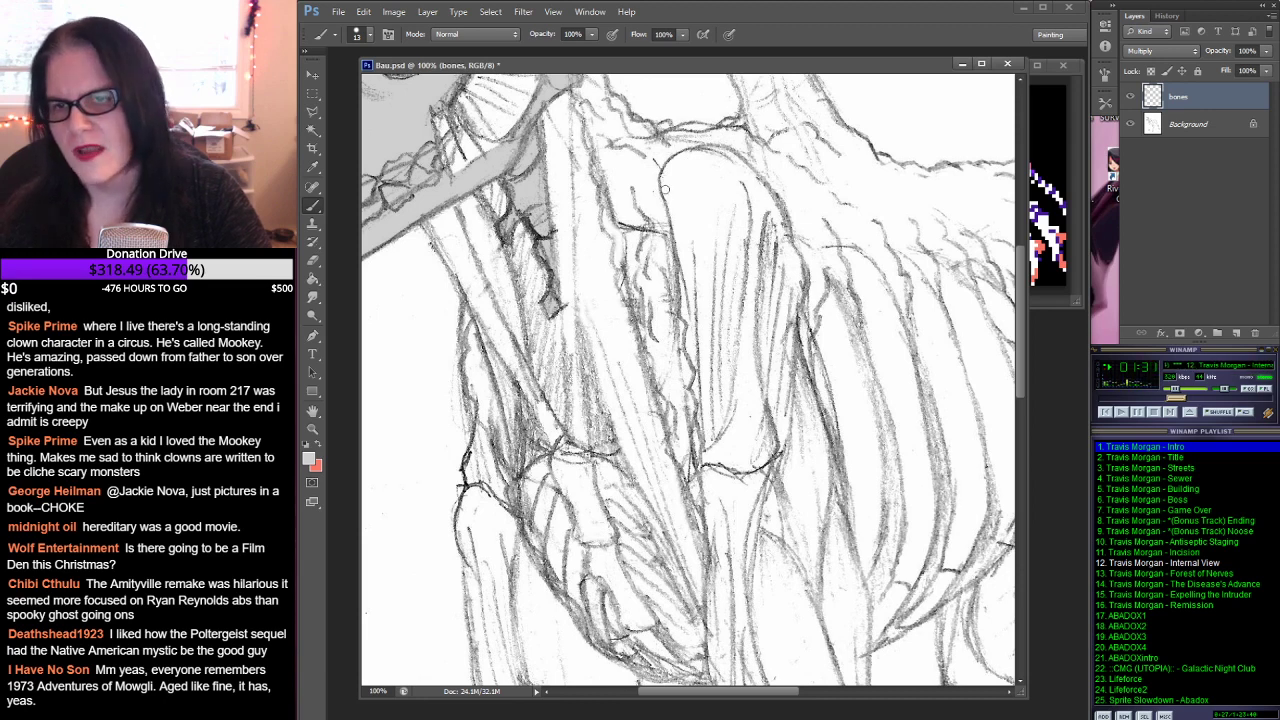
Step: Paint the rounded top rim of the near shoulder blade light grey and erase the excess along its front edge
{"action": "mouse_move", "coordinate": [665, 190]}
{"action": "left_mouse_down"}
{"action": "mouse_move", "coordinate": [717, 157]}
{"action": "mouse_move", "coordinate": [744, 174]}
{"action": "mouse_move", "coordinate": [708, 152]}
{"action": "mouse_move", "coordinate": [662, 180]}
{"action": "left_mouse_up"}
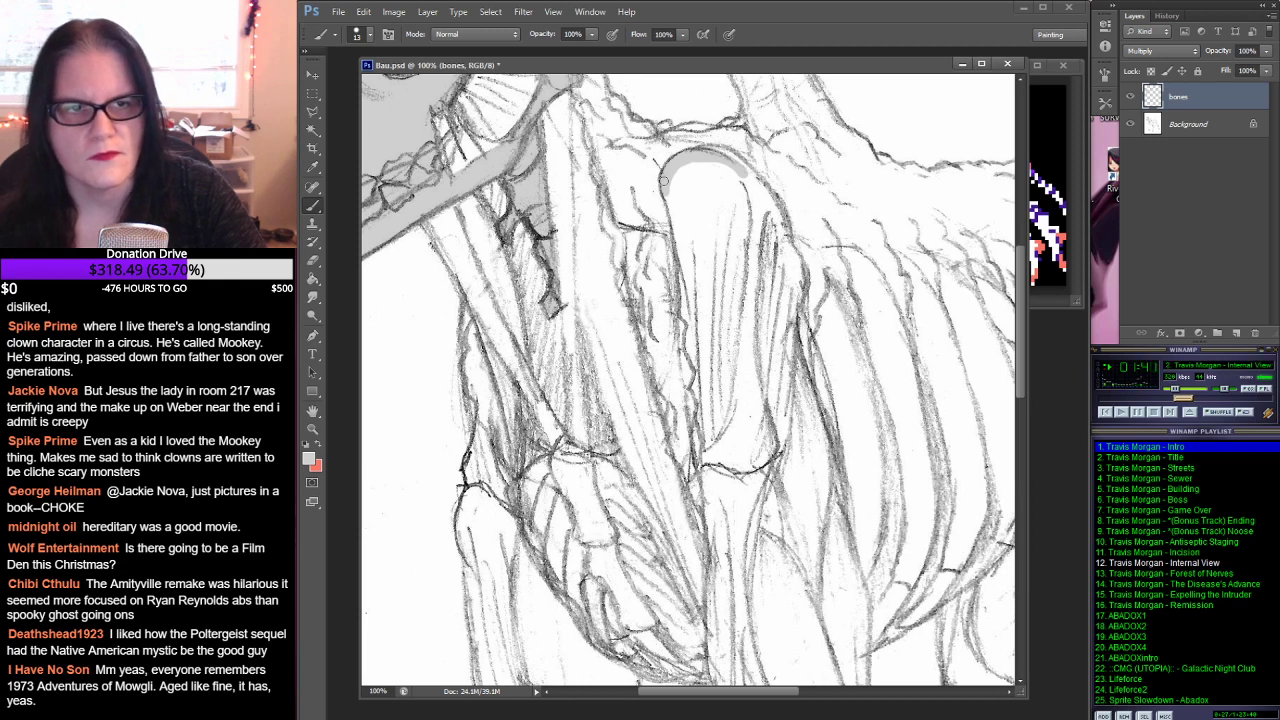
{"action": "left_click_drag", "start_coordinate": [662, 180], "coordinate": [667, 203]}
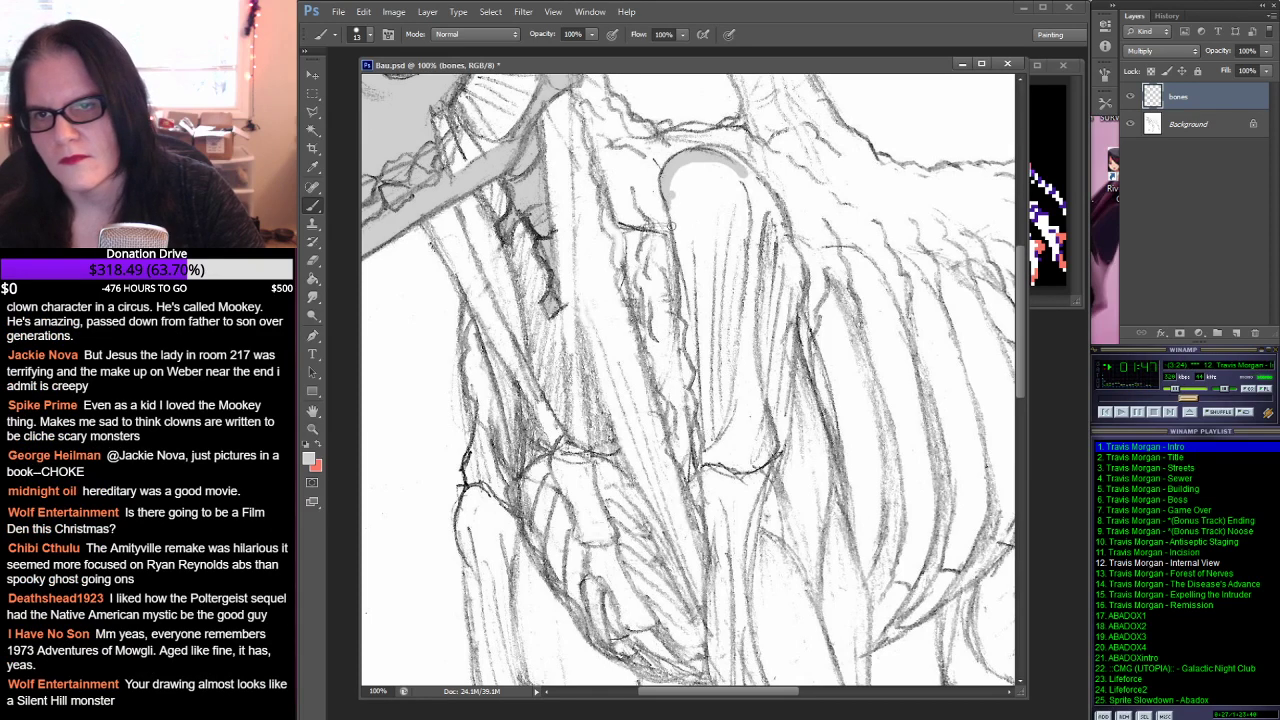
{"action": "left_click_drag", "start_coordinate": [670, 198], "coordinate": [671, 234]}
{"action": "left_click", "coordinate": [313, 261]}
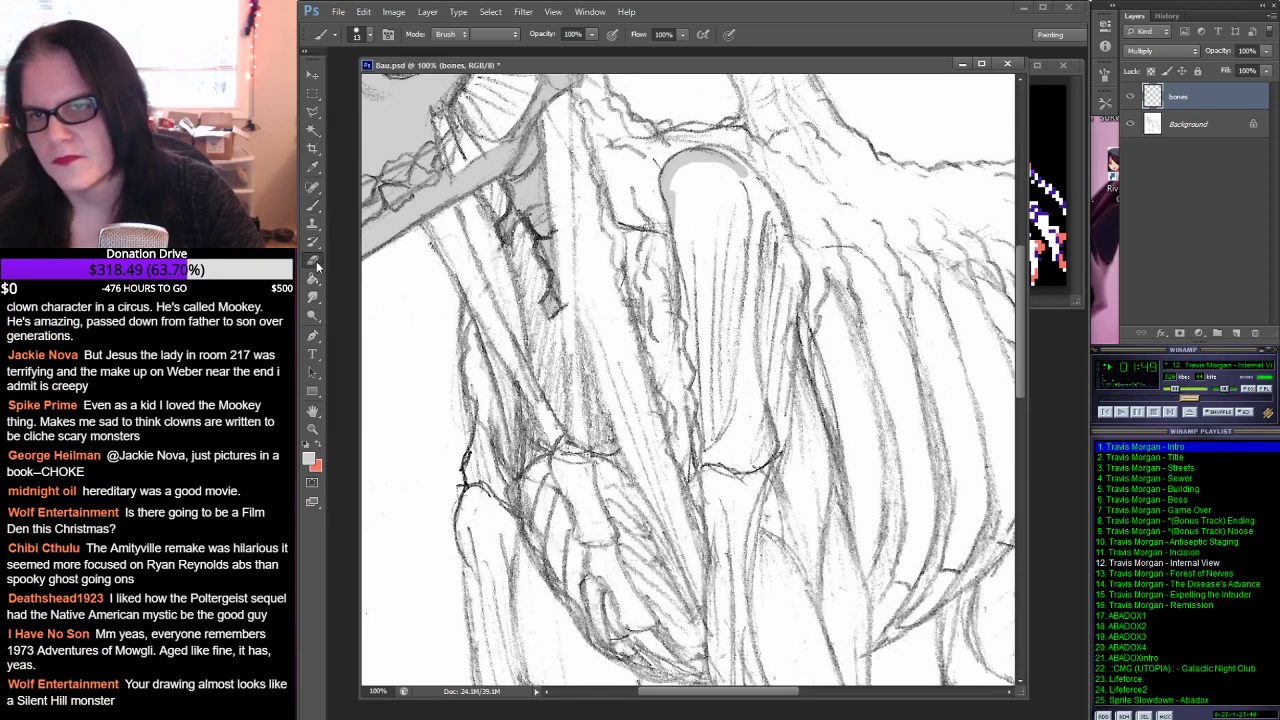
{"action": "left_click_drag", "start_coordinate": [676, 199], "coordinate": [665, 236]}
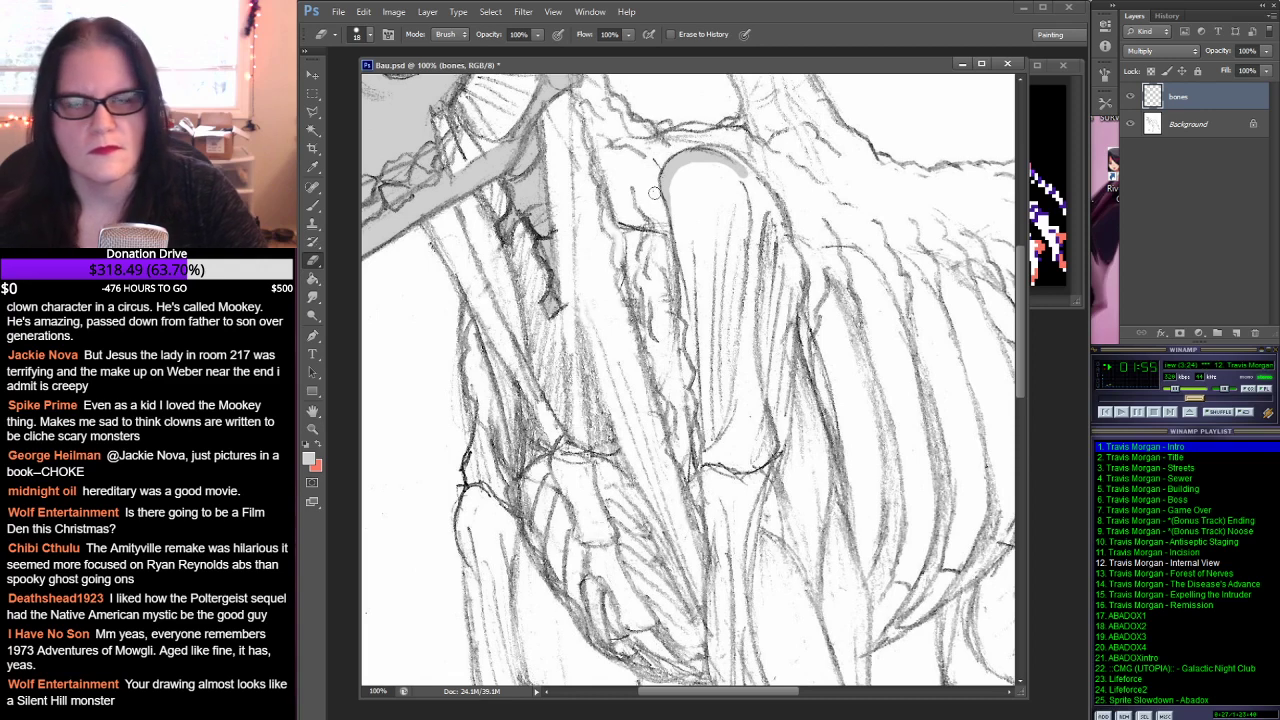
Step: Paint a light grey line along the front side of the shoulder blade's central ridge, down to its lower front corner
{"action": "left_click", "coordinate": [313, 205]}
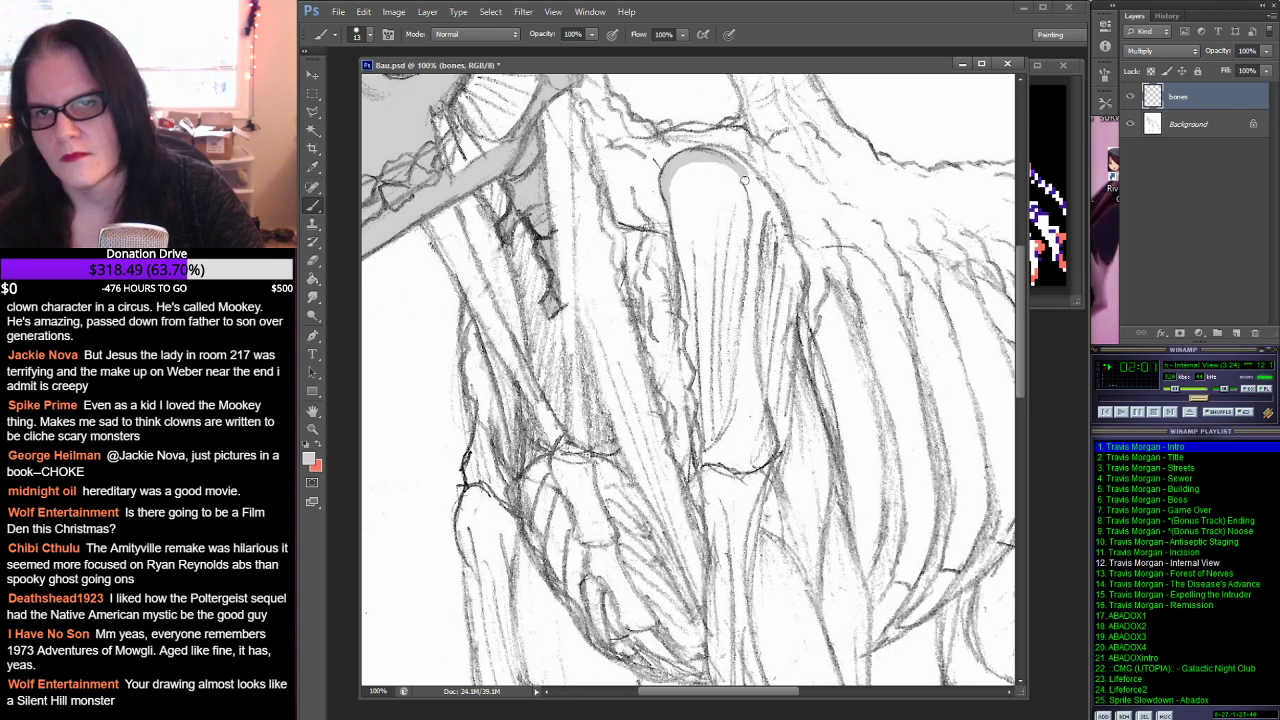
{"action": "left_click_drag", "start_coordinate": [745, 181], "coordinate": [726, 169]}
{"action": "left_click_drag", "start_coordinate": [754, 212], "coordinate": [748, 186]}
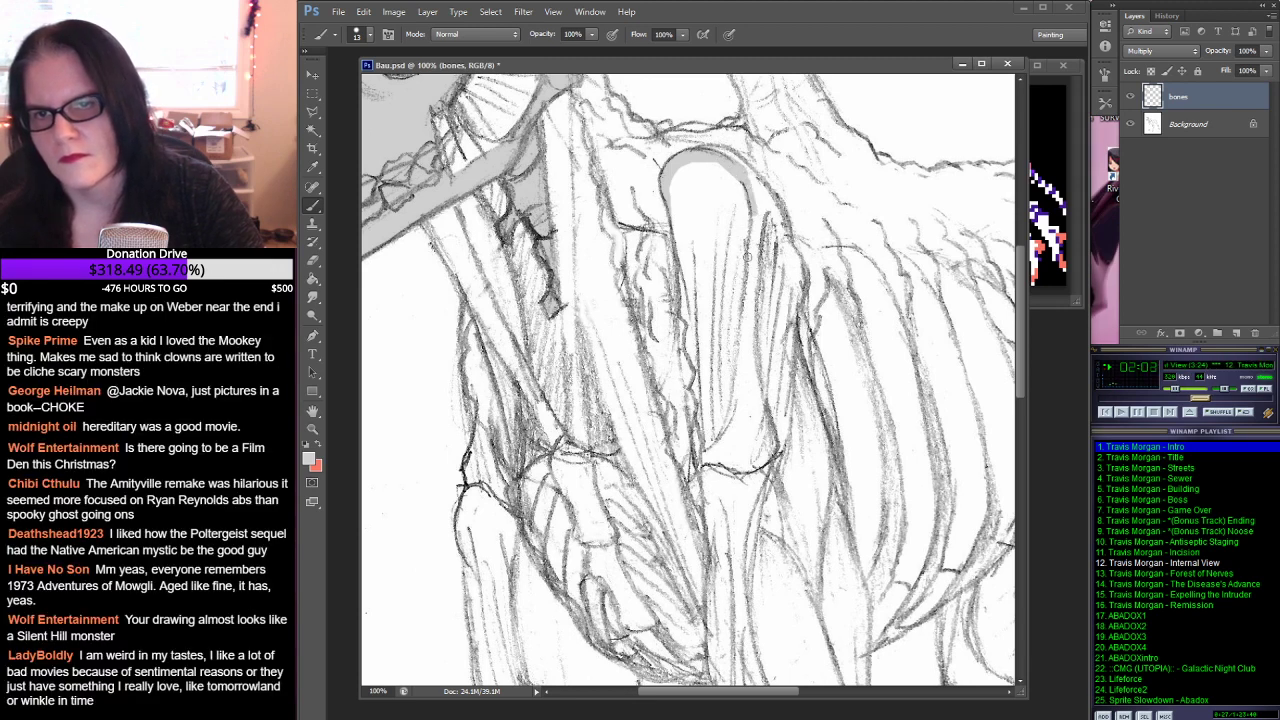
{"action": "left_click_drag", "start_coordinate": [749, 258], "coordinate": [752, 216]}
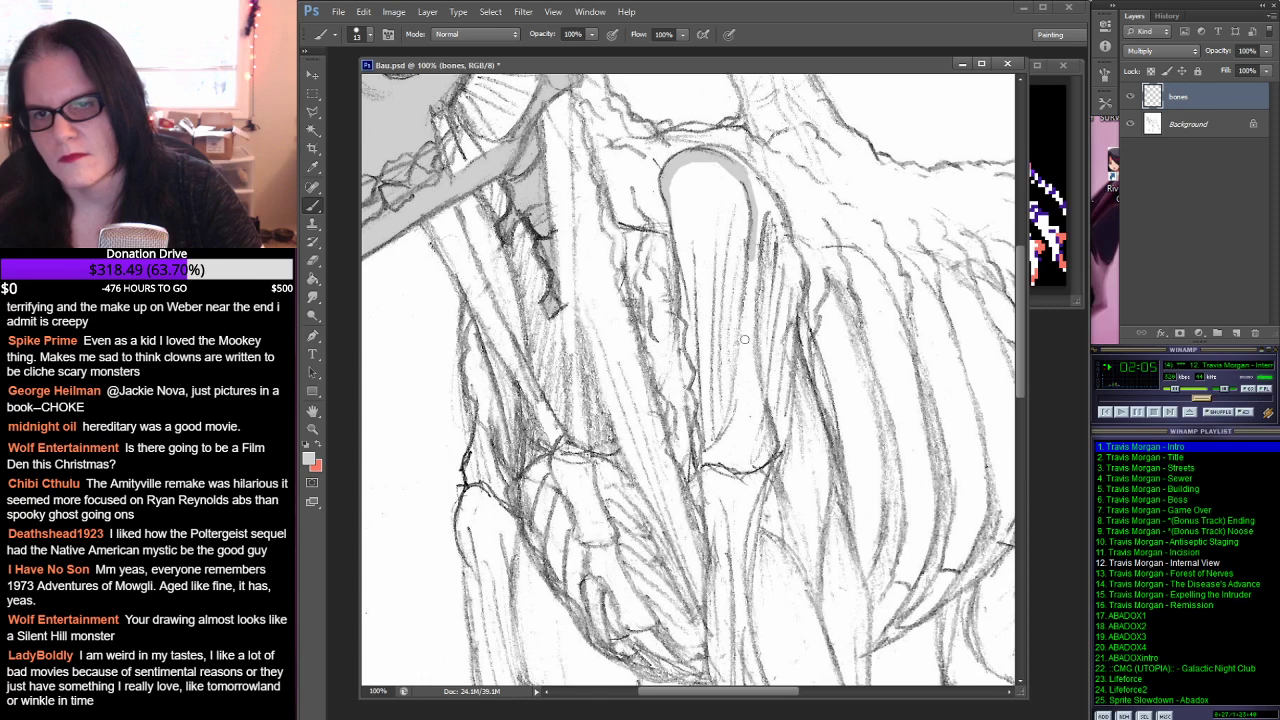
{"action": "left_click_drag", "start_coordinate": [743, 341], "coordinate": [751, 263]}
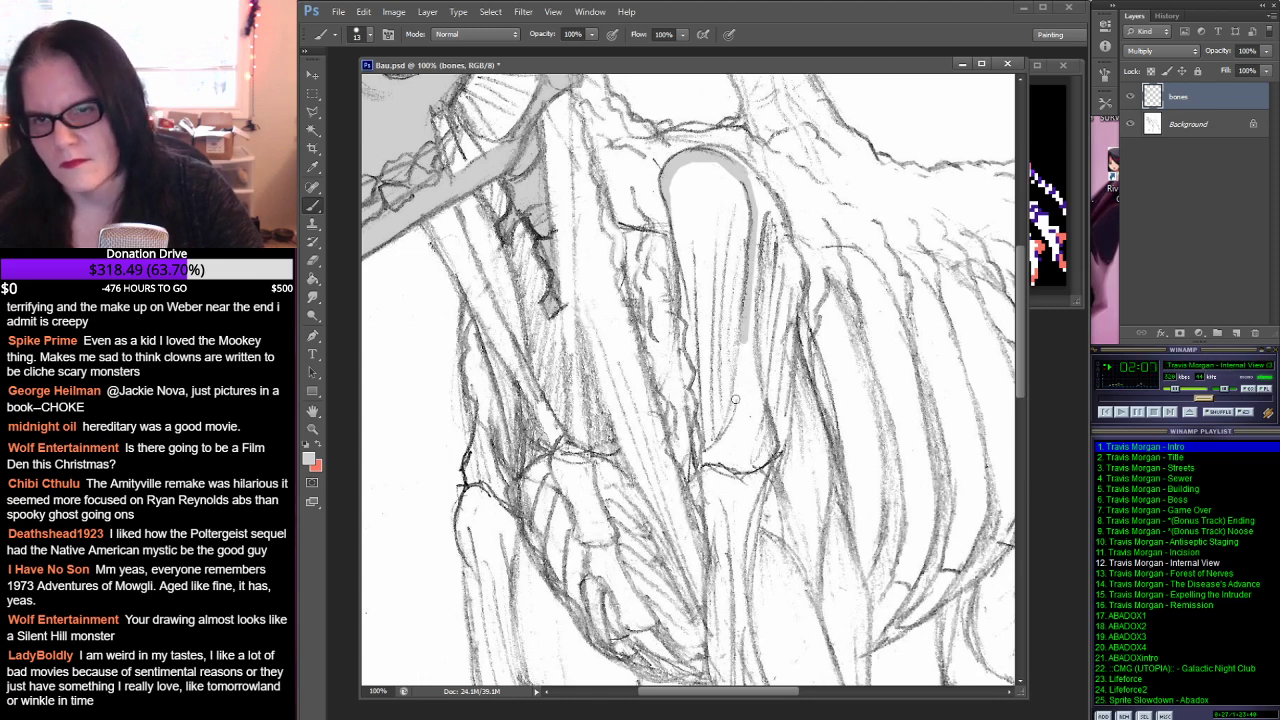
{"action": "left_click_drag", "start_coordinate": [745, 343], "coordinate": [709, 452]}
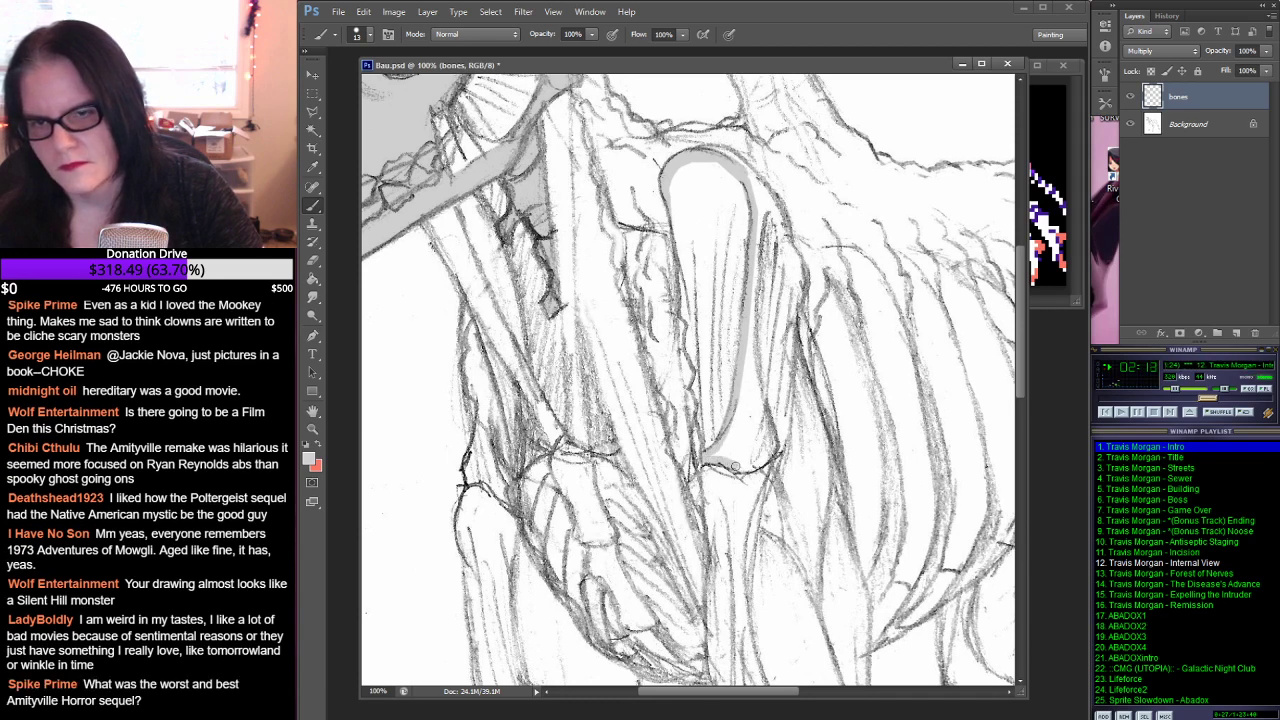
Step: Paint the shoulder blade's lower rim, the back side of its ridge and its upper rear edge light grey
{"action": "mouse_move", "coordinate": [740, 466]}
{"action": "left_mouse_down"}
{"action": "mouse_move", "coordinate": [777, 445]}
{"action": "mouse_move", "coordinate": [751, 298]}
{"action": "left_mouse_up"}
{"action": "mouse_move", "coordinate": [762, 219]}
{"action": "left_mouse_down"}
{"action": "mouse_move", "coordinate": [767, 208]}
{"action": "mouse_move", "coordinate": [782, 234]}
{"action": "left_mouse_up"}
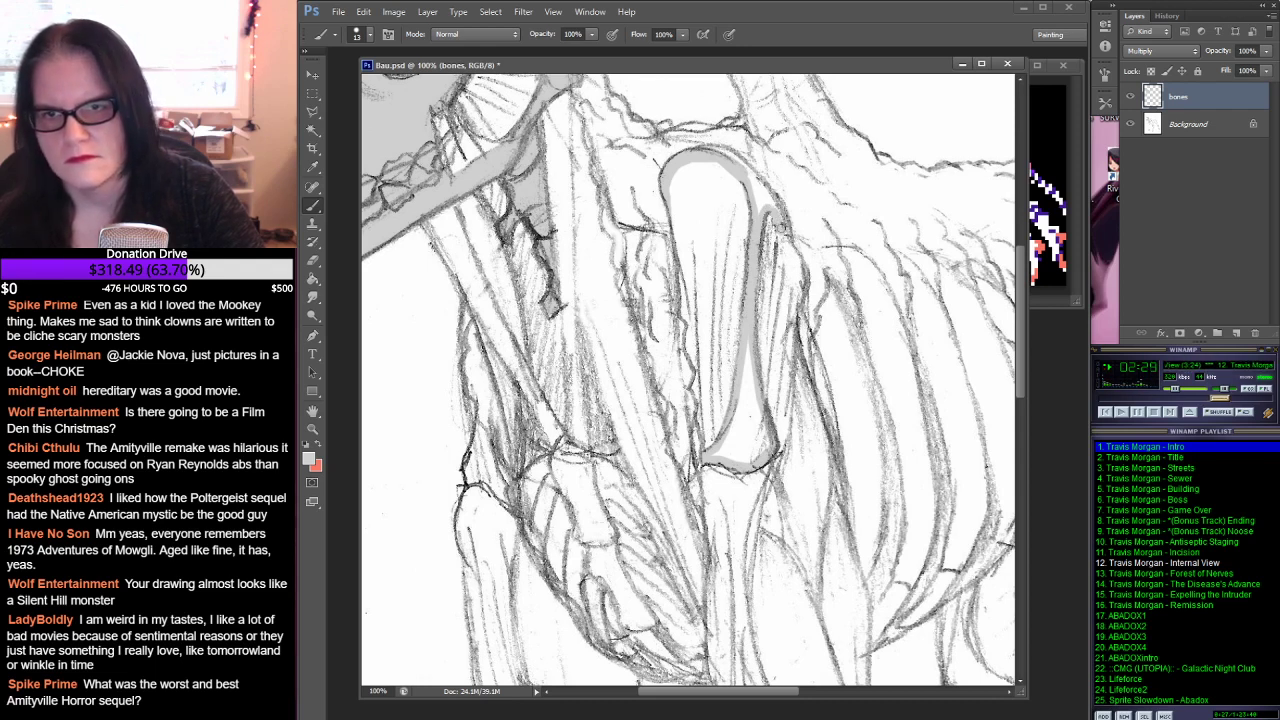
{"action": "mouse_move", "coordinate": [781, 229]}
{"action": "left_mouse_down"}
{"action": "mouse_move", "coordinate": [799, 289]}
{"action": "mouse_move", "coordinate": [784, 238]}
{"action": "mouse_move", "coordinate": [802, 287]}
{"action": "mouse_move", "coordinate": [795, 256]}
{"action": "mouse_move", "coordinate": [722, 151]}
{"action": "left_mouse_up"}
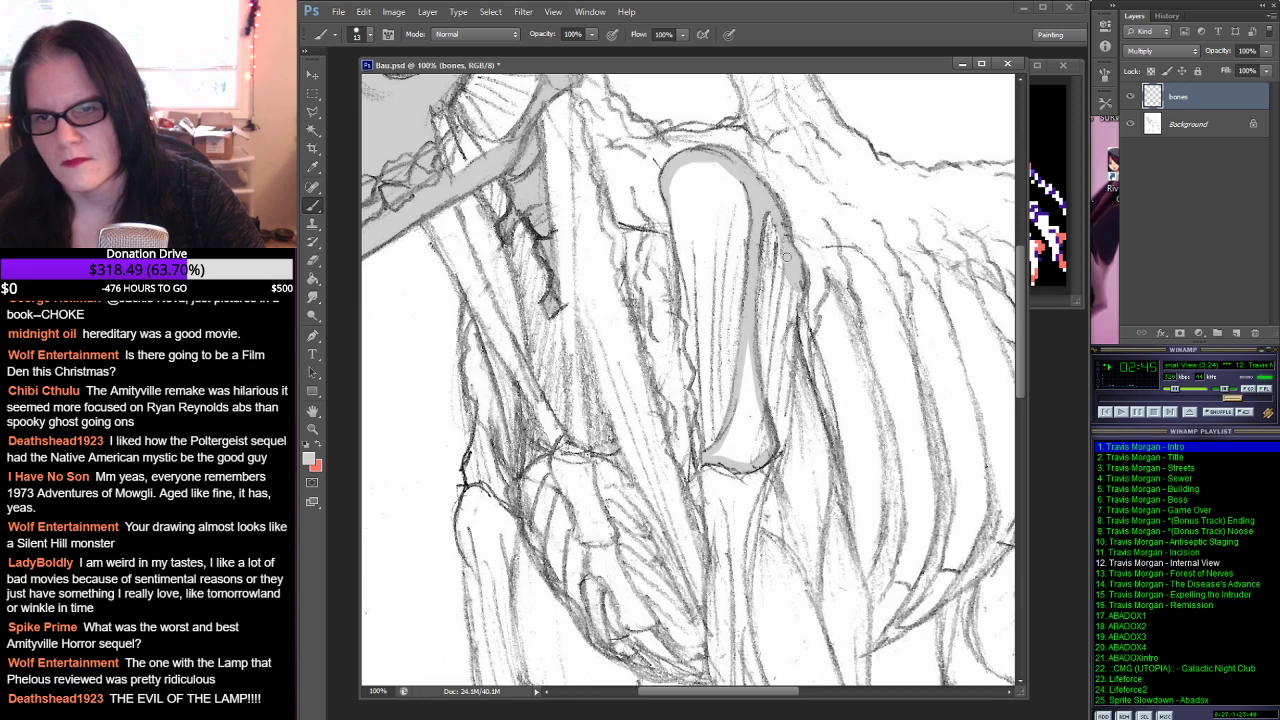
Step: Fill the flared lower end of the shoulder blade's ridge with light grey, using 13 px and 28 px brushes
{"action": "left_click_drag", "start_coordinate": [840, 363], "coordinate": [806, 203]}
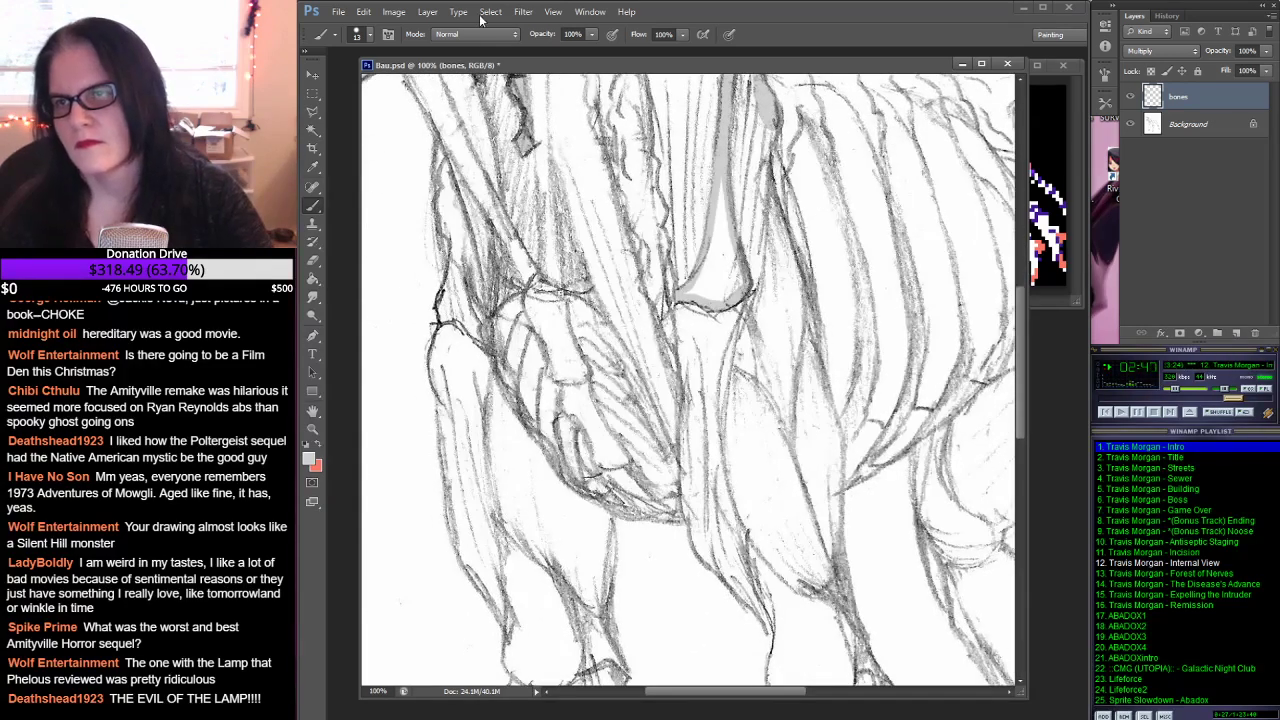
{"action": "left_click", "coordinate": [369, 34]}
{"action": "left_click", "coordinate": [418, 190]}
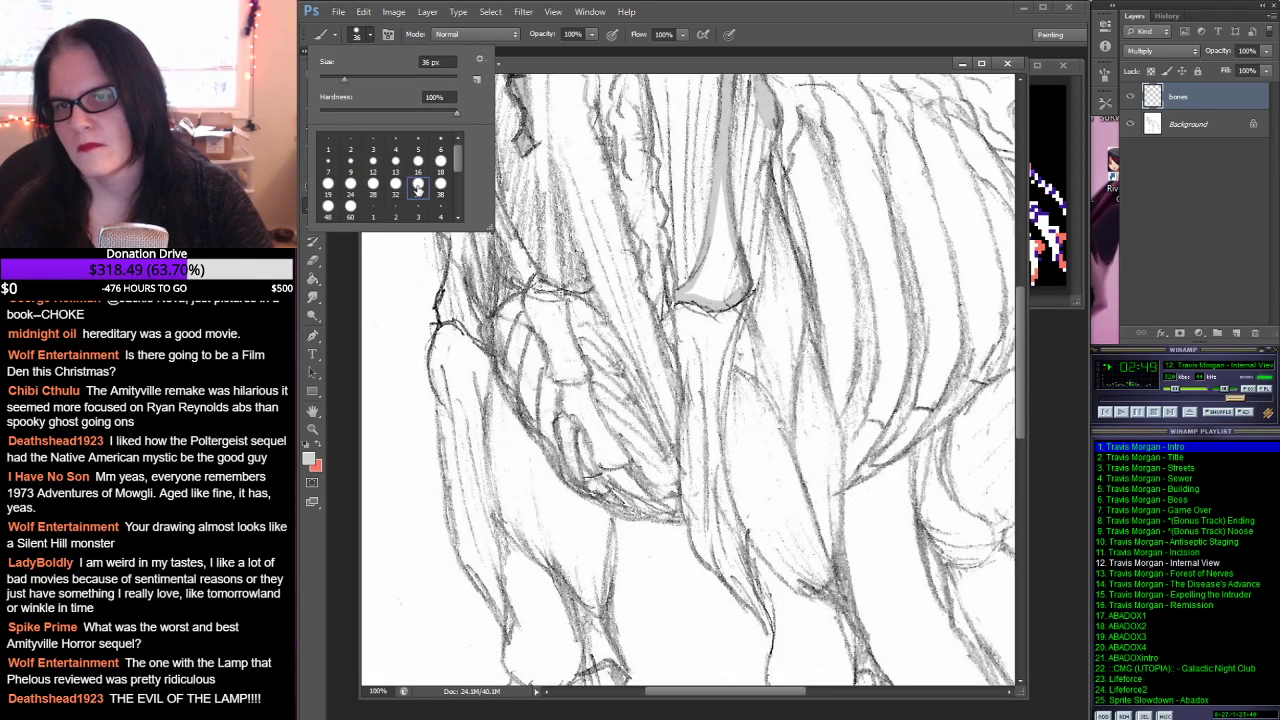
{"action": "left_click", "coordinate": [396, 160]}
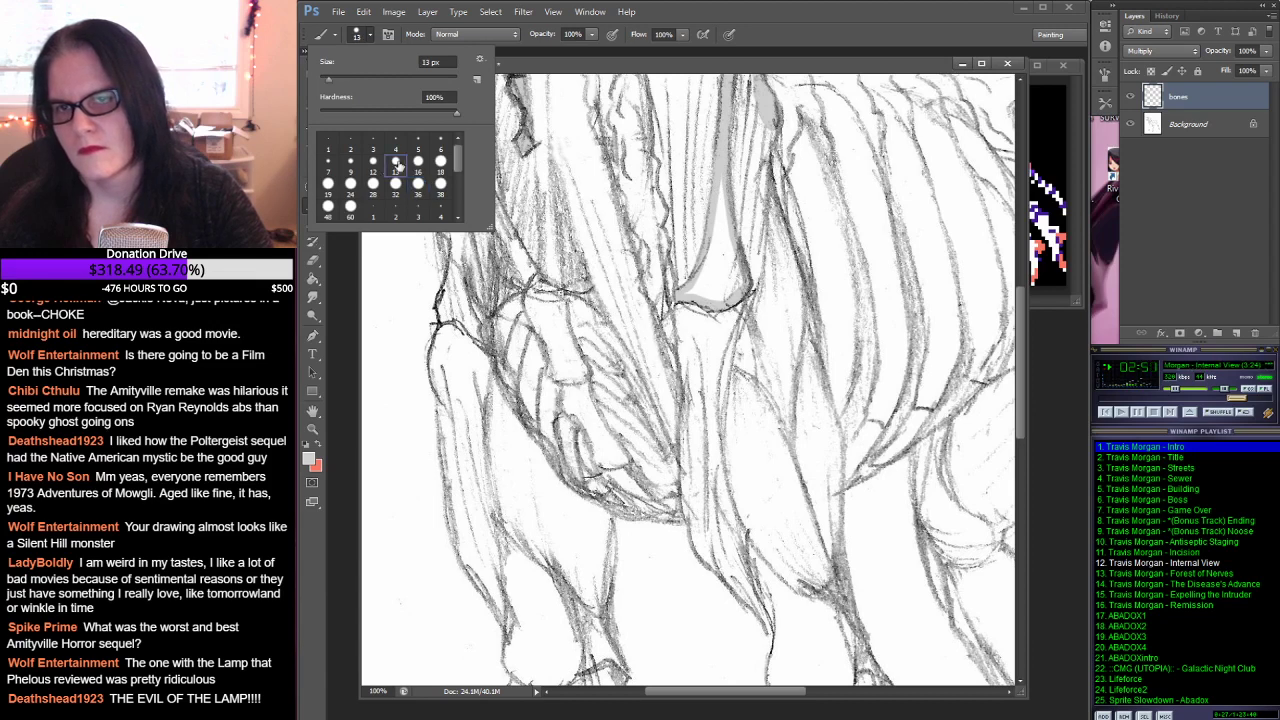
{"action": "left_click", "coordinate": [717, 223]}
{"action": "mouse_move", "coordinate": [717, 223]}
{"action": "left_mouse_down"}
{"action": "mouse_move", "coordinate": [722, 174]}
{"action": "mouse_move", "coordinate": [741, 287]}
{"action": "mouse_move", "coordinate": [722, 300]}
{"action": "mouse_move", "coordinate": [686, 294]}
{"action": "mouse_move", "coordinate": [698, 284]}
{"action": "mouse_move", "coordinate": [708, 299]}
{"action": "left_mouse_up"}
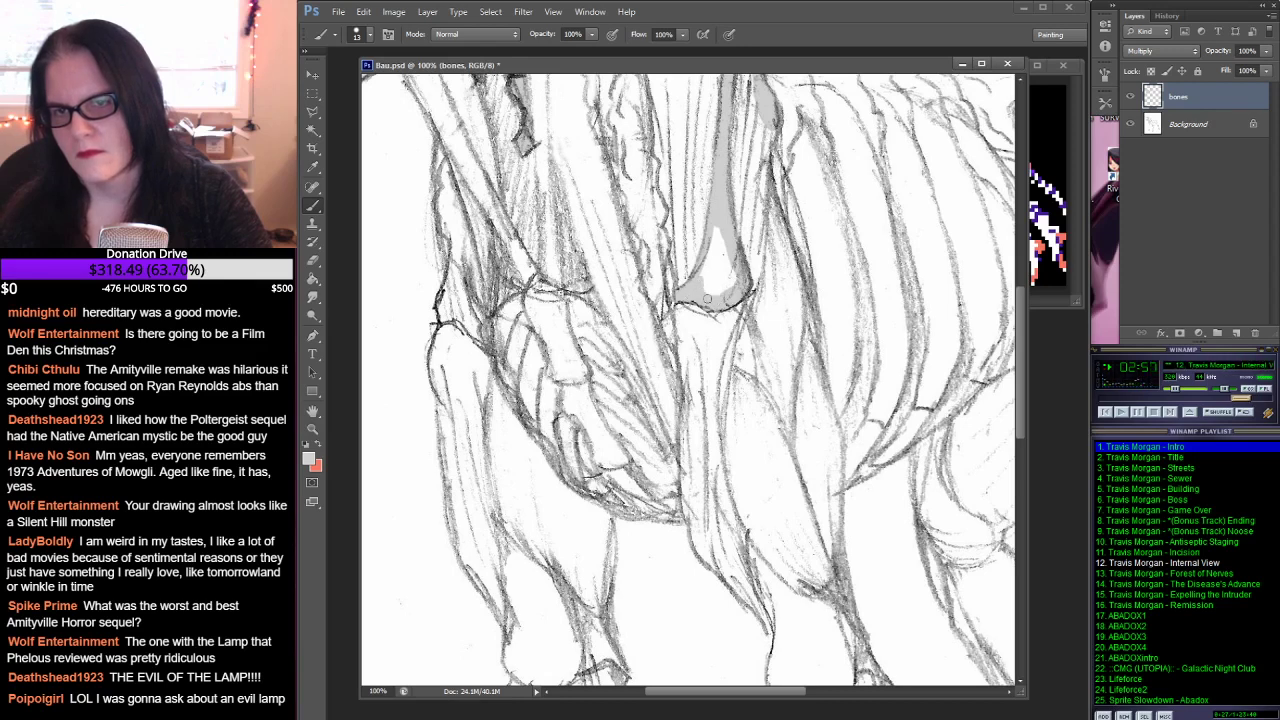
{"action": "left_click", "coordinate": [369, 34]}
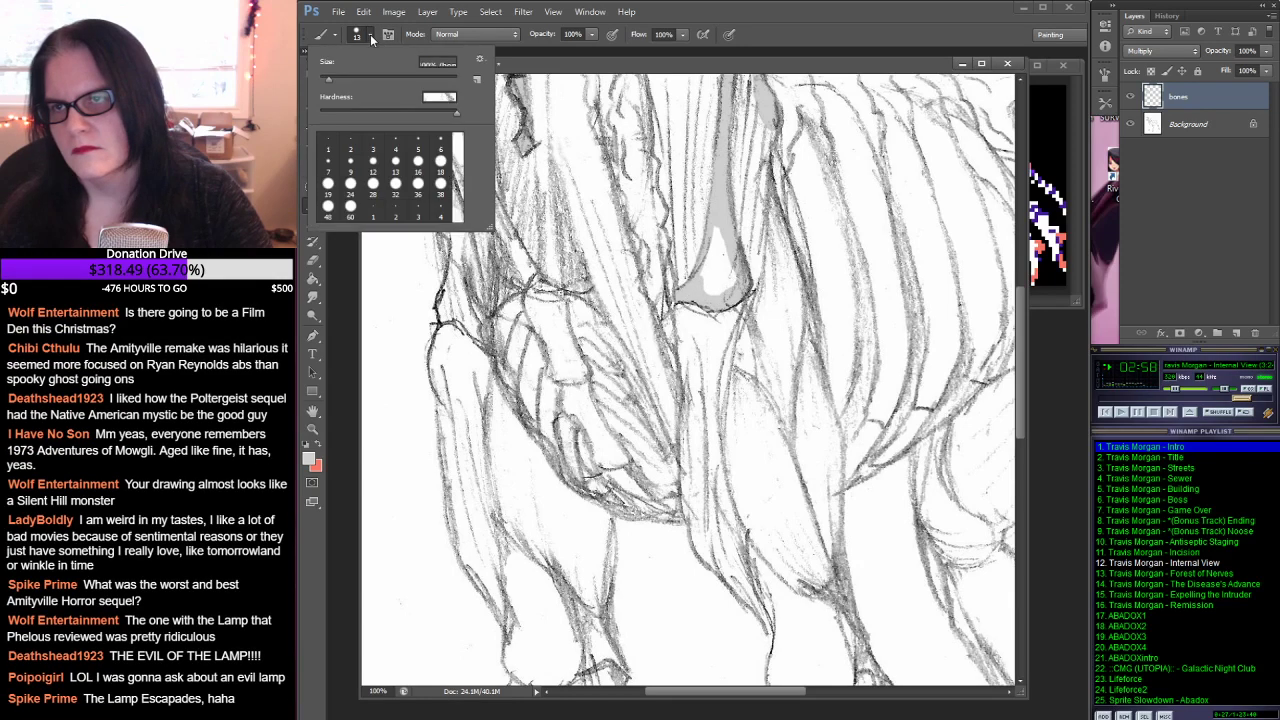
{"action": "left_click", "coordinate": [440, 161]}
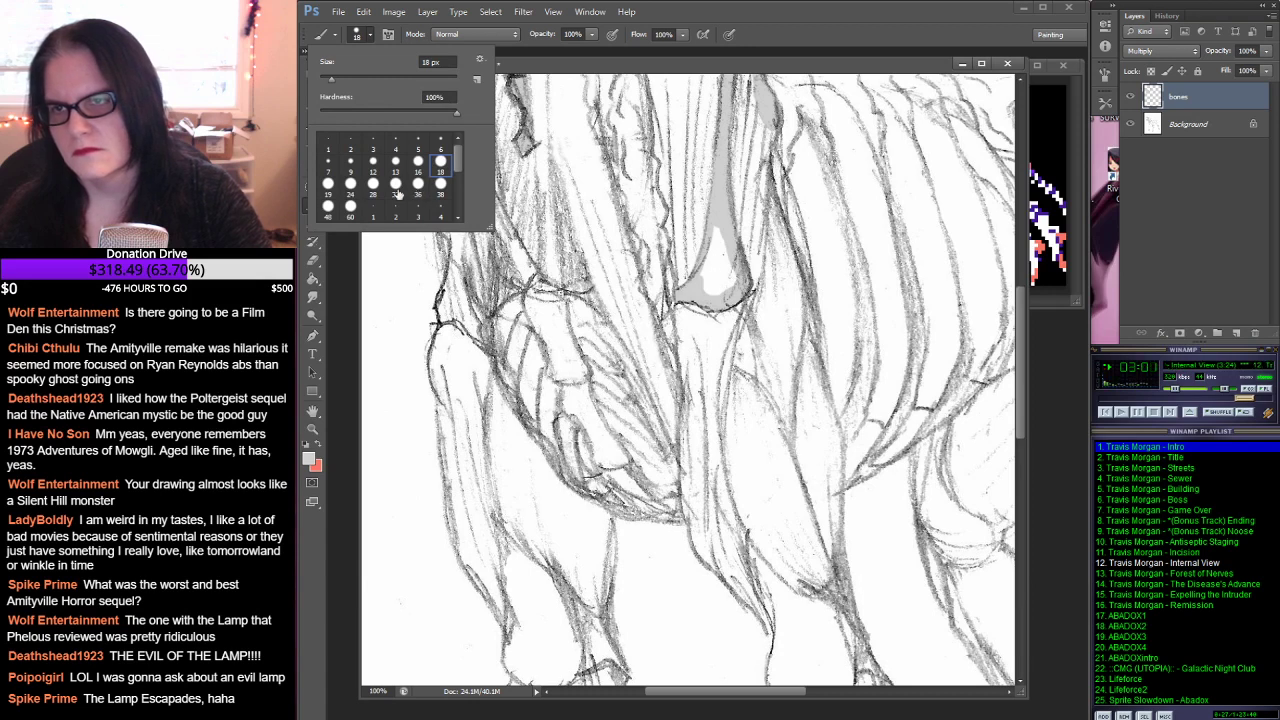
{"action": "left_click", "coordinate": [372, 186]}
{"action": "mouse_move", "coordinate": [708, 295]}
{"action": "left_mouse_down"}
{"action": "mouse_move", "coordinate": [716, 228]}
{"action": "mouse_move", "coordinate": [721, 289]}
{"action": "mouse_move", "coordinate": [725, 253]}
{"action": "mouse_move", "coordinate": [730, 273]}
{"action": "mouse_move", "coordinate": [698, 217]}
{"action": "mouse_move", "coordinate": [707, 183]}
{"action": "left_mouse_up"}
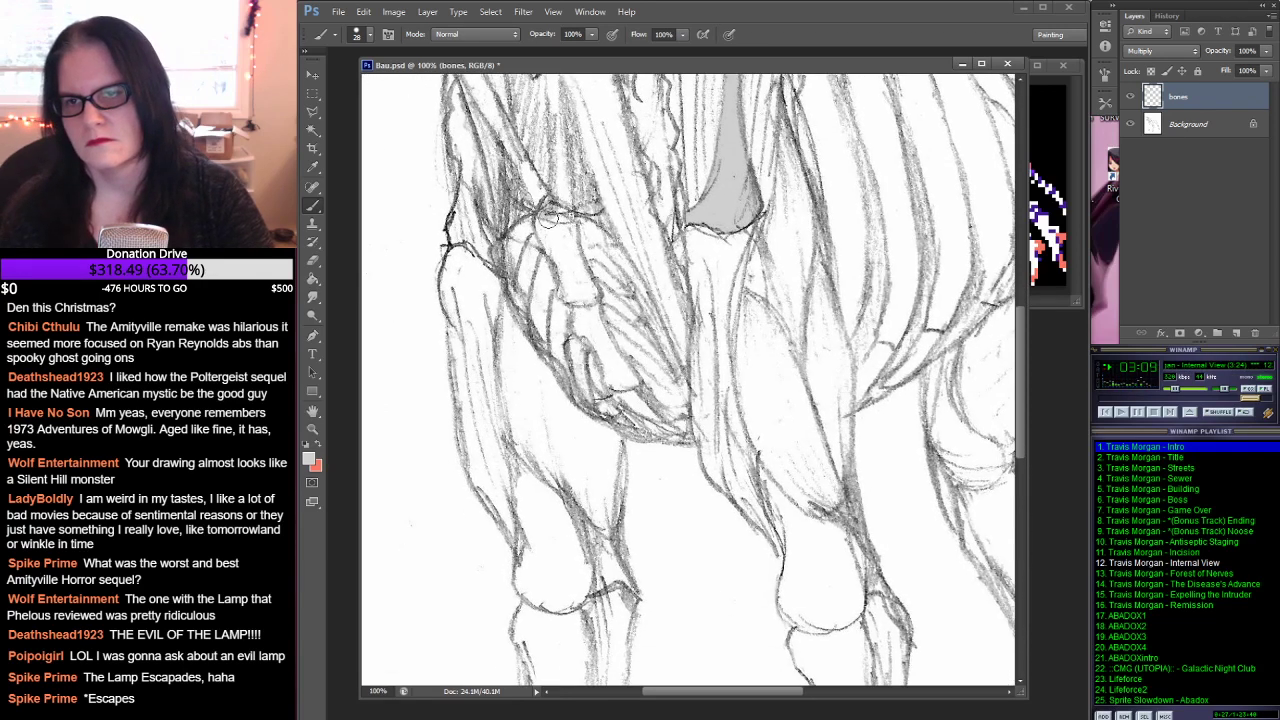
Step: Paint the segmented breastbone in the chest light grey with the 28 px brush and erase the overspill at its lower tip
{"action": "mouse_move", "coordinate": [547, 234]}
{"action": "left_mouse_down"}
{"action": "mouse_move", "coordinate": [583, 304]}
{"action": "mouse_move", "coordinate": [578, 328]}
{"action": "mouse_move", "coordinate": [627, 379]}
{"action": "mouse_move", "coordinate": [590, 315]}
{"action": "mouse_move", "coordinate": [558, 220]}
{"action": "mouse_move", "coordinate": [569, 213]}
{"action": "mouse_move", "coordinate": [571, 292]}
{"action": "left_mouse_up"}
{"action": "left_click_drag", "start_coordinate": [622, 398], "coordinate": [677, 437]}
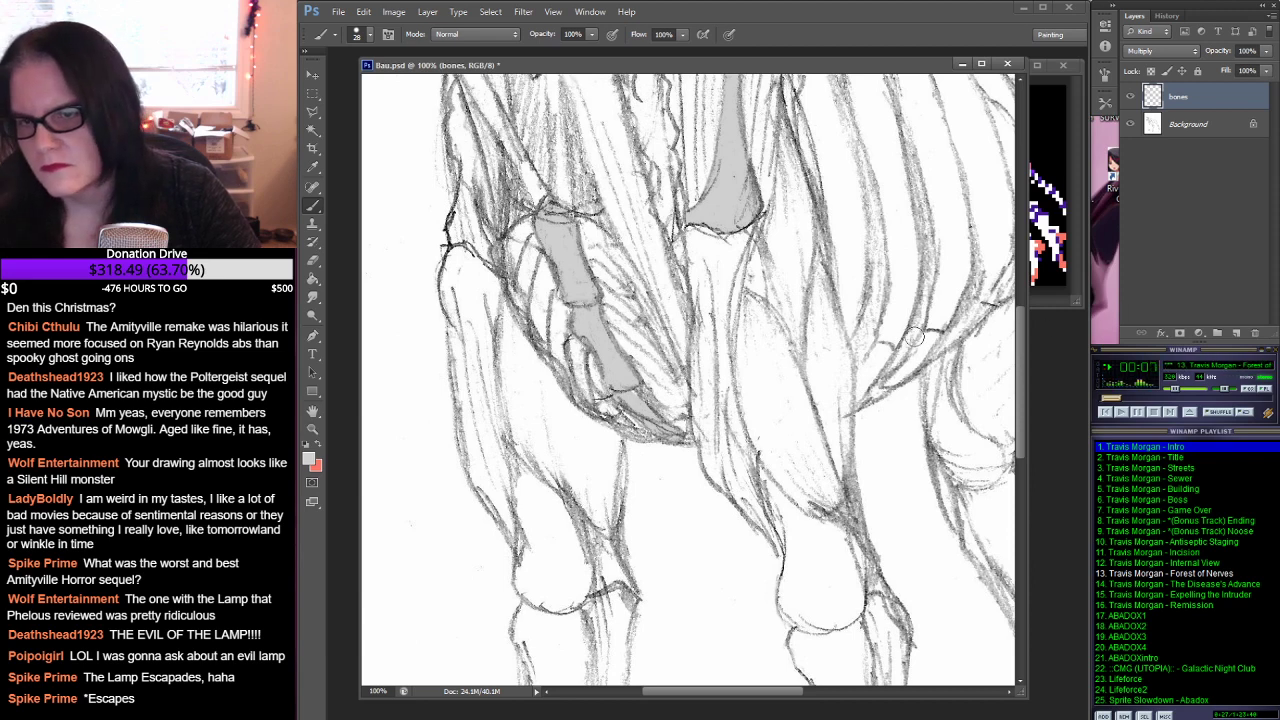
{"action": "key", "text": "e"}
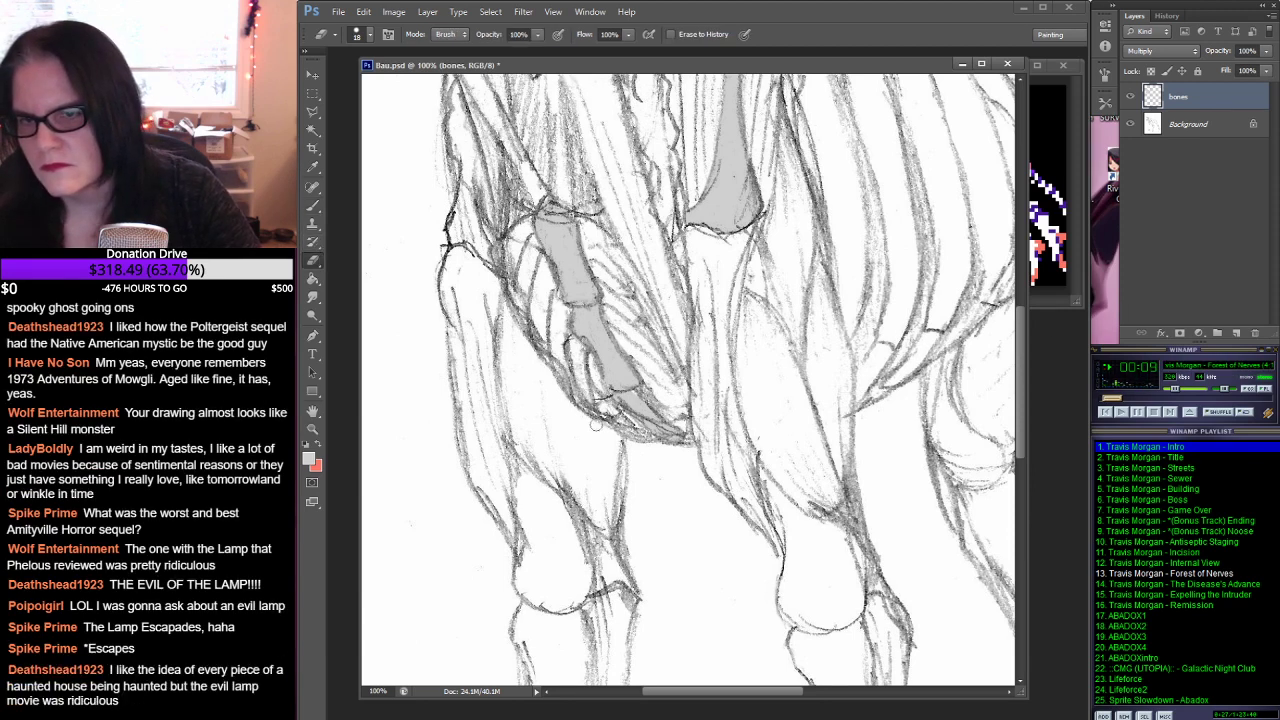
{"action": "left_click_drag", "start_coordinate": [679, 448], "coordinate": [645, 428]}
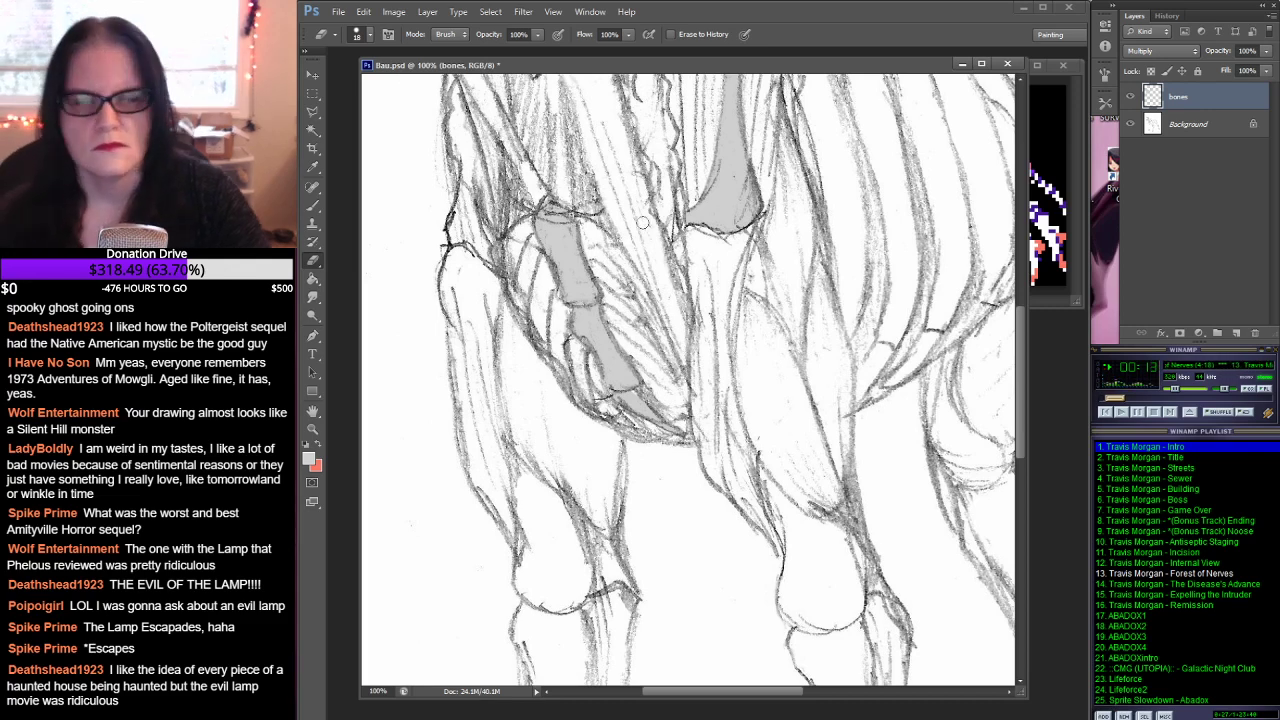
Step: Paint the small pointed bone above the far foreleg light grey and switch to the Eraser for its edges
{"action": "mouse_move", "coordinate": [657, 246]}
{"action": "left_mouse_down"}
{"action": "mouse_move", "coordinate": [682, 281]}
{"action": "mouse_move", "coordinate": [659, 353]}
{"action": "left_mouse_up"}
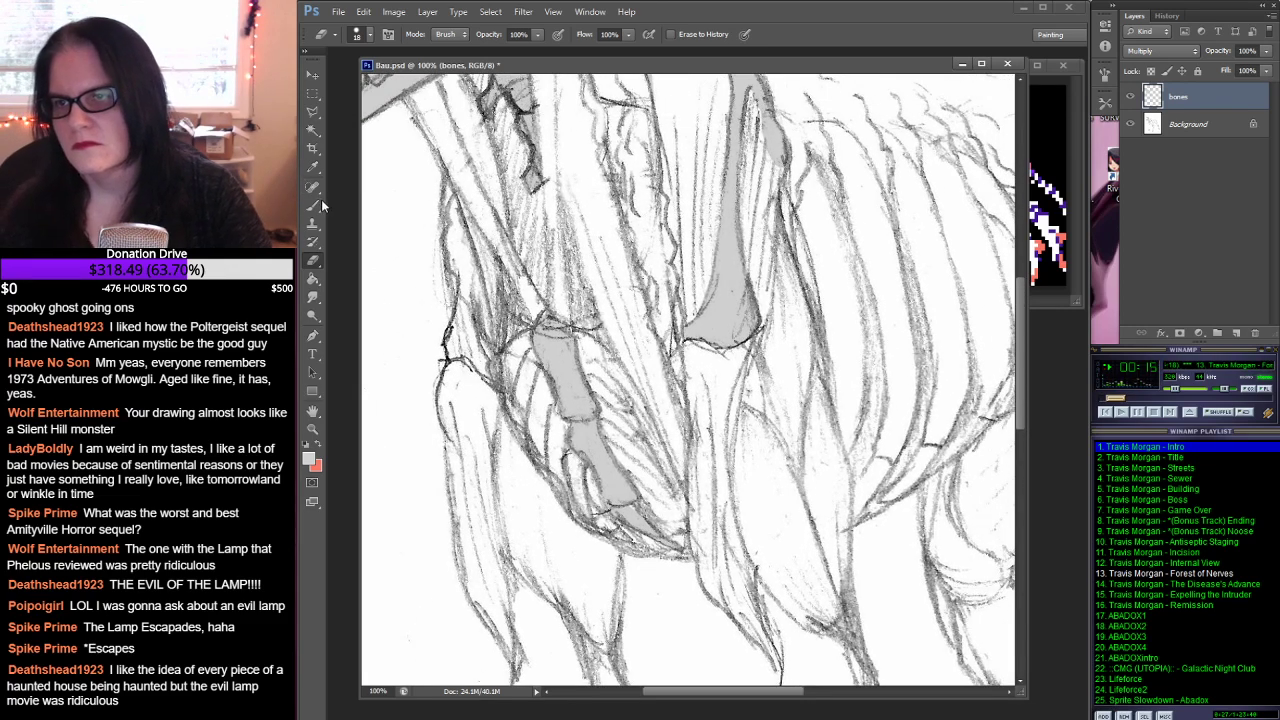
{"action": "left_click", "coordinate": [314, 207]}
{"action": "mouse_move", "coordinate": [483, 367]}
{"action": "left_mouse_down"}
{"action": "mouse_move", "coordinate": [462, 302]}
{"action": "mouse_move", "coordinate": [450, 350]}
{"action": "mouse_move", "coordinate": [465, 350]}
{"action": "mouse_move", "coordinate": [446, 352]}
{"action": "mouse_move", "coordinate": [468, 342]}
{"action": "left_mouse_up"}
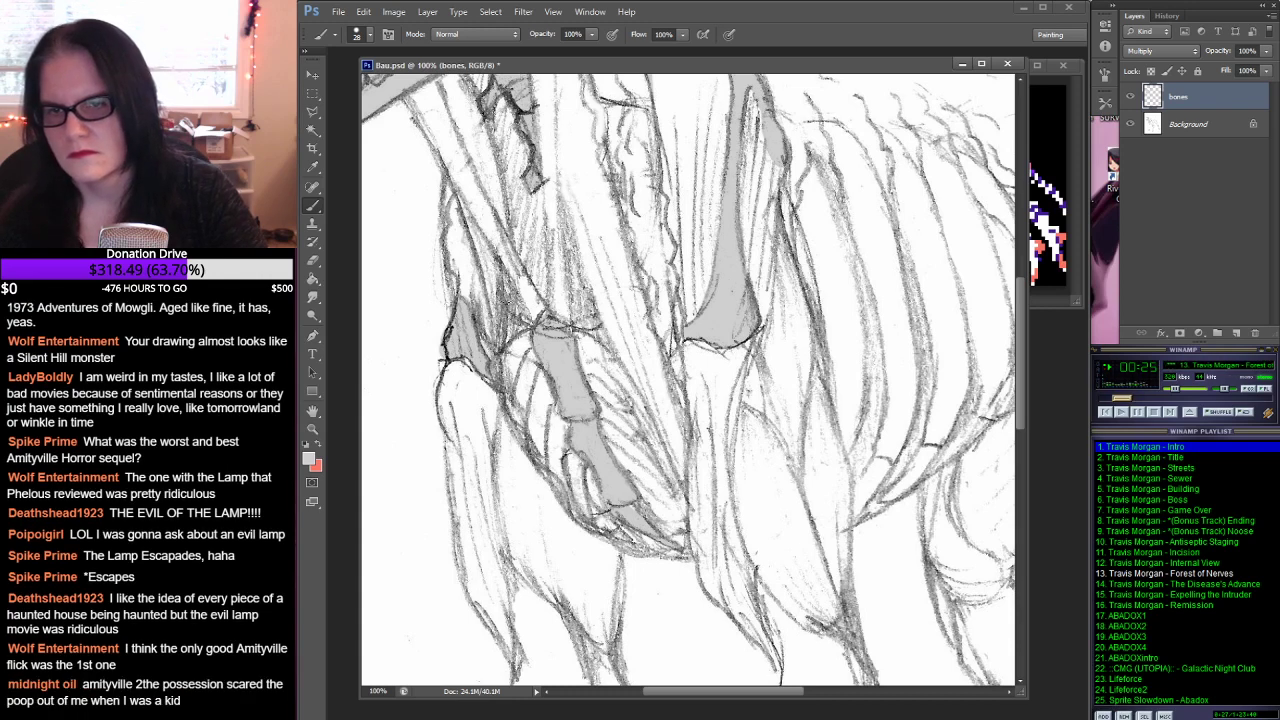
{"action": "left_click", "coordinate": [312, 260]}
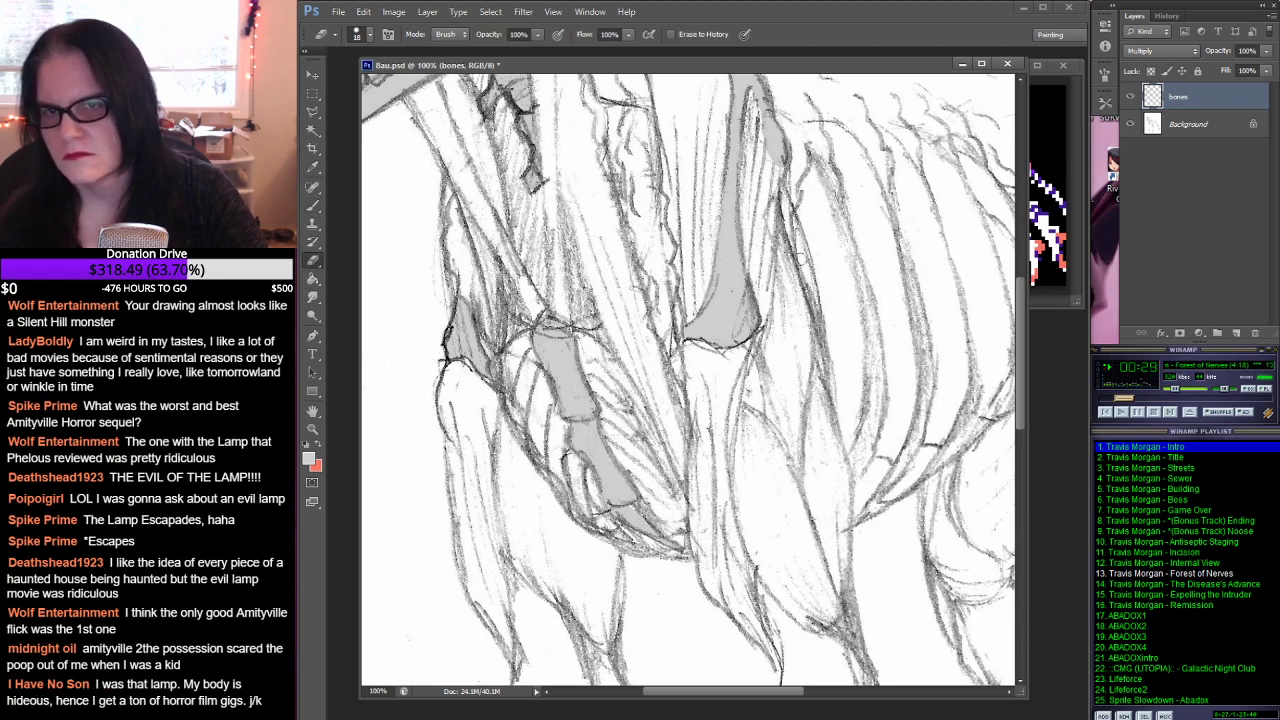
{"action": "left_click_drag", "start_coordinate": [843, 237], "coordinate": [613, 313]}
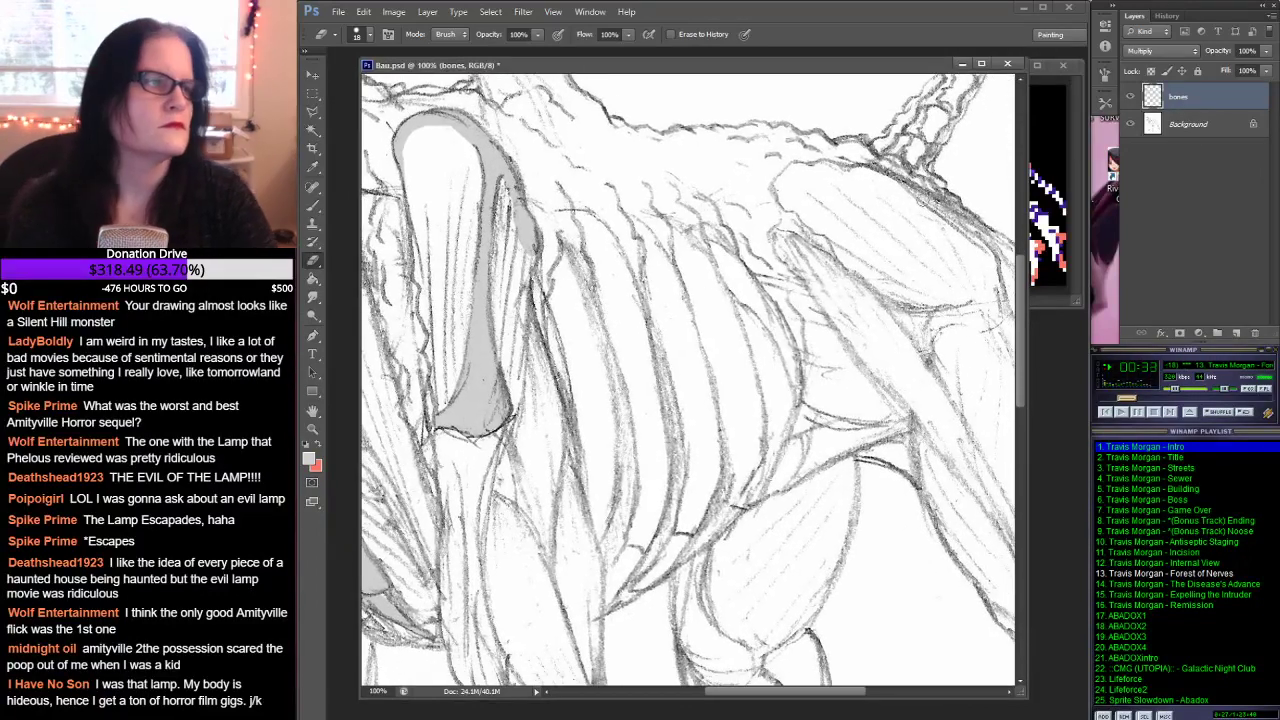
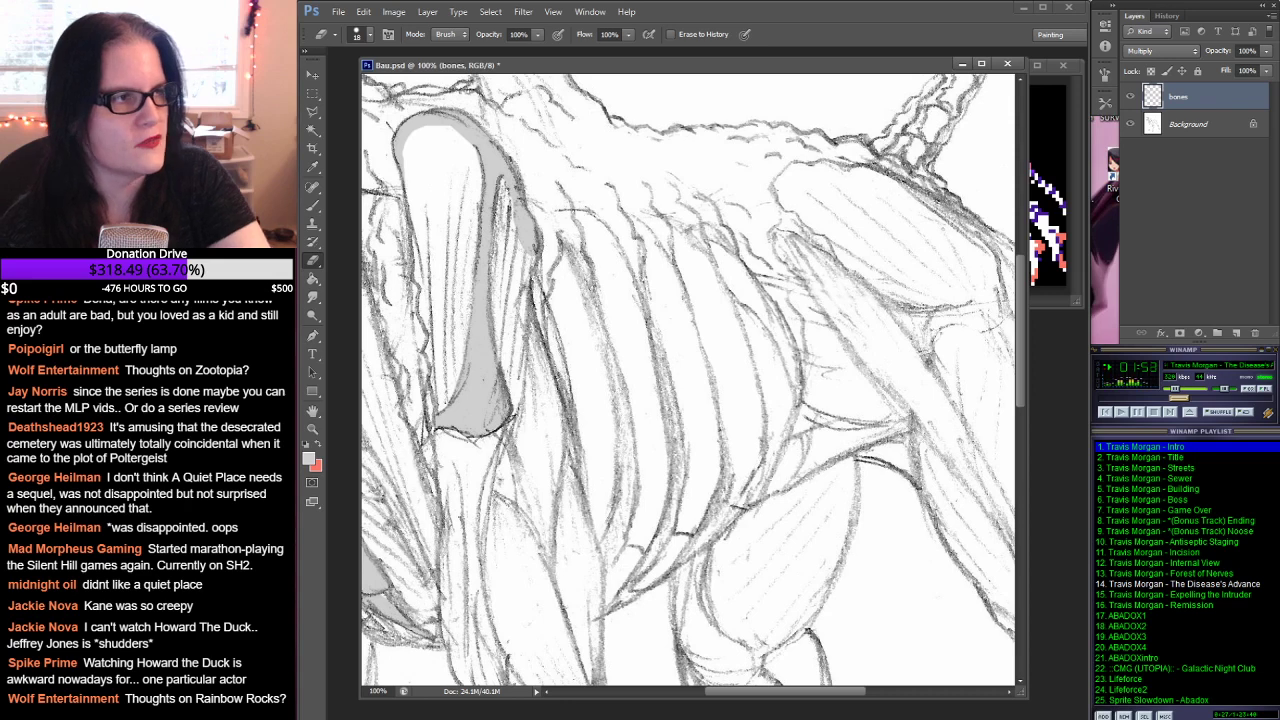
{"action": "left_click", "coordinate": [1173, 390]}
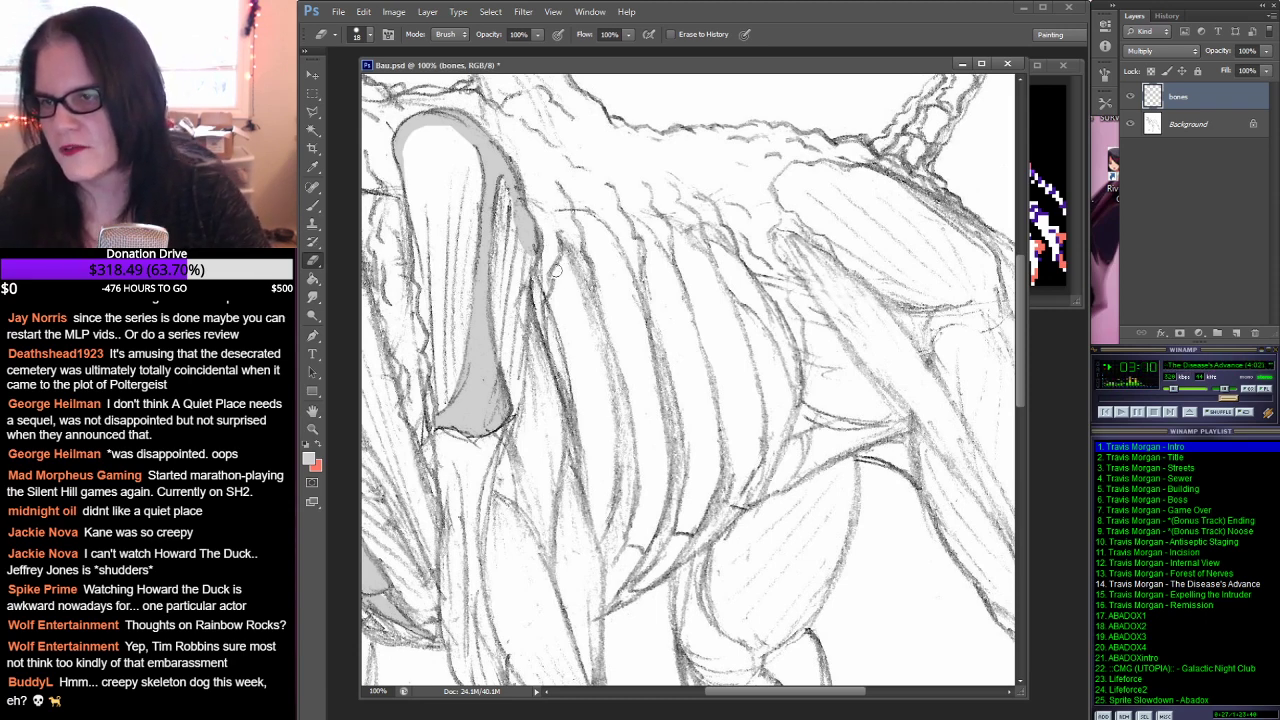
Step: Paint the first rib behind the shoulder blade light grey with the 28 px brush and erase the overspill along its lower rear edge
{"action": "key", "text": "b"}
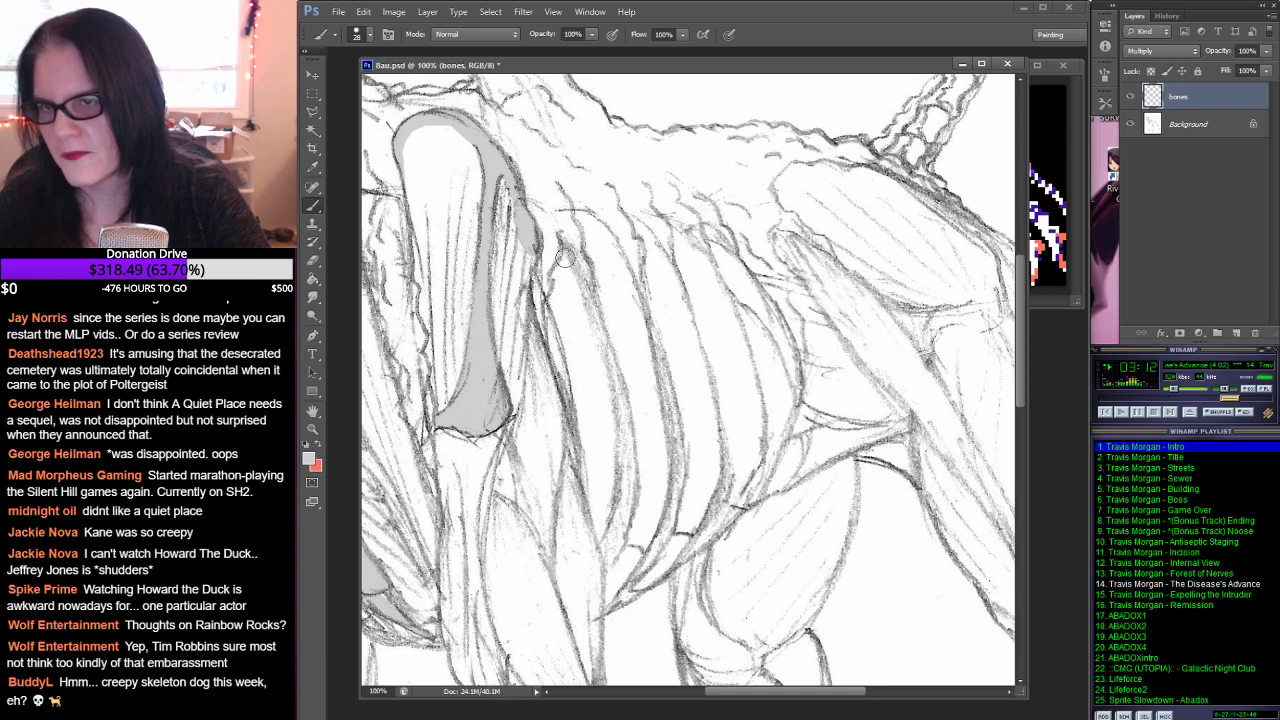
{"action": "left_click_drag", "start_coordinate": [568, 258], "coordinate": [557, 304]}
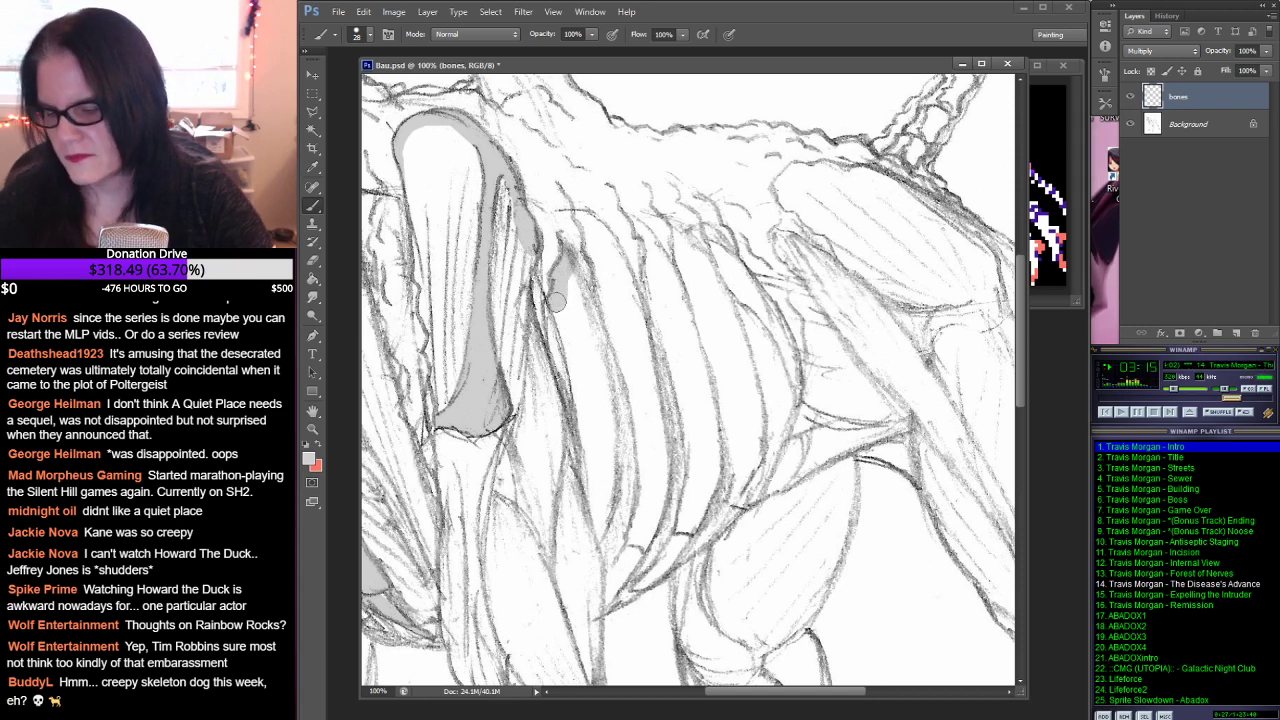
{"action": "left_click", "coordinate": [578, 380], "text": "shift"}
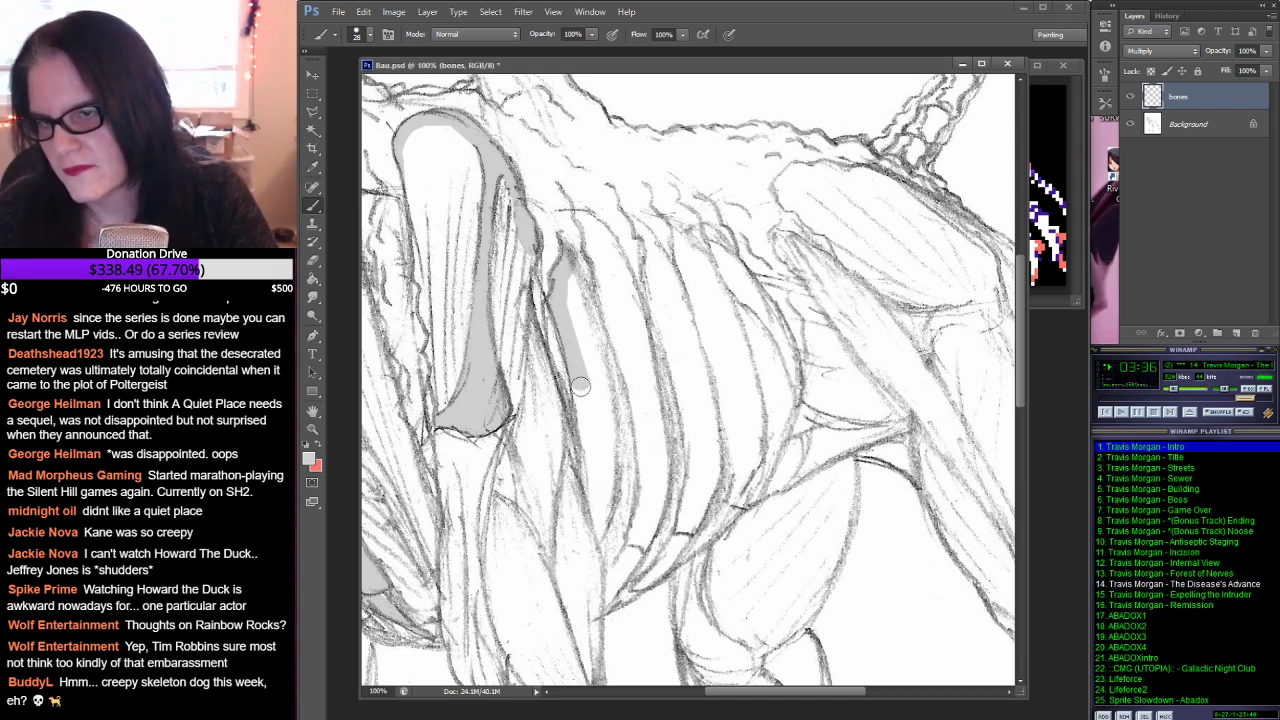
{"action": "left_click", "coordinate": [587, 453], "text": "shift"}
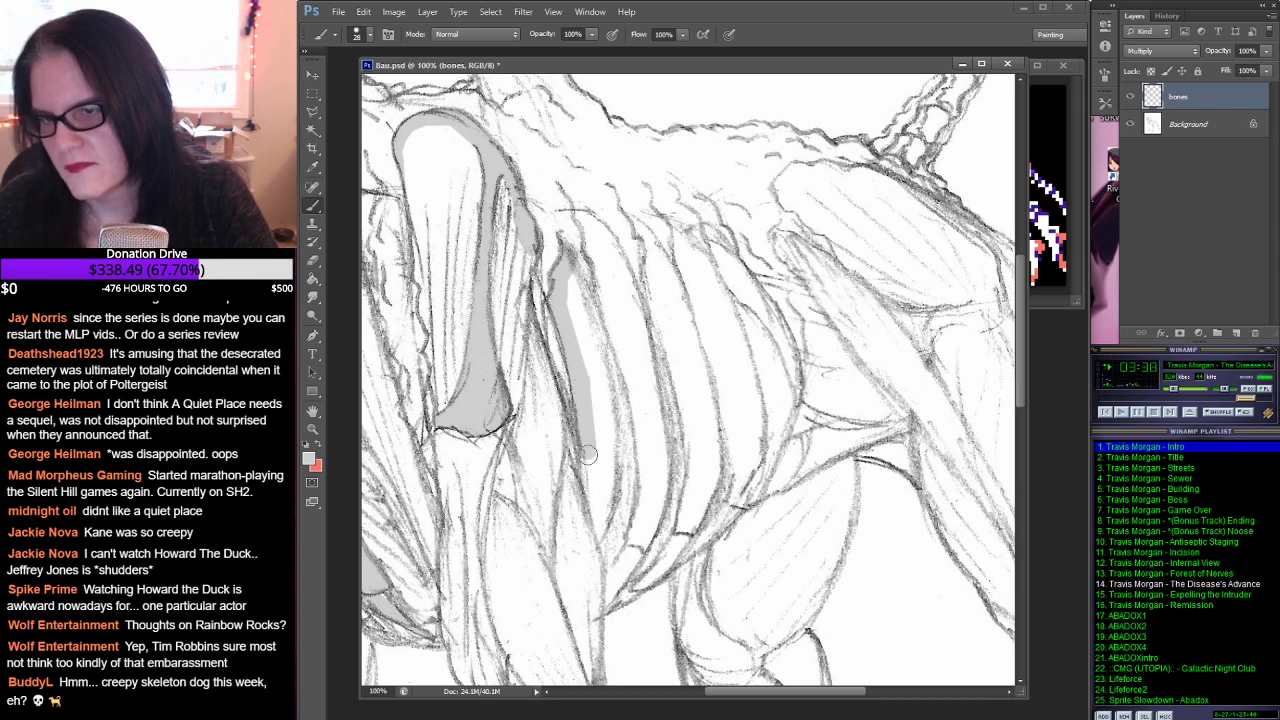
{"action": "left_click", "coordinate": [594, 494], "text": "shift"}
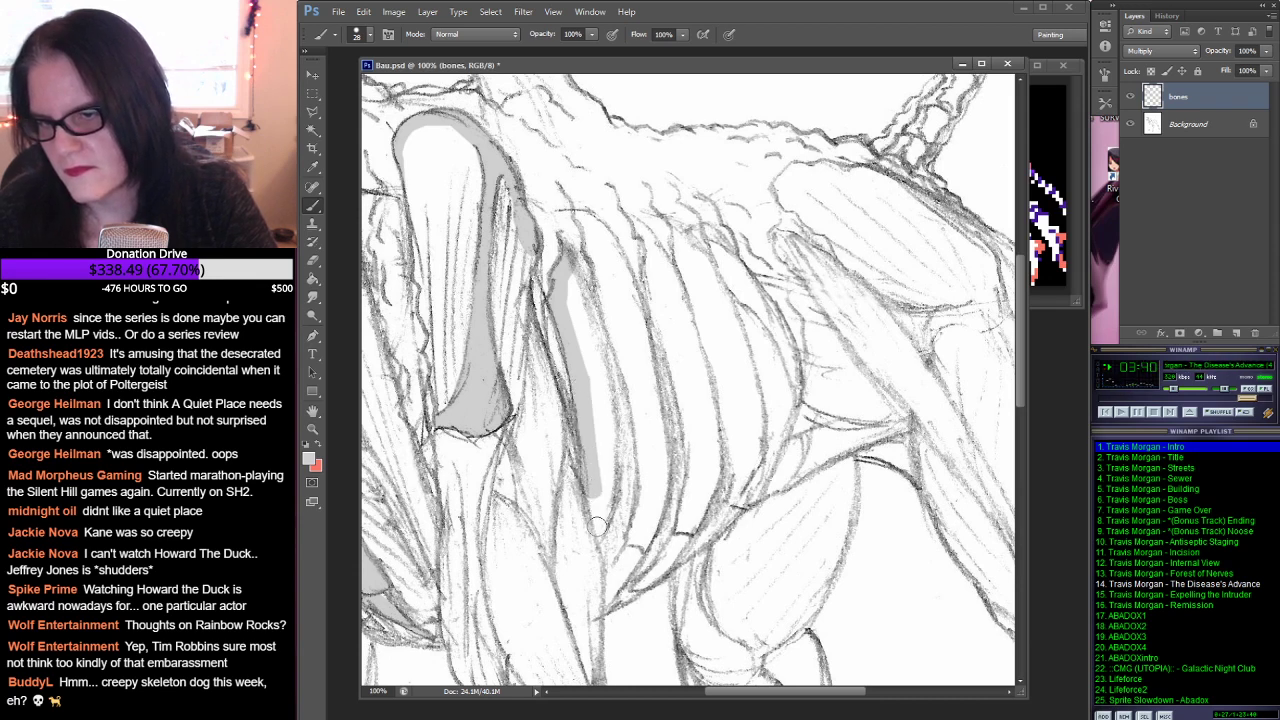
{"action": "left_click", "coordinate": [600, 524], "text": "shift"}
{"action": "mouse_move", "coordinate": [600, 524]}
{"action": "left_mouse_down"}
{"action": "mouse_move", "coordinate": [606, 383]}
{"action": "mouse_move", "coordinate": [566, 267]}
{"action": "mouse_move", "coordinate": [598, 479]}
{"action": "mouse_move", "coordinate": [600, 415]}
{"action": "mouse_move", "coordinate": [570, 317]}
{"action": "left_mouse_up"}
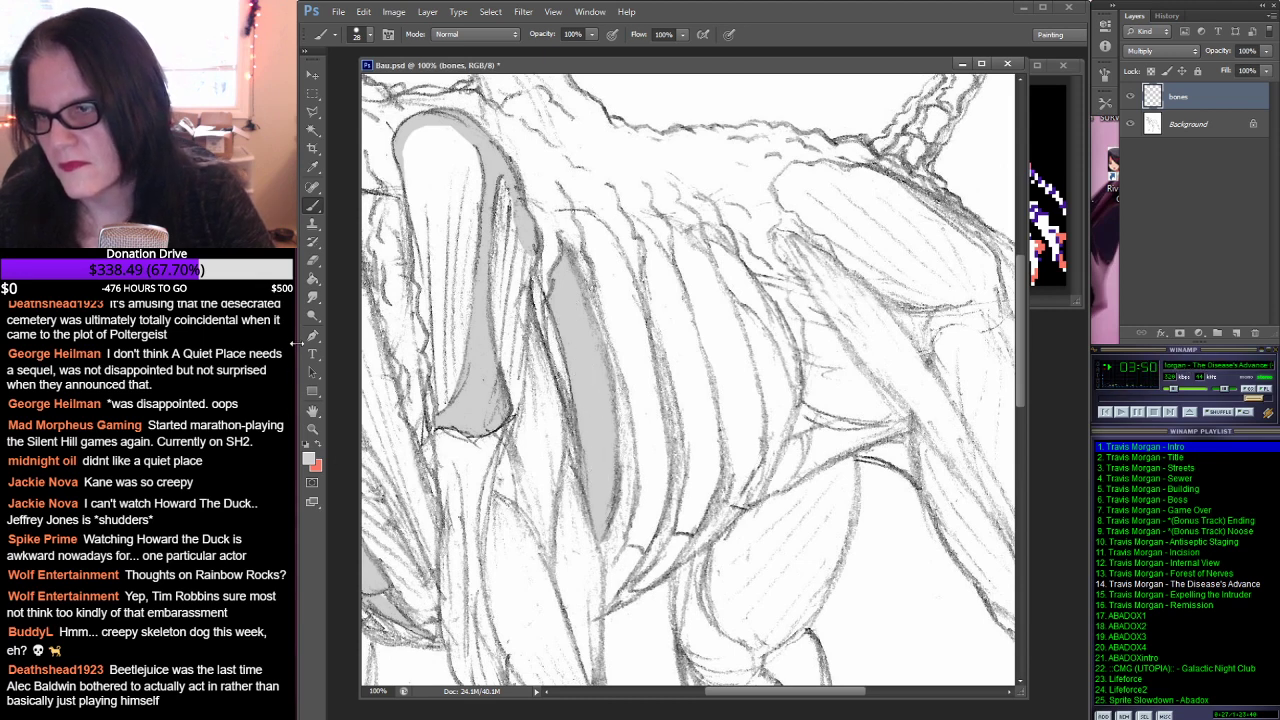
{"action": "left_click", "coordinate": [312, 260]}
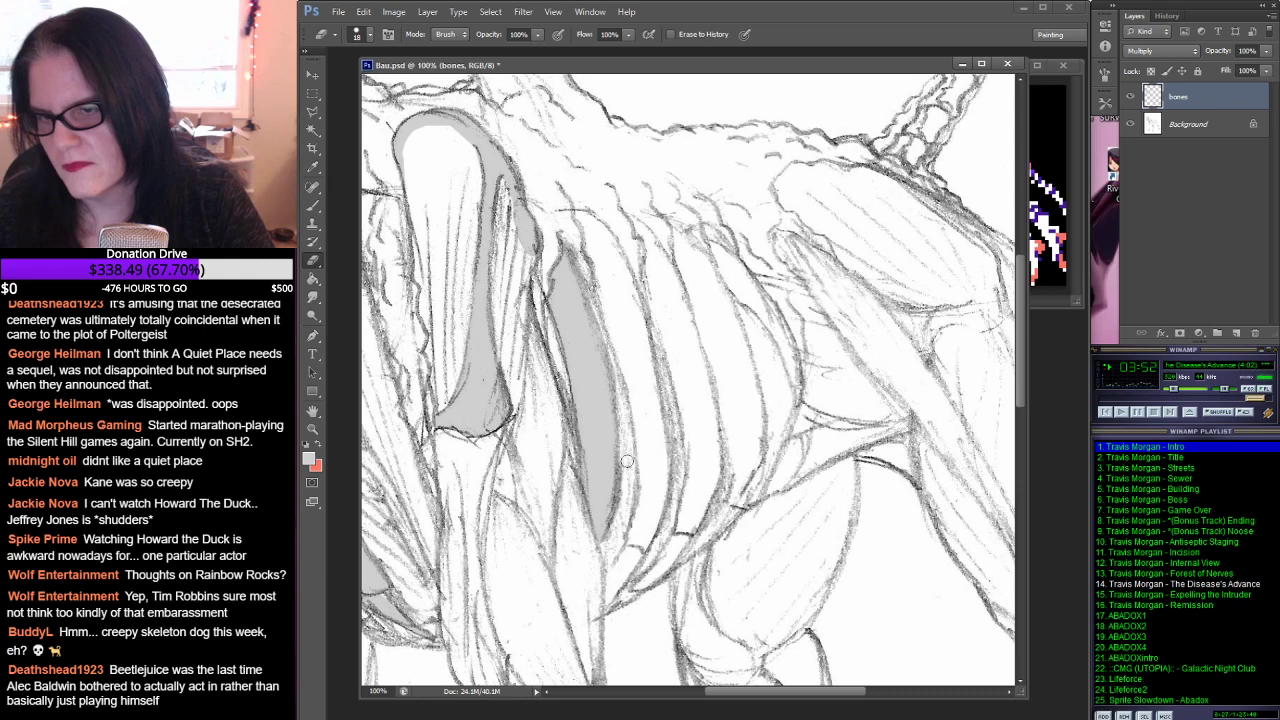
{"action": "left_click_drag", "start_coordinate": [620, 470], "coordinate": [612, 543]}
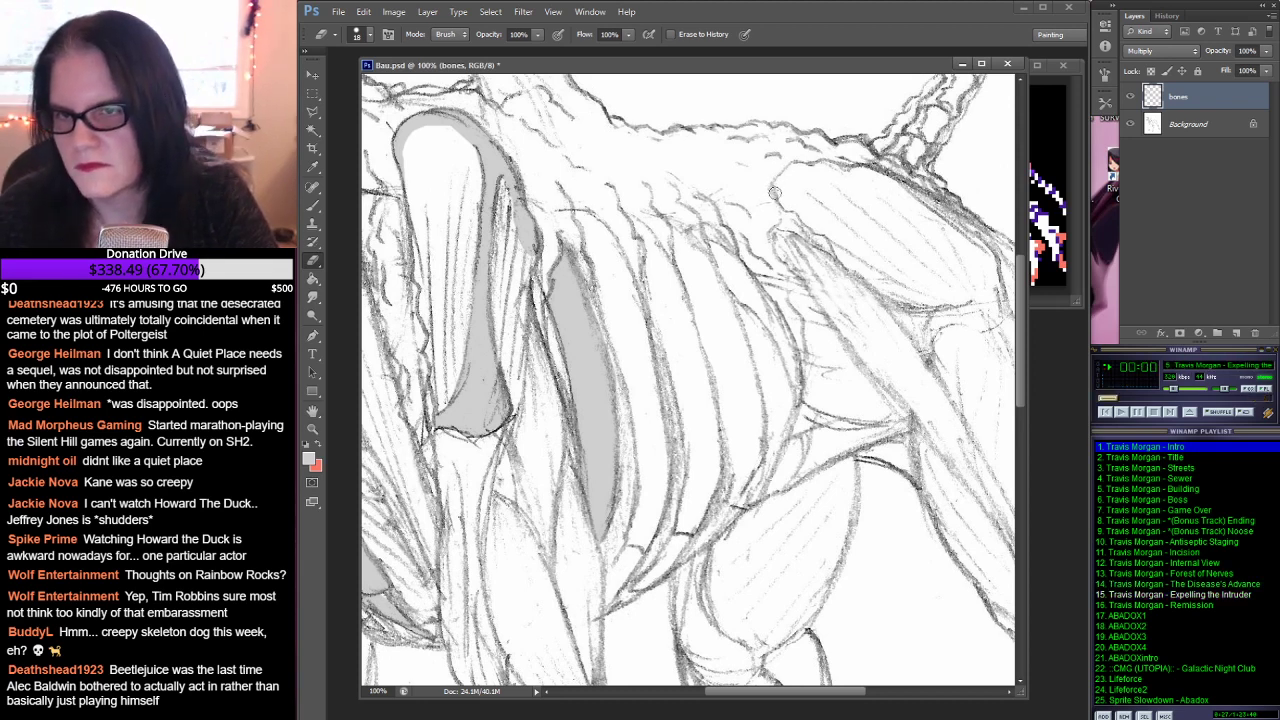
Step: Fill the second rib behind the shoulder blade with light grey from its upper end to its lower tip and clean its edges
{"action": "left_click", "coordinate": [313, 206]}
{"action": "mouse_move", "coordinate": [552, 238]}
{"action": "left_mouse_down"}
{"action": "mouse_move", "coordinate": [577, 219]}
{"action": "mouse_move", "coordinate": [620, 267]}
{"action": "mouse_move", "coordinate": [650, 392]}
{"action": "left_mouse_up"}
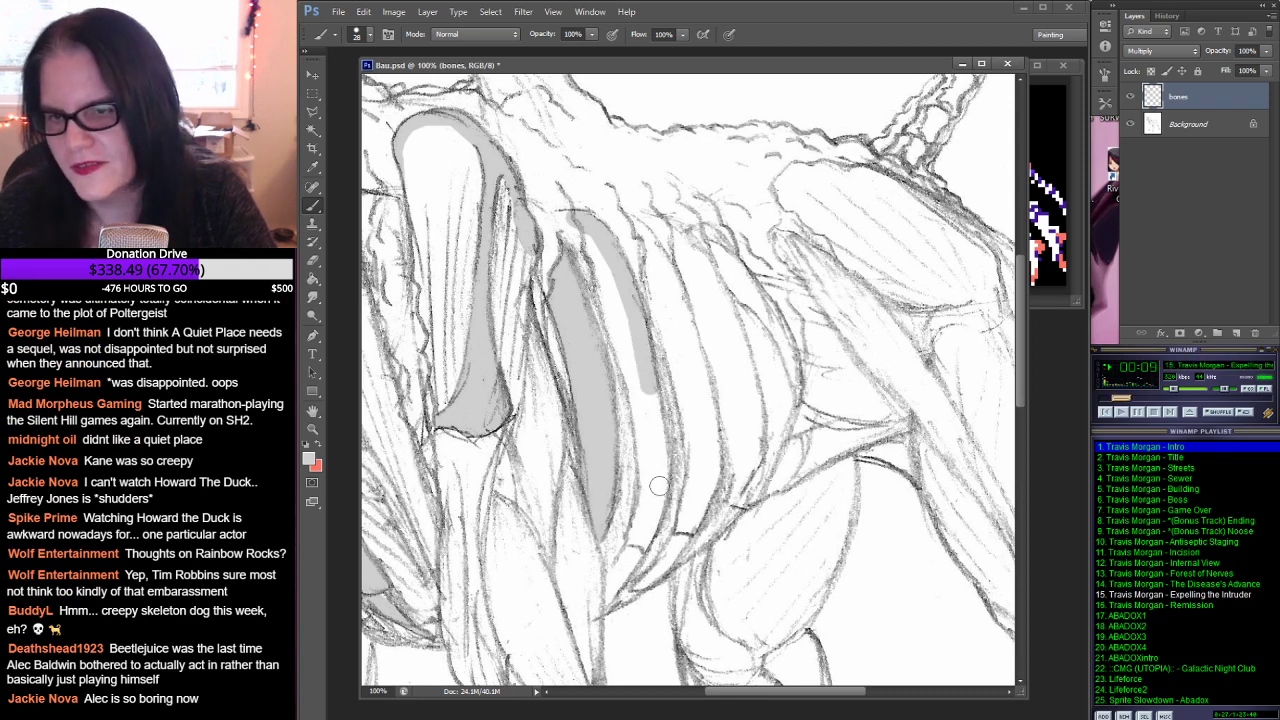
{"action": "left_click", "coordinate": [659, 486], "text": "shift"}
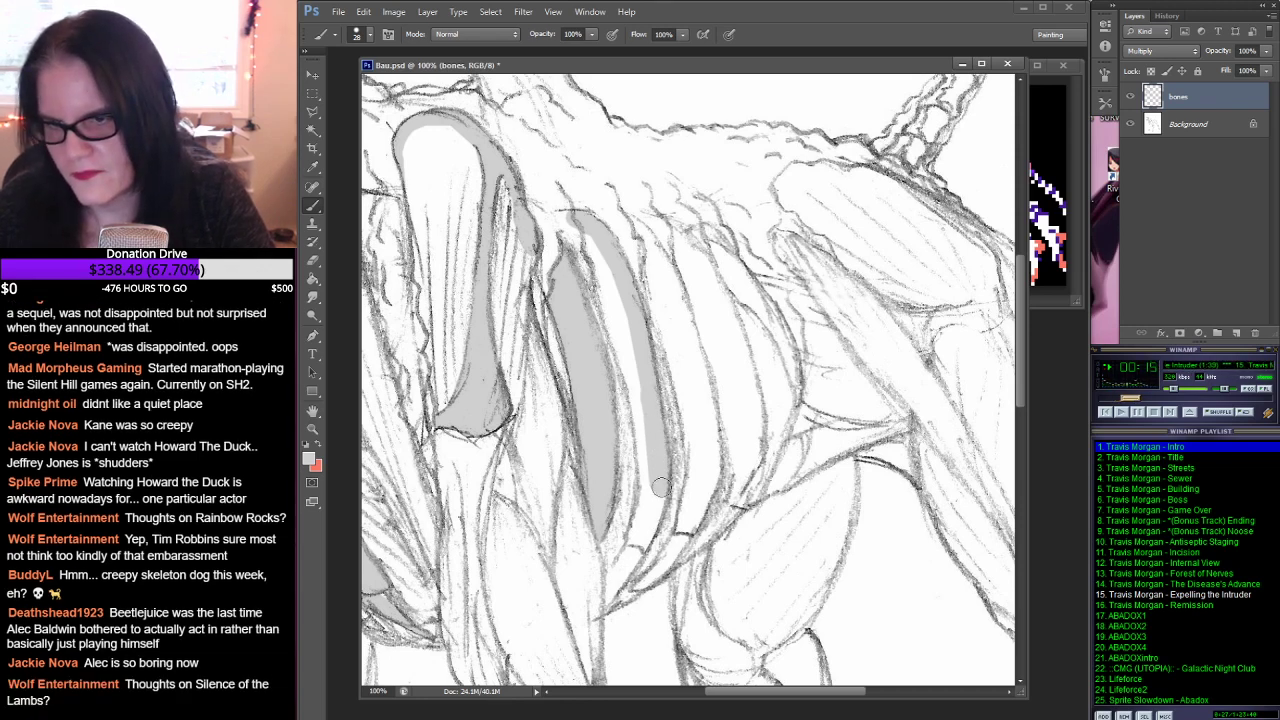
{"action": "left_click", "coordinate": [637, 548], "text": "shift"}
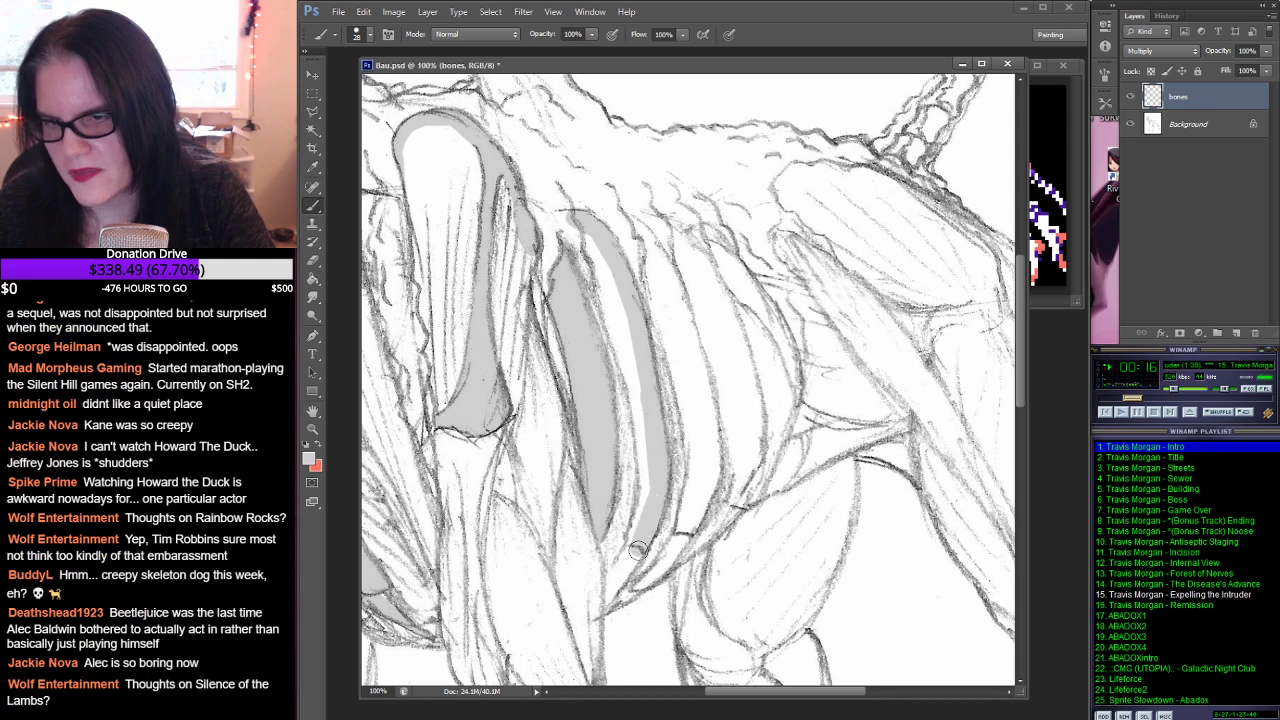
{"action": "left_click", "coordinate": [602, 605], "text": "shift"}
{"action": "left_click_drag", "start_coordinate": [616, 571], "coordinate": [647, 478]}
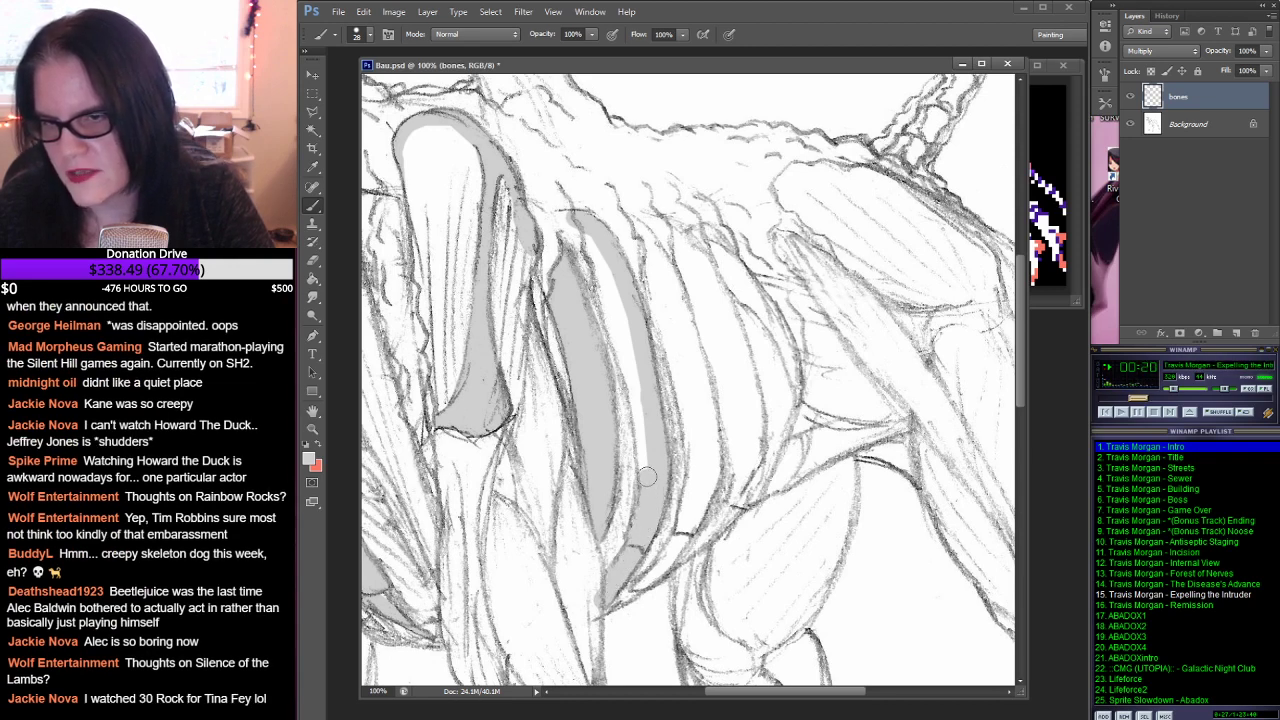
{"action": "left_click", "coordinate": [633, 383], "text": "shift"}
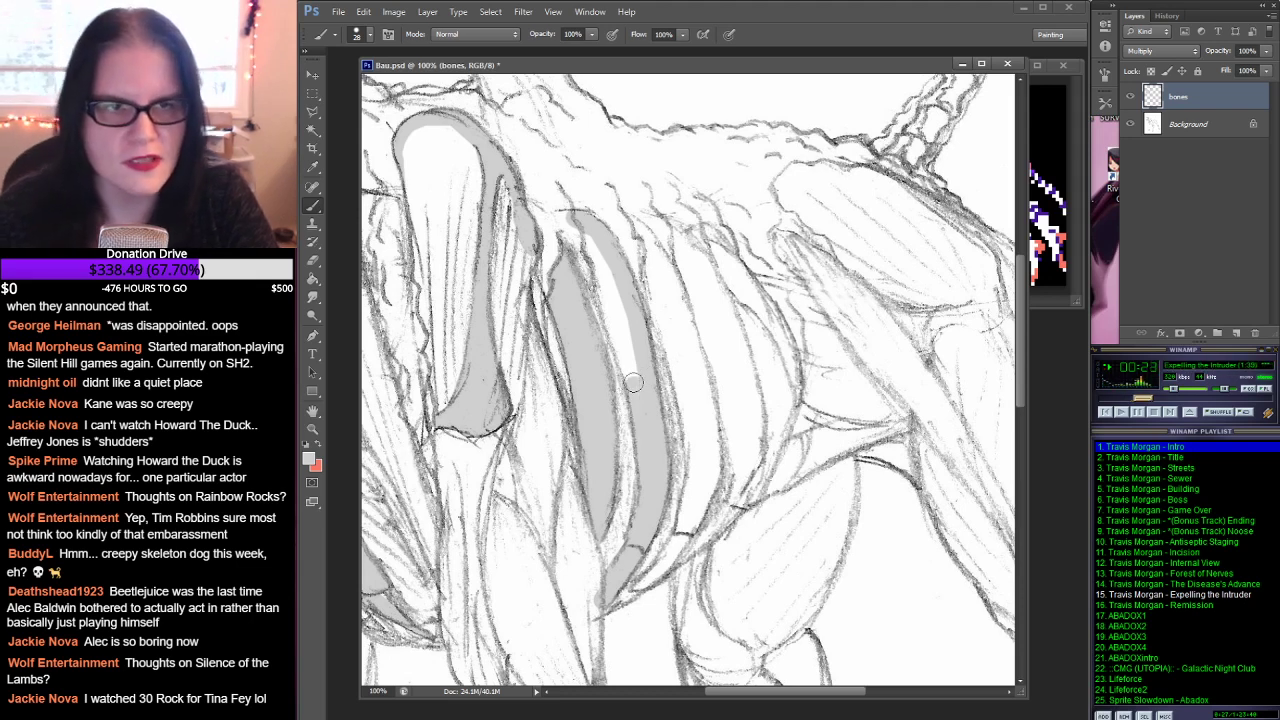
{"action": "left_click", "coordinate": [610, 312], "text": "shift"}
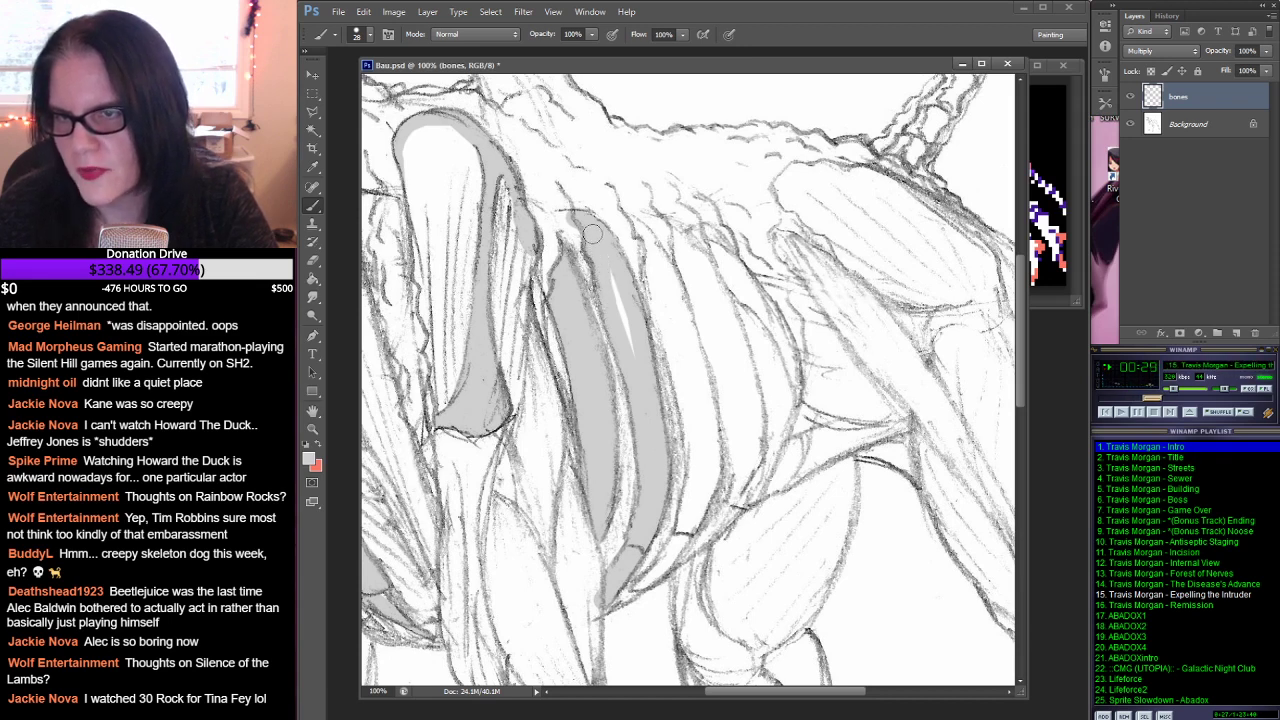
{"action": "left_click_drag", "start_coordinate": [596, 240], "coordinate": [638, 366]}
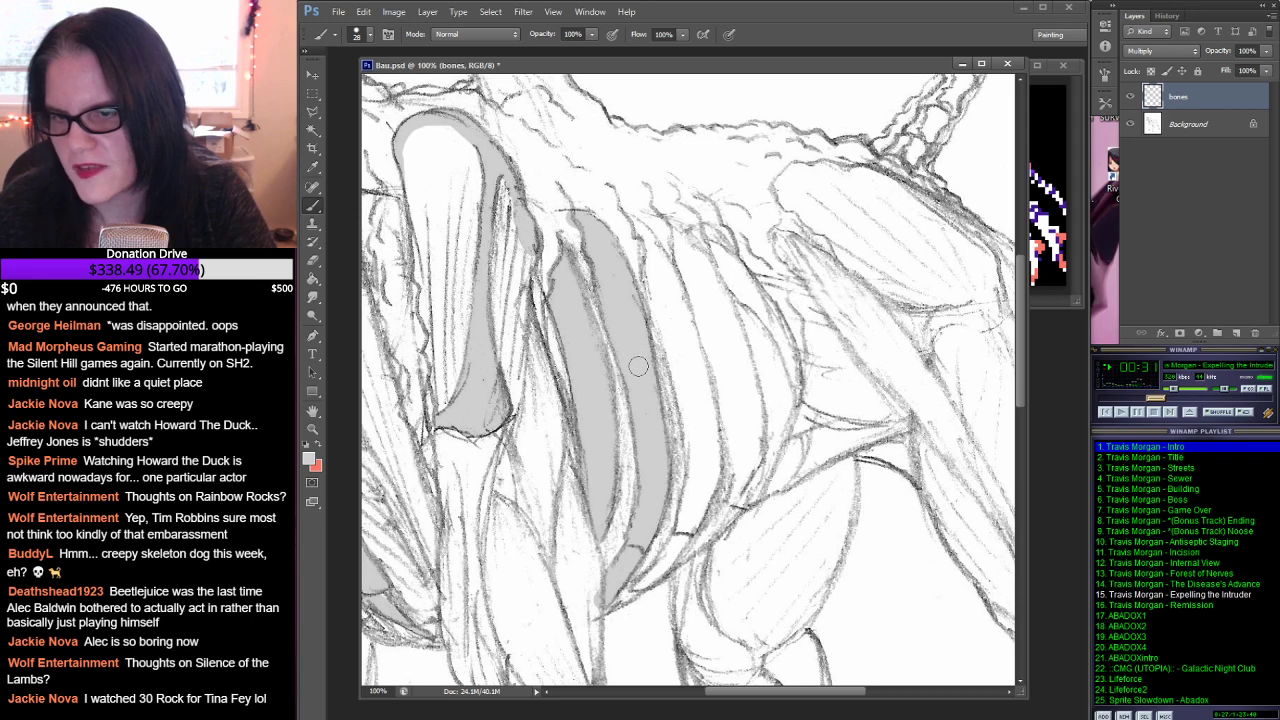
{"action": "left_click", "coordinate": [313, 260]}
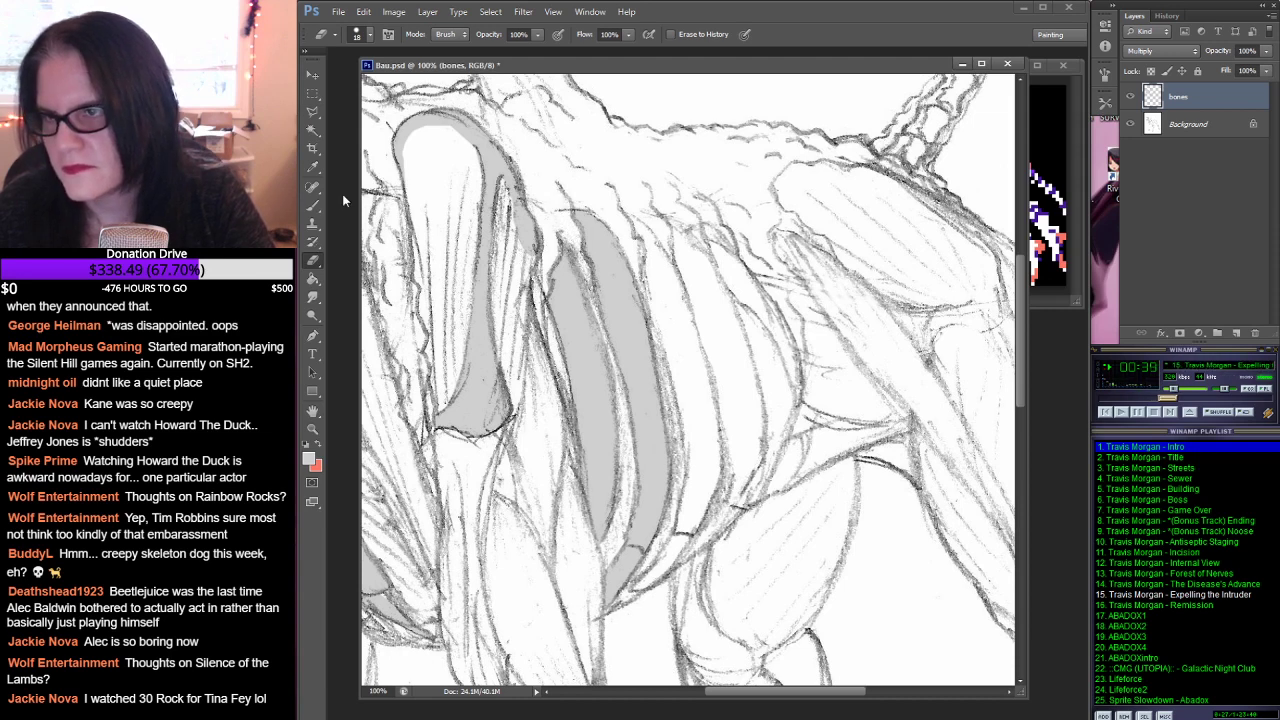
Step: Paint the third rib's upper end and the fourth rib's rear edge light grey and erase the overspill around them
{"action": "left_click", "coordinate": [313, 205]}
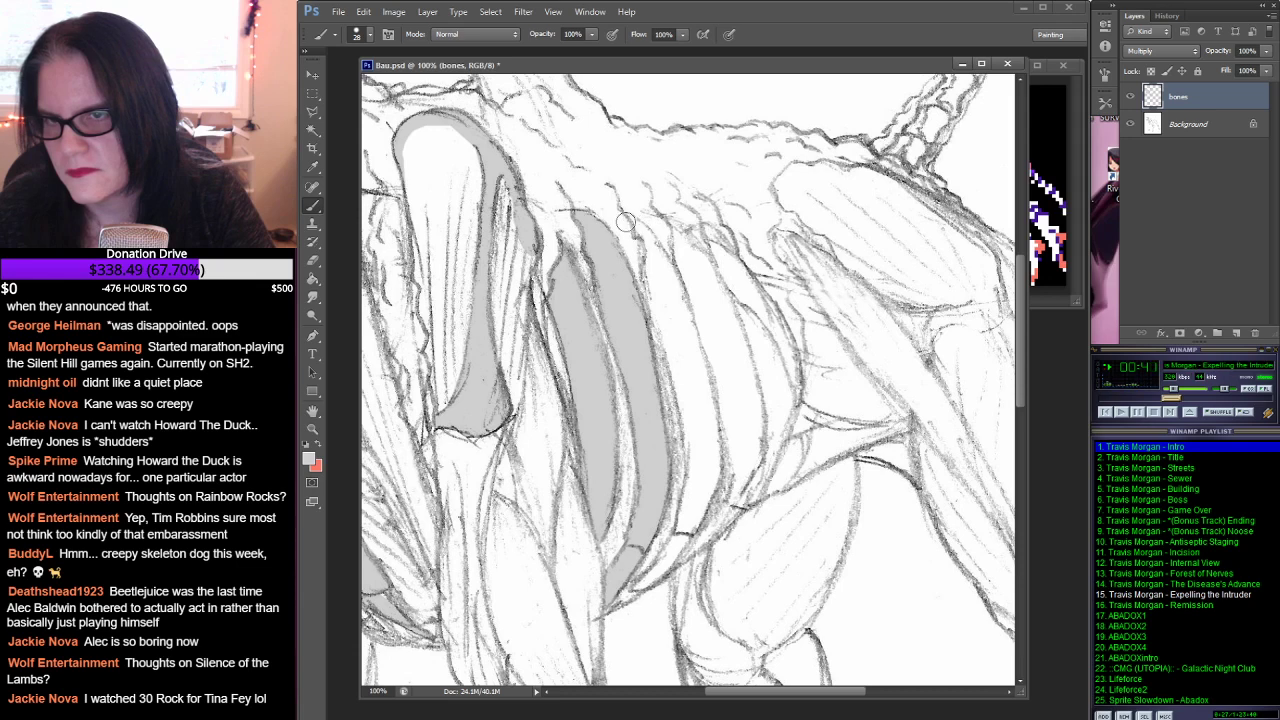
{"action": "left_click_drag", "start_coordinate": [625, 221], "coordinate": [665, 270]}
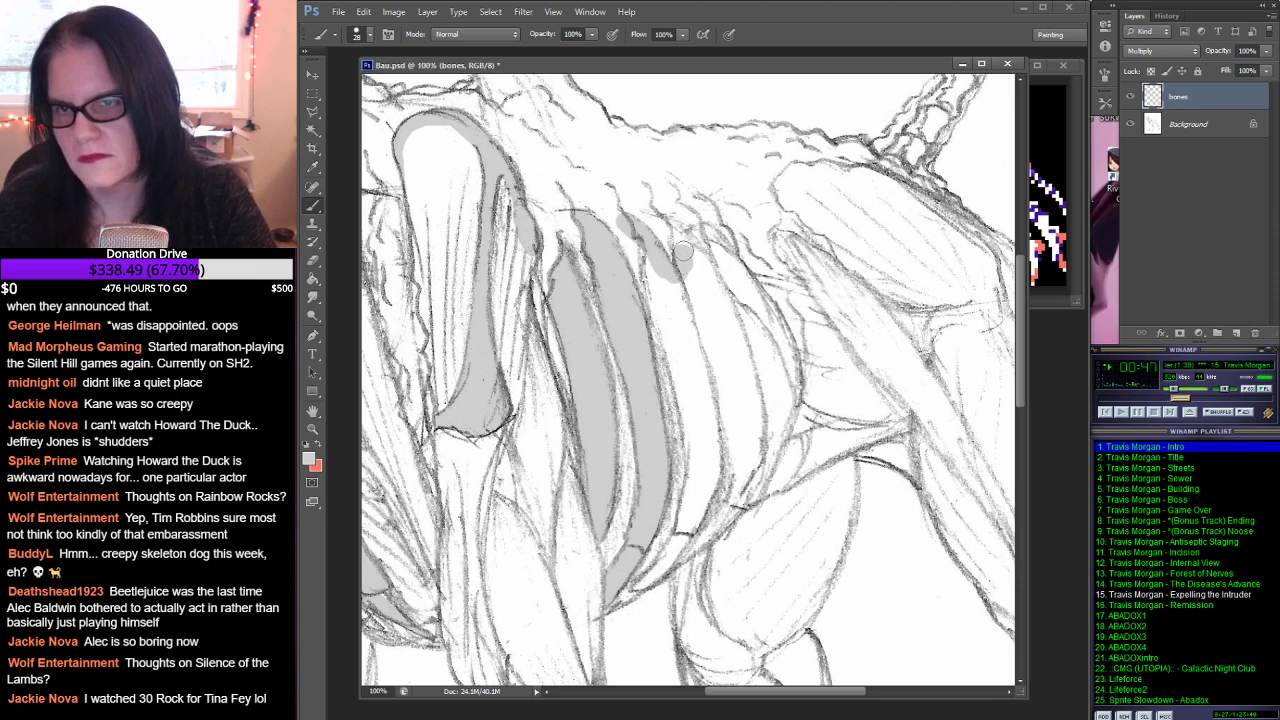
{"action": "mouse_move", "coordinate": [681, 251]}
{"action": "left_mouse_down"}
{"action": "mouse_move", "coordinate": [680, 232]}
{"action": "mouse_move", "coordinate": [729, 312]}
{"action": "mouse_move", "coordinate": [755, 446]}
{"action": "mouse_move", "coordinate": [754, 400]}
{"action": "mouse_move", "coordinate": [750, 382]}
{"action": "mouse_move", "coordinate": [753, 456]}
{"action": "mouse_move", "coordinate": [701, 544]}
{"action": "left_mouse_up"}
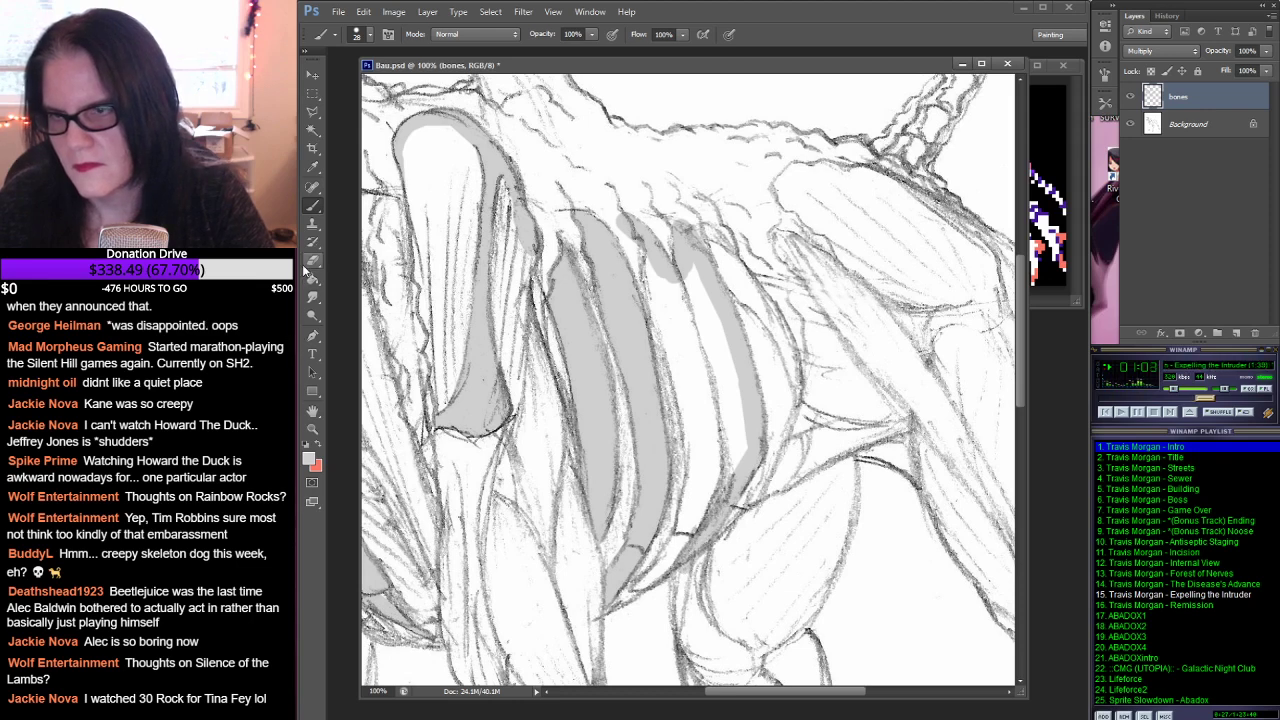
{"action": "left_click", "coordinate": [312, 260]}
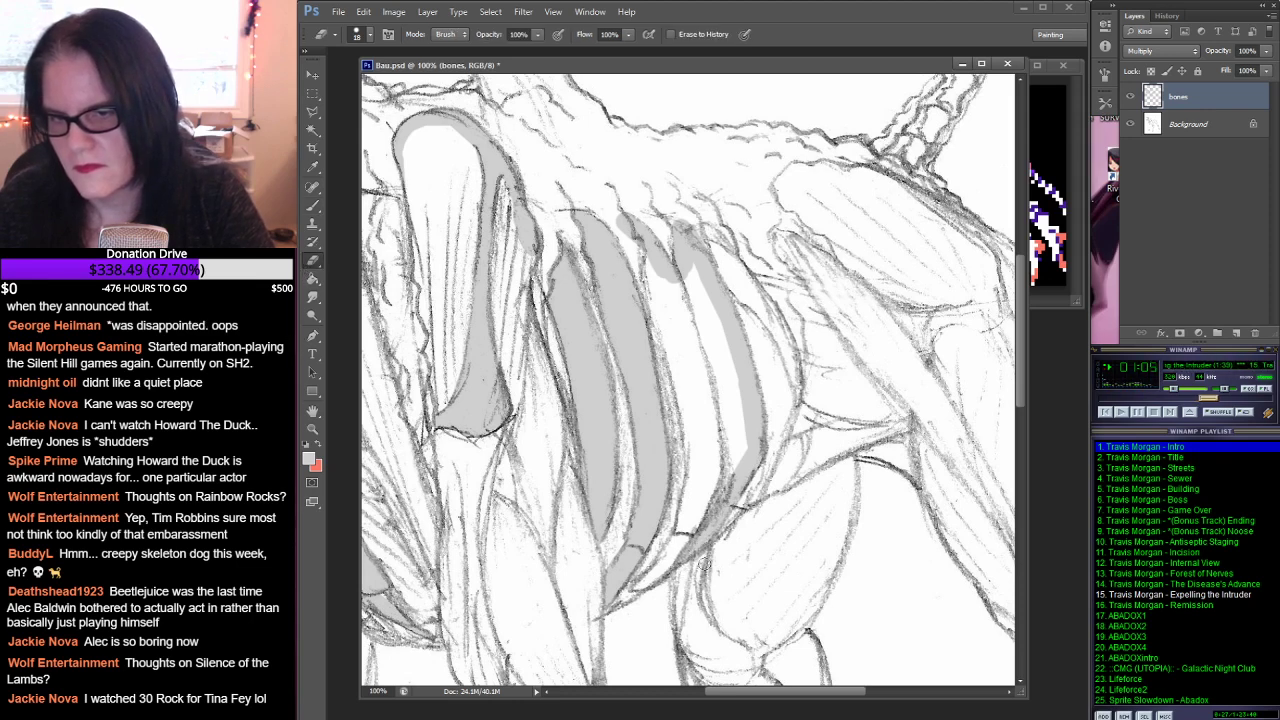
Step: Fill the third rib's lower tip and the rest of the third and fourth ribs with light grey, erasing the overspill at their upper ends
{"action": "left_click", "coordinate": [312, 205]}
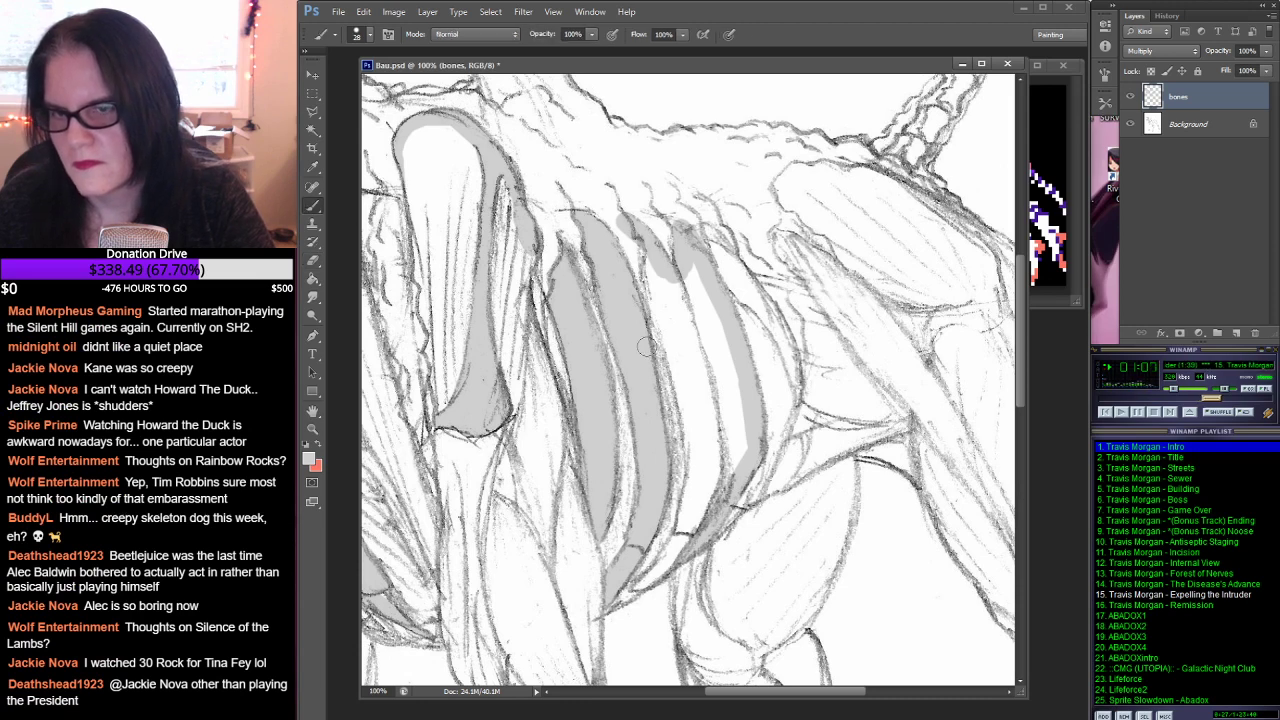
{"action": "left_click_drag", "start_coordinate": [640, 588], "coordinate": [686, 526]}
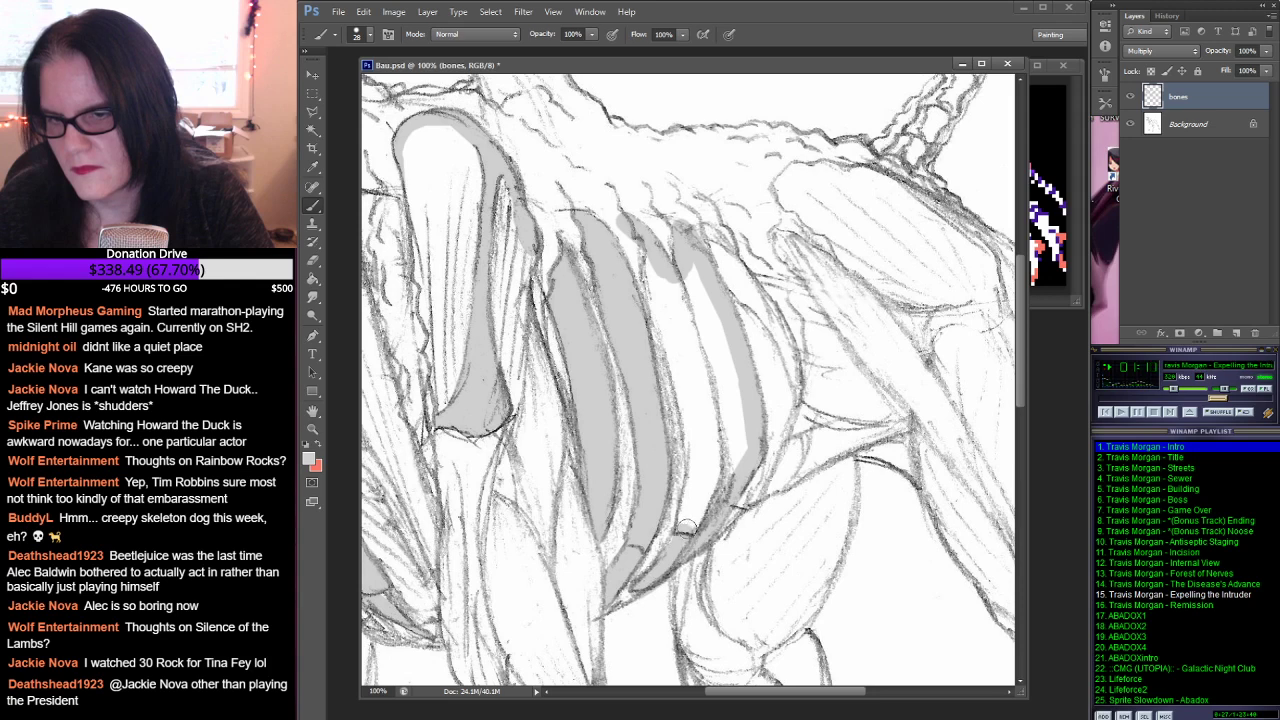
{"action": "left_click", "coordinate": [313, 261]}
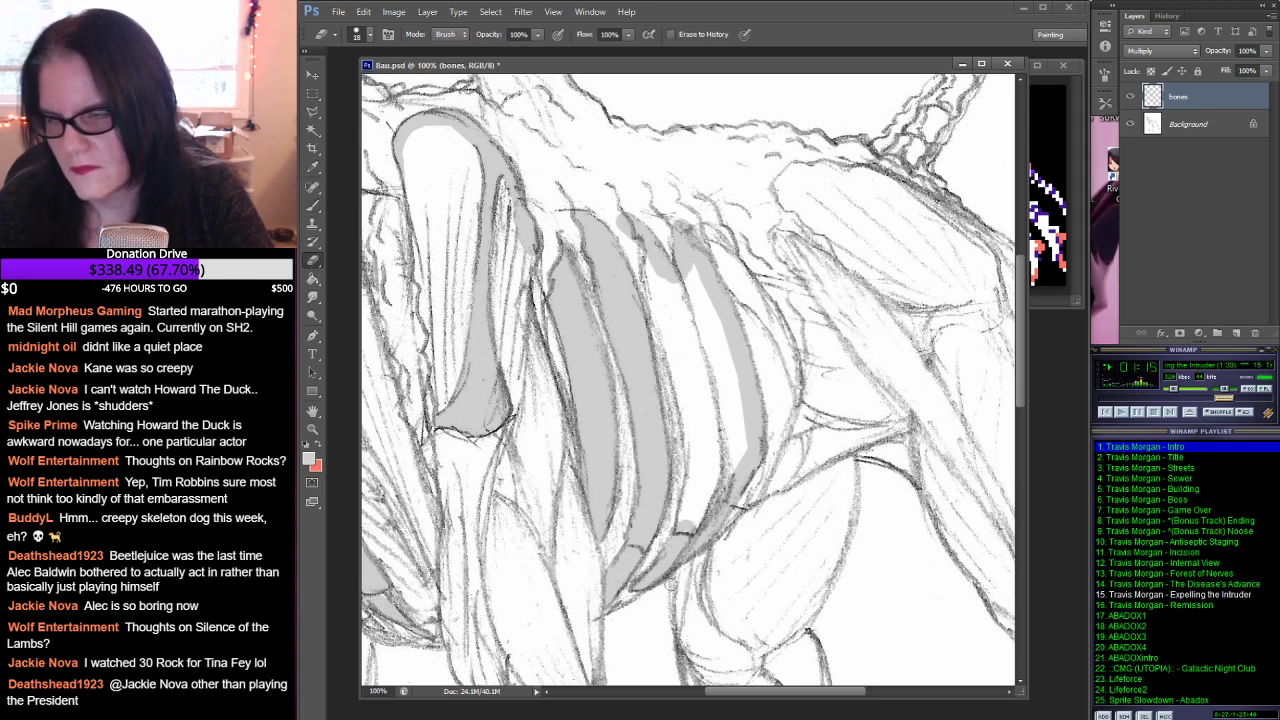
{"action": "left_click", "coordinate": [313, 208]}
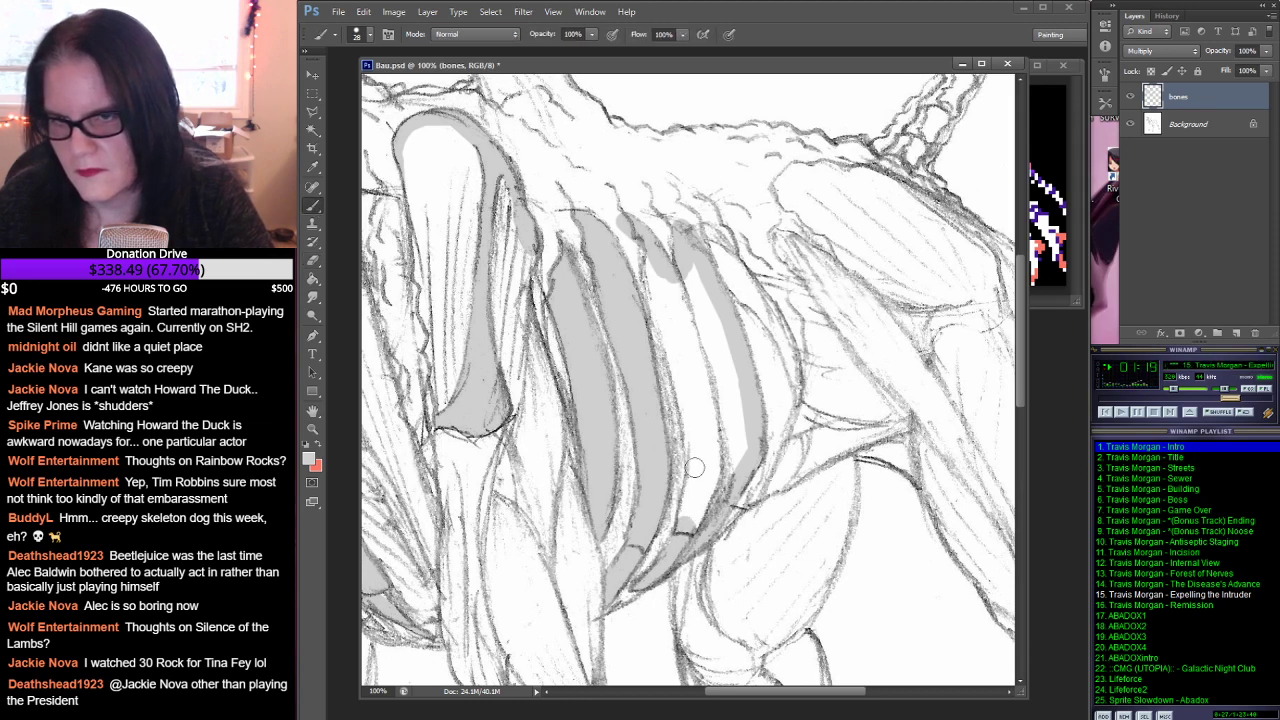
{"action": "left_click_drag", "start_coordinate": [694, 468], "coordinate": [690, 440]}
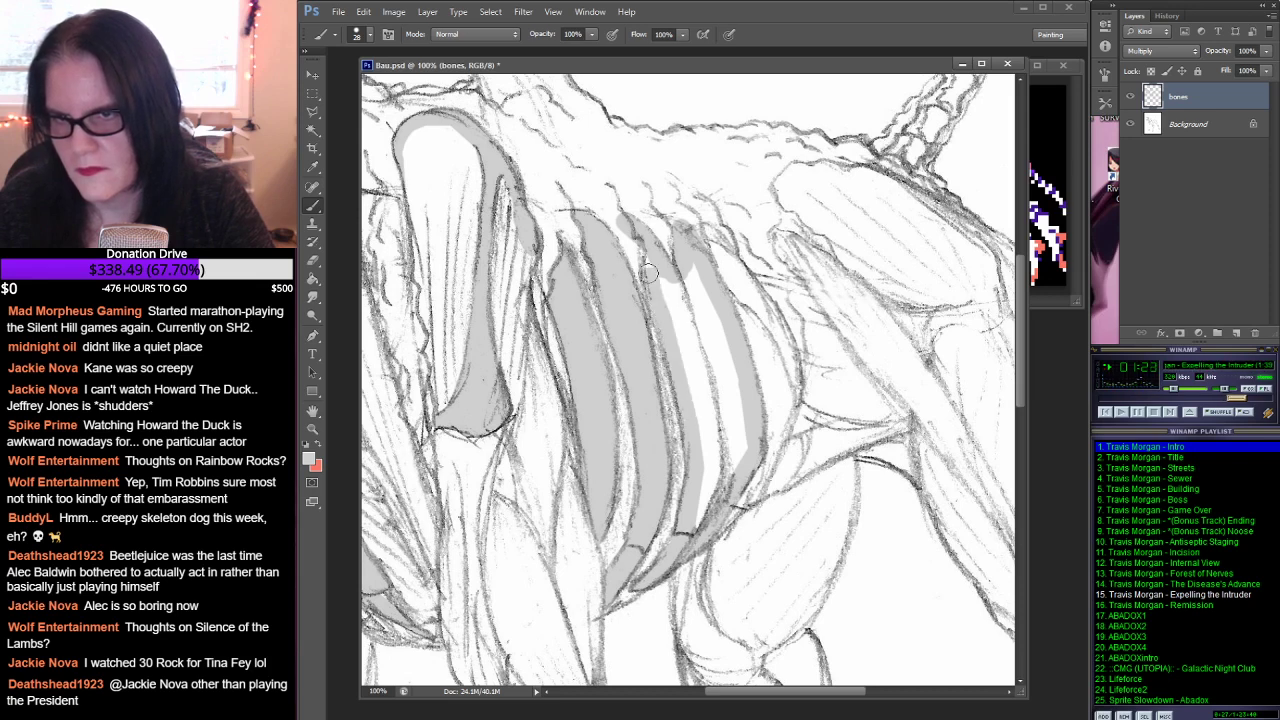
{"action": "mouse_move", "coordinate": [656, 262]}
{"action": "left_mouse_down"}
{"action": "mouse_move", "coordinate": [696, 270]}
{"action": "mouse_move", "coordinate": [744, 428]}
{"action": "mouse_move", "coordinate": [724, 476]}
{"action": "mouse_move", "coordinate": [732, 428]}
{"action": "mouse_move", "coordinate": [716, 311]}
{"action": "mouse_move", "coordinate": [692, 284]}
{"action": "mouse_move", "coordinate": [654, 285]}
{"action": "mouse_move", "coordinate": [701, 345]}
{"action": "mouse_move", "coordinate": [729, 431]}
{"action": "mouse_move", "coordinate": [722, 484]}
{"action": "mouse_move", "coordinate": [697, 524]}
{"action": "mouse_move", "coordinate": [705, 415]}
{"action": "mouse_move", "coordinate": [728, 462]}
{"action": "mouse_move", "coordinate": [673, 300]}
{"action": "mouse_move", "coordinate": [704, 410]}
{"action": "left_mouse_up"}
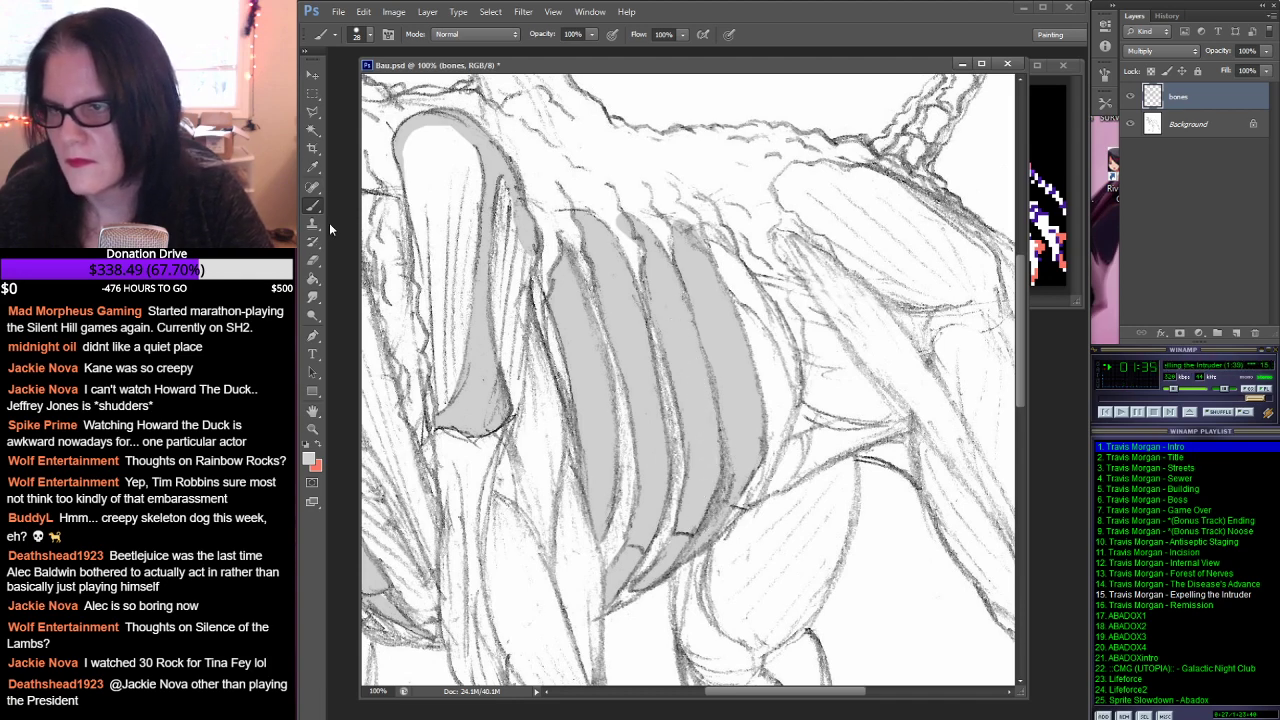
{"action": "left_click", "coordinate": [312, 259]}
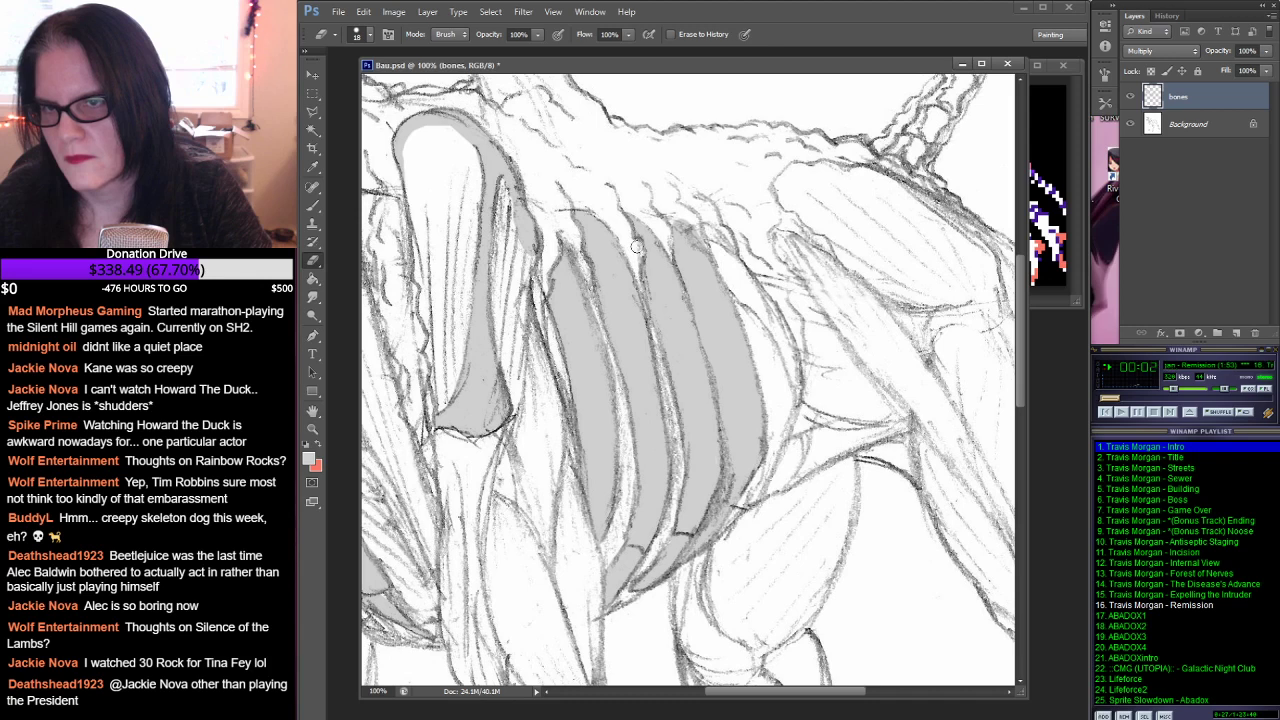
Step: Paint the narrow rearmost rib behind the fourth one light grey, erase the overspill at its upper end and touch up its lower end
{"action": "left_click_drag", "start_coordinate": [907, 274], "coordinate": [812, 266]}
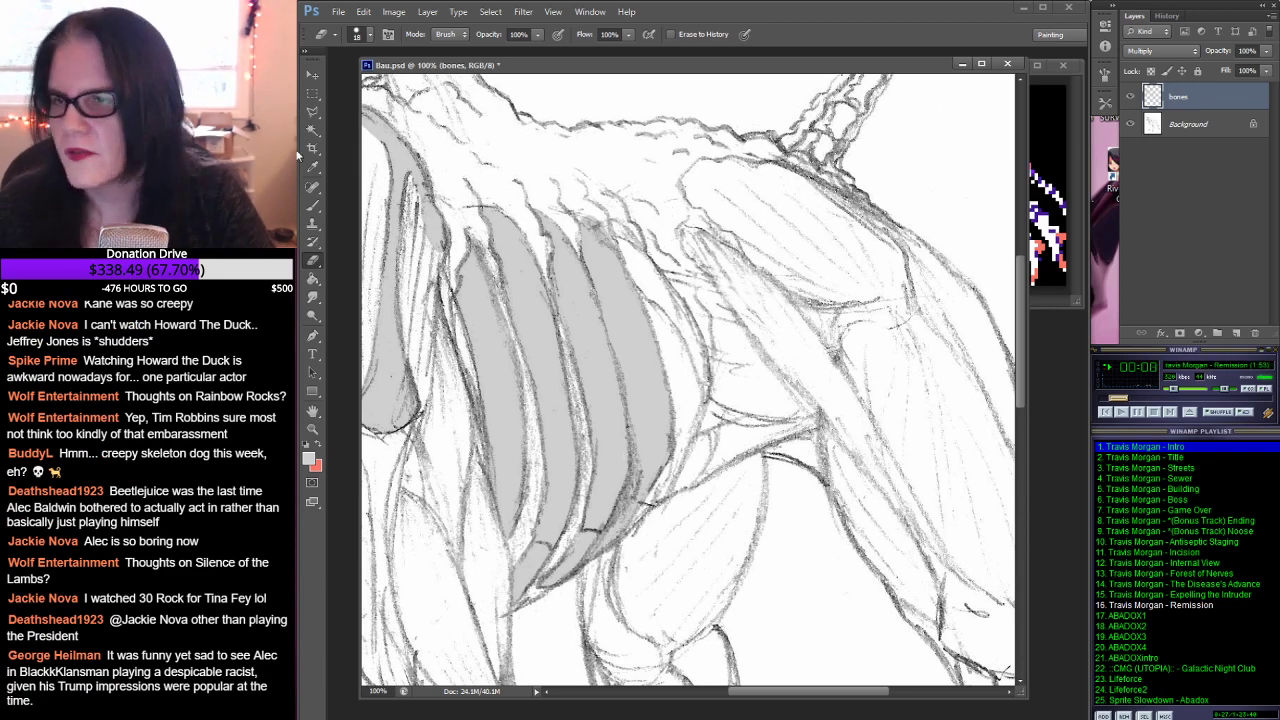
{"action": "left_click", "coordinate": [314, 208]}
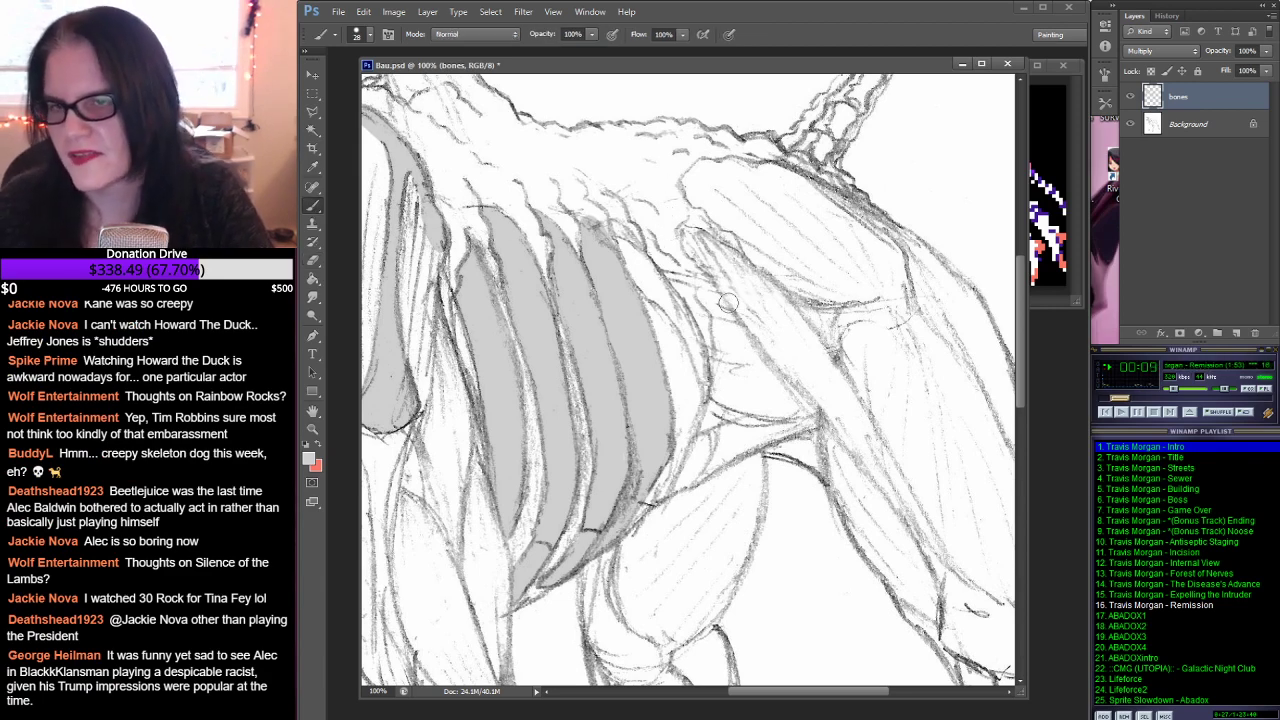
{"action": "left_click", "coordinate": [637, 285]}
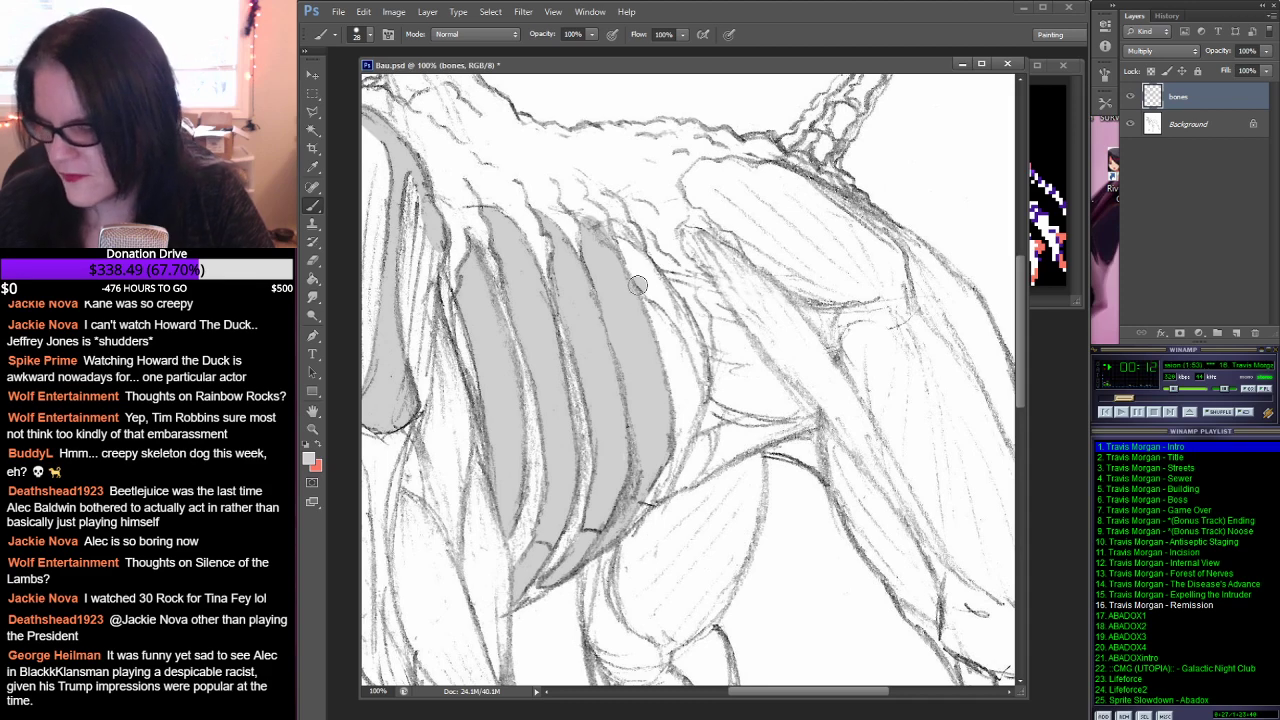
{"action": "left_click_drag", "start_coordinate": [637, 285], "coordinate": [690, 328]}
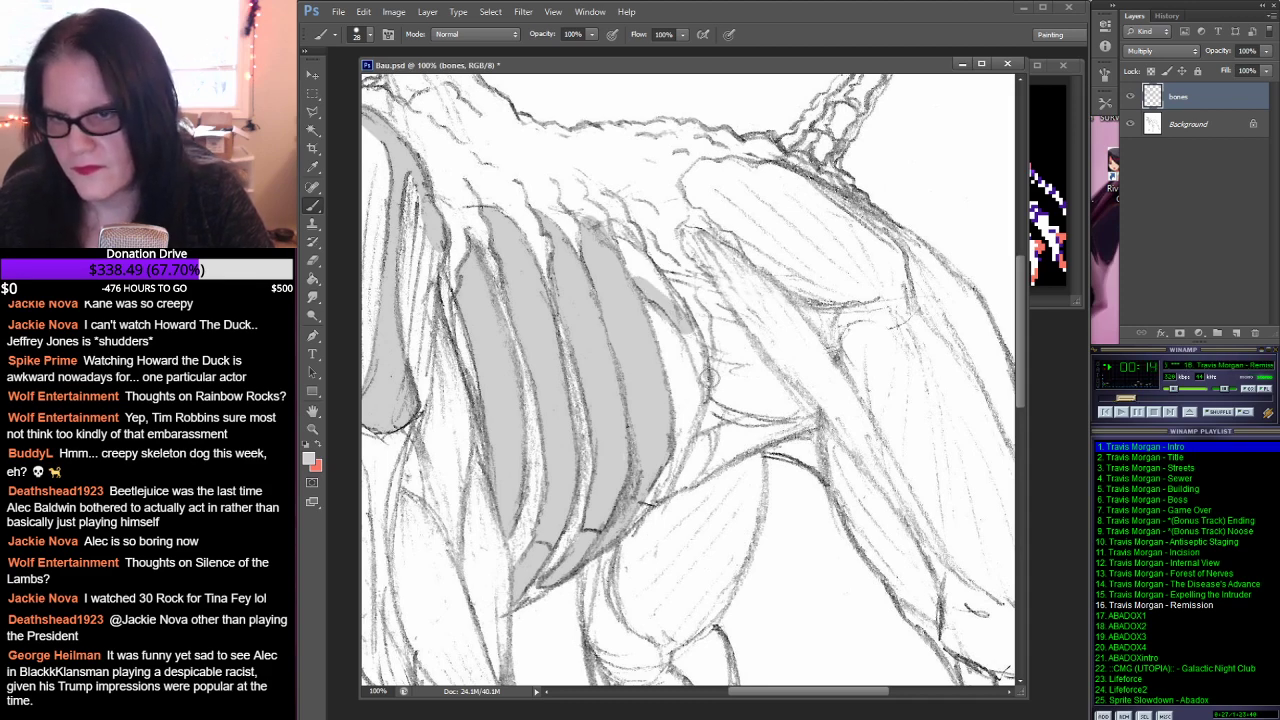
{"action": "left_click_drag", "start_coordinate": [708, 377], "coordinate": [711, 393]}
{"action": "mouse_move", "coordinate": [686, 318]}
{"action": "left_mouse_down"}
{"action": "mouse_move", "coordinate": [612, 222]}
{"action": "mouse_move", "coordinate": [638, 280]}
{"action": "mouse_move", "coordinate": [646, 256]}
{"action": "left_mouse_up"}
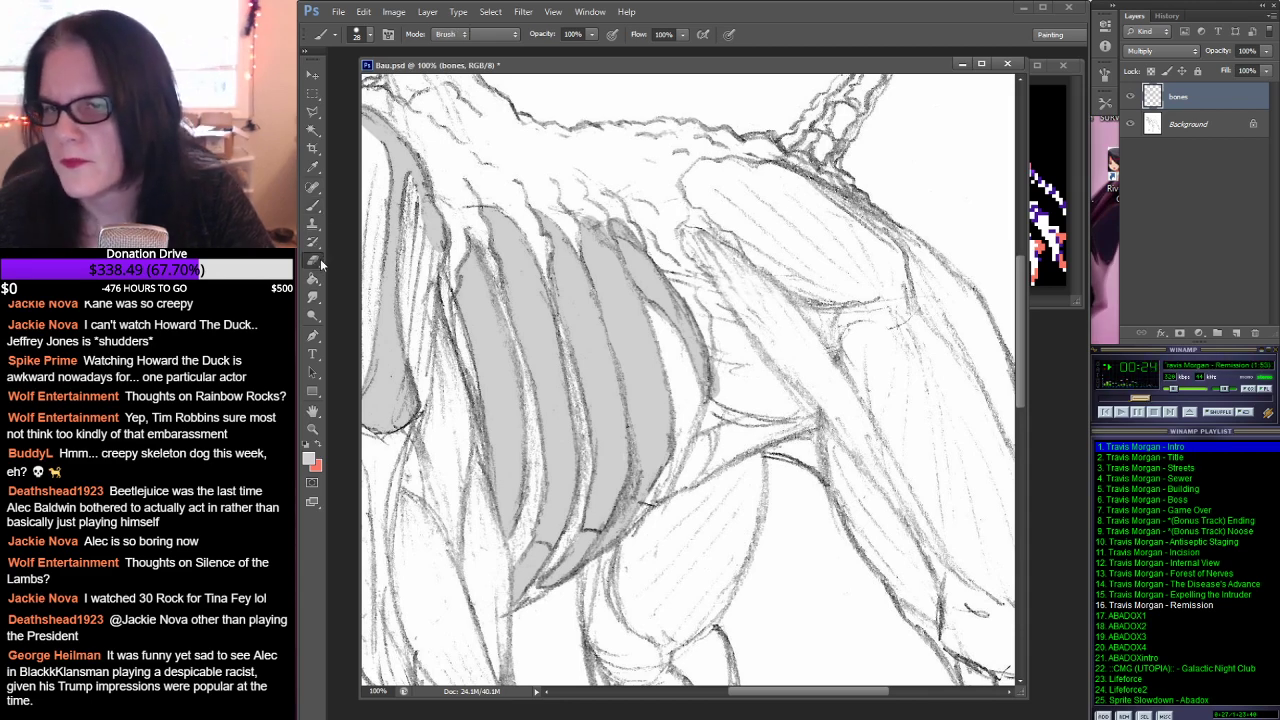
{"action": "key", "text": "e"}
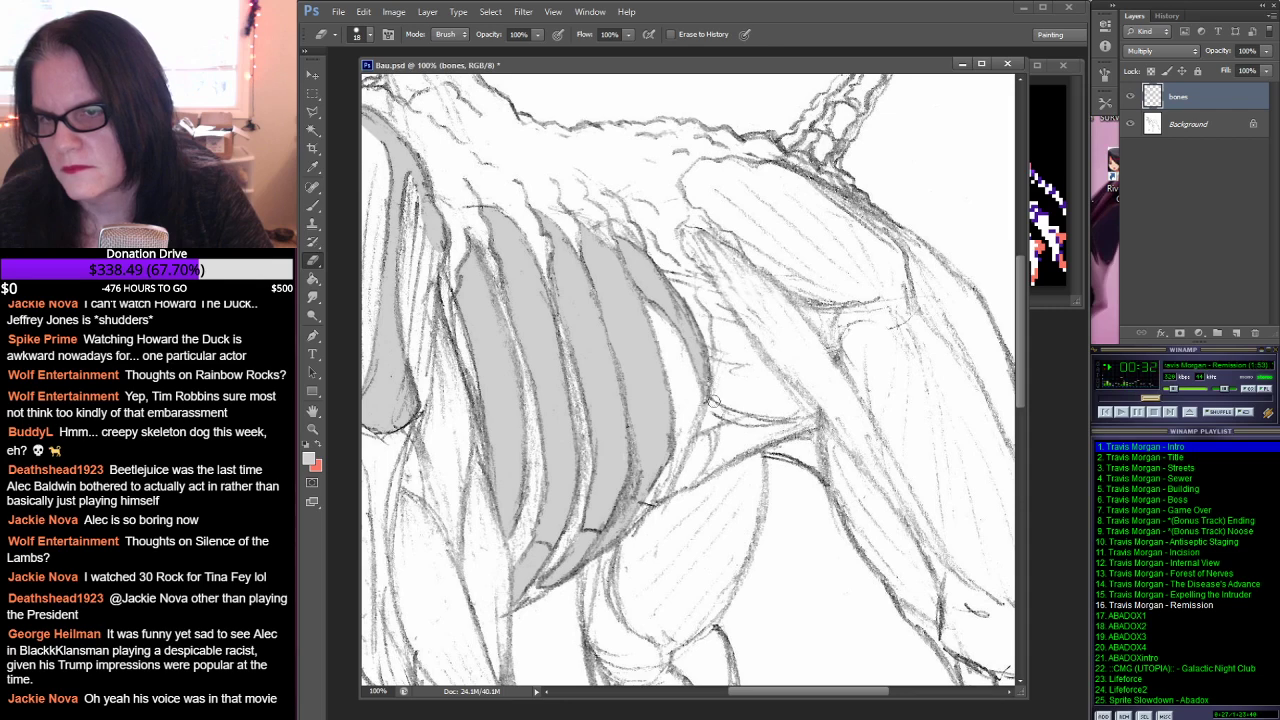
{"action": "left_click", "coordinate": [313, 205]}
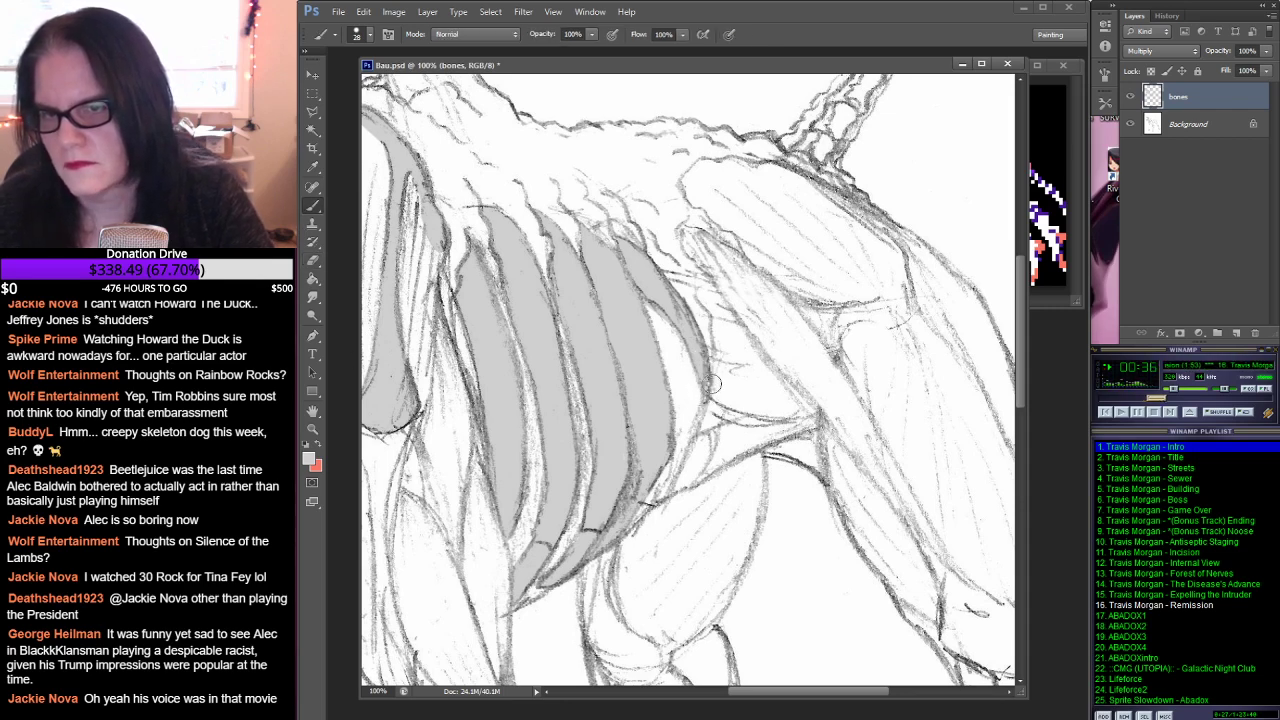
{"action": "mouse_move", "coordinate": [710, 372]}
{"action": "left_mouse_down"}
{"action": "mouse_move", "coordinate": [706, 355]}
{"action": "mouse_move", "coordinate": [706, 399]}
{"action": "left_mouse_up"}
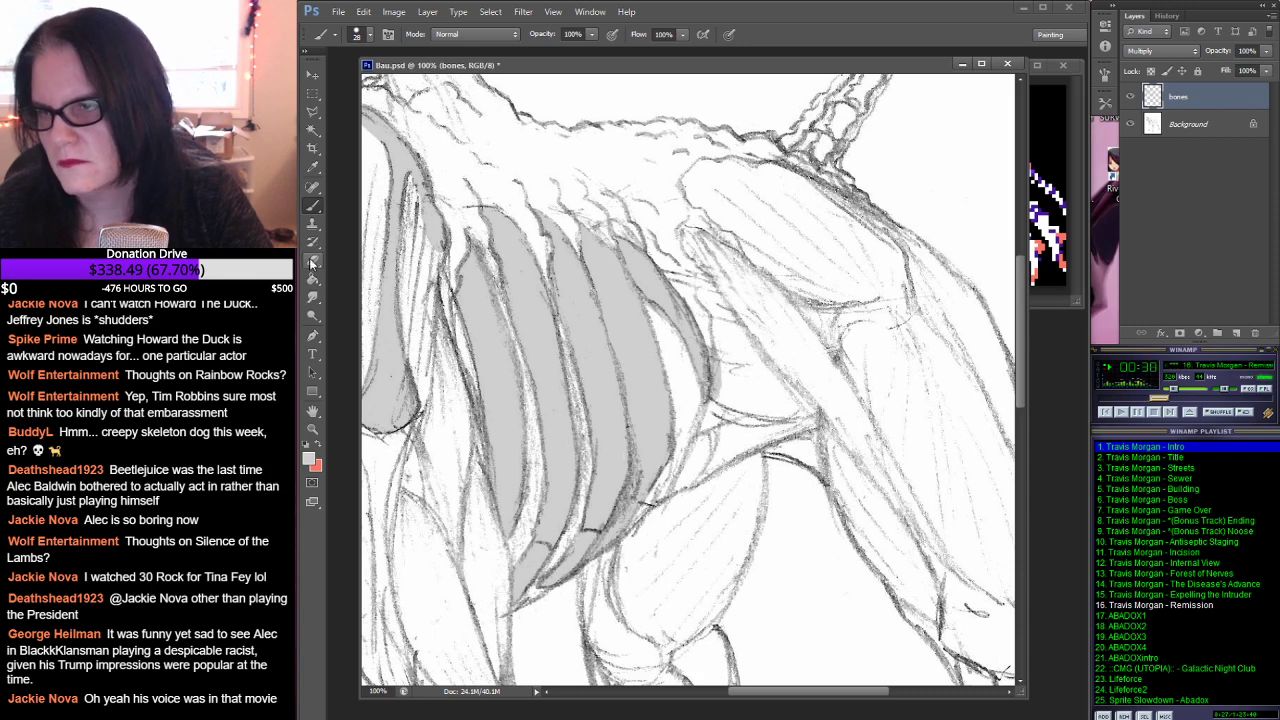
Step: Erase the grey overspill along the rear edge of the rearmost rib
{"action": "left_click", "coordinate": [312, 261]}
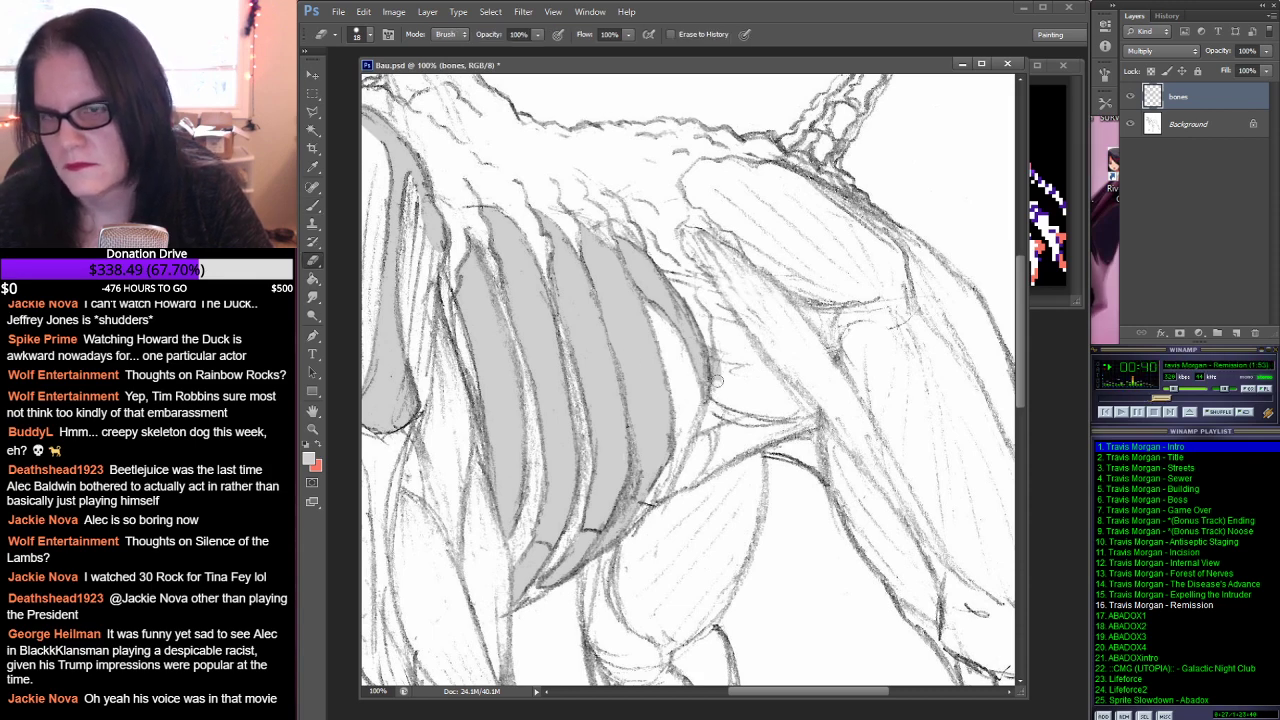
{"action": "left_click_drag", "start_coordinate": [717, 380], "coordinate": [714, 350]}
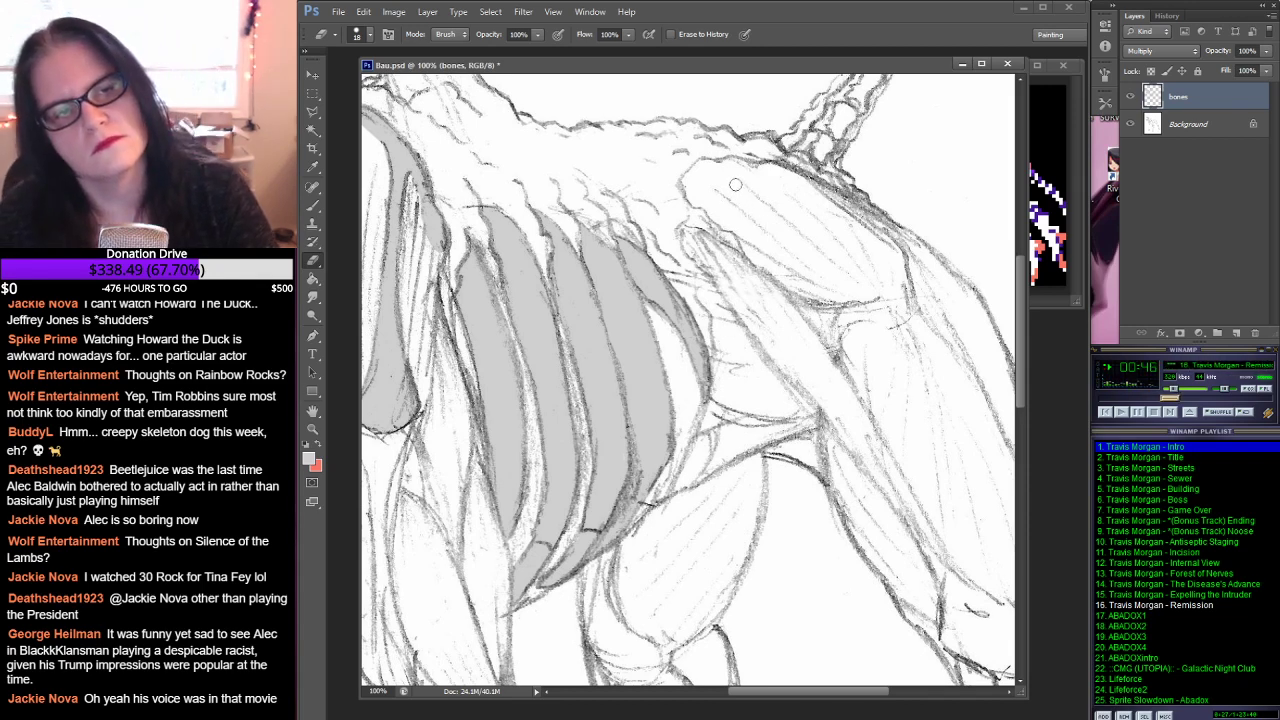
Step: Fill the lower and middle tail vertebrae with light grey, starting from the base of the tail
{"action": "left_click_drag", "start_coordinate": [894, 149], "coordinate": [731, 444]}
{"action": "key", "text": "b"}
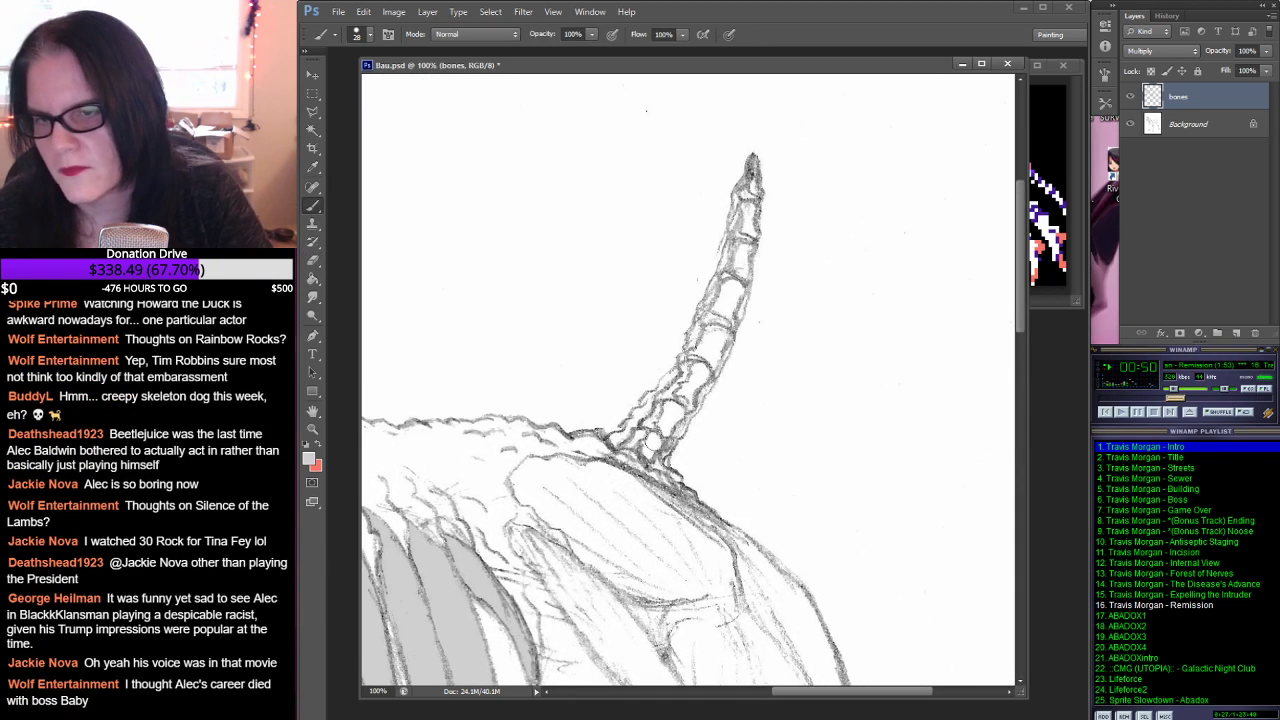
{"action": "mouse_move", "coordinate": [646, 450]}
{"action": "left_mouse_down"}
{"action": "mouse_move", "coordinate": [717, 332]}
{"action": "mouse_move", "coordinate": [716, 349]}
{"action": "mouse_move", "coordinate": [706, 366]}
{"action": "mouse_move", "coordinate": [730, 308]}
{"action": "left_mouse_up"}
Step: Set the Eraser to a 12 px hard tip for trimming the grey around the tail vertebrae
{"action": "left_click", "coordinate": [313, 261]}
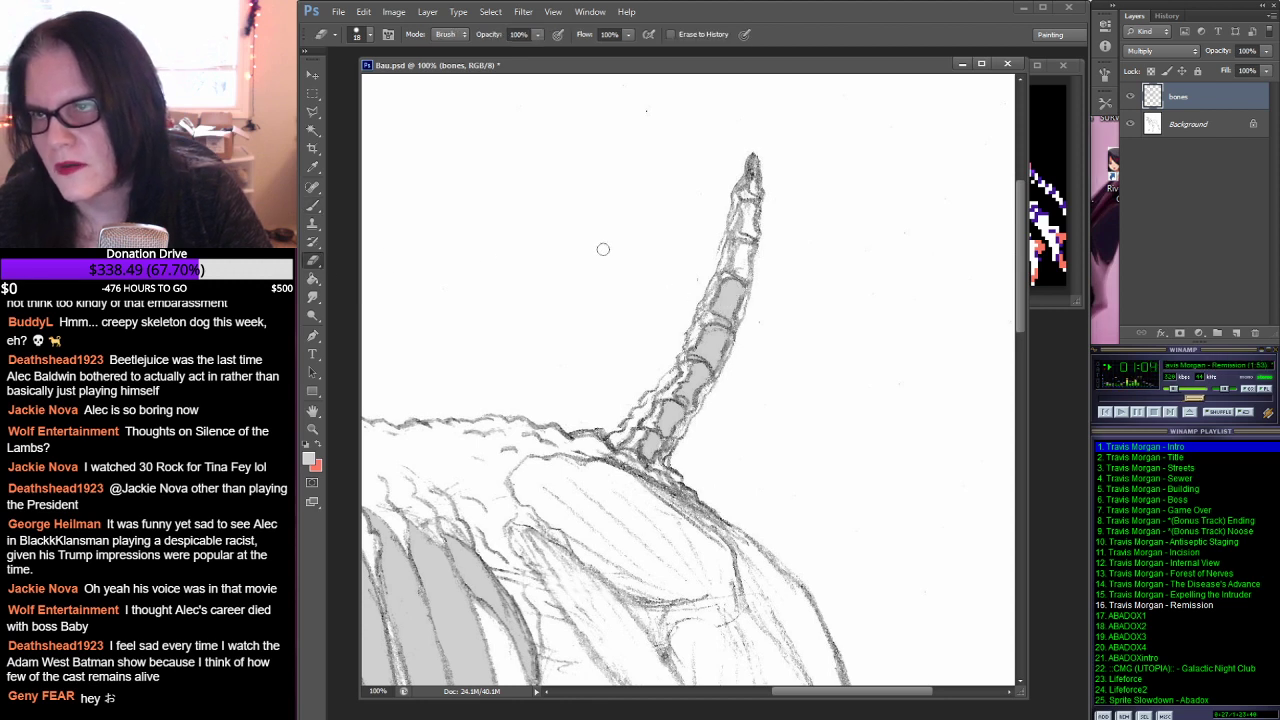
{"action": "left_click", "coordinate": [370, 34]}
{"action": "left_click", "coordinate": [350, 185]}
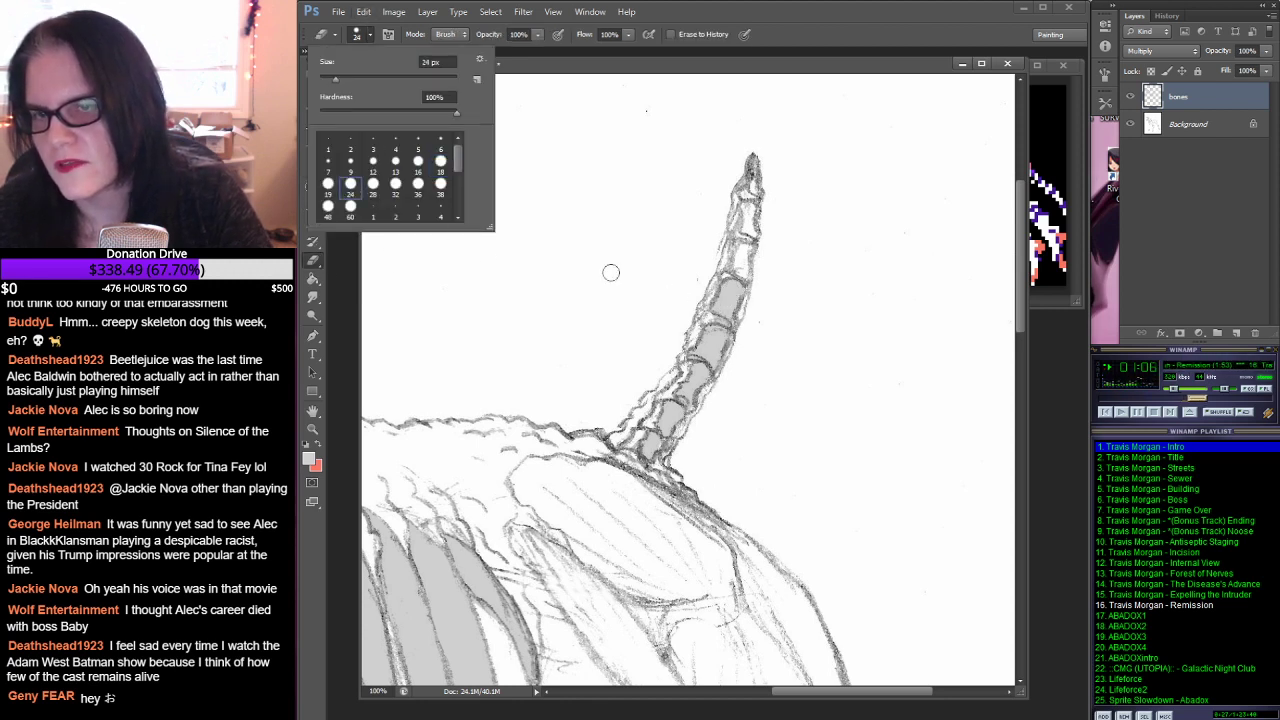
{"action": "left_click", "coordinate": [372, 165]}
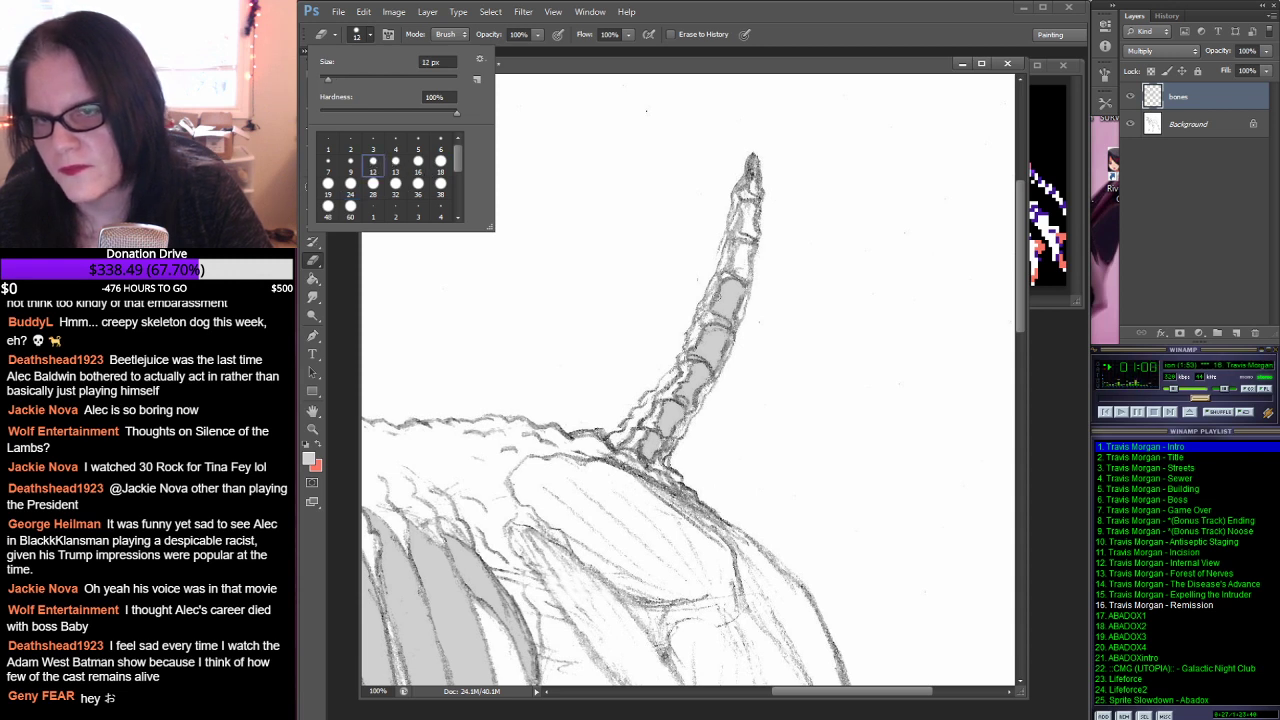
{"action": "key", "text": "Return"}
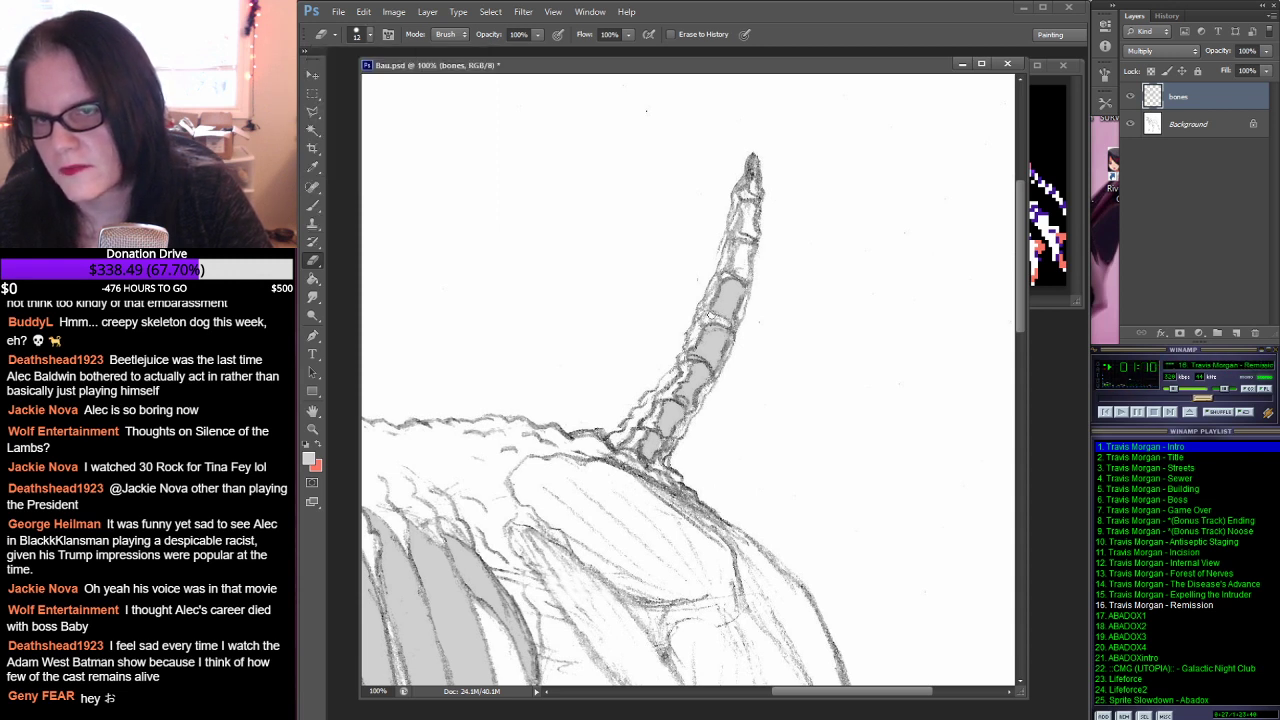
Step: Fill the upper tail vertebrae with light grey, using a 12 px brush for the pointed tail tip
{"action": "key", "text": "b"}
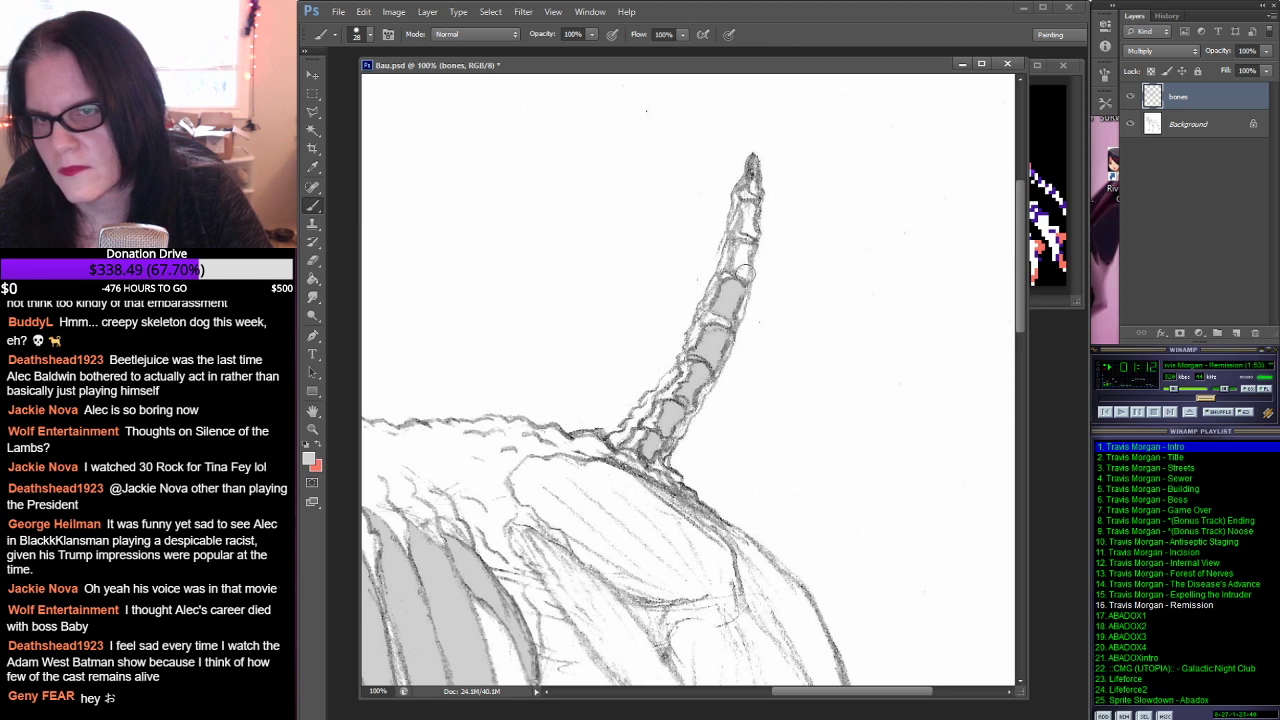
{"action": "left_click_drag", "start_coordinate": [742, 284], "coordinate": [748, 210]}
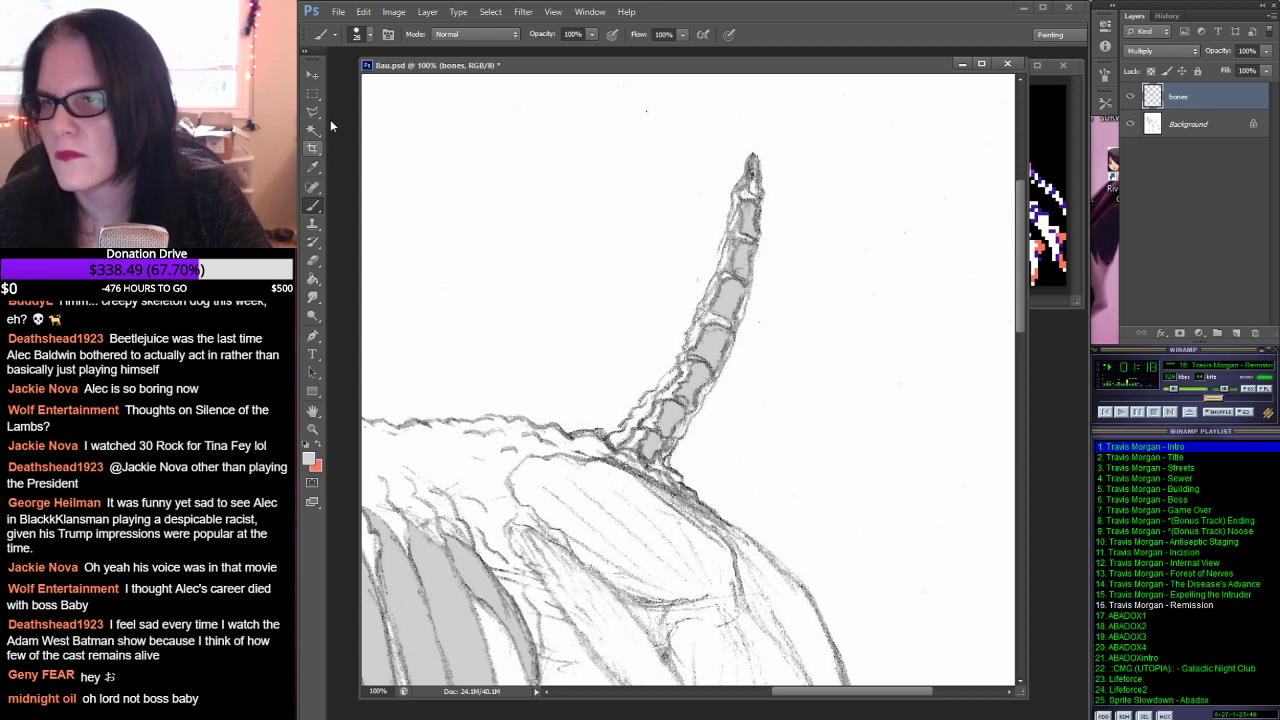
{"action": "left_click", "coordinate": [369, 35]}
{"action": "left_click", "coordinate": [373, 165]}
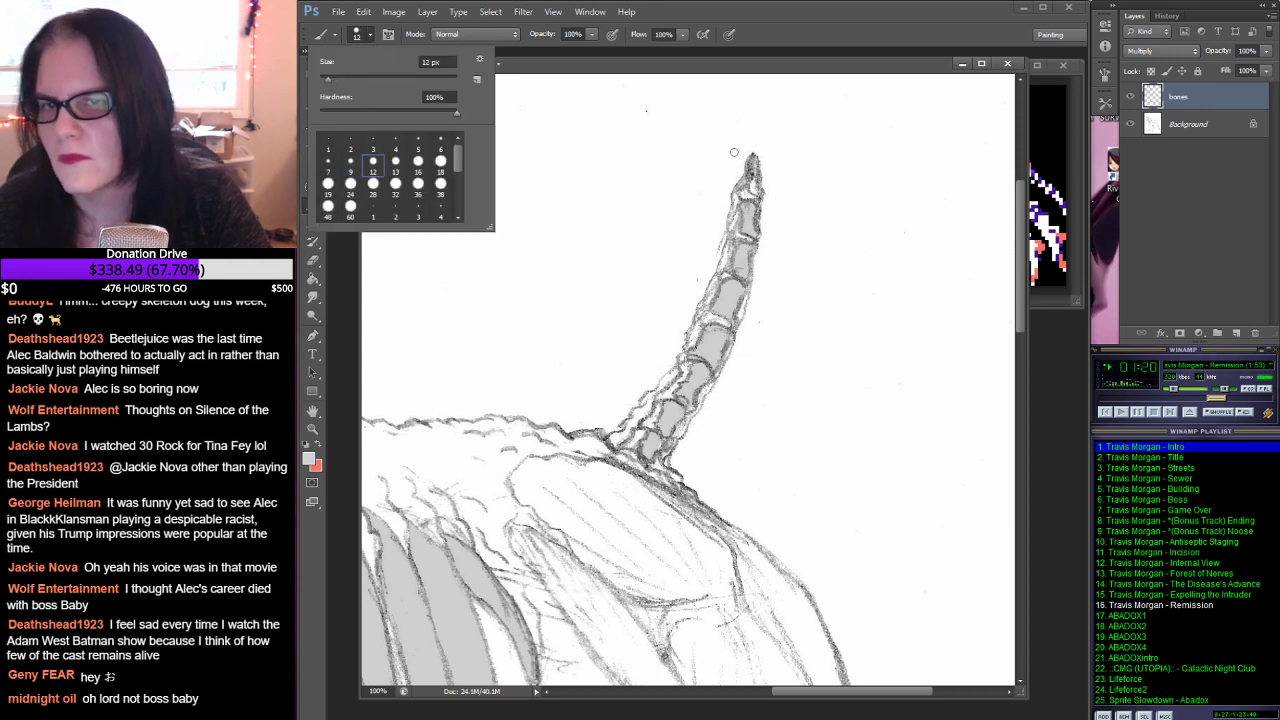
{"action": "left_click", "coordinate": [754, 186]}
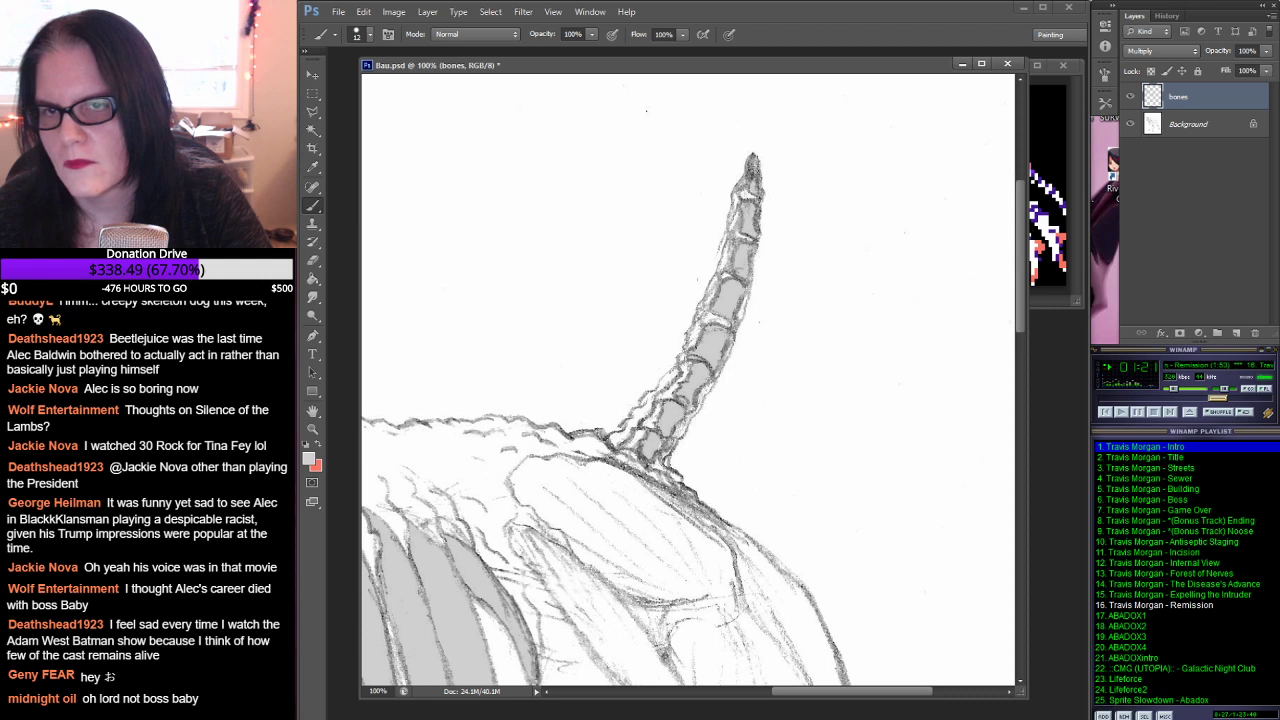
Step: Touch up the painted tail's edges with the Eraser and save the document
{"action": "left_click", "coordinate": [312, 260]}
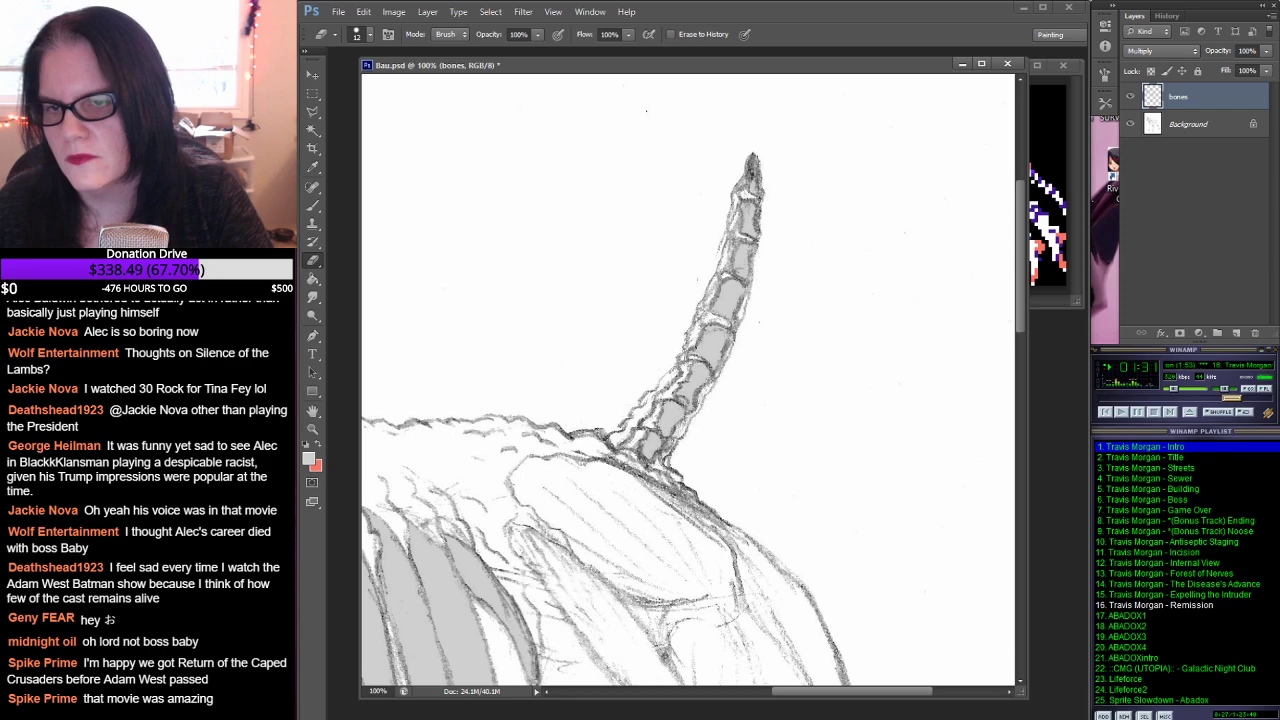
{"action": "mouse_move", "coordinate": [747, 401]}
{"action": "left_mouse_down"}
{"action": "mouse_move", "coordinate": [794, 137]}
{"action": "mouse_move", "coordinate": [689, 5]}
{"action": "left_mouse_up"}
{"action": "key", "text": "ctrl+s"}
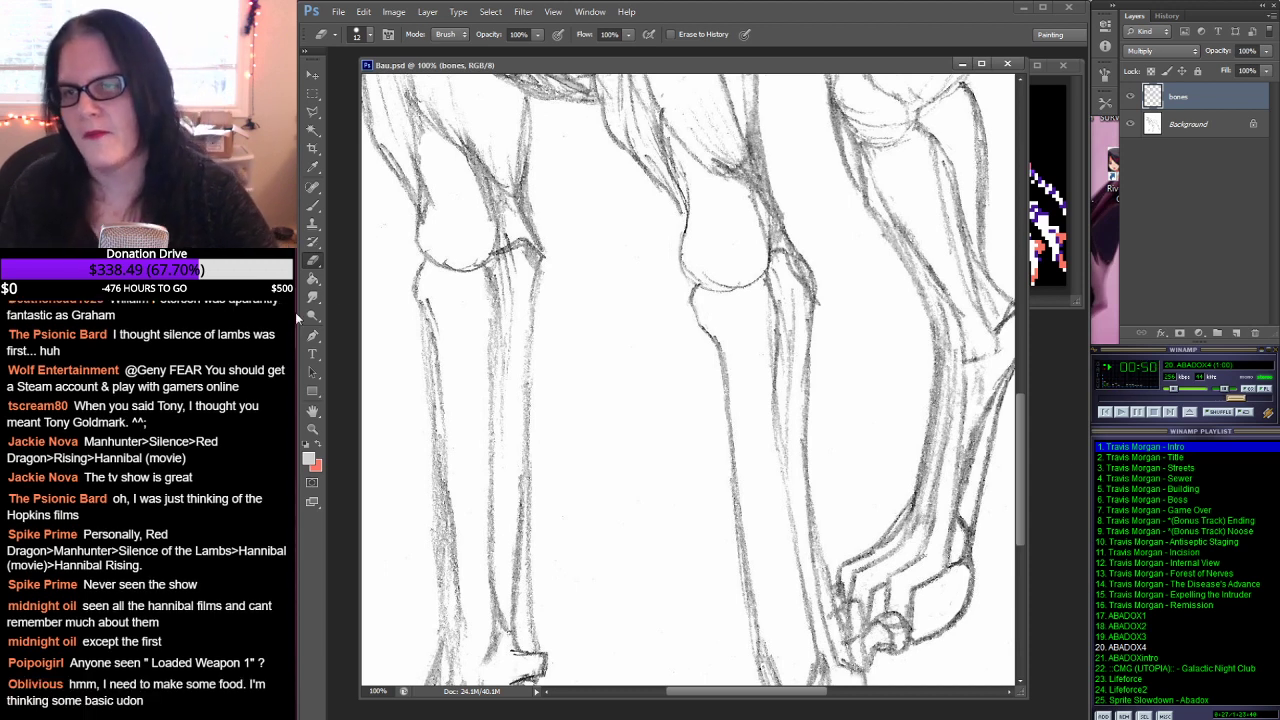
Step: Paint light grey along the tendon behind the first foreleg's joint and down the upper half of the leg's rear edge
{"action": "key", "text": "b"}
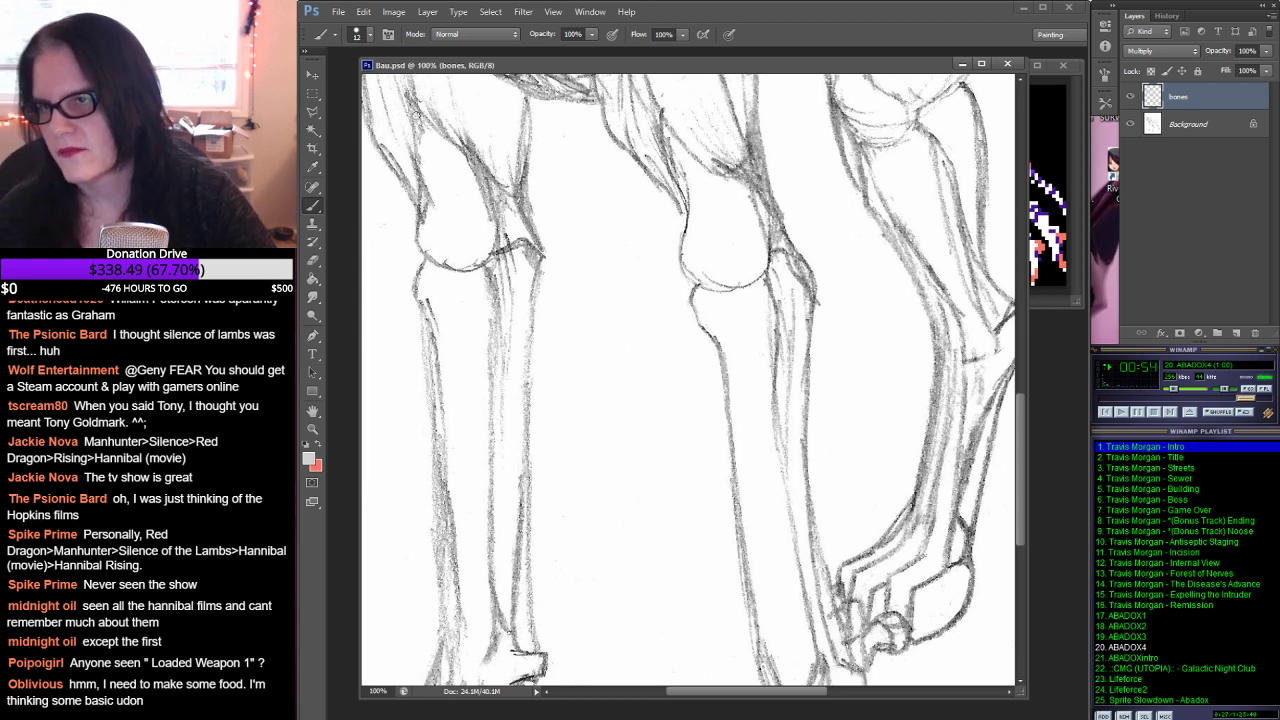
{"action": "left_click_drag", "start_coordinate": [424, 120], "coordinate": [464, 155]}
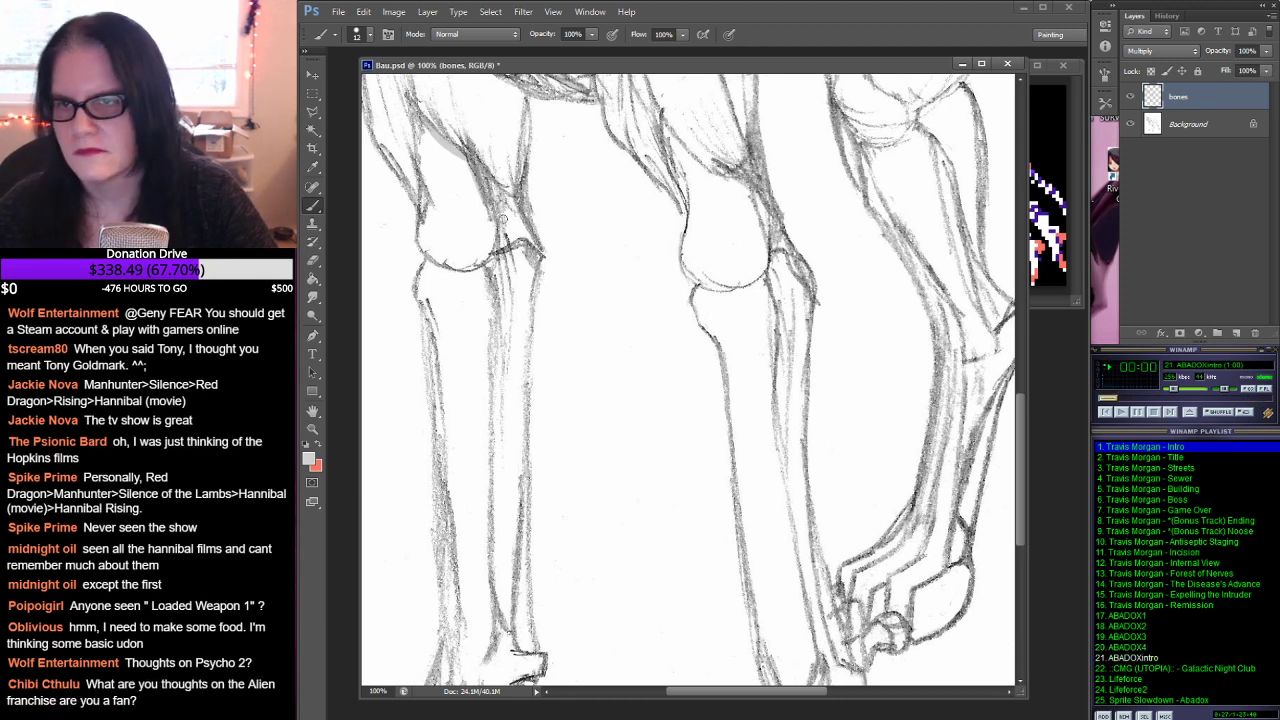
{"action": "mouse_move", "coordinate": [470, 155]}
{"action": "left_mouse_down"}
{"action": "mouse_move", "coordinate": [516, 204]}
{"action": "mouse_move", "coordinate": [496, 208]}
{"action": "mouse_move", "coordinate": [518, 202]}
{"action": "mouse_move", "coordinate": [540, 256]}
{"action": "left_mouse_up"}
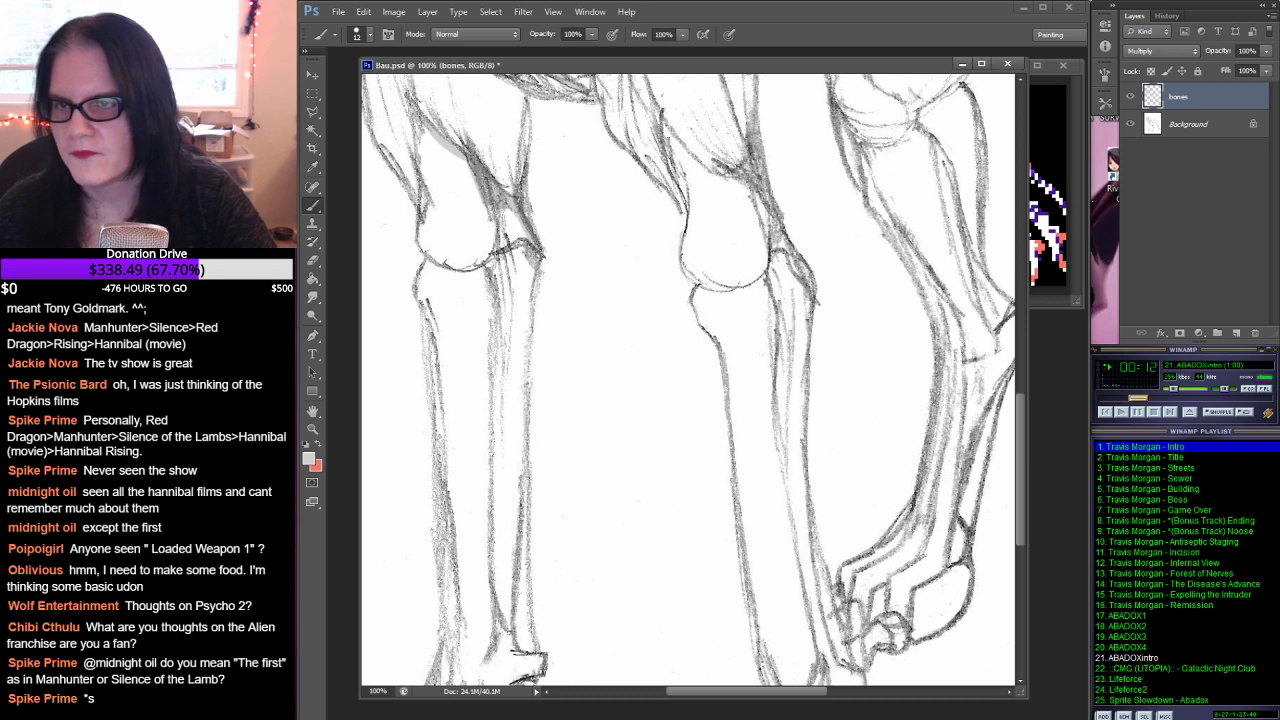
{"action": "left_click_drag", "start_coordinate": [534, 256], "coordinate": [529, 291]}
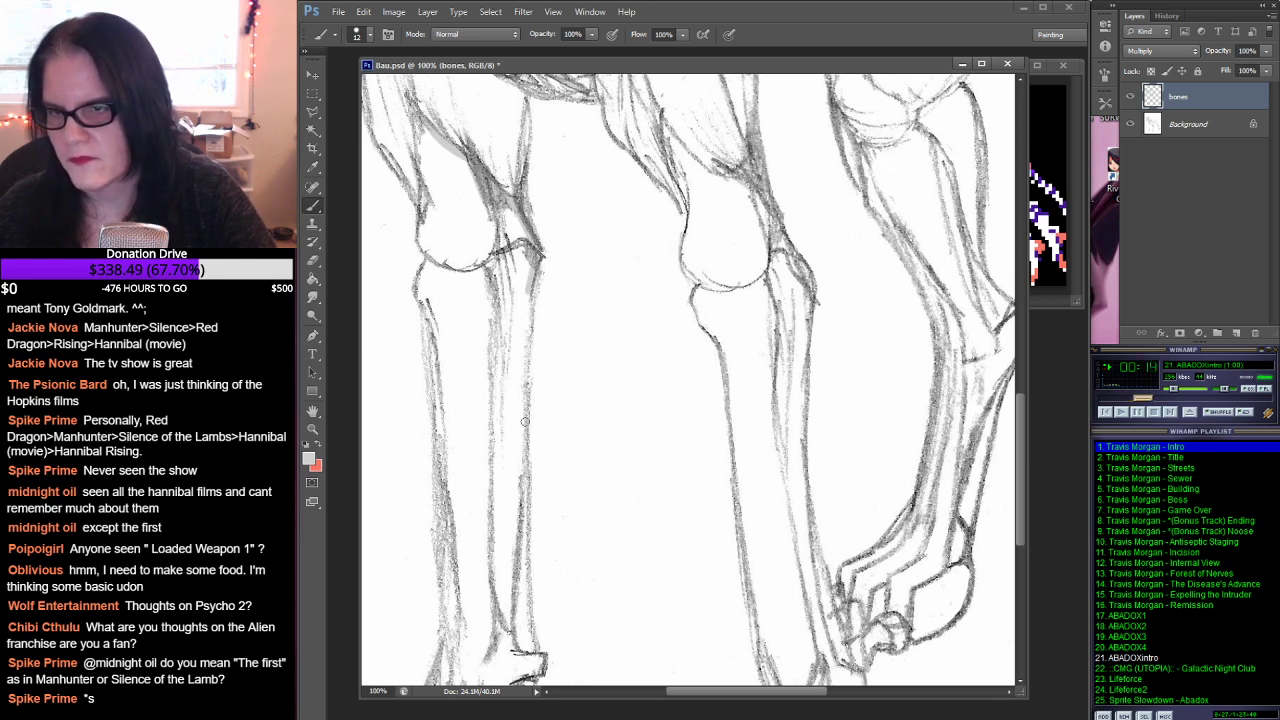
{"action": "left_click_drag", "start_coordinate": [524, 421], "coordinate": [519, 476]}
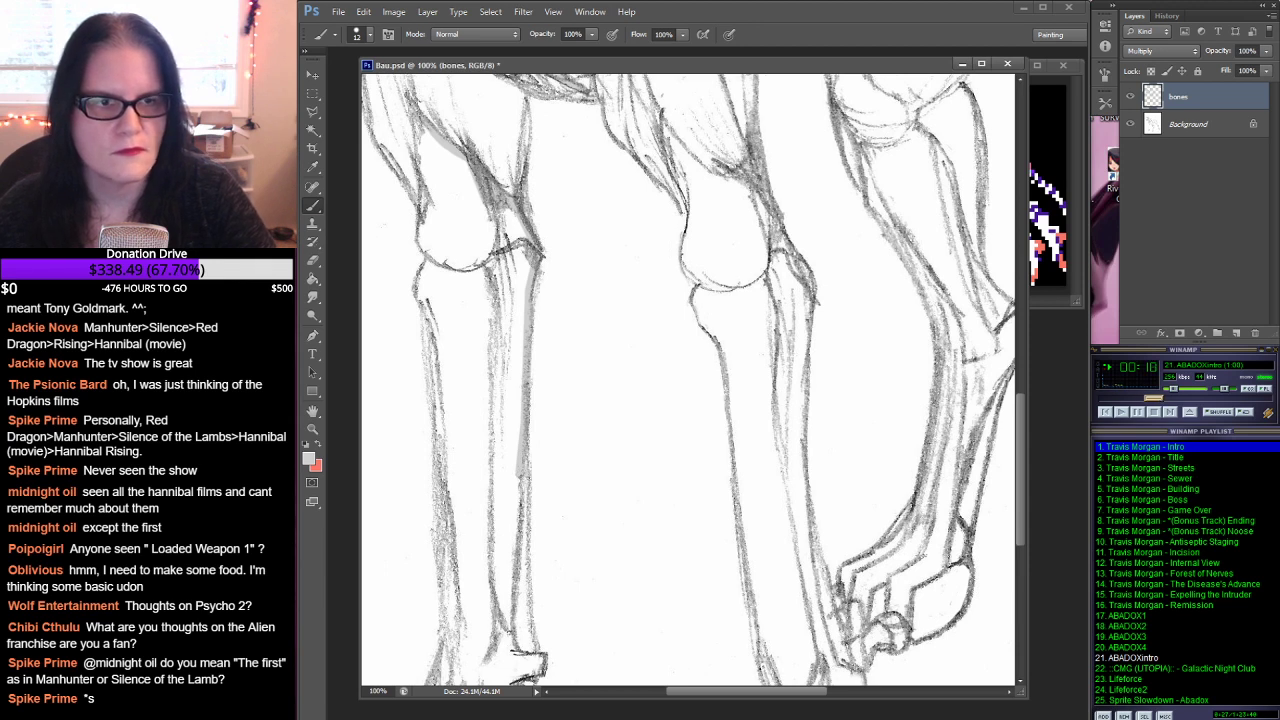
Step: Check the Bau.jpg reference and return to the Bau.psd sketch
{"action": "key", "text": "ctrl+e"}
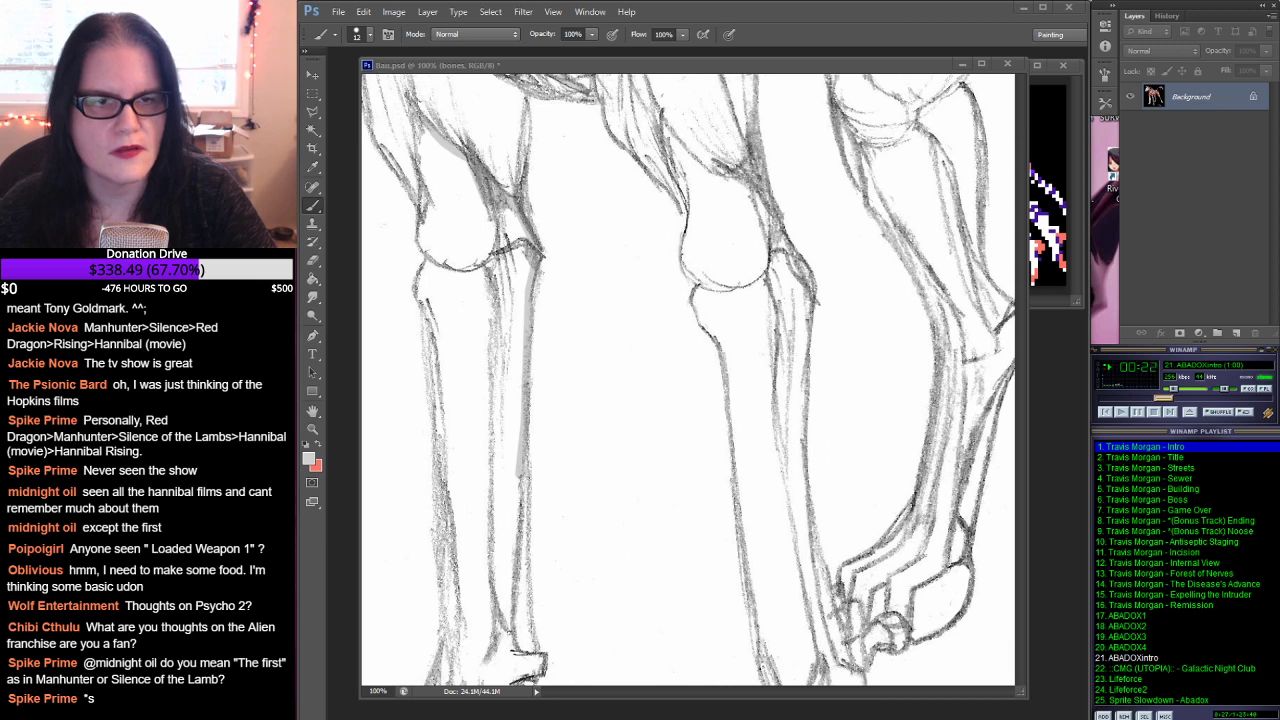
{"action": "key", "text": "ctrl+z"}
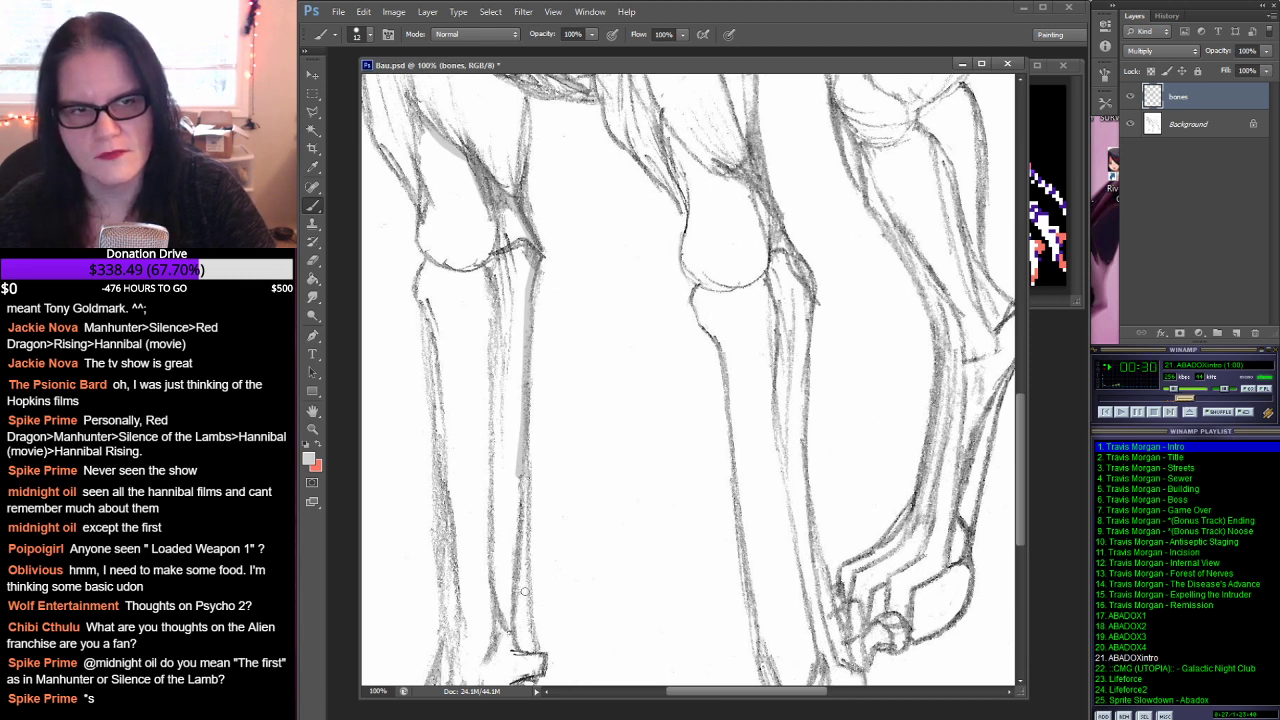
{"action": "left_click_drag", "start_coordinate": [524, 591], "coordinate": [521, 446]}
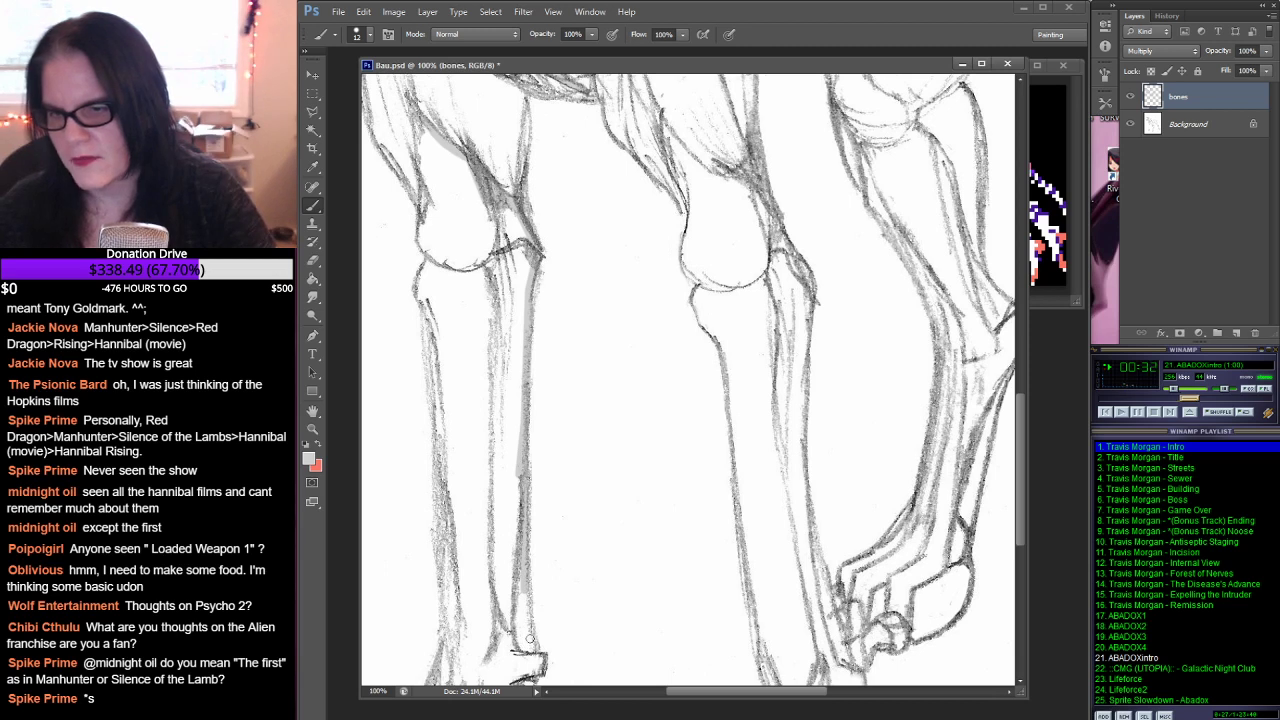
{"action": "left_click_drag", "start_coordinate": [523, 594], "coordinate": [542, 660]}
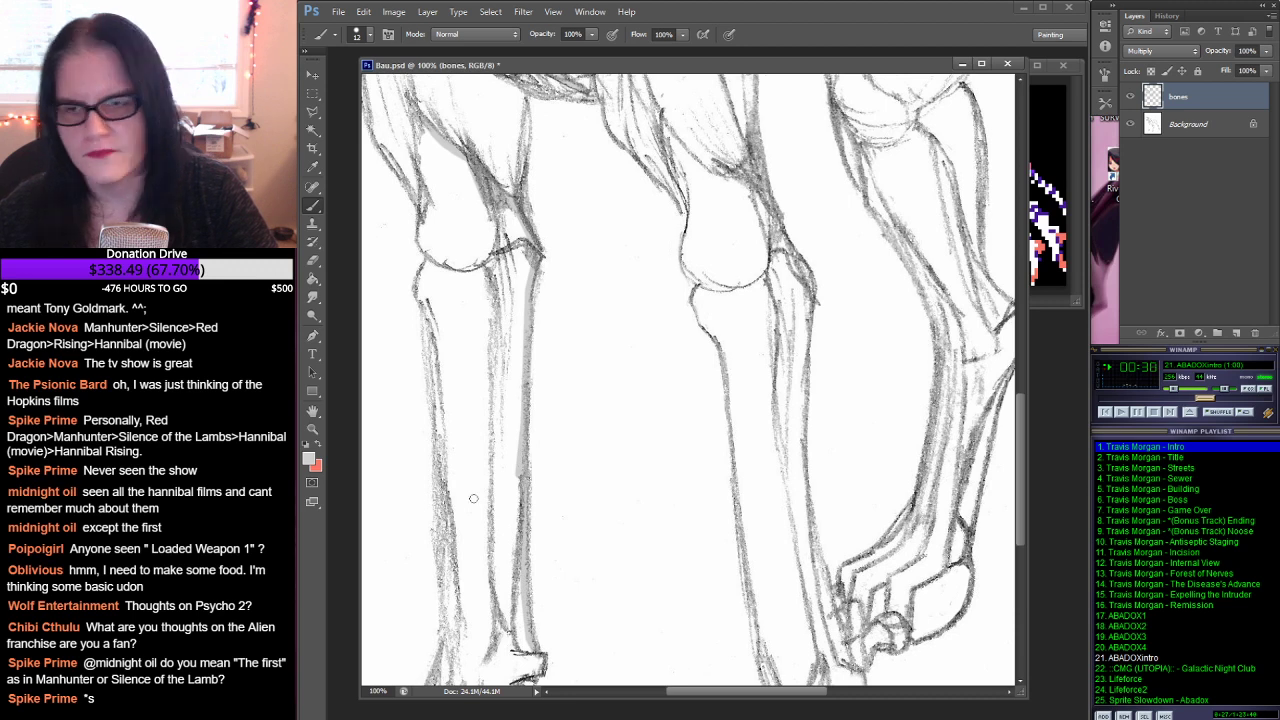
{"action": "left_click", "coordinate": [313, 261]}
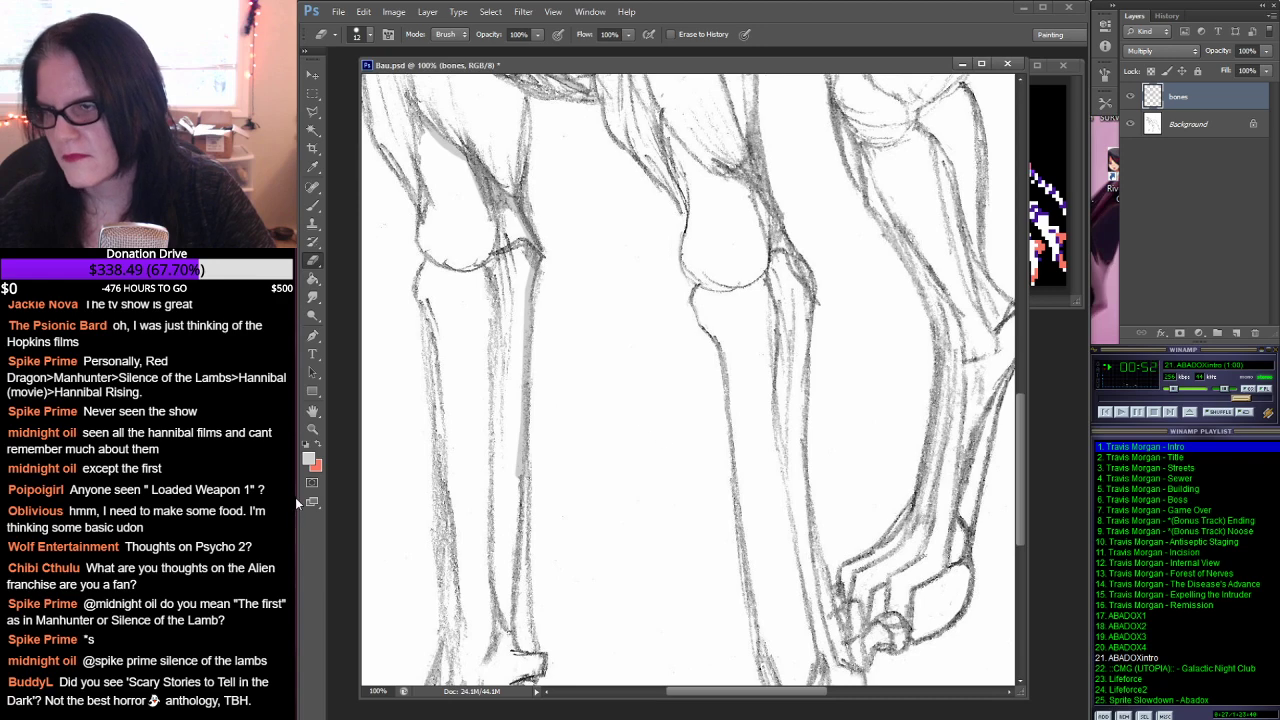
Step: Extend the narrow light grey strip along the first foreleg's rear edge down to the spur above the paw
{"action": "left_click", "coordinate": [313, 205]}
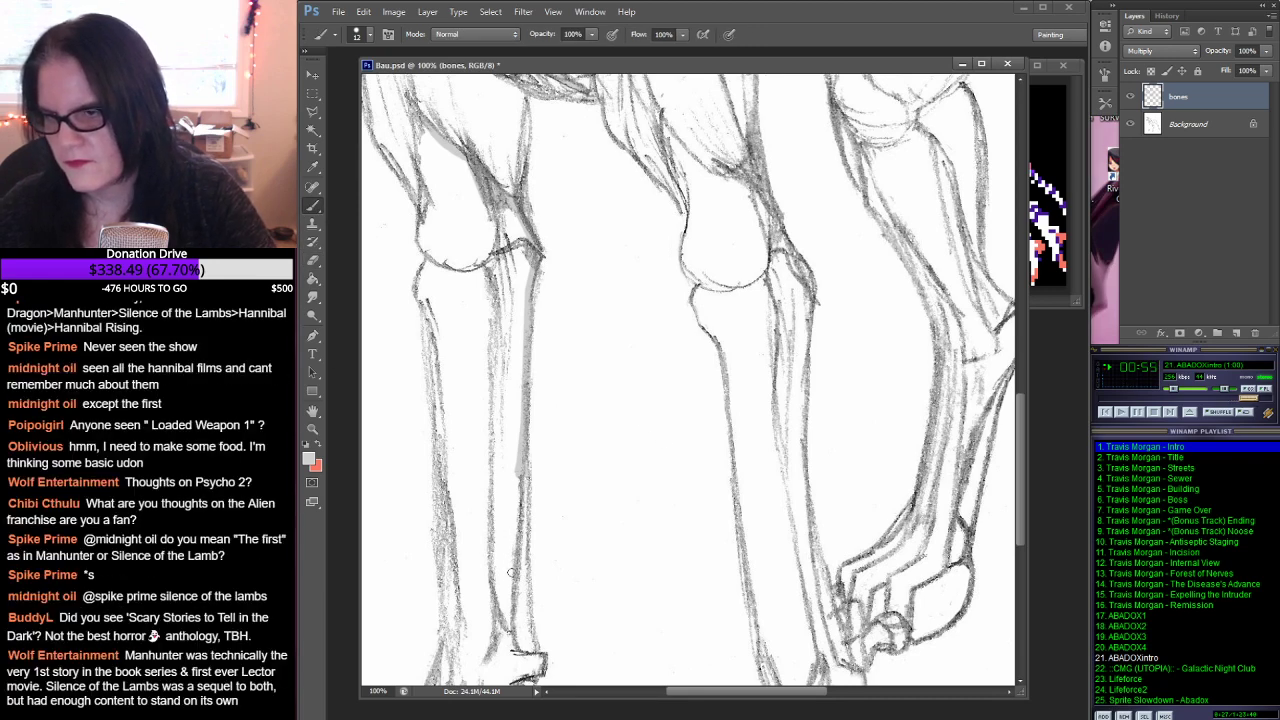
{"action": "left_click_drag", "start_coordinate": [519, 472], "coordinate": [512, 654]}
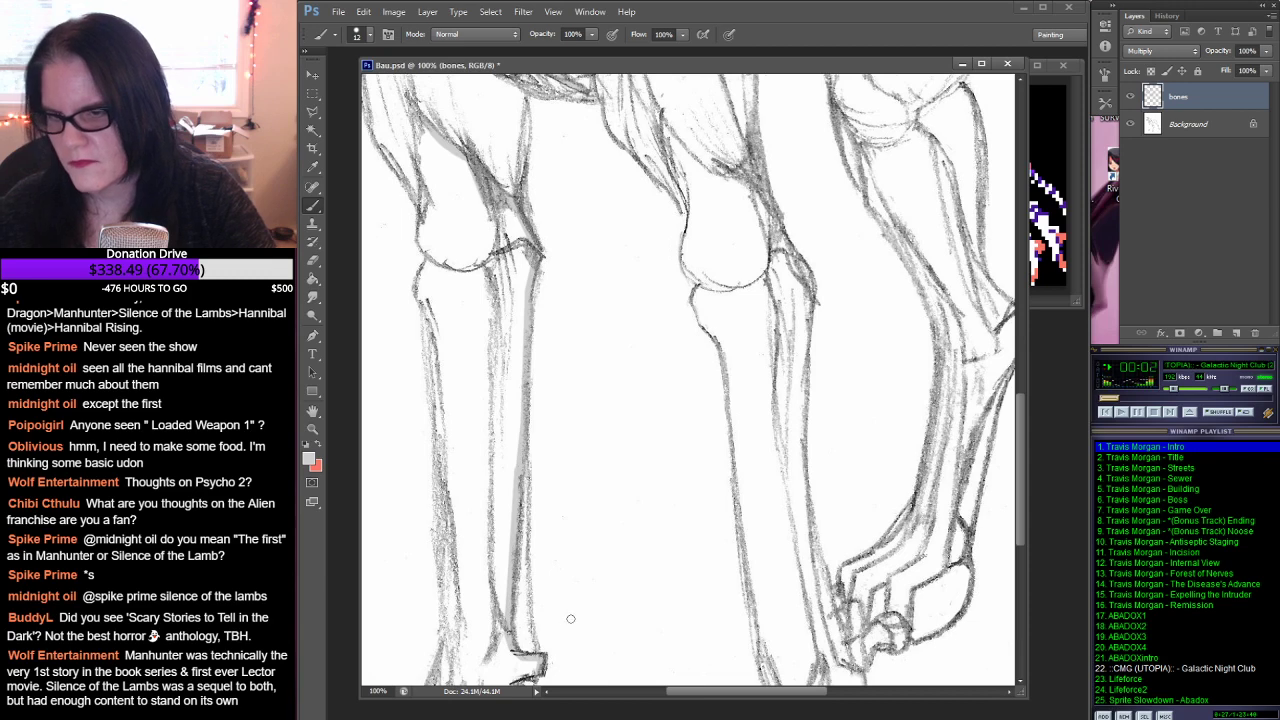
Step: Examine the forelegs and paws in the Bau.jpg reference, then move it out of the way of the sketch
{"action": "left_click_drag", "start_coordinate": [569, 620], "coordinate": [672, 307]}
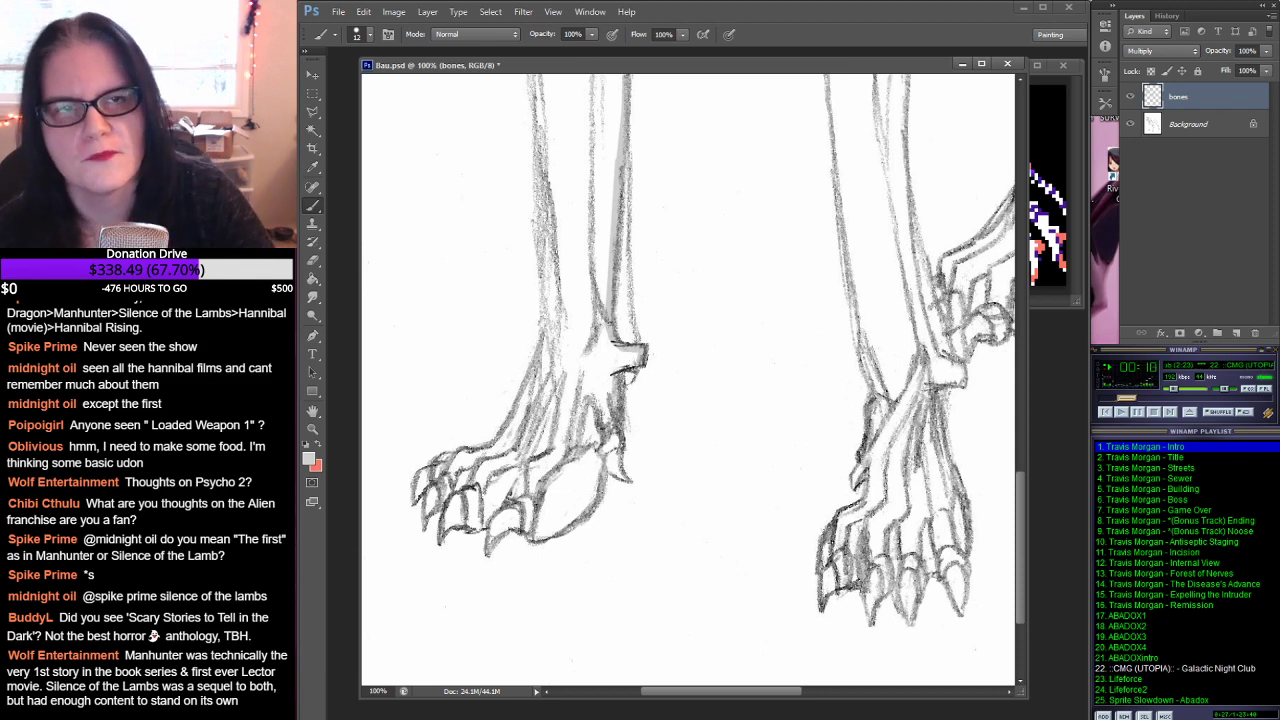
{"action": "key", "text": "ctrl+Tab"}
{"action": "left_click_drag", "start_coordinate": [890, 441], "coordinate": [733, 451]}
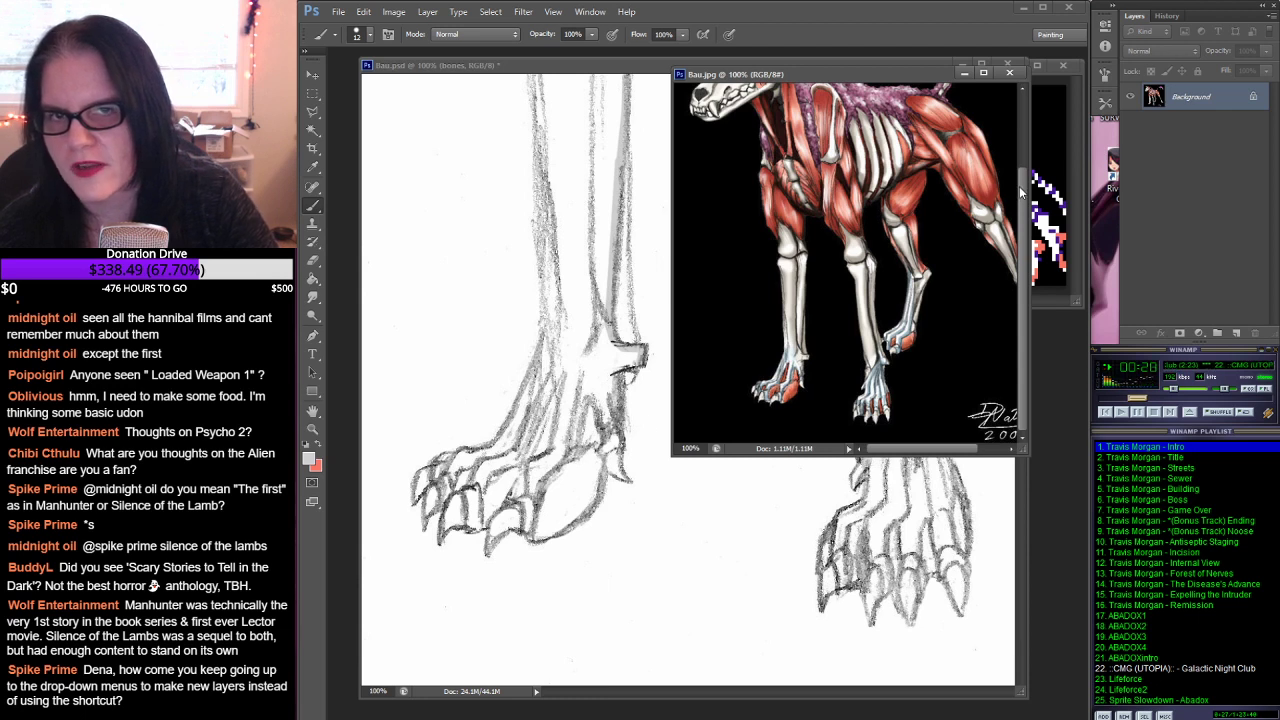
{"action": "scroll", "coordinate": [1010, 150], "scroll_direction": "up", "scroll_amount": 3}
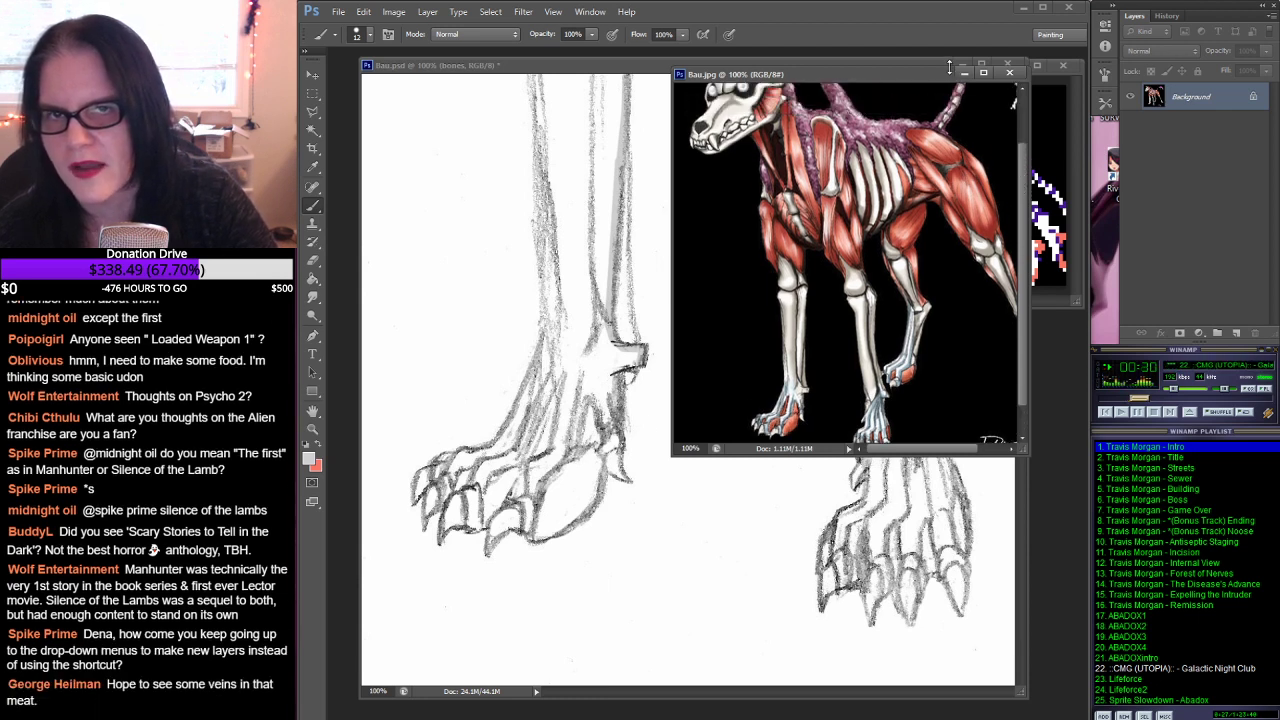
{"action": "left_click_drag", "start_coordinate": [858, 73], "coordinate": [1279, 73]}
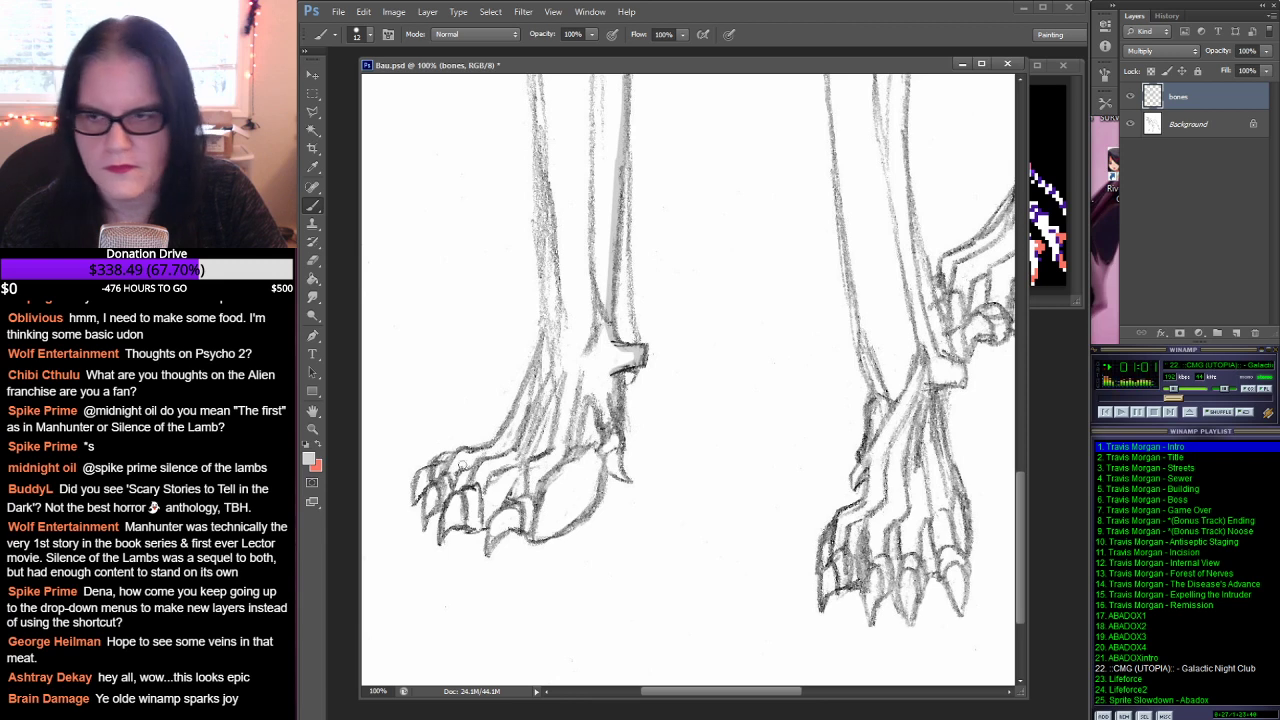
Step: Fill the claws of the first front paw with light grey
{"action": "mouse_move", "coordinate": [456, 496]}
{"action": "left_mouse_down"}
{"action": "mouse_move", "coordinate": [448, 518]}
{"action": "mouse_move", "coordinate": [428, 516]}
{"action": "mouse_move", "coordinate": [430, 496]}
{"action": "mouse_move", "coordinate": [418, 502]}
{"action": "left_mouse_up"}
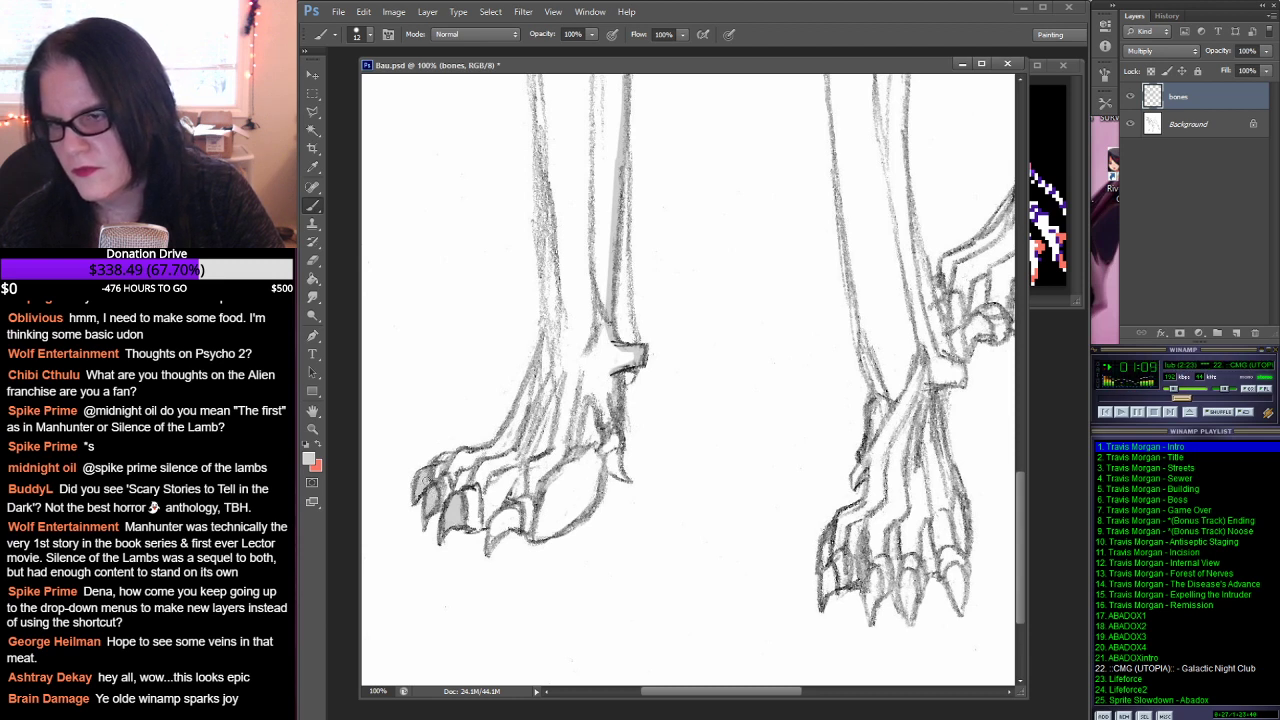
{"action": "mouse_move", "coordinate": [506, 512]}
{"action": "left_mouse_down"}
{"action": "mouse_move", "coordinate": [492, 546]}
{"action": "mouse_move", "coordinate": [512, 528]}
{"action": "mouse_move", "coordinate": [500, 522]}
{"action": "left_mouse_up"}
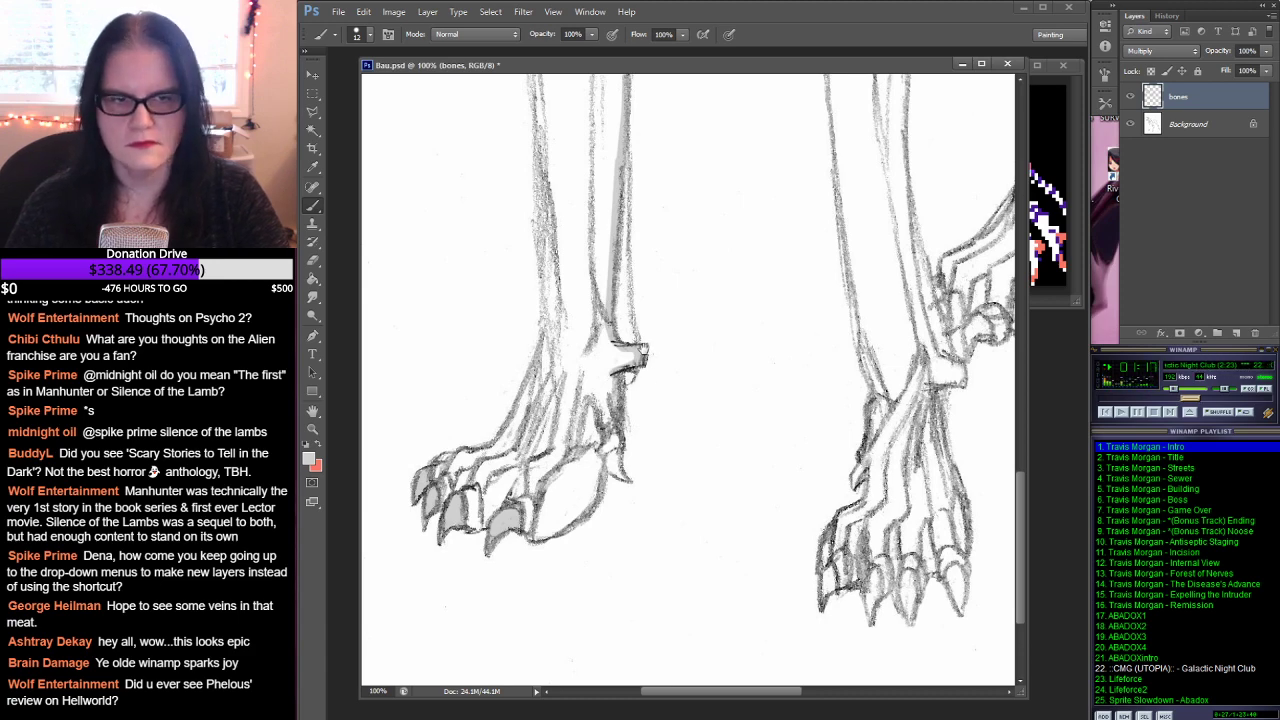
Step: Erase the grey overspill around the spur and the lower end of the first foreleg's rear strip, then return to the brush
{"action": "left_click_drag", "start_coordinate": [628, 355], "coordinate": [604, 488]}
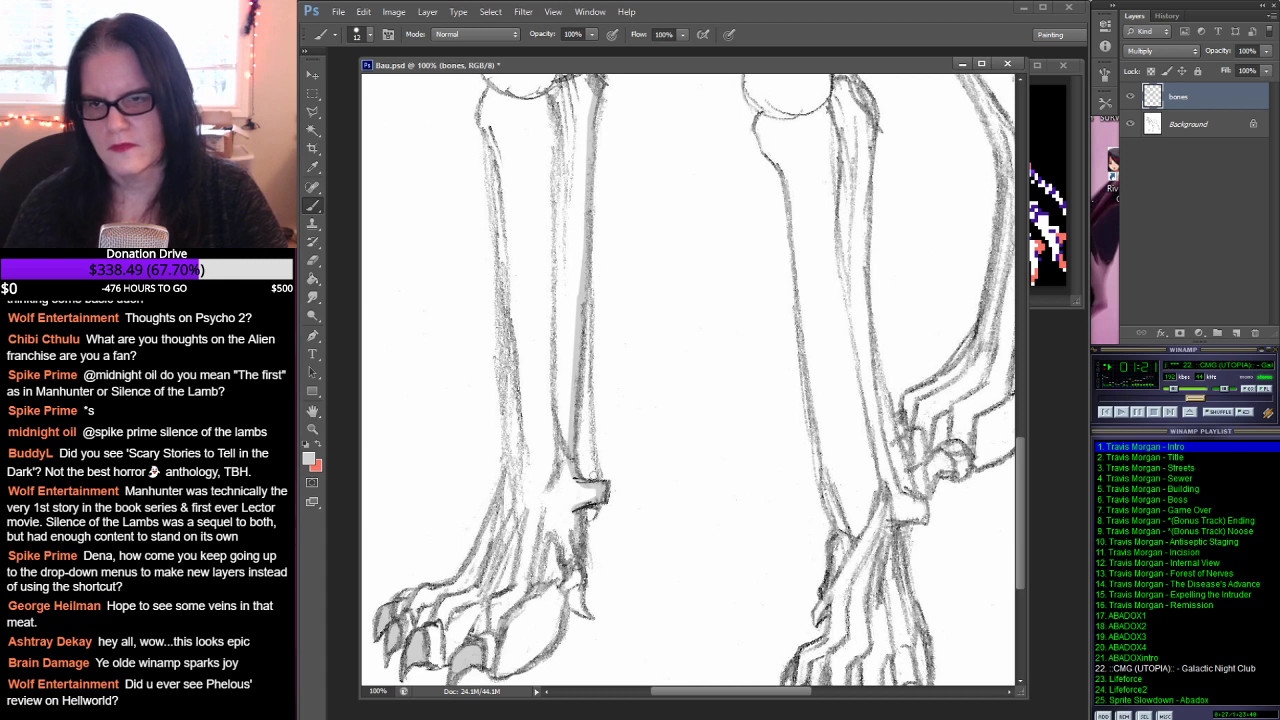
{"action": "left_click", "coordinate": [313, 261]}
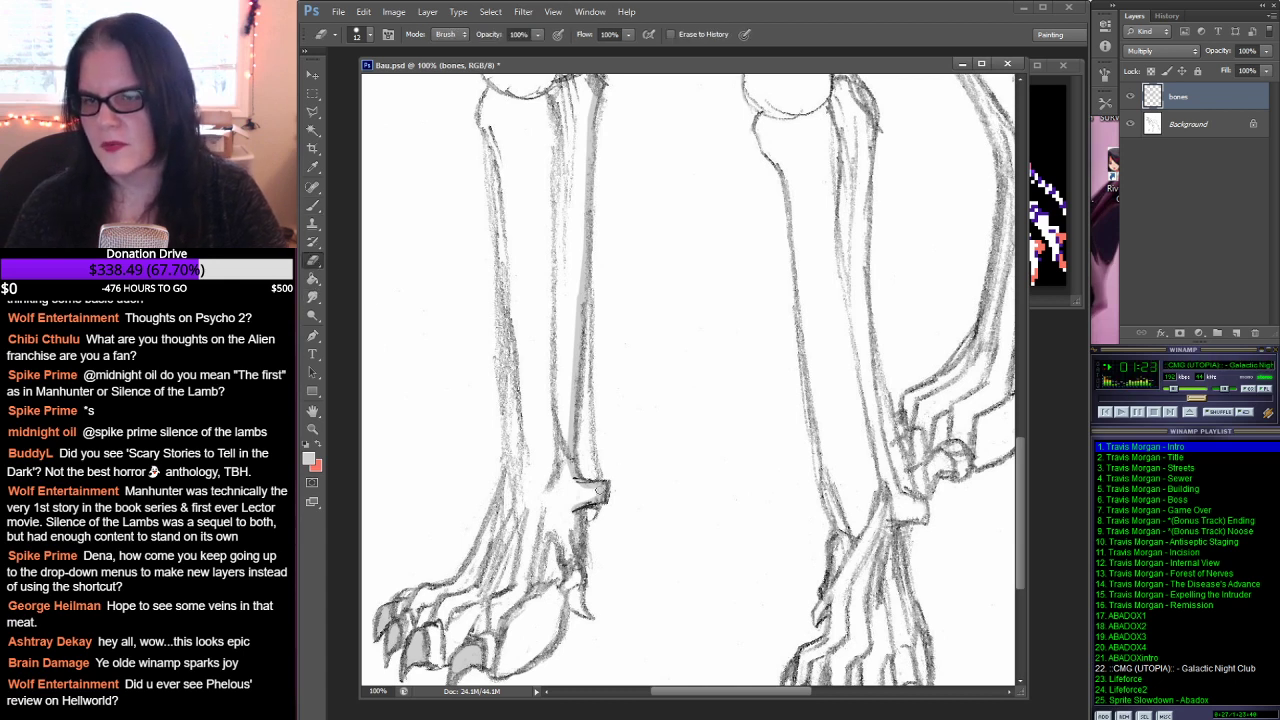
{"action": "left_click_drag", "start_coordinate": [567, 463], "coordinate": [612, 485]}
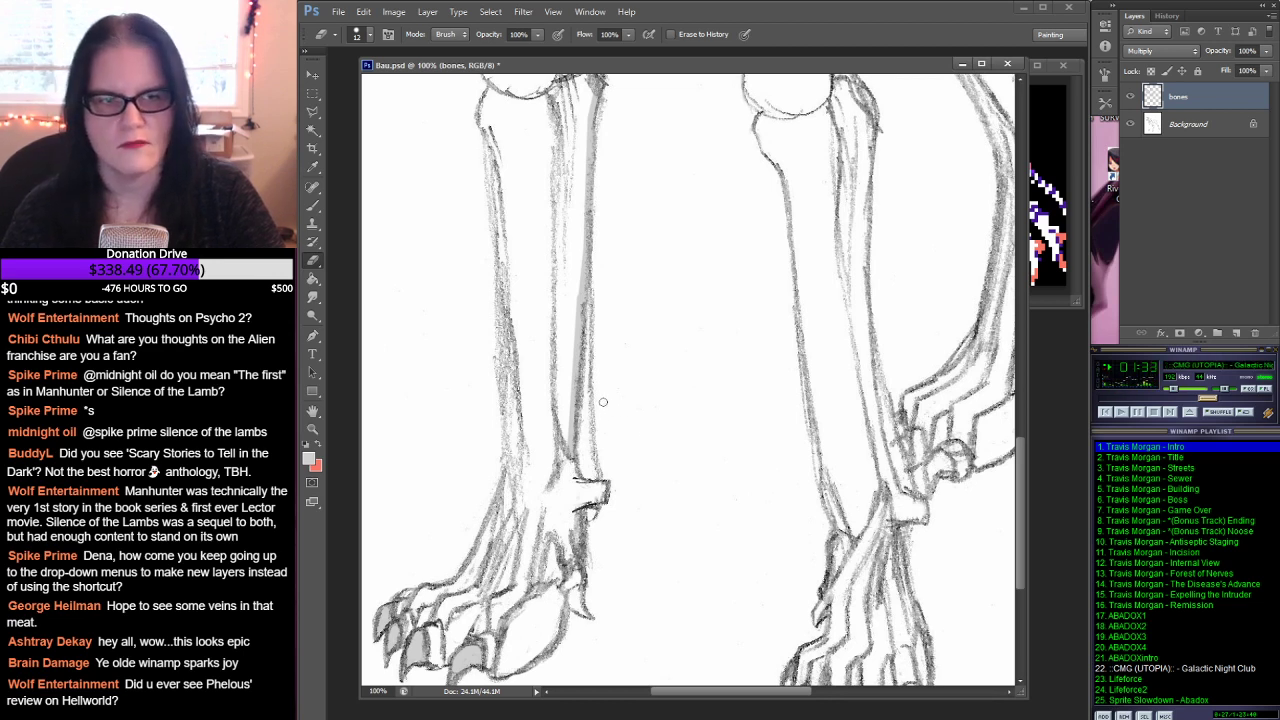
{"action": "key", "text": "b"}
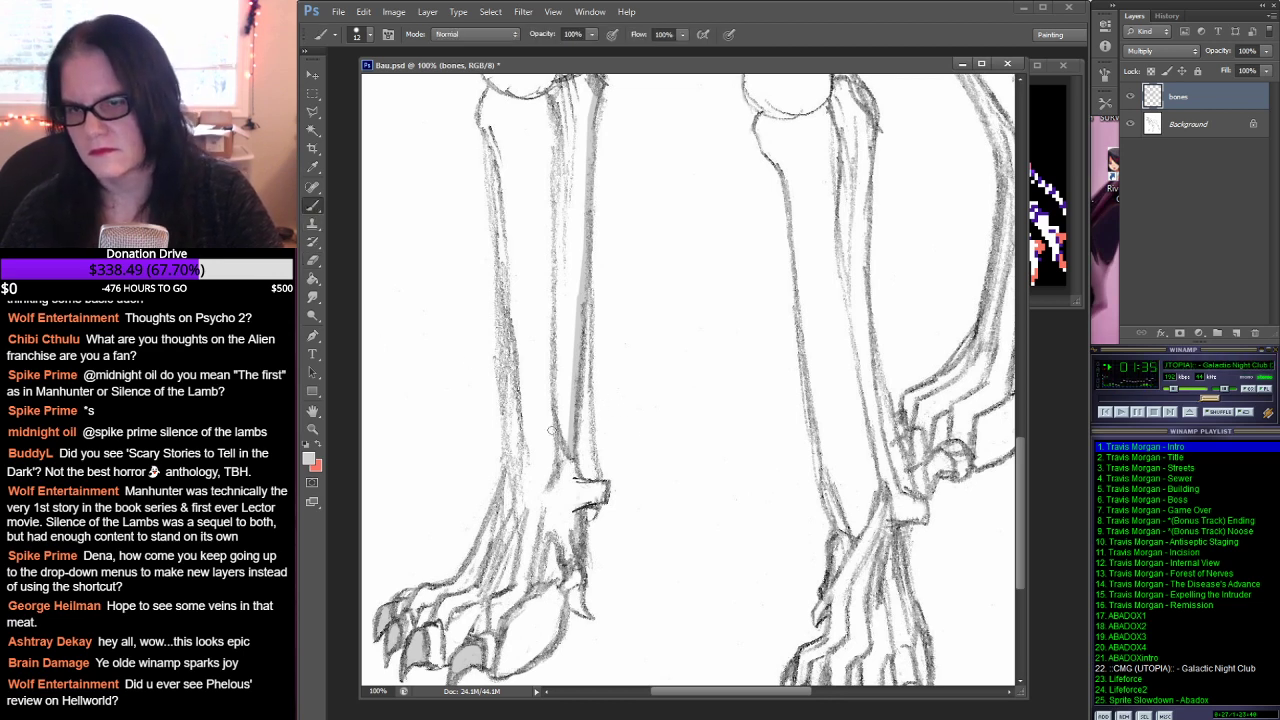
Step: Outline the first foreleg in light grey around its lower end above the paw and up its front edge past the knee joint
{"action": "mouse_move", "coordinate": [575, 455]}
{"action": "left_mouse_down"}
{"action": "mouse_move", "coordinate": [552, 424]}
{"action": "mouse_move", "coordinate": [543, 491]}
{"action": "left_mouse_up"}
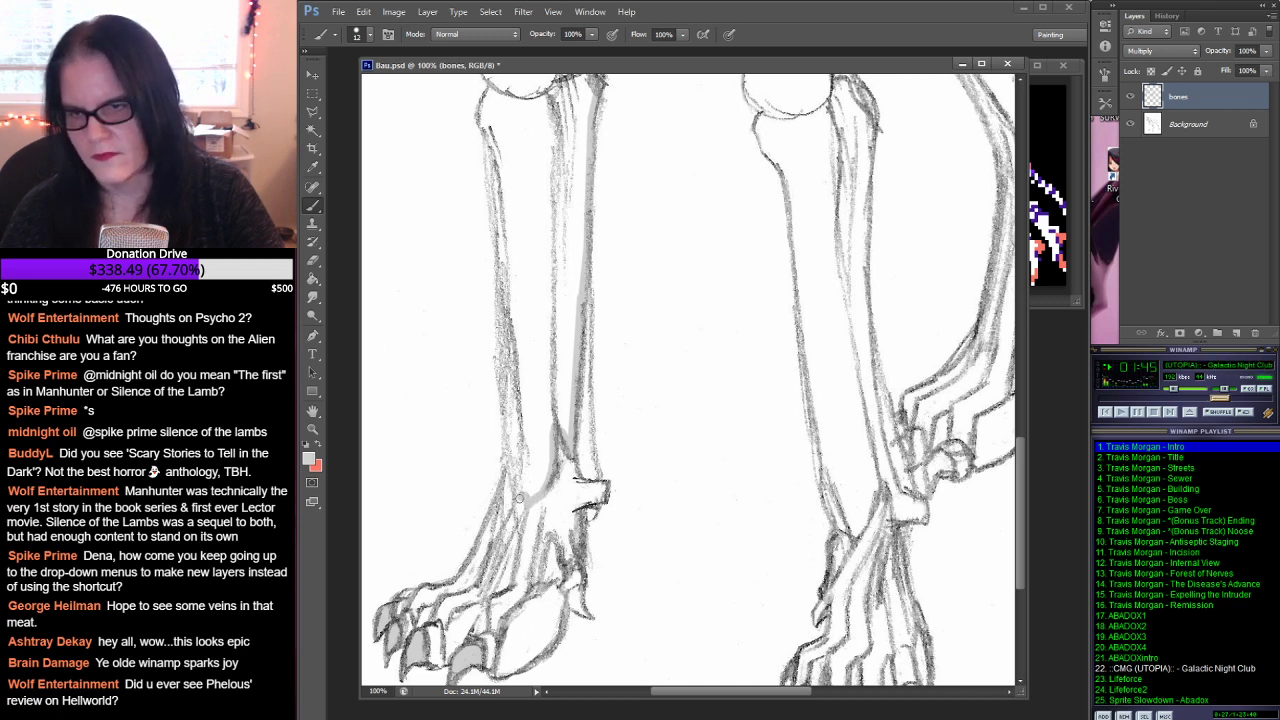
{"action": "left_click_drag", "start_coordinate": [519, 497], "coordinate": [504, 469]}
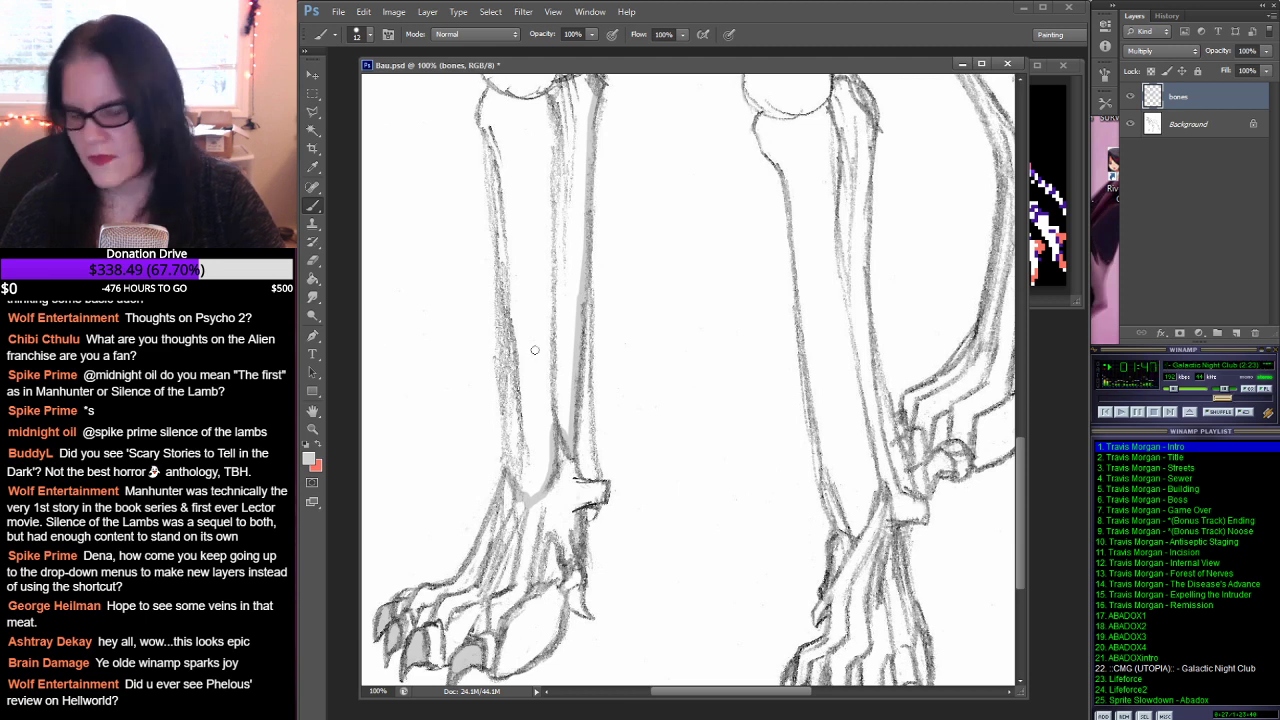
{"action": "left_click", "coordinate": [502, 272], "text": "shift"}
{"action": "left_click", "coordinate": [494, 168], "text": "shift"}
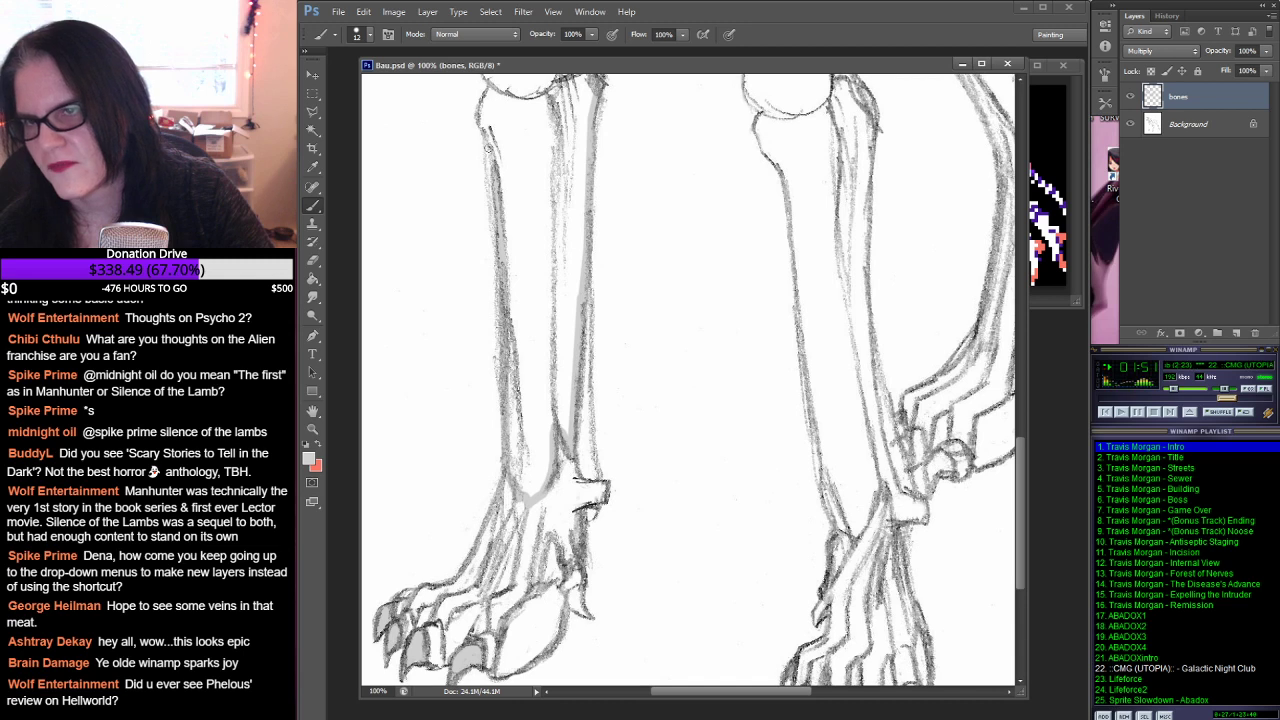
{"action": "left_click", "coordinate": [484, 129], "text": "shift"}
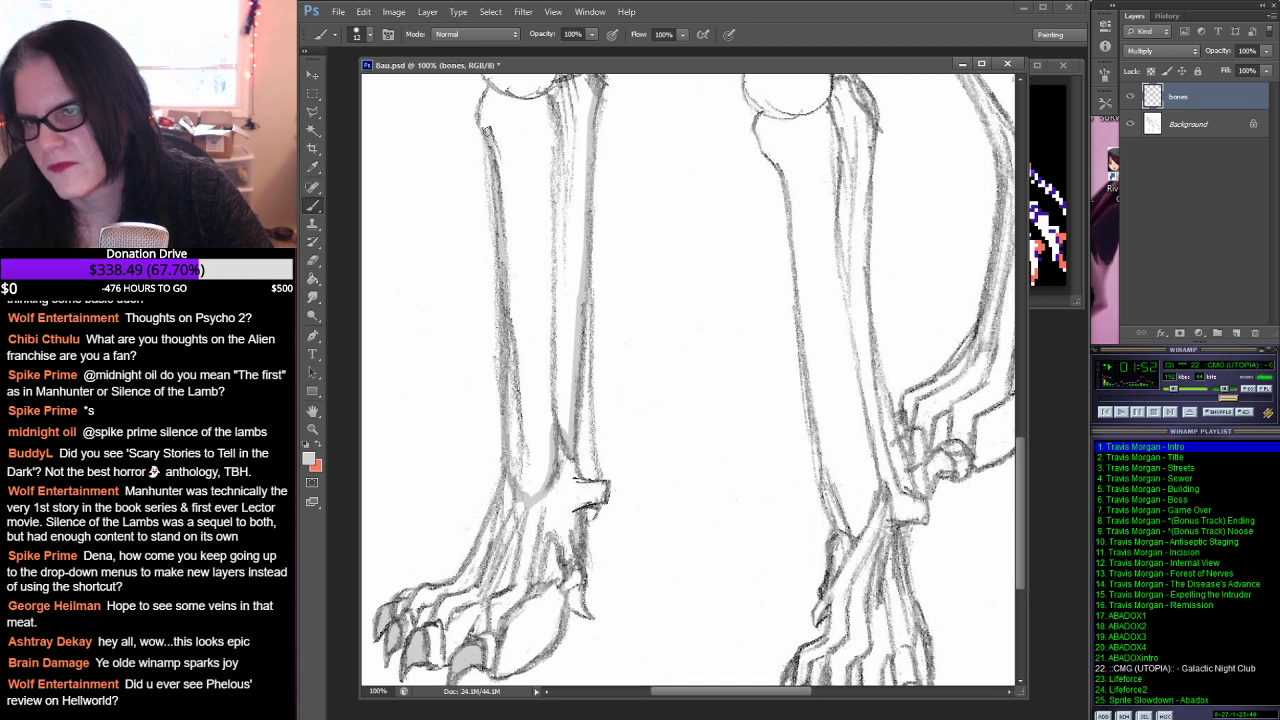
{"action": "left_click", "coordinate": [485, 93], "text": "shift"}
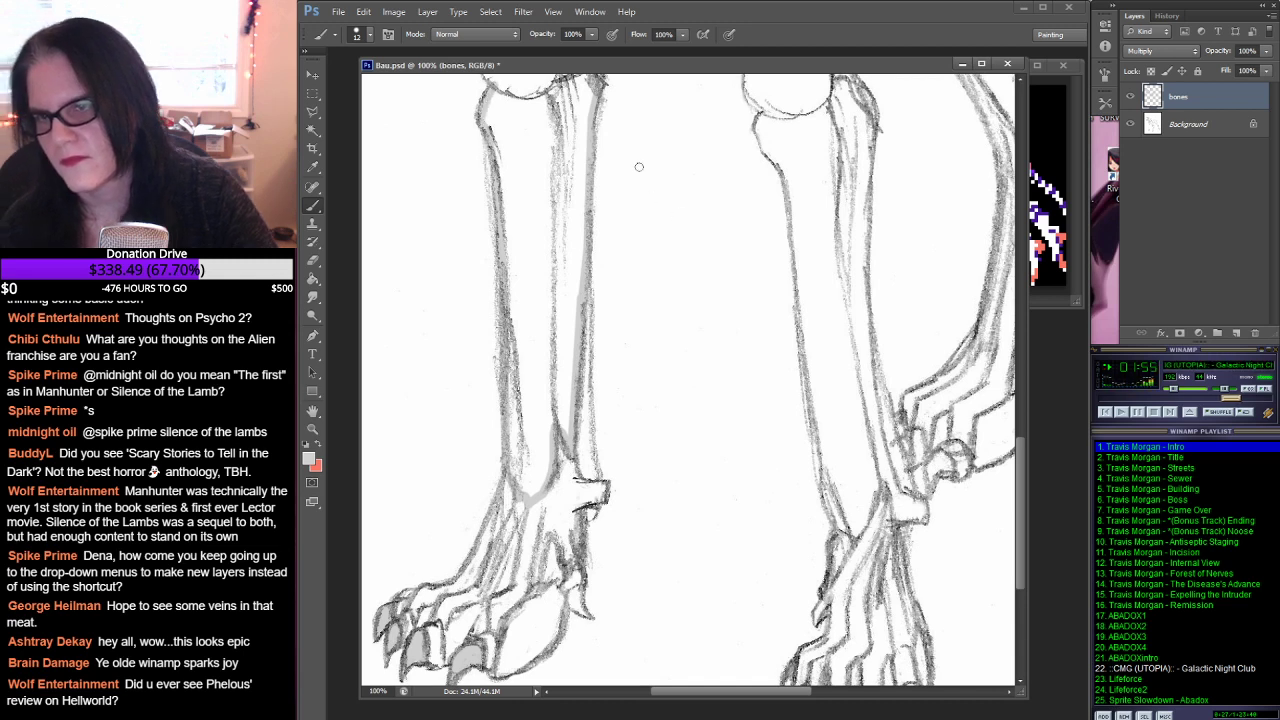
{"action": "left_click_drag", "start_coordinate": [639, 167], "coordinate": [677, 463]}
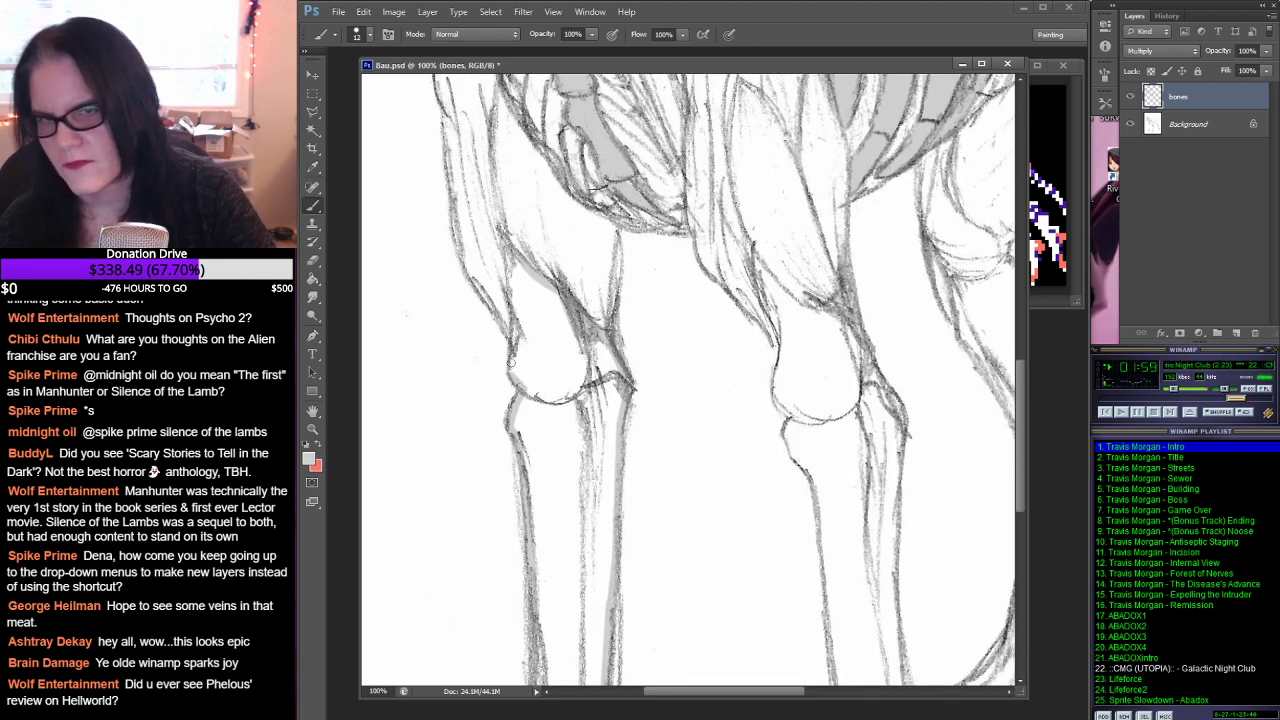
{"action": "left_click_drag", "start_coordinate": [513, 360], "coordinate": [507, 256]}
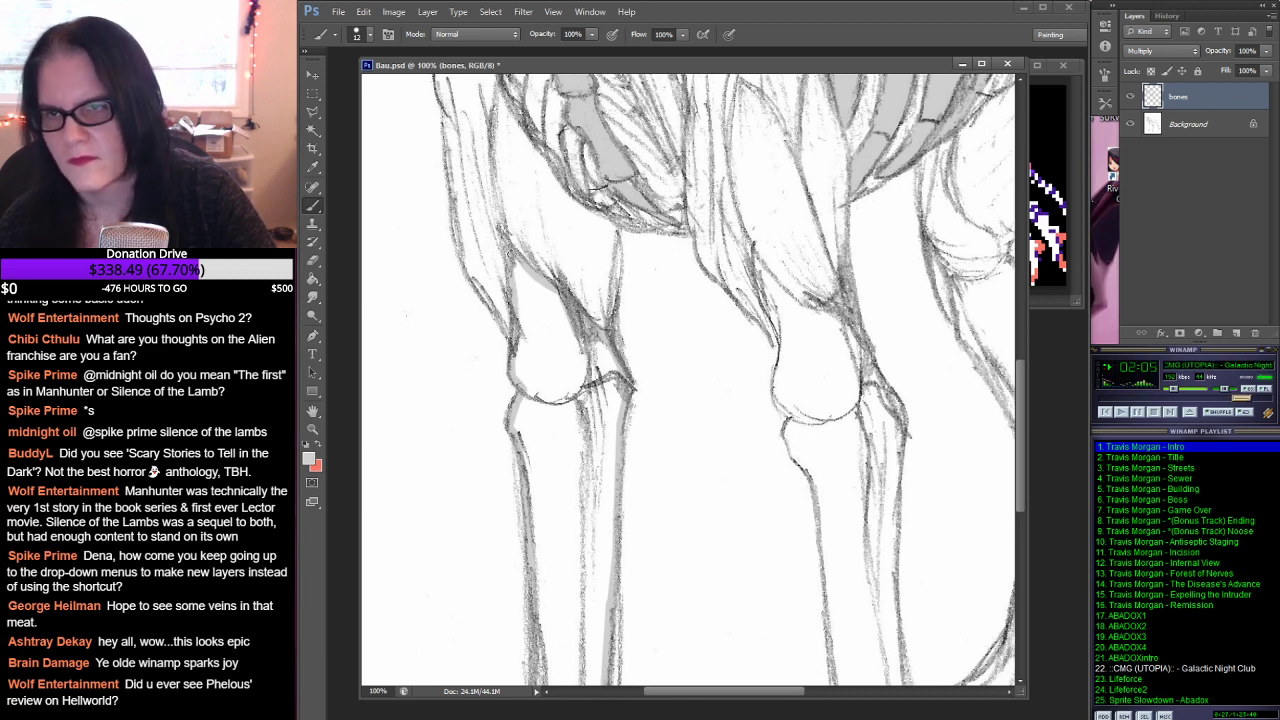
Step: Switch the bones layer to Normal blending and set the brush size to 38 px
{"action": "left_click", "coordinate": [1195, 51]}
{"action": "left_click", "coordinate": [1178, 67]}
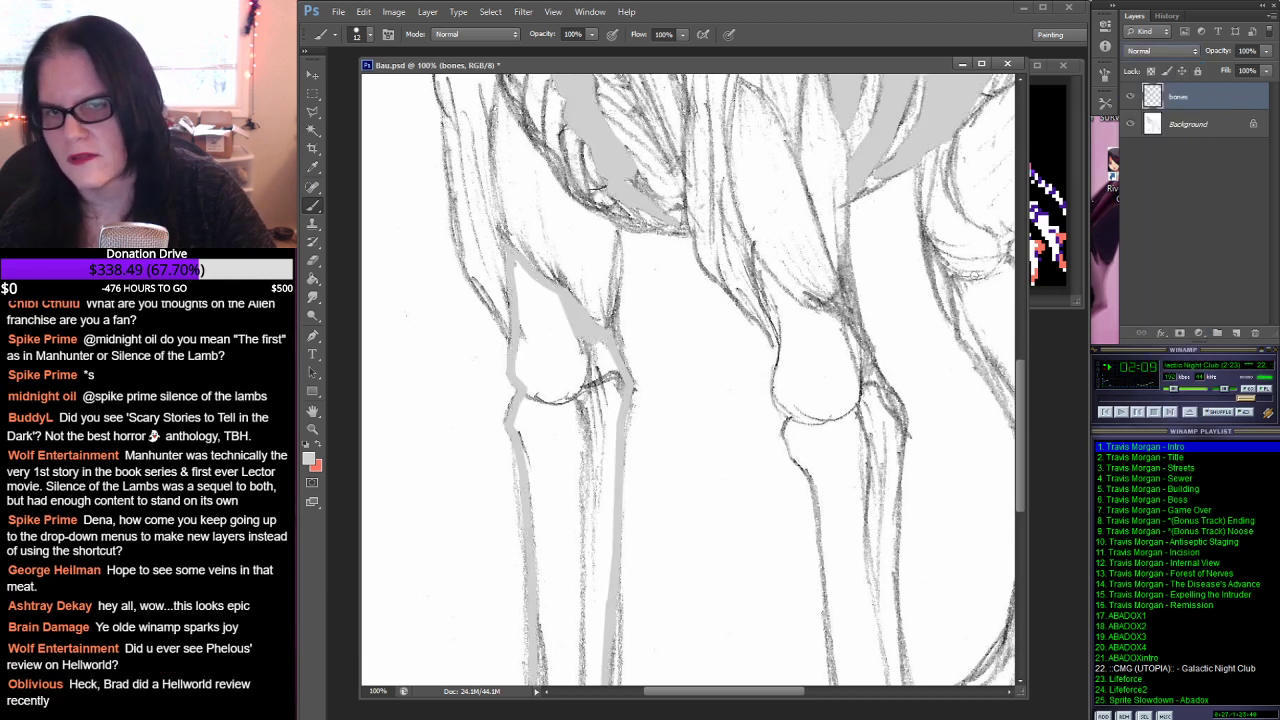
{"action": "left_click_drag", "start_coordinate": [1019, 372], "coordinate": [1013, 425]}
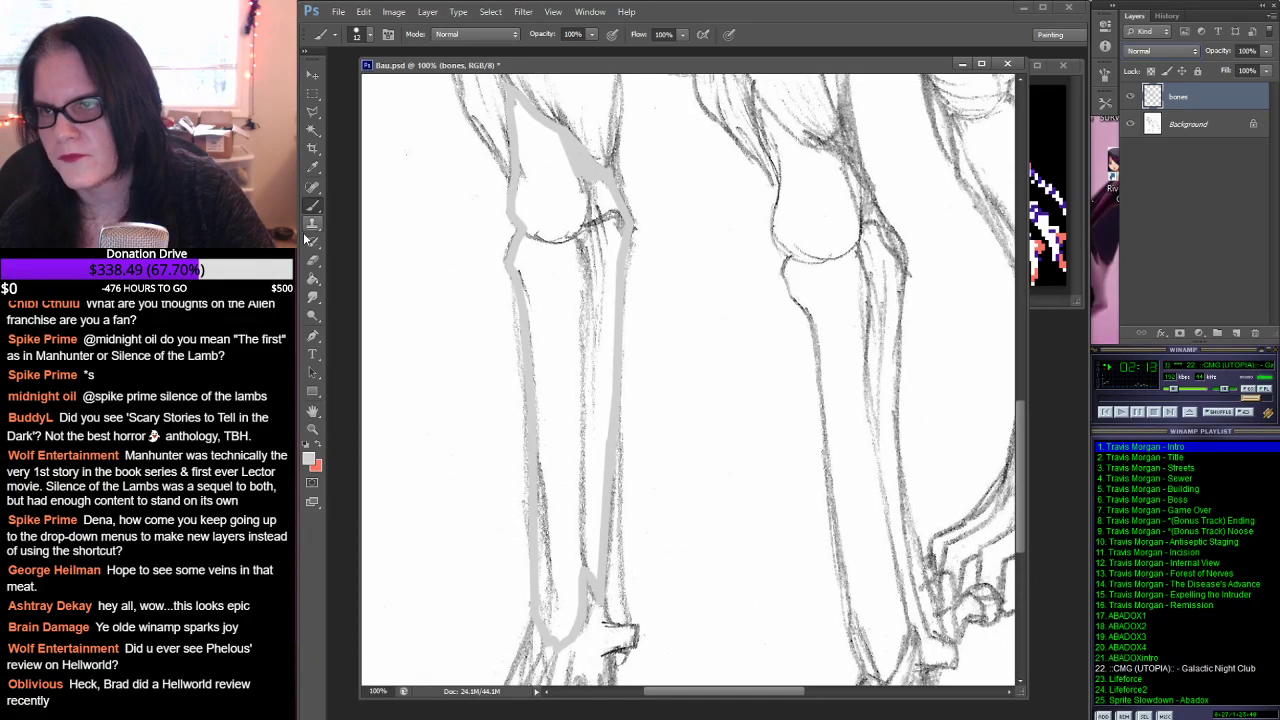
{"action": "left_click", "coordinate": [312, 260]}
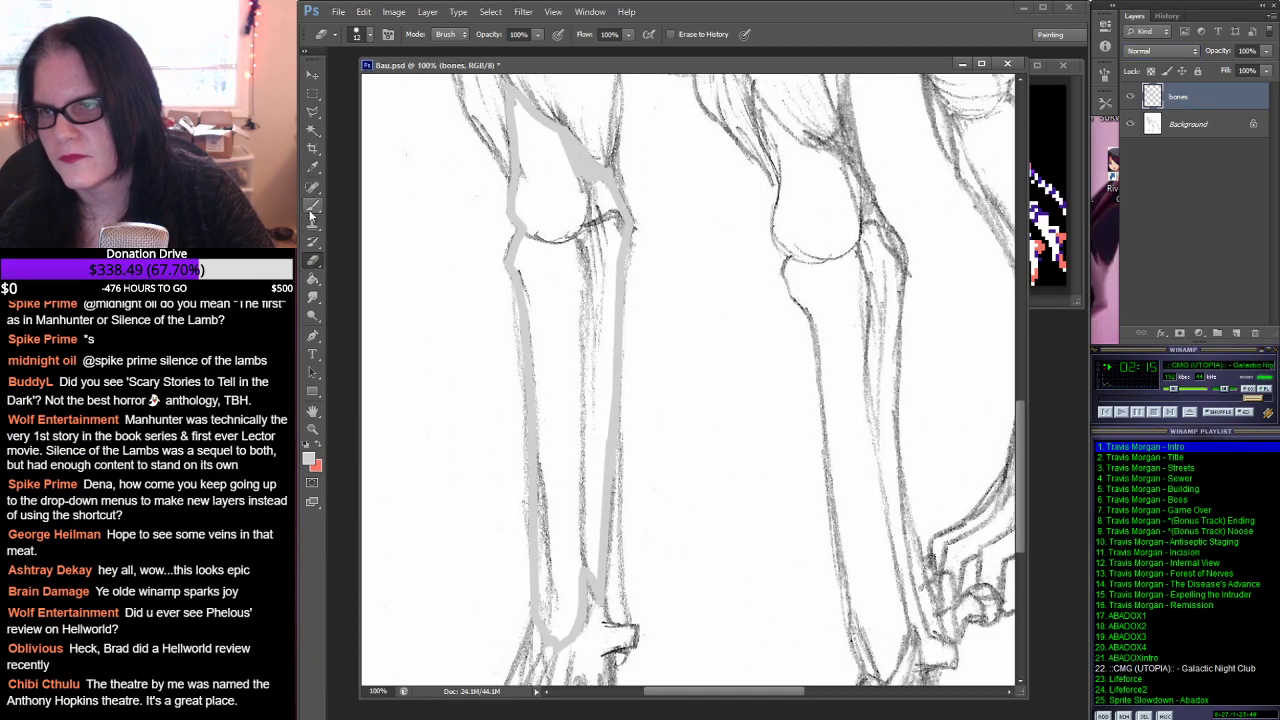
{"action": "left_click", "coordinate": [312, 205]}
{"action": "left_click", "coordinate": [370, 35]}
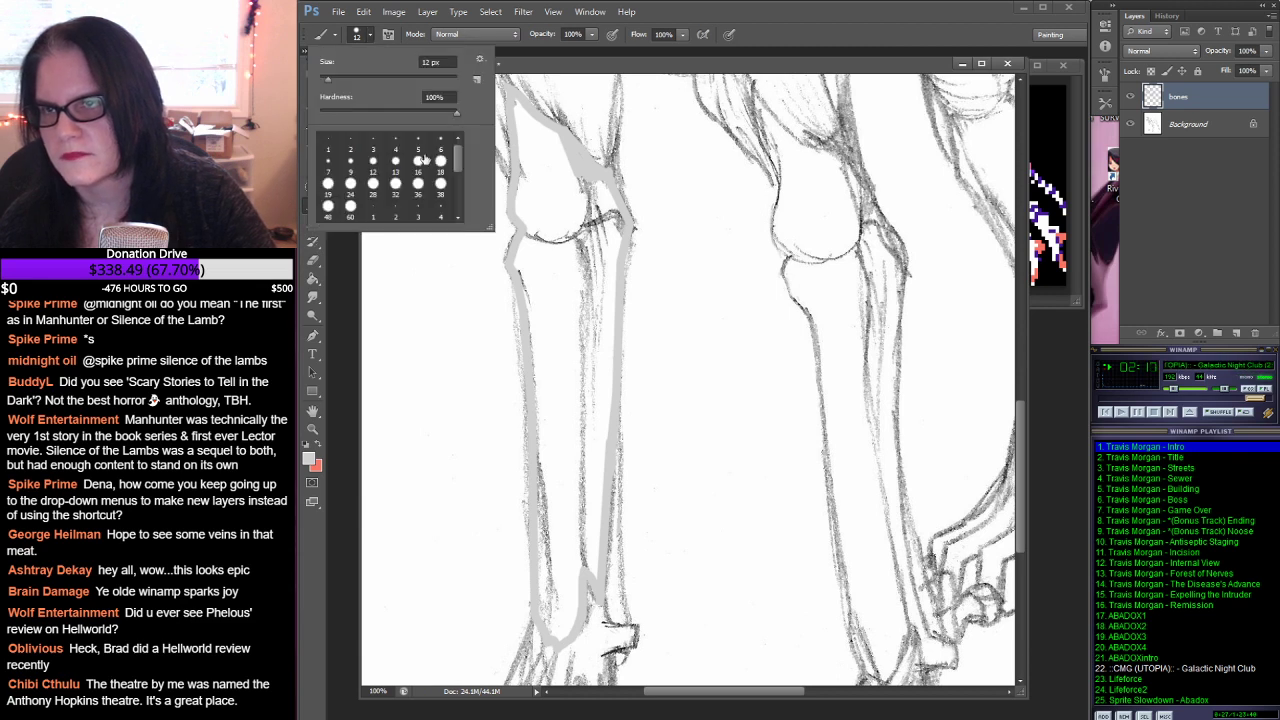
{"action": "left_click", "coordinate": [440, 190]}
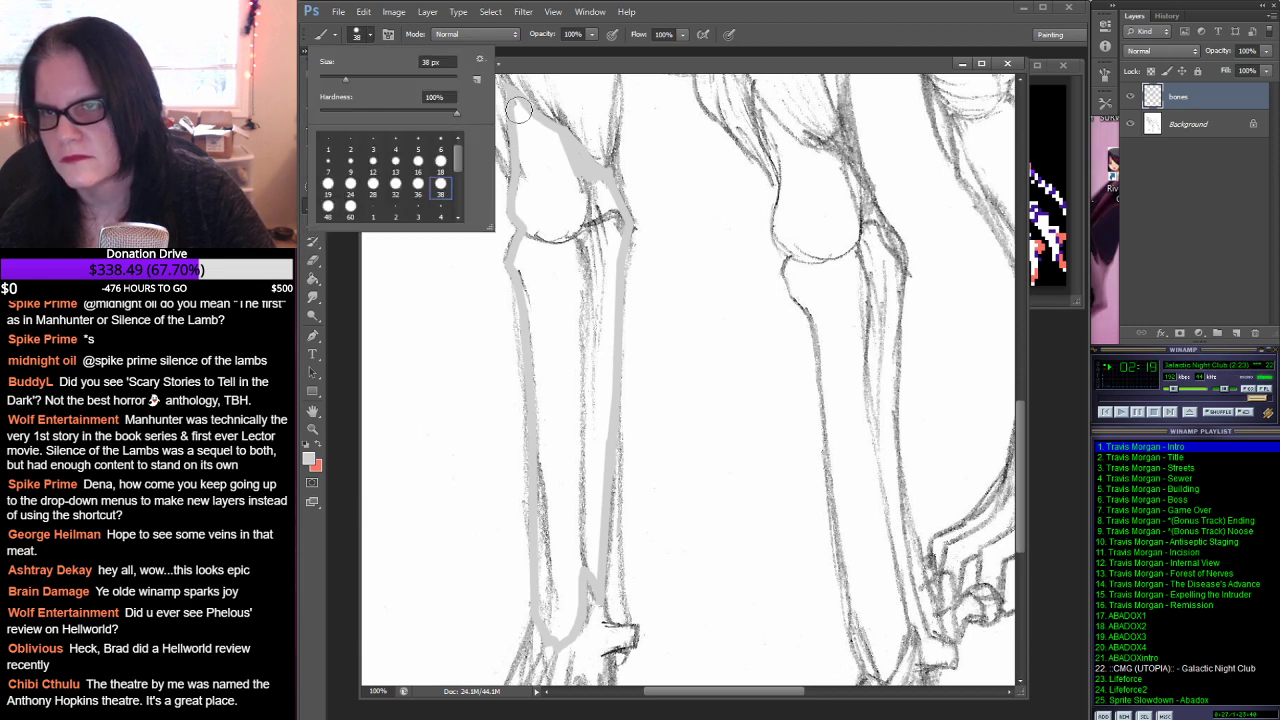
Step: Fill the interior of the first foreleg's grey outline solidly, from the upper bone down to the paw
{"action": "mouse_move", "coordinate": [518, 110]}
{"action": "left_mouse_down"}
{"action": "mouse_move", "coordinate": [613, 216]}
{"action": "mouse_move", "coordinate": [607, 302]}
{"action": "left_mouse_up"}
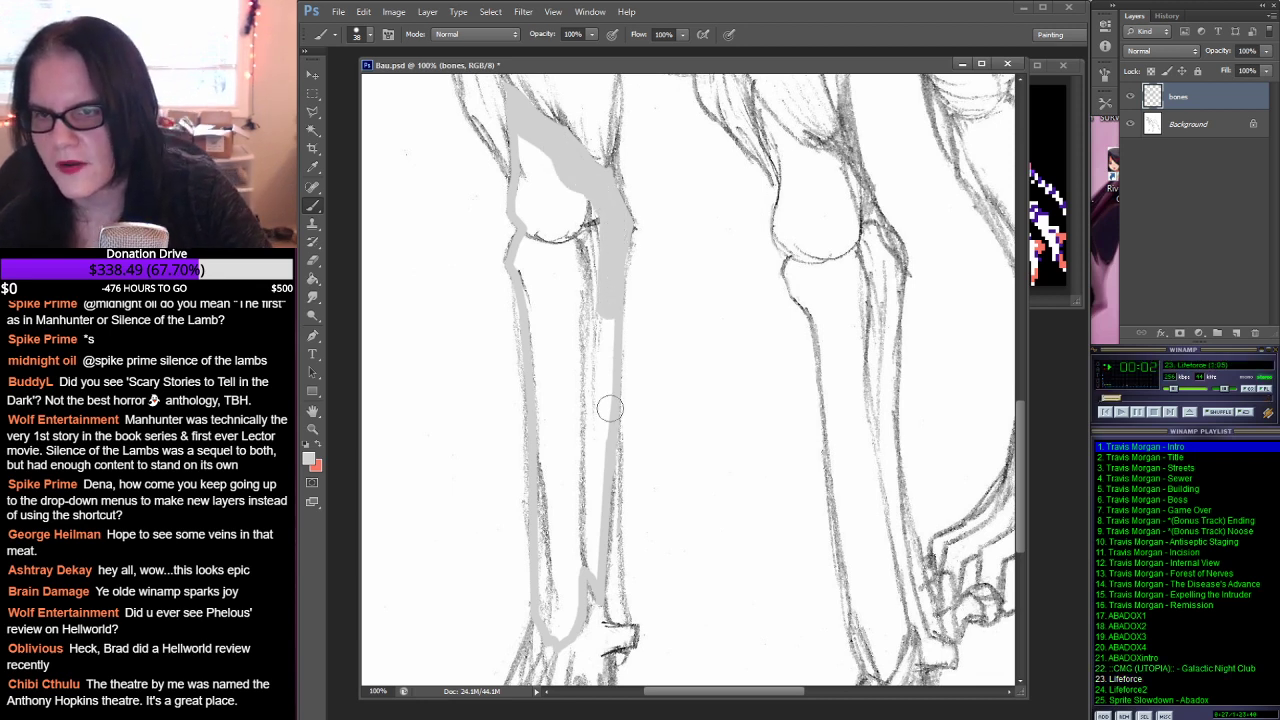
{"action": "left_click_drag", "start_coordinate": [1178, 390], "coordinate": [1192, 395]}
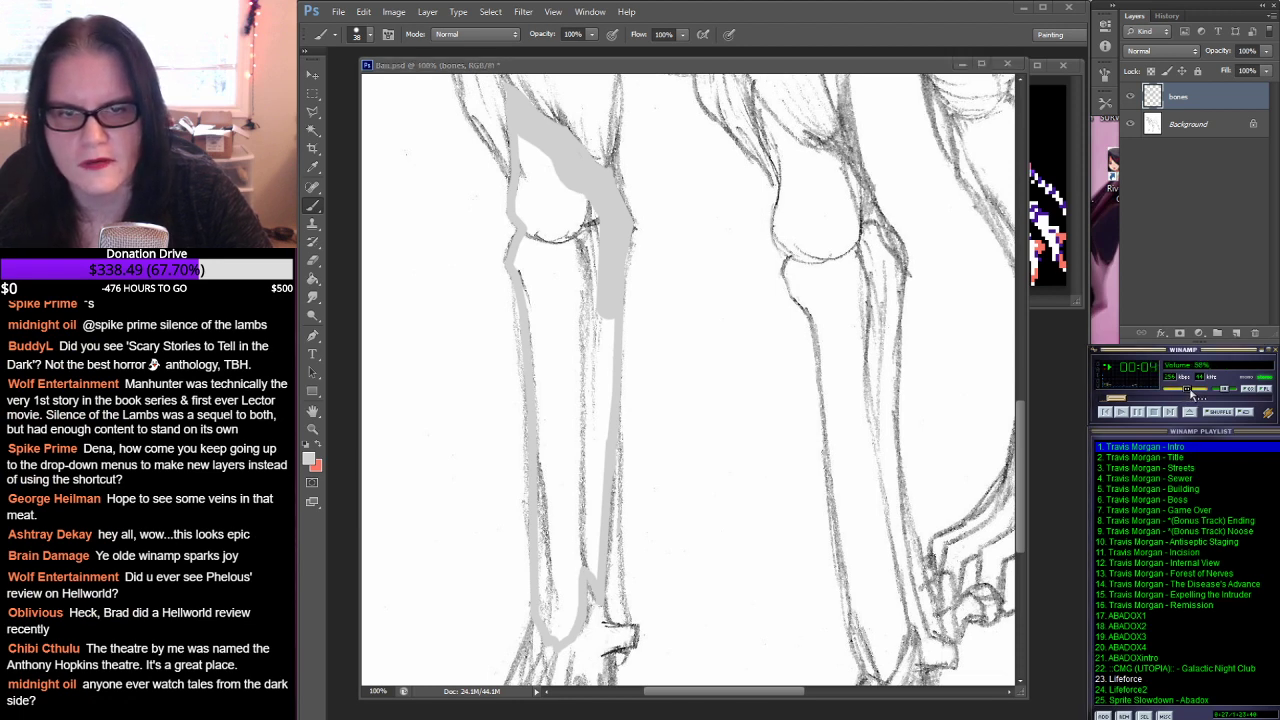
{"action": "left_click", "coordinate": [607, 309]}
{"action": "mouse_move", "coordinate": [607, 309]}
{"action": "left_mouse_down"}
{"action": "mouse_move", "coordinate": [589, 568]}
{"action": "mouse_move", "coordinate": [575, 563]}
{"action": "mouse_move", "coordinate": [557, 633]}
{"action": "mouse_move", "coordinate": [545, 590]}
{"action": "left_mouse_up"}
{"action": "mouse_move", "coordinate": [542, 402]}
{"action": "left_mouse_down"}
{"action": "mouse_move", "coordinate": [544, 299]}
{"action": "mouse_move", "coordinate": [522, 264]}
{"action": "mouse_move", "coordinate": [532, 242]}
{"action": "mouse_move", "coordinate": [511, 131]}
{"action": "mouse_move", "coordinate": [590, 218]}
{"action": "mouse_move", "coordinate": [601, 268]}
{"action": "mouse_move", "coordinate": [572, 567]}
{"action": "mouse_move", "coordinate": [590, 239]}
{"action": "mouse_move", "coordinate": [564, 205]}
{"action": "mouse_move", "coordinate": [567, 540]}
{"action": "mouse_move", "coordinate": [533, 260]}
{"action": "mouse_move", "coordinate": [542, 175]}
{"action": "mouse_move", "coordinate": [540, 294]}
{"action": "left_mouse_up"}
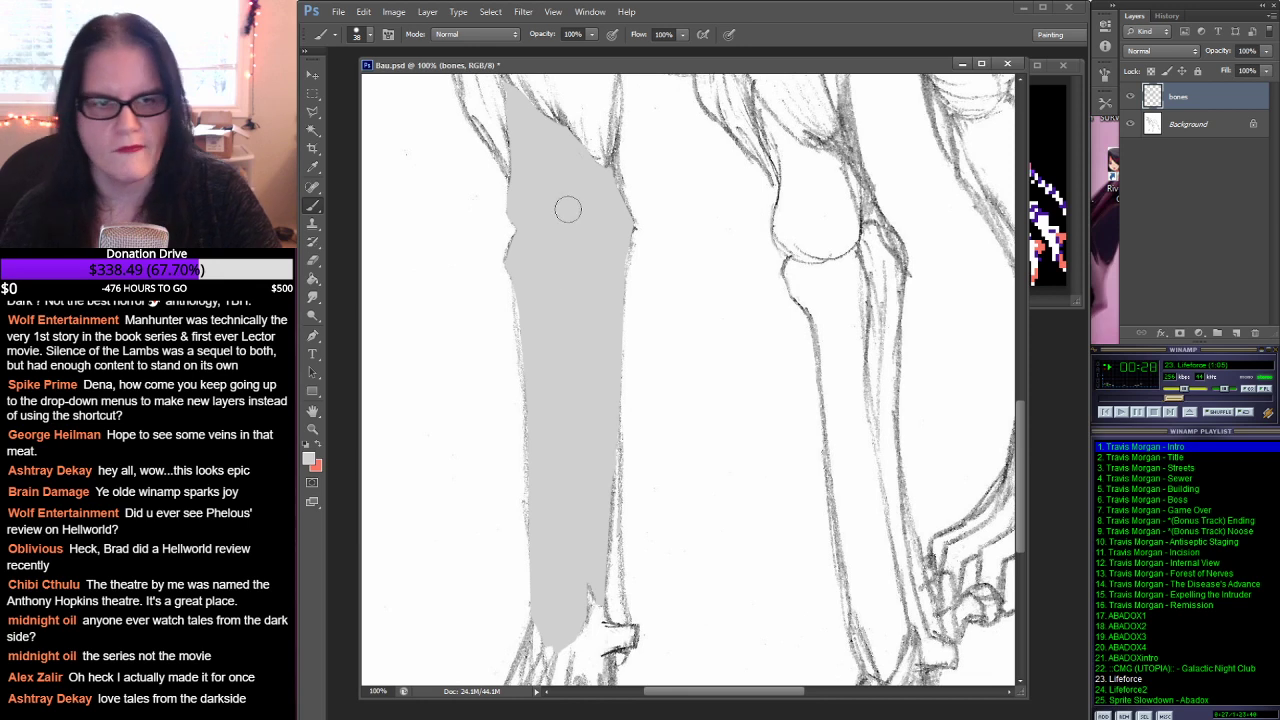
Step: Return the bones layer to Multiply and paint light grey down the front edge of the second foreleg's upper bone past the knee joint
{"action": "left_click_drag", "start_coordinate": [649, 275], "coordinate": [663, 123]}
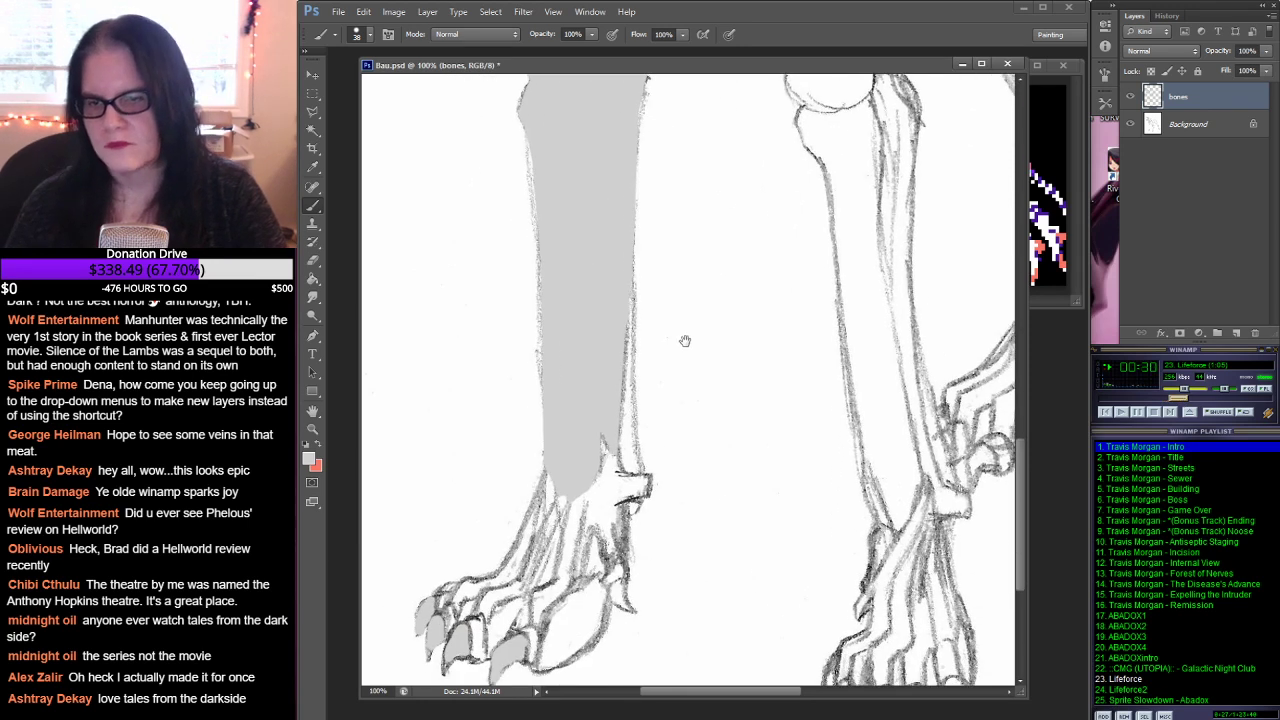
{"action": "left_click_drag", "start_coordinate": [683, 340], "coordinate": [688, 247]}
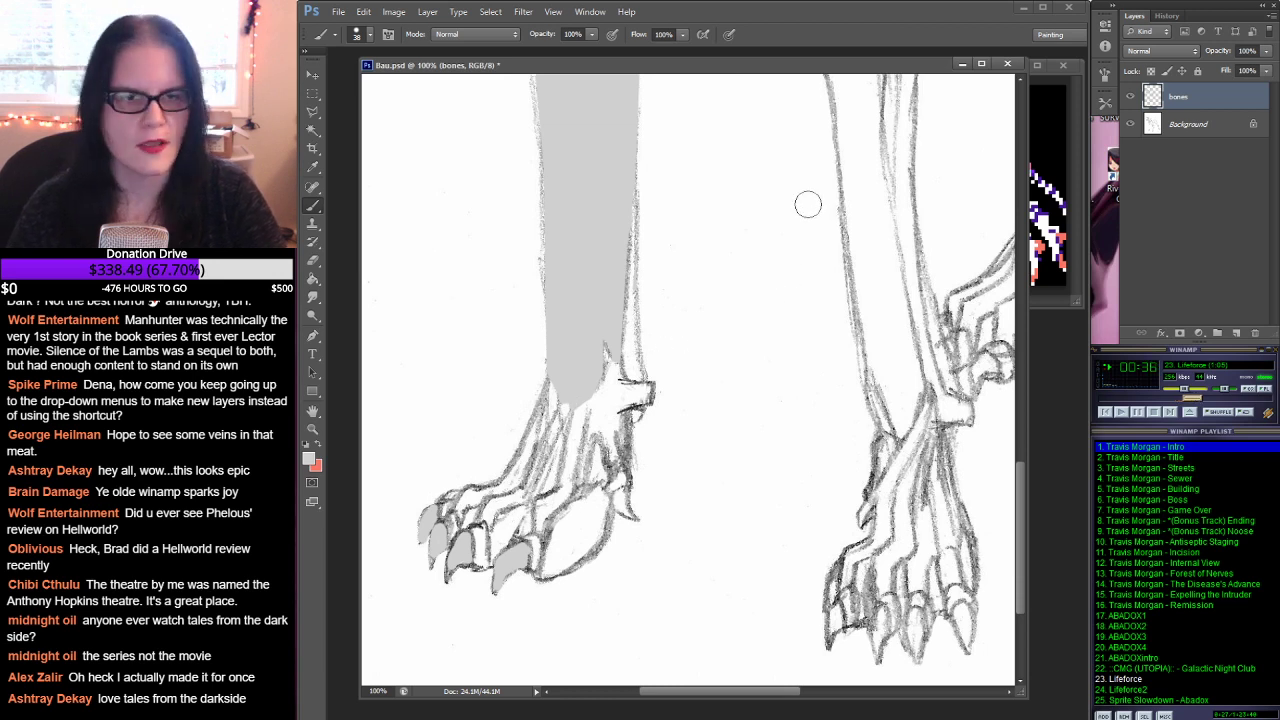
{"action": "left_click_drag", "start_coordinate": [857, 223], "coordinate": [695, 231]}
{"action": "left_click_drag", "start_coordinate": [799, 156], "coordinate": [780, 466]}
{"action": "left_click_drag", "start_coordinate": [740, 225], "coordinate": [759, 383]}
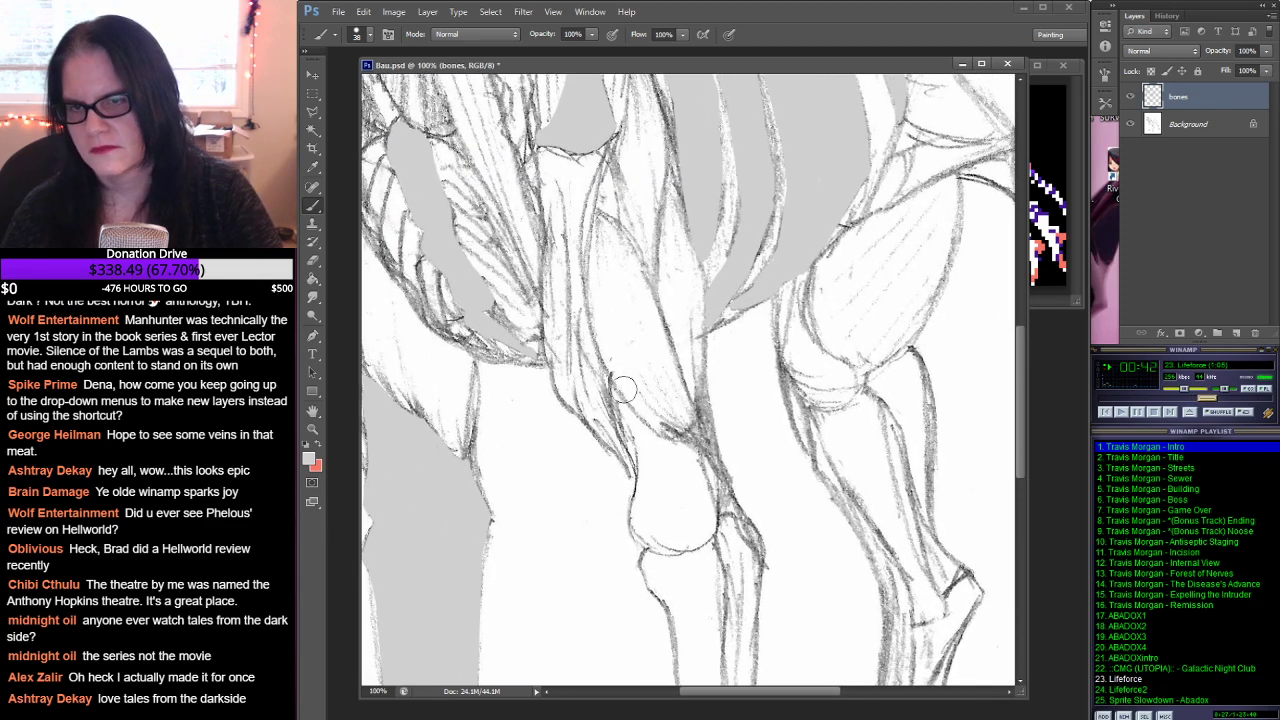
{"action": "left_click", "coordinate": [1188, 51]}
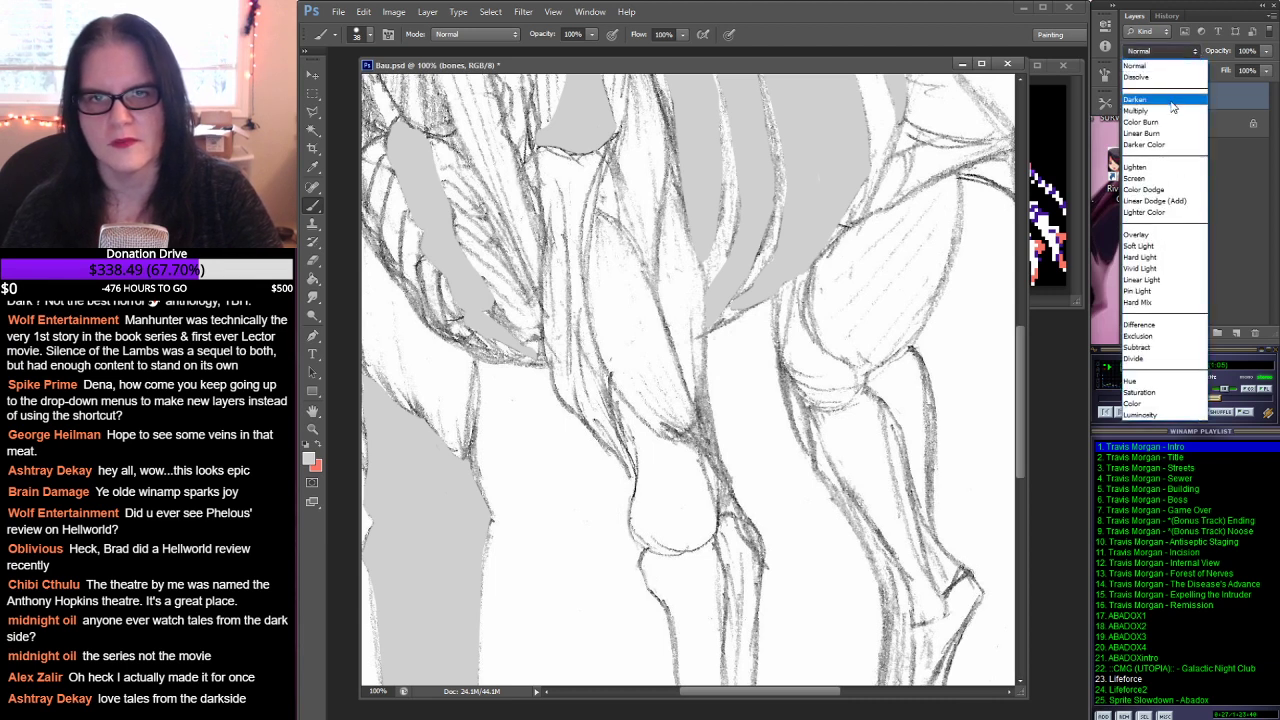
{"action": "left_click", "coordinate": [1171, 111]}
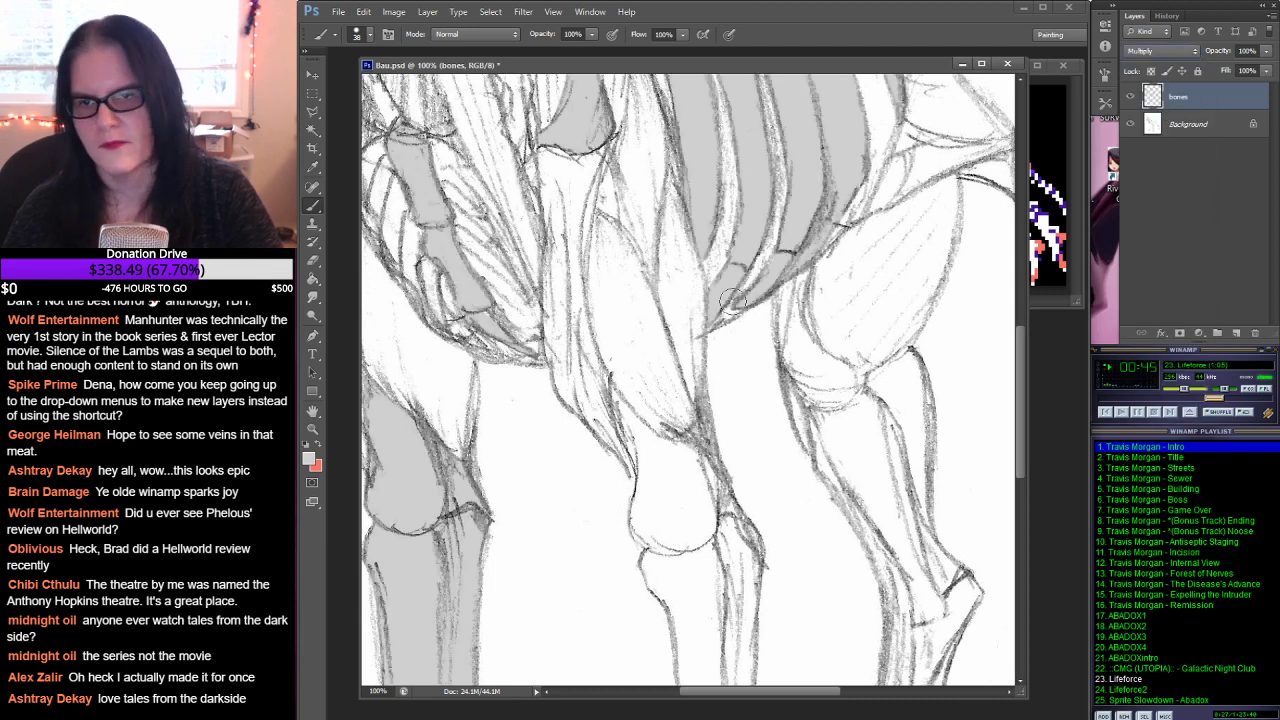
{"action": "left_click", "coordinate": [622, 395]}
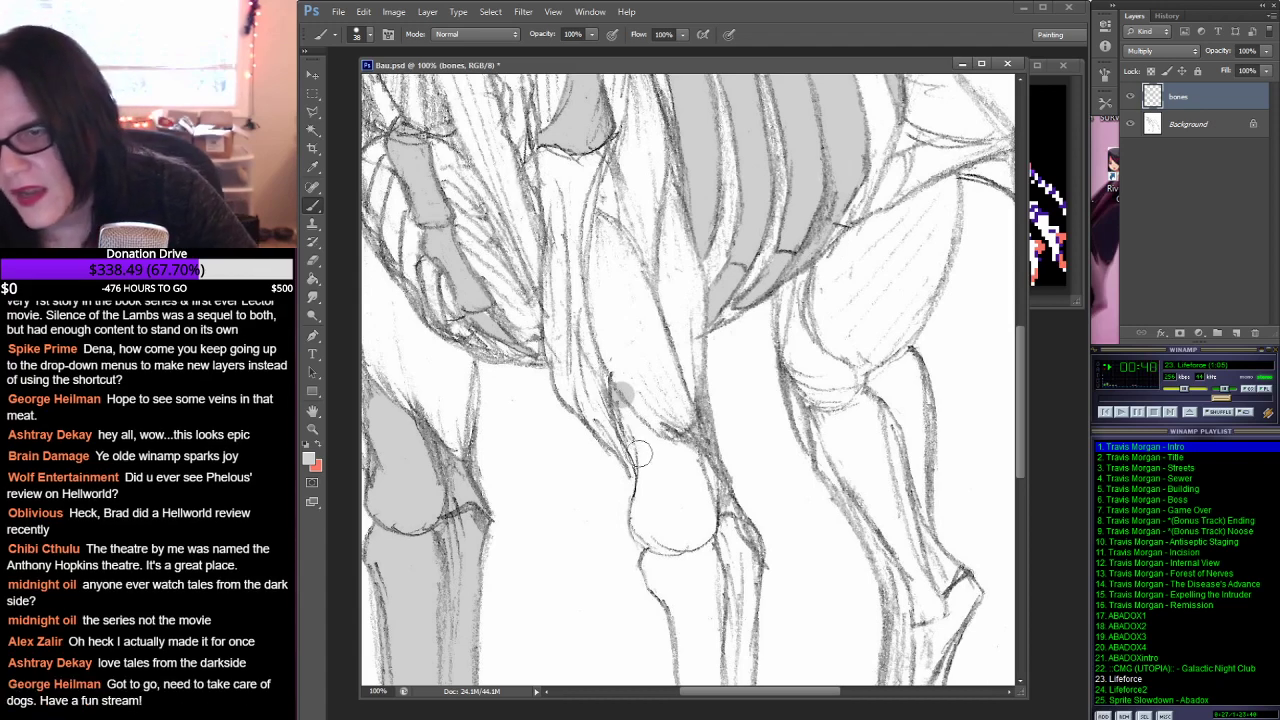
{"action": "mouse_move", "coordinate": [640, 451]}
{"action": "left_mouse_down"}
{"action": "mouse_move", "coordinate": [651, 471]}
{"action": "mouse_move", "coordinate": [640, 535]}
{"action": "mouse_move", "coordinate": [658, 550]}
{"action": "mouse_move", "coordinate": [658, 585]}
{"action": "left_mouse_up"}
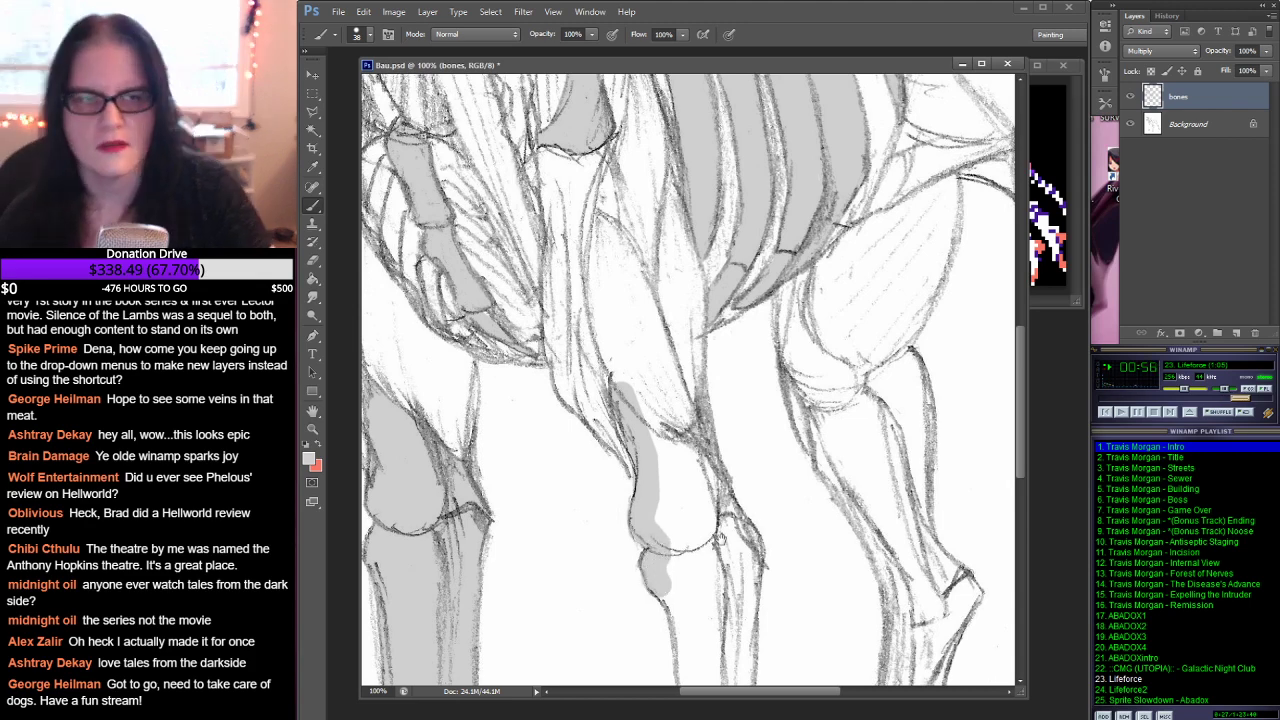
Step: Paint light grey under the second foreleg's muscle, across the joint and down the rear edge to the lower end above the paw
{"action": "left_click_drag", "start_coordinate": [700, 548], "coordinate": [640, 293]}
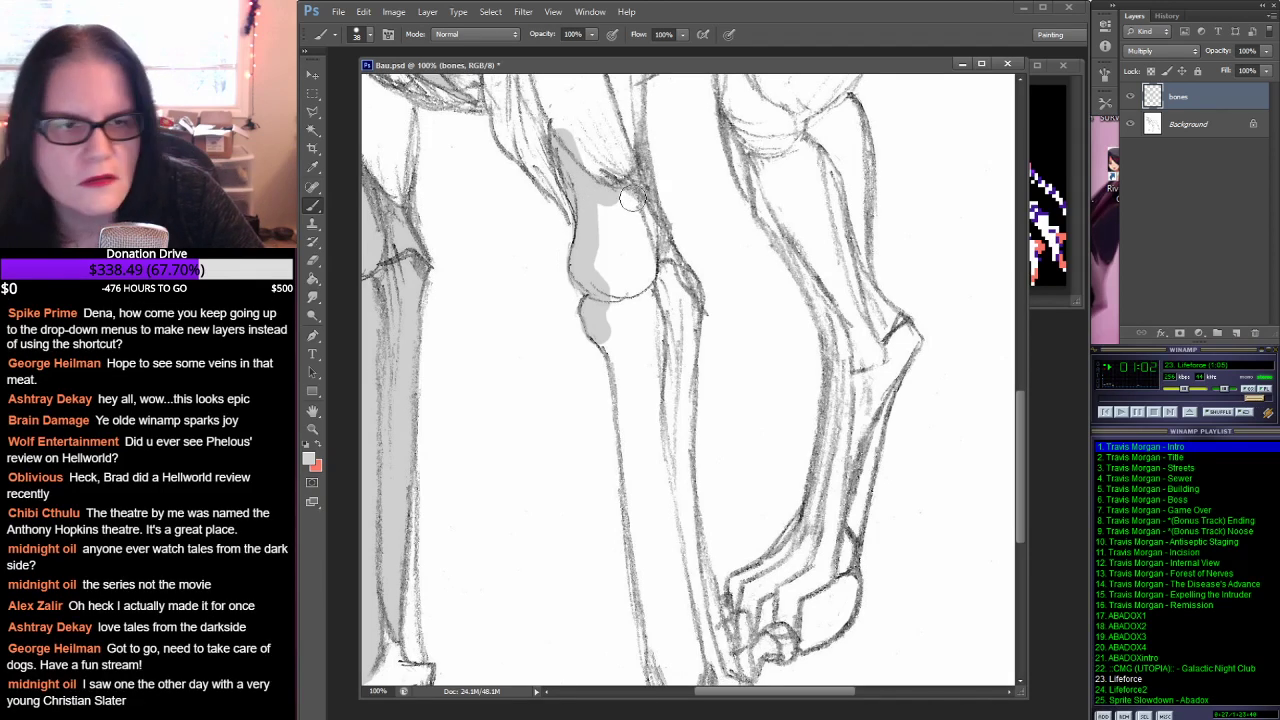
{"action": "left_click_drag", "start_coordinate": [610, 198], "coordinate": [640, 192]}
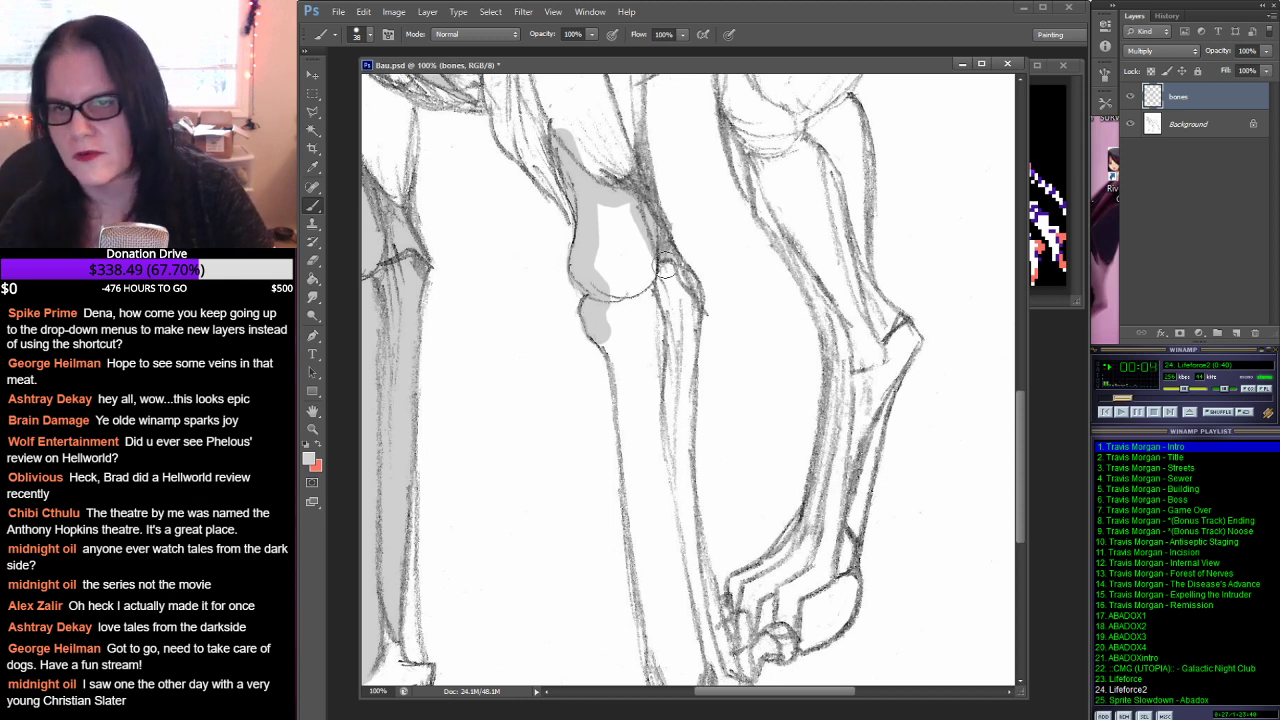
{"action": "left_click_drag", "start_coordinate": [666, 257], "coordinate": [688, 314]}
{"action": "left_click_drag", "start_coordinate": [679, 380], "coordinate": [674, 420]}
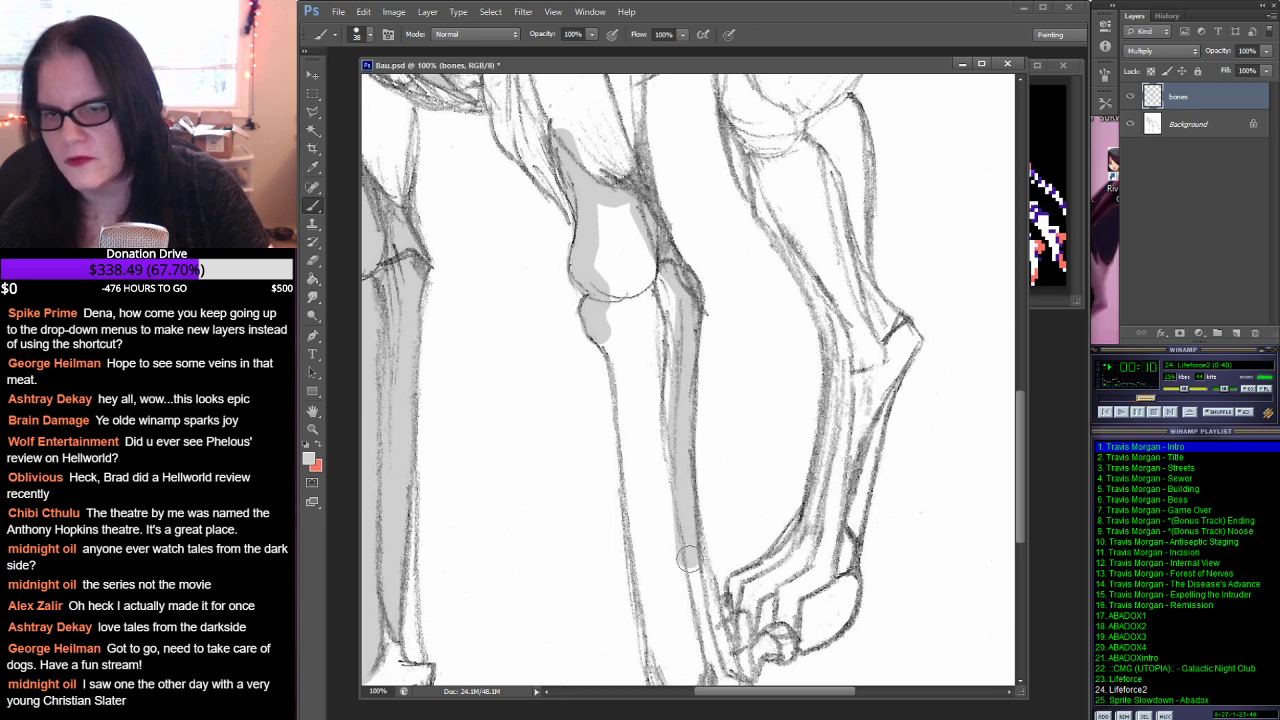
{"action": "left_click_drag", "start_coordinate": [740, 500], "coordinate": [792, 238]}
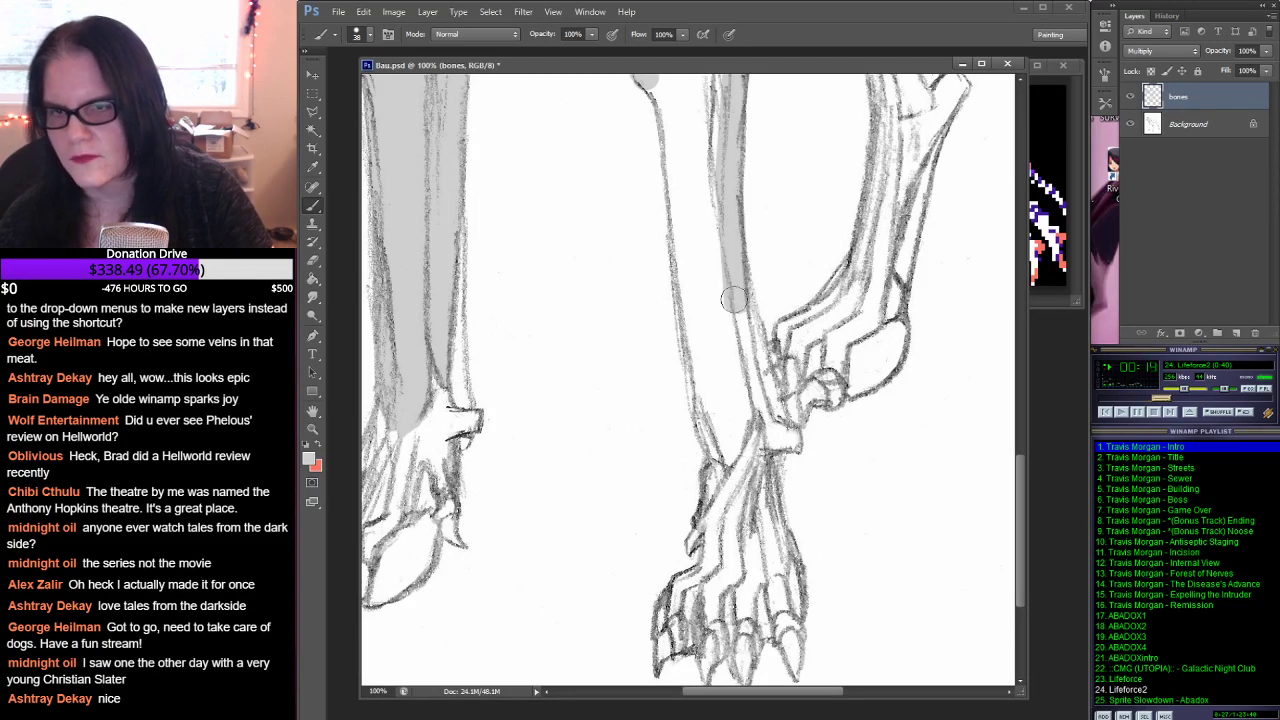
{"action": "mouse_move", "coordinate": [733, 300]}
{"action": "left_mouse_down"}
{"action": "mouse_move", "coordinate": [754, 401]}
{"action": "mouse_move", "coordinate": [731, 451]}
{"action": "left_mouse_up"}
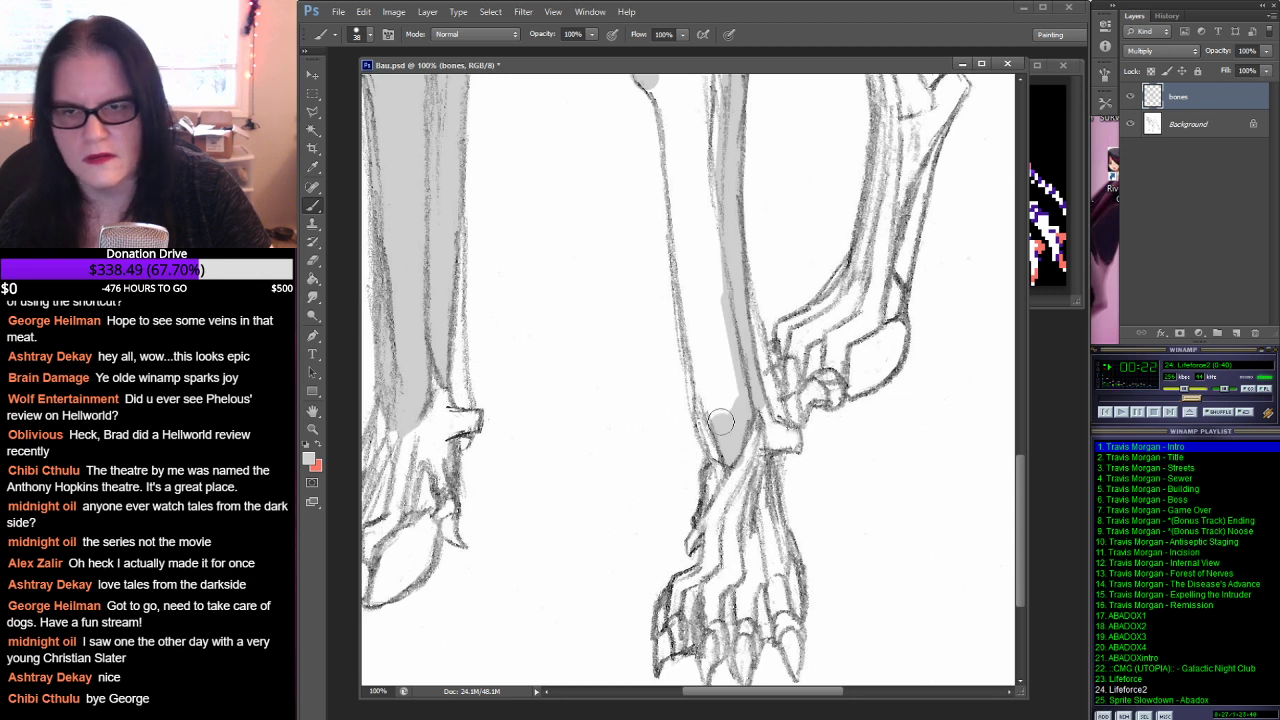
Step: Paint a light grey strip up the second foreleg's front edge from above the paw to the knee joint
{"action": "left_click_drag", "start_coordinate": [720, 422], "coordinate": [705, 386]}
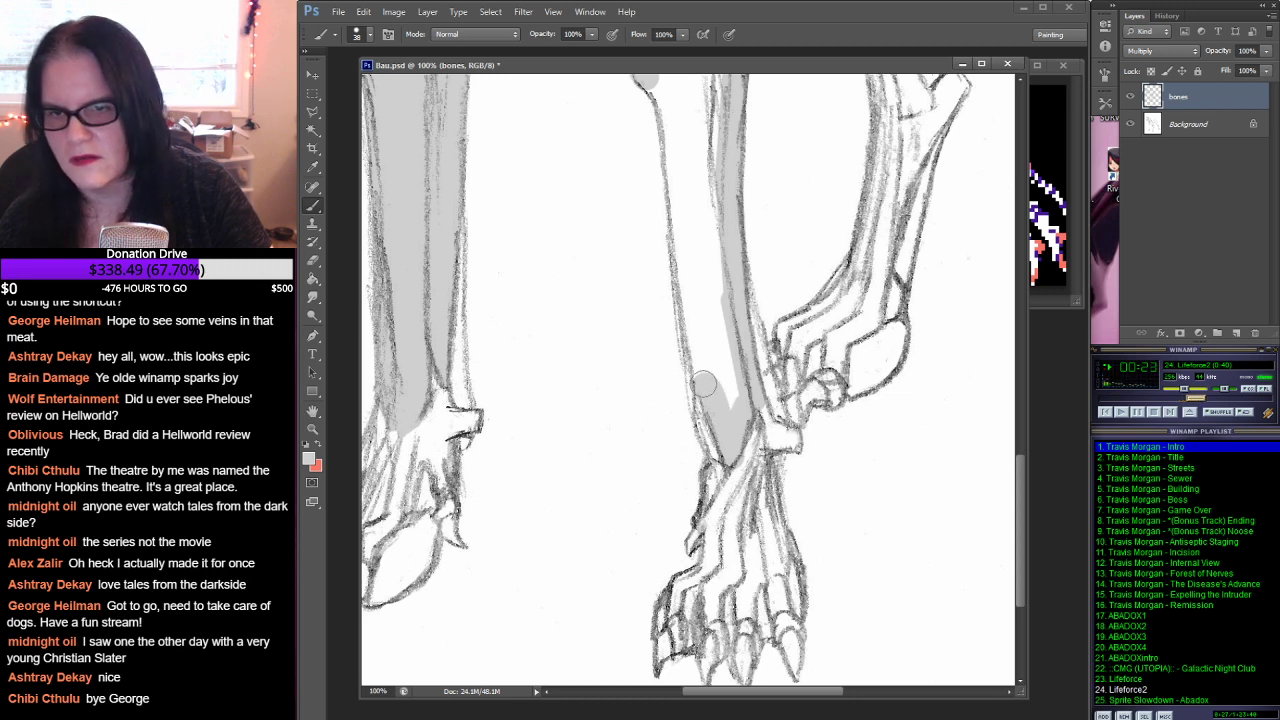
{"action": "left_click", "coordinate": [687, 282], "text": "shift"}
{"action": "left_click", "coordinate": [674, 130], "text": "shift"}
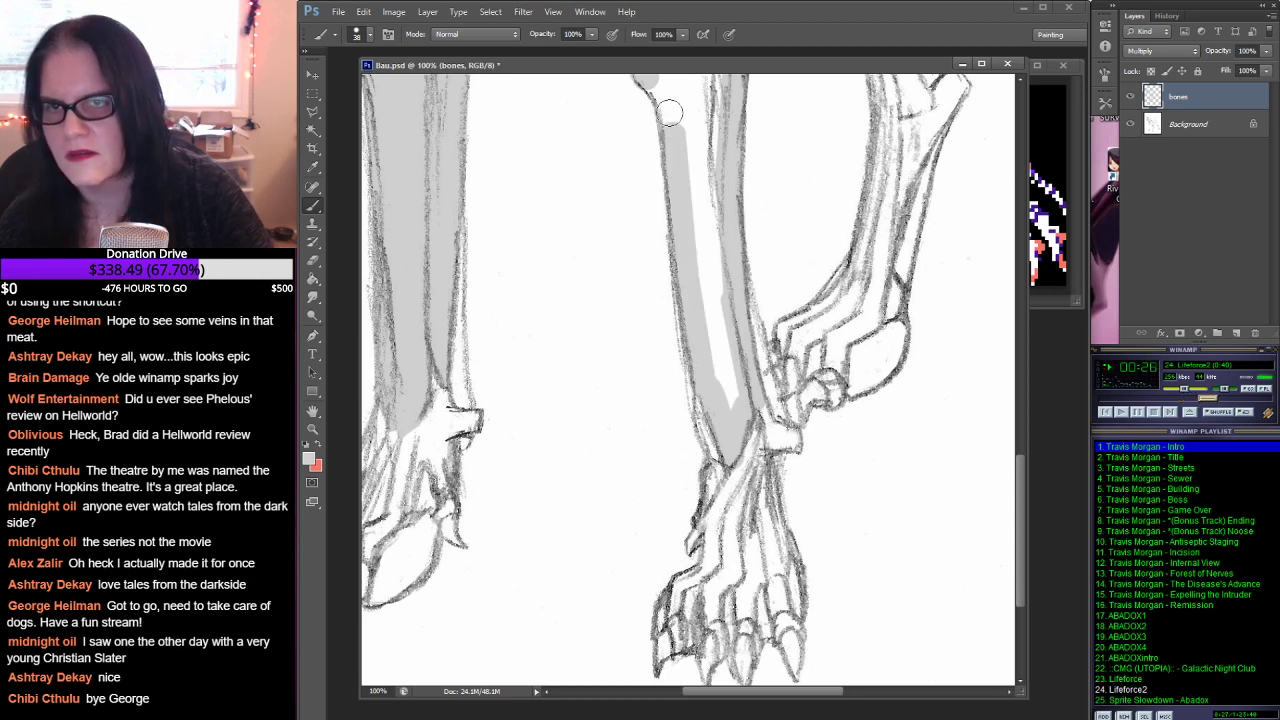
{"action": "left_click_drag", "start_coordinate": [669, 112], "coordinate": [662, 94]}
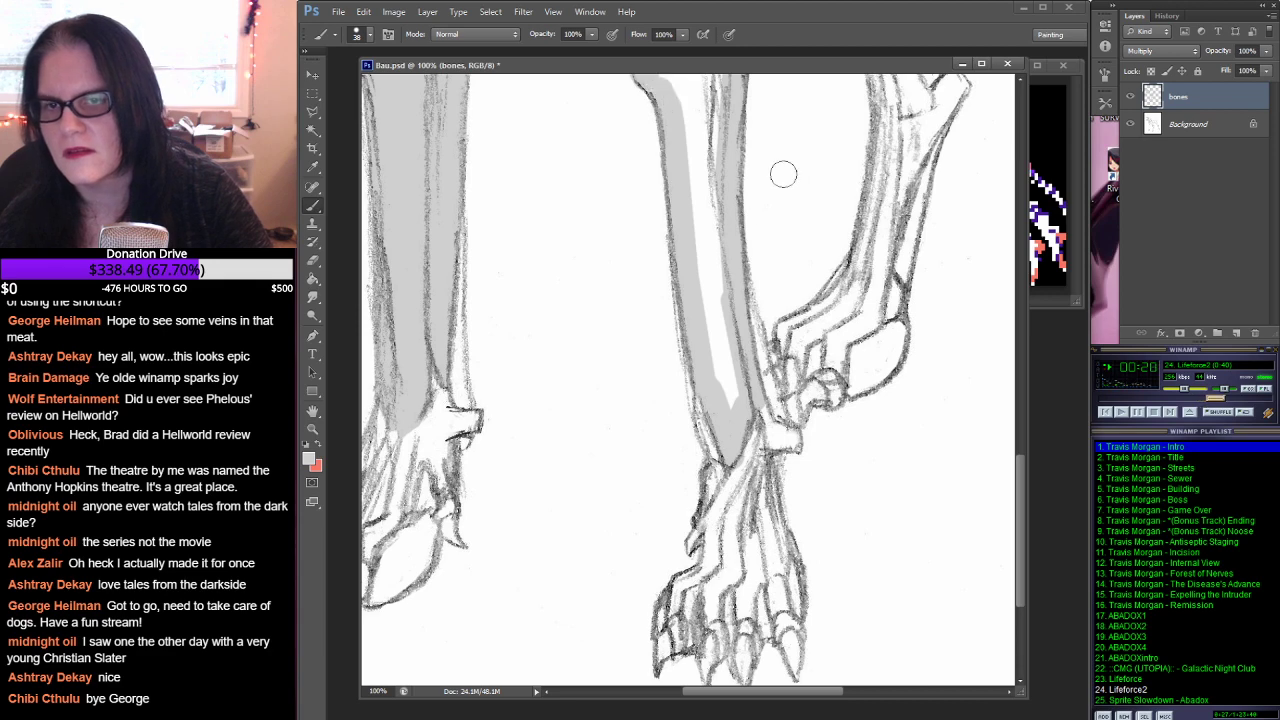
Step: Set the bones layer to Normal blending and fill the interior of the second foreleg's outline with light grey
{"action": "left_click_drag", "start_coordinate": [783, 174], "coordinate": [706, 374]}
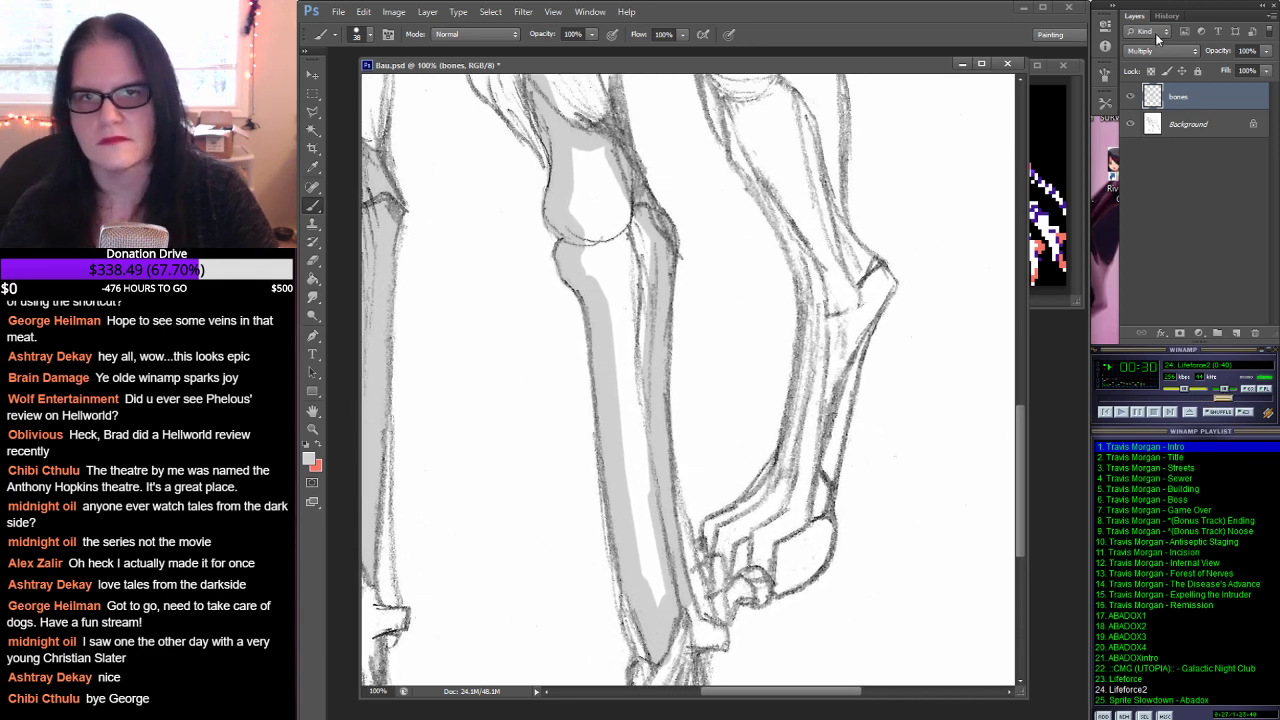
{"action": "left_click", "coordinate": [1196, 48]}
{"action": "left_click", "coordinate": [1165, 68]}
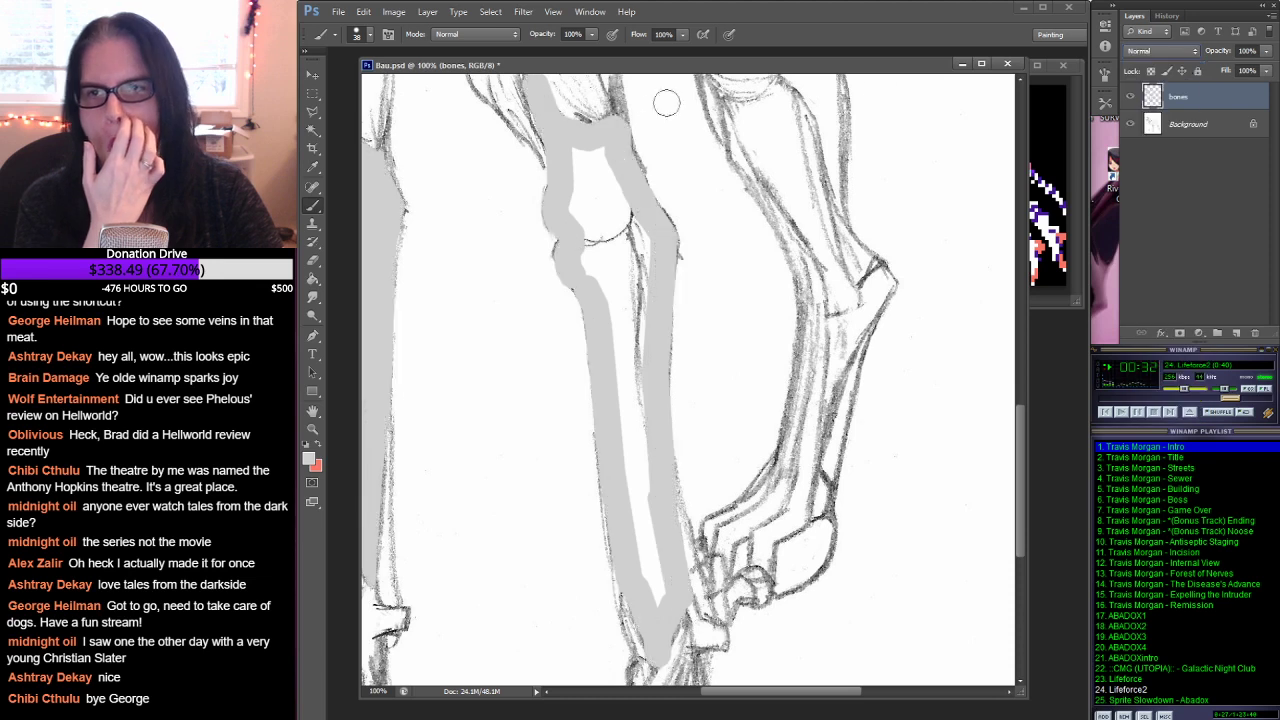
{"action": "mouse_move", "coordinate": [576, 140]}
{"action": "left_mouse_down"}
{"action": "mouse_move", "coordinate": [643, 241]}
{"action": "mouse_move", "coordinate": [632, 428]}
{"action": "mouse_move", "coordinate": [652, 464]}
{"action": "mouse_move", "coordinate": [642, 548]}
{"action": "mouse_move", "coordinate": [653, 605]}
{"action": "mouse_move", "coordinate": [631, 448]}
{"action": "mouse_move", "coordinate": [620, 465]}
{"action": "mouse_move", "coordinate": [642, 404]}
{"action": "mouse_move", "coordinate": [619, 407]}
{"action": "mouse_move", "coordinate": [622, 307]}
{"action": "mouse_move", "coordinate": [598, 275]}
{"action": "mouse_move", "coordinate": [605, 310]}
{"action": "mouse_move", "coordinate": [595, 282]}
{"action": "mouse_move", "coordinate": [577, 168]}
{"action": "left_mouse_up"}
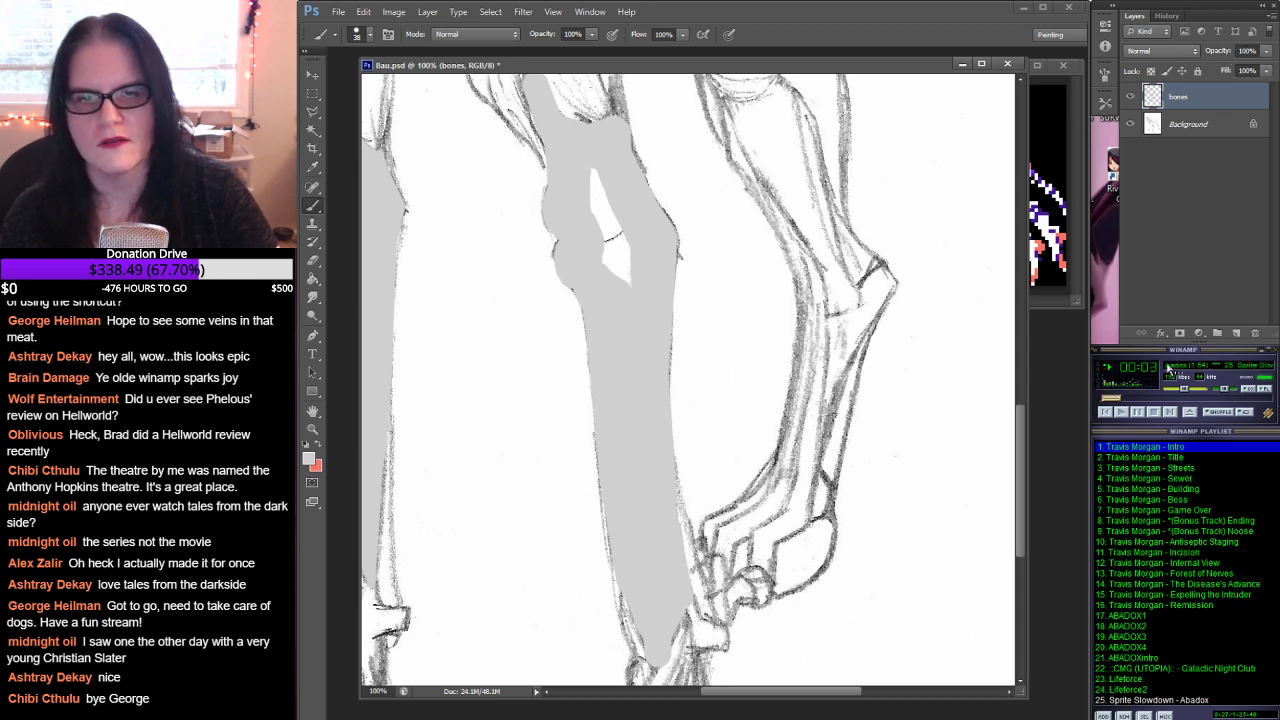
{"action": "left_click_drag", "start_coordinate": [1183, 391], "coordinate": [1177, 392]}
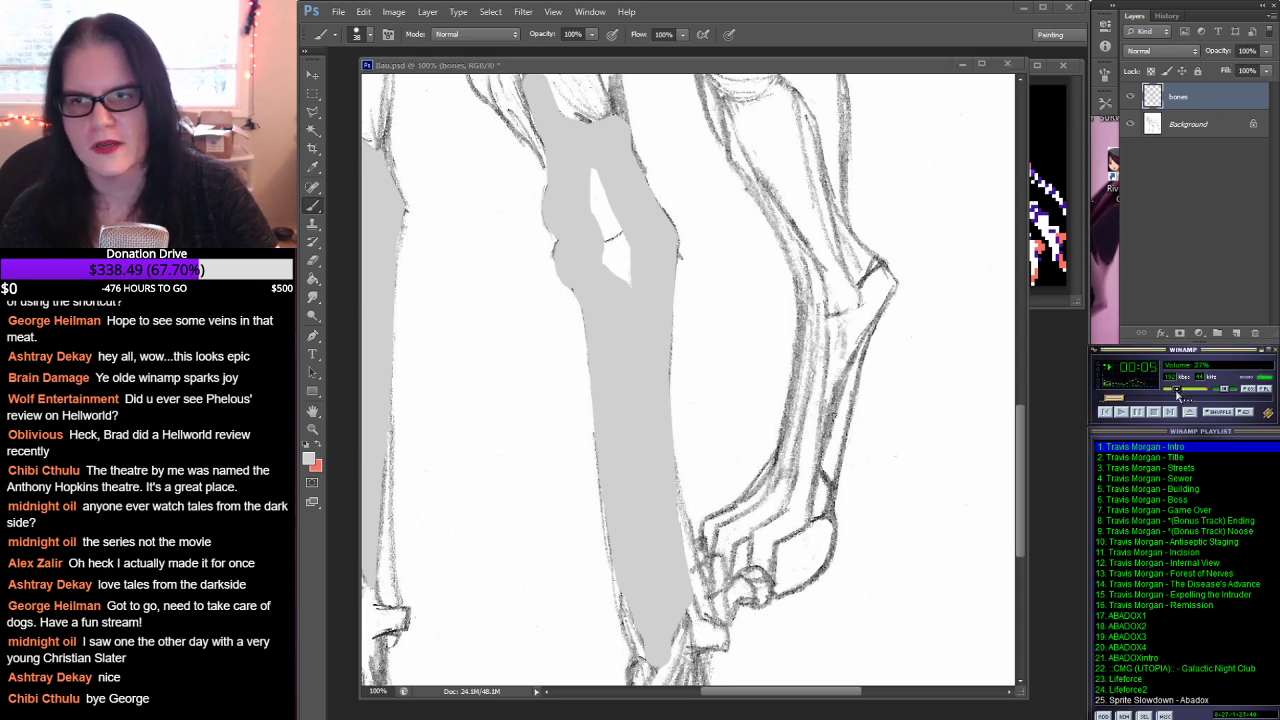
{"action": "mouse_move", "coordinate": [588, 160]}
{"action": "left_mouse_down"}
{"action": "mouse_move", "coordinate": [579, 211]}
{"action": "mouse_move", "coordinate": [627, 296]}
{"action": "mouse_move", "coordinate": [594, 163]}
{"action": "left_mouse_up"}
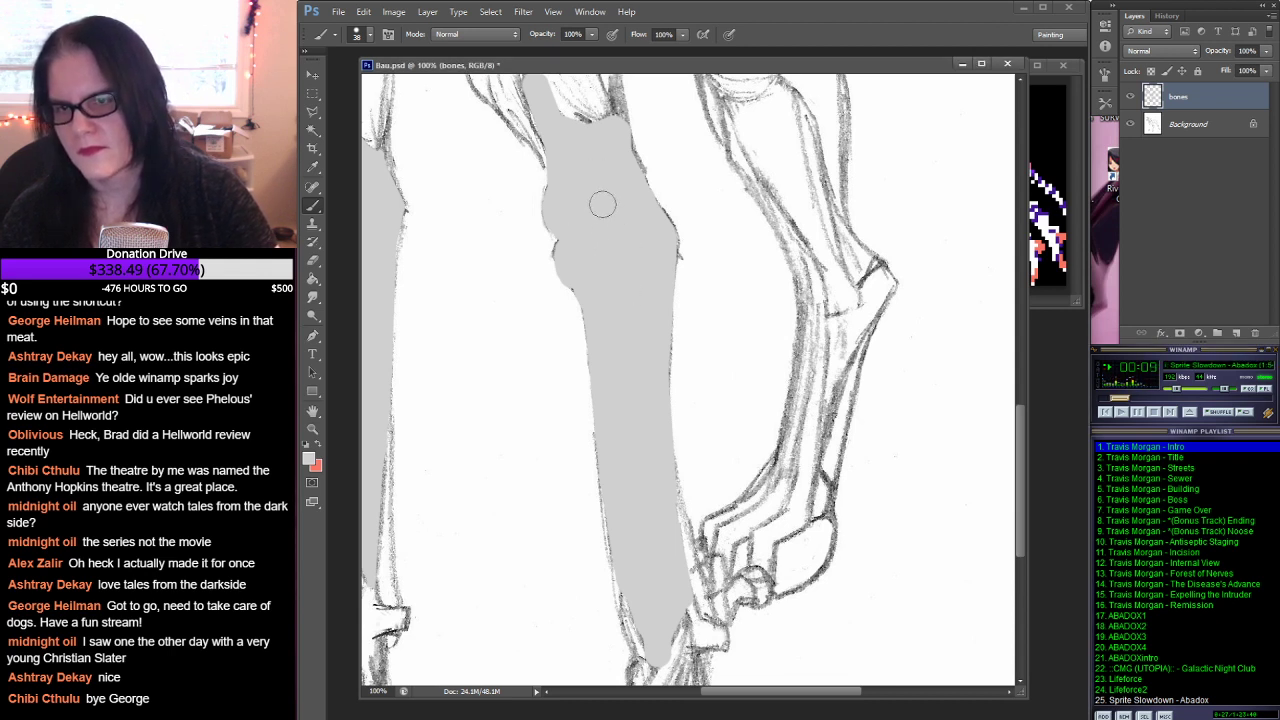
Step: Return the bones layer to Multiply and paint light grey on the raised hind leg's knee bone below the thigh muscle
{"action": "left_click", "coordinate": [1195, 51]}
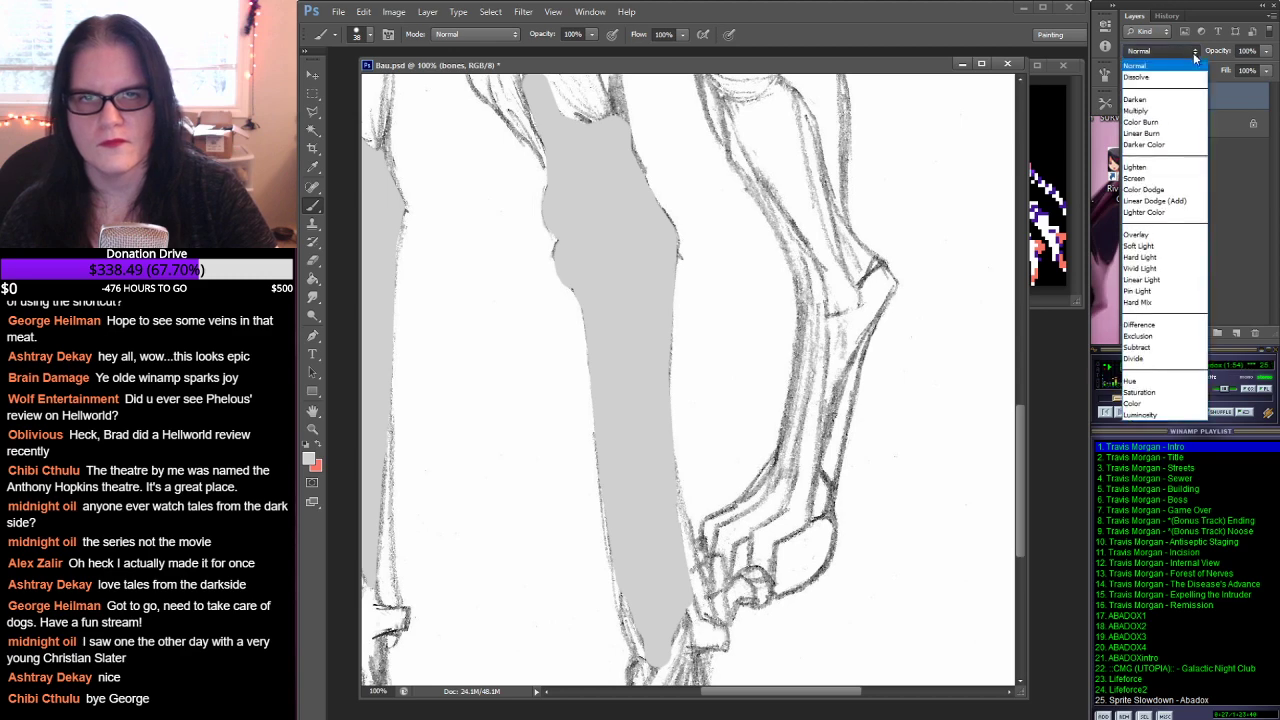
{"action": "left_click", "coordinate": [1160, 88]}
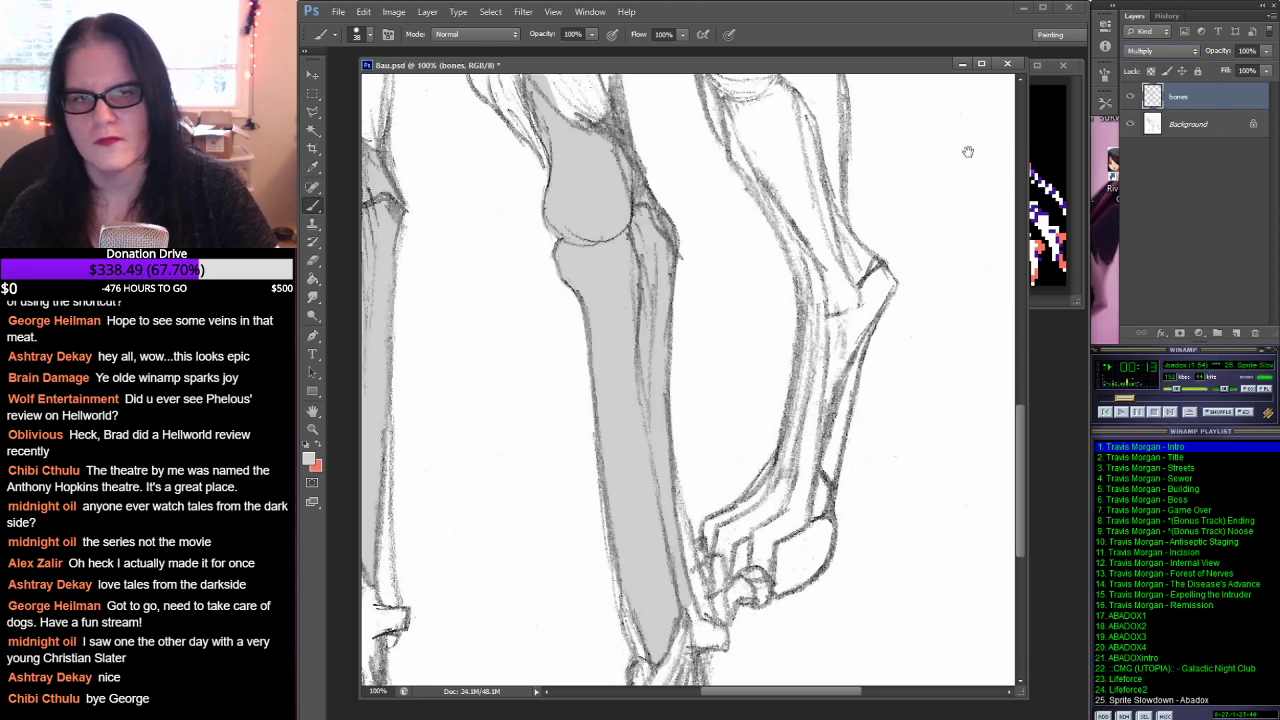
{"action": "mouse_move", "coordinate": [969, 149]}
{"action": "left_mouse_down"}
{"action": "mouse_move", "coordinate": [849, 240]}
{"action": "mouse_move", "coordinate": [743, 449]}
{"action": "mouse_move", "coordinate": [829, 459]}
{"action": "mouse_move", "coordinate": [823, 314]}
{"action": "left_mouse_up"}
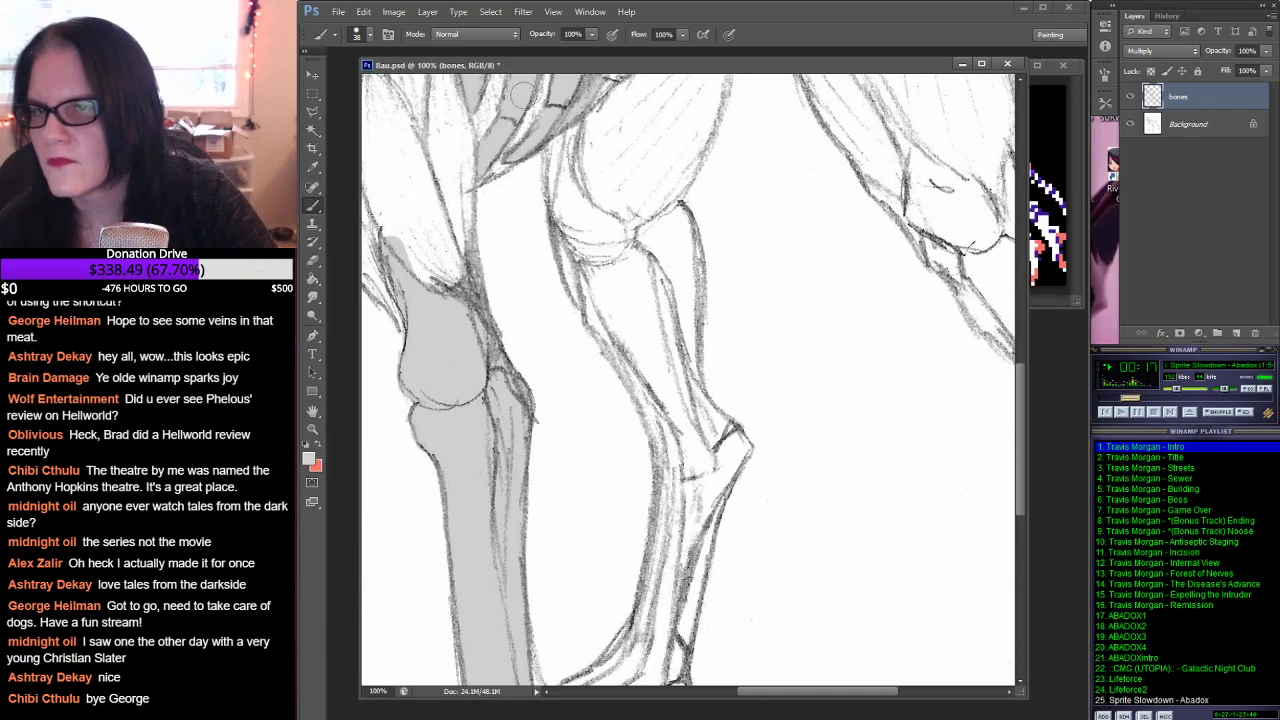
{"action": "mouse_move", "coordinate": [577, 140]}
{"action": "left_mouse_down"}
{"action": "mouse_move", "coordinate": [572, 233]}
{"action": "mouse_move", "coordinate": [592, 250]}
{"action": "mouse_move", "coordinate": [622, 238]}
{"action": "mouse_move", "coordinate": [578, 209]}
{"action": "mouse_move", "coordinate": [603, 237]}
{"action": "mouse_move", "coordinate": [615, 231]}
{"action": "mouse_move", "coordinate": [573, 196]}
{"action": "left_mouse_up"}
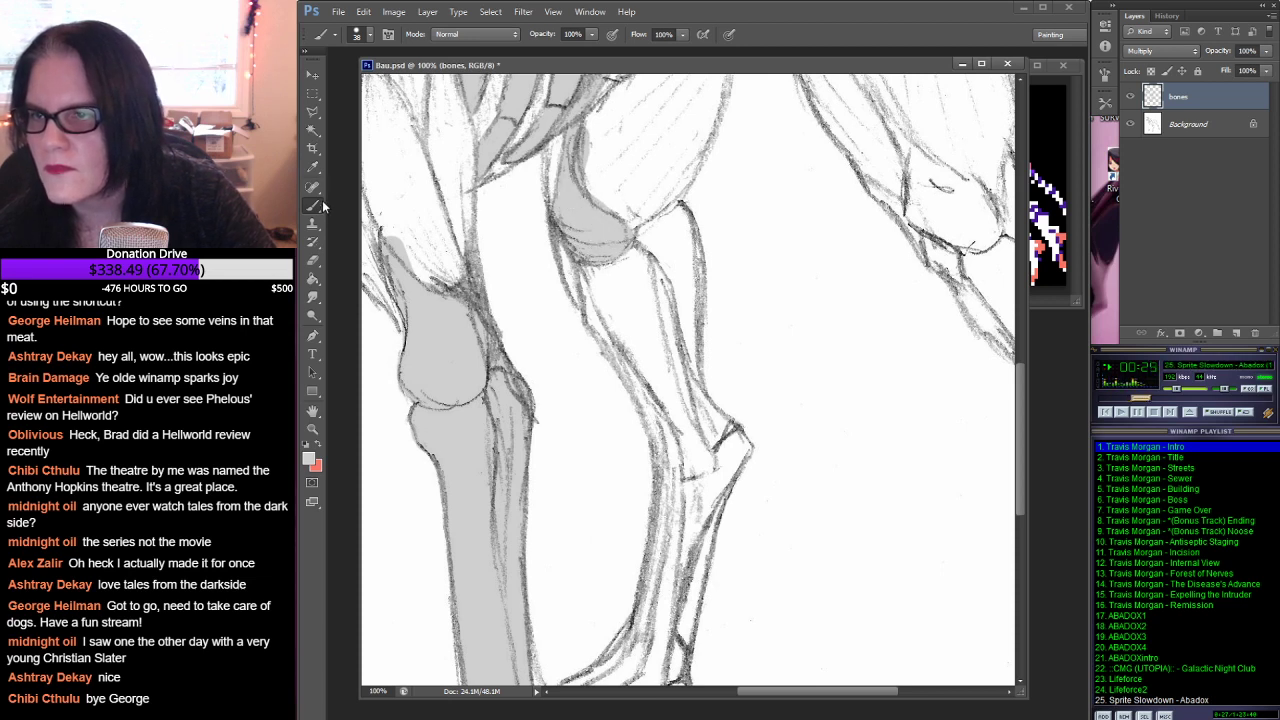
{"action": "left_click", "coordinate": [312, 260]}
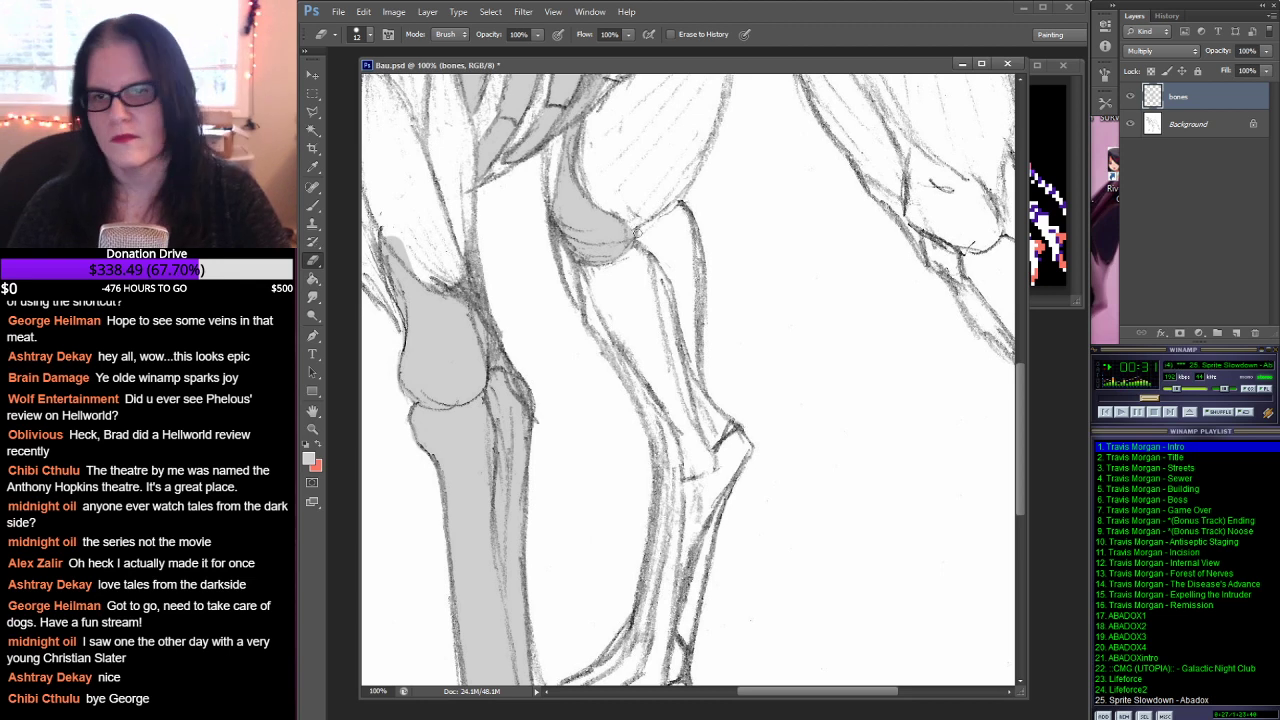
Step: Fill the raised hind leg's shin bone with light grey from the knee to the ankle and paint the heel tip
{"action": "left_click_drag", "start_coordinate": [678, 214], "coordinate": [642, 140]}
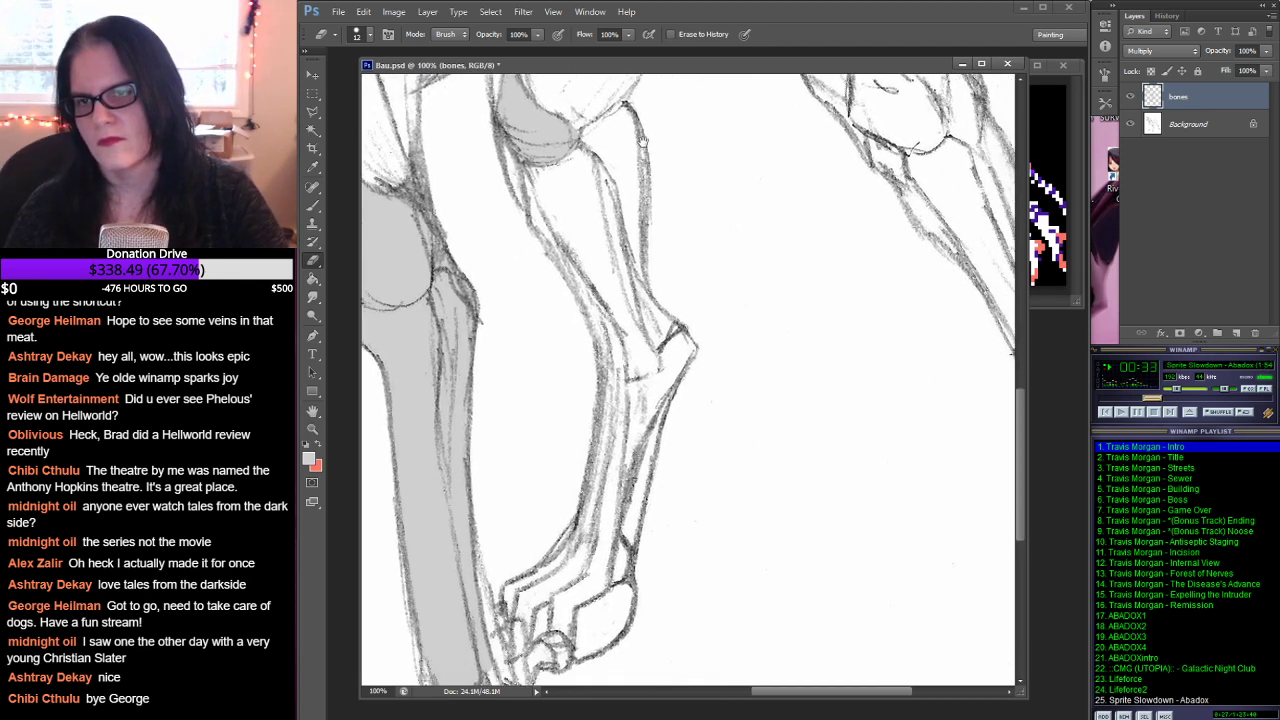
{"action": "left_click", "coordinate": [313, 205]}
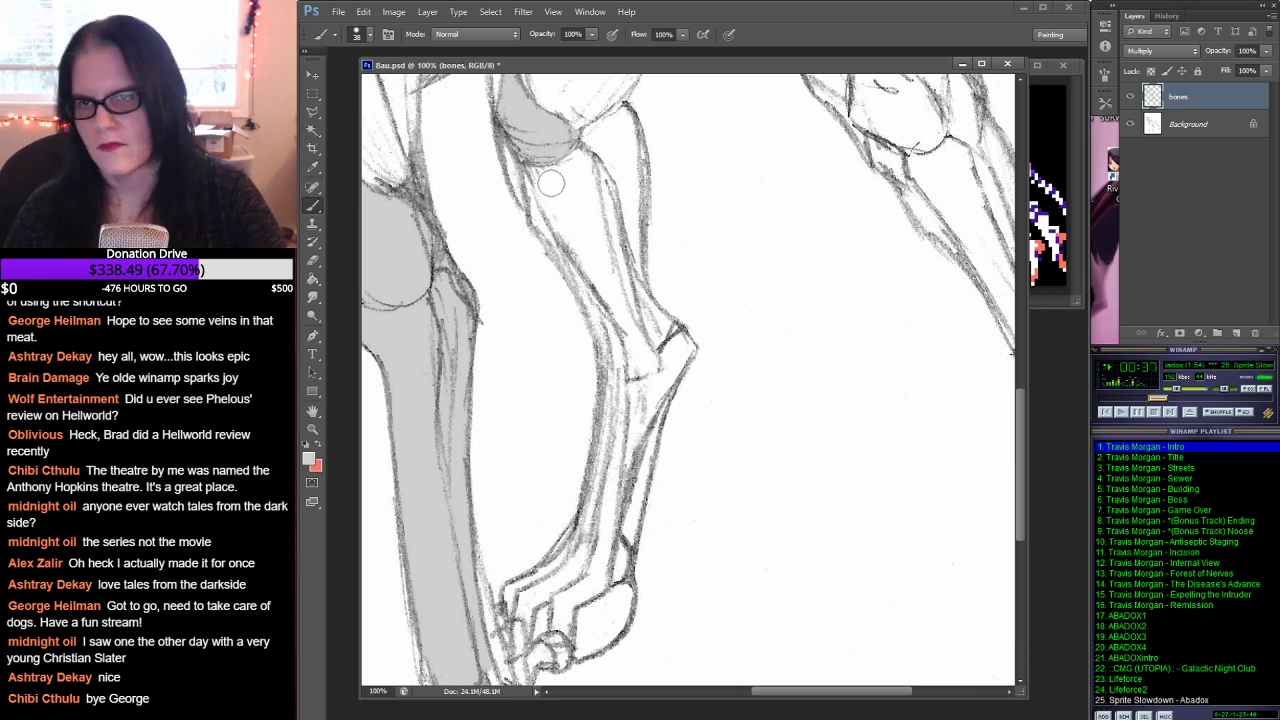
{"action": "left_click", "coordinate": [591, 262], "text": "shift"}
{"action": "left_click", "coordinate": [628, 330], "text": "shift"}
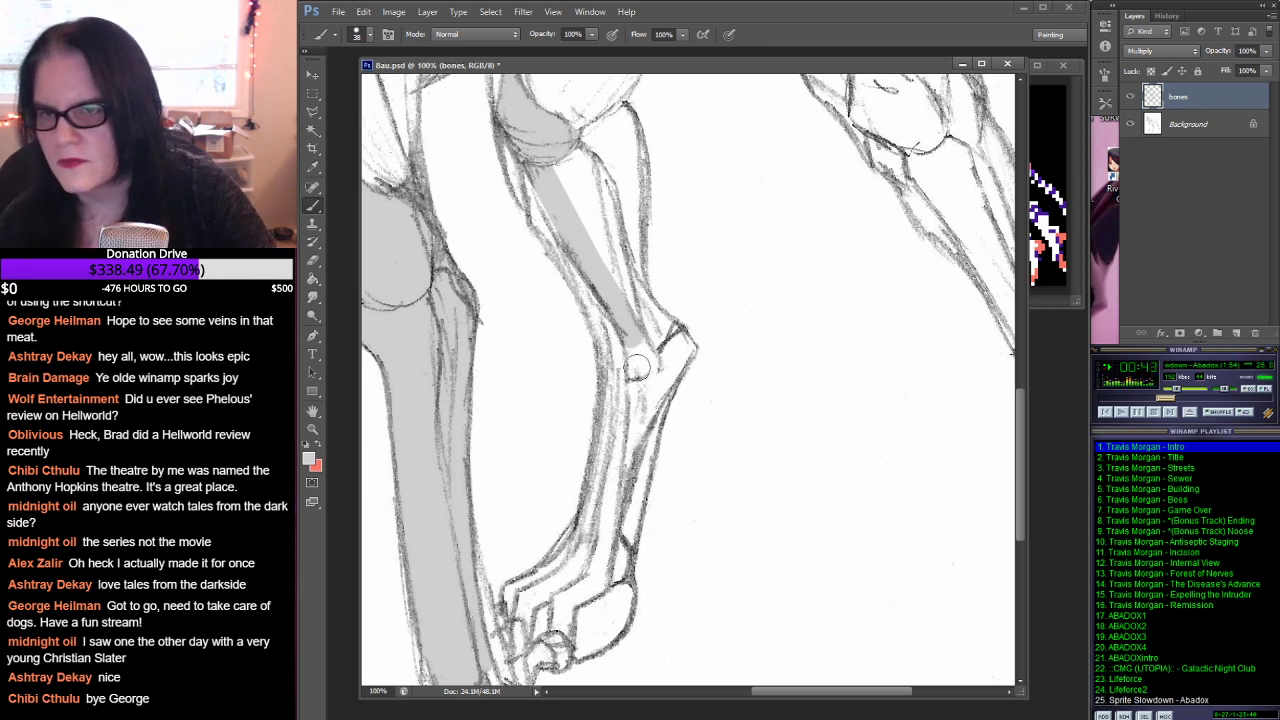
{"action": "left_click", "coordinate": [645, 358], "text": "shift"}
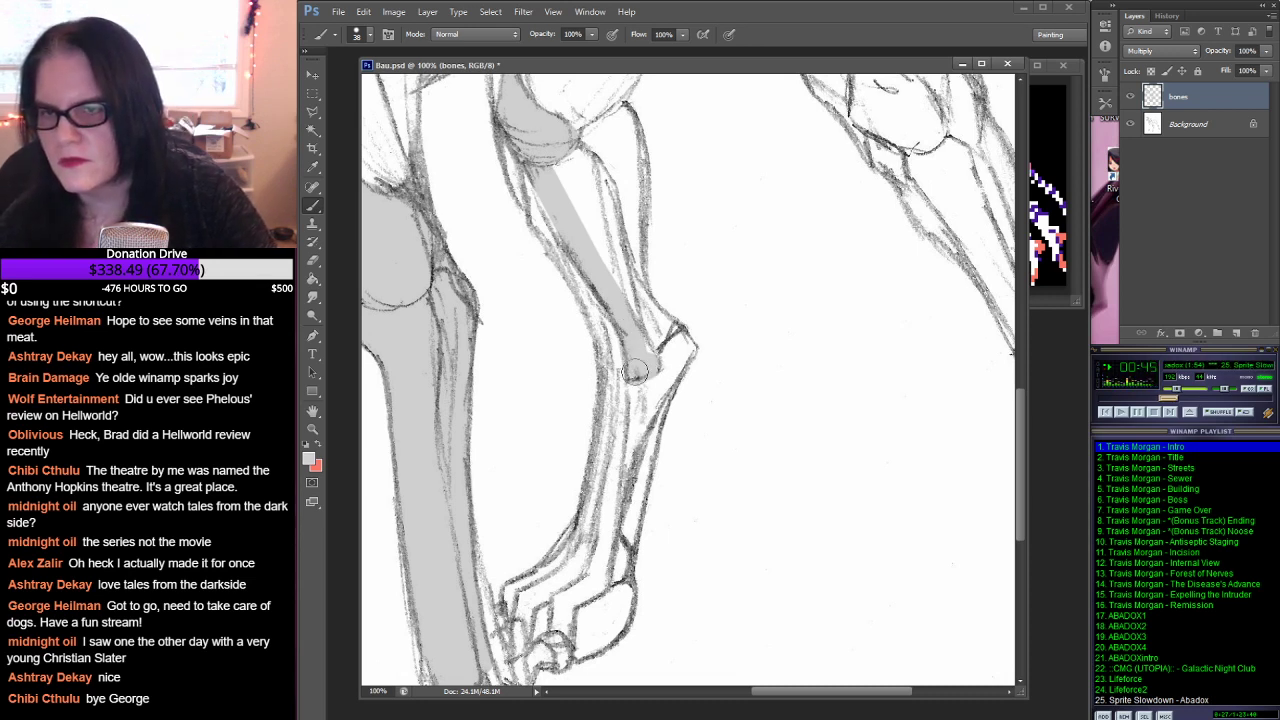
{"action": "left_click", "coordinate": [634, 372], "text": "shift"}
{"action": "left_click", "coordinate": [604, 208], "text": "shift"}
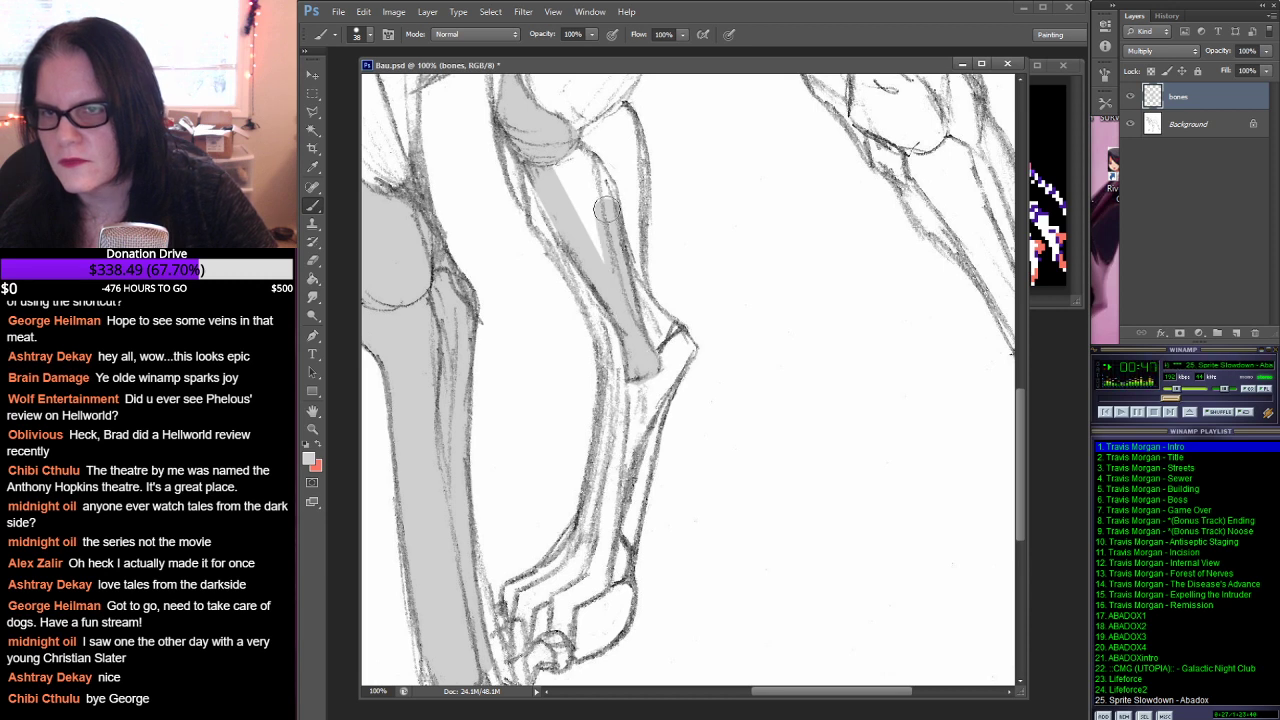
{"action": "mouse_move", "coordinate": [604, 208]}
{"action": "left_mouse_down"}
{"action": "mouse_move", "coordinate": [570, 153]}
{"action": "mouse_move", "coordinate": [553, 158]}
{"action": "mouse_move", "coordinate": [605, 272]}
{"action": "left_mouse_up"}
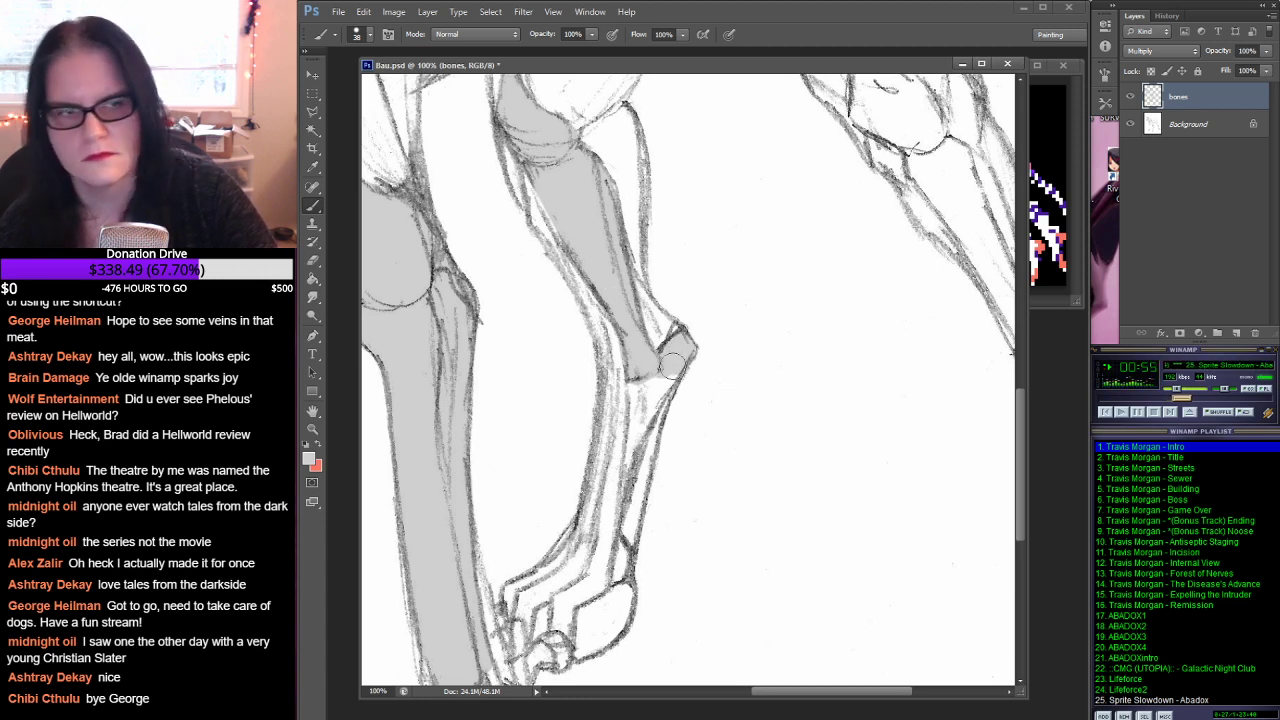
Step: Paint the raised hind leg's rear bone light grey from the heel to above the paw, erasing the spill outside its outline
{"action": "left_click_drag", "start_coordinate": [672, 366], "coordinate": [695, 182]}
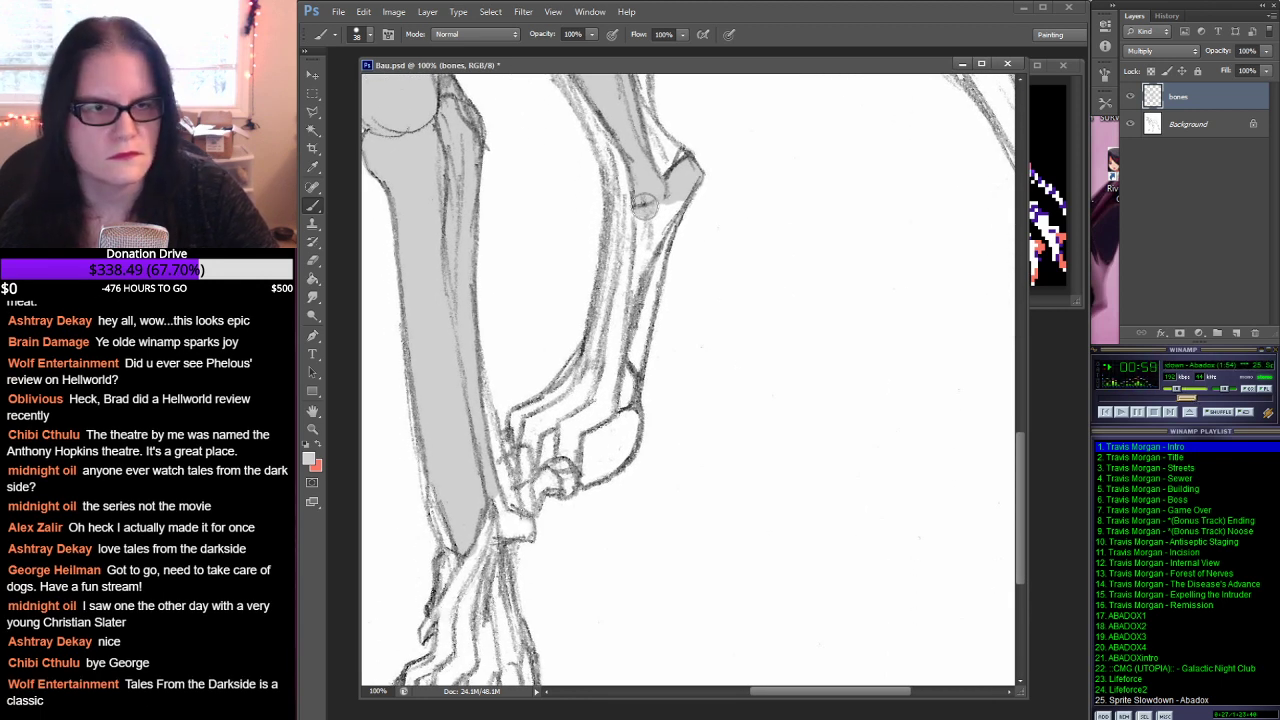
{"action": "mouse_move", "coordinate": [644, 205]}
{"action": "left_mouse_down"}
{"action": "mouse_move", "coordinate": [653, 313]}
{"action": "mouse_move", "coordinate": [636, 350]}
{"action": "left_mouse_up"}
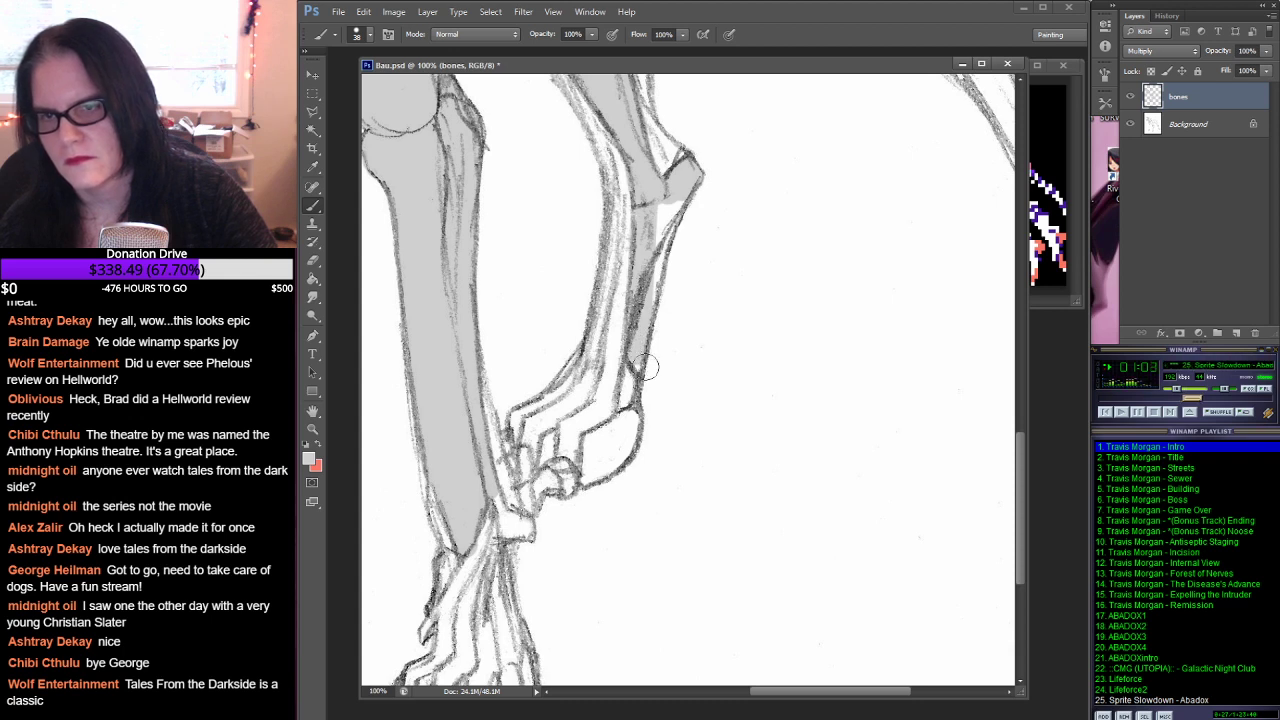
{"action": "left_click", "coordinate": [310, 262]}
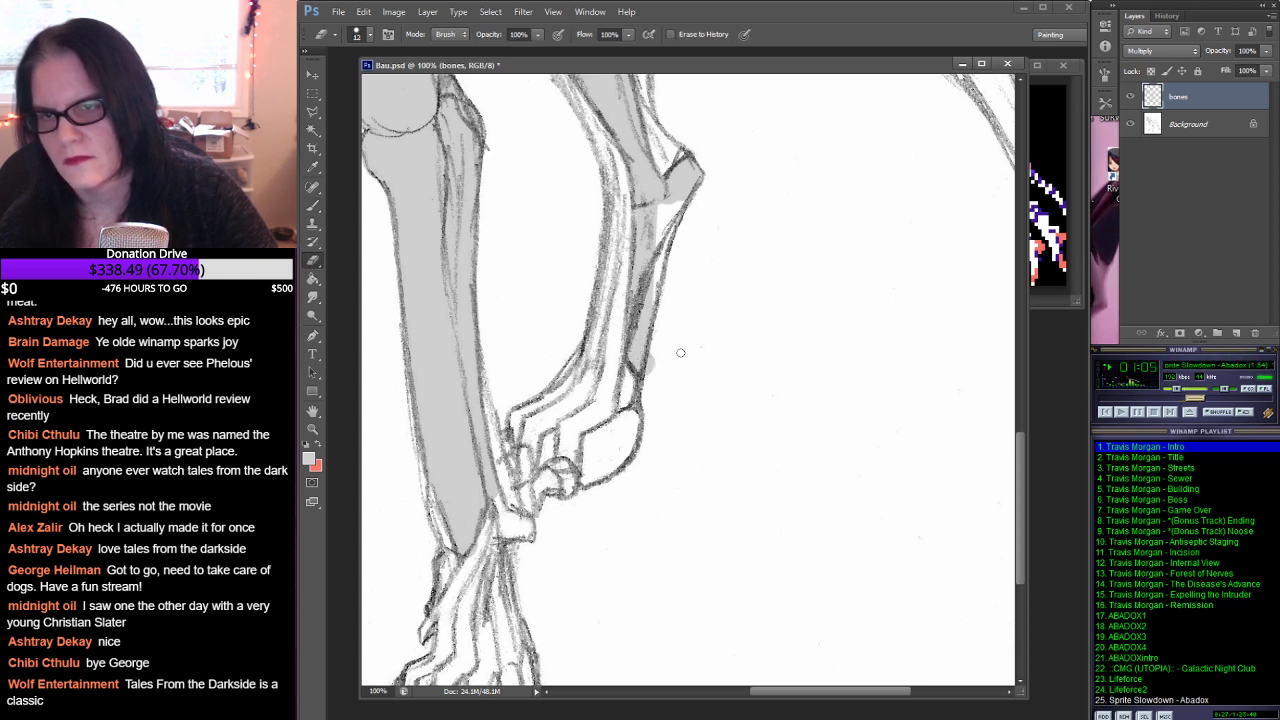
{"action": "left_click_drag", "start_coordinate": [651, 377], "coordinate": [652, 358]}
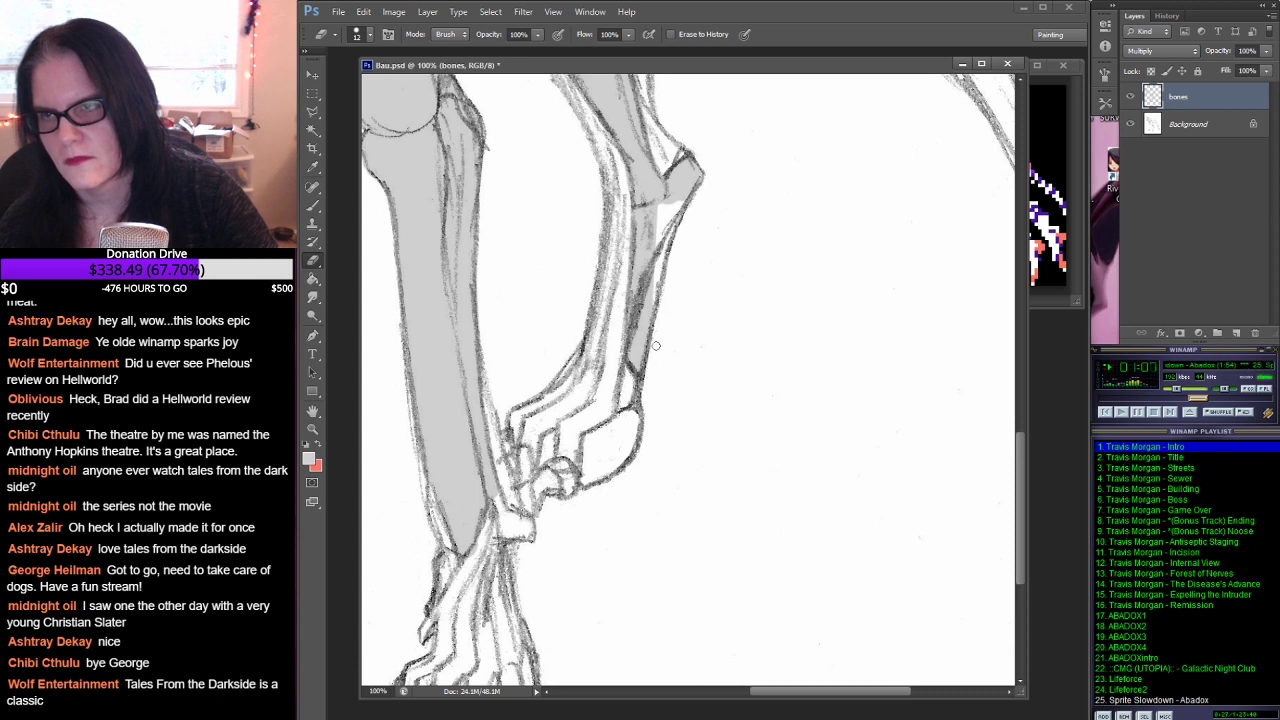
{"action": "left_click", "coordinate": [313, 204]}
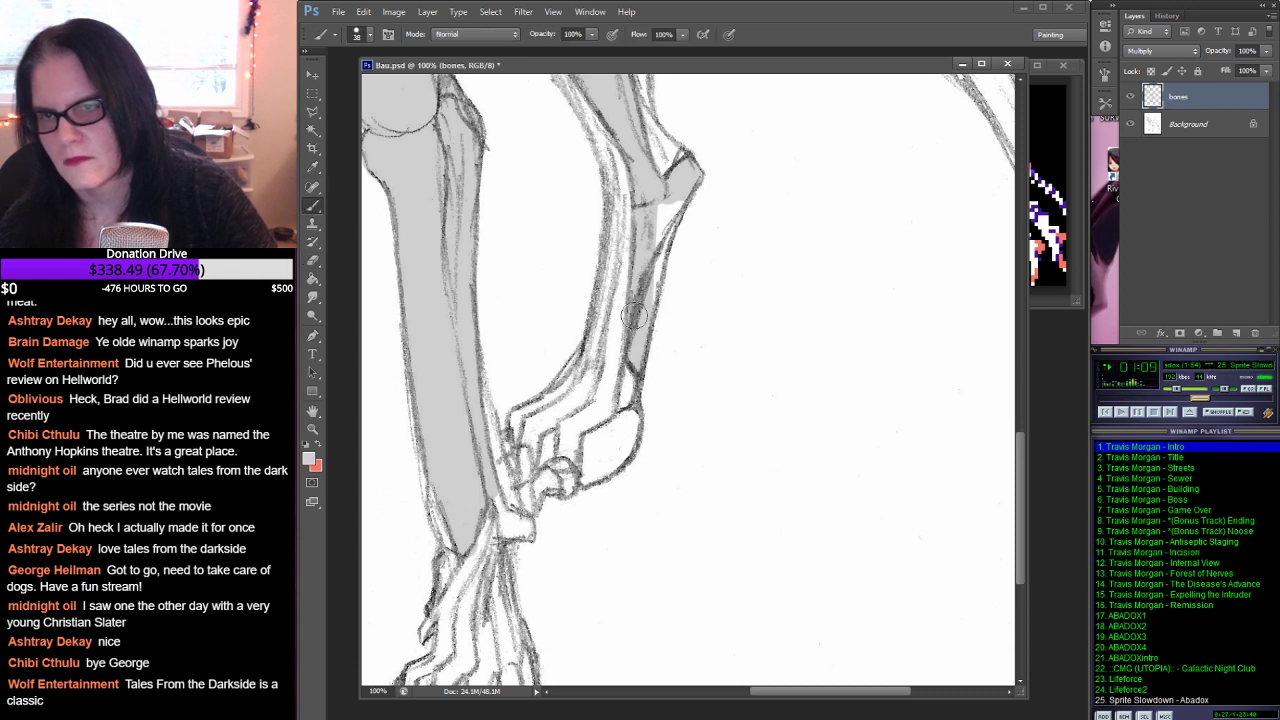
{"action": "mouse_move", "coordinate": [642, 313]}
{"action": "left_mouse_down"}
{"action": "mouse_move", "coordinate": [678, 193]}
{"action": "mouse_move", "coordinate": [652, 218]}
{"action": "left_mouse_up"}
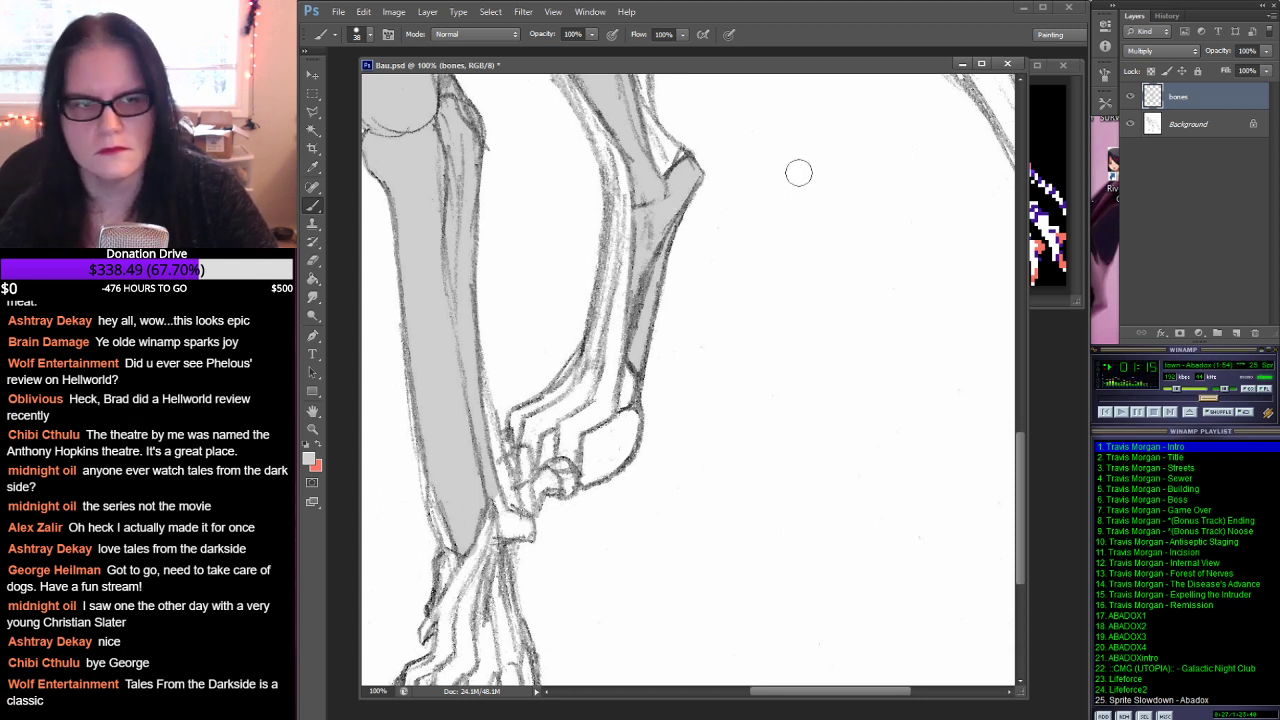
Step: Set the brush size to 13 px and paint the standing front paw's claws and the raised hind paw's curled claw light grey
{"action": "left_click_drag", "start_coordinate": [766, 340], "coordinate": [877, 177]}
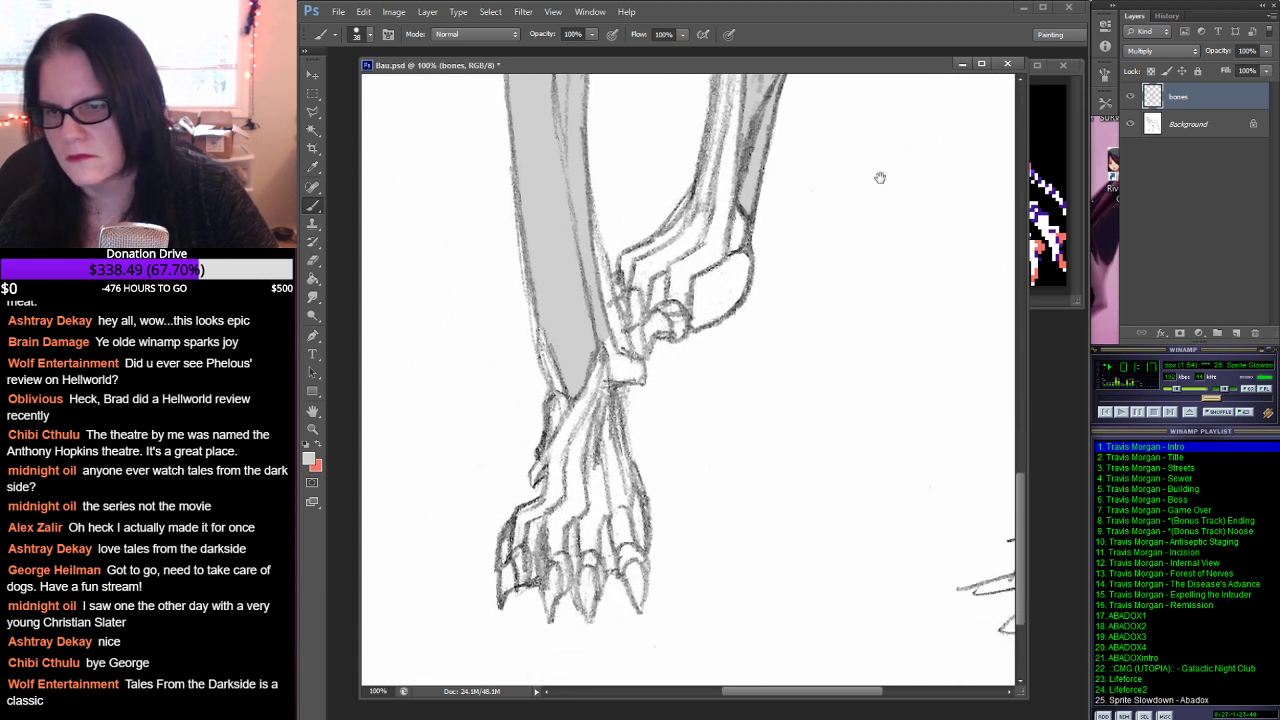
{"action": "left_click_drag", "start_coordinate": [754, 335], "coordinate": [732, 256]}
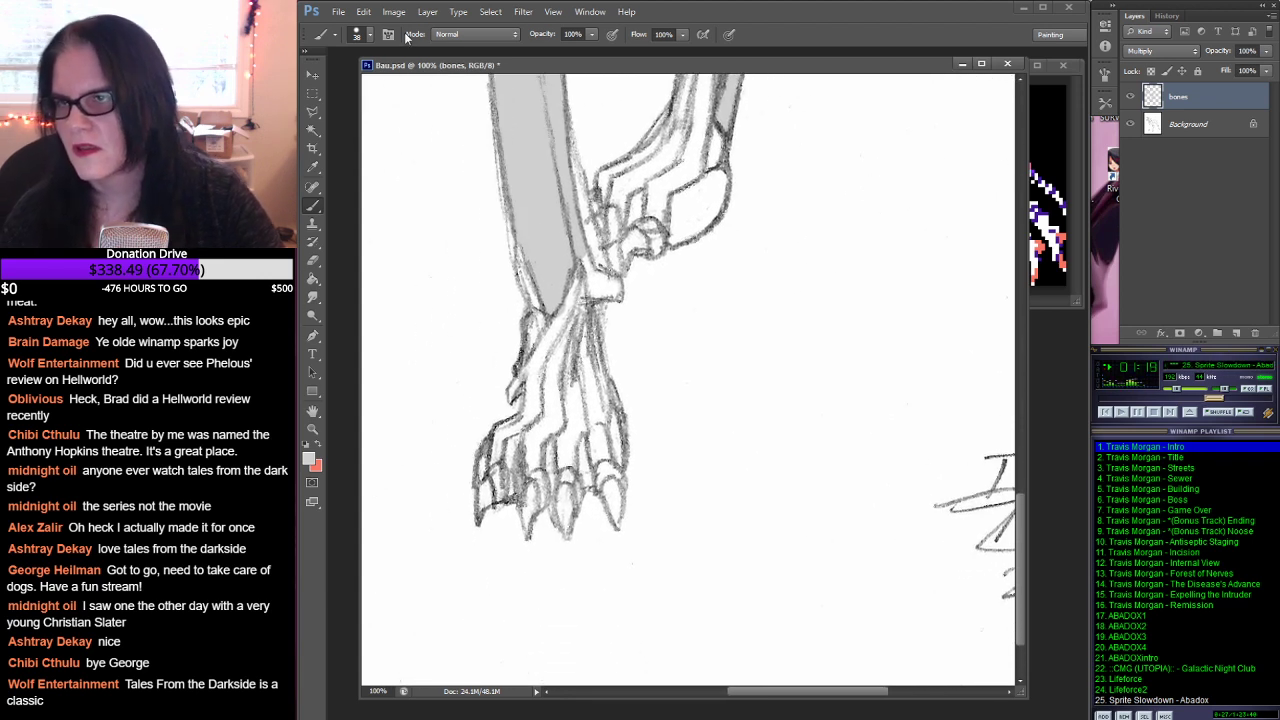
{"action": "left_click", "coordinate": [368, 34]}
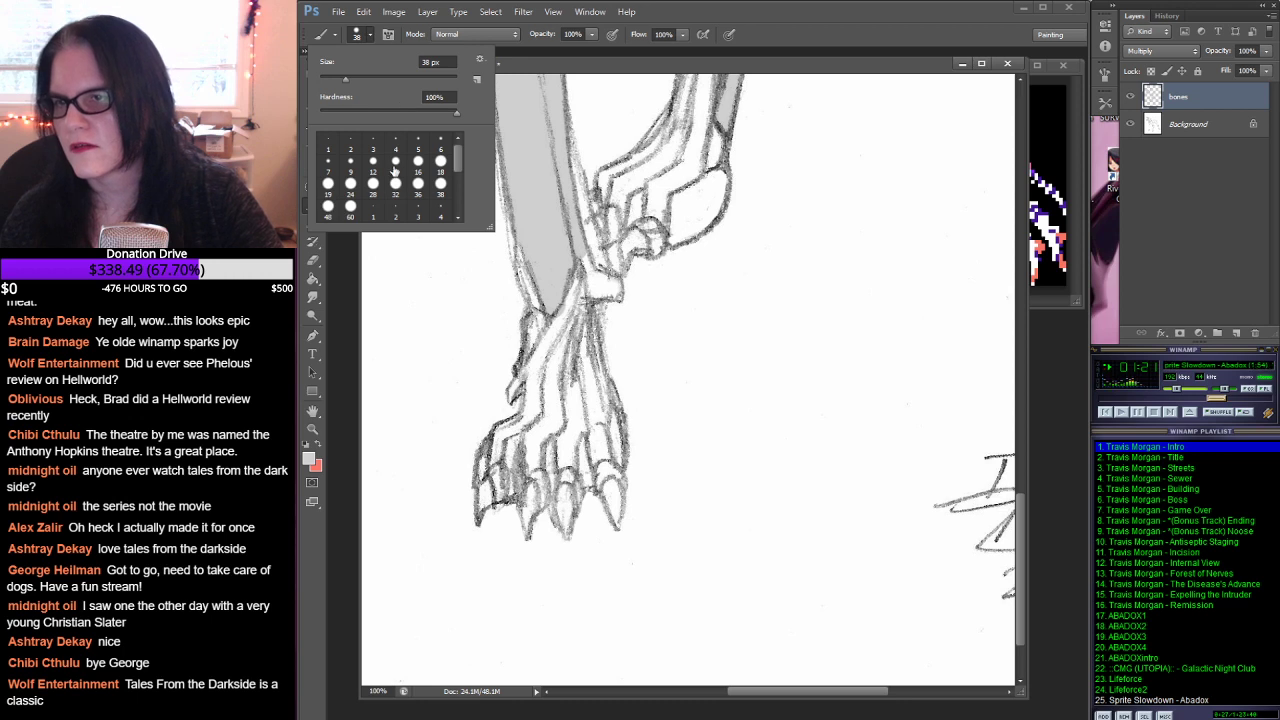
{"action": "key", "text": "Return"}
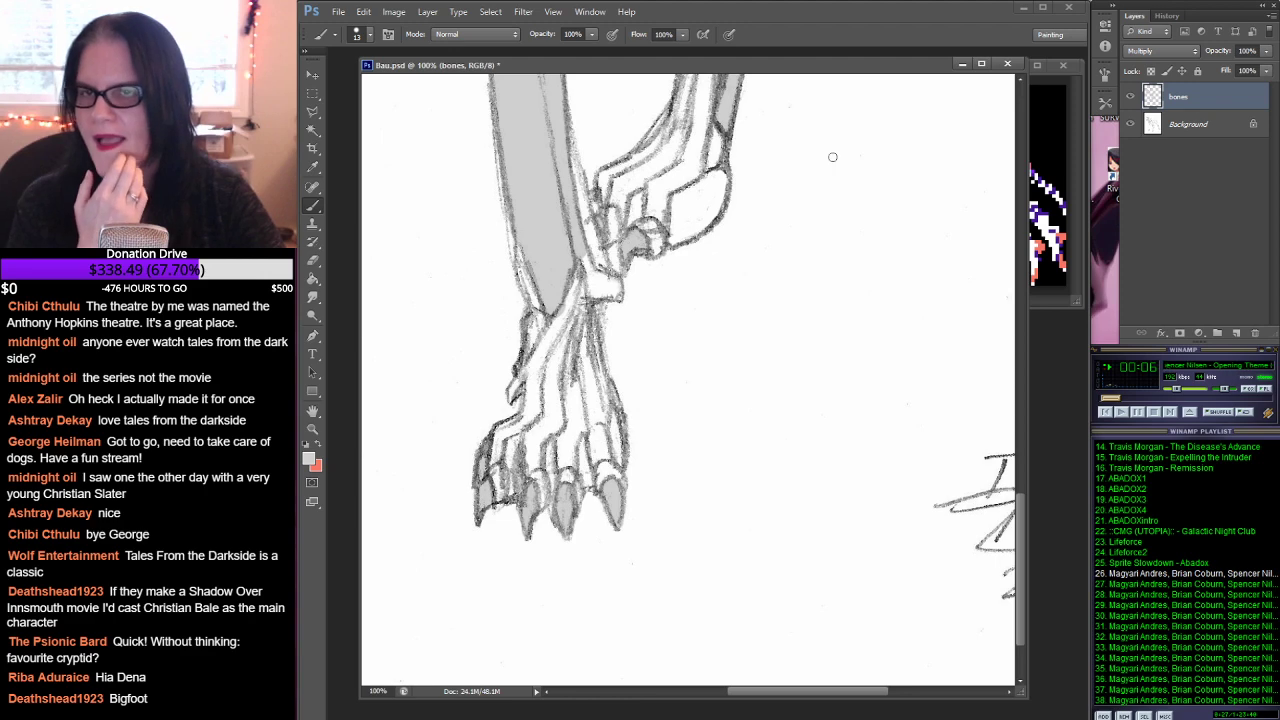
Step: Paint a light grey edge on the rearmost hind leg's knee bone along the lower boundary of the thigh muscle
{"action": "mouse_move", "coordinate": [880, 229]}
{"action": "left_mouse_down"}
{"action": "mouse_move", "coordinate": [651, 397]}
{"action": "mouse_move", "coordinate": [751, 286]}
{"action": "mouse_move", "coordinate": [809, 382]}
{"action": "mouse_move", "coordinate": [795, 275]}
{"action": "mouse_move", "coordinate": [757, 209]}
{"action": "mouse_move", "coordinate": [703, 157]}
{"action": "mouse_move", "coordinate": [682, 184]}
{"action": "left_mouse_up"}
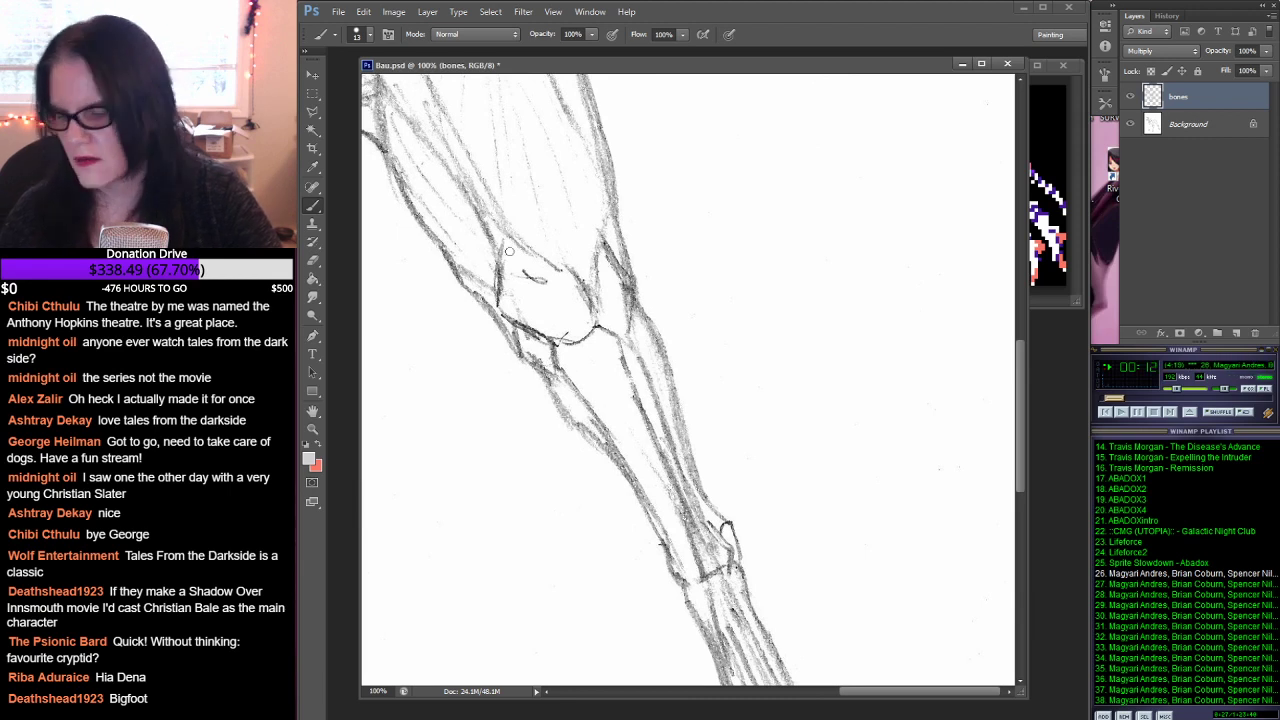
{"action": "left_click_drag", "start_coordinate": [482, 214], "coordinate": [561, 271]}
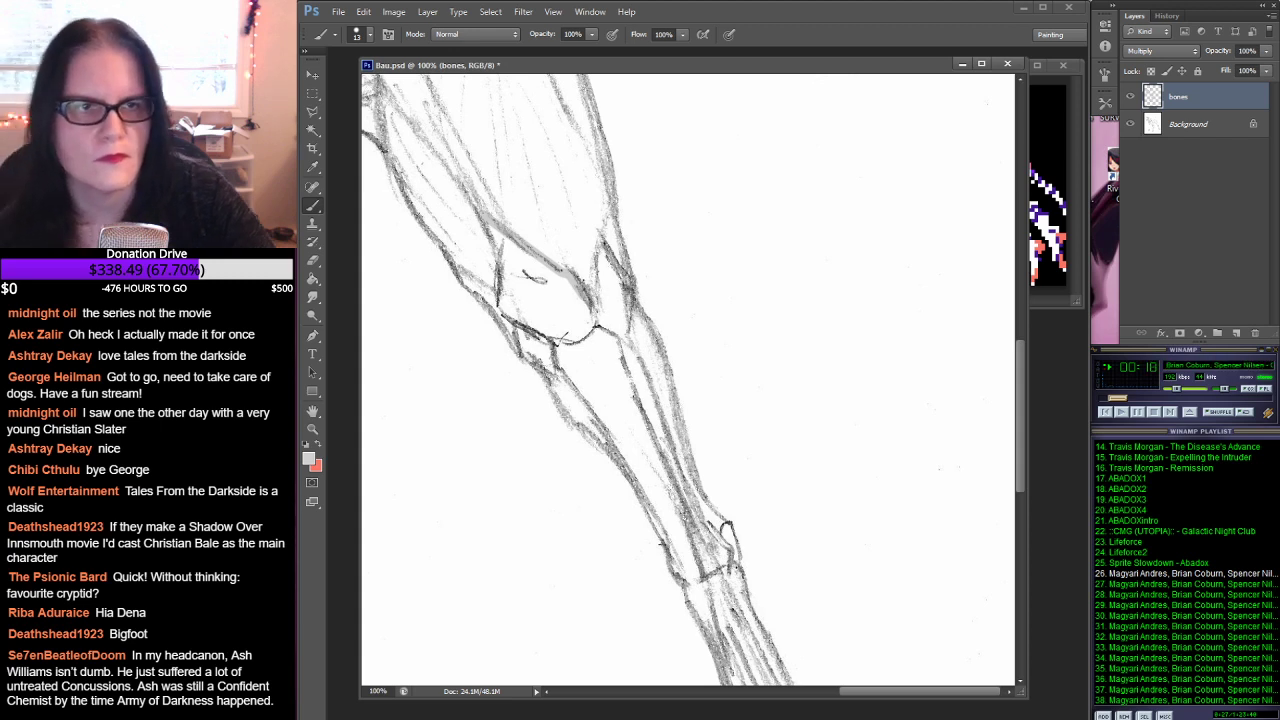
{"action": "key", "text": "ctrl+Tab"}
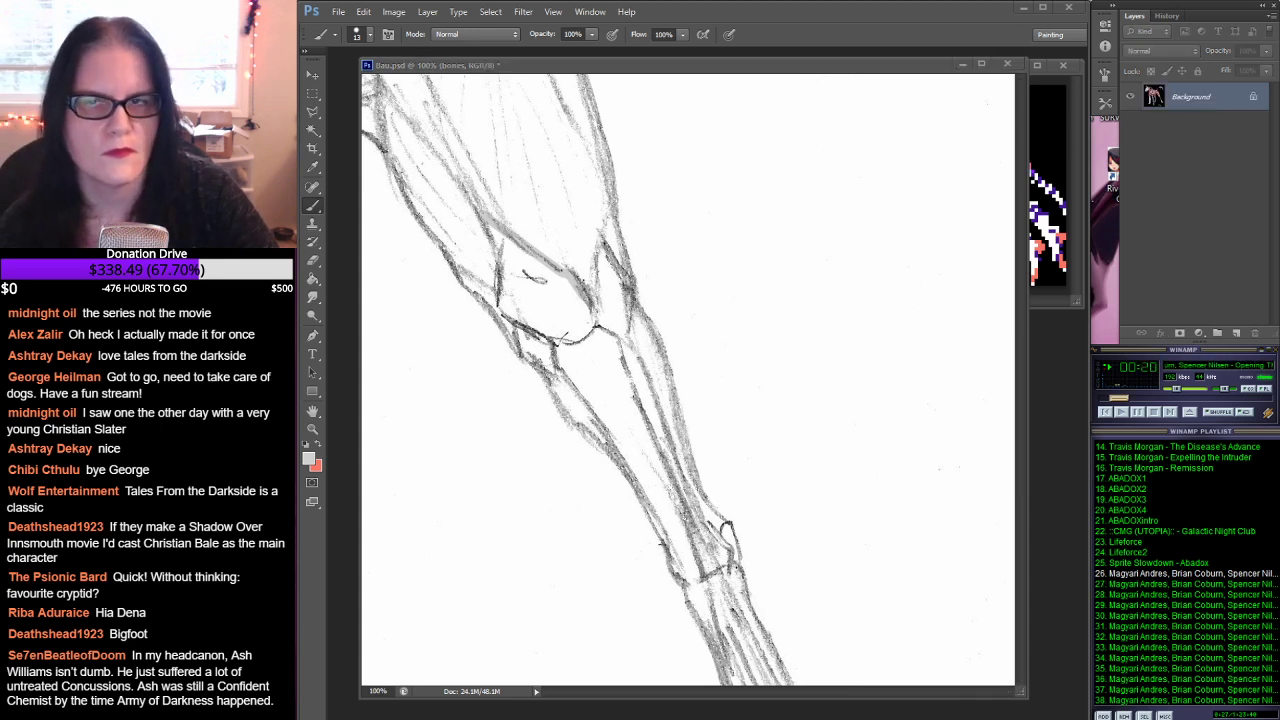
{"action": "key", "text": "ctrl+Tab"}
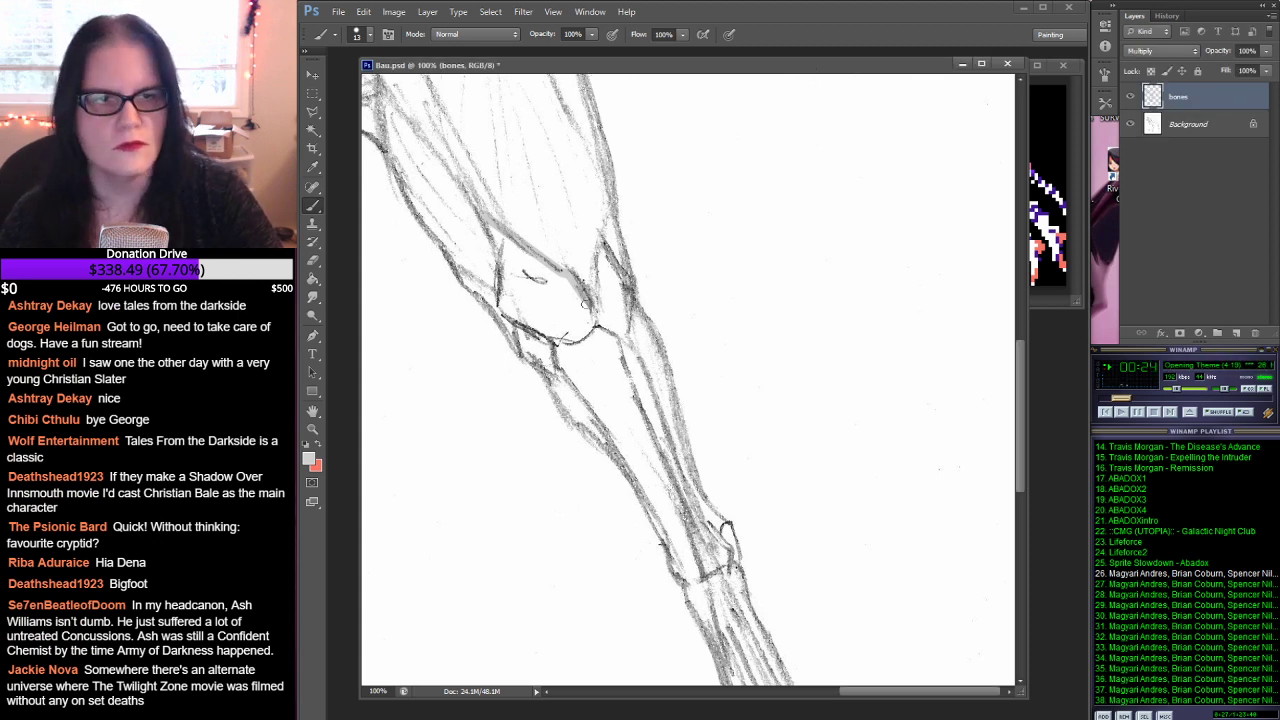
Step: Paint light grey around the pointed bone behind the rearmost leg's knee, down the shin's rear edge and over the heel spur
{"action": "mouse_move", "coordinate": [597, 298]}
{"action": "left_mouse_down"}
{"action": "mouse_move", "coordinate": [600, 241]}
{"action": "mouse_move", "coordinate": [628, 283]}
{"action": "mouse_move", "coordinate": [621, 341]}
{"action": "left_mouse_up"}
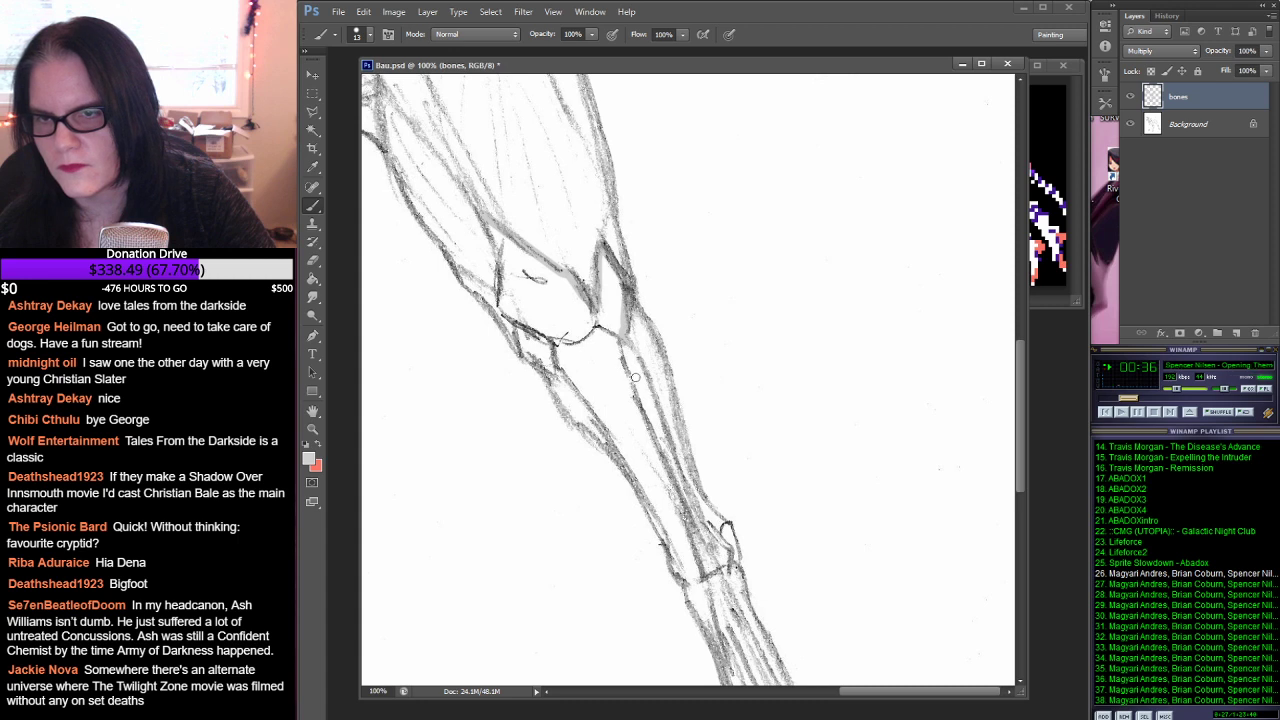
{"action": "left_click_drag", "start_coordinate": [626, 346], "coordinate": [726, 551]}
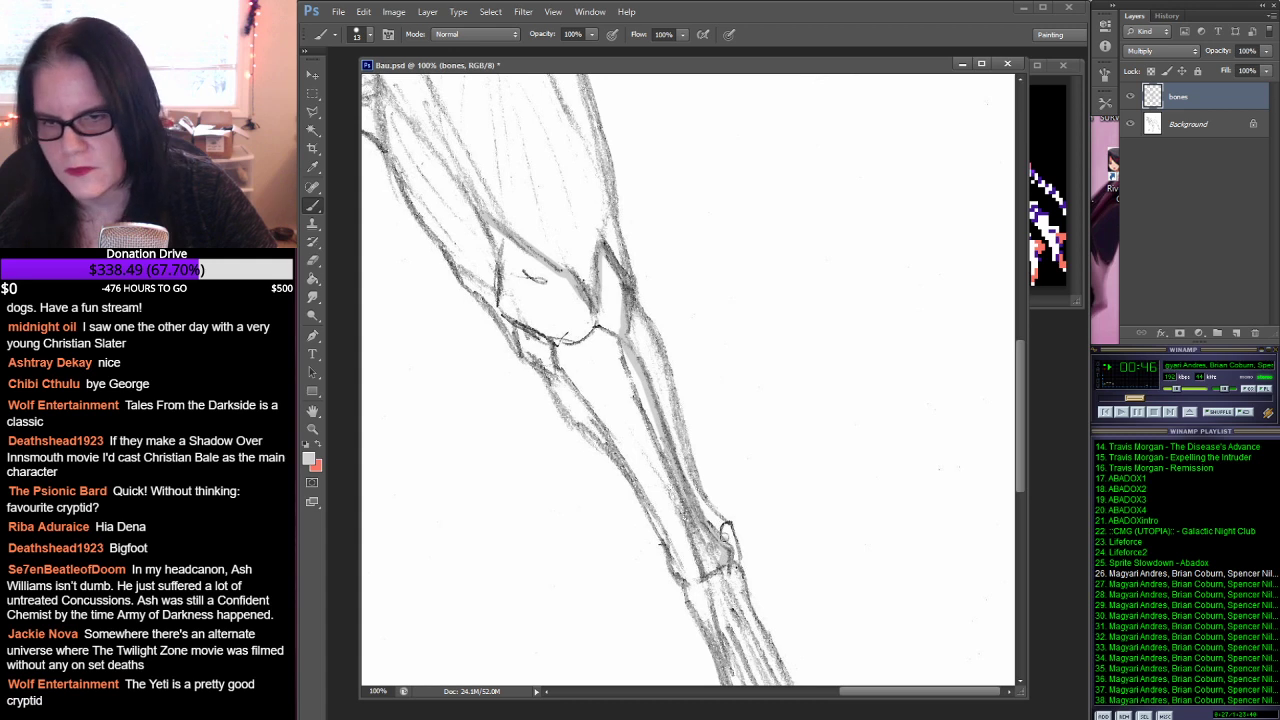
{"action": "left_click_drag", "start_coordinate": [725, 528], "coordinate": [732, 552]}
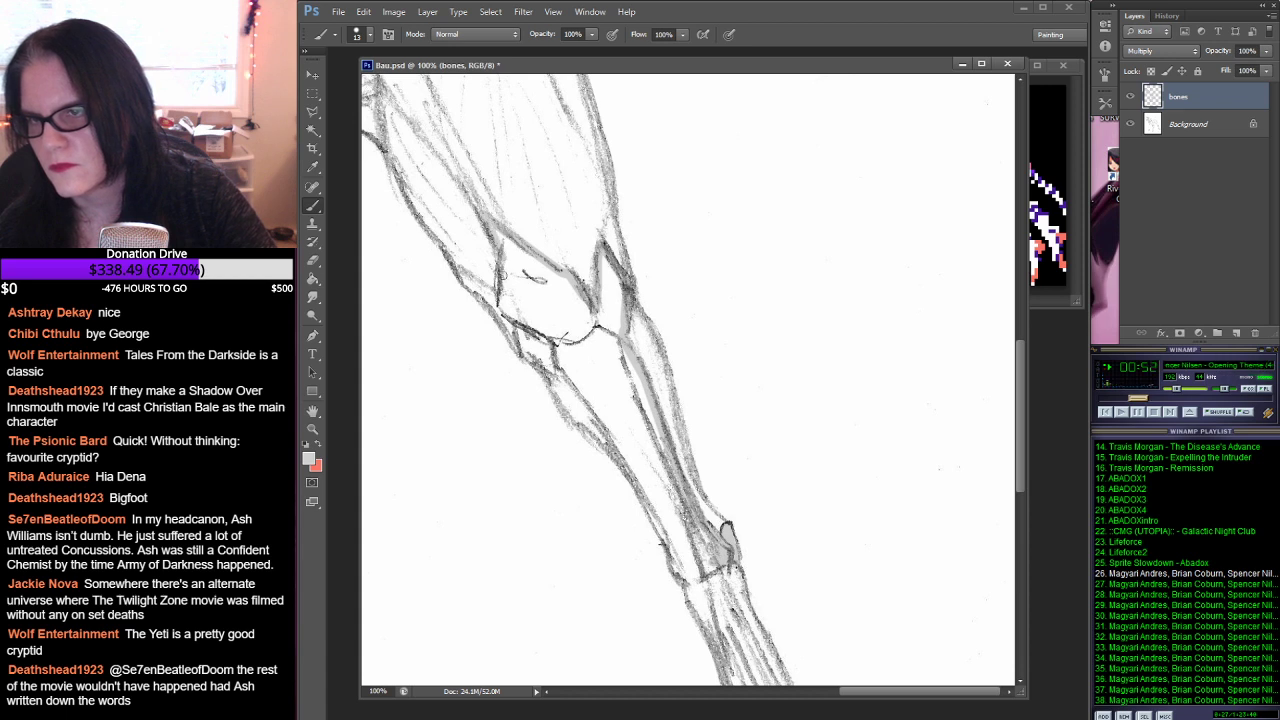
Step: Paint a light grey border along the rearmost leg's front edge from the knee down the shin and across the ankle joint
{"action": "left_click_drag", "start_coordinate": [502, 307], "coordinate": [514, 320]}
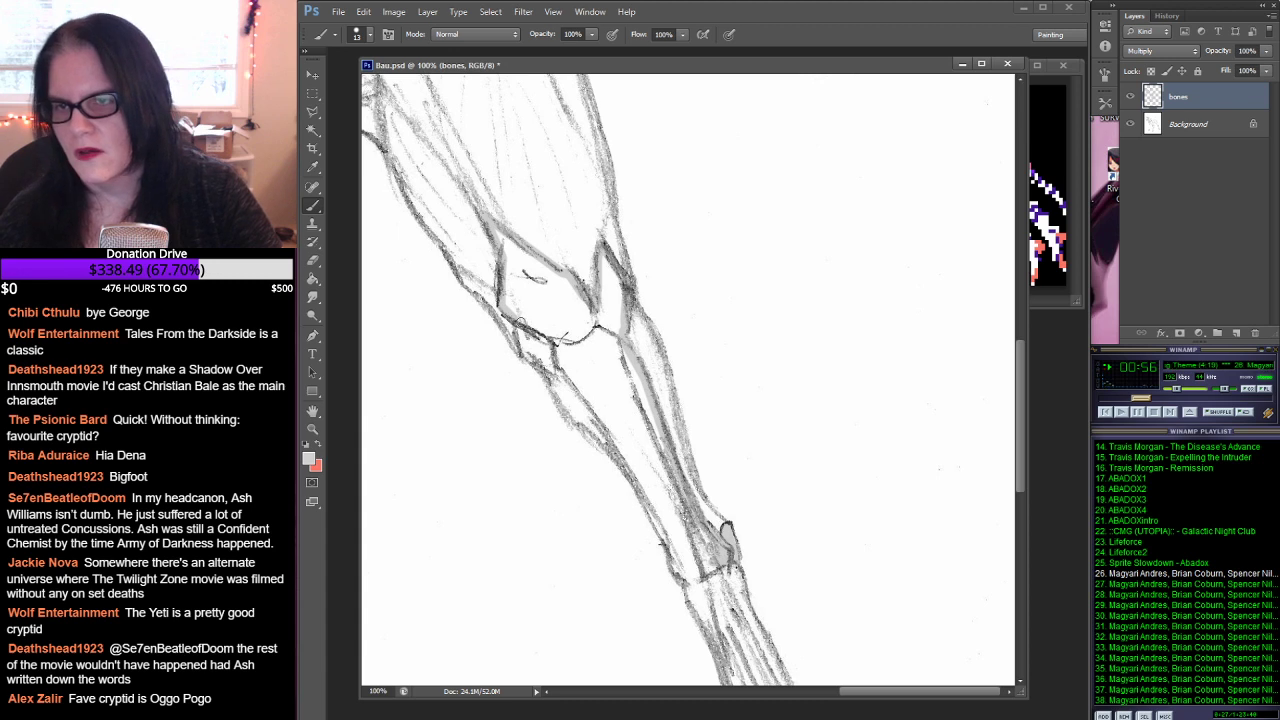
{"action": "left_click_drag", "start_coordinate": [520, 345], "coordinate": [552, 373]}
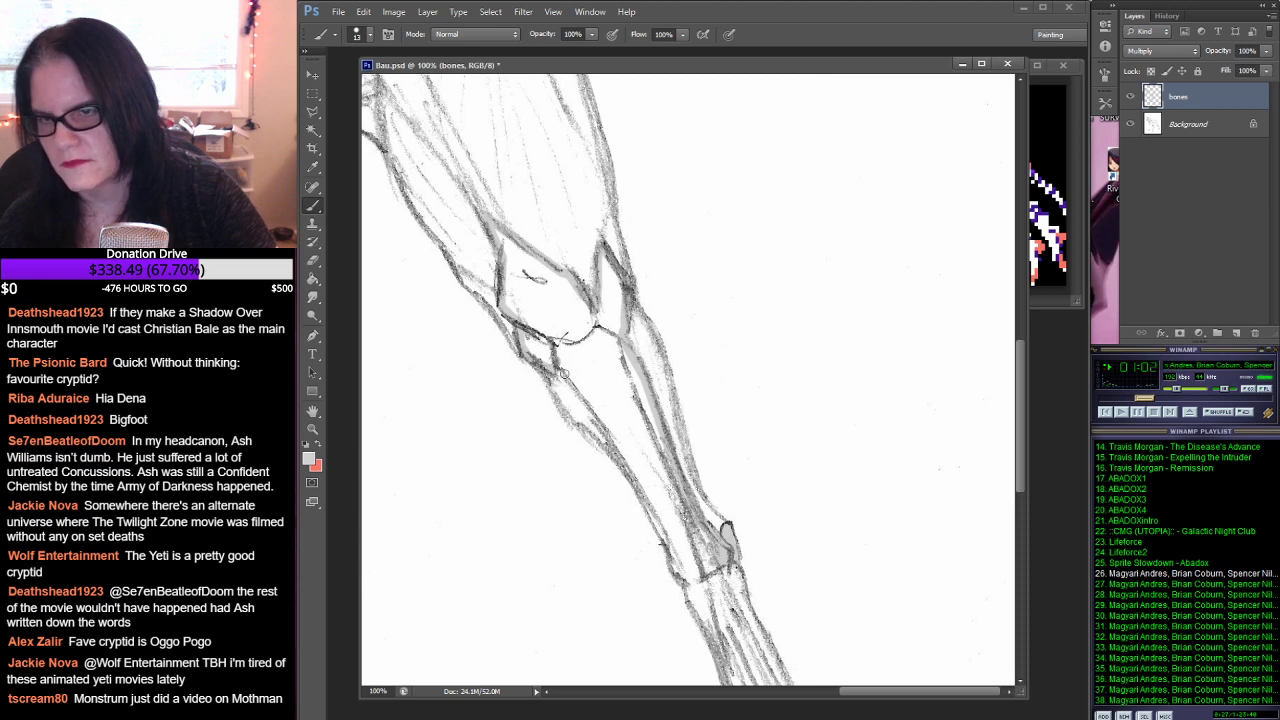
{"action": "left_click_drag", "start_coordinate": [558, 362], "coordinate": [665, 525]}
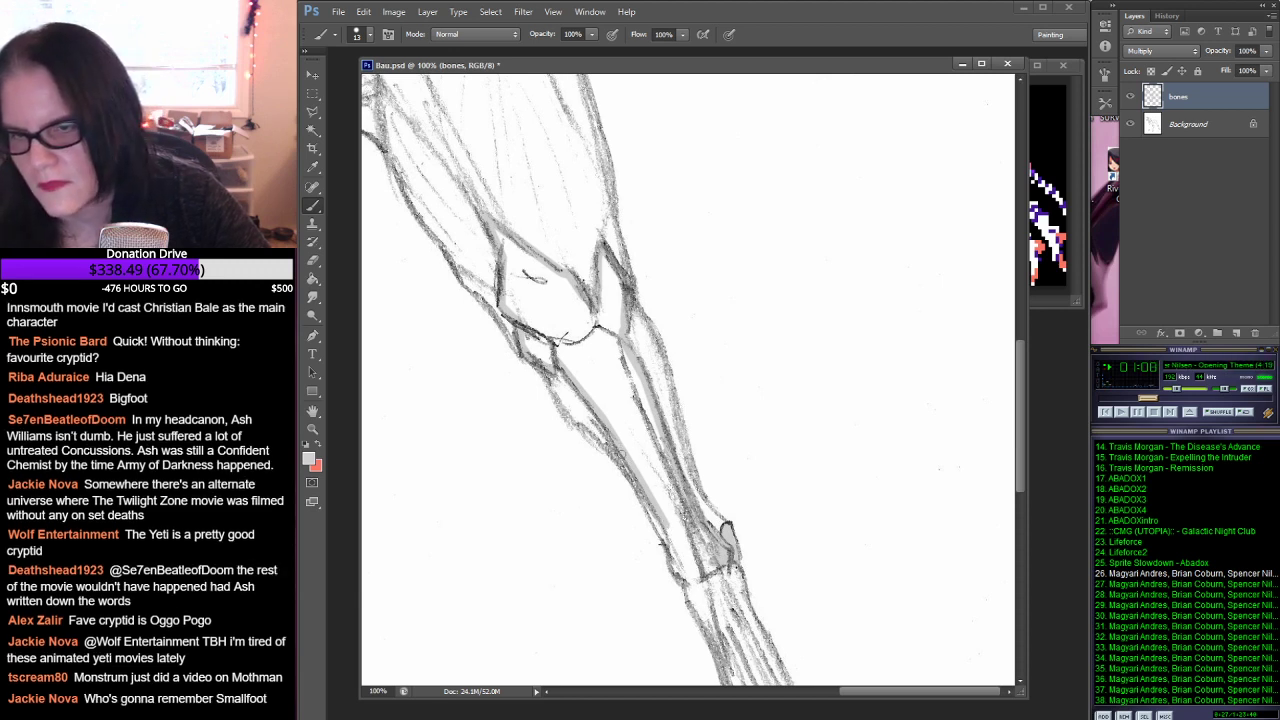
{"action": "left_click_drag", "start_coordinate": [617, 457], "coordinate": [688, 583]}
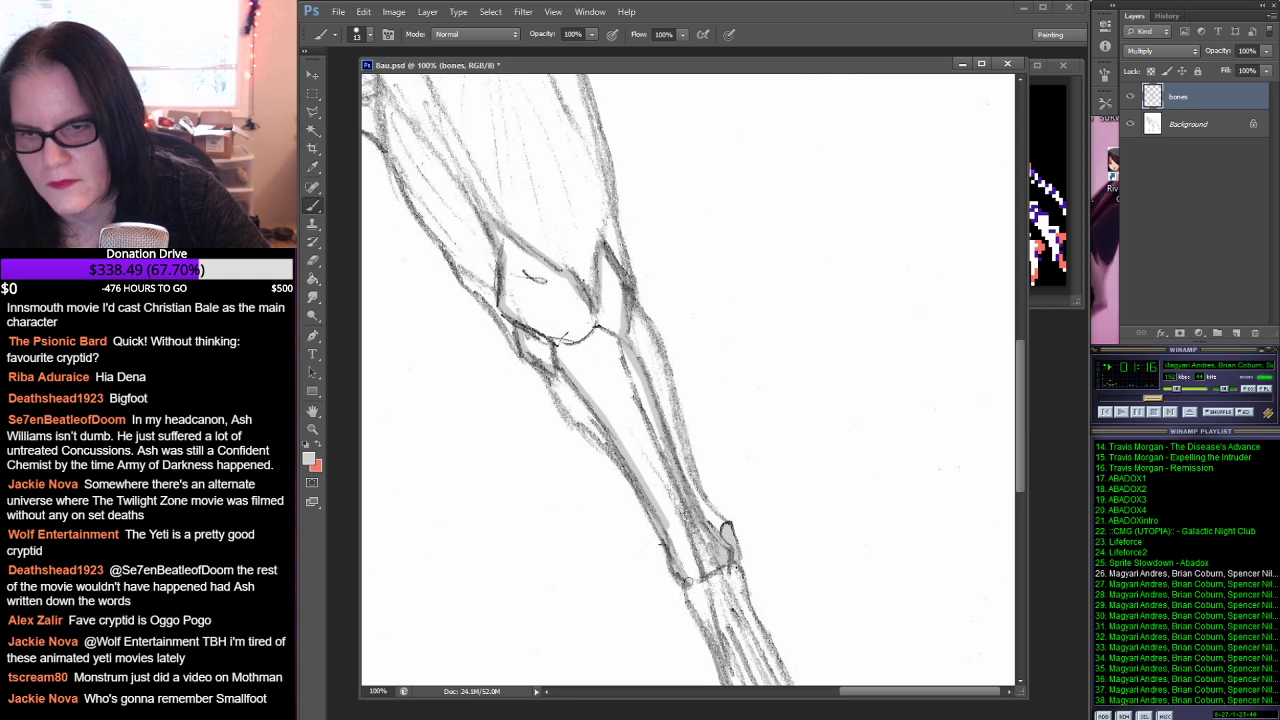
{"action": "left_click_drag", "start_coordinate": [718, 568], "coordinate": [689, 586]}
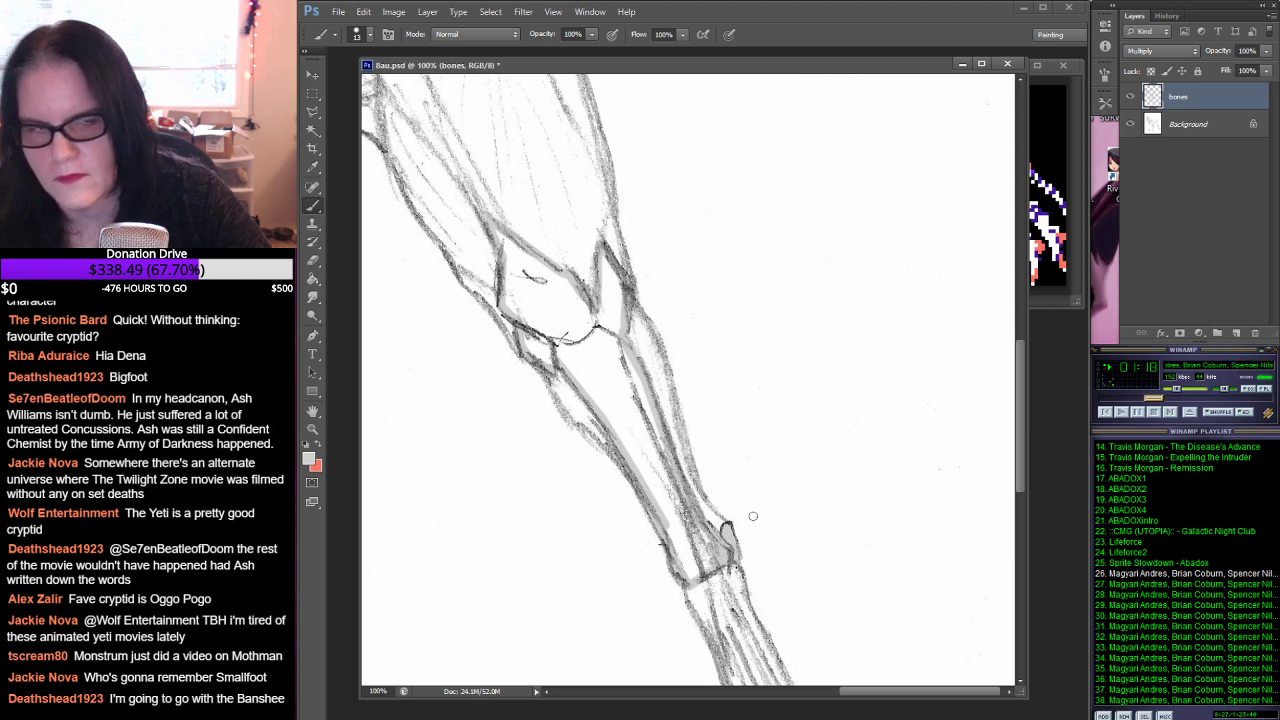
{"action": "mouse_move", "coordinate": [751, 514]}
{"action": "left_mouse_down"}
{"action": "mouse_move", "coordinate": [760, 409]}
{"action": "mouse_move", "coordinate": [742, 301]}
{"action": "left_mouse_up"}
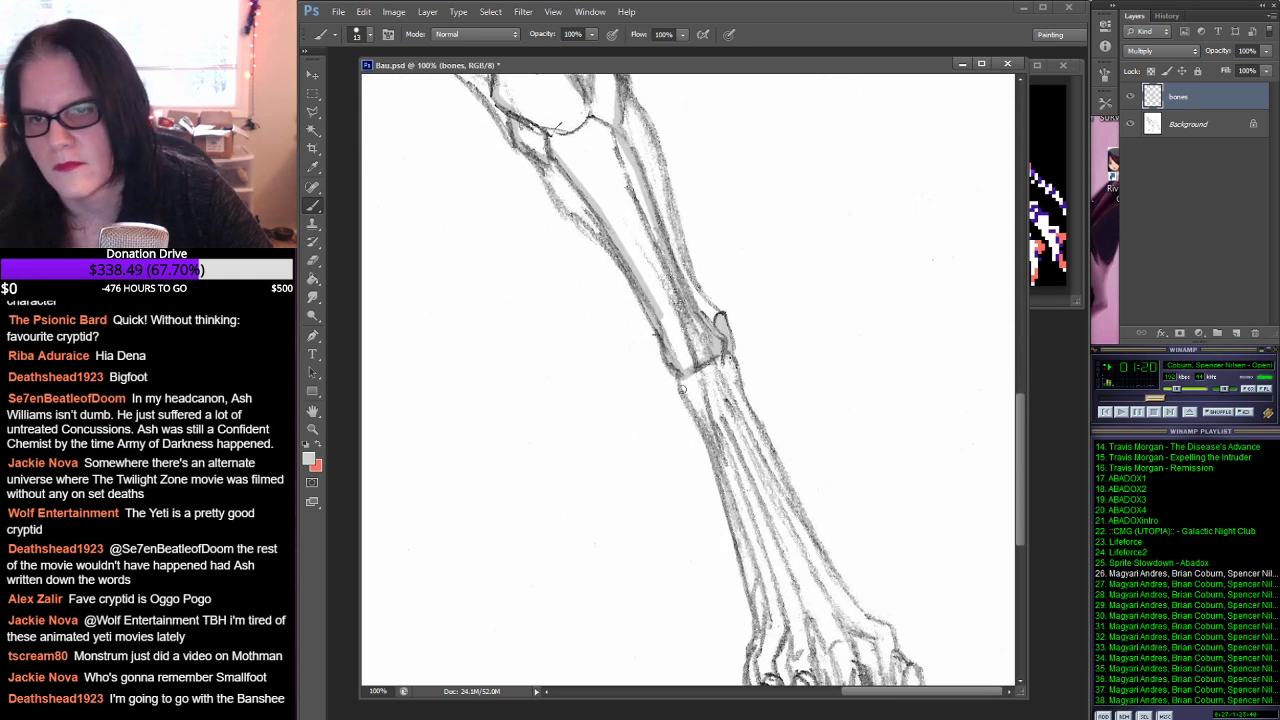
{"action": "left_click_drag", "start_coordinate": [823, 228], "coordinate": [823, 416]}
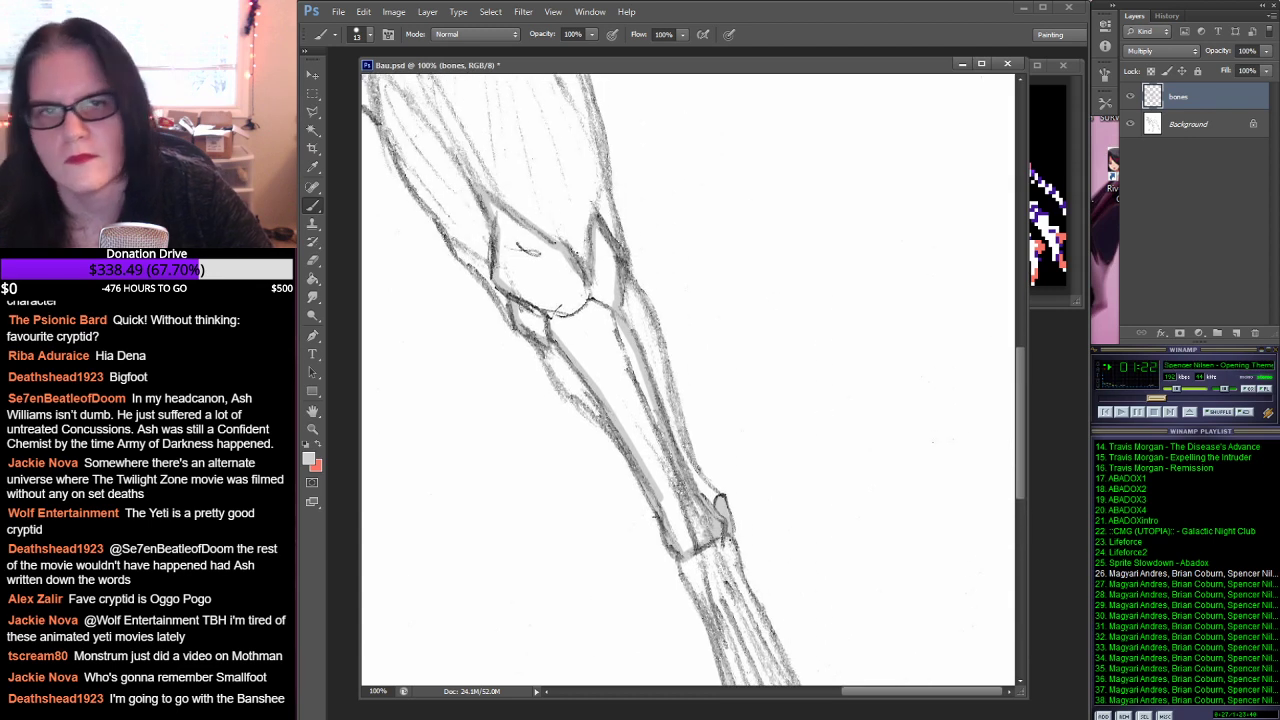
Step: Set the bones layer to Normal blending and fill the rearmost leg's outlined knee and shin with solid light grey, covering leftover gaps
{"action": "left_click", "coordinate": [1165, 50]}
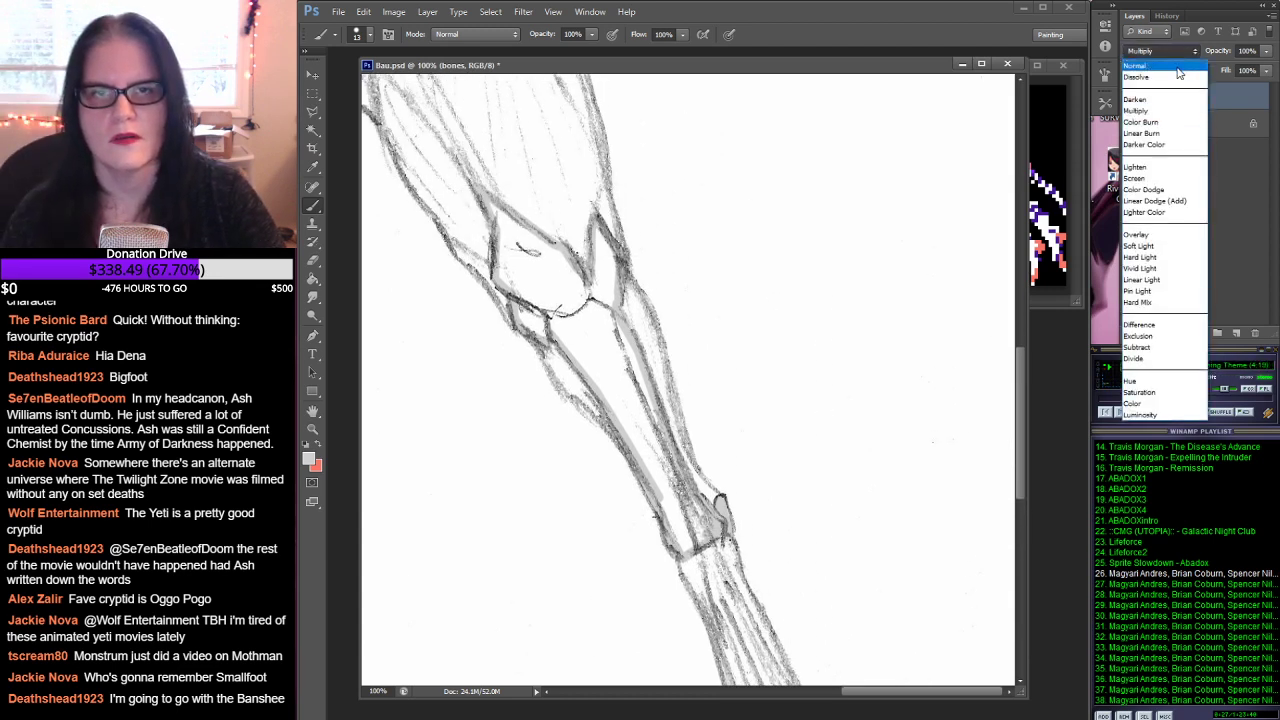
{"action": "left_click", "coordinate": [1178, 68]}
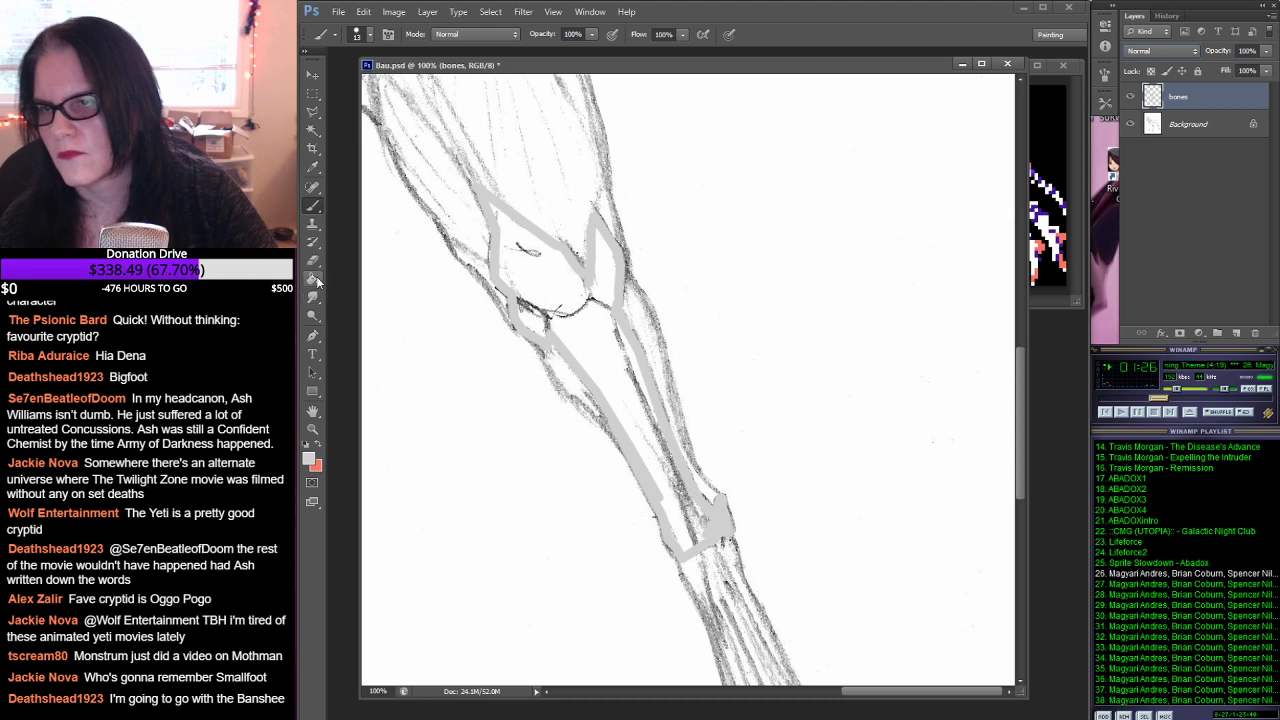
{"action": "left_click", "coordinate": [313, 280]}
{"action": "left_click", "coordinate": [552, 280]}
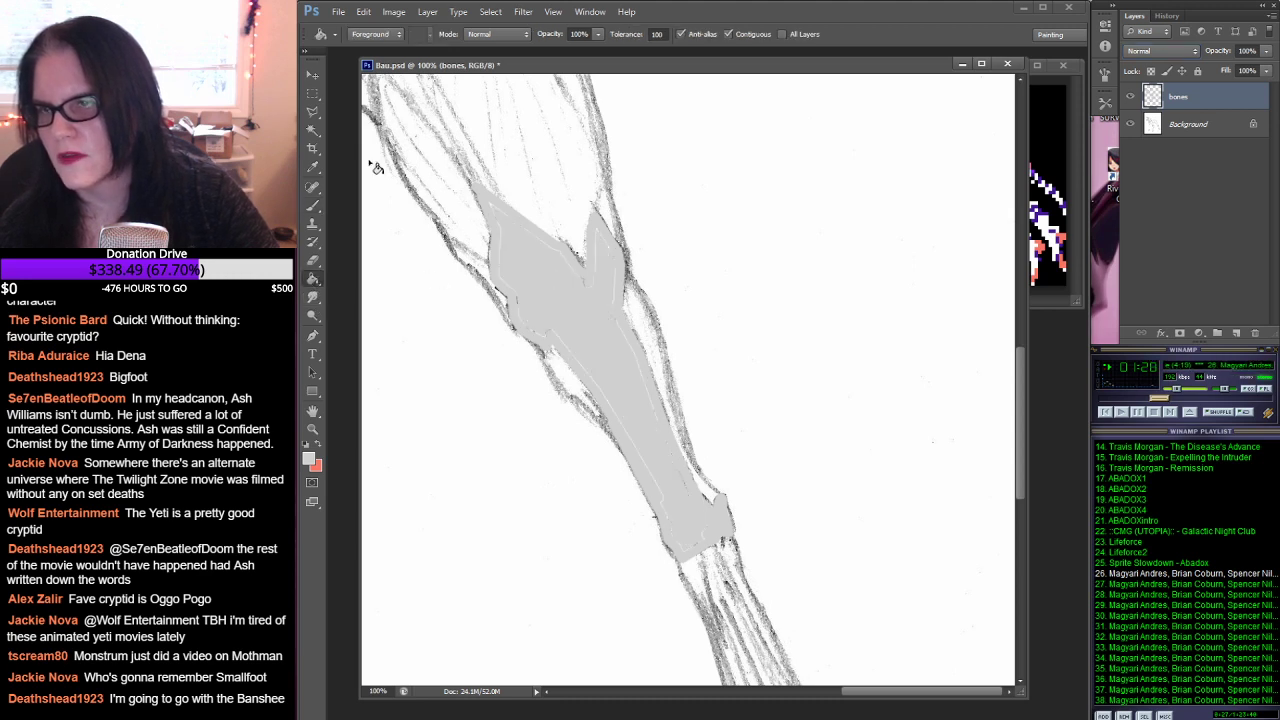
{"action": "left_click", "coordinate": [313, 205]}
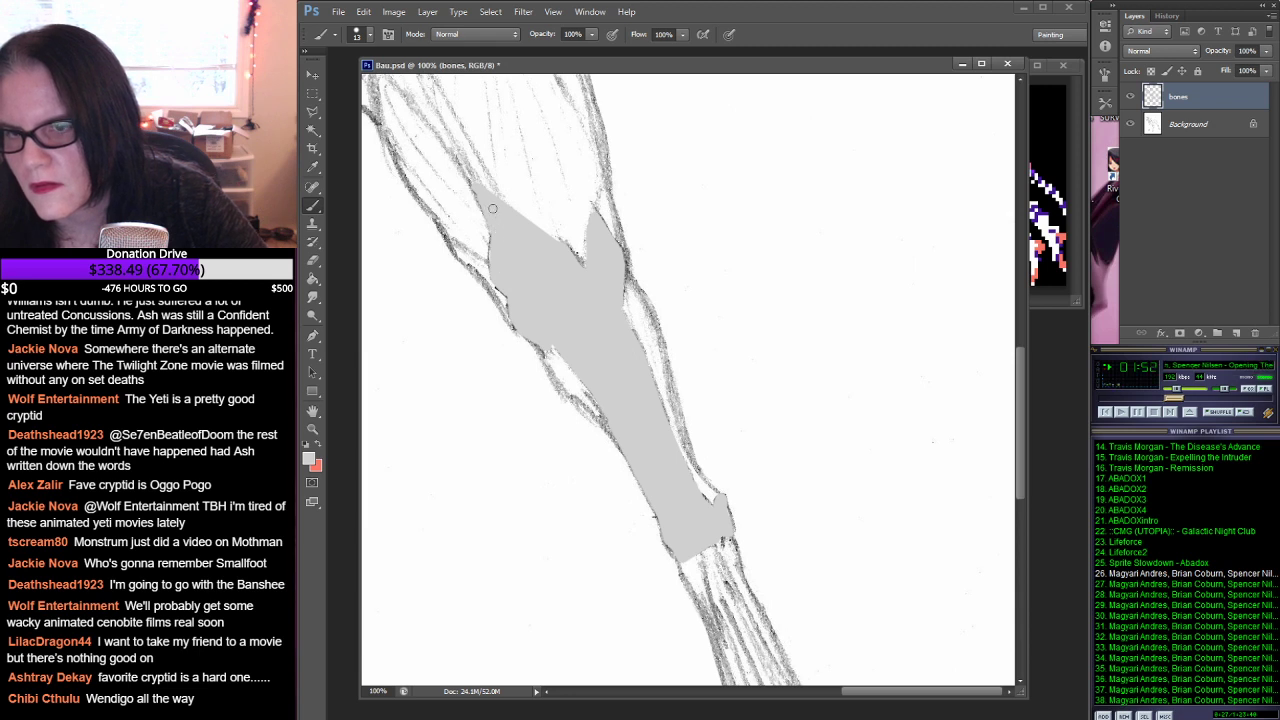
Step: Return the bones layer to Multiply and paint light grey down the front edge of the rearmost foot, from the ankle toward the toes
{"action": "scroll", "coordinate": [766, 354], "scroll_direction": "down", "scroll_amount": 5}
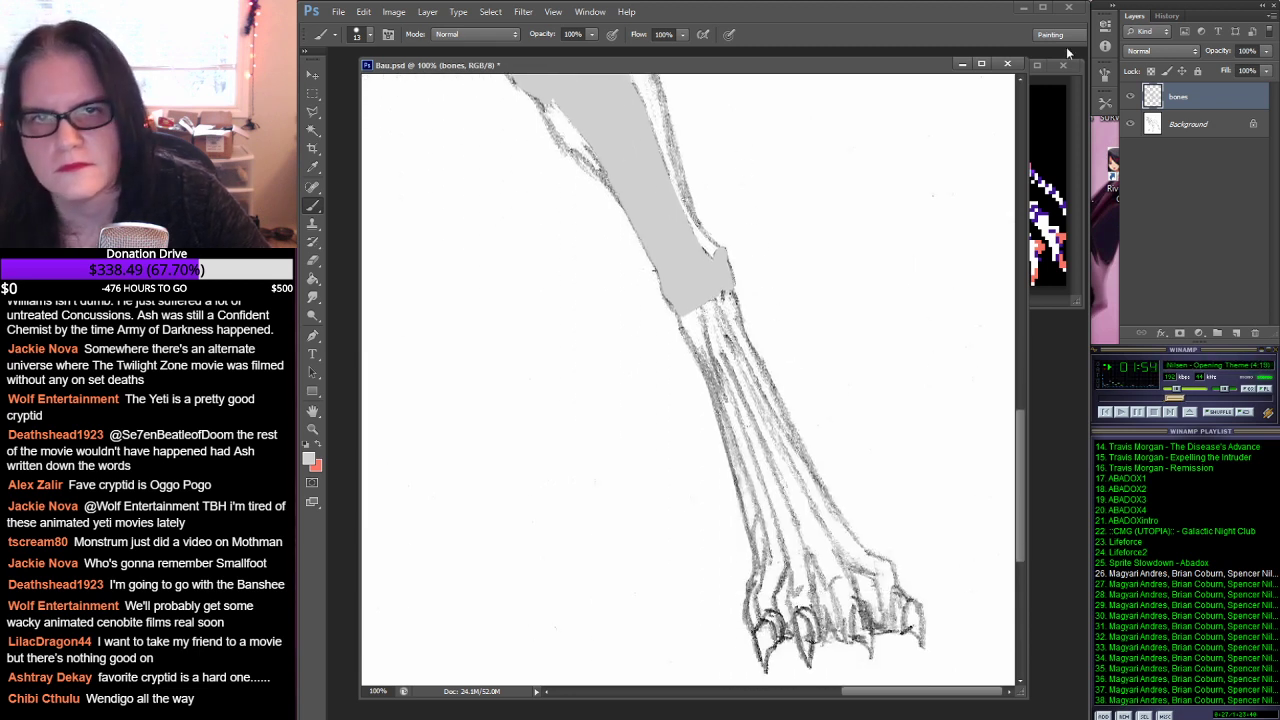
{"action": "left_click", "coordinate": [1193, 50]}
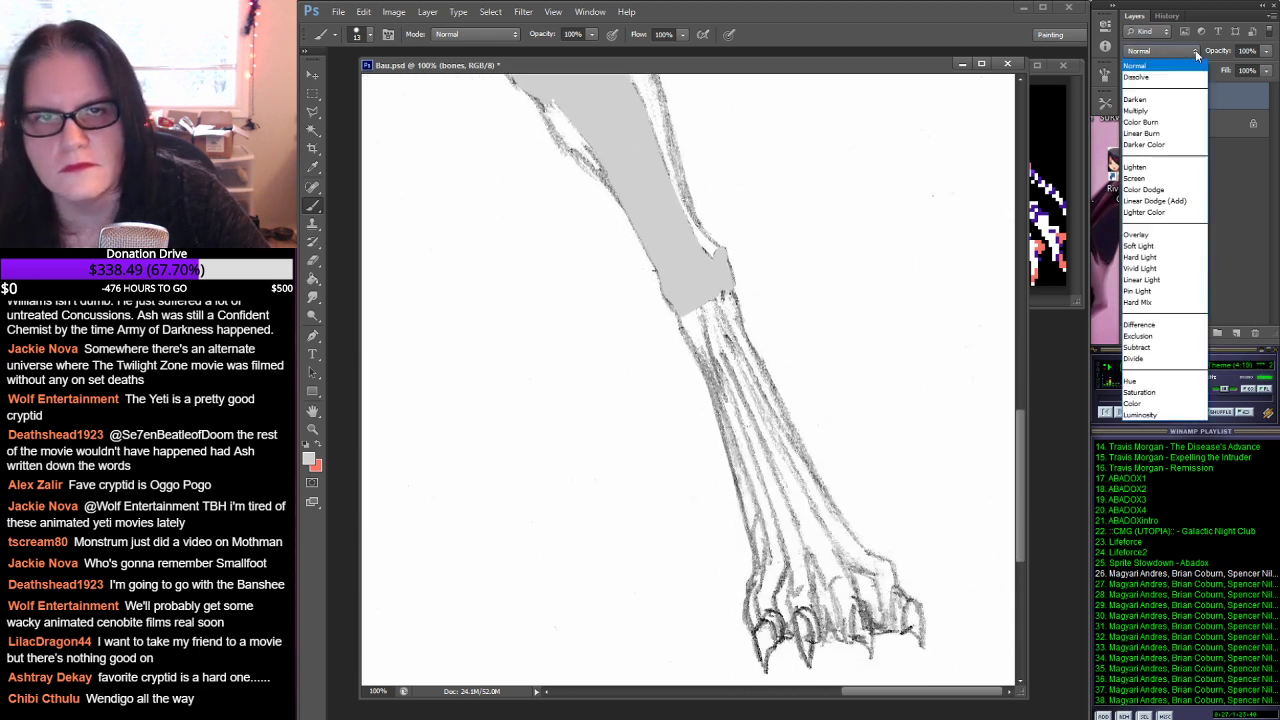
{"action": "left_click", "coordinate": [1160, 111]}
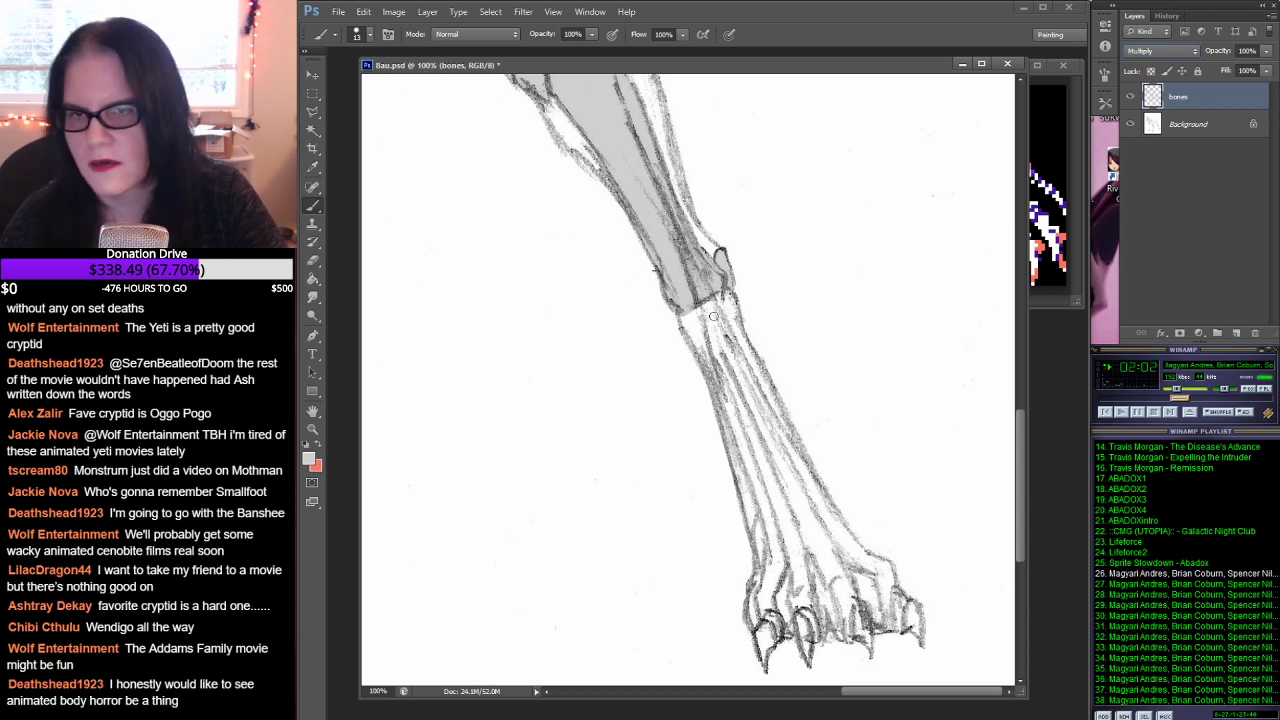
{"action": "mouse_move", "coordinate": [697, 310]}
{"action": "left_mouse_down"}
{"action": "mouse_move", "coordinate": [702, 351]}
{"action": "mouse_move", "coordinate": [685, 312]}
{"action": "mouse_move", "coordinate": [719, 408]}
{"action": "left_mouse_up"}
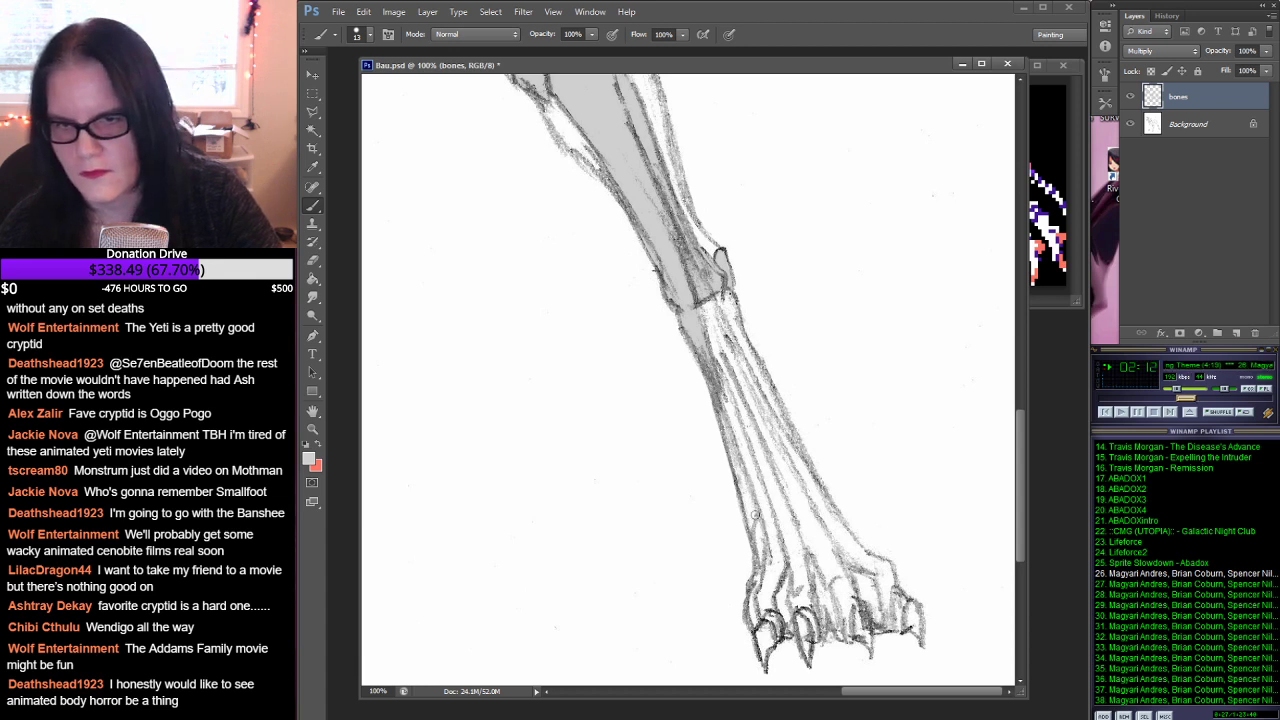
{"action": "left_click_drag", "start_coordinate": [755, 513], "coordinate": [752, 522]}
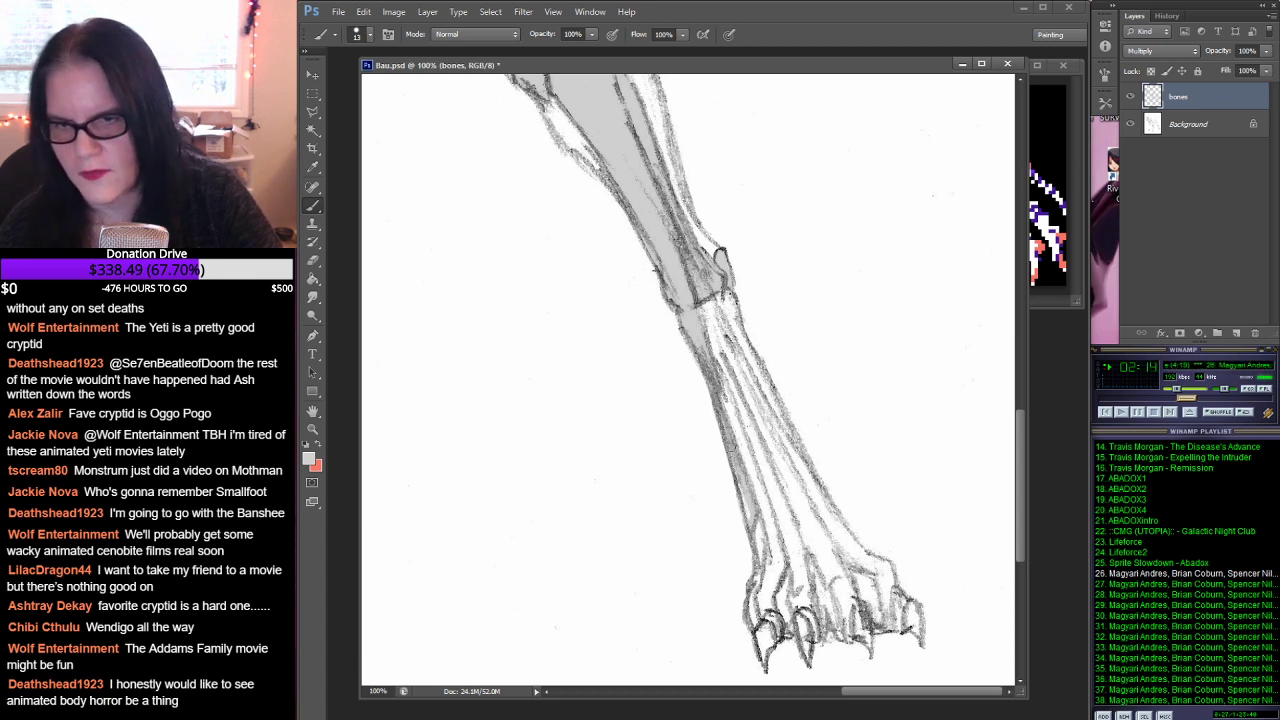
{"action": "left_click_drag", "start_coordinate": [748, 454], "coordinate": [731, 526]}
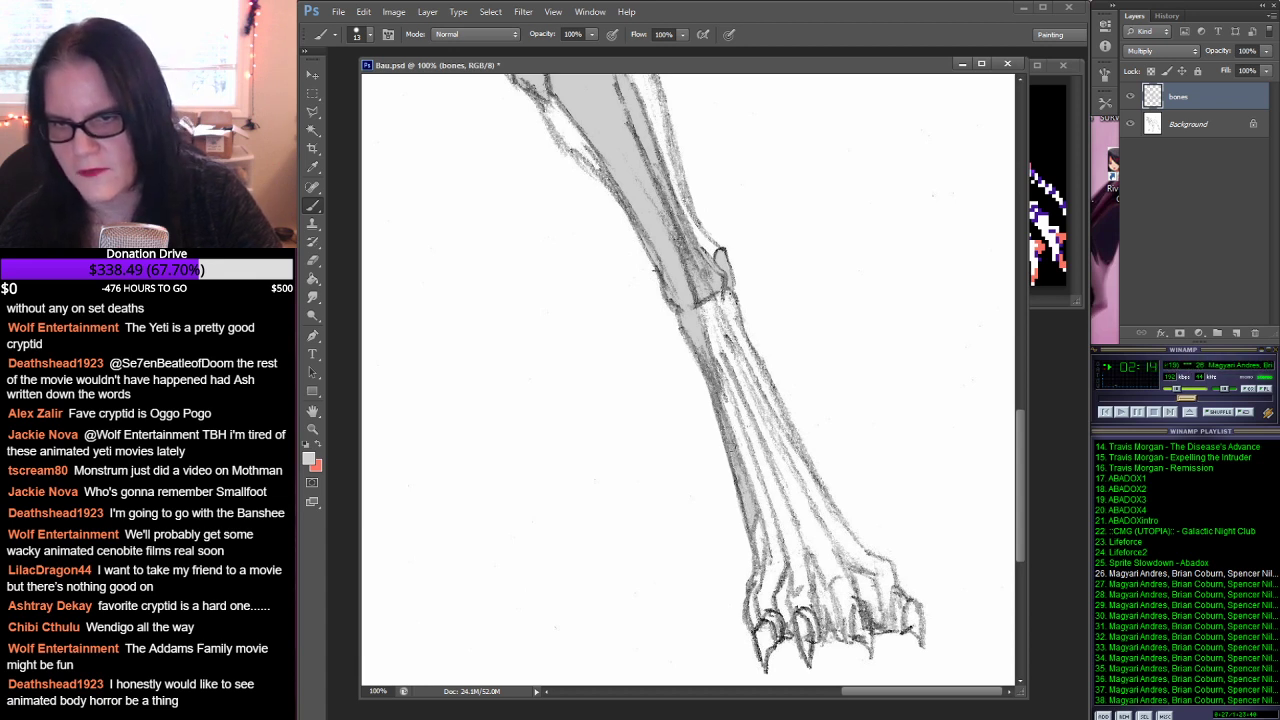
Step: Examine the grey bone colouring on the legs and ribs up close and across the whole dog
{"action": "left_click", "coordinate": [312, 428]}
{"action": "left_click", "coordinate": [703, 292], "text": "alt"}
{"action": "left_click", "coordinate": [703, 292], "text": "alt"}
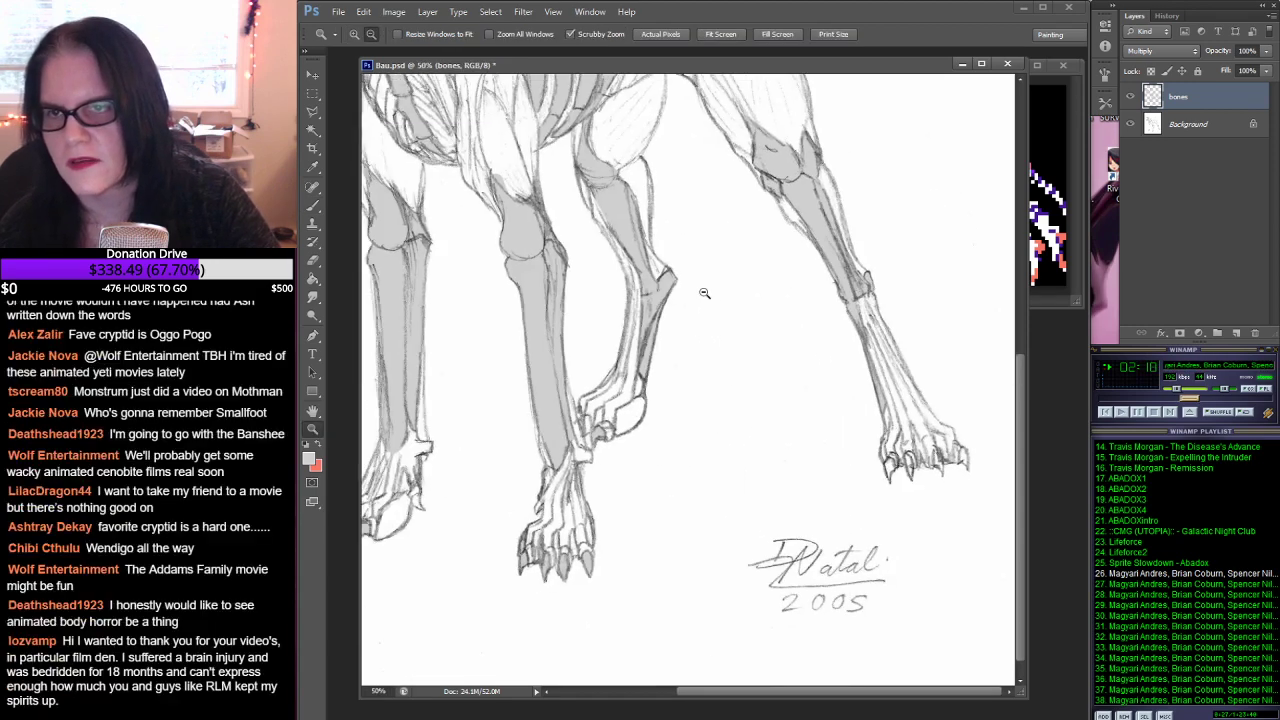
{"action": "left_click", "coordinate": [703, 292], "text": "alt"}
{"action": "left_click", "coordinate": [642, 350]}
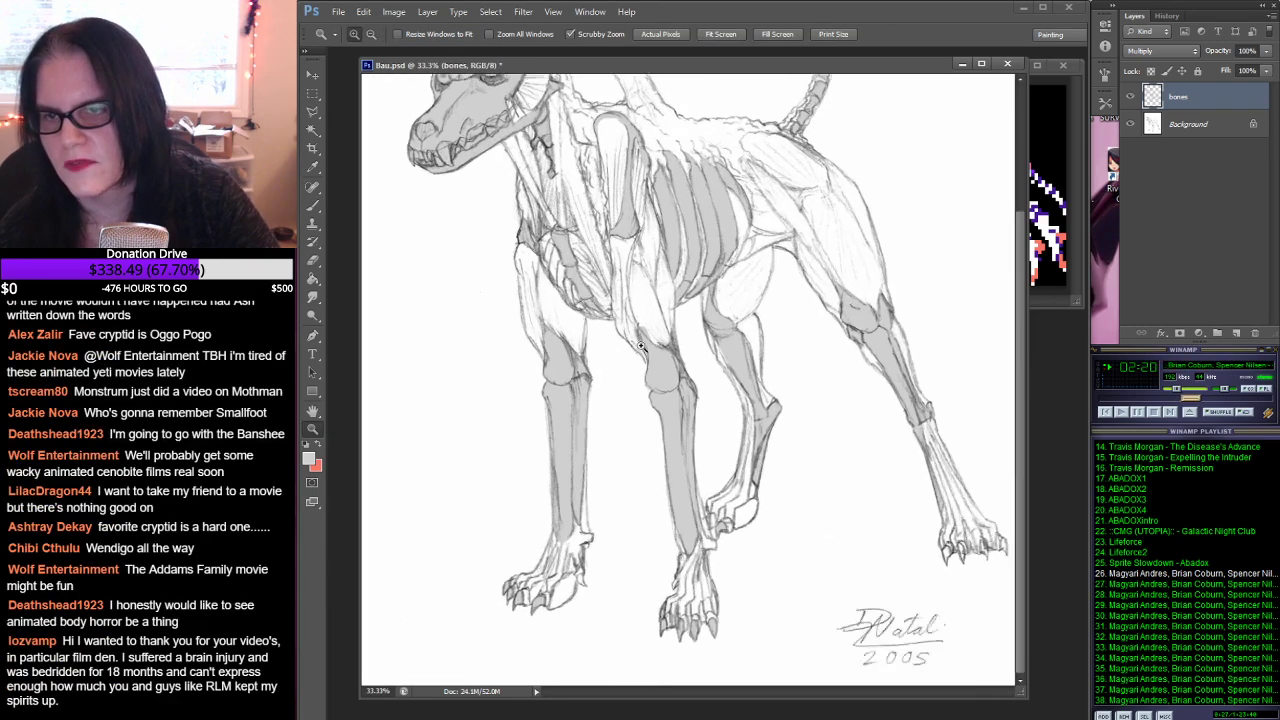
{"action": "left_click", "coordinate": [642, 350]}
{"action": "key", "text": "e"}
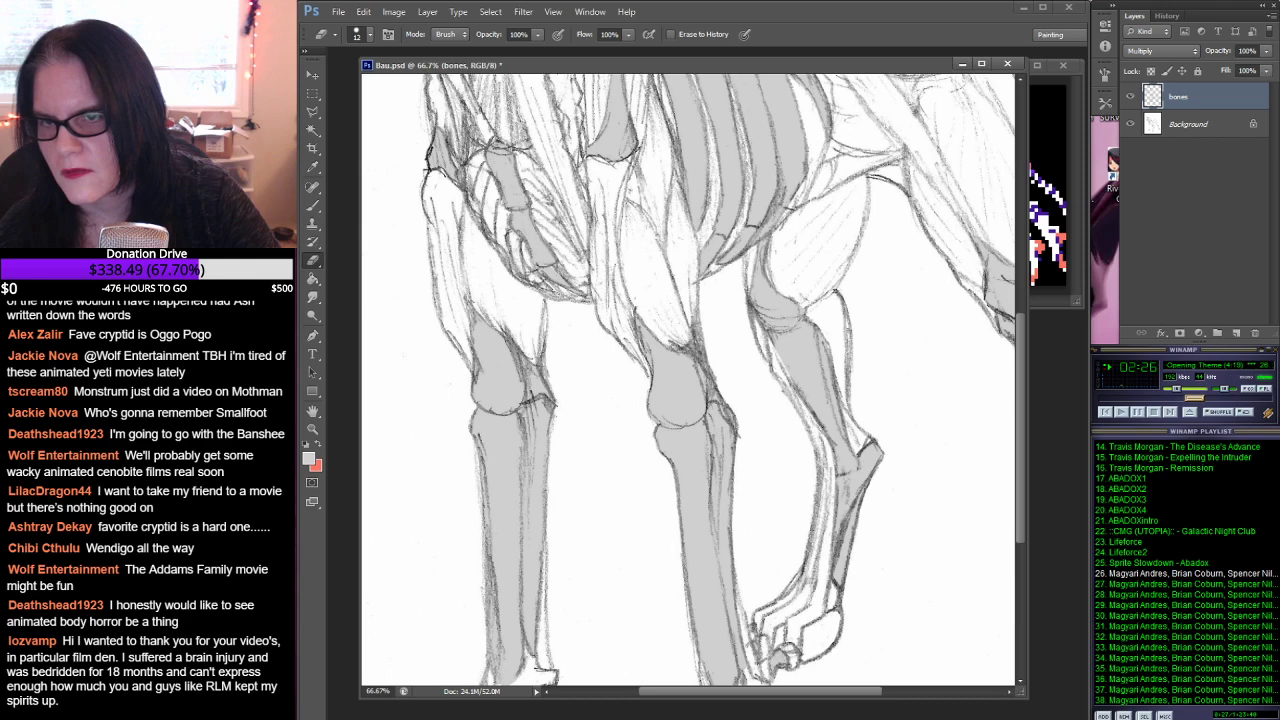
{"action": "key", "text": "z"}
{"action": "left_click", "coordinate": [671, 238], "text": "alt"}
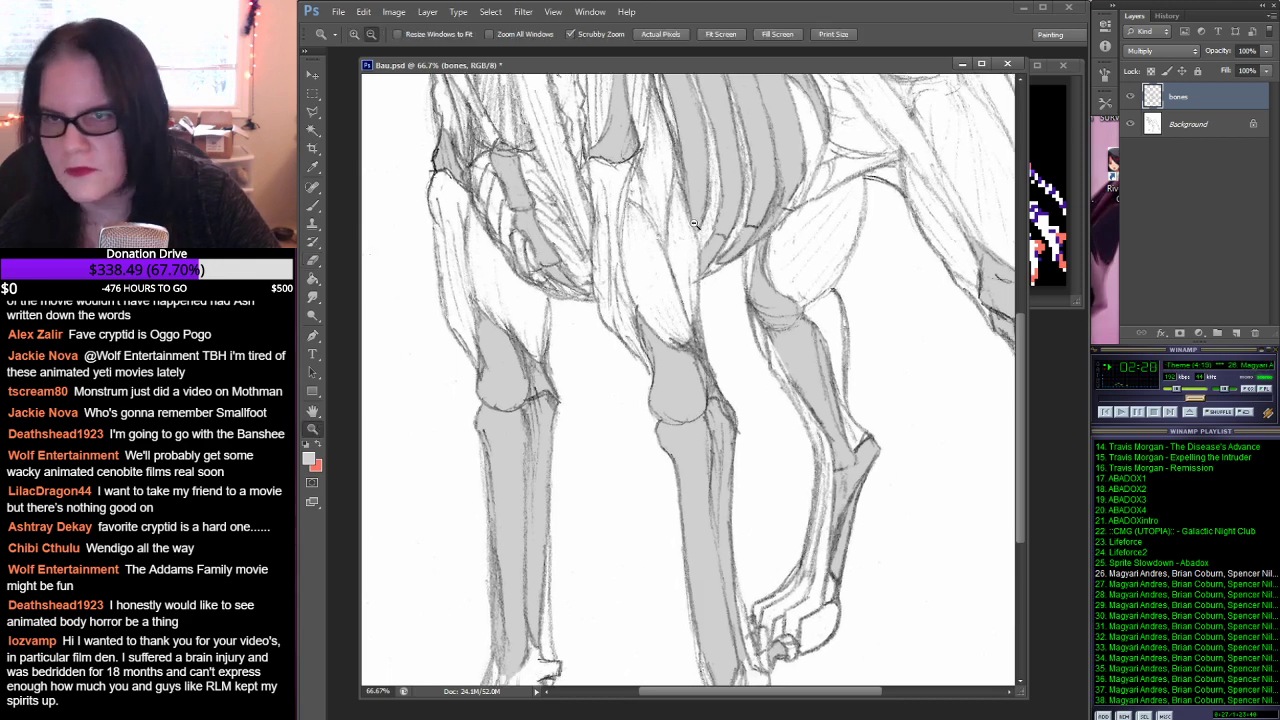
{"action": "left_click", "coordinate": [694, 224], "text": "alt"}
{"action": "left_click", "coordinate": [694, 224], "text": "alt"}
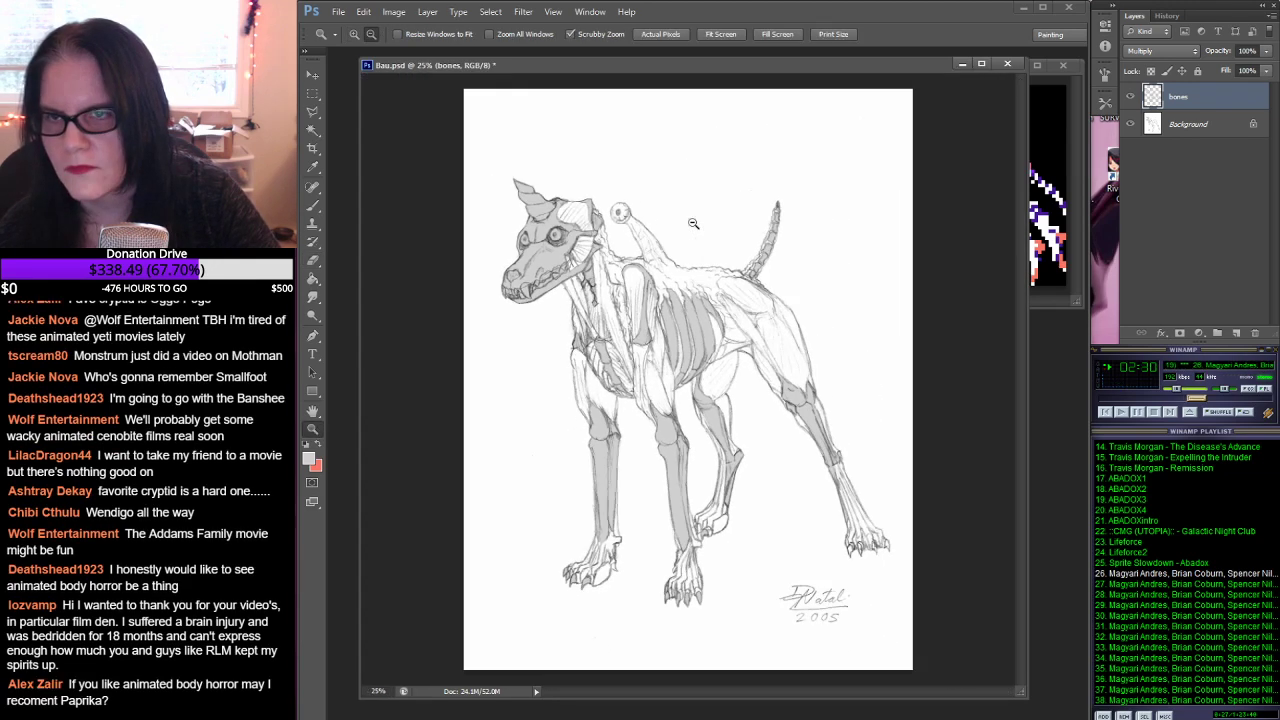
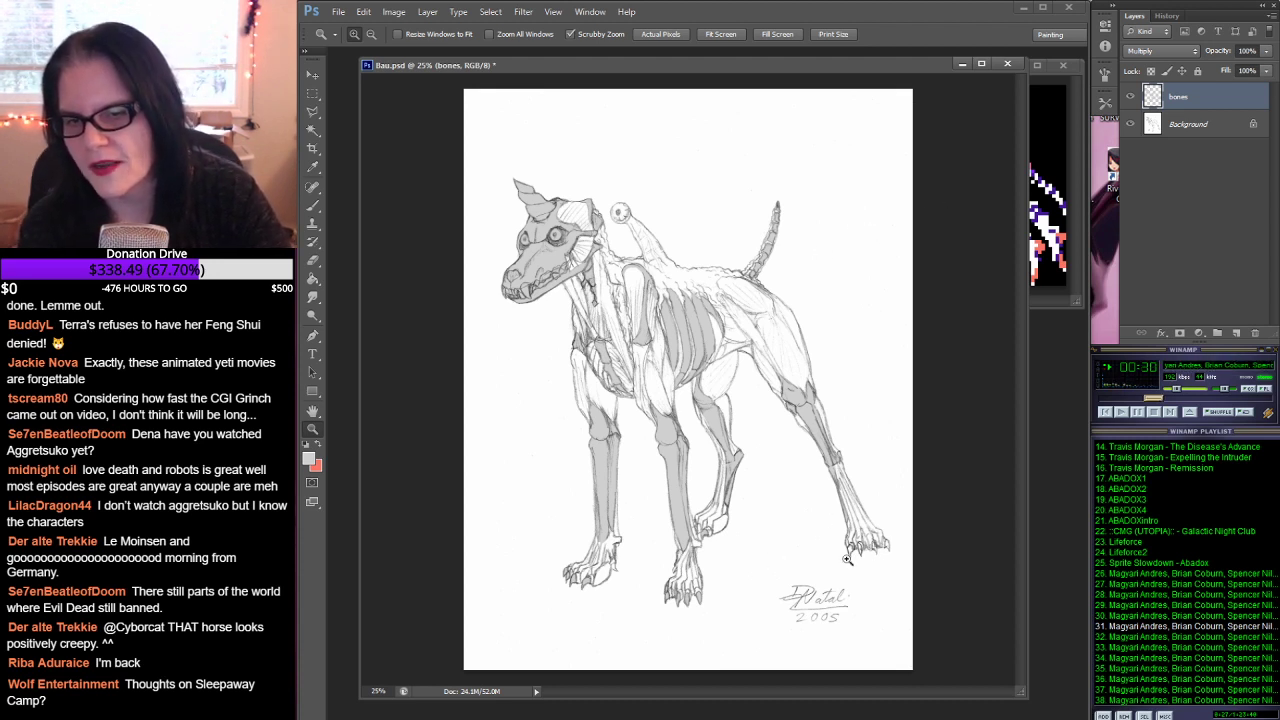
Step: Paint the claws of the rearmost hind foot light grey with the 13 px brush
{"action": "left_click", "coordinate": [879, 549]}
{"action": "left_click", "coordinate": [922, 542]}
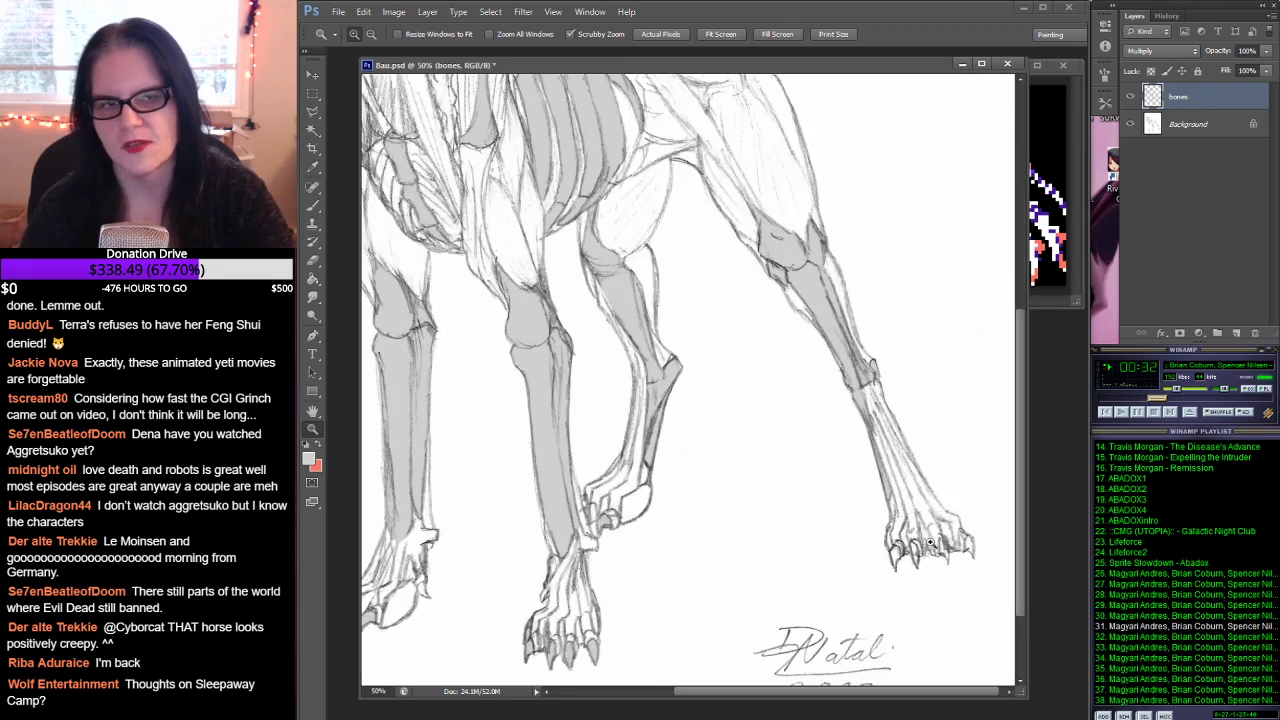
{"action": "left_click", "coordinate": [930, 543]}
{"action": "left_click", "coordinate": [932, 540]}
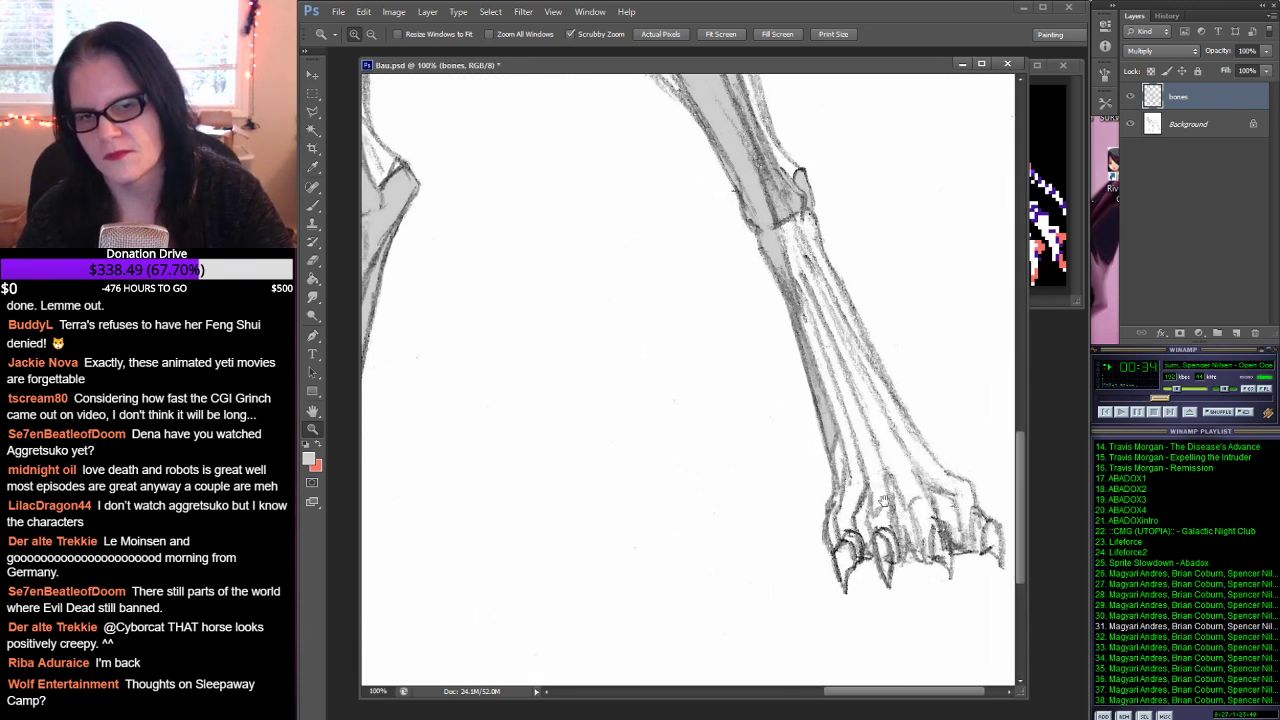
{"action": "left_click_drag", "start_coordinate": [884, 500], "coordinate": [804, 405]}
{"action": "left_click", "coordinate": [312, 208]}
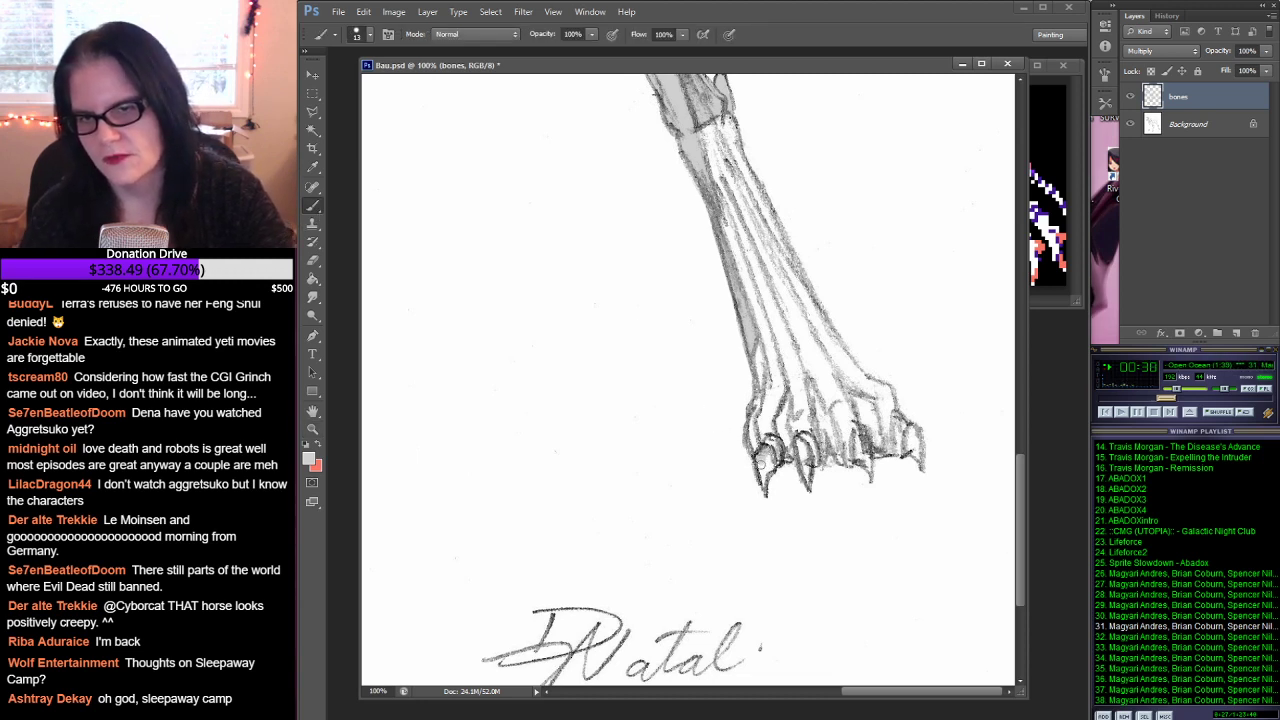
{"action": "mouse_move", "coordinate": [762, 462]}
{"action": "left_mouse_down"}
{"action": "mouse_move", "coordinate": [764, 488]}
{"action": "mouse_move", "coordinate": [768, 456]}
{"action": "mouse_move", "coordinate": [806, 484]}
{"action": "mouse_move", "coordinate": [808, 452]}
{"action": "mouse_move", "coordinate": [868, 470]}
{"action": "mouse_move", "coordinate": [866, 436]}
{"action": "mouse_move", "coordinate": [912, 460]}
{"action": "mouse_move", "coordinate": [914, 436]}
{"action": "mouse_move", "coordinate": [918, 462]}
{"action": "left_mouse_up"}
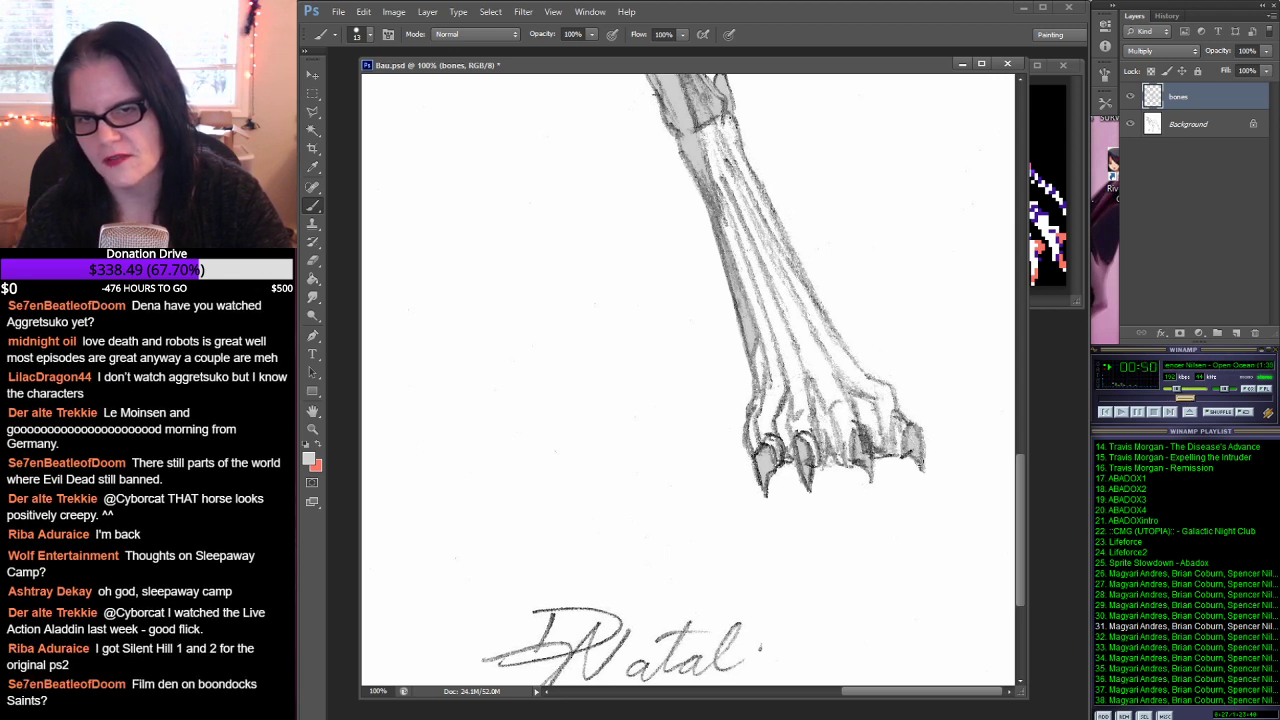
Step: Consult the finished Bau.jpg painting, close it, and sample salmon red from the pixel sprite's haunch as the foreground colour
{"action": "left_click", "coordinate": [313, 429]}
{"action": "left_click", "coordinate": [735, 302], "text": "alt"}
{"action": "left_click", "coordinate": [735, 302], "text": "alt"}
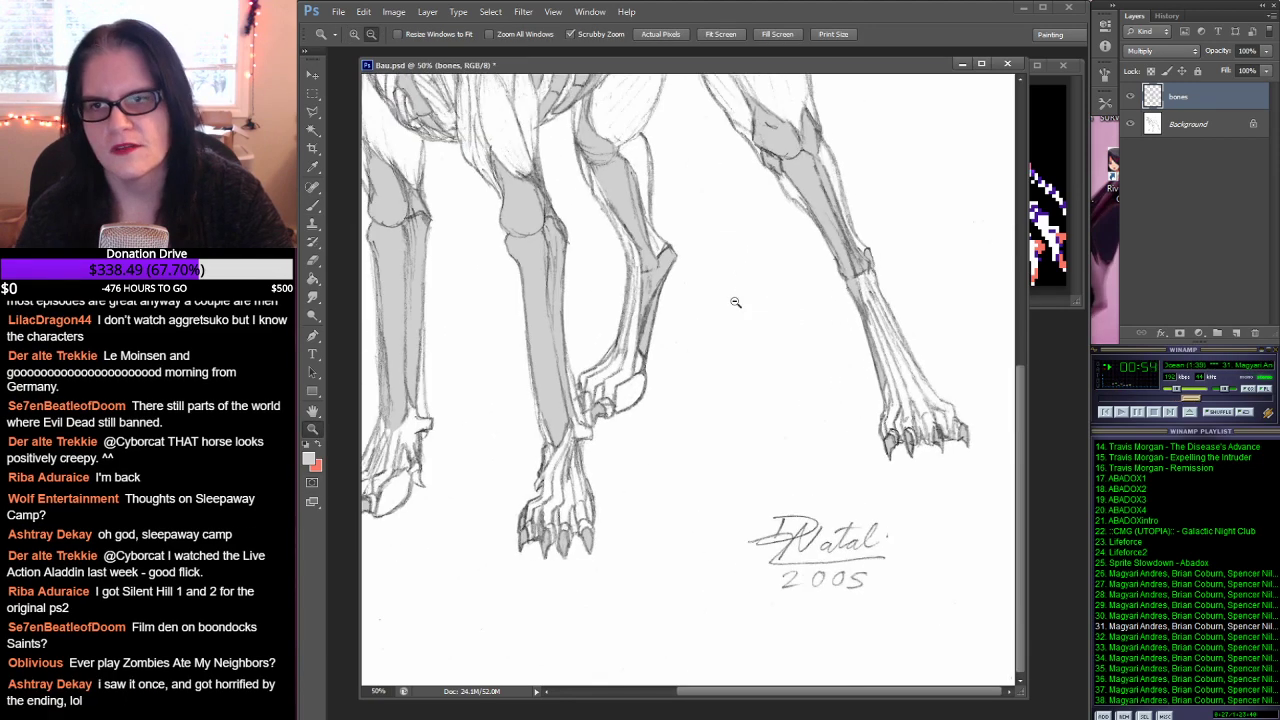
{"action": "left_click", "coordinate": [735, 302], "text": "alt"}
{"action": "left_click_drag", "start_coordinate": [738, 295], "coordinate": [743, 327]}
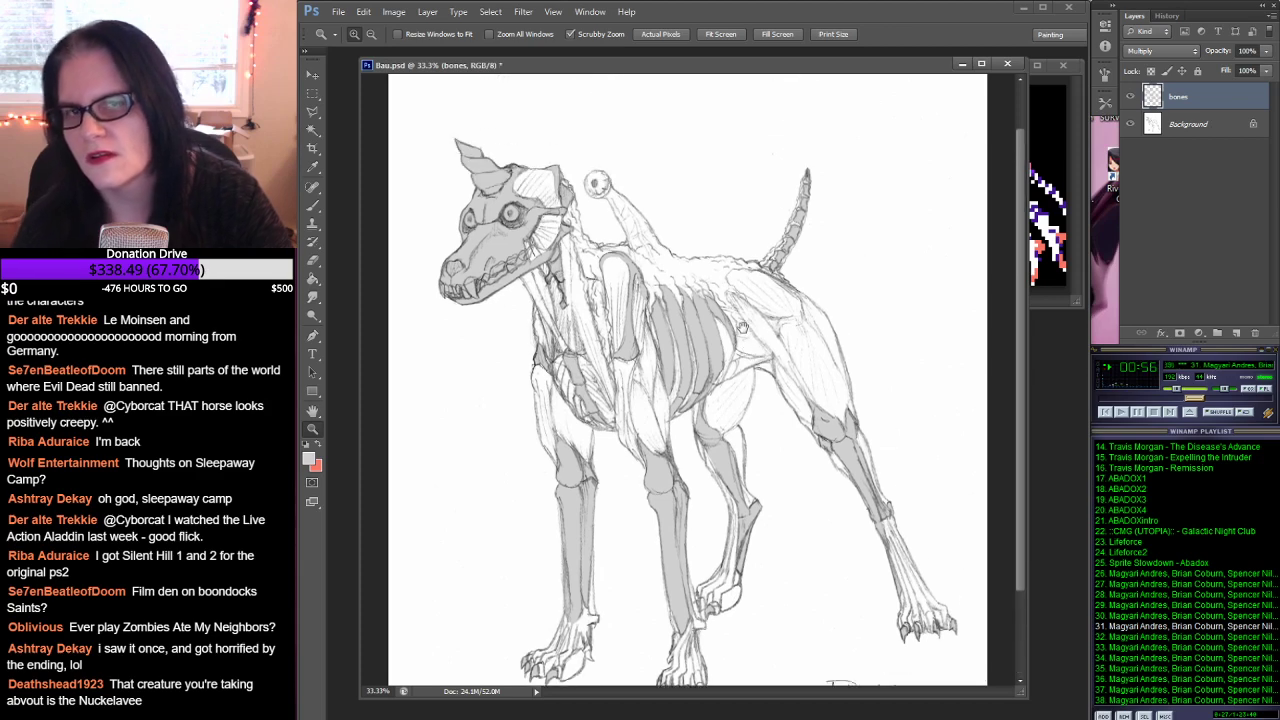
{"action": "left_click", "coordinate": [1048, 301]}
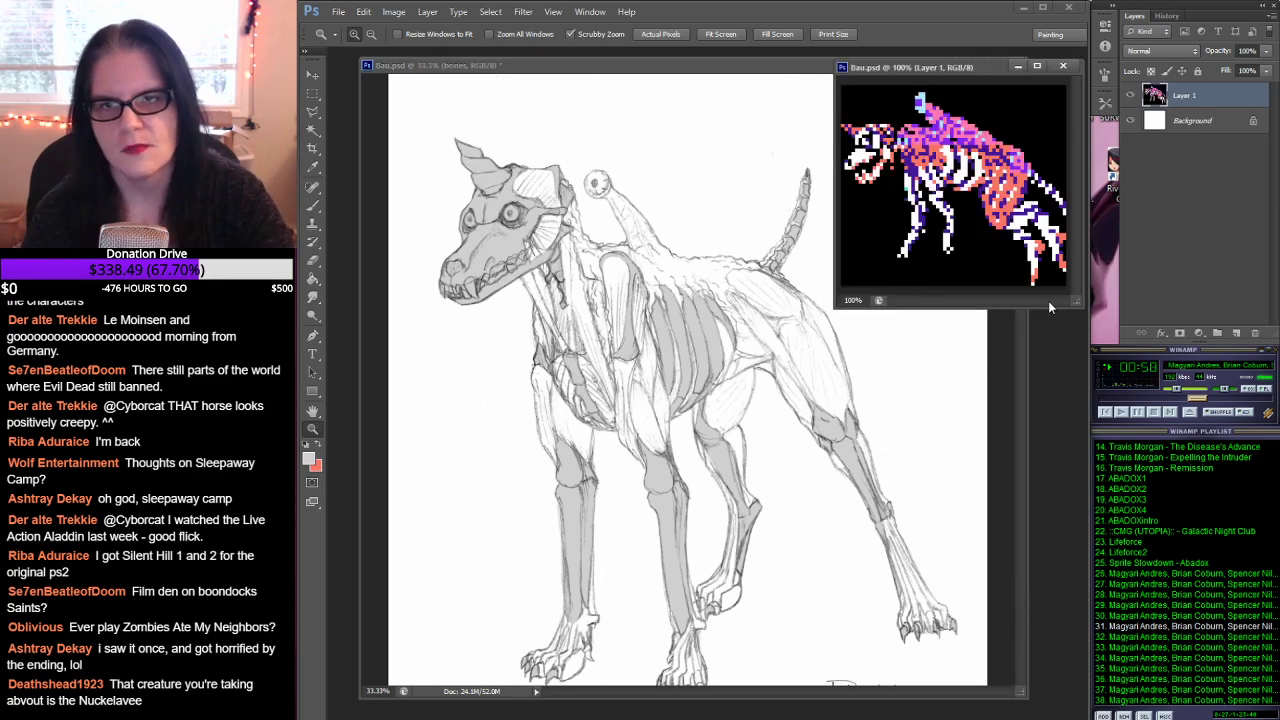
{"action": "left_click_drag", "start_coordinate": [1279, 70], "coordinate": [564, 141]}
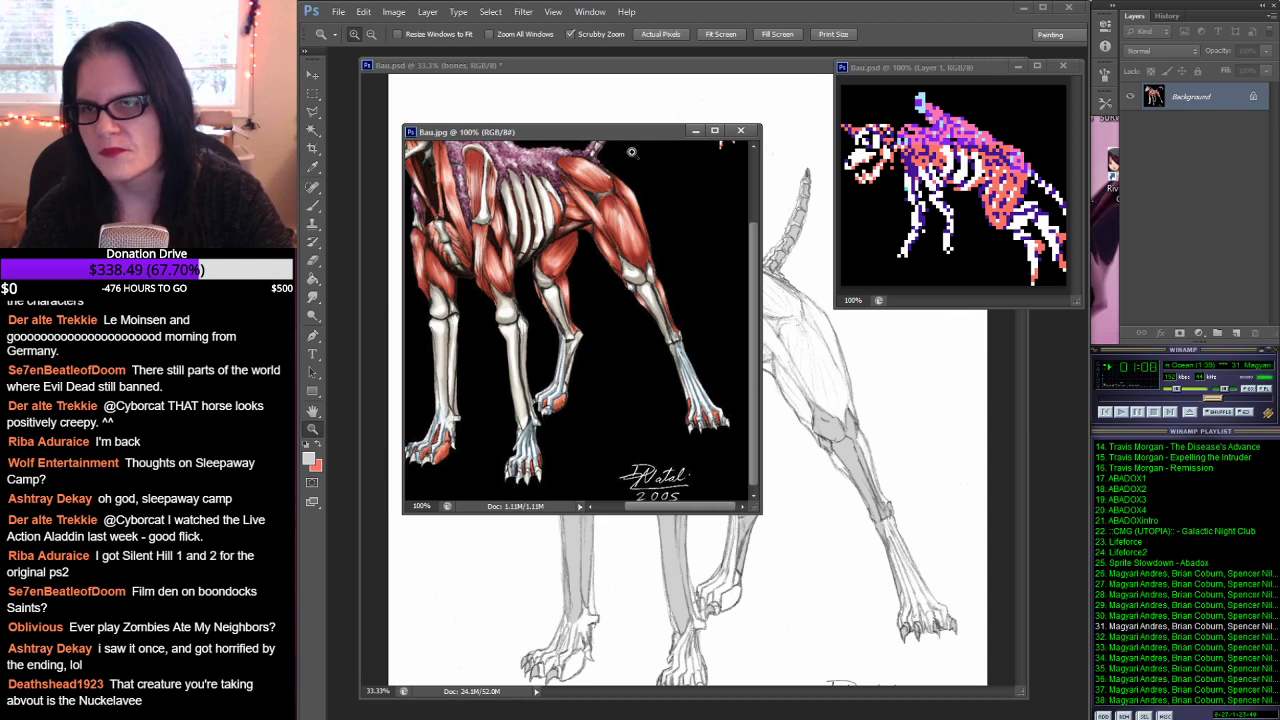
{"action": "left_click", "coordinate": [740, 130]}
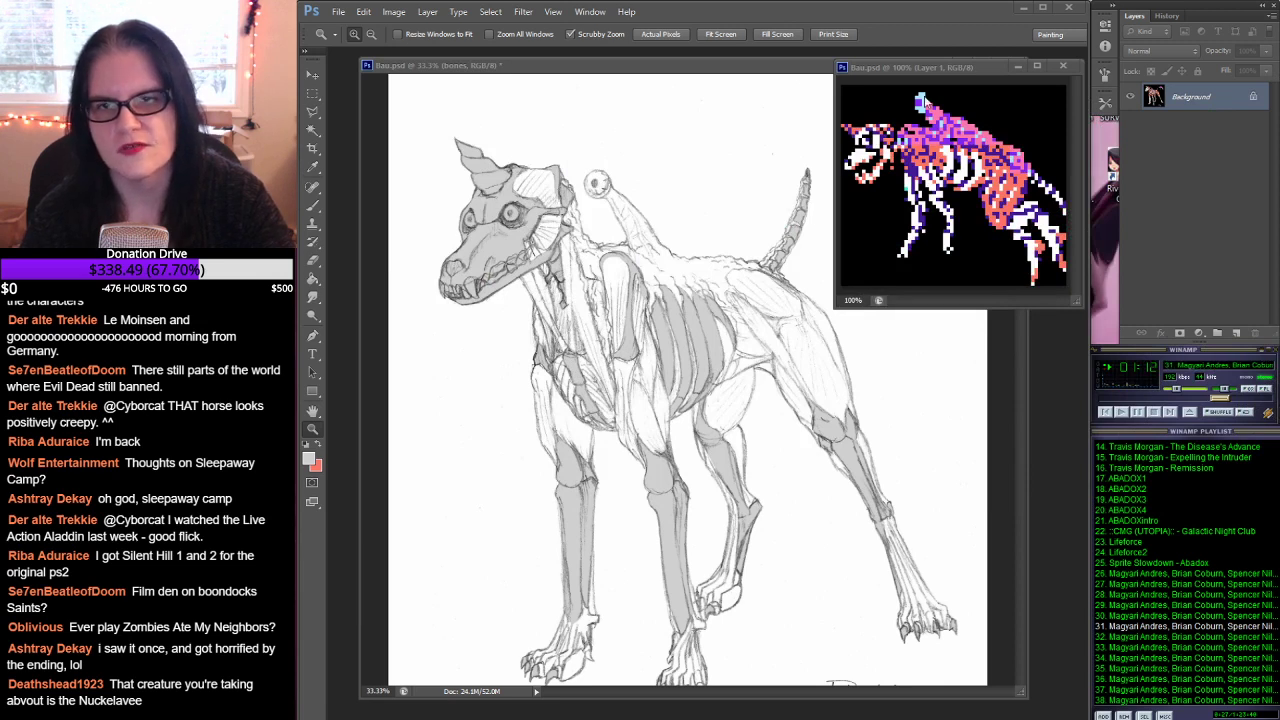
{"action": "left_click", "coordinate": [312, 167]}
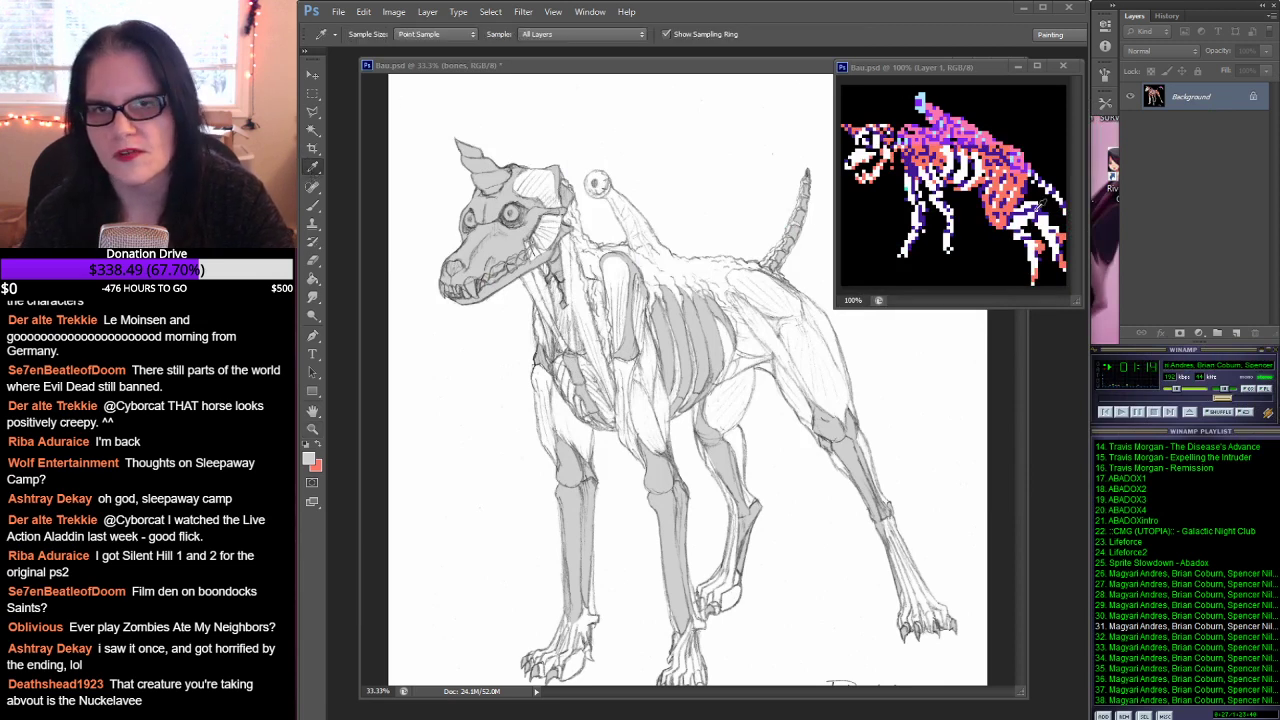
{"action": "left_click", "coordinate": [1014, 178]}
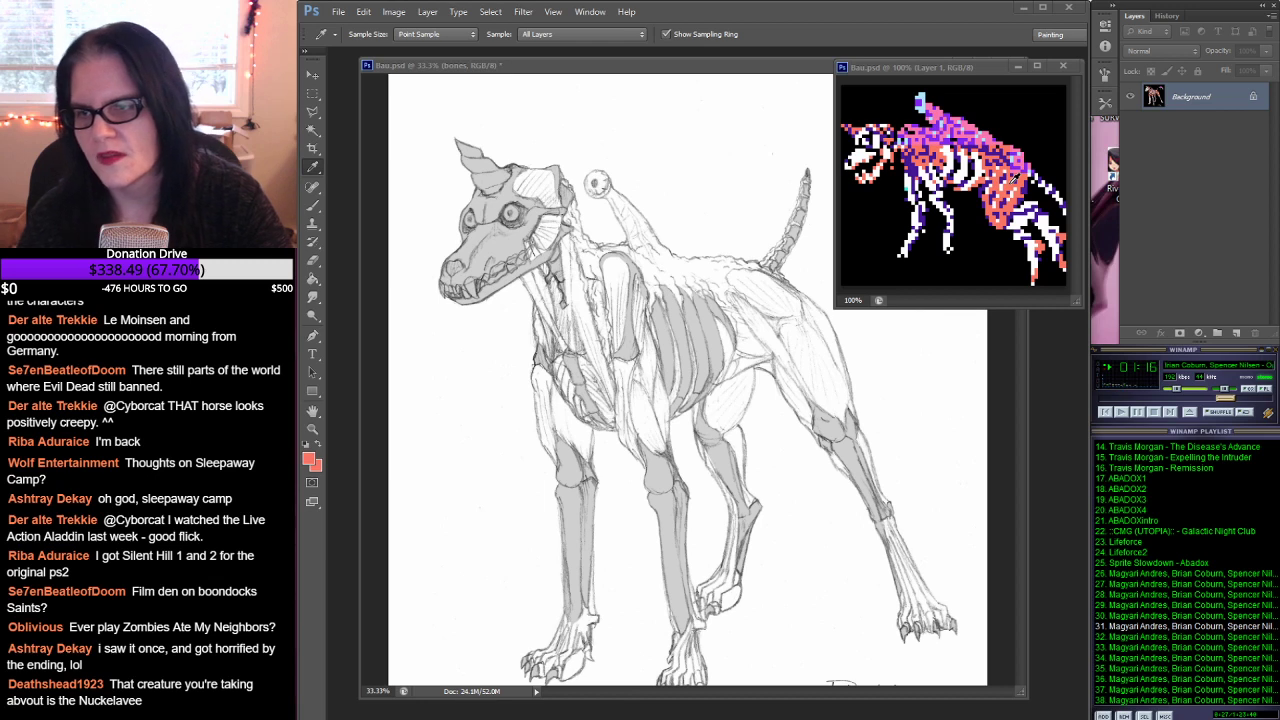
Step: Add a new layer named muscles above the bones layer of the dog sketch, in Normal mode at 100% opacity
{"action": "left_click", "coordinate": [313, 429]}
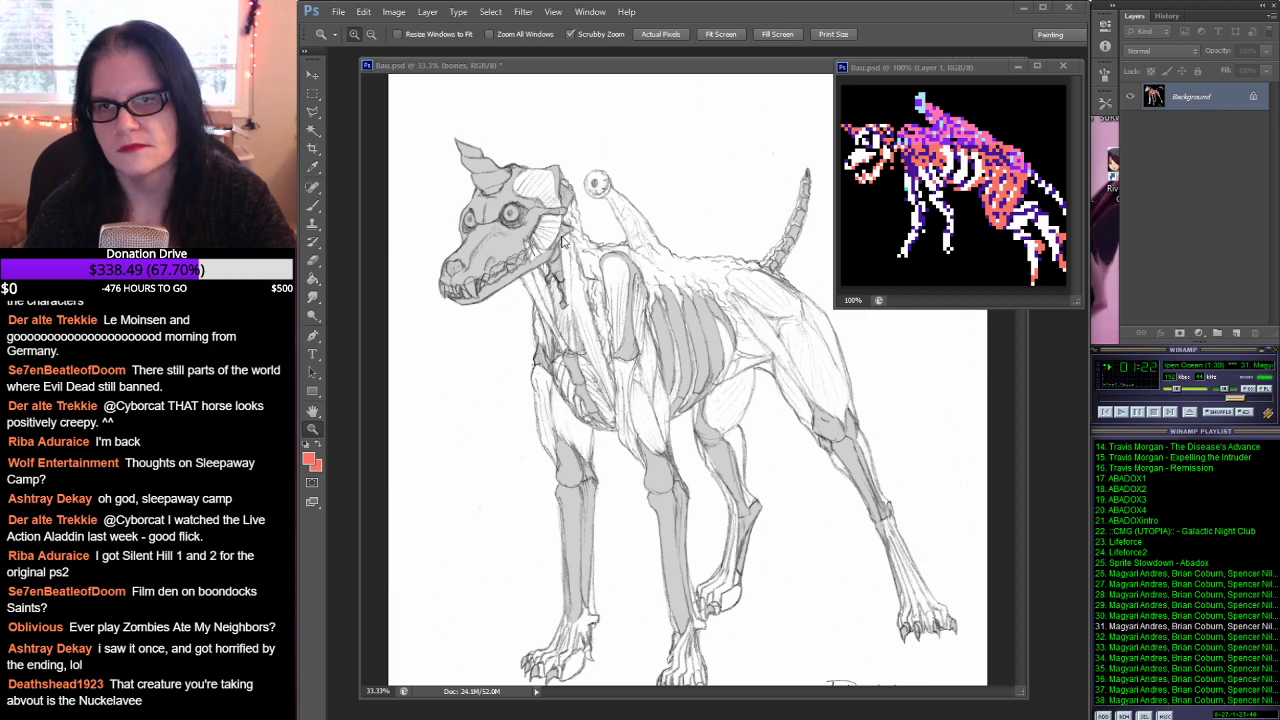
{"action": "left_click", "coordinate": [548, 201]}
{"action": "left_click", "coordinate": [547, 200]}
{"action": "left_click", "coordinate": [547, 200]}
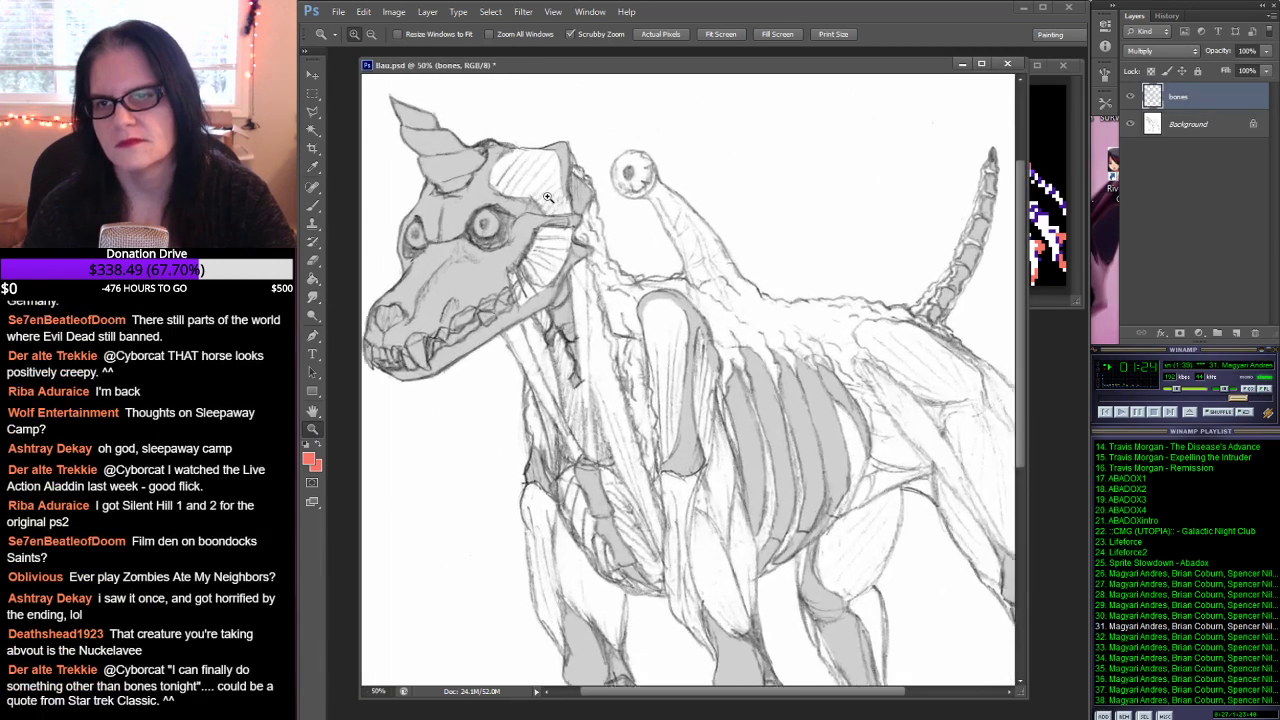
{"action": "left_click", "coordinate": [547, 200]}
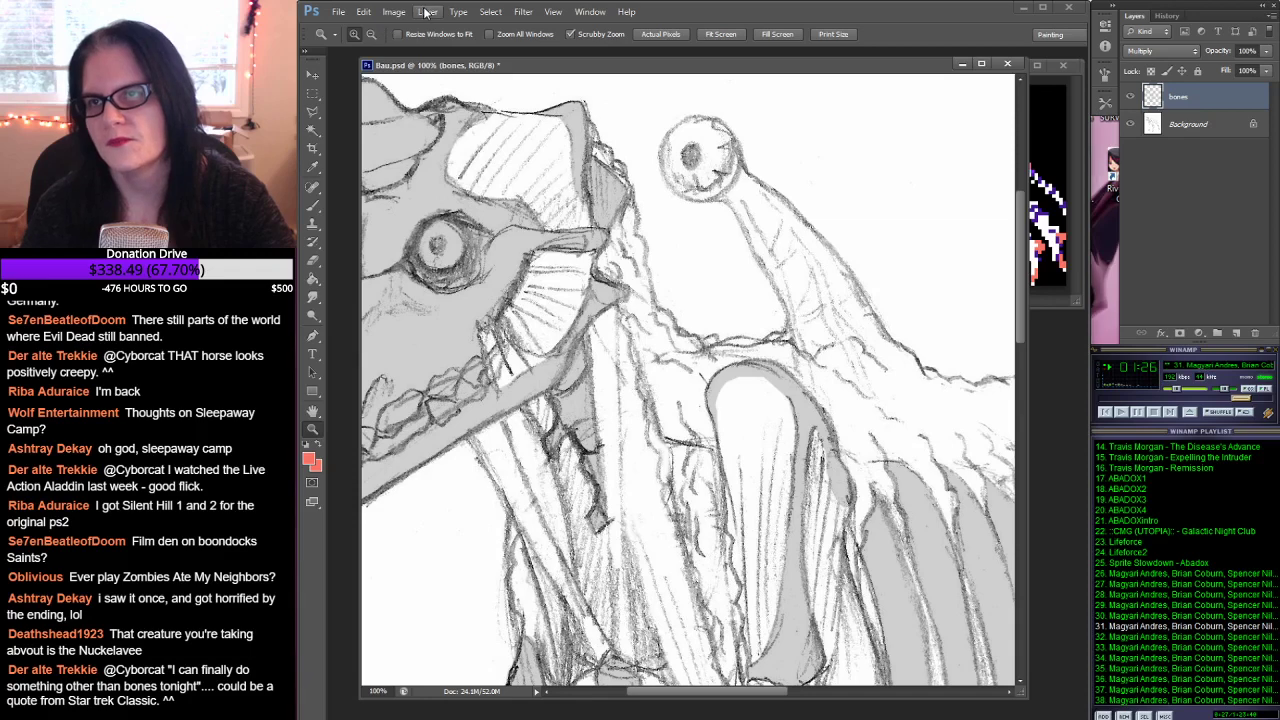
{"action": "left_click", "coordinate": [427, 11]}
{"action": "left_click", "coordinate": [598, 28]}
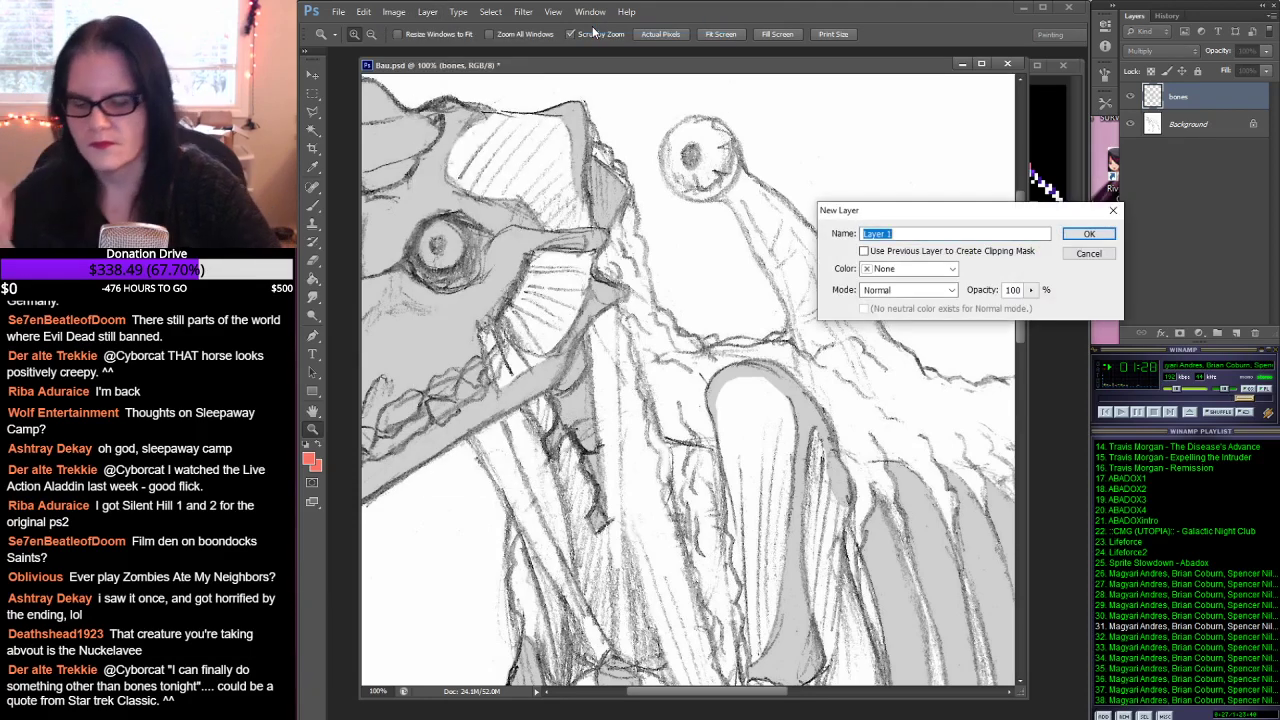
{"action": "type", "text": "muscles"}
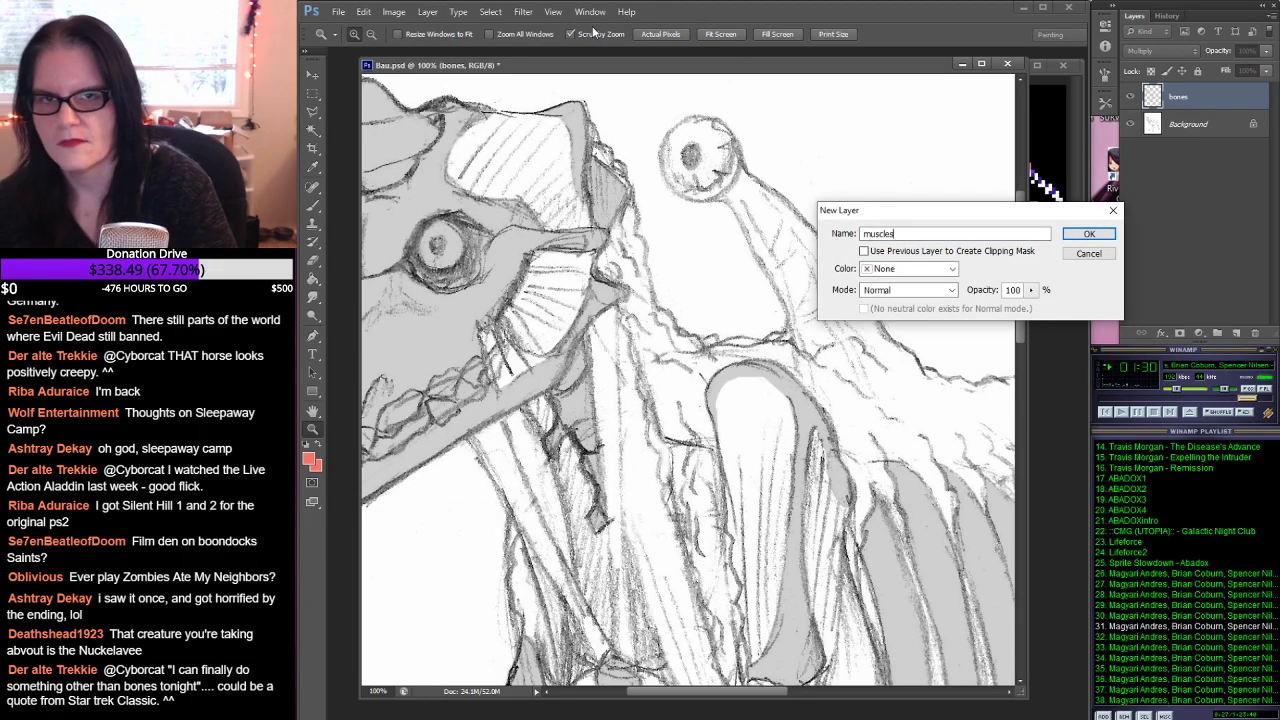
{"action": "key", "text": "Return"}
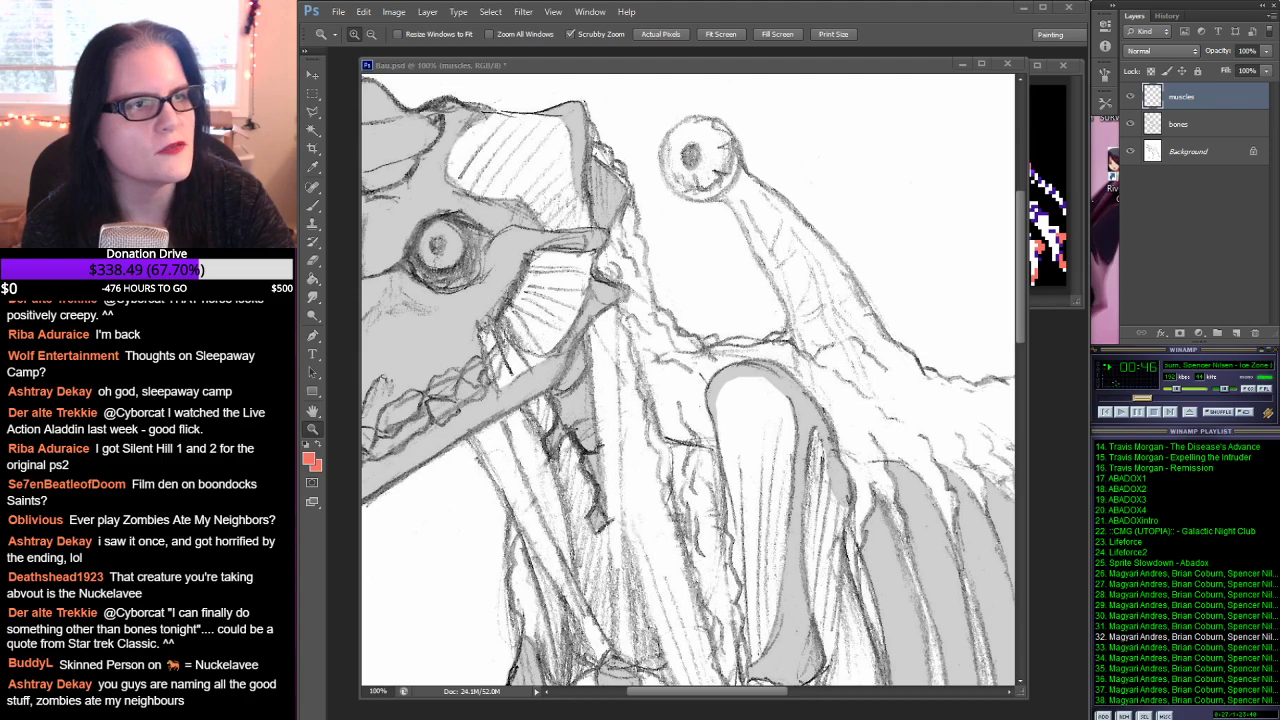
Step: Switch to the browser's nuckelavee image results and open the Demonic Paradise Wiki picture of the red horse and rider
{"action": "left_click_drag", "start_coordinate": [1279, 102], "coordinate": [610, 2]}
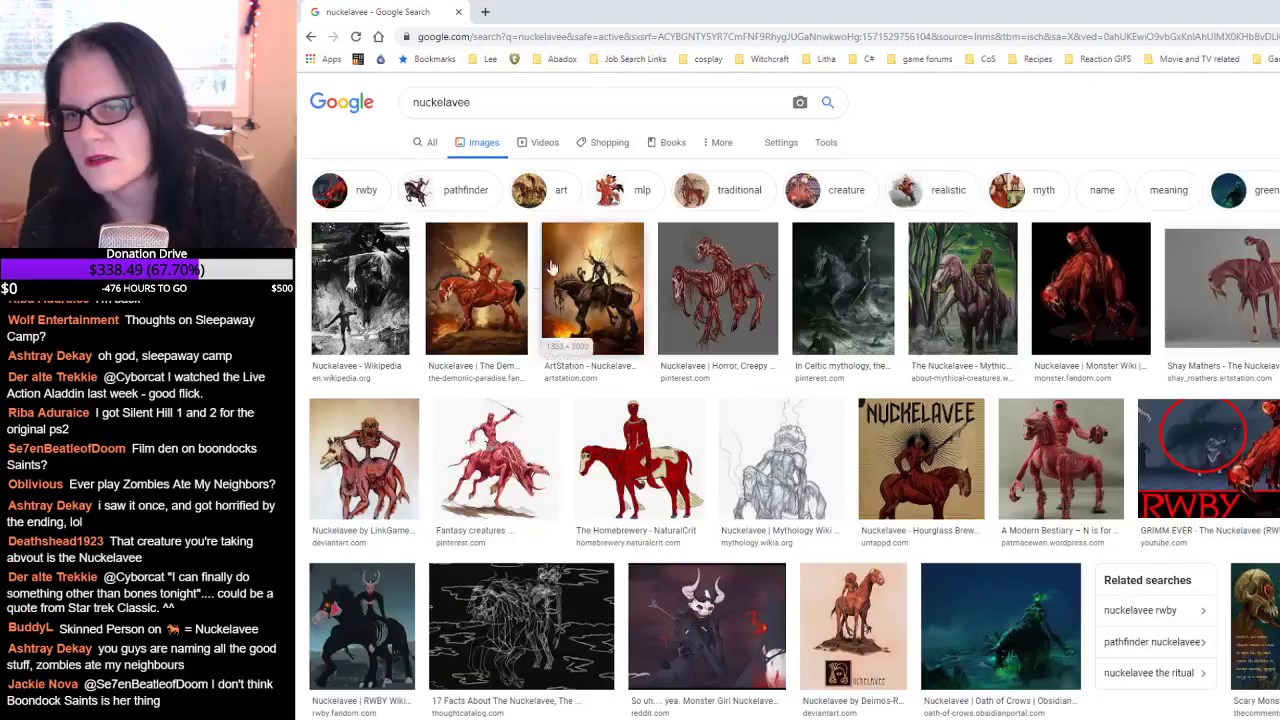
{"action": "left_click", "coordinate": [479, 290]}
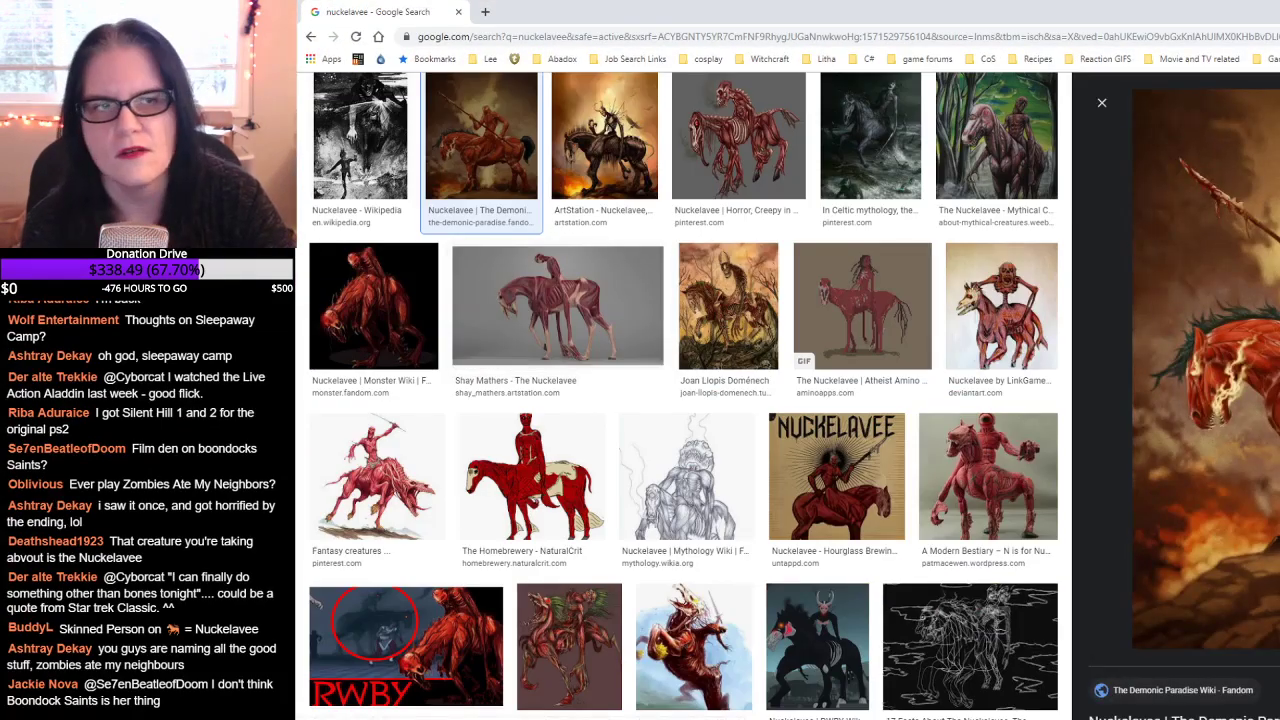
Step: View the enlarged Nuckelavee.jpg on The Demonic Paradise Wiki in a smaller browser window, and close the wiki page
{"action": "left_click", "coordinate": [1268, 370]}
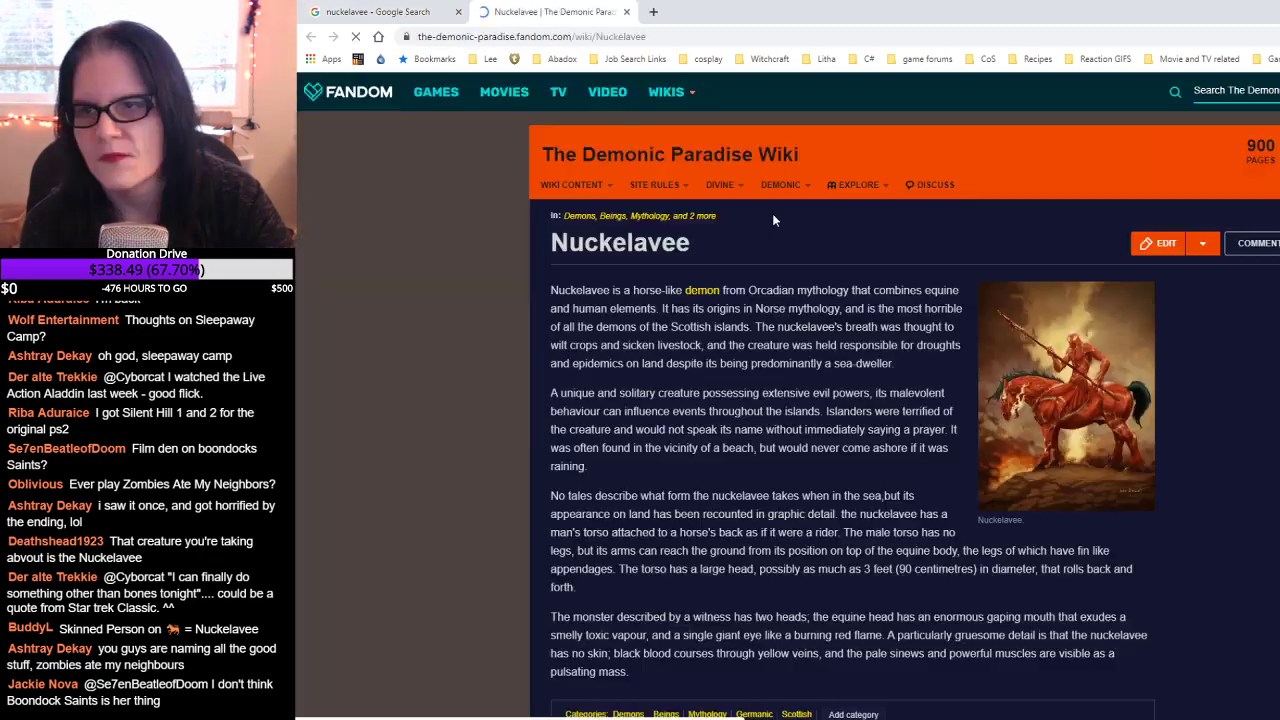
{"action": "left_click", "coordinate": [1072, 374]}
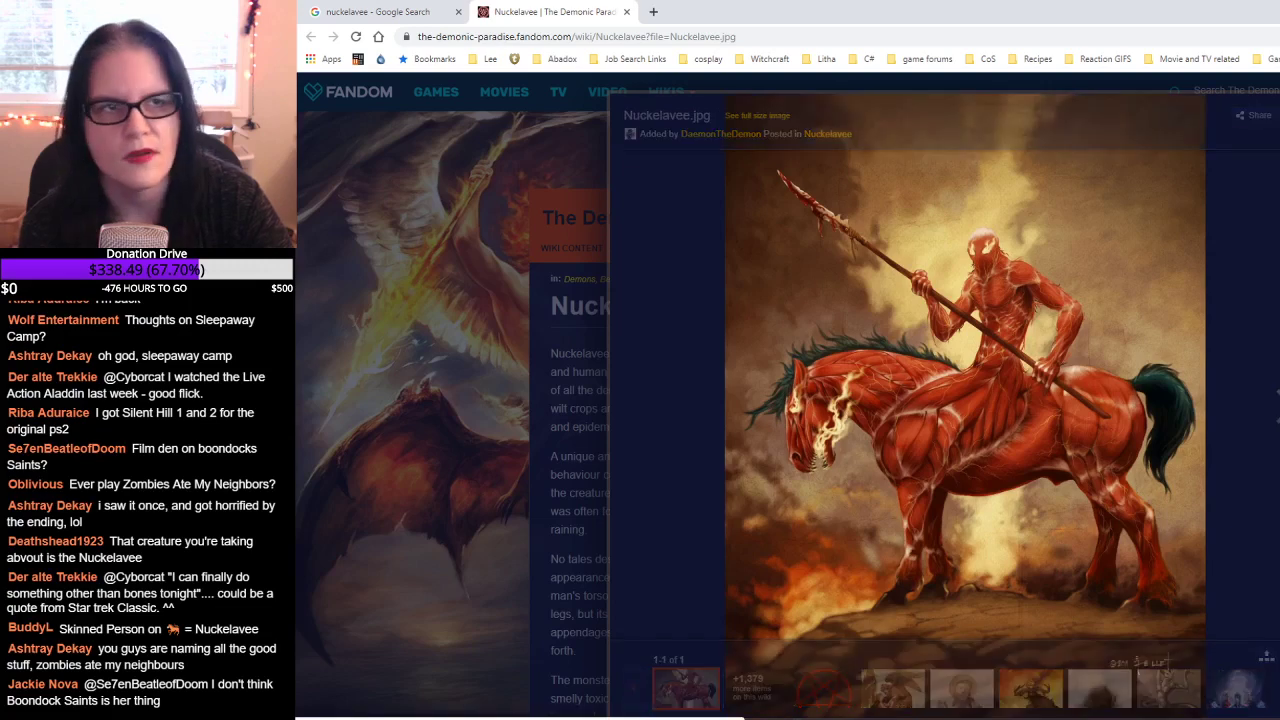
{"action": "double_click", "coordinate": [986, 12]}
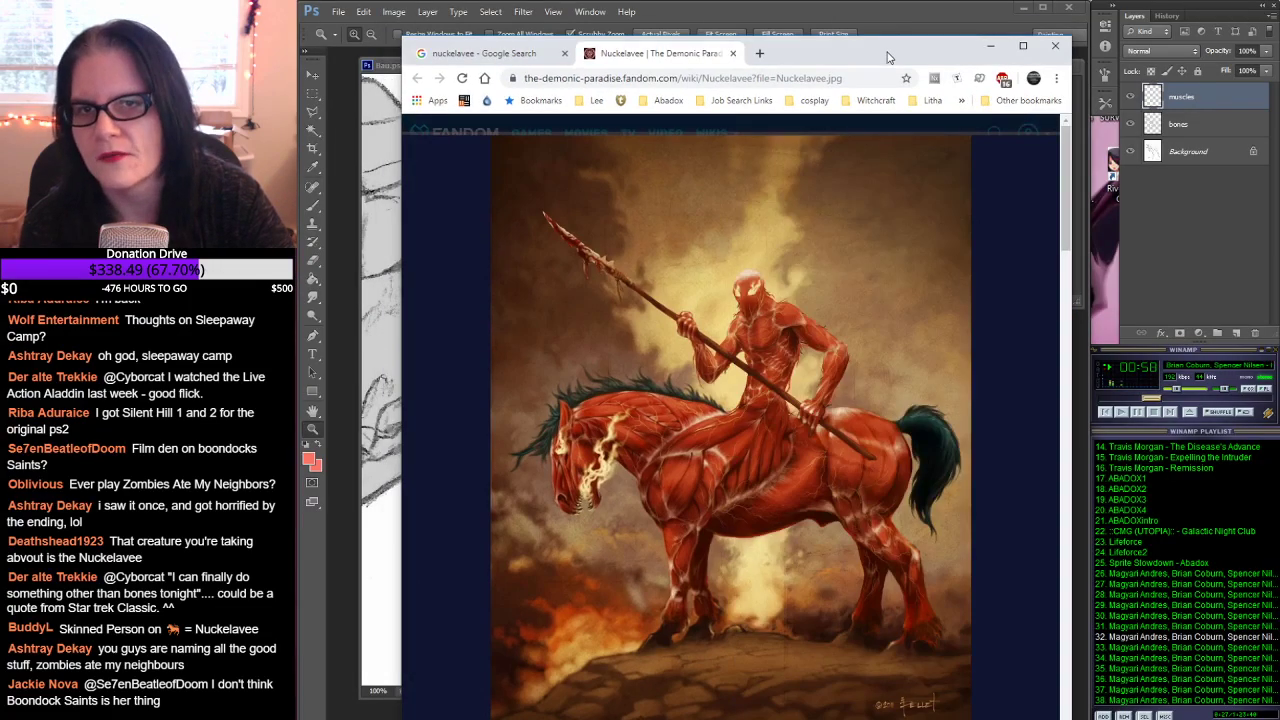
{"action": "left_click_drag", "start_coordinate": [889, 52], "coordinate": [810, 18]}
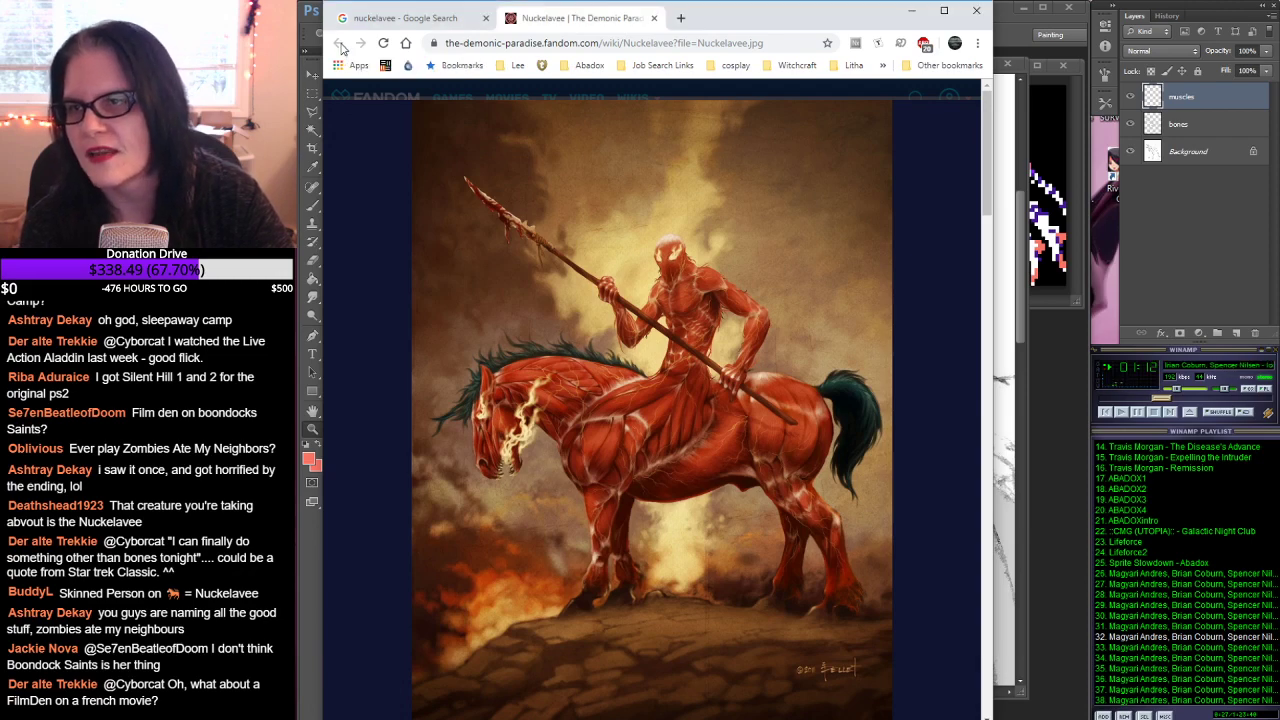
{"action": "left_click", "coordinate": [654, 18]}
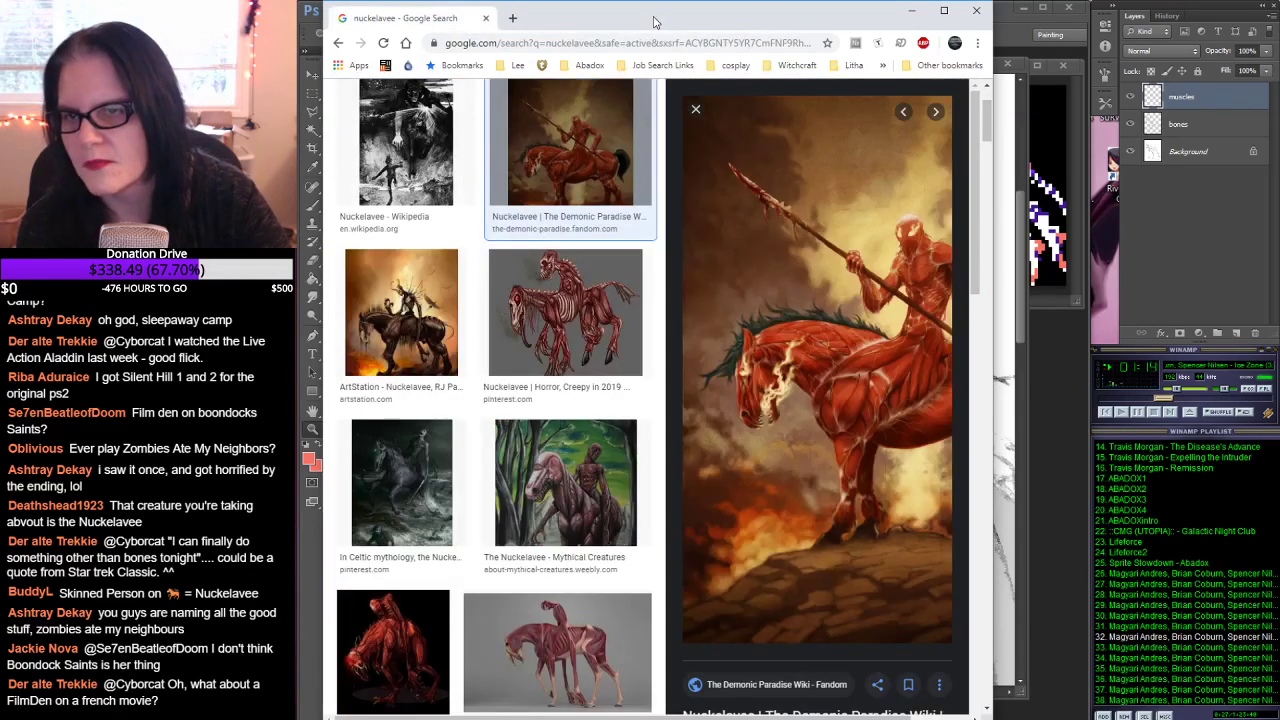
Step: Preview the skinless horse-and-rider pictures from Pinterest and the Mythical Creatures site among the nuckelavee image results
{"action": "left_click", "coordinate": [565, 307]}
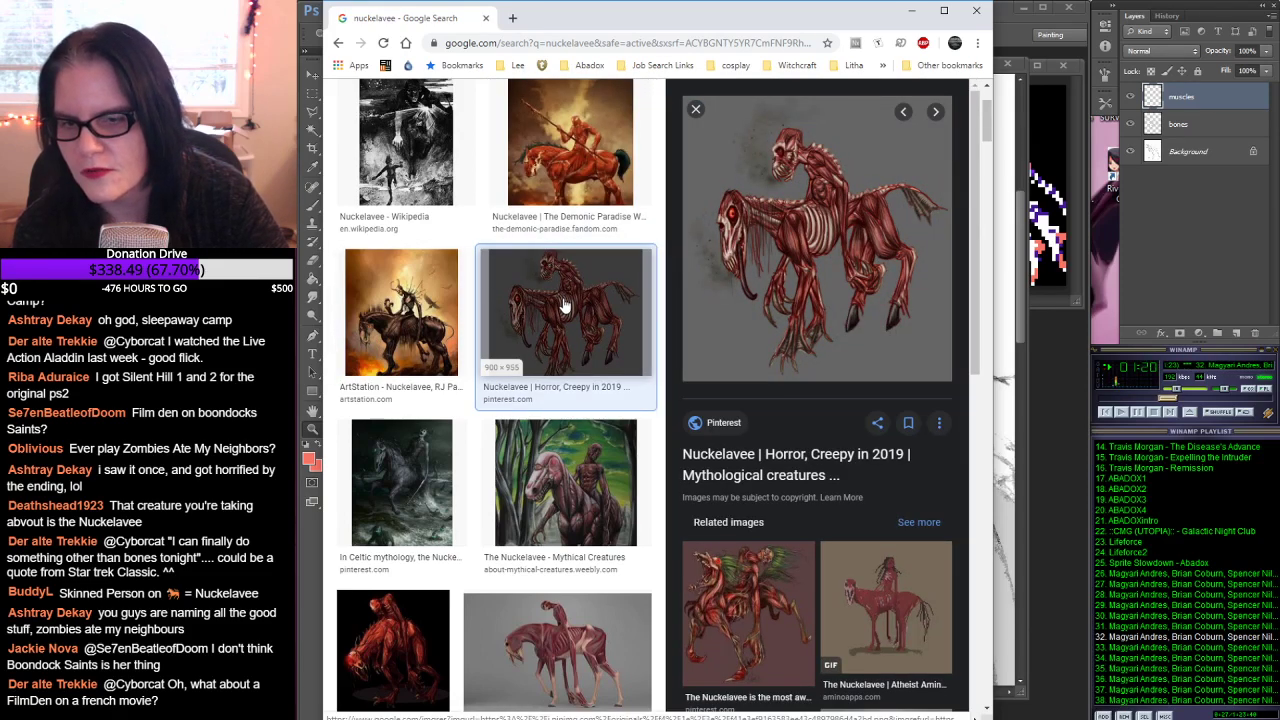
{"action": "left_click", "coordinate": [756, 603]}
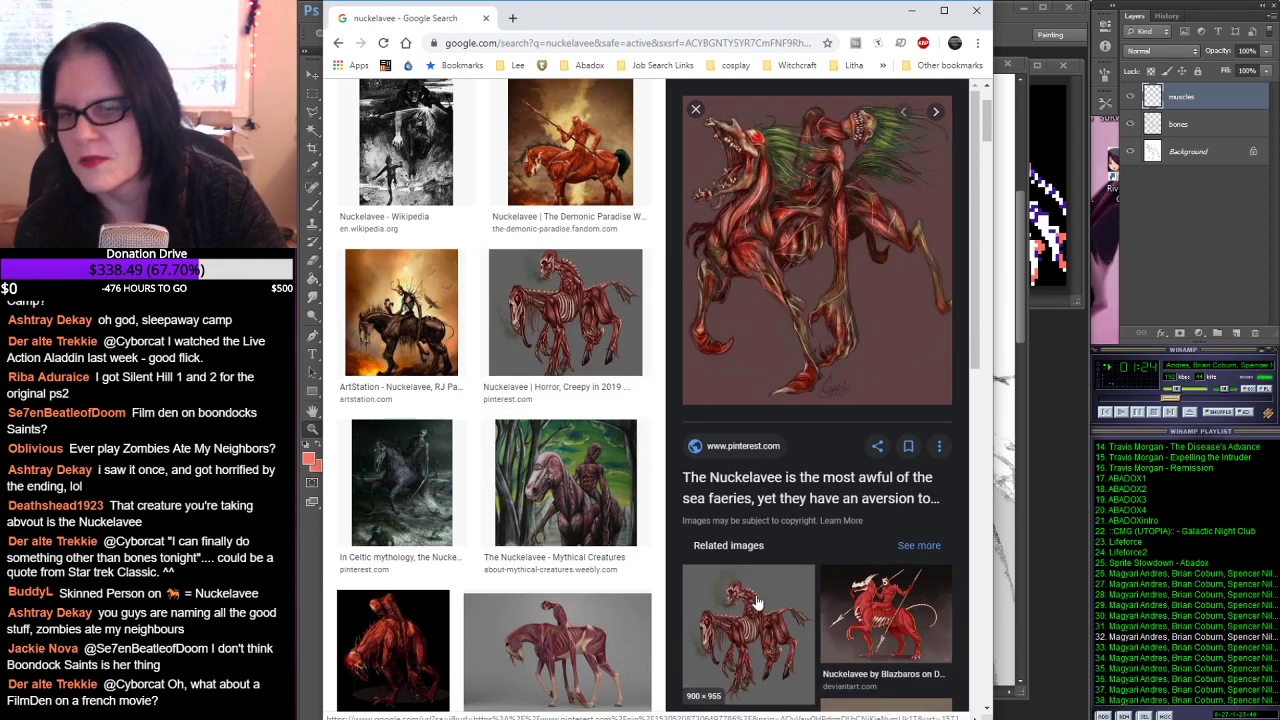
{"action": "left_click", "coordinate": [525, 478]}
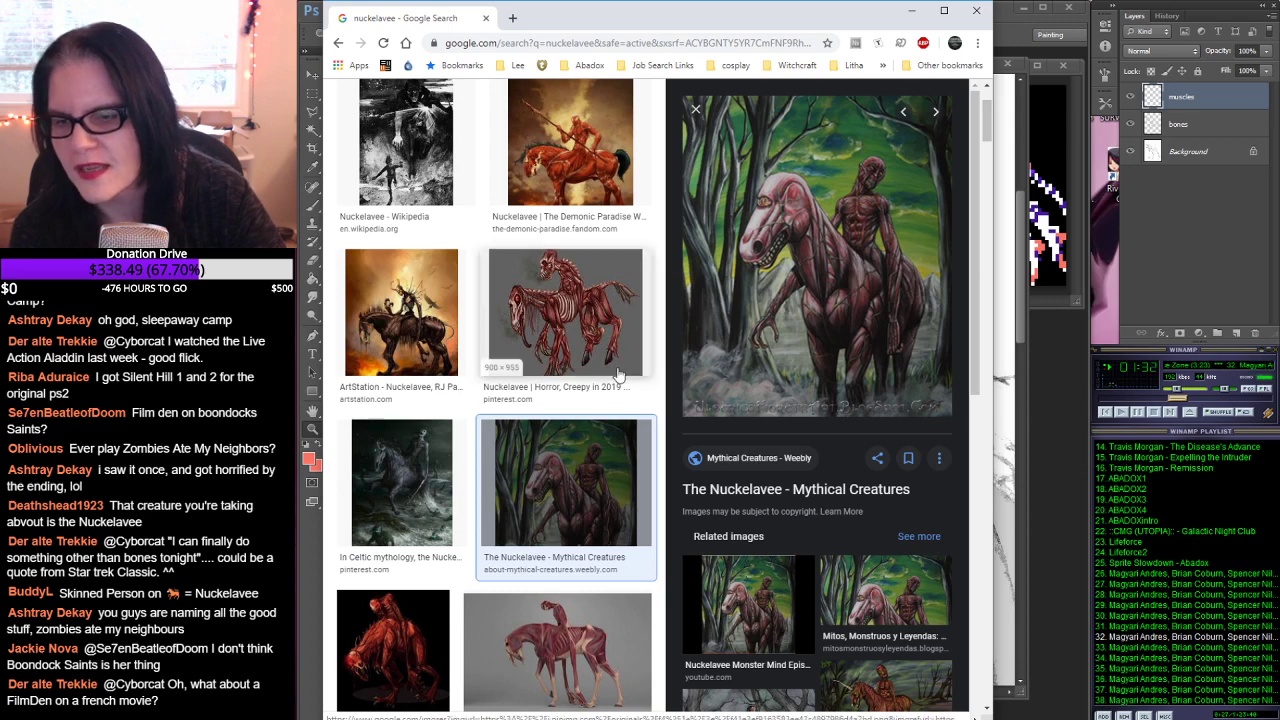
Step: Open the ArtStation project of the nuckelavee on a grey background, examine its muscle anatomy renders, and close the page
{"action": "scroll", "coordinate": [618, 375], "scroll_direction": "down", "scroll_amount": 3}
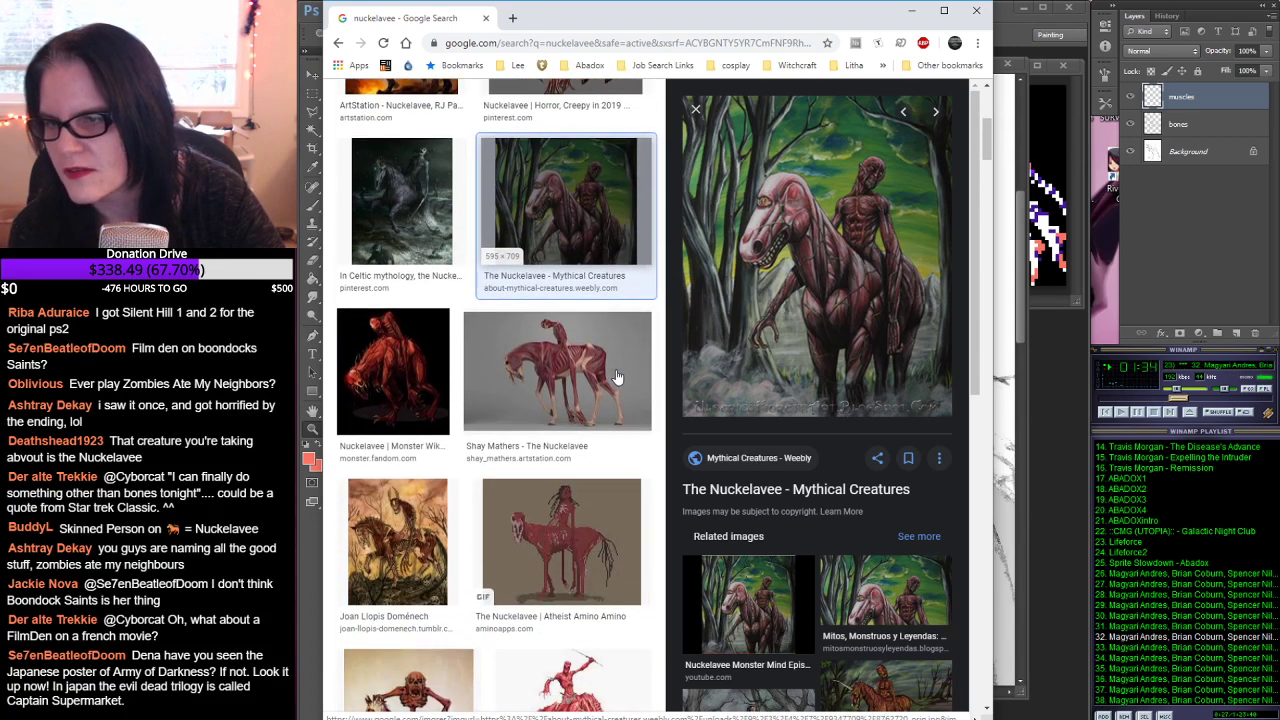
{"action": "left_click", "coordinate": [618, 375]}
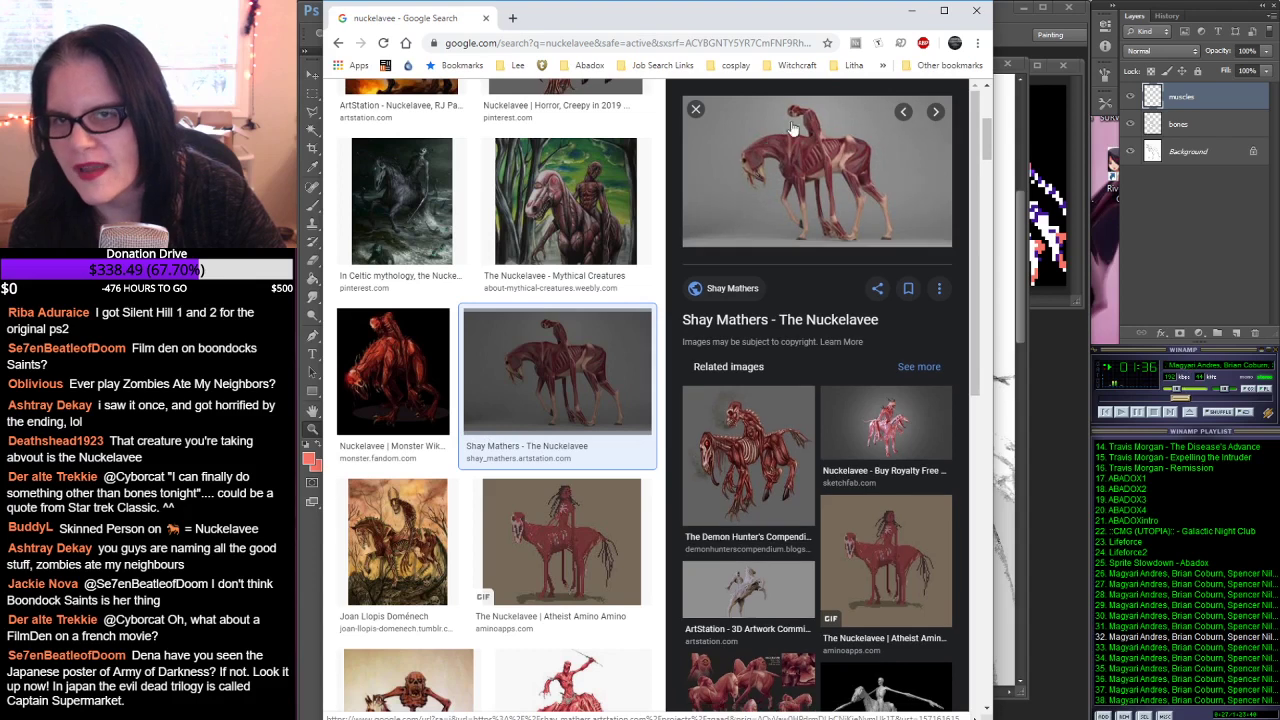
{"action": "left_click", "coordinate": [829, 171]}
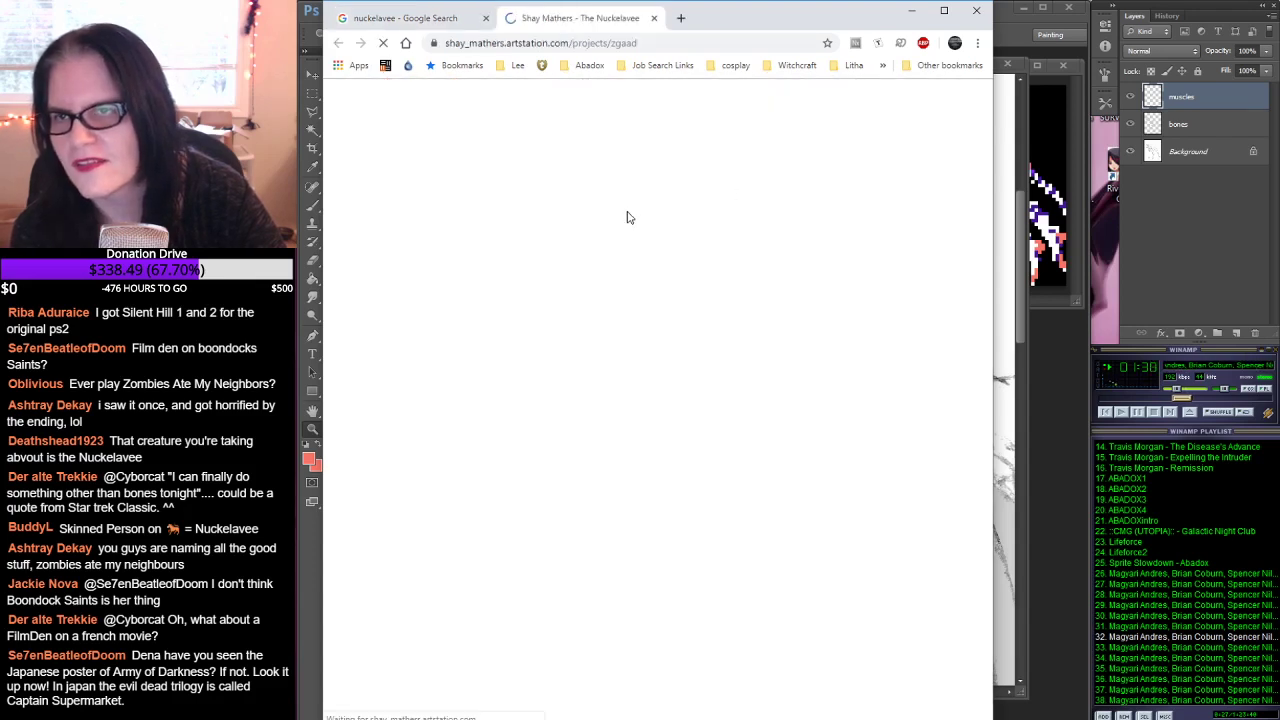
{"action": "scroll", "coordinate": [800, 340], "scroll_direction": "down", "scroll_amount": 3}
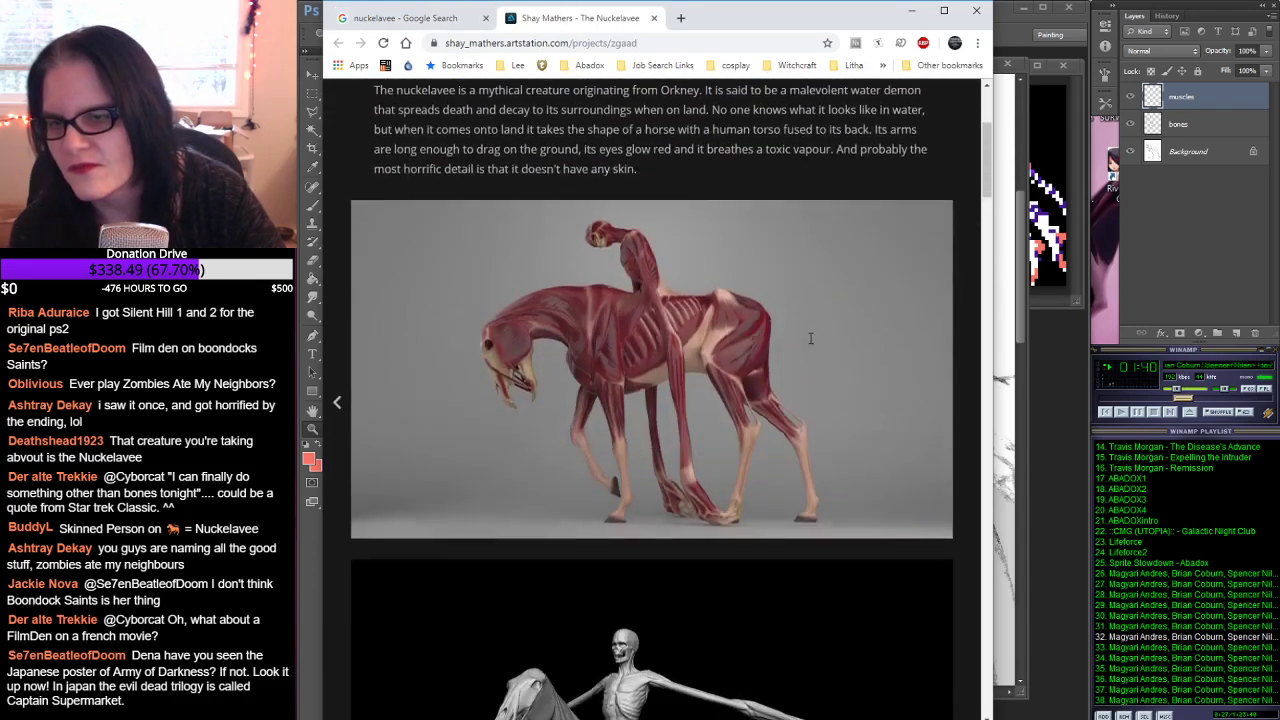
{"action": "scroll", "coordinate": [836, 341], "scroll_direction": "down", "scroll_amount": 2}
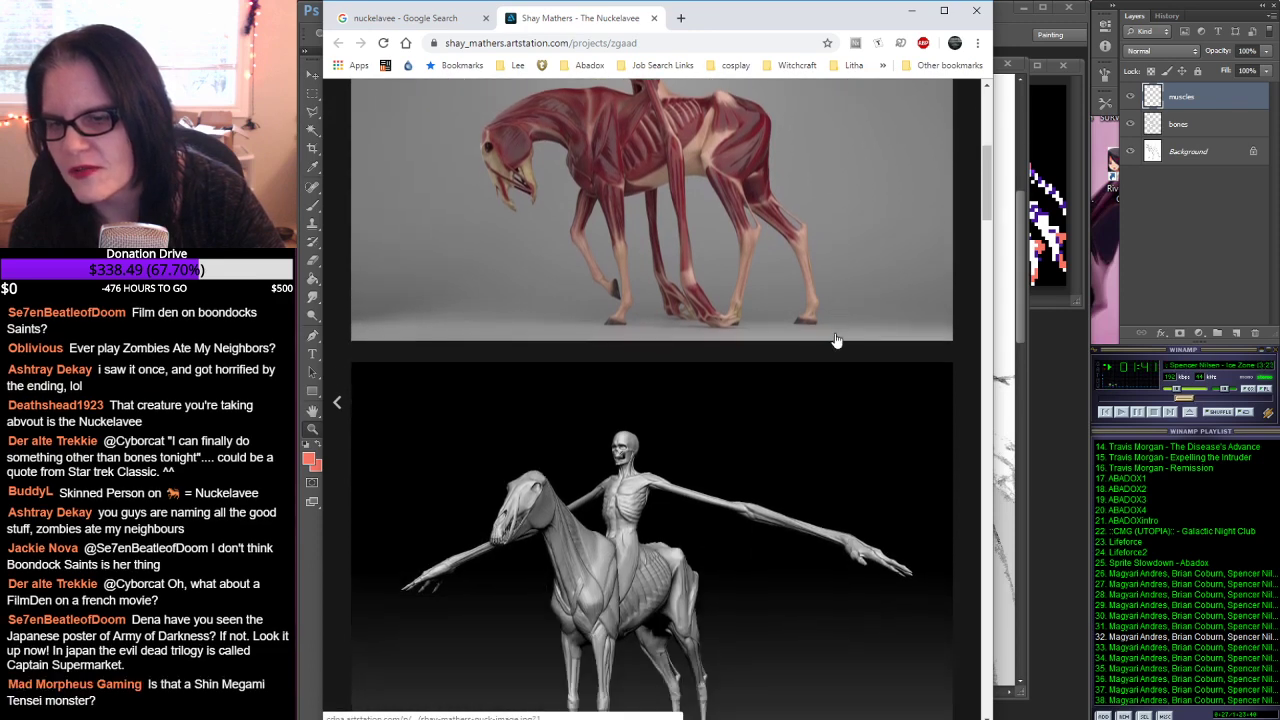
{"action": "scroll", "coordinate": [836, 341], "scroll_direction": "down", "scroll_amount": 2}
{"action": "scroll", "coordinate": [837, 340], "scroll_direction": "up", "scroll_amount": 3}
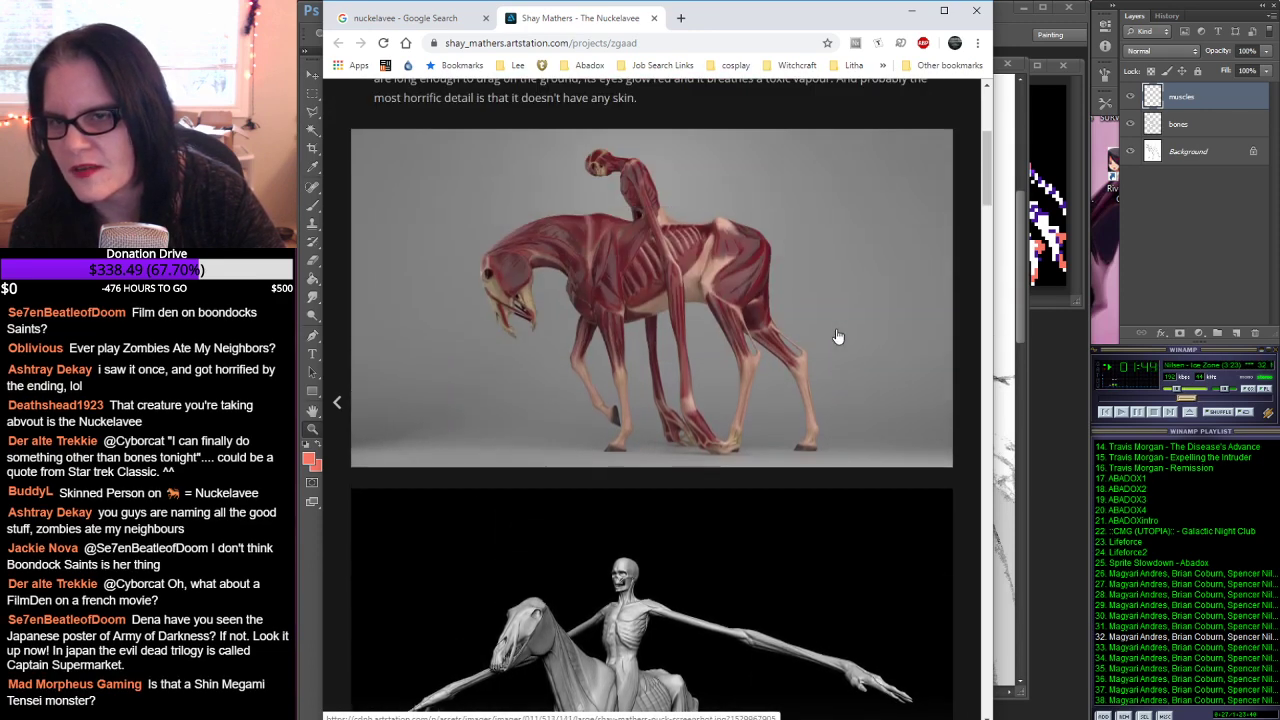
{"action": "scroll", "coordinate": [838, 337], "scroll_direction": "up", "scroll_amount": 2}
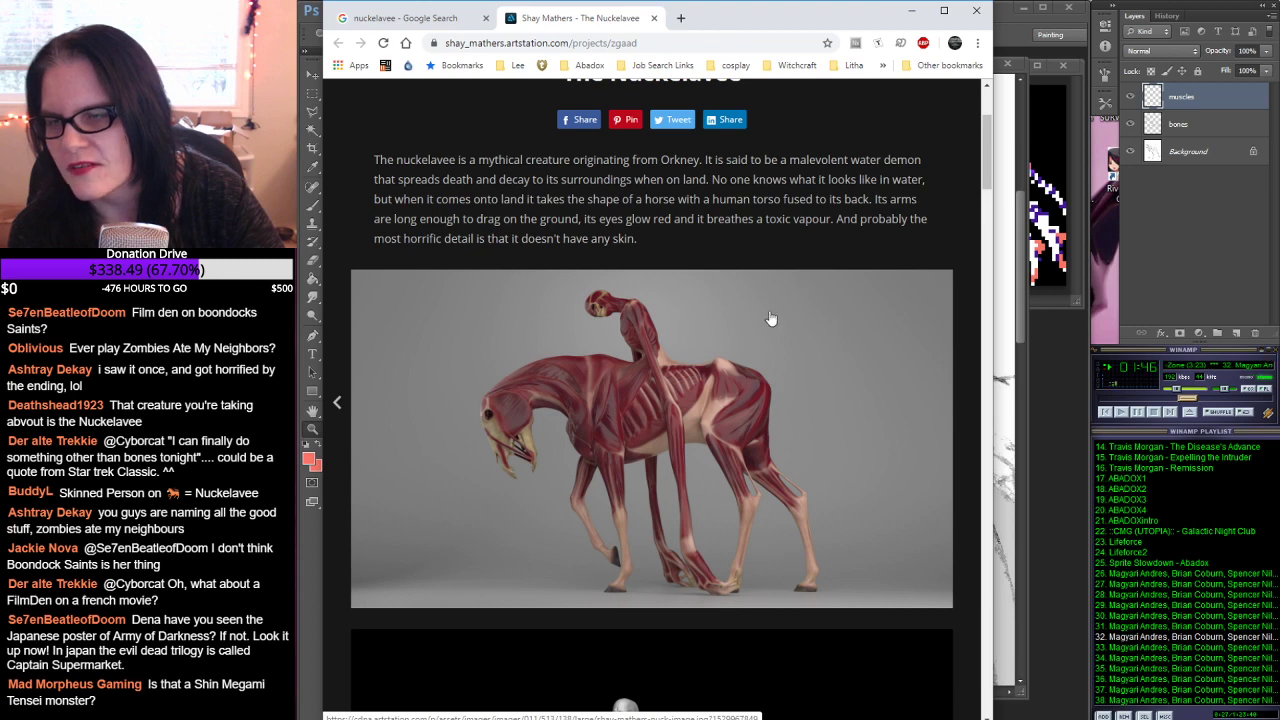
{"action": "left_click", "coordinate": [654, 18]}
Step: Examine the Pinterest pages of the red sword-wielding nuckelavee rider and a similar rearing skinless horse, and close the browser
{"action": "scroll", "coordinate": [560, 362], "scroll_direction": "down", "scroll_amount": 1}
{"action": "scroll", "coordinate": [560, 362], "scroll_direction": "down", "scroll_amount": 3}
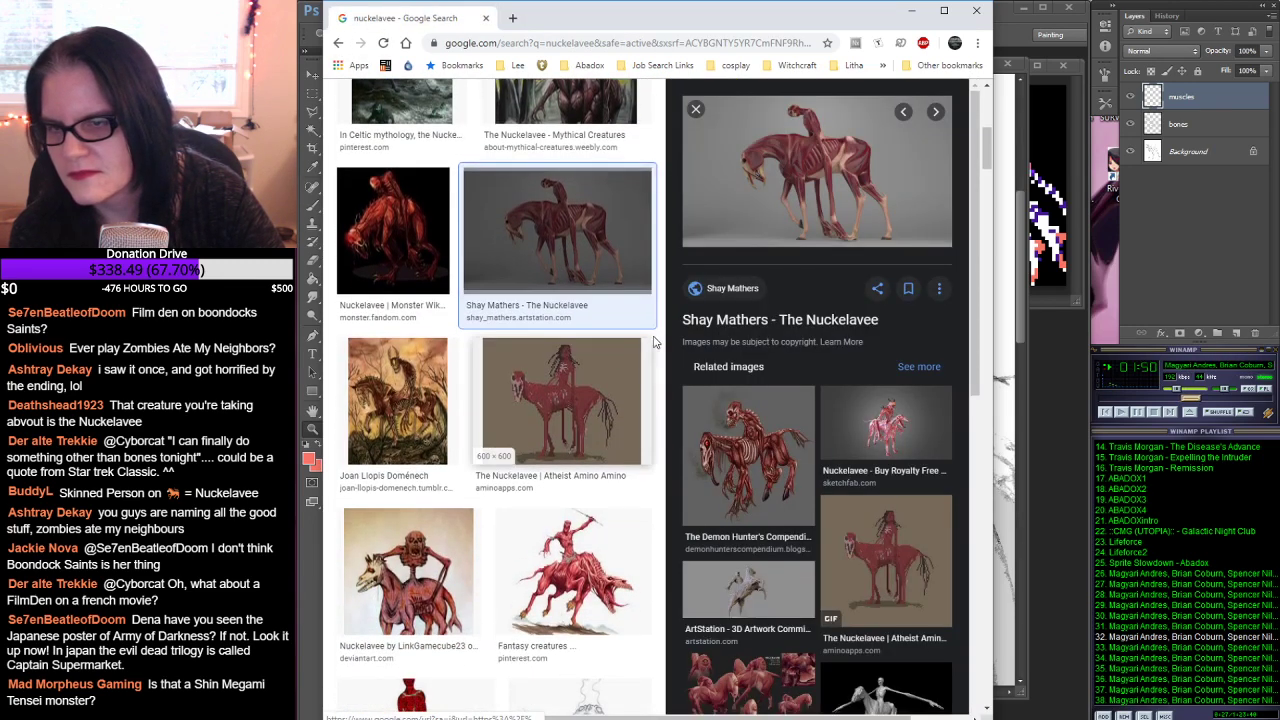
{"action": "scroll", "coordinate": [600, 350], "scroll_direction": "down", "scroll_amount": 1}
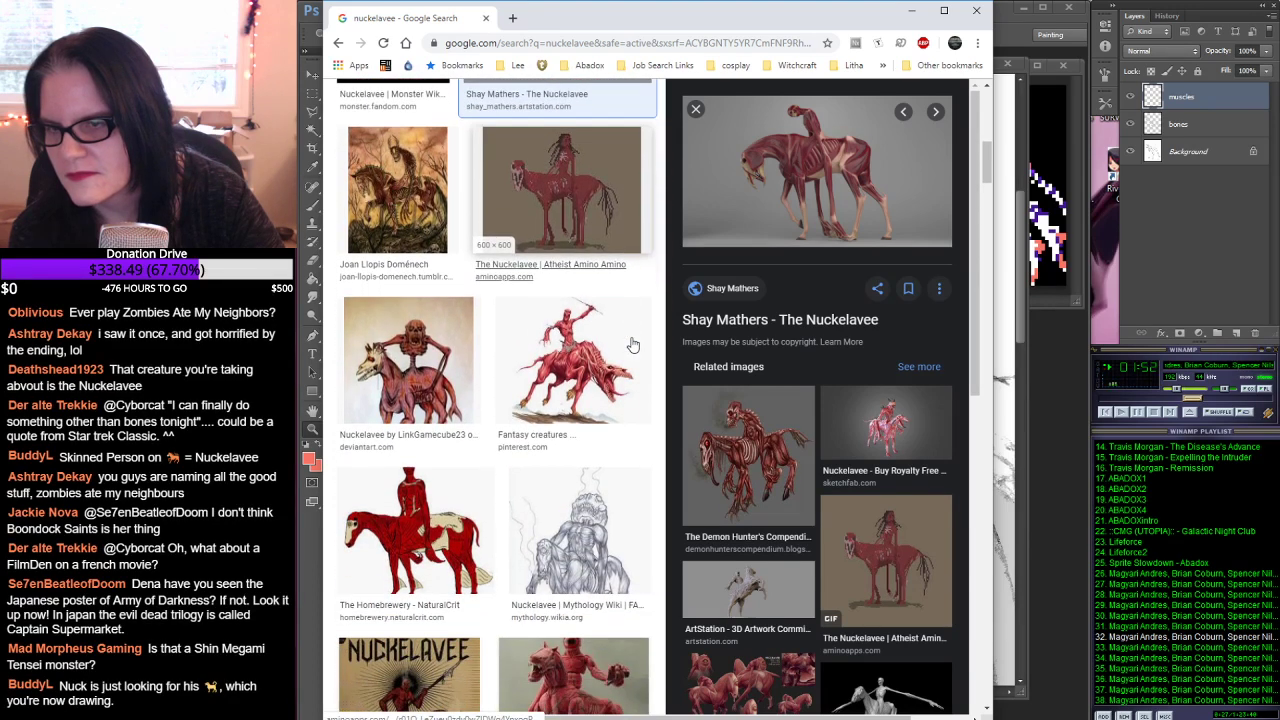
{"action": "left_click", "coordinate": [572, 357]}
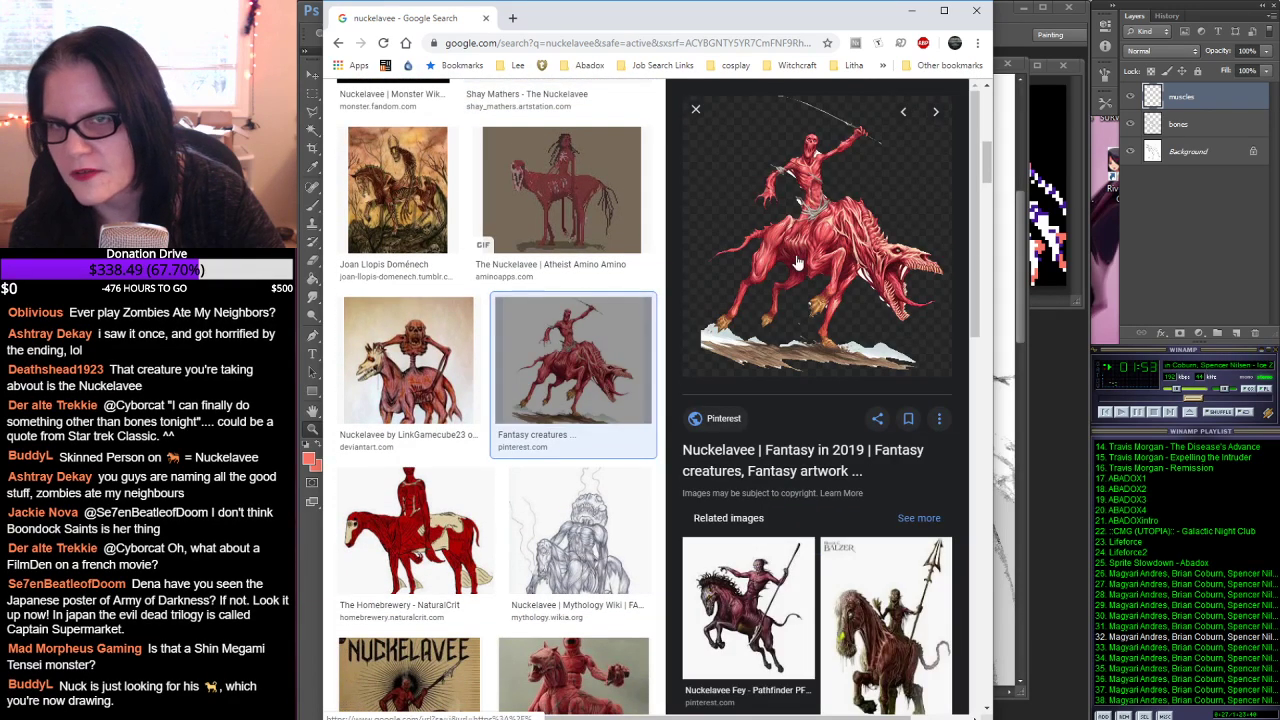
{"action": "left_click", "coordinate": [840, 237]}
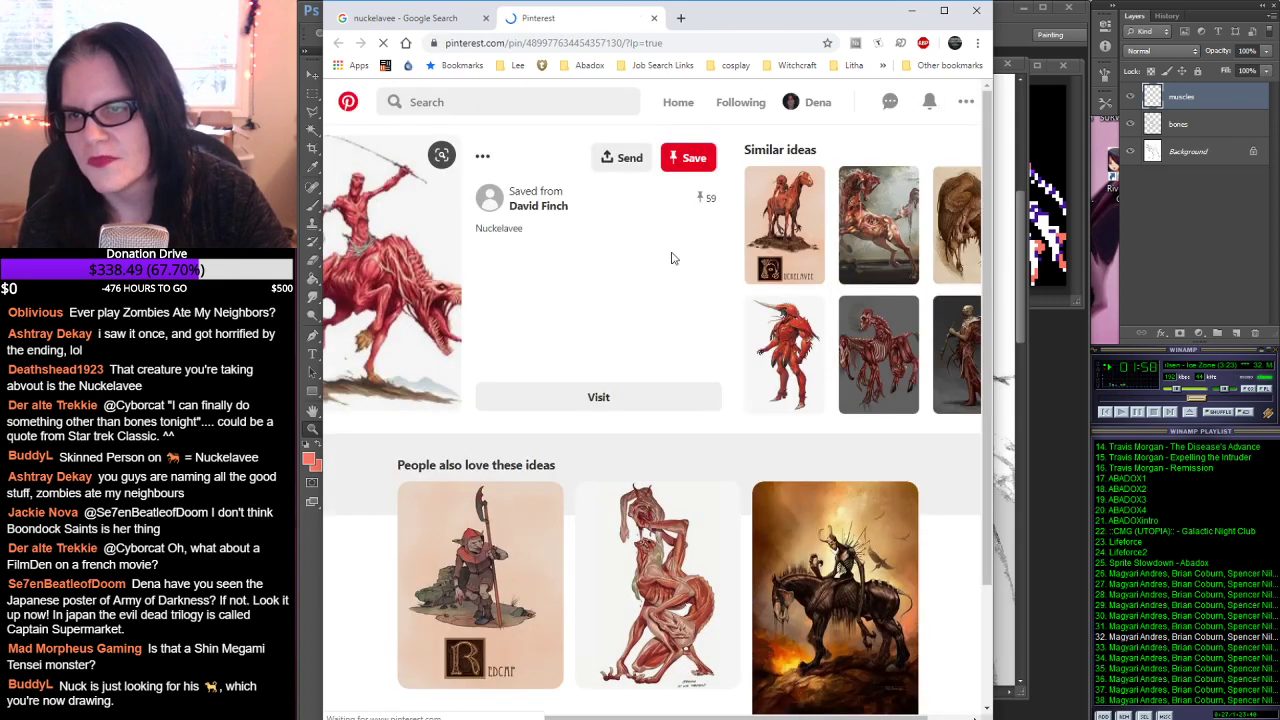
{"action": "left_click", "coordinate": [388, 285]}
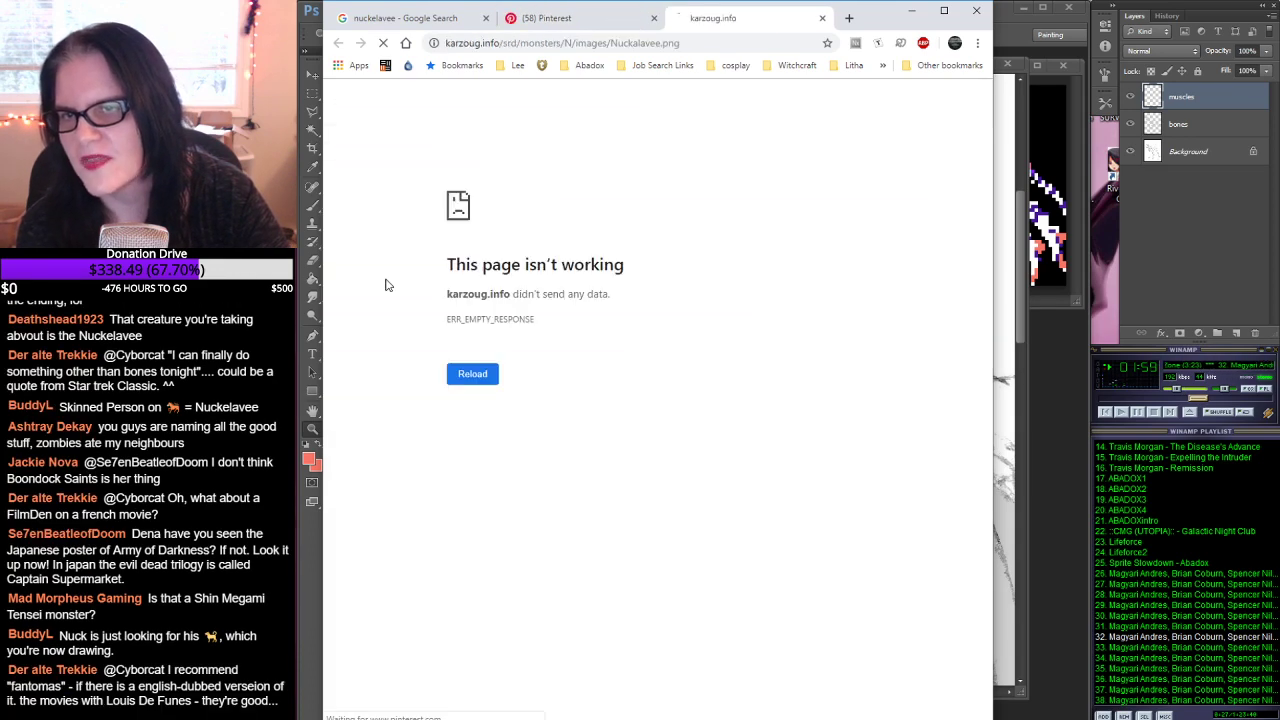
{"action": "left_click", "coordinate": [822, 18]}
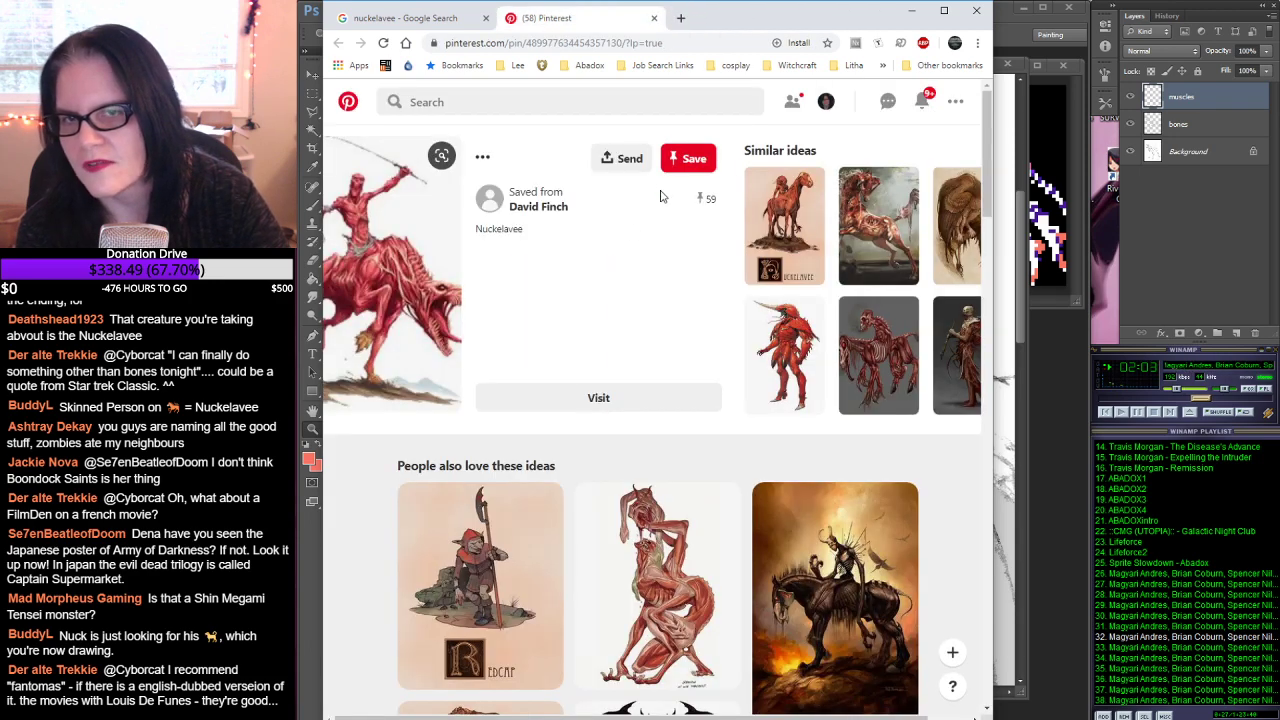
{"action": "left_click", "coordinate": [866, 234]}
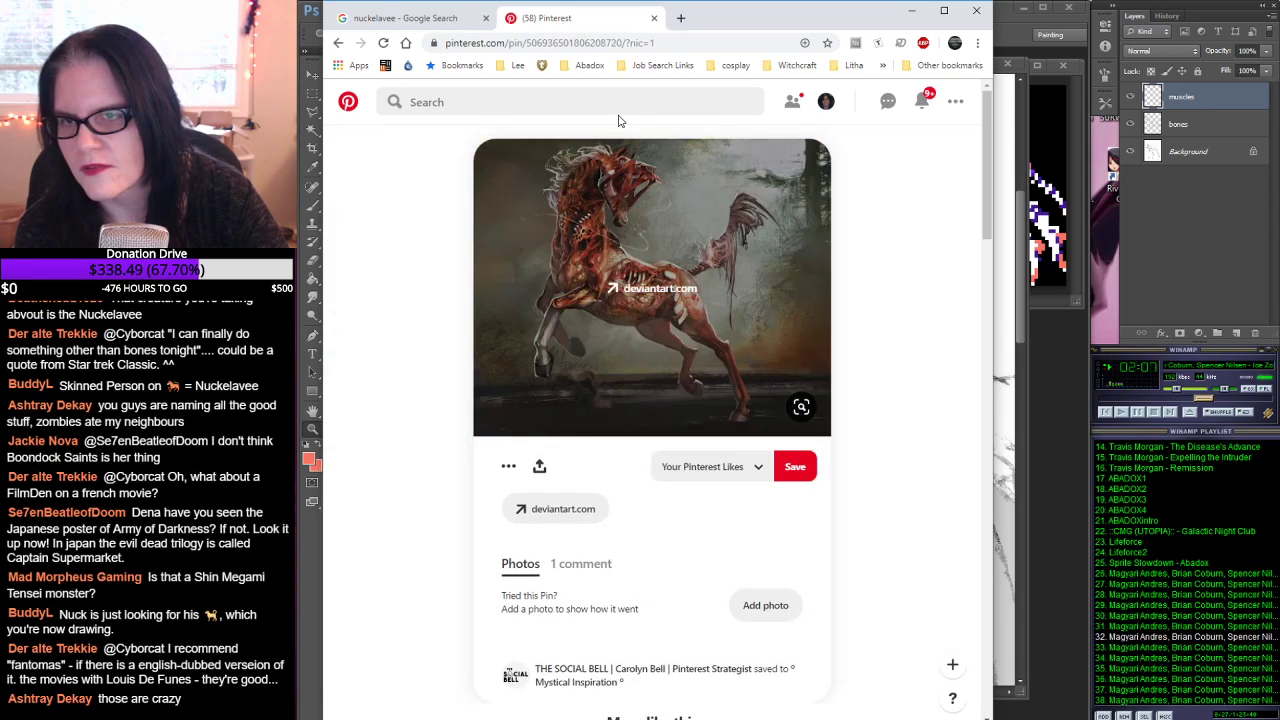
{"action": "left_click", "coordinate": [654, 18]}
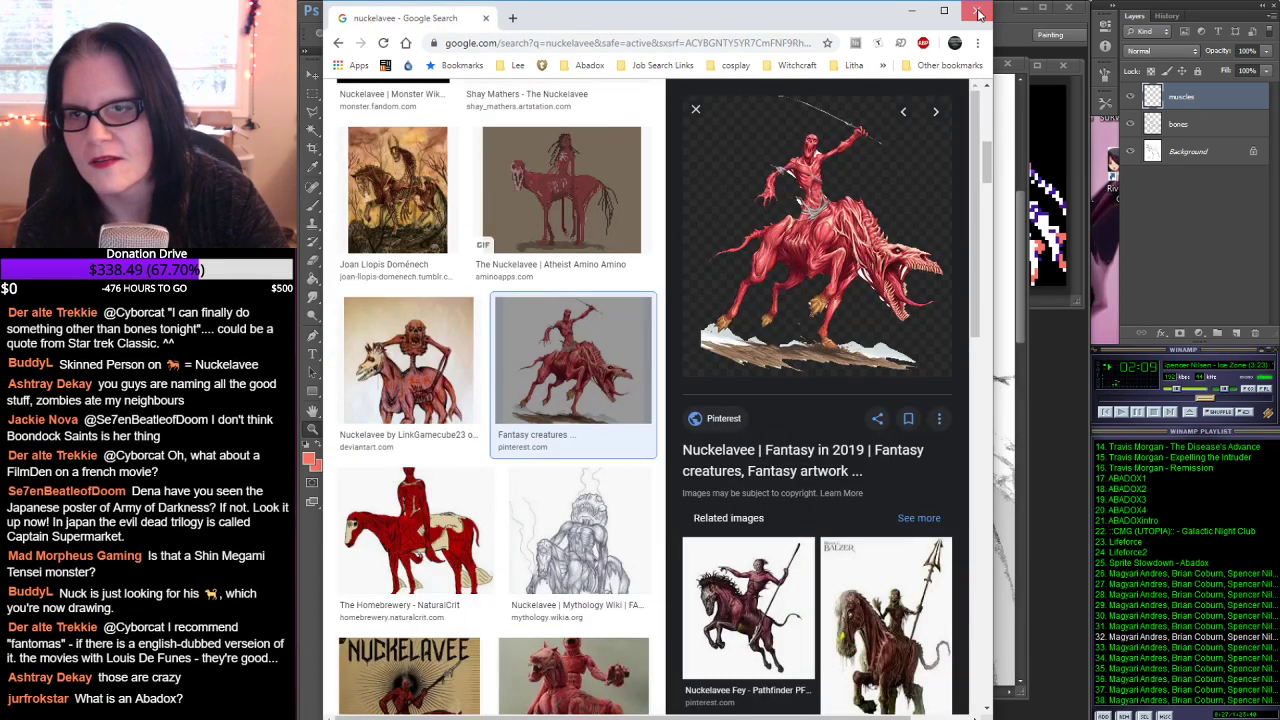
{"action": "left_click", "coordinate": [977, 9]}
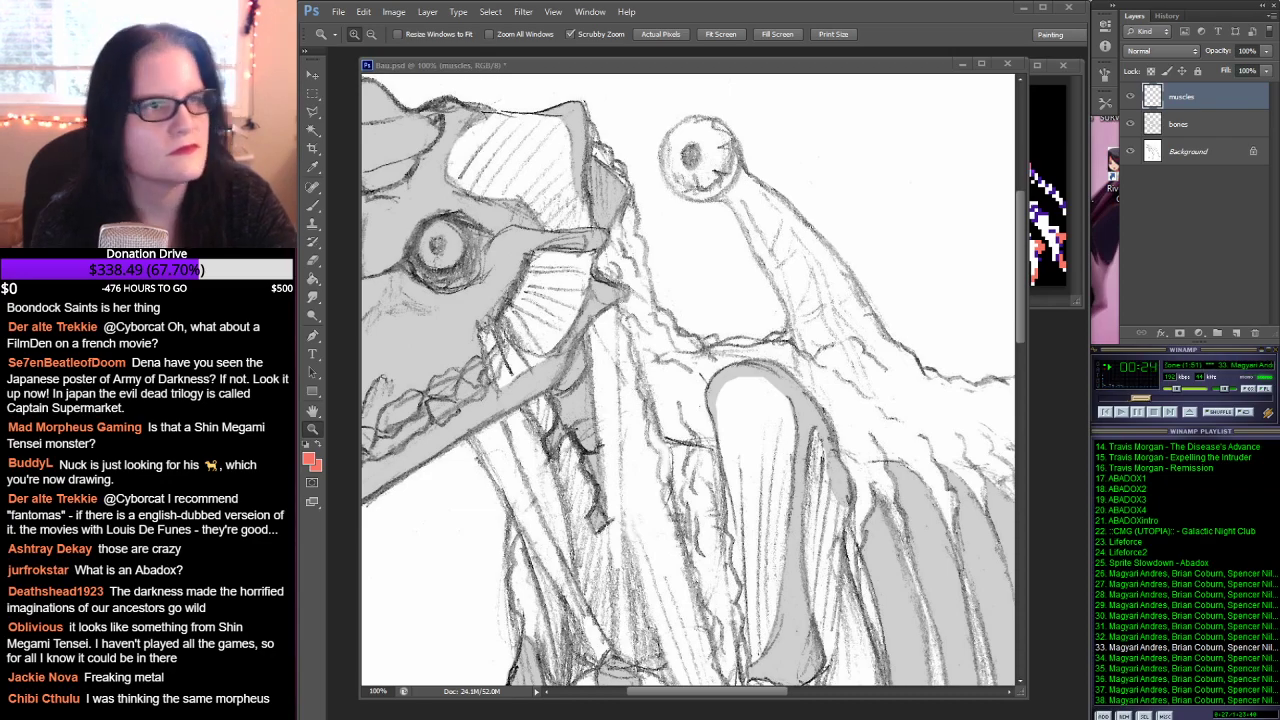
Step: Switch to the browser's Japanese Army of Darkness poster results, view the Amazon listing of the poster, and close the browser
{"action": "key", "text": "alt+Tab"}
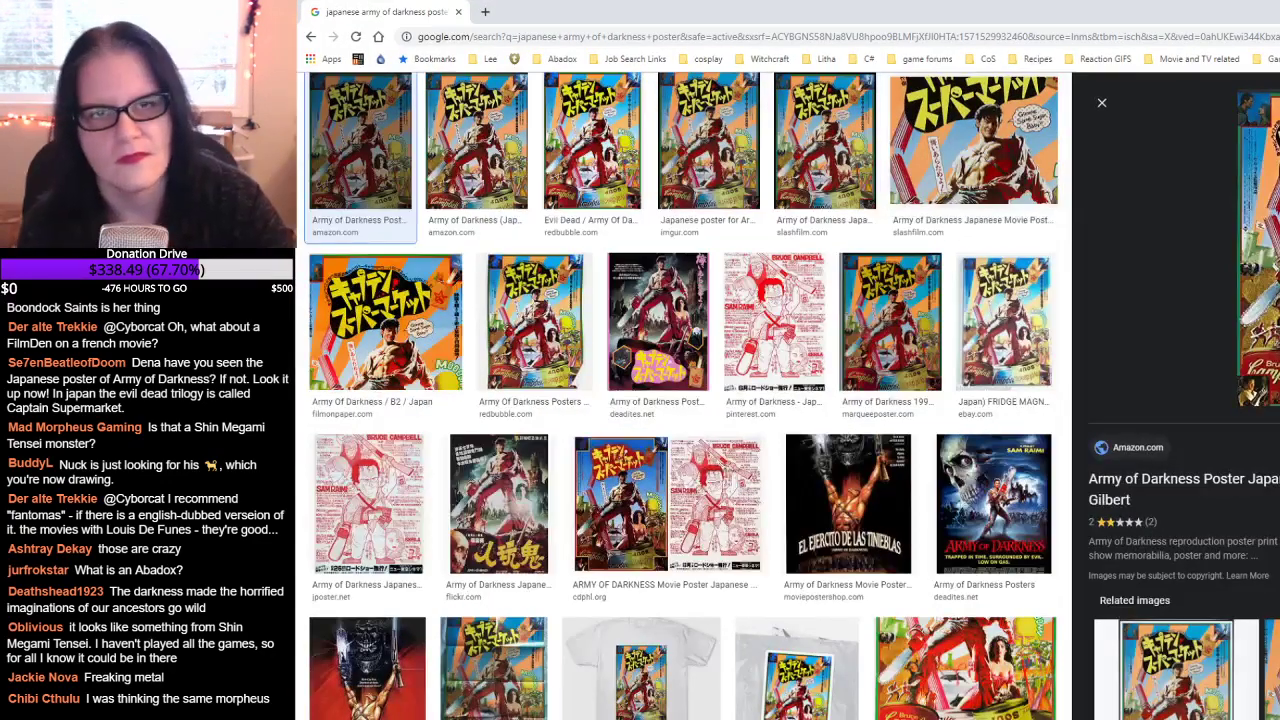
{"action": "left_click", "coordinate": [1180, 489]}
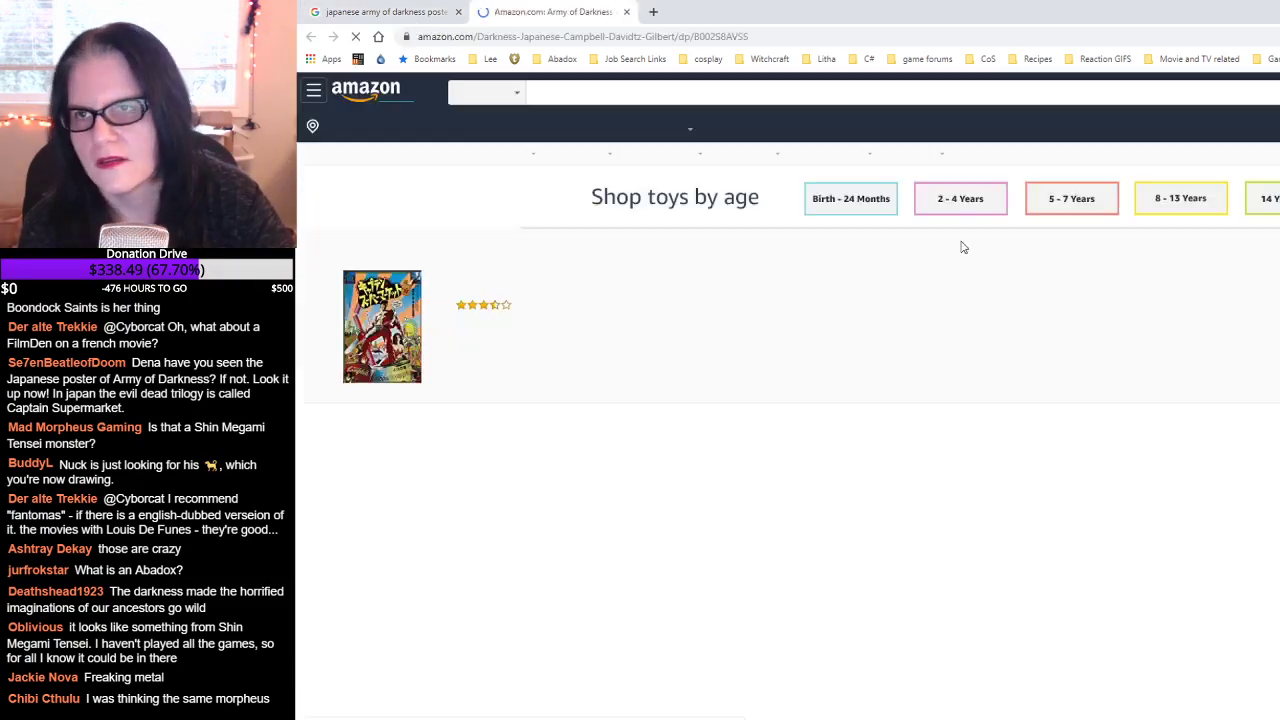
{"action": "key", "text": "super+Down"}
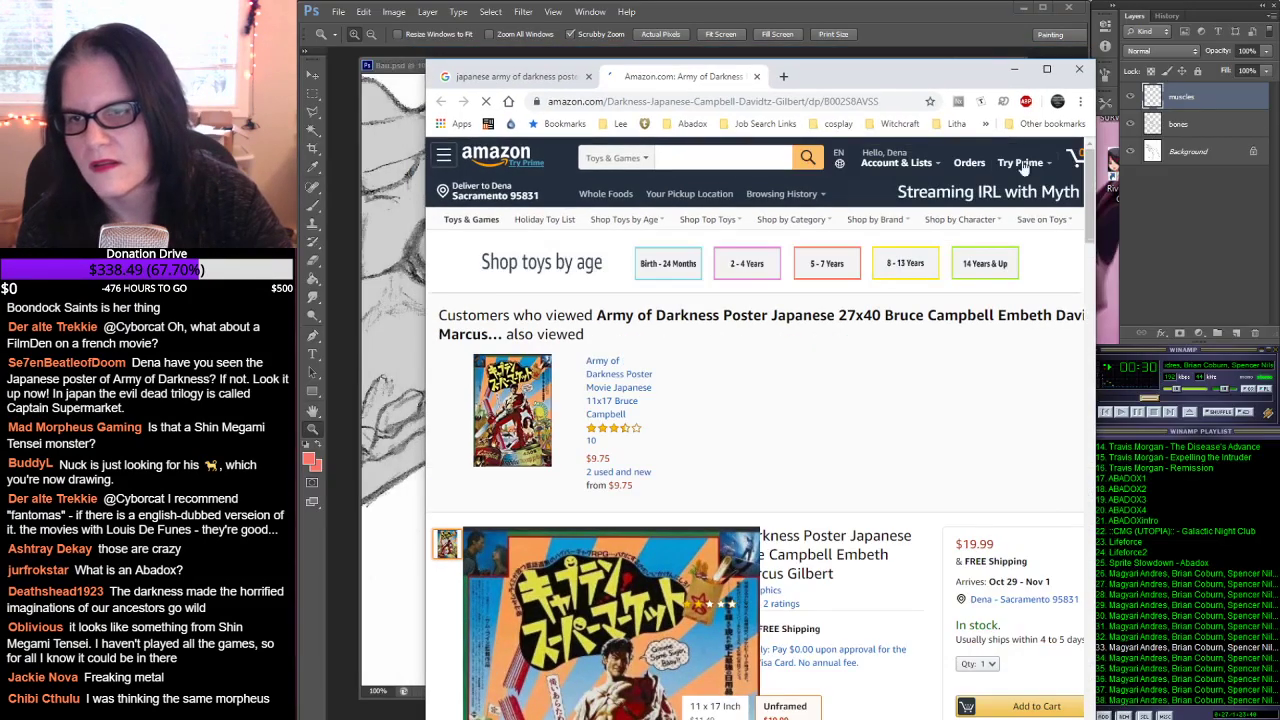
{"action": "scroll", "coordinate": [925, 421], "scroll_direction": "down", "scroll_amount": 4}
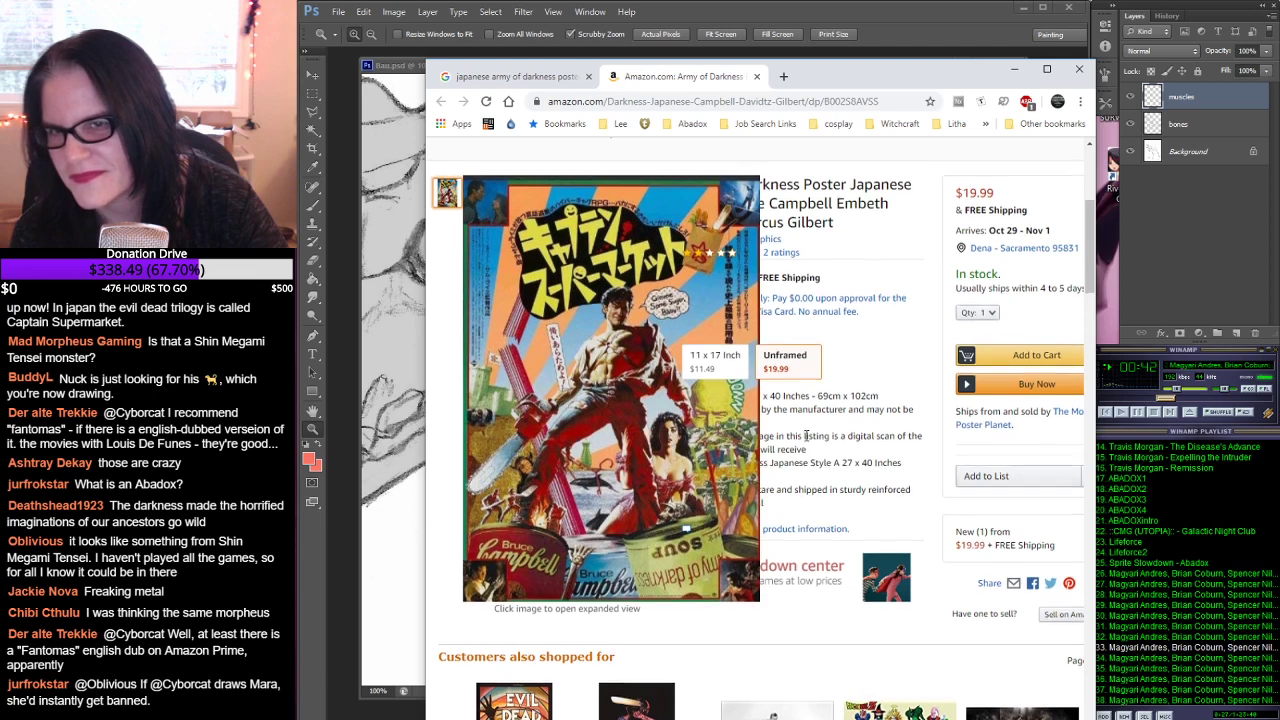
{"action": "scroll", "coordinate": [806, 436], "scroll_direction": "up", "scroll_amount": 2}
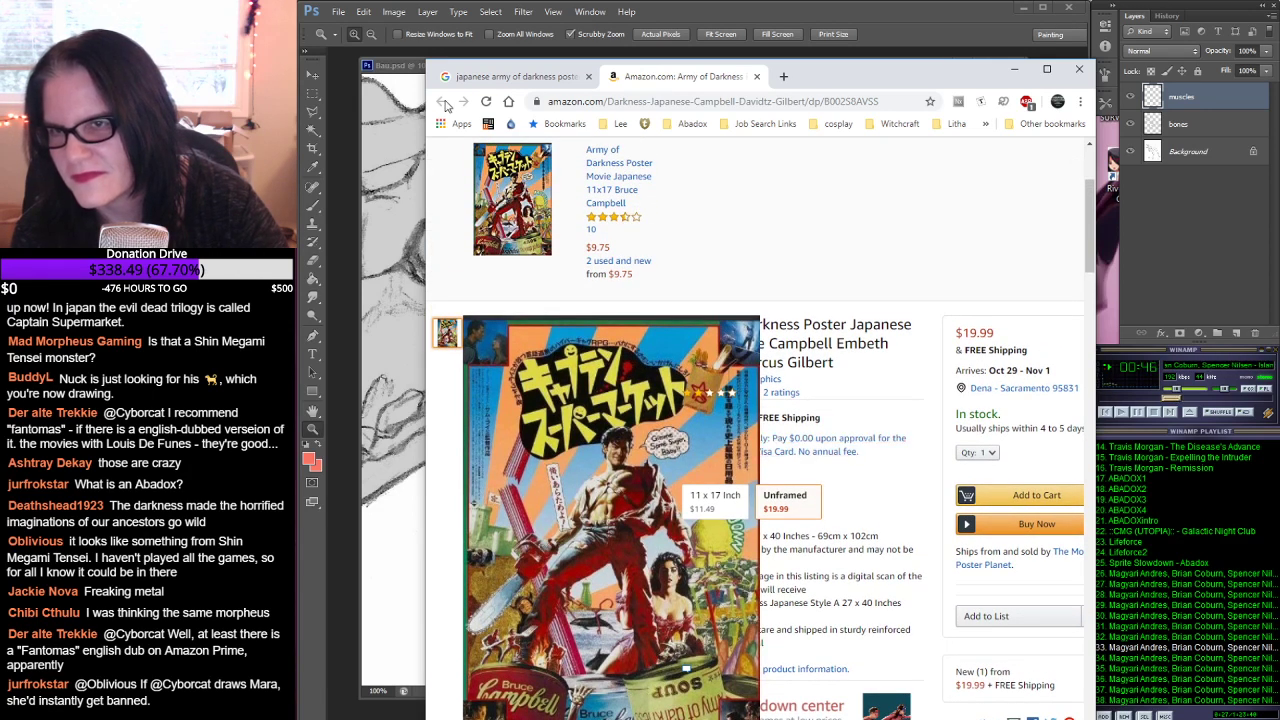
{"action": "left_click", "coordinate": [758, 77]}
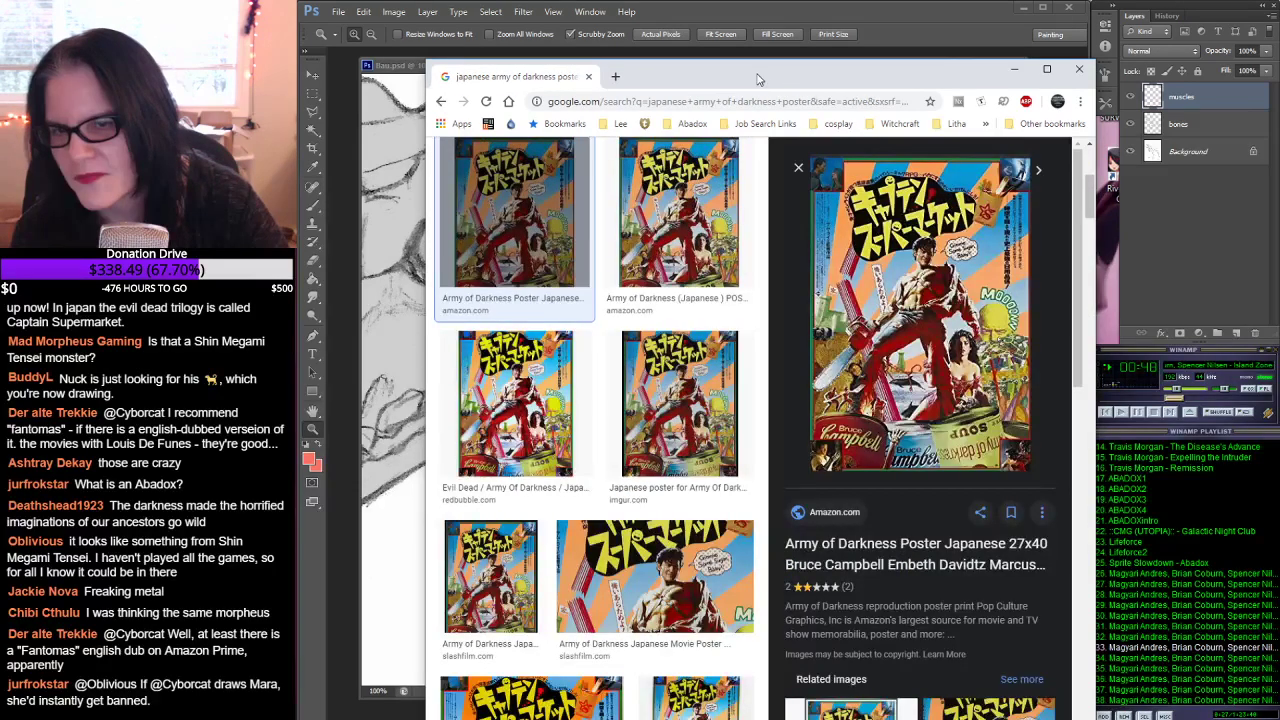
{"action": "left_click", "coordinate": [1079, 70]}
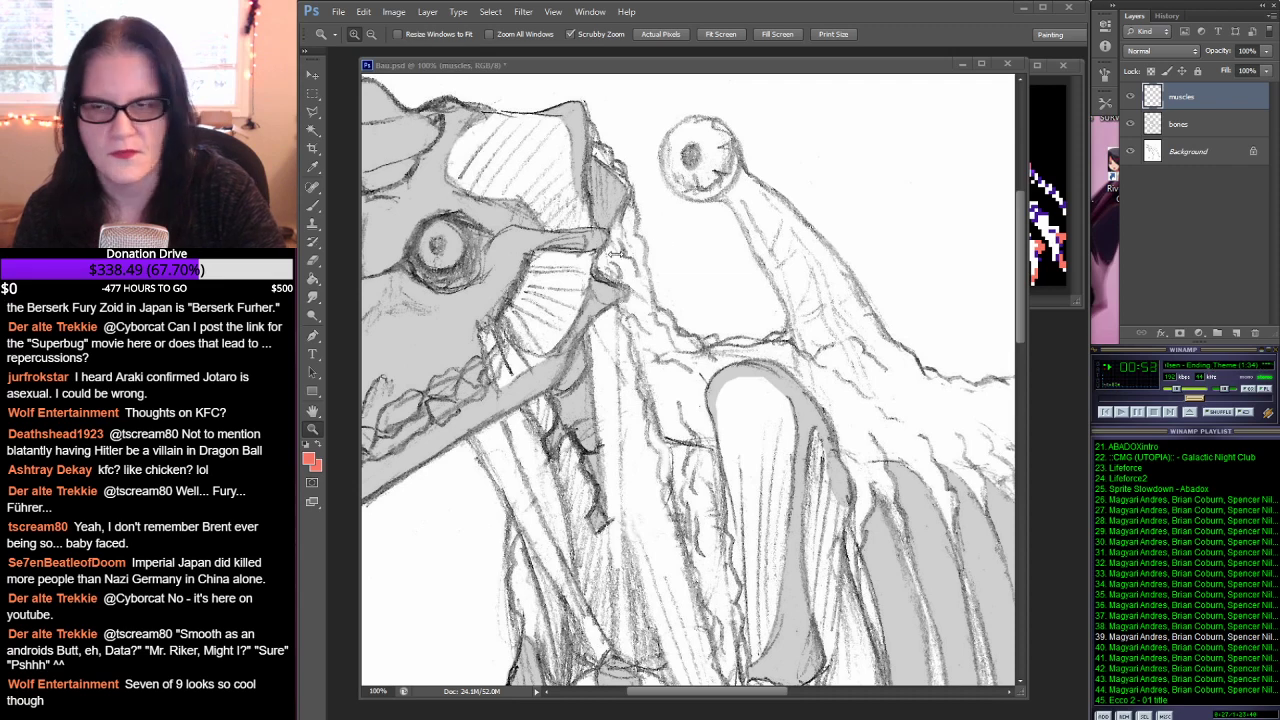
Step: Choose the Brush tool for painting on the muscles layer at the dog's head and neck
{"action": "mouse_move", "coordinate": [654, 235]}
{"action": "left_mouse_down"}
{"action": "mouse_move", "coordinate": [740, 356]}
{"action": "mouse_move", "coordinate": [777, 311]}
{"action": "left_mouse_up"}
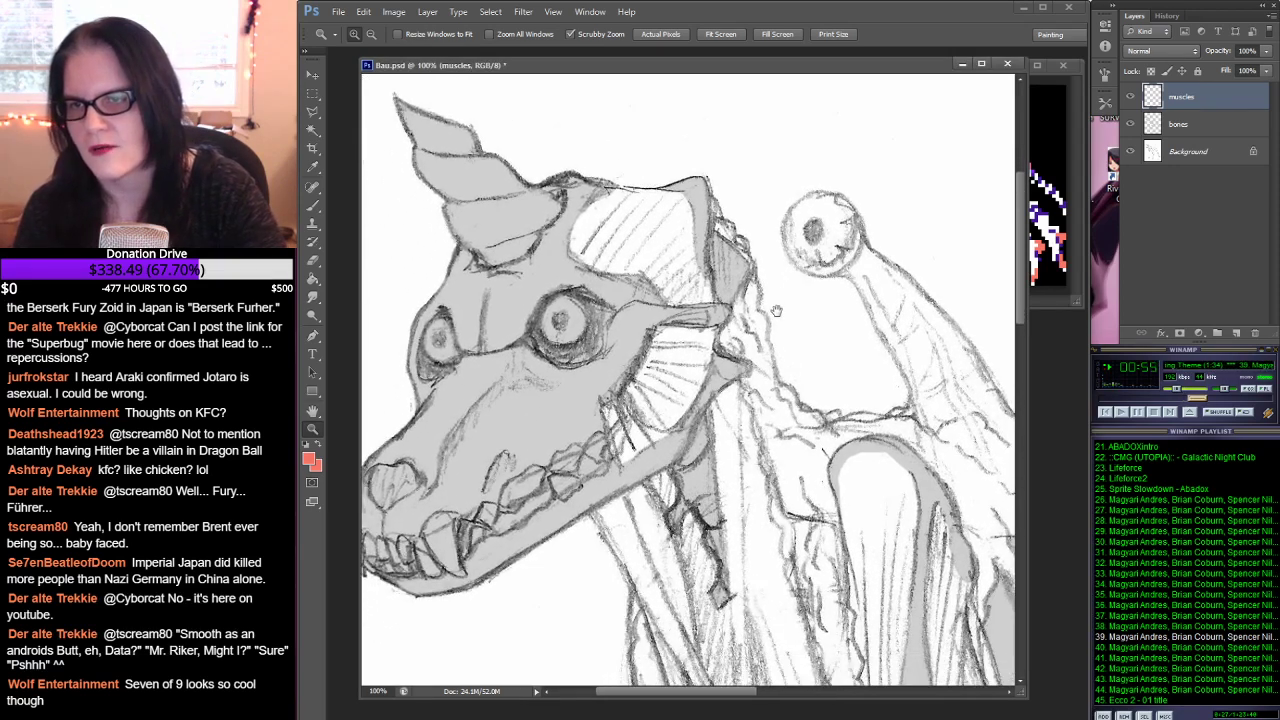
{"action": "left_click", "coordinate": [315, 206]}
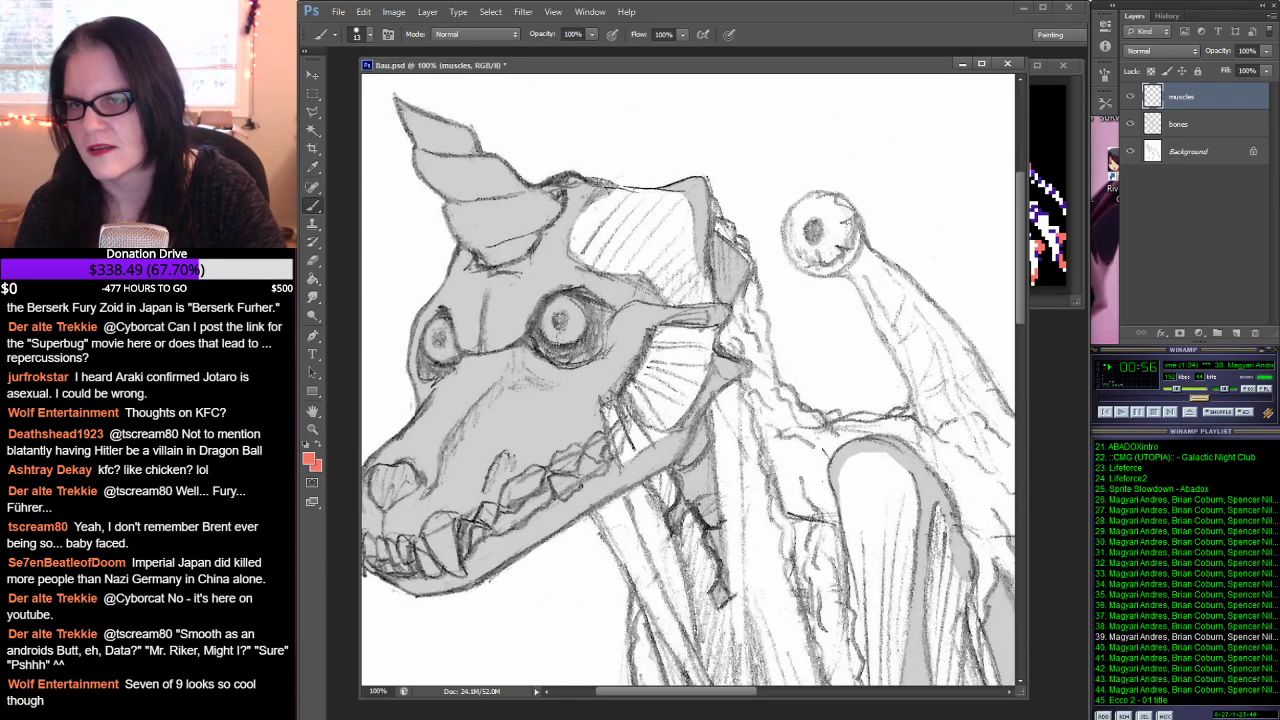
Step: Set the muscles layer's blend mode to Multiply and test the red brush with dabs along the skull opening's upper edge
{"action": "left_click", "coordinate": [618, 189]}
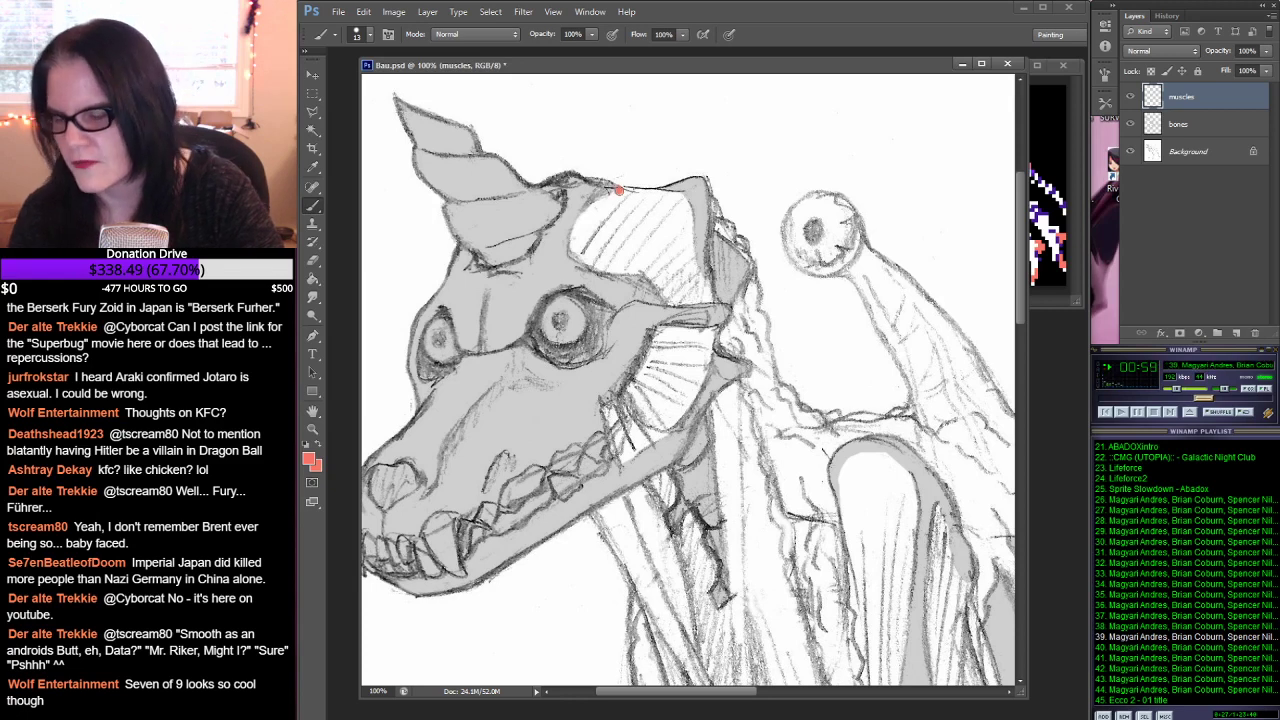
{"action": "left_click", "coordinate": [1194, 51]}
{"action": "left_click", "coordinate": [1136, 111]}
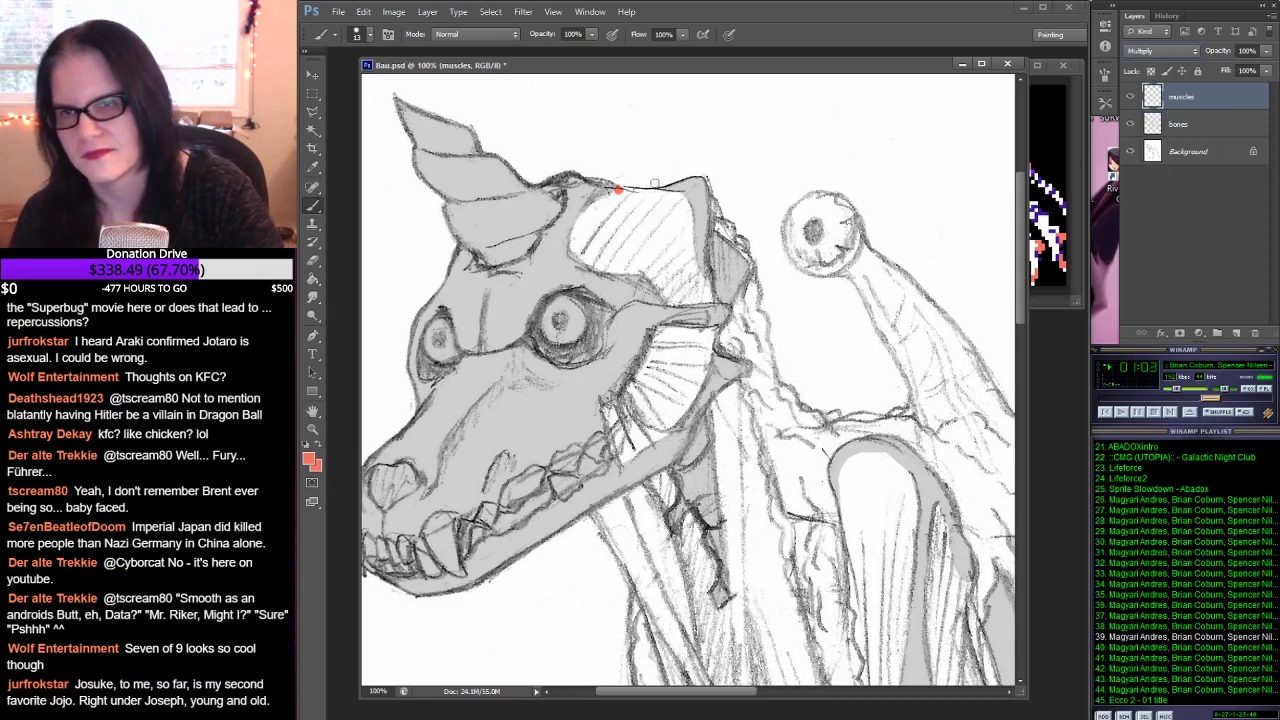
{"action": "left_click", "coordinate": [652, 193]}
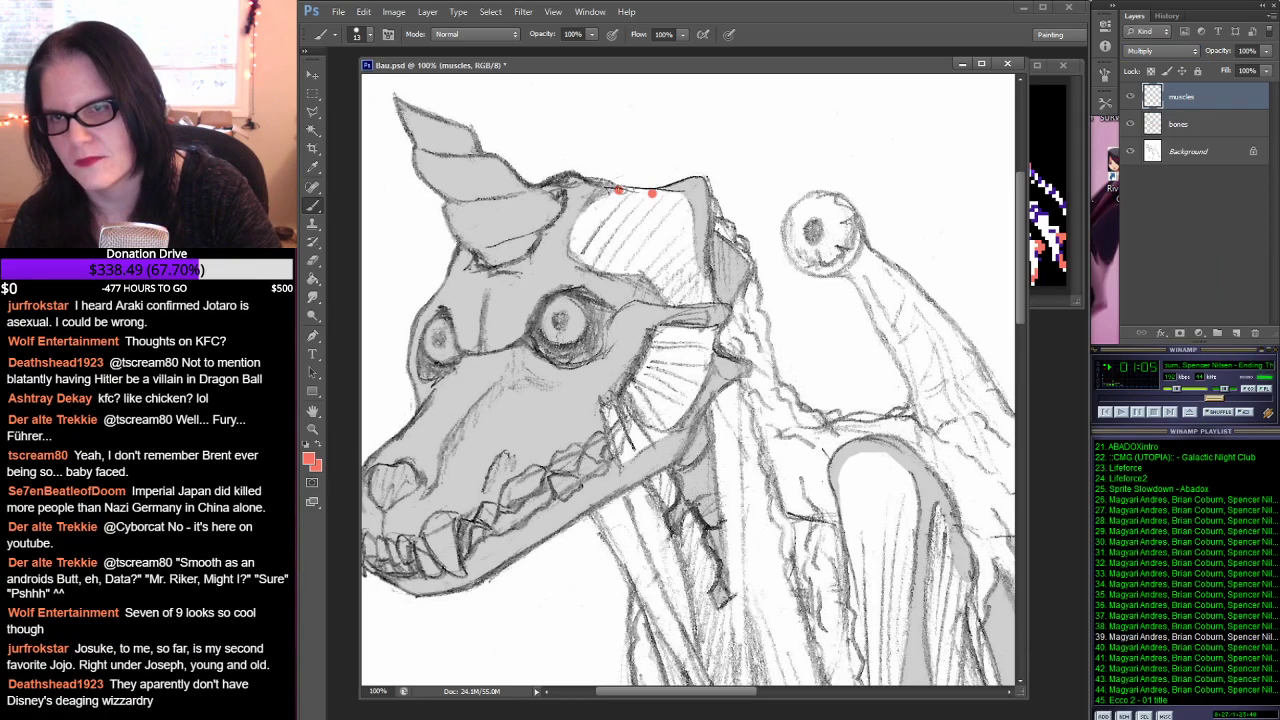
Step: Outline the hatched muscle area behind the horn in red, following the edges of the skull opening to close the shape
{"action": "mouse_move", "coordinate": [615, 188]}
{"action": "left_mouse_down"}
{"action": "mouse_move", "coordinate": [681, 197]}
{"action": "mouse_move", "coordinate": [706, 285]}
{"action": "left_mouse_up"}
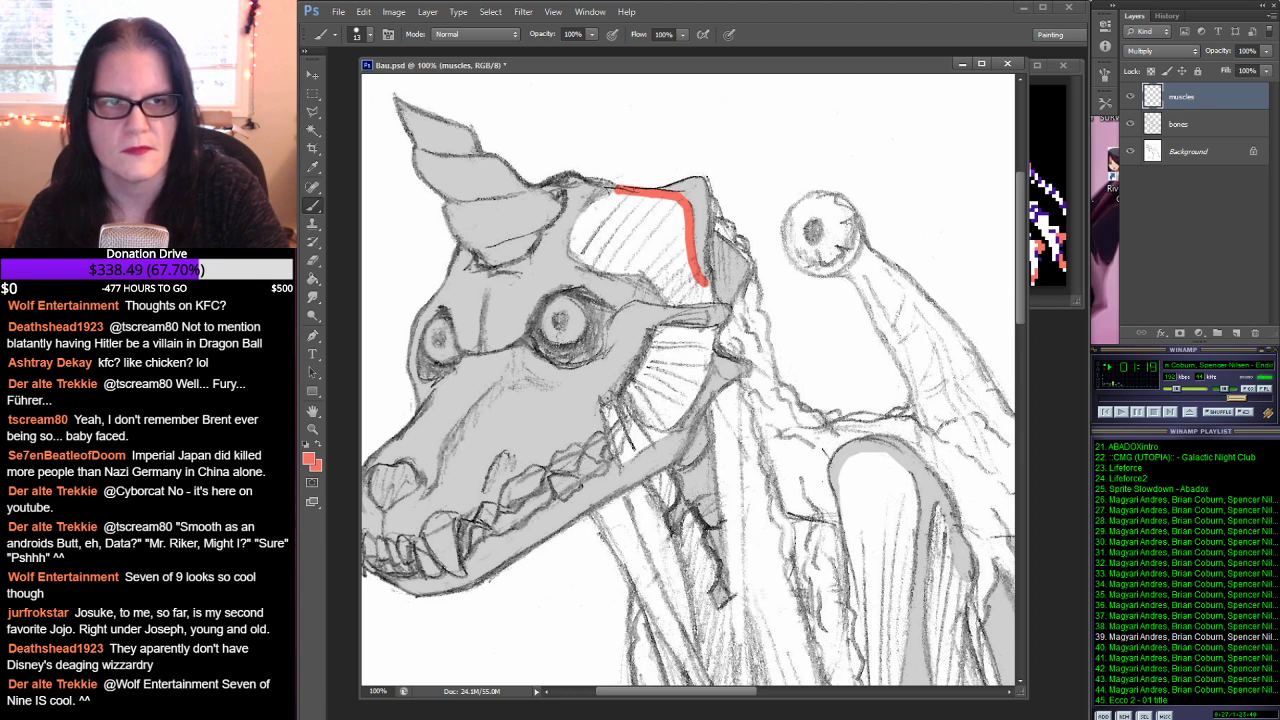
{"action": "key", "text": "ctrl+Tab"}
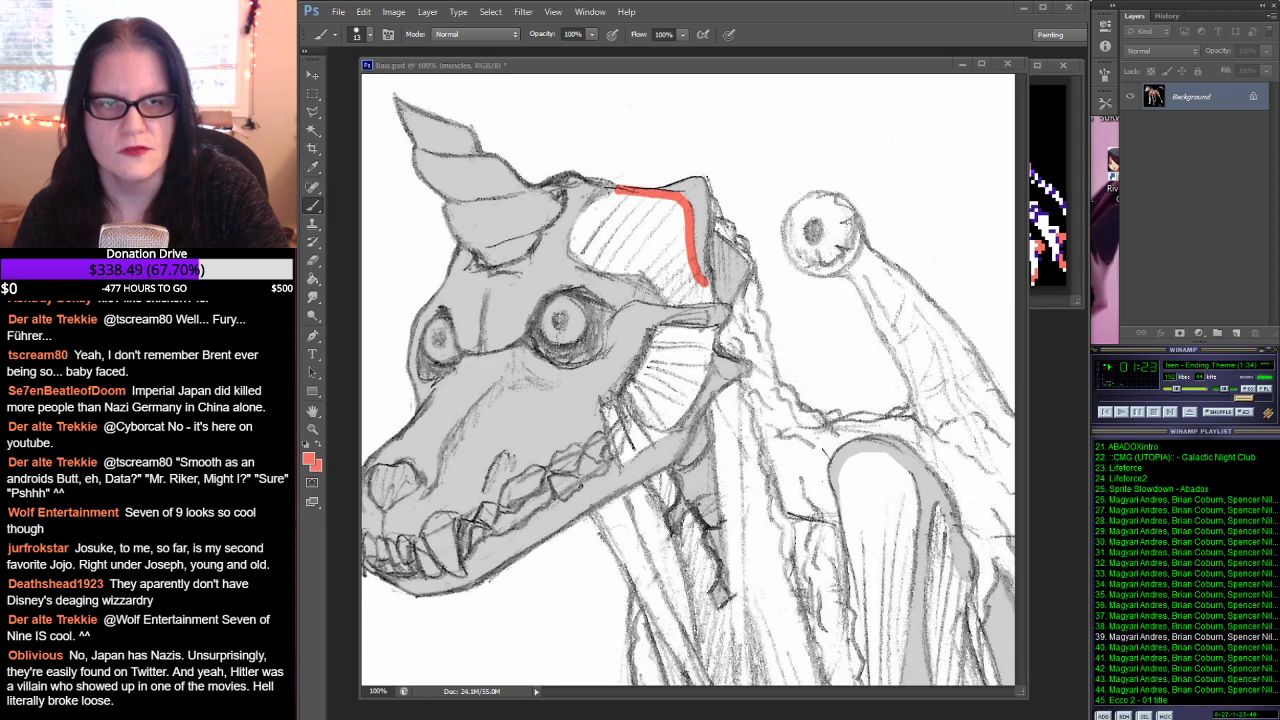
{"action": "left_click", "coordinate": [822, 69]}
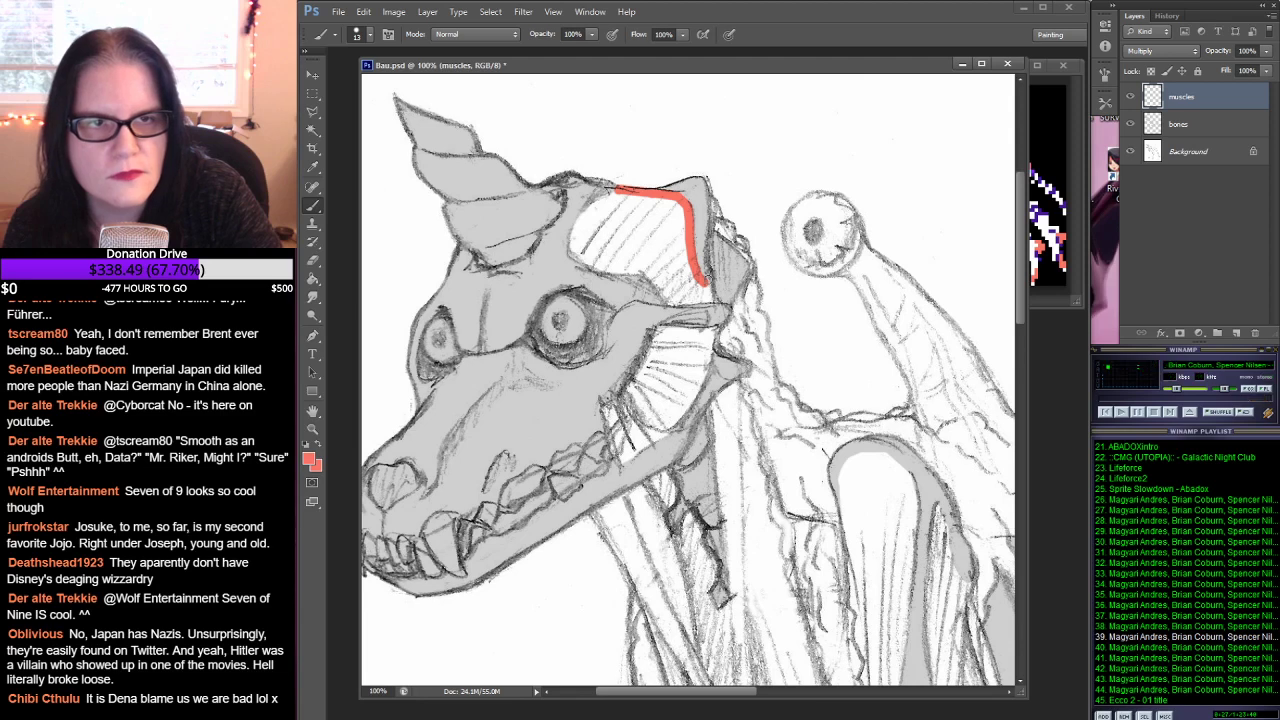
{"action": "mouse_move", "coordinate": [706, 279]}
{"action": "left_mouse_down"}
{"action": "mouse_move", "coordinate": [716, 304]}
{"action": "mouse_move", "coordinate": [607, 268]}
{"action": "left_mouse_up"}
{"action": "left_click", "coordinate": [686, 300], "text": "shift"}
{"action": "mouse_move", "coordinate": [597, 268]}
{"action": "left_mouse_down"}
{"action": "mouse_move", "coordinate": [572, 256]}
{"action": "mouse_move", "coordinate": [572, 238]}
{"action": "mouse_move", "coordinate": [621, 189]}
{"action": "left_mouse_up"}
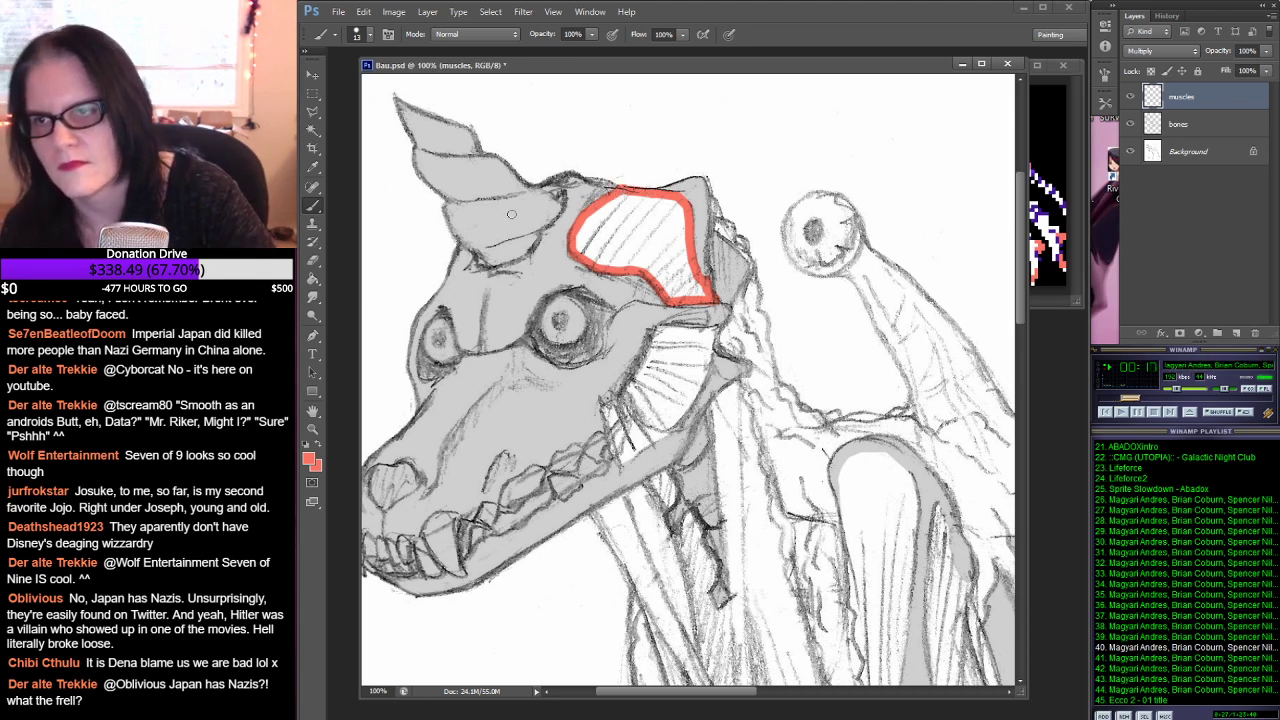
Step: Fill the outlined muscle behind the horn with red and paint over the pale seam inside its border
{"action": "key", "text": "g"}
{"action": "left_click", "coordinate": [619, 231]}
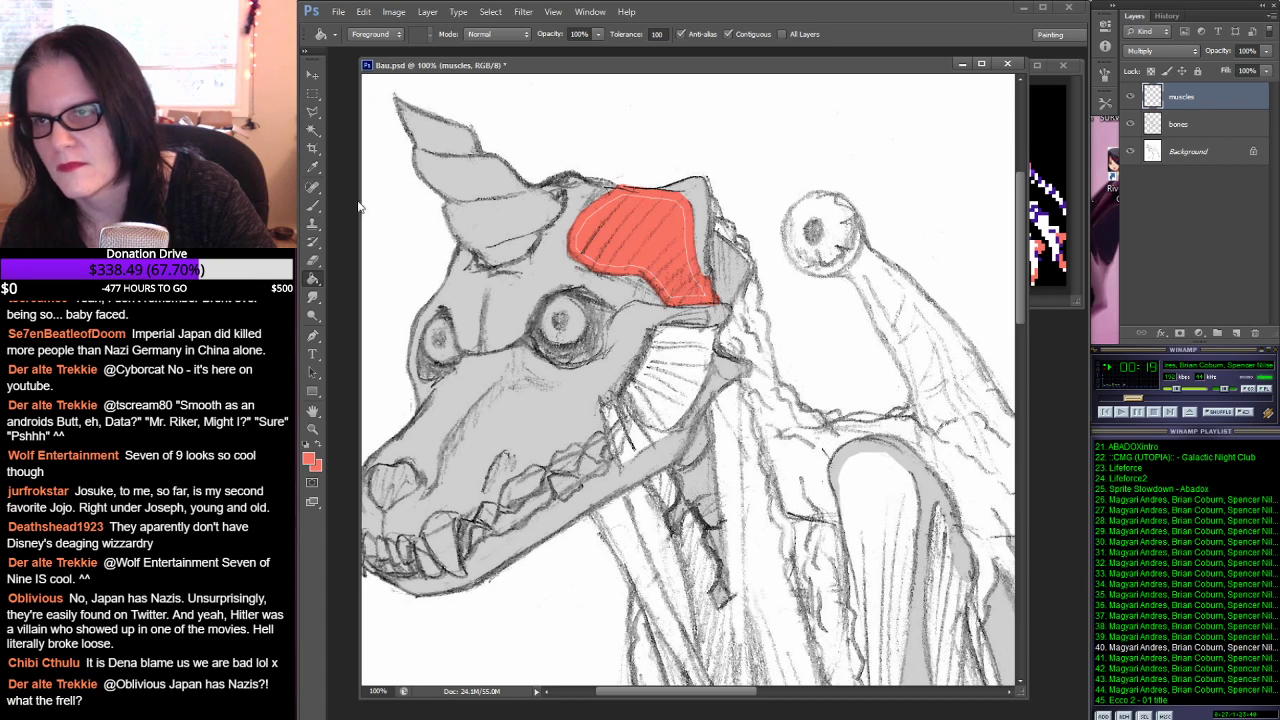
{"action": "left_click", "coordinate": [313, 207]}
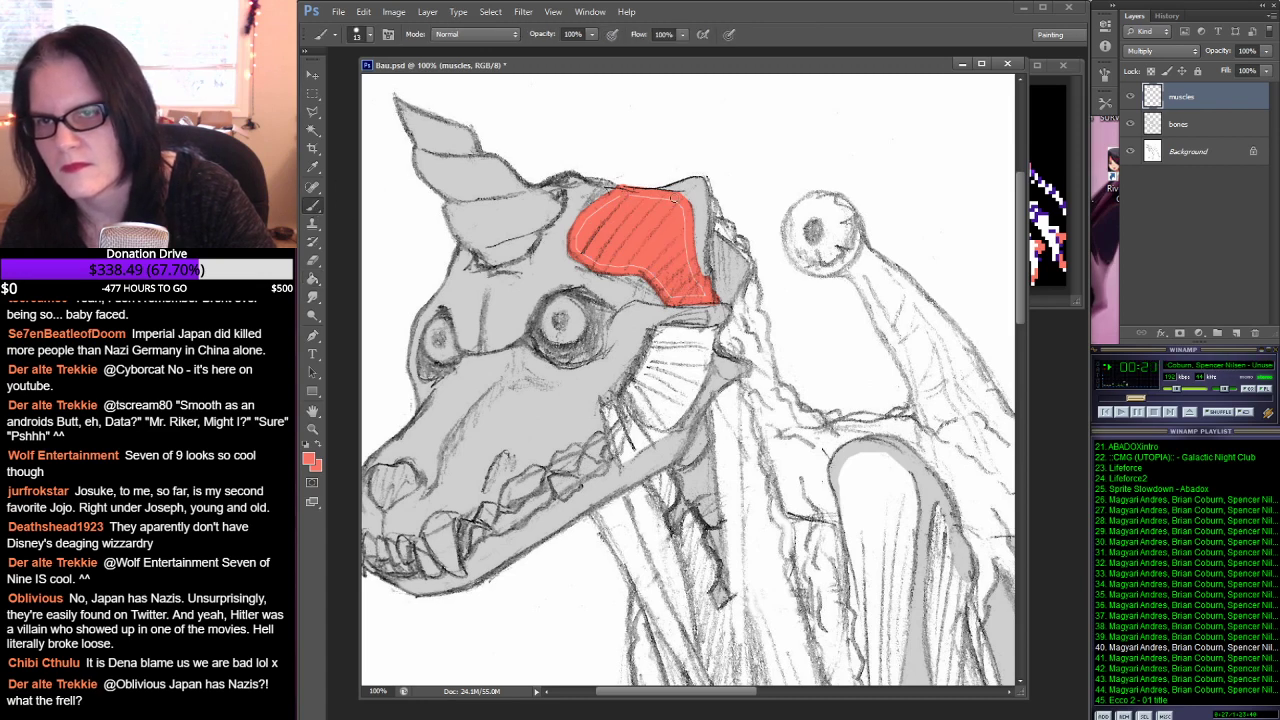
{"action": "left_click_drag", "start_coordinate": [672, 199], "coordinate": [685, 250]}
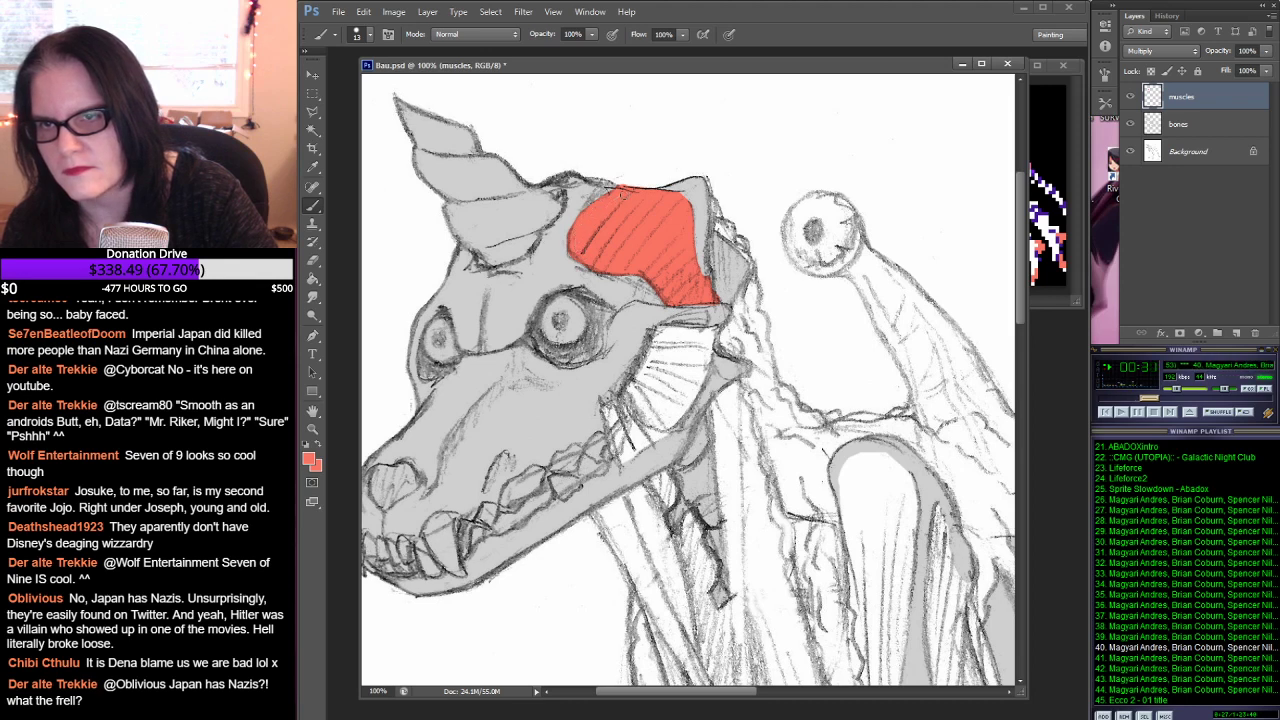
Step: Outline the fan-shaped cheek muscle between the cheekbone and the lower jaw with a closed red brush line
{"action": "left_click_drag", "start_coordinate": [844, 242], "coordinate": [787, 120]}
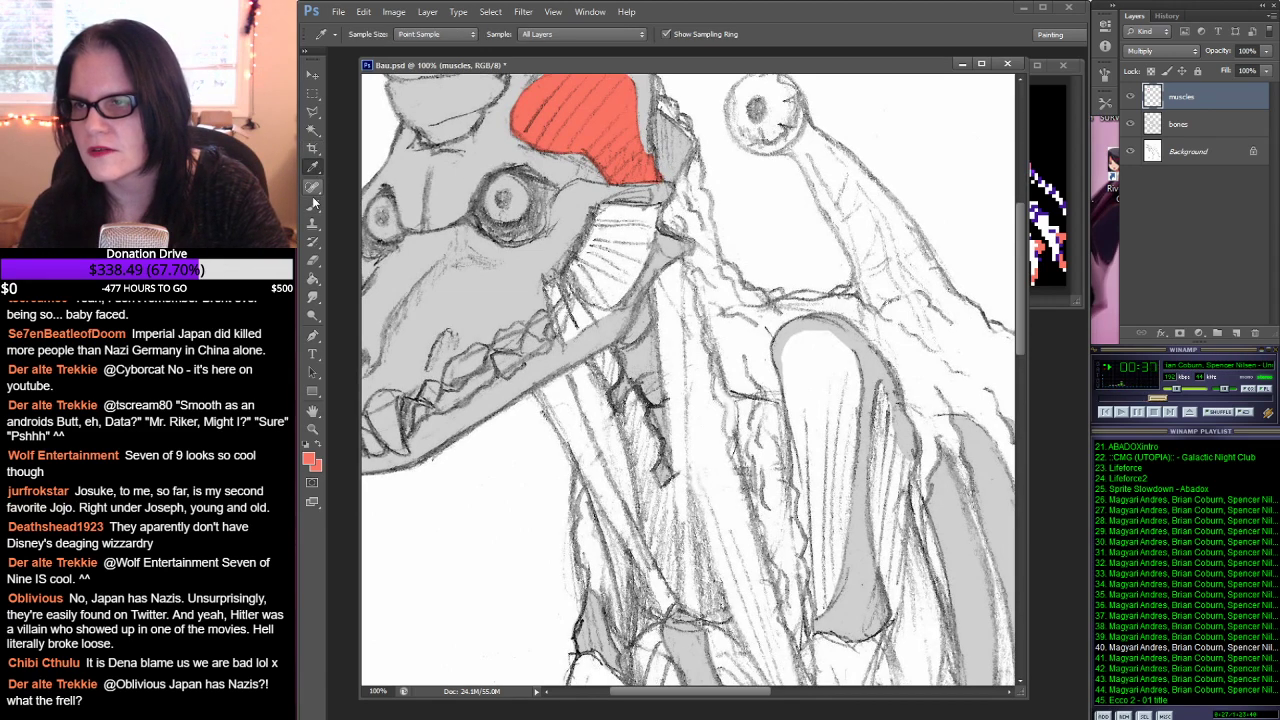
{"action": "left_click", "coordinate": [547, 288]}
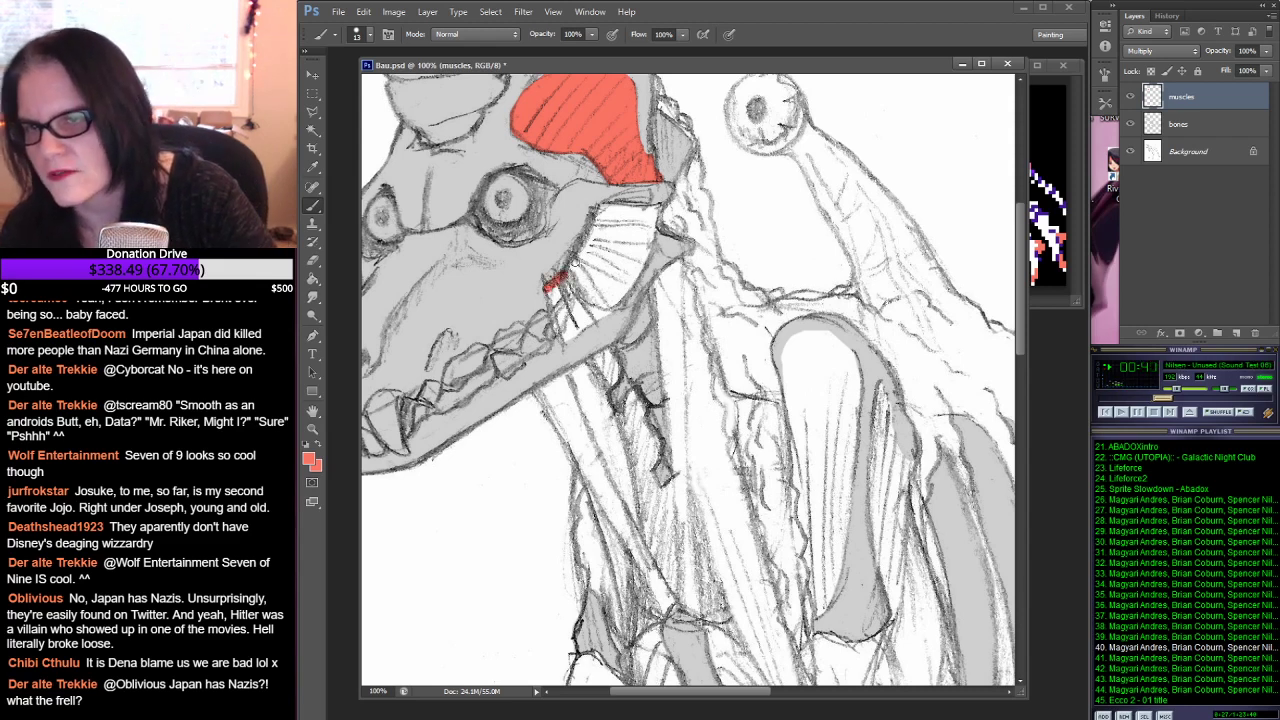
{"action": "mouse_move", "coordinate": [588, 245]}
{"action": "left_mouse_down"}
{"action": "mouse_move", "coordinate": [555, 282]}
{"action": "mouse_move", "coordinate": [601, 205]}
{"action": "left_mouse_up"}
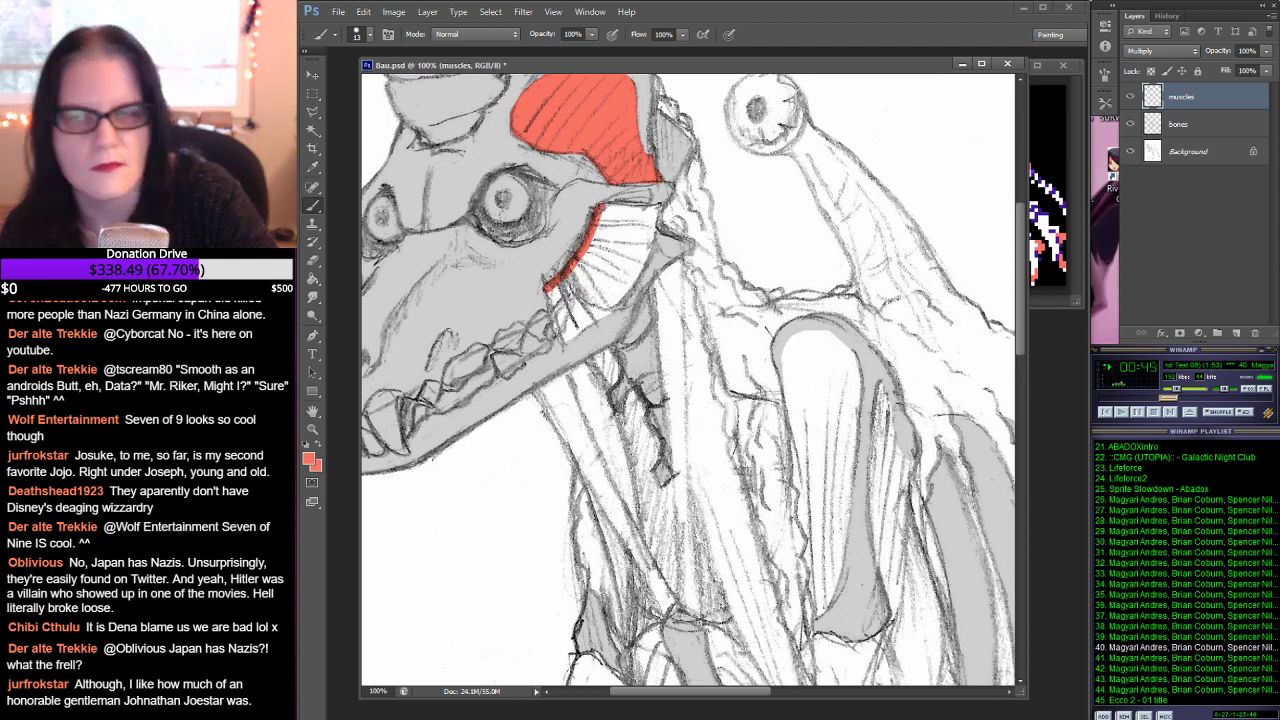
{"action": "left_click_drag", "start_coordinate": [602, 206], "coordinate": [662, 205]}
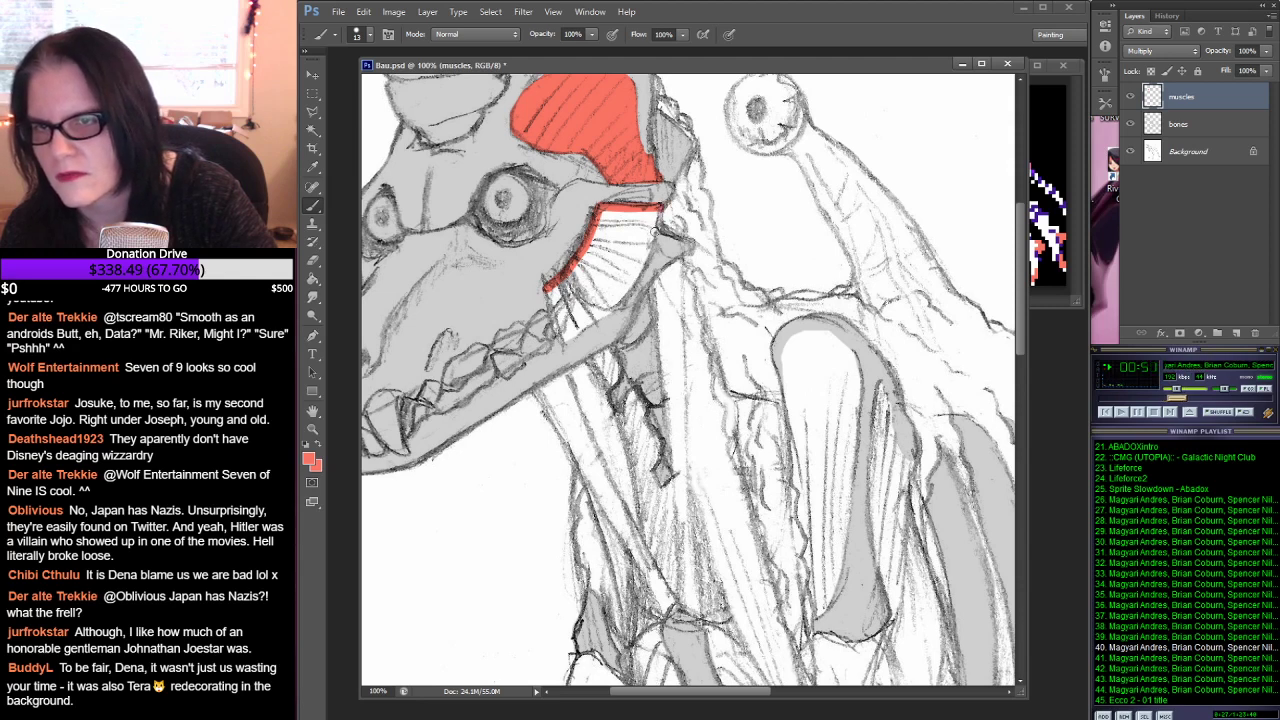
{"action": "mouse_move", "coordinate": [660, 211]}
{"action": "left_mouse_down"}
{"action": "mouse_move", "coordinate": [640, 289]}
{"action": "mouse_move", "coordinate": [618, 290]}
{"action": "mouse_move", "coordinate": [566, 341]}
{"action": "mouse_move", "coordinate": [546, 288]}
{"action": "left_mouse_up"}
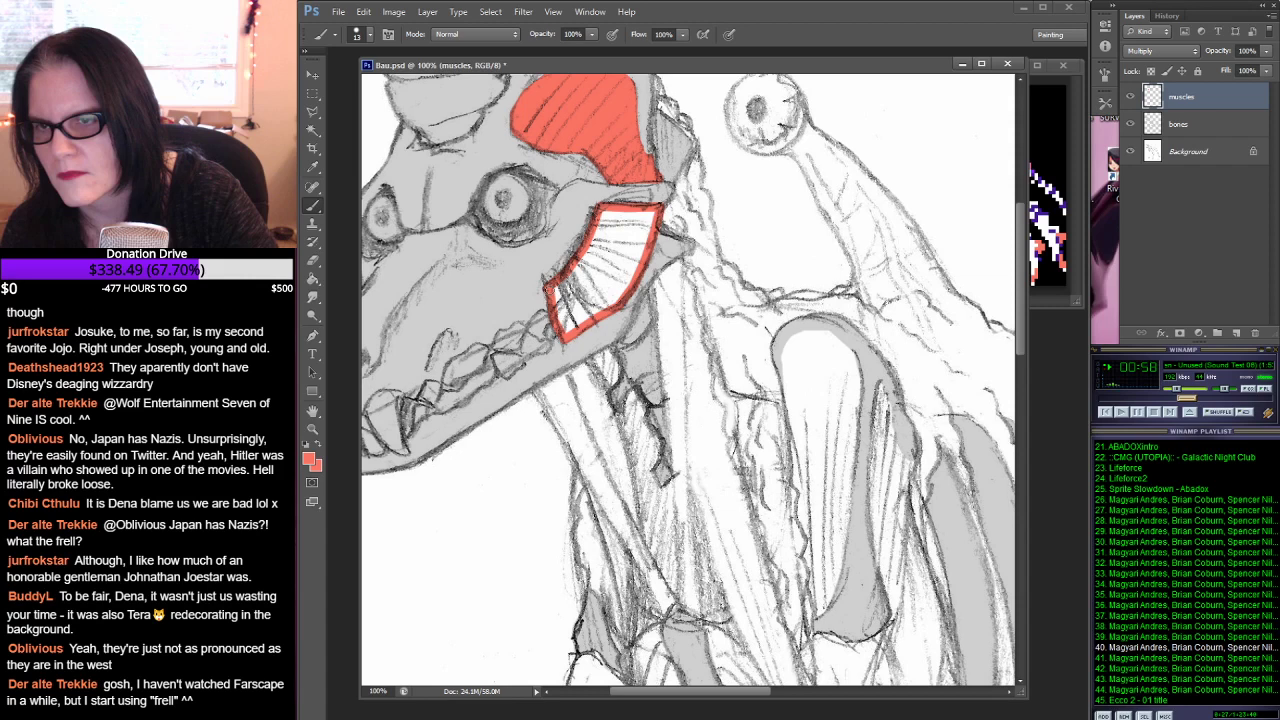
Step: Fill the cheek muscle with red and brush over the pale seam along its outline
{"action": "left_click", "coordinate": [312, 279]}
{"action": "left_click", "coordinate": [566, 294]}
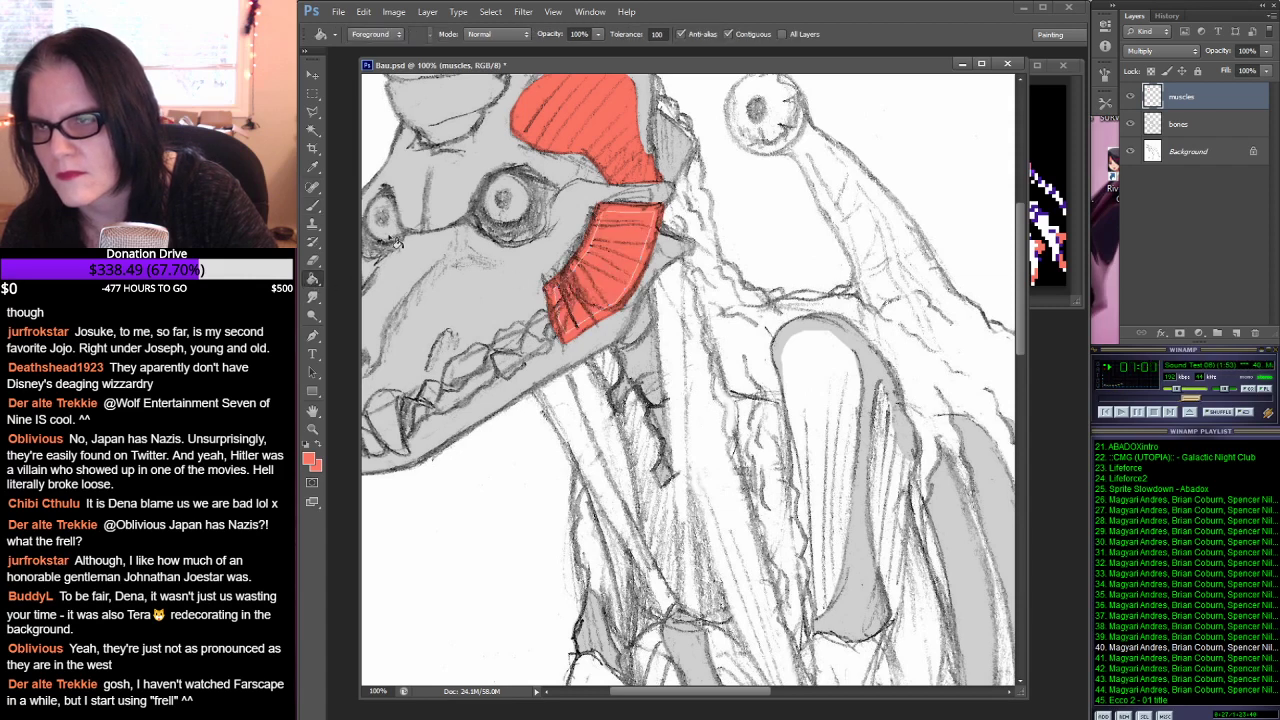
{"action": "left_click", "coordinate": [312, 205]}
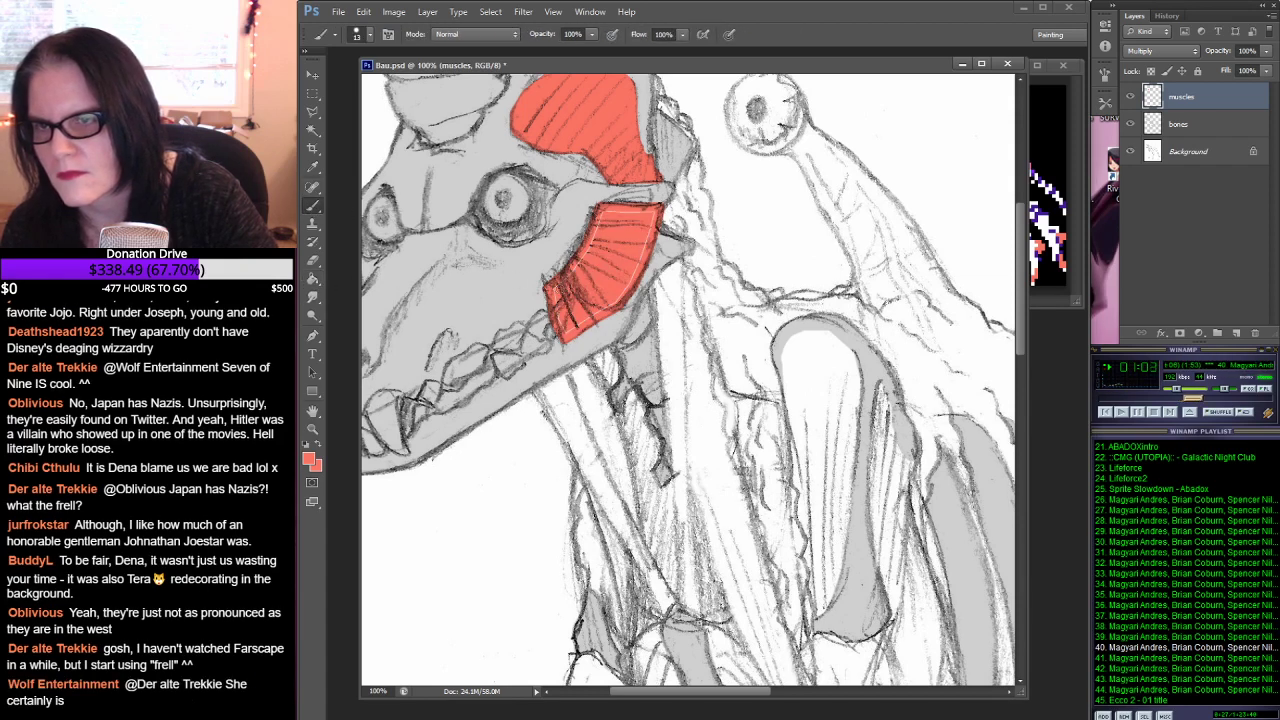
{"action": "left_click_drag", "start_coordinate": [553, 288], "coordinate": [548, 292]}
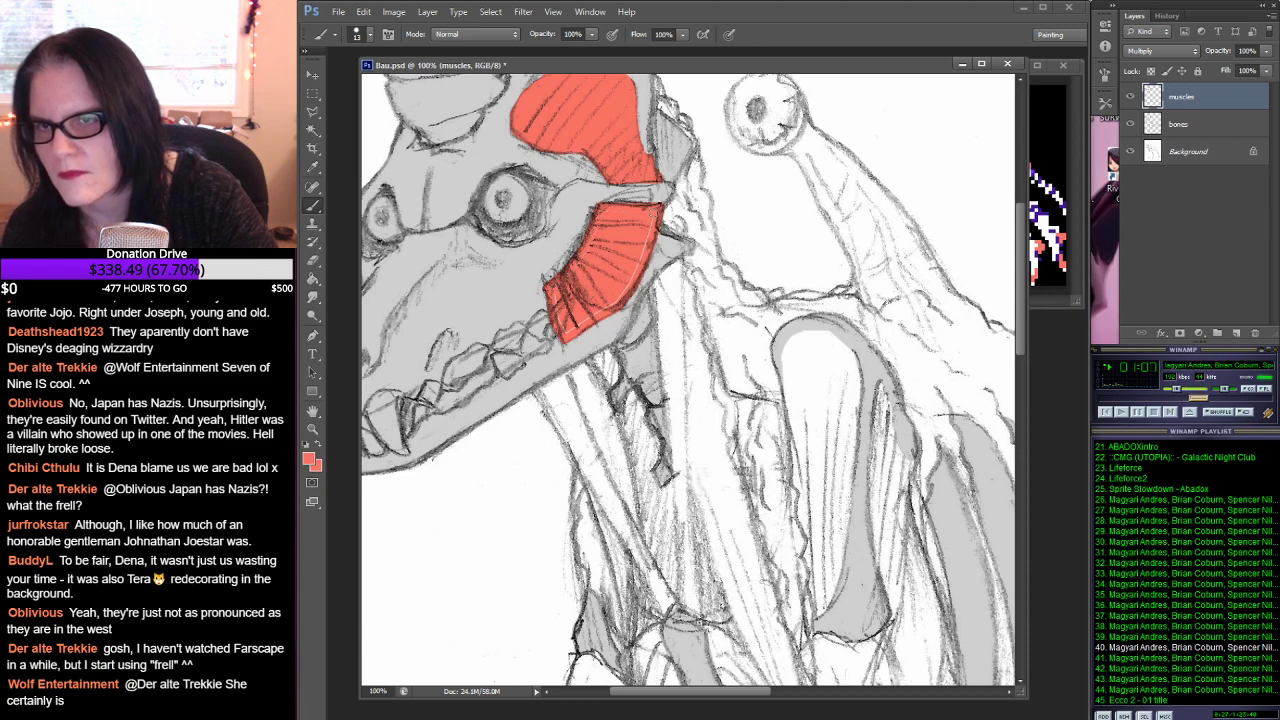
{"action": "mouse_move", "coordinate": [634, 268]}
{"action": "left_mouse_down"}
{"action": "mouse_move", "coordinate": [622, 300]}
{"action": "mouse_move", "coordinate": [568, 333]}
{"action": "mouse_move", "coordinate": [592, 316]}
{"action": "left_mouse_up"}
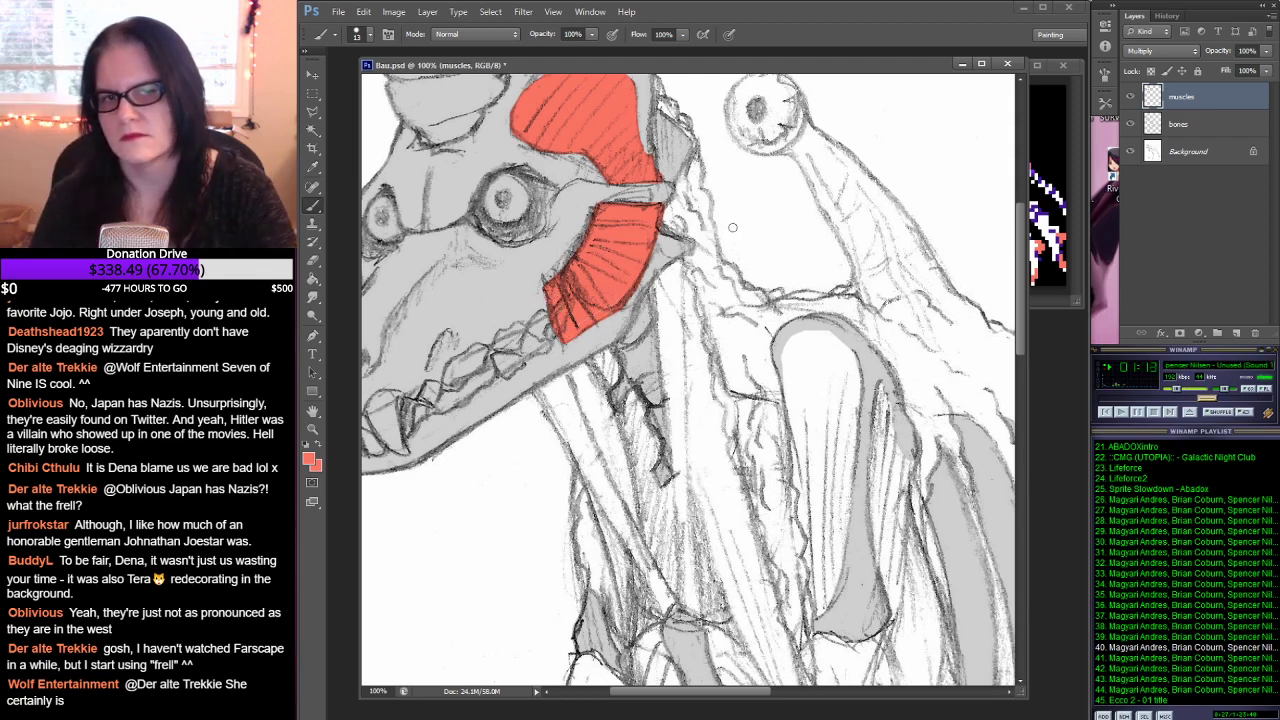
Step: Trace the neck muscle's upper edge under the jawbone and its jagged torn edge beside the throat bones in red
{"action": "left_click_drag", "start_coordinate": [732, 228], "coordinate": [680, 112]}
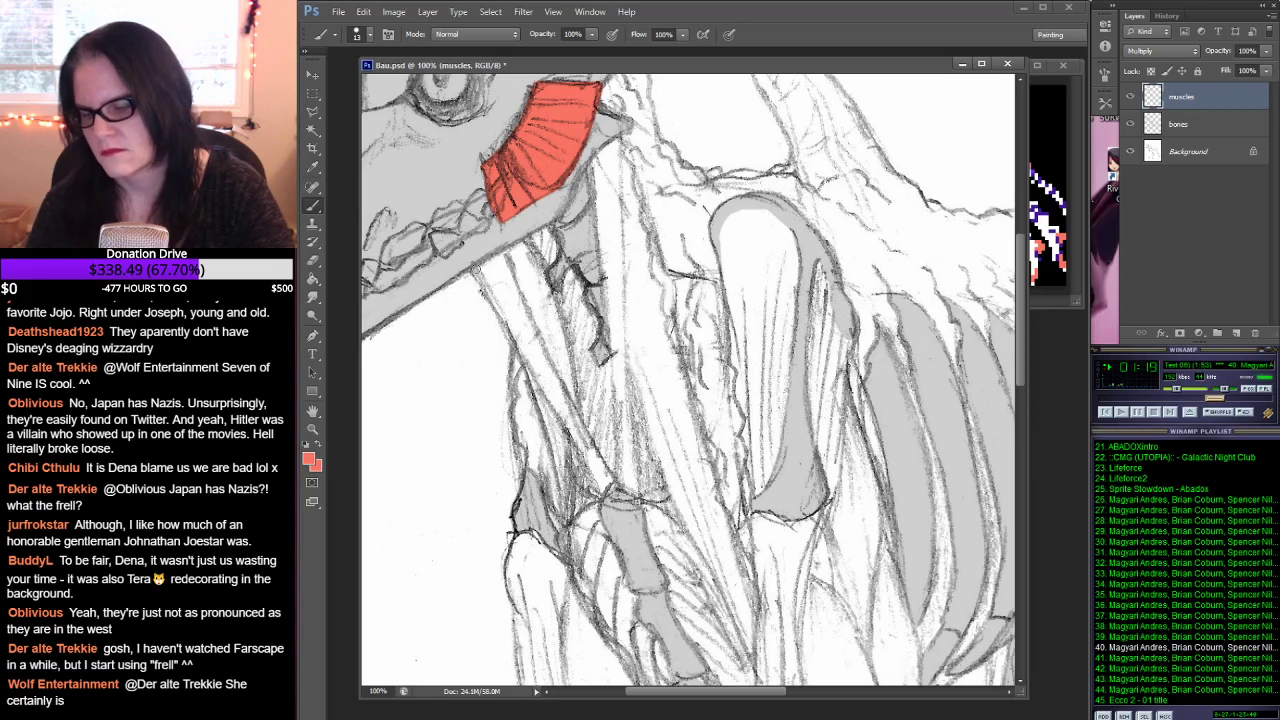
{"action": "left_click_drag", "start_coordinate": [548, 230], "coordinate": [477, 269]}
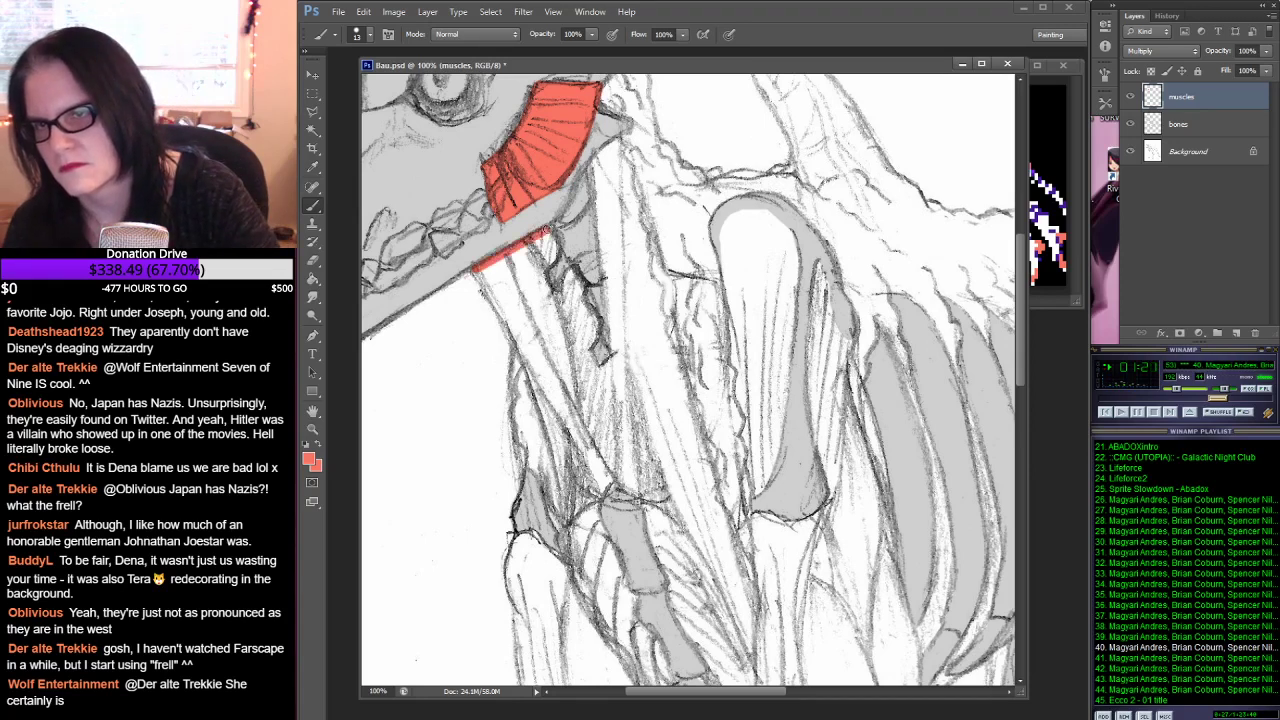
{"action": "mouse_move", "coordinate": [550, 232]}
{"action": "left_mouse_down"}
{"action": "mouse_move", "coordinate": [547, 284]}
{"action": "mouse_move", "coordinate": [561, 298]}
{"action": "mouse_move", "coordinate": [568, 273]}
{"action": "mouse_move", "coordinate": [579, 302]}
{"action": "left_mouse_up"}
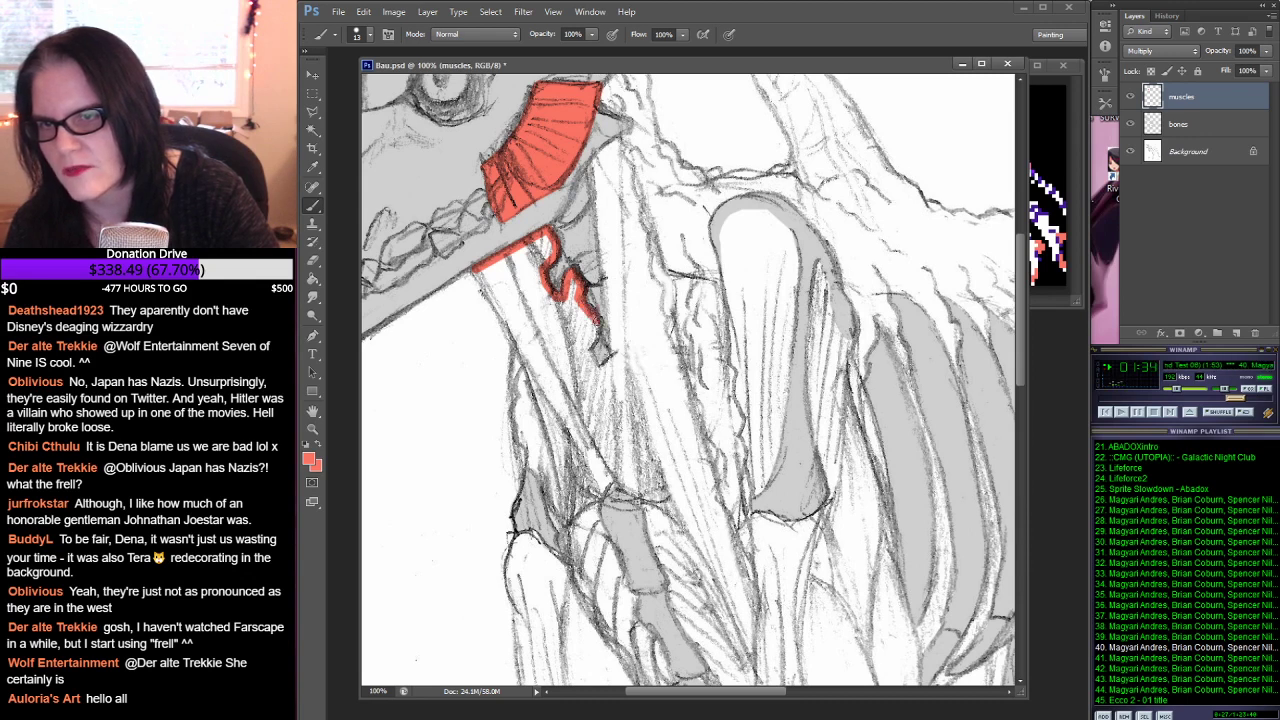
{"action": "left_click_drag", "start_coordinate": [600, 323], "coordinate": [584, 354]}
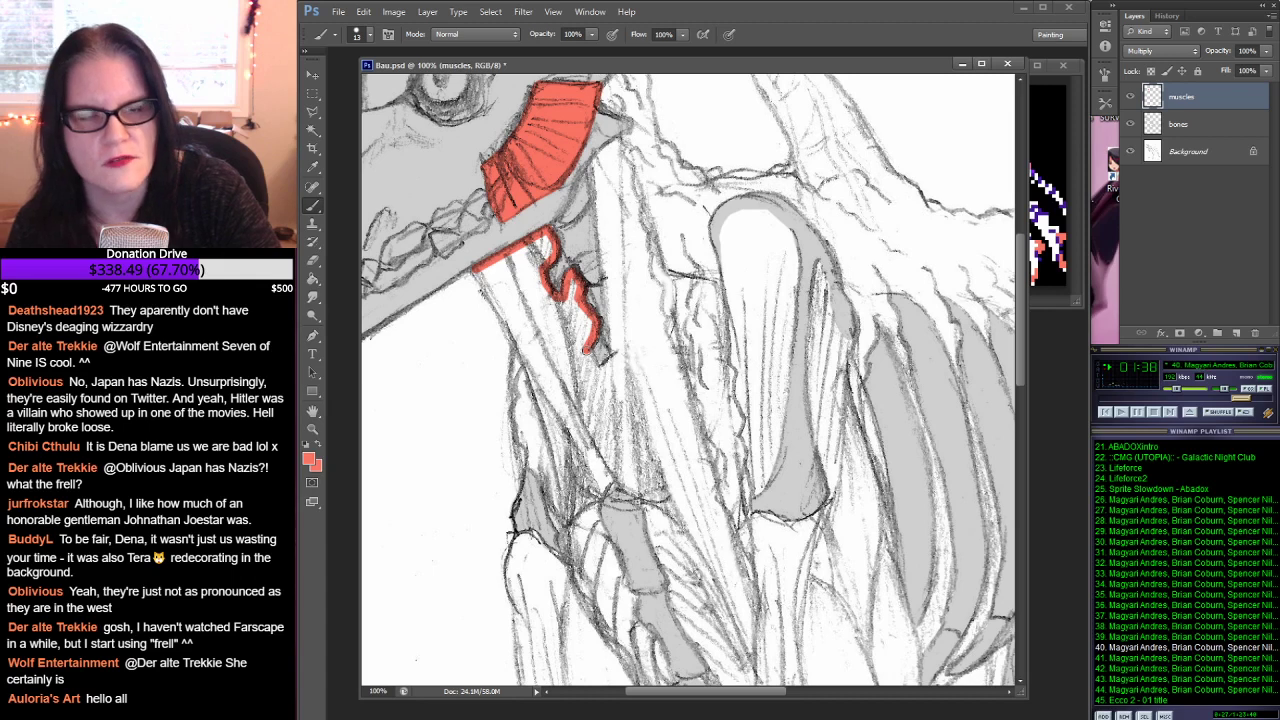
{"action": "mouse_move", "coordinate": [588, 354]}
{"action": "left_mouse_down"}
{"action": "mouse_move", "coordinate": [595, 372]}
{"action": "mouse_move", "coordinate": [611, 364]}
{"action": "left_mouse_up"}
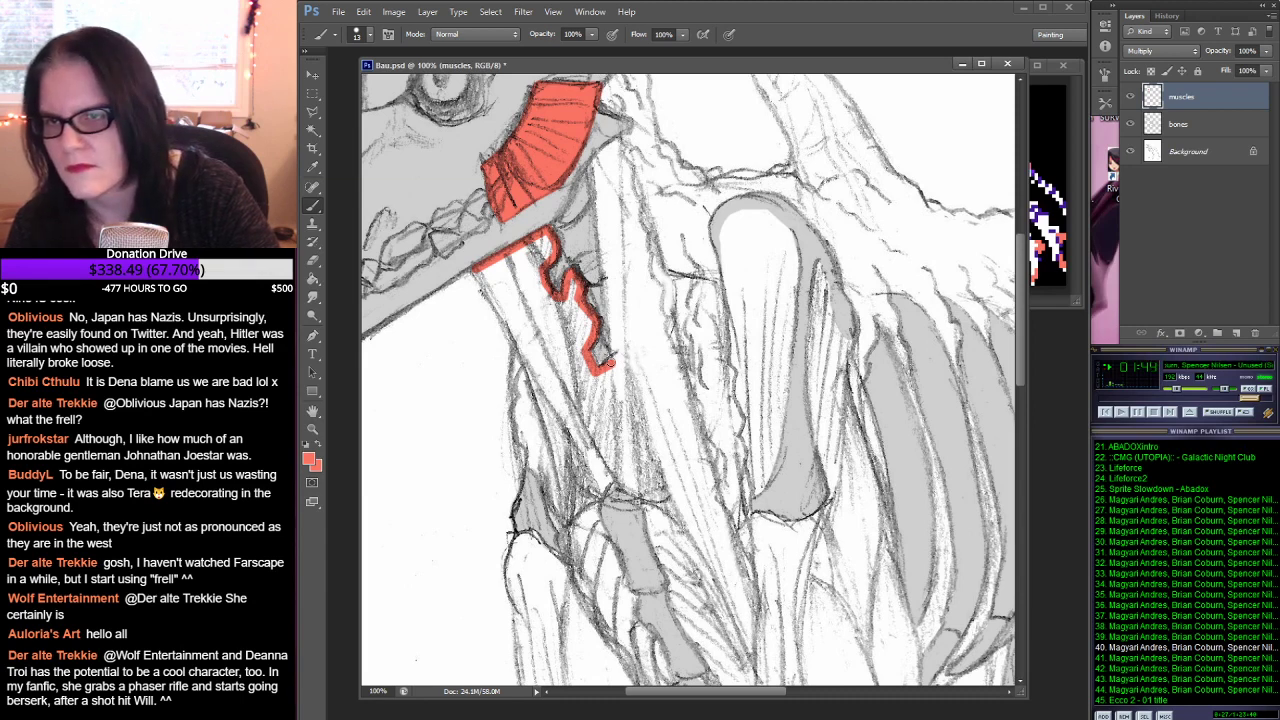
Step: Draw straight red segments down the neck muscle's front edge and along the near edge of the strip behind the throat bones
{"action": "left_click", "coordinate": [519, 349], "text": "shift"}
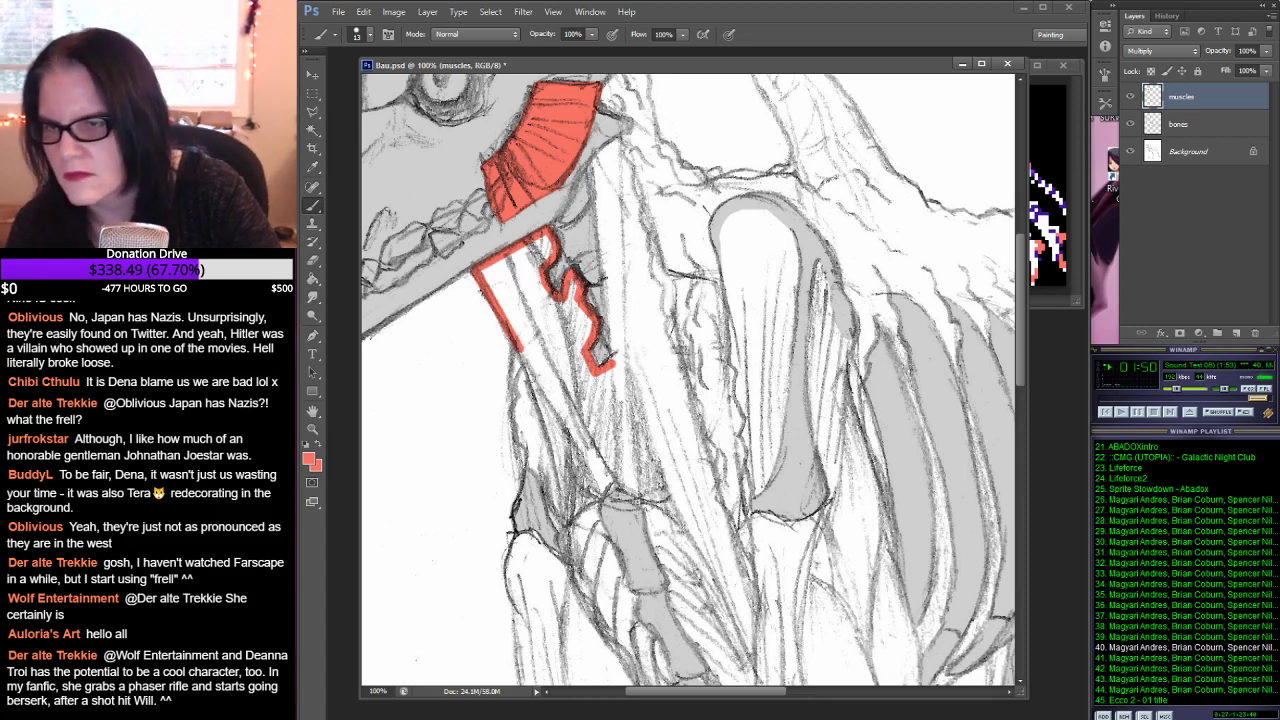
{"action": "left_click", "coordinate": [540, 405], "text": "shift"}
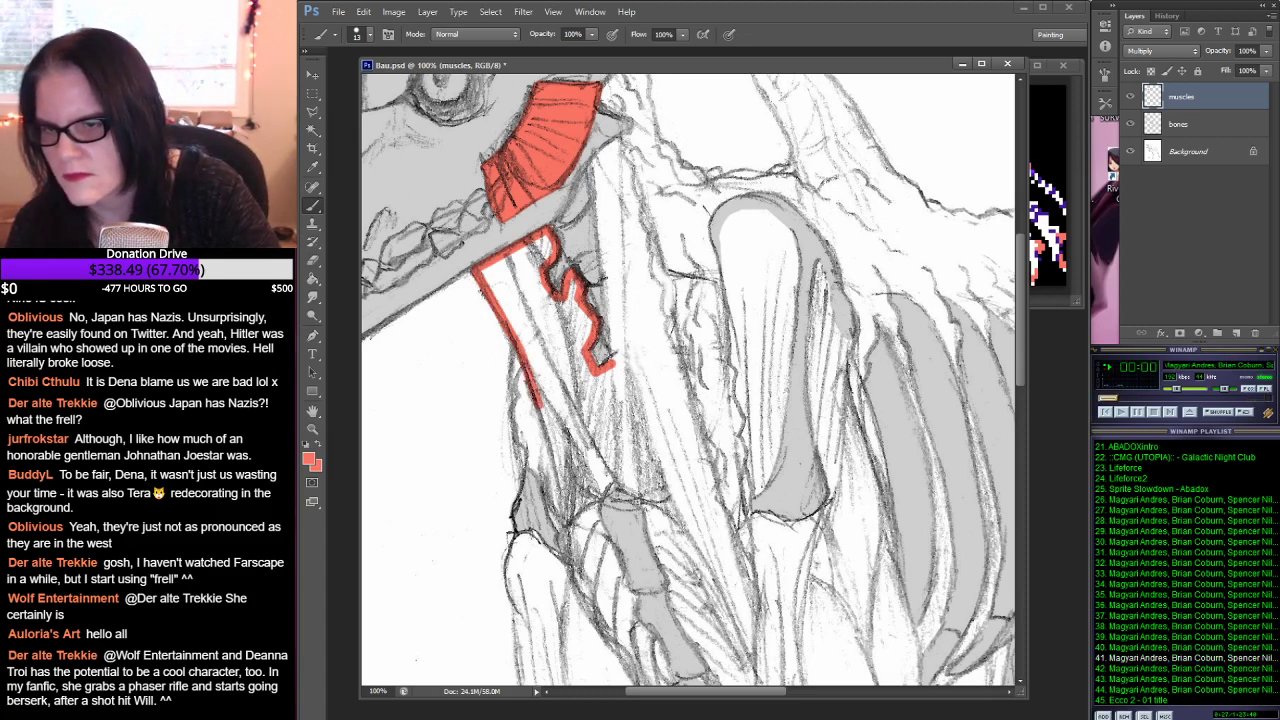
{"action": "left_click", "coordinate": [567, 522], "text": "shift"}
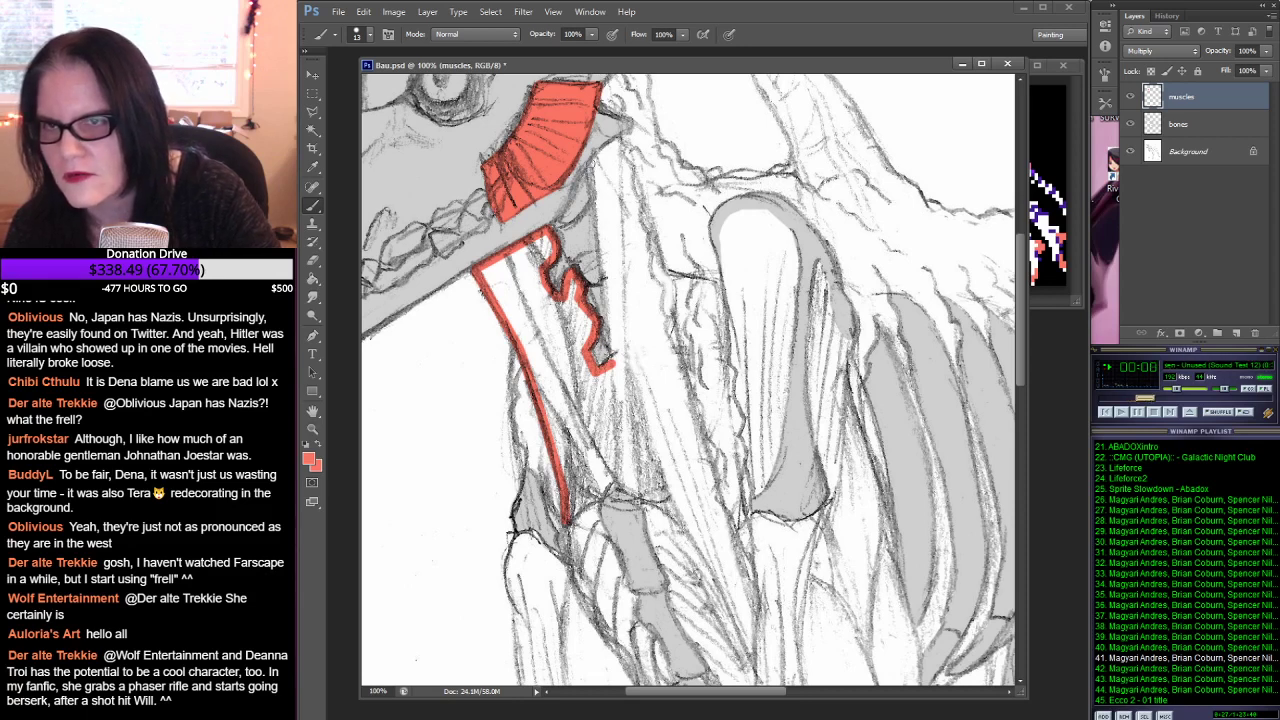
{"action": "left_click", "coordinate": [609, 299], "text": "shift"}
{"action": "left_click", "coordinate": [618, 392], "text": "shift"}
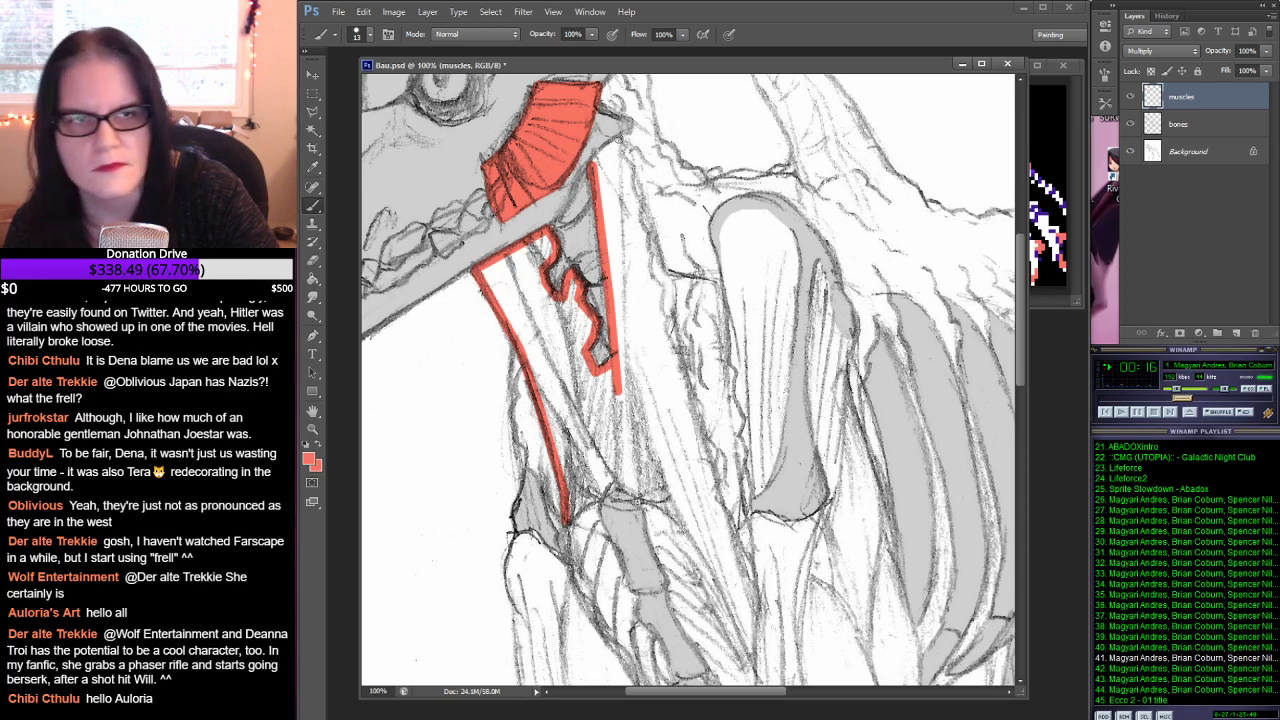
{"action": "left_click", "coordinate": [617, 142], "text": "shift"}
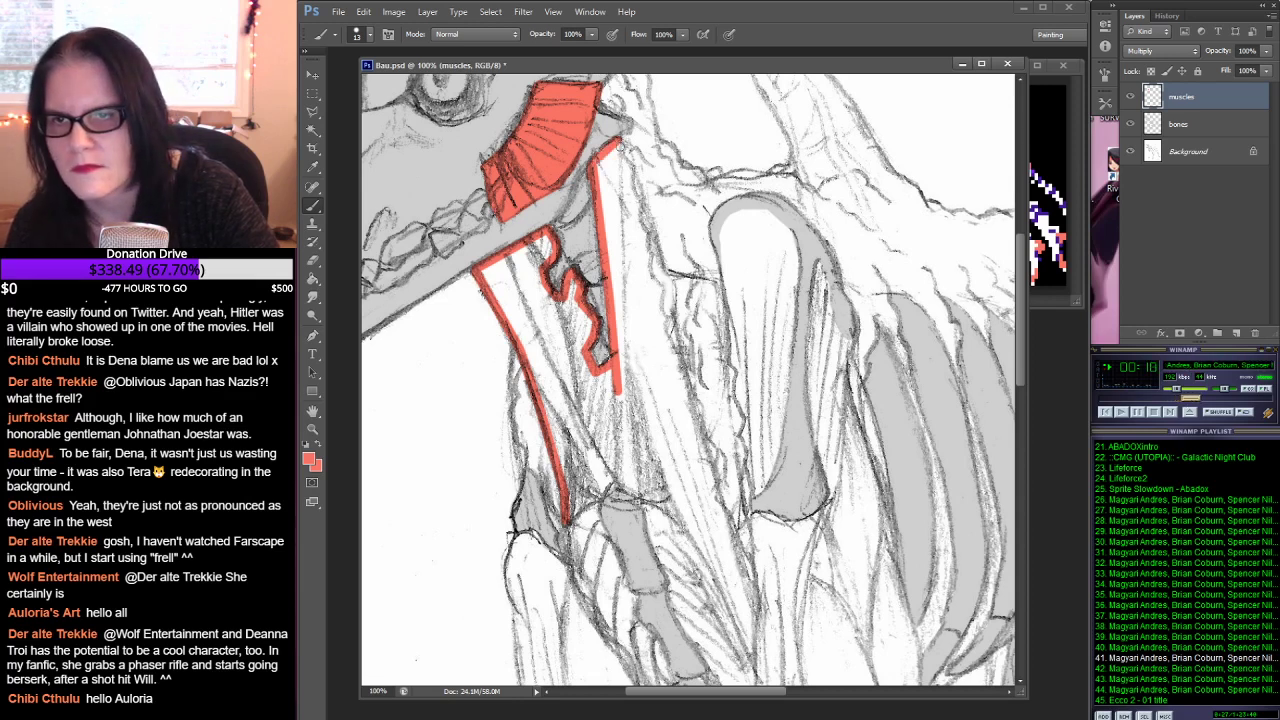
Step: Trace the neck muscle's wavy back edge down to its pointed tip and close the outline along the lower edge
{"action": "left_click_drag", "start_coordinate": [617, 147], "coordinate": [664, 320]}
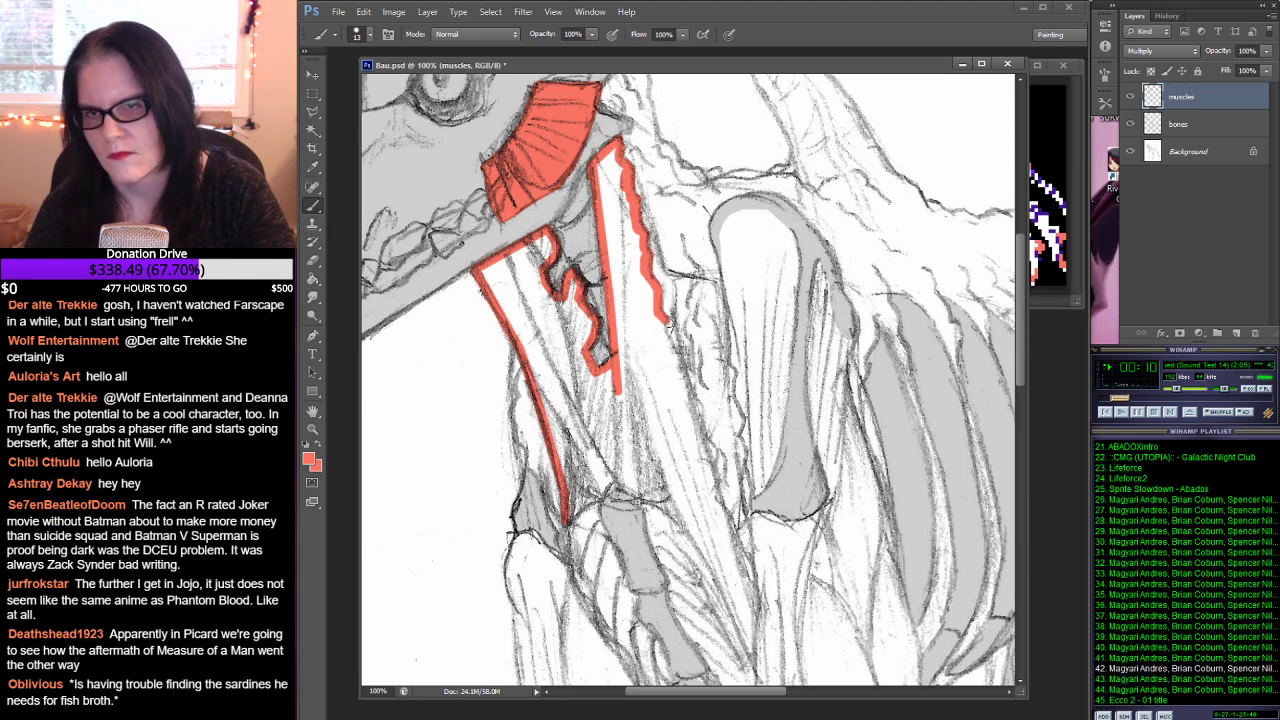
{"action": "left_click", "coordinate": [689, 395], "text": "shift"}
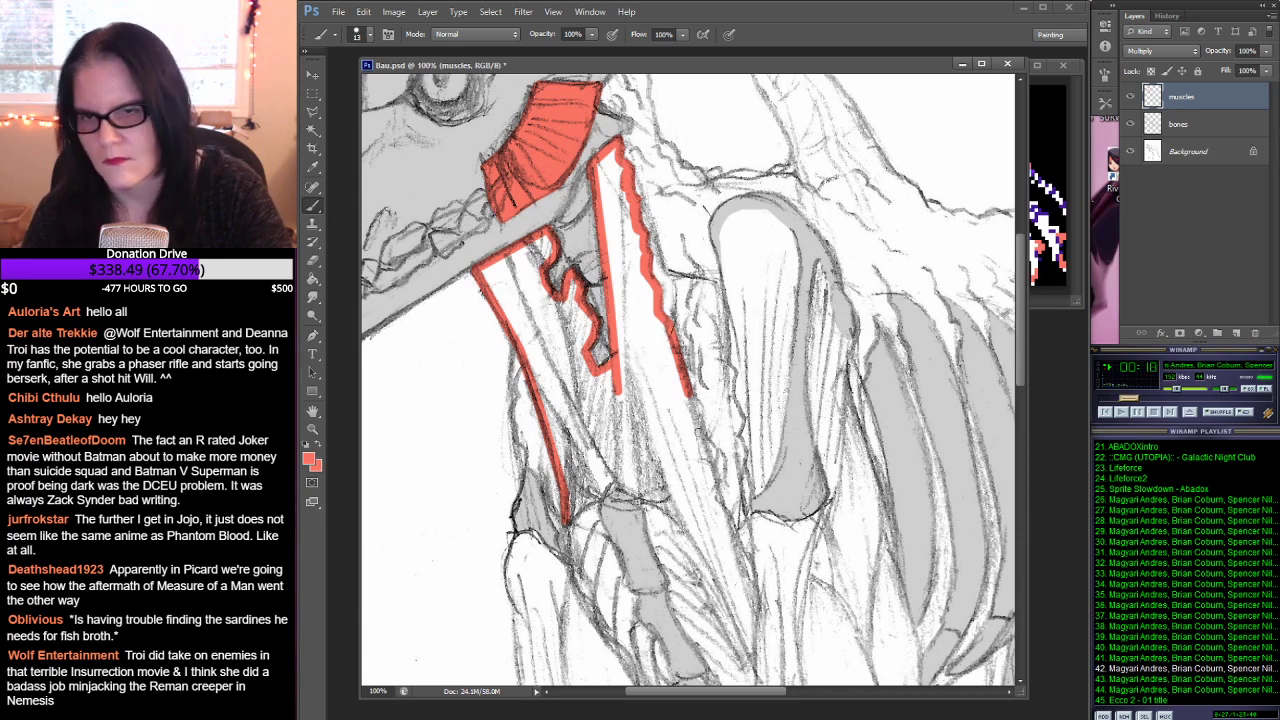
{"action": "left_click", "coordinate": [701, 435], "text": "shift"}
{"action": "mouse_move", "coordinate": [705, 451]}
{"action": "left_mouse_down"}
{"action": "mouse_move", "coordinate": [731, 551]}
{"action": "mouse_move", "coordinate": [754, 577]}
{"action": "left_mouse_up"}
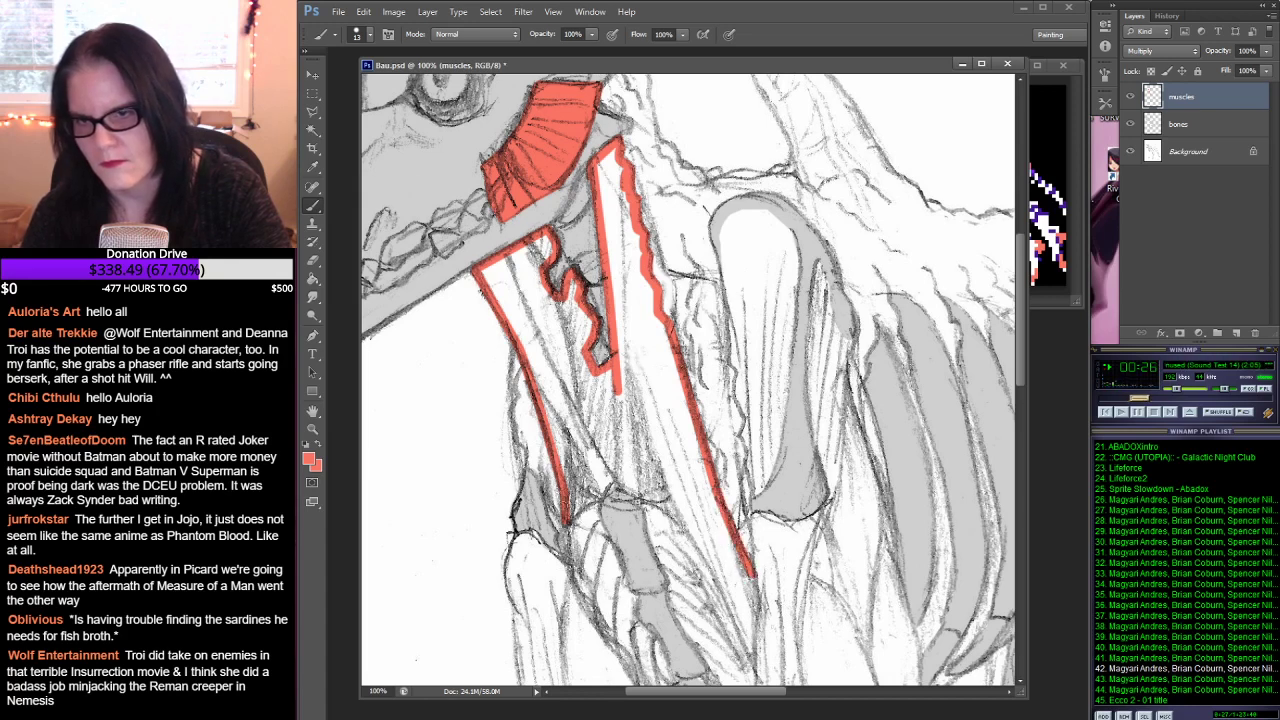
{"action": "mouse_move", "coordinate": [564, 522]}
{"action": "left_mouse_down"}
{"action": "mouse_move", "coordinate": [612, 480]}
{"action": "mouse_move", "coordinate": [673, 515]}
{"action": "mouse_move", "coordinate": [716, 574]}
{"action": "mouse_move", "coordinate": [756, 590]}
{"action": "mouse_move", "coordinate": [760, 576]}
{"action": "left_mouse_up"}
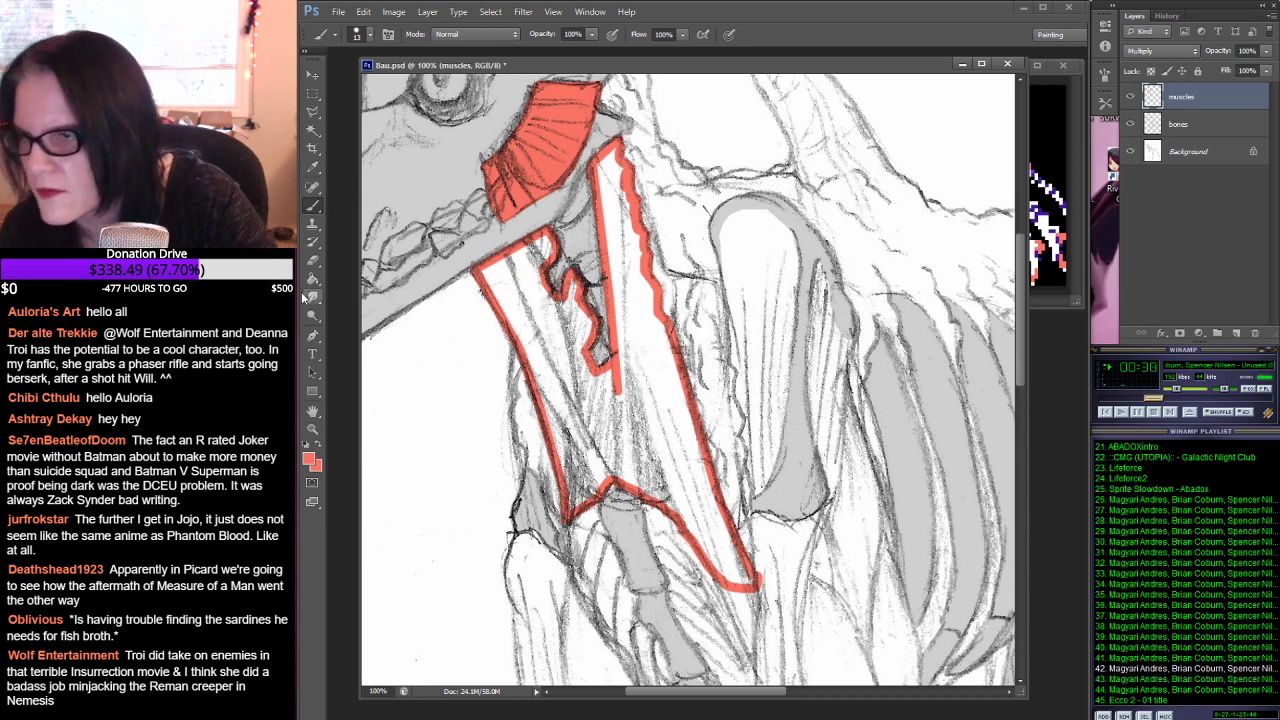
Step: Fill the outlined neck muscle with red and return to the Brush tool
{"action": "key", "text": "g"}
{"action": "left_click", "coordinate": [531, 340]}
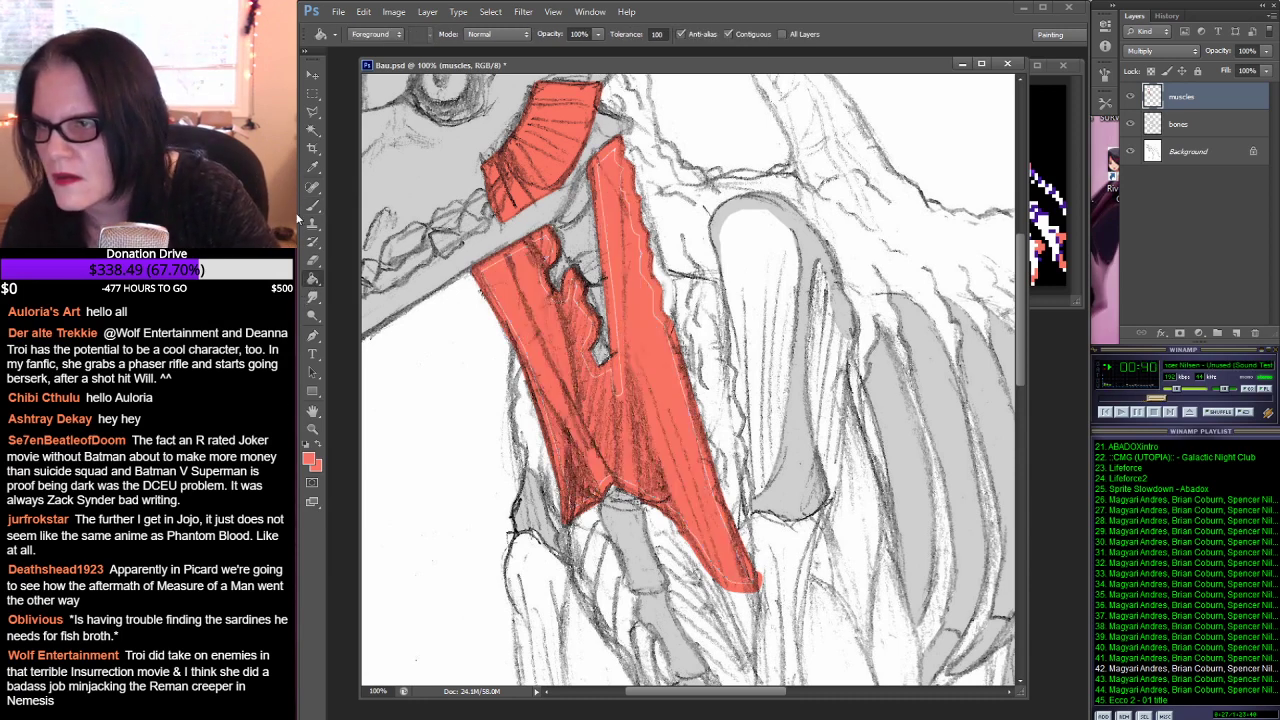
{"action": "key", "text": "b"}
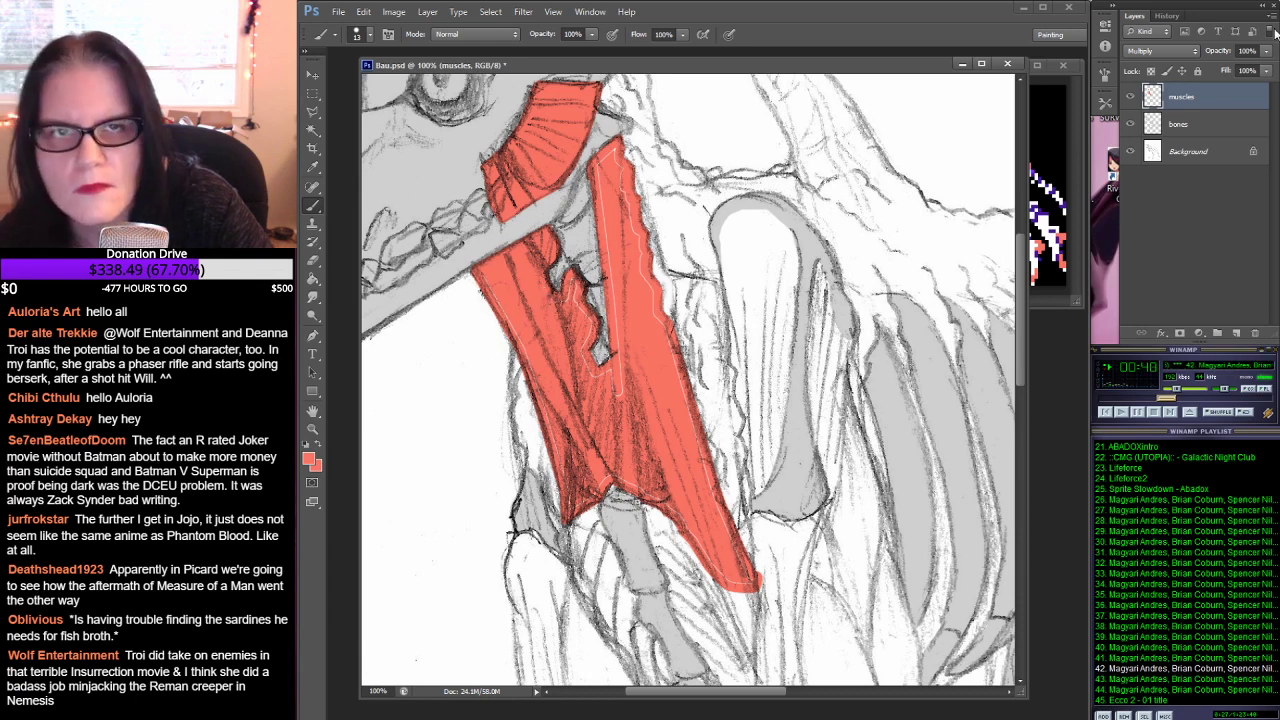
Step: Set the muscles layer to Normal blending and paint over the pale seams inside the red neck muscle
{"action": "left_click", "coordinate": [1195, 51]}
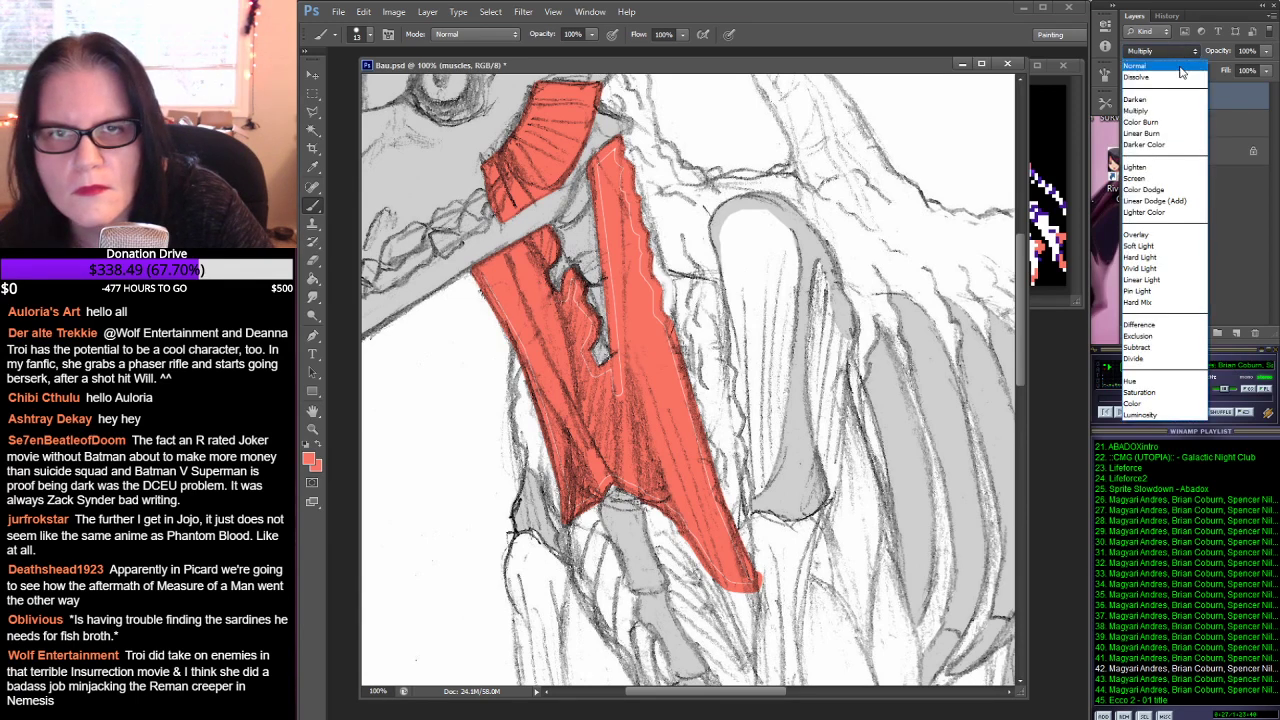
{"action": "left_click", "coordinate": [1160, 60]}
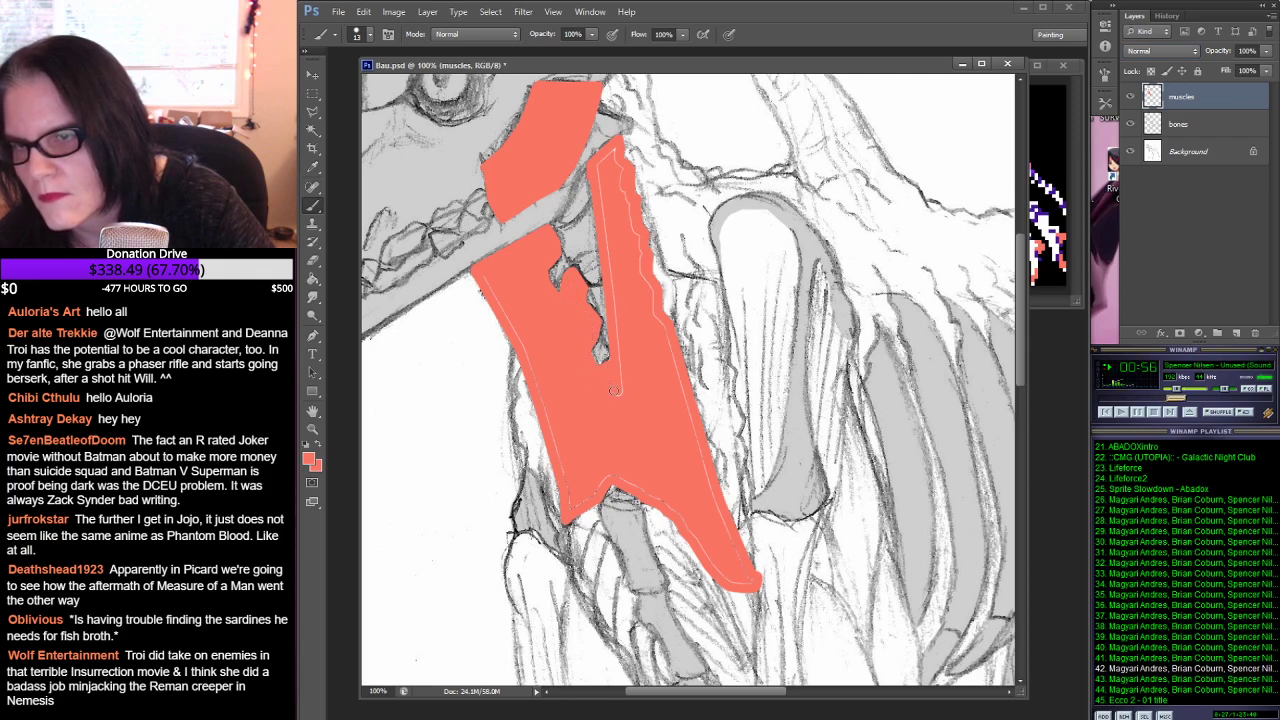
{"action": "left_click", "coordinate": [613, 151], "text": "shift"}
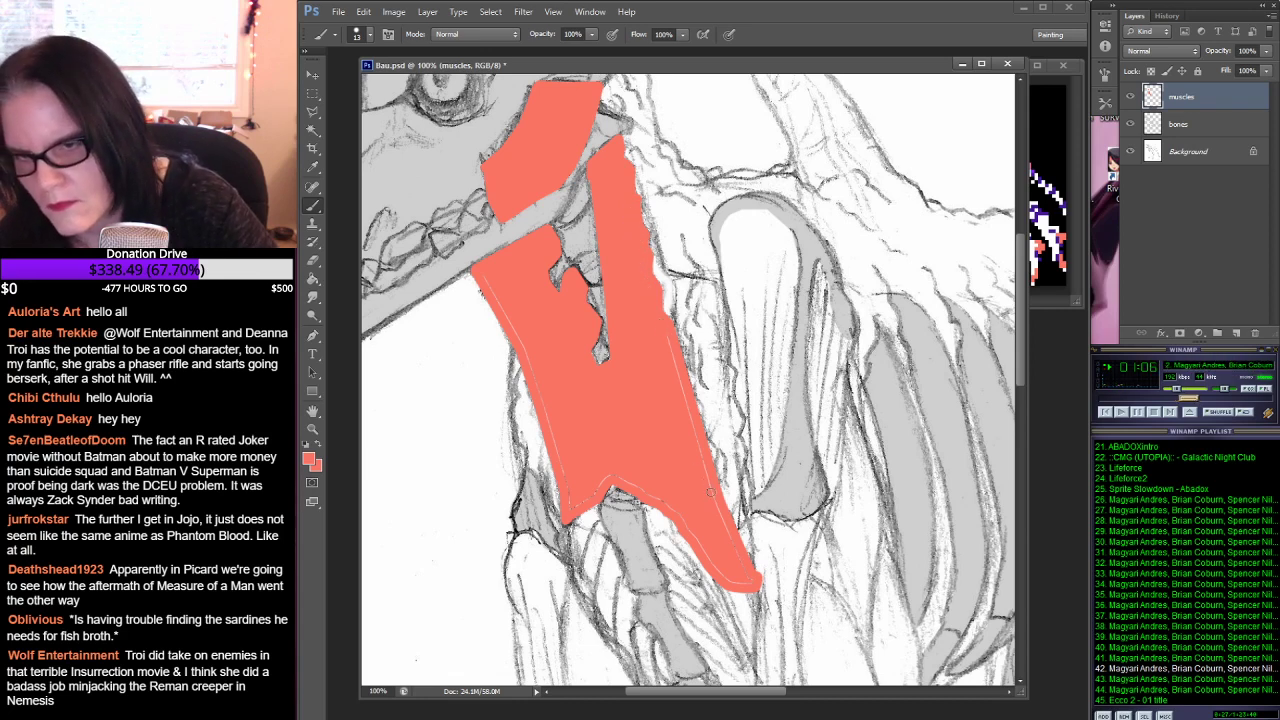
{"action": "left_click_drag", "start_coordinate": [663, 330], "coordinate": [709, 492]}
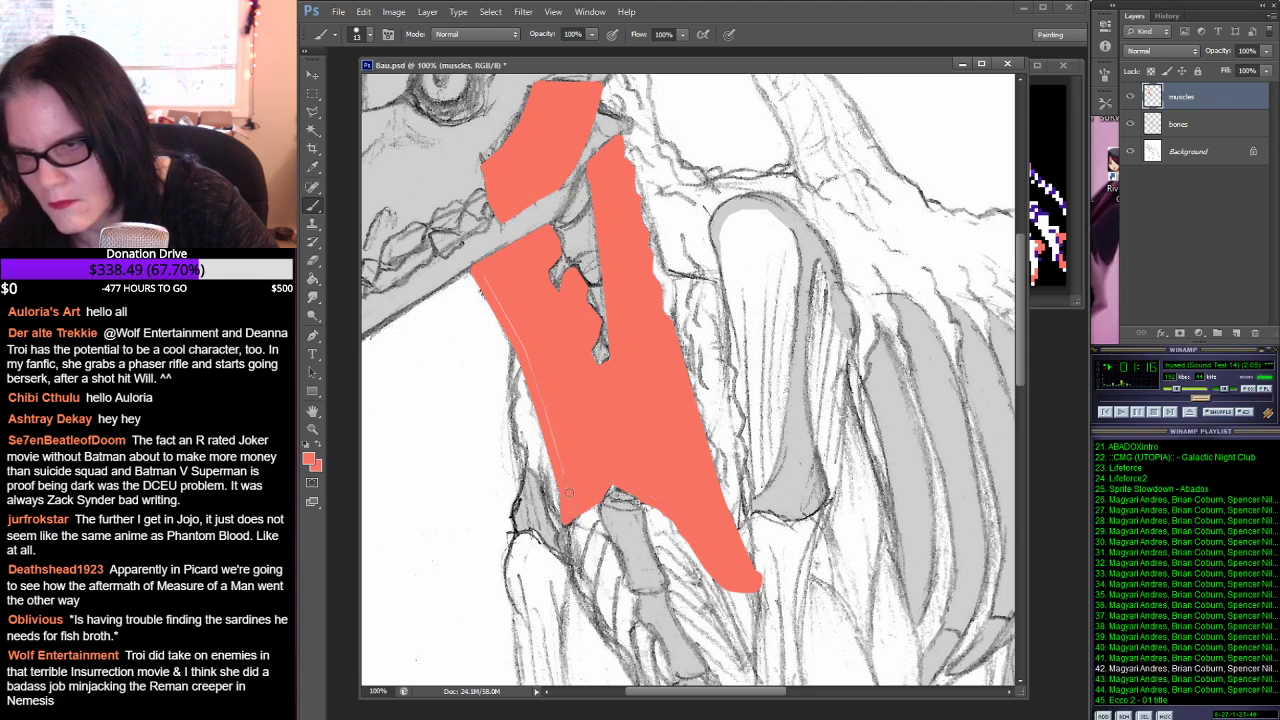
{"action": "mouse_move", "coordinate": [568, 492]}
{"action": "left_mouse_down"}
{"action": "mouse_move", "coordinate": [559, 391]}
{"action": "mouse_move", "coordinate": [500, 366]}
{"action": "mouse_move", "coordinate": [502, 298]}
{"action": "mouse_move", "coordinate": [518, 338]}
{"action": "left_mouse_up"}
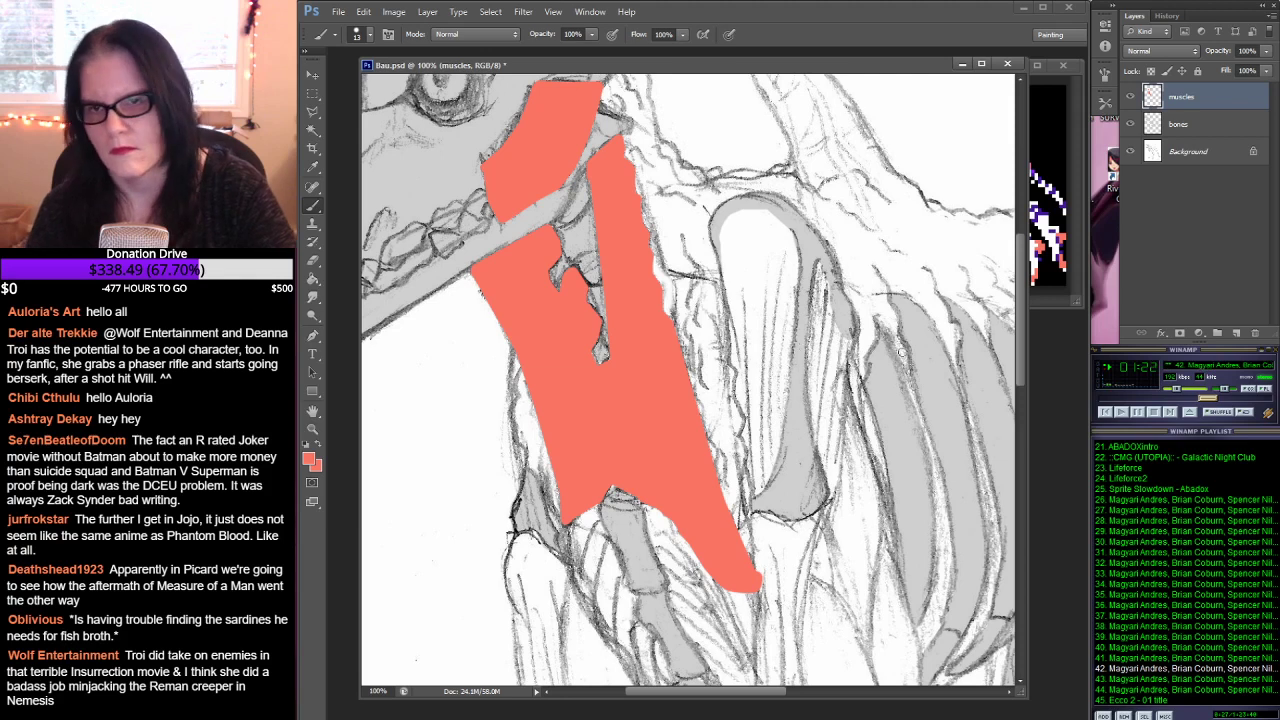
Step: Set the muscles layer to Multiply and outline the long front muscle on the shoulder blade in red
{"action": "mouse_move", "coordinate": [853, 318]}
{"action": "left_mouse_down"}
{"action": "mouse_move", "coordinate": [735, 350]}
{"action": "mouse_move", "coordinate": [753, 338]}
{"action": "left_mouse_up"}
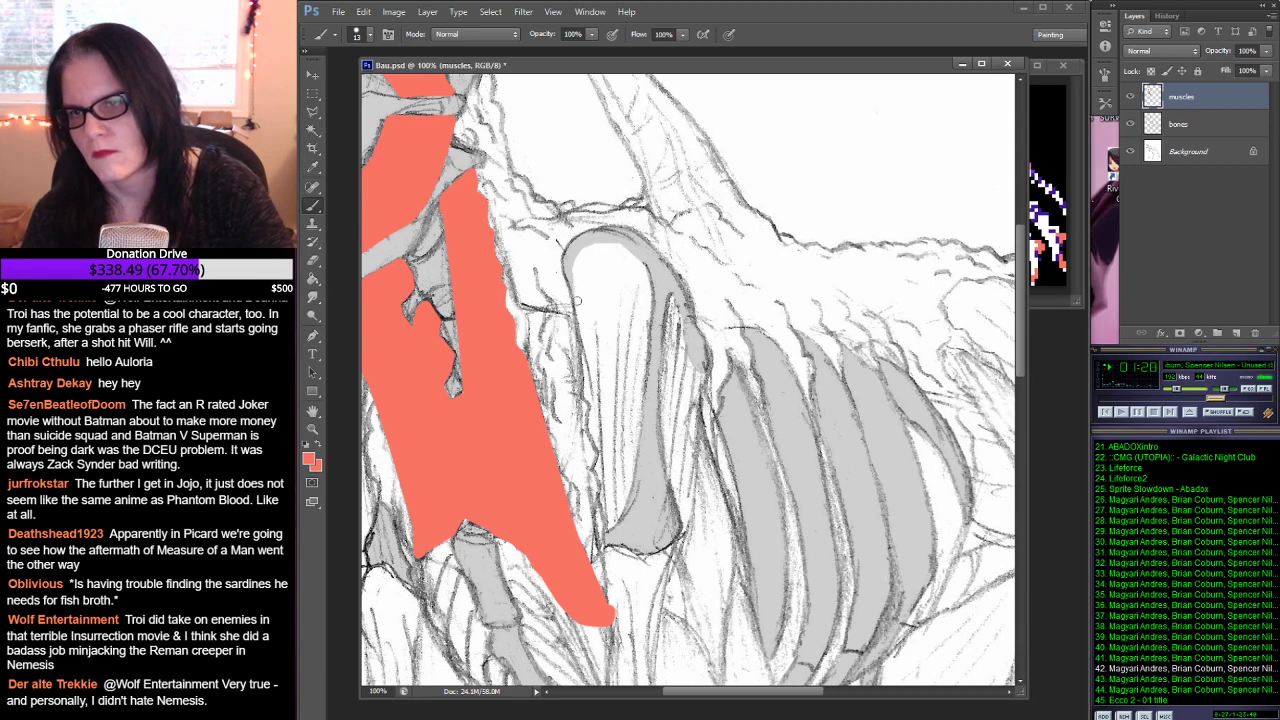
{"action": "left_click", "coordinate": [577, 300]}
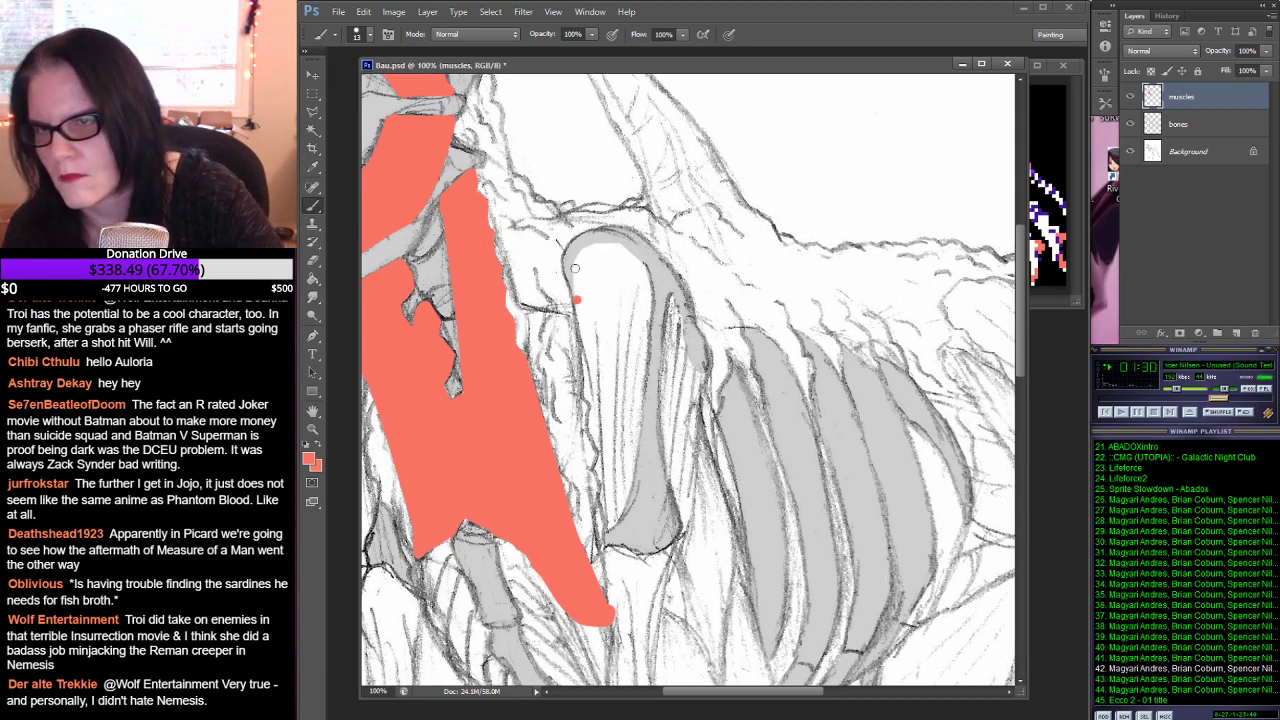
{"action": "left_click", "coordinate": [1185, 50]}
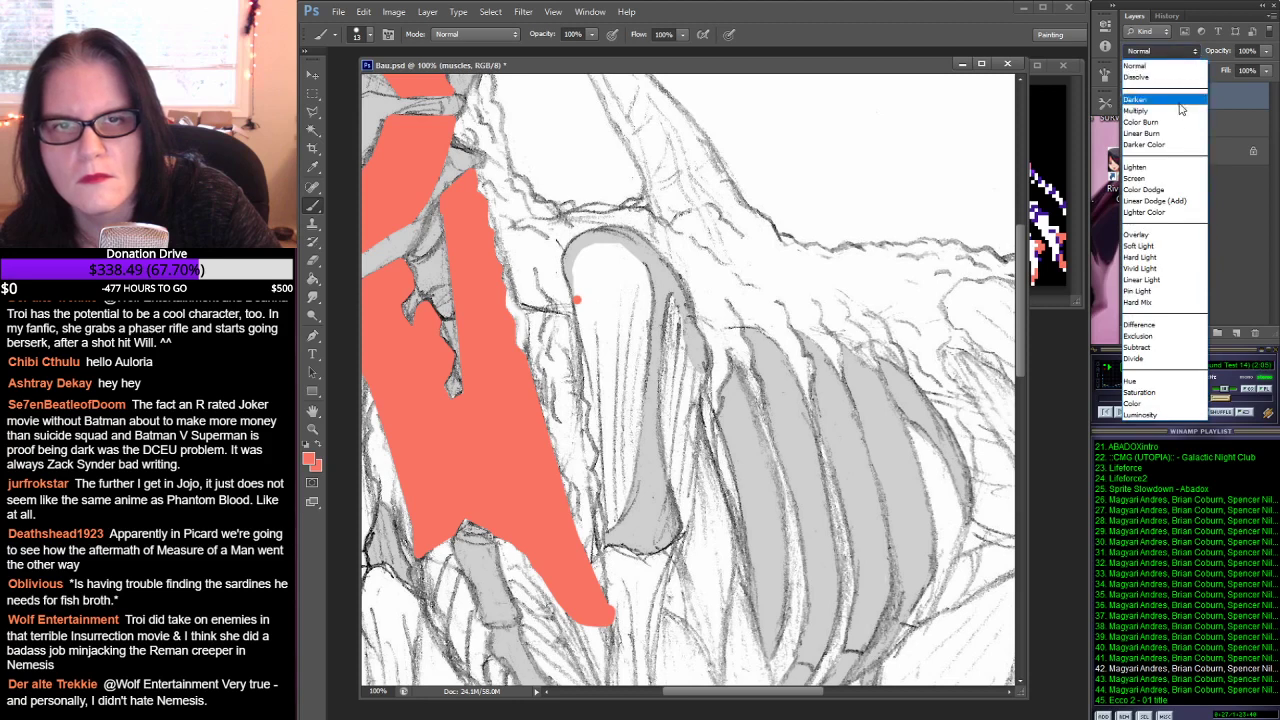
{"action": "left_click", "coordinate": [1178, 111]}
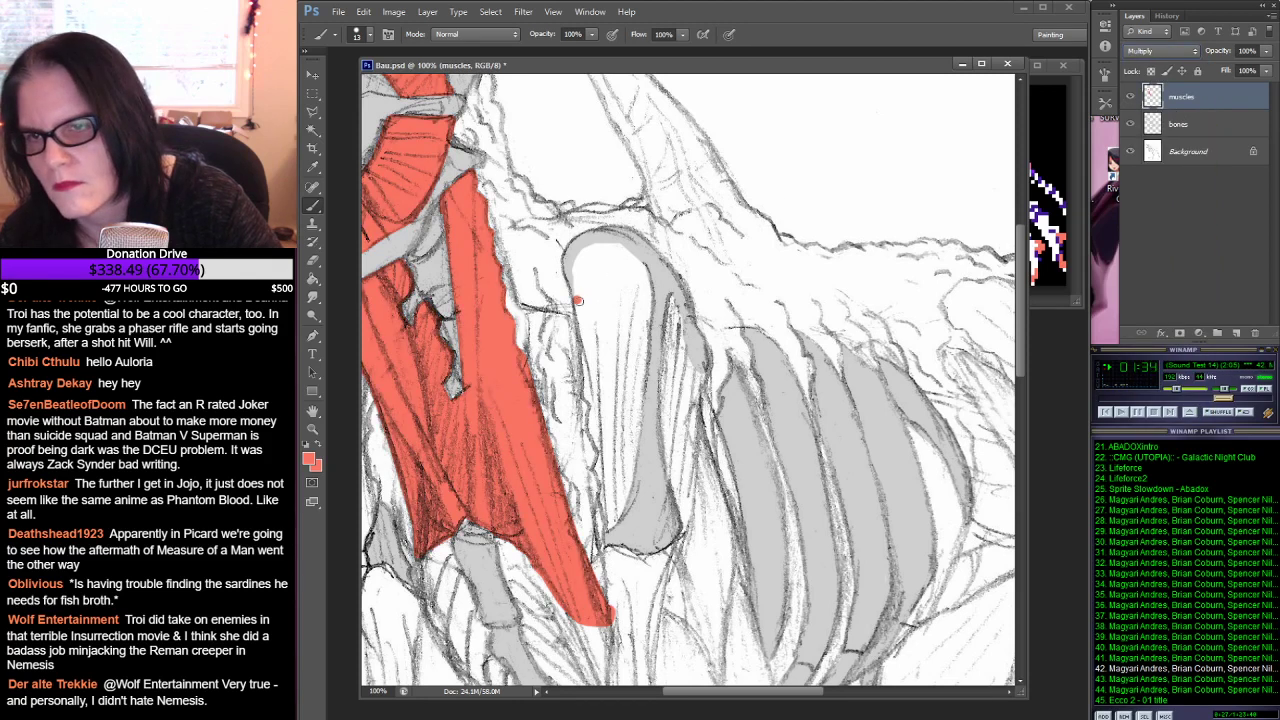
{"action": "mouse_move", "coordinate": [578, 292]}
{"action": "left_mouse_down"}
{"action": "mouse_move", "coordinate": [581, 255]}
{"action": "mouse_move", "coordinate": [614, 246]}
{"action": "mouse_move", "coordinate": [640, 259]}
{"action": "mouse_move", "coordinate": [650, 304]}
{"action": "left_mouse_up"}
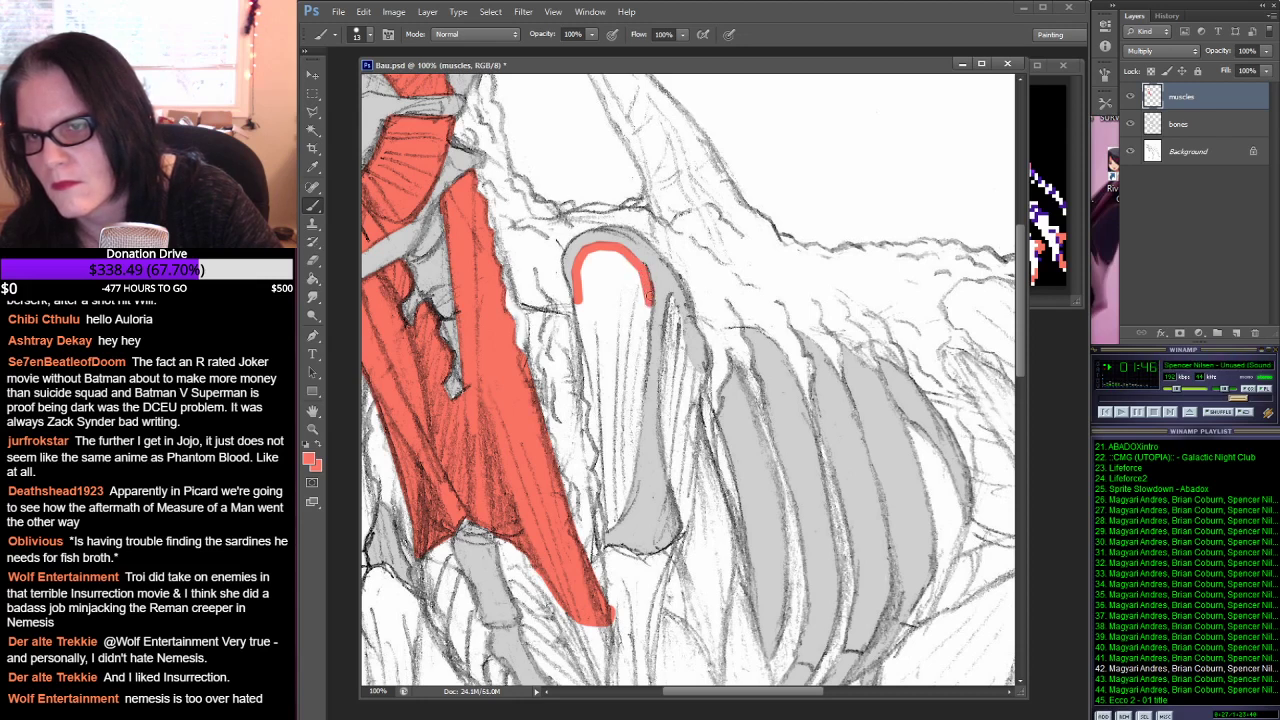
{"action": "mouse_move", "coordinate": [650, 305]}
{"action": "left_mouse_down"}
{"action": "mouse_move", "coordinate": [627, 486]}
{"action": "mouse_move", "coordinate": [607, 528]}
{"action": "left_mouse_up"}
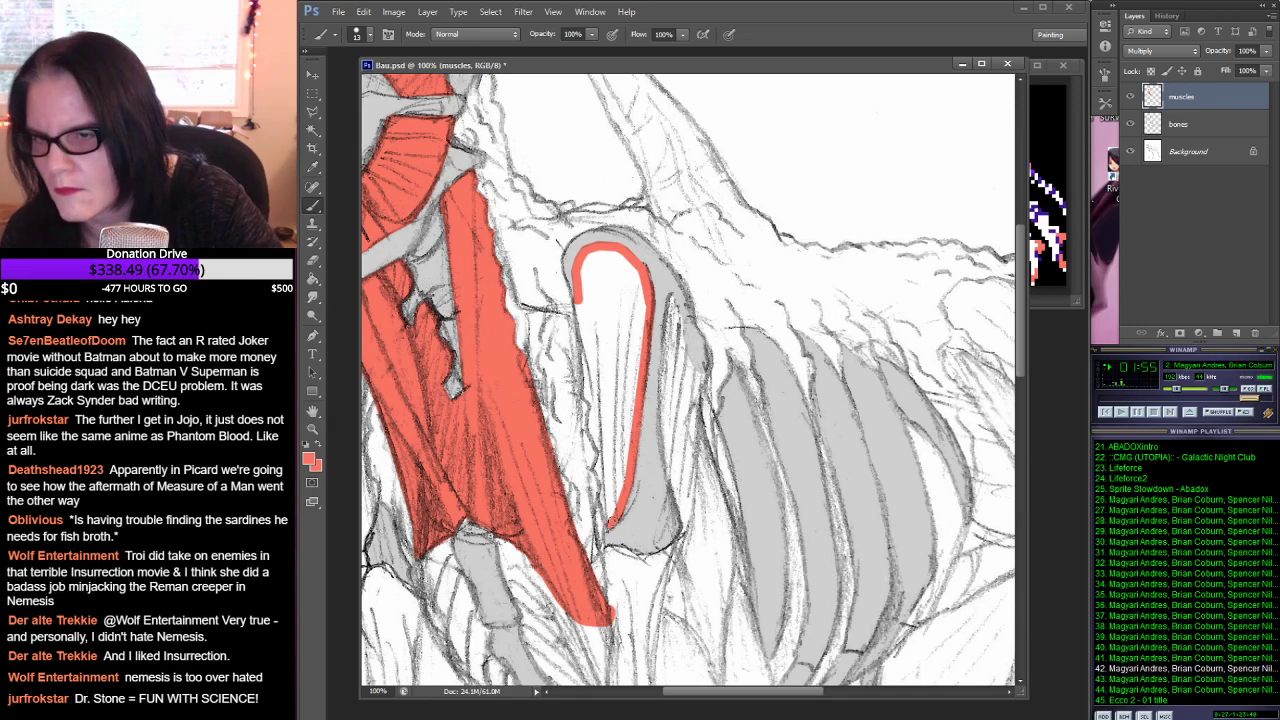
{"action": "left_click_drag", "start_coordinate": [610, 526], "coordinate": [578, 301]}
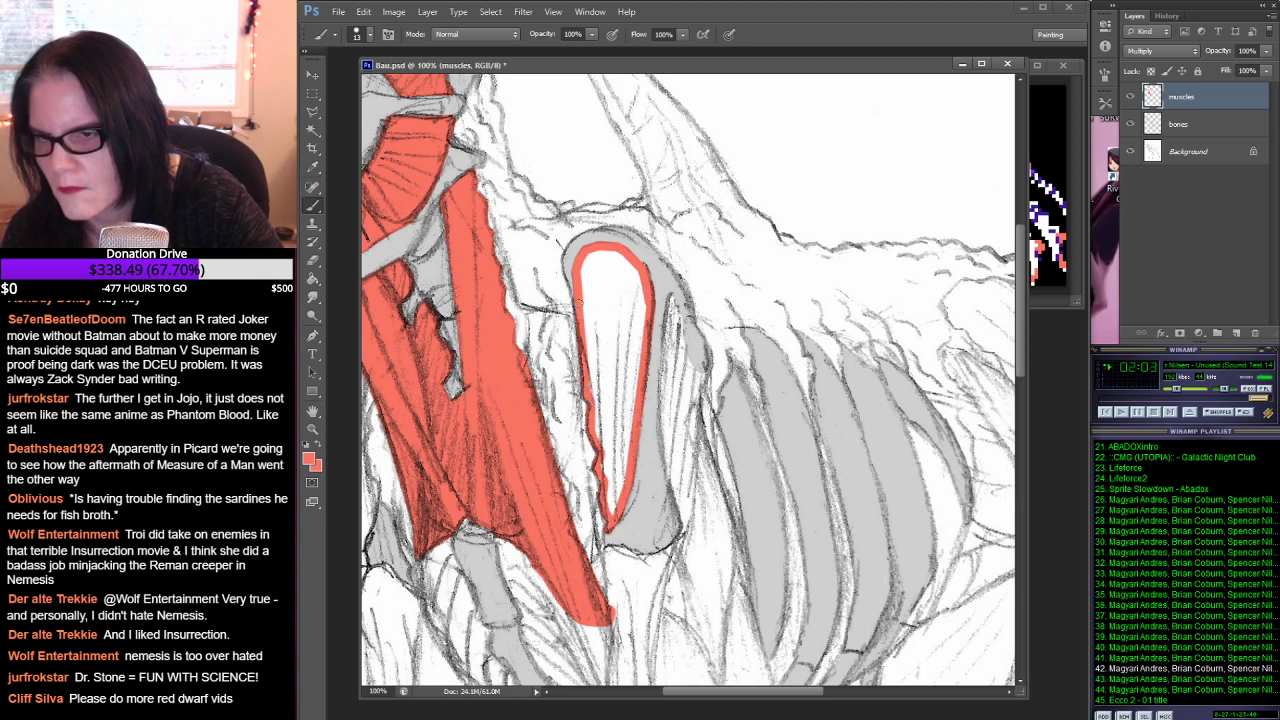
Step: Fill the outlined front shoulder-blade muscle with red and brush over the pale seams along its edges
{"action": "left_click", "coordinate": [312, 278]}
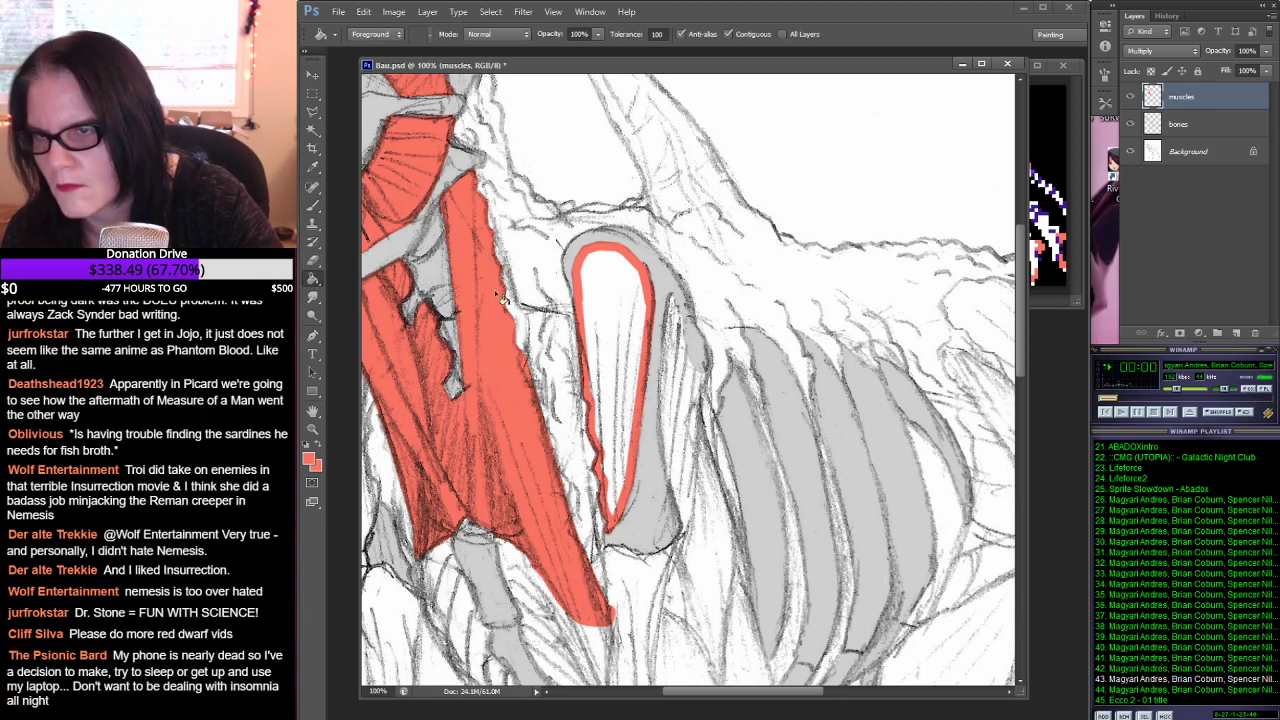
{"action": "left_click", "coordinate": [612, 312]}
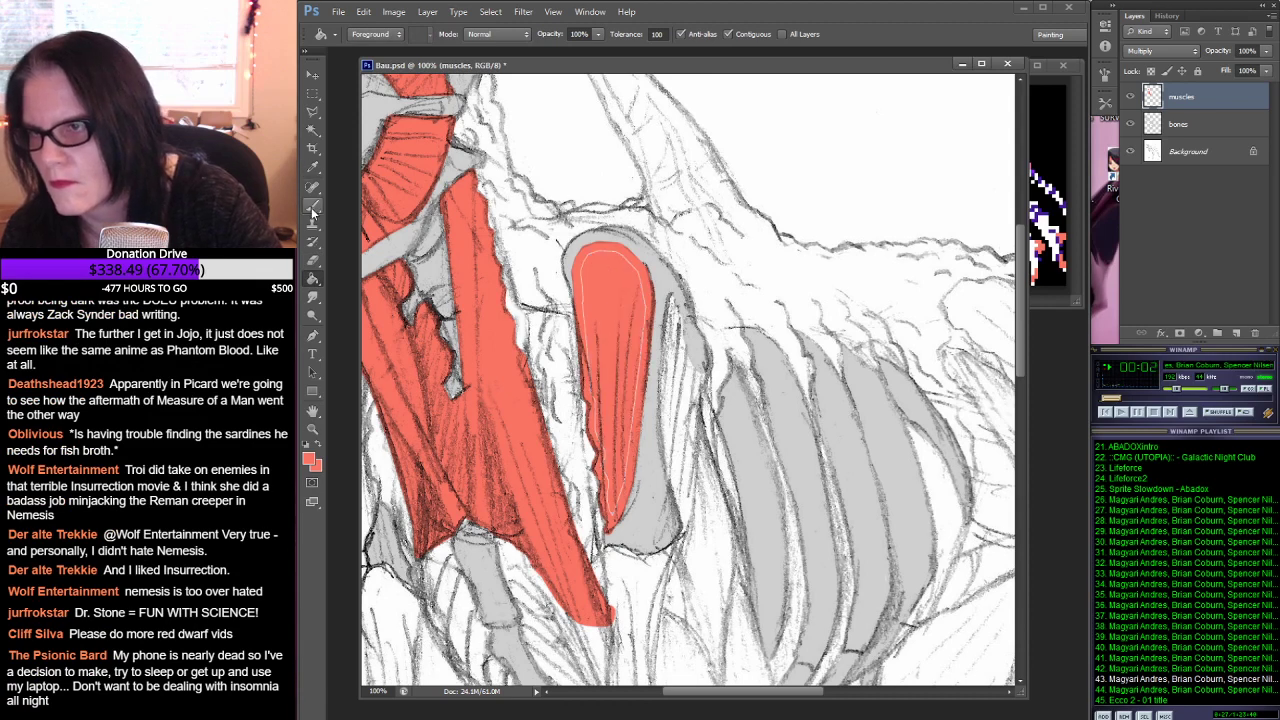
{"action": "left_click", "coordinate": [312, 207]}
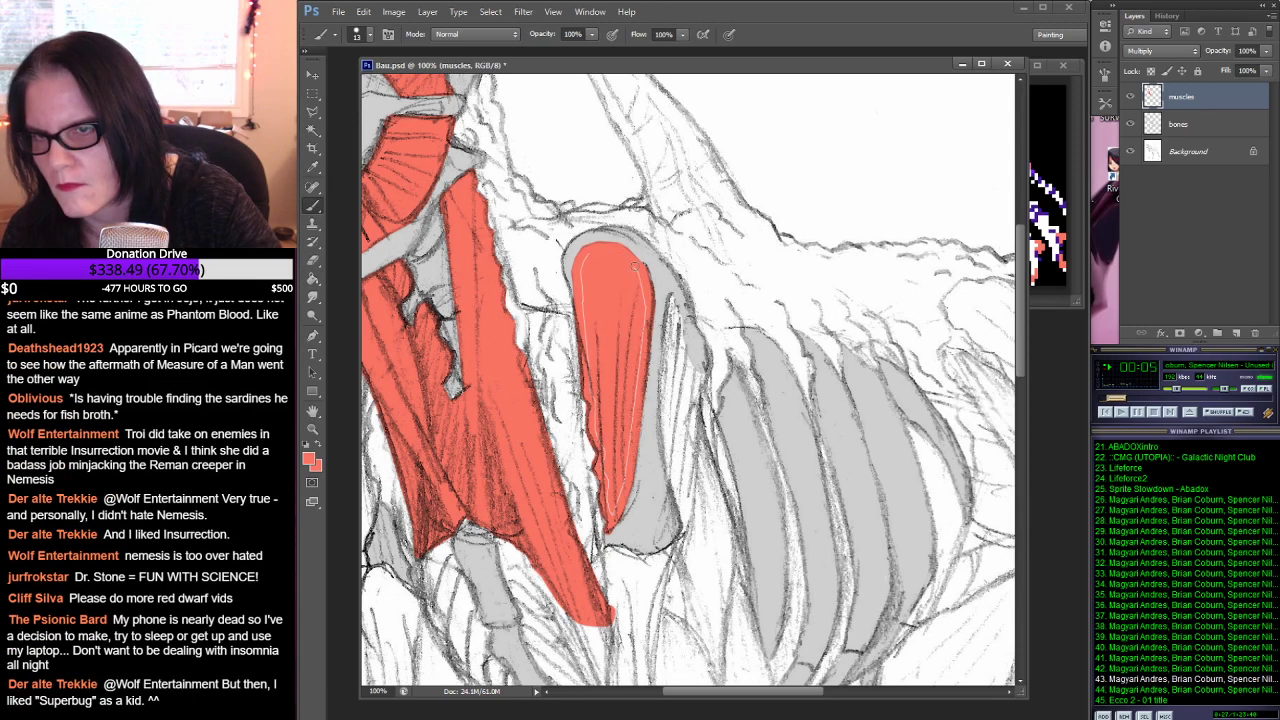
{"action": "left_click_drag", "start_coordinate": [644, 314], "coordinate": [626, 462]}
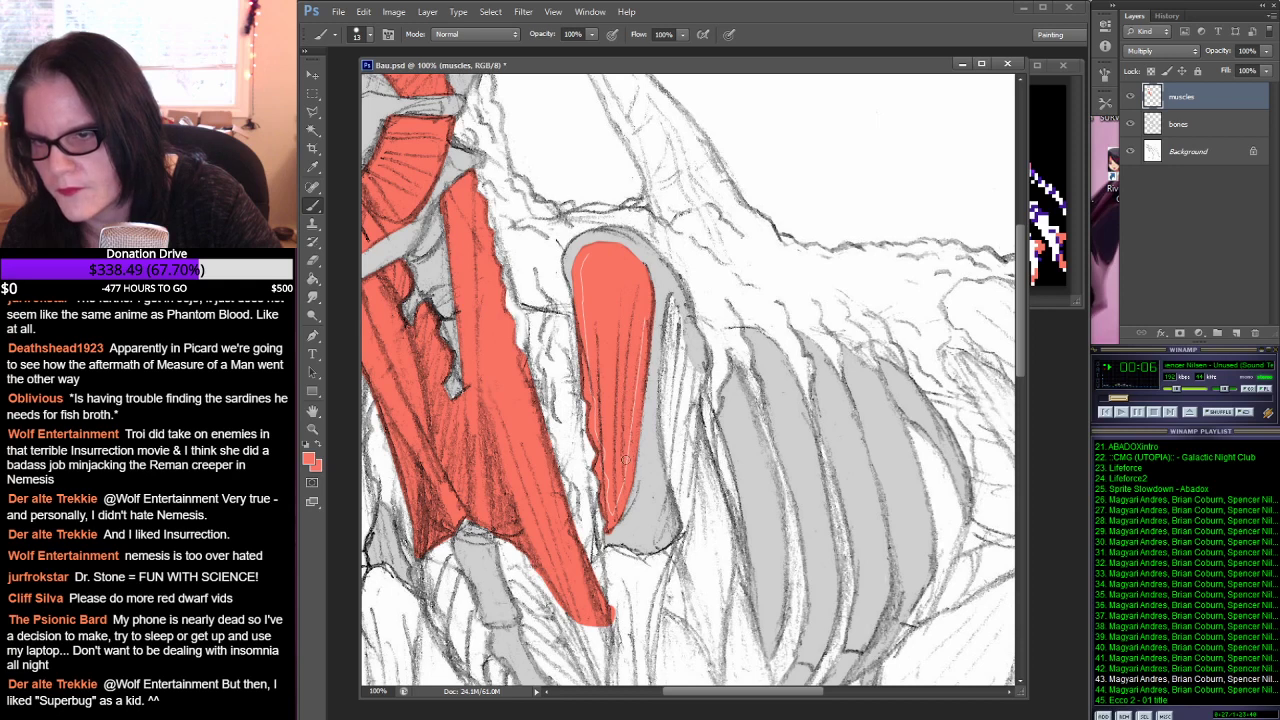
{"action": "left_click_drag", "start_coordinate": [612, 512], "coordinate": [598, 440]}
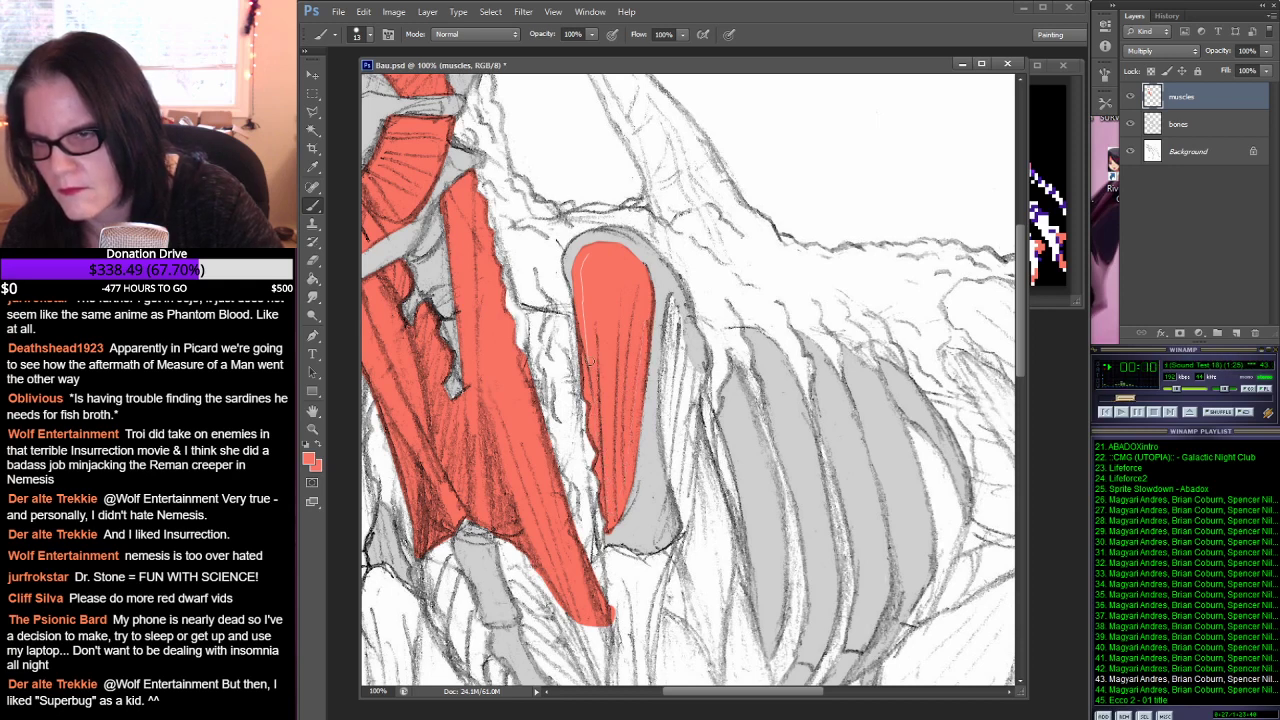
{"action": "left_click_drag", "start_coordinate": [590, 366], "coordinate": [590, 251]}
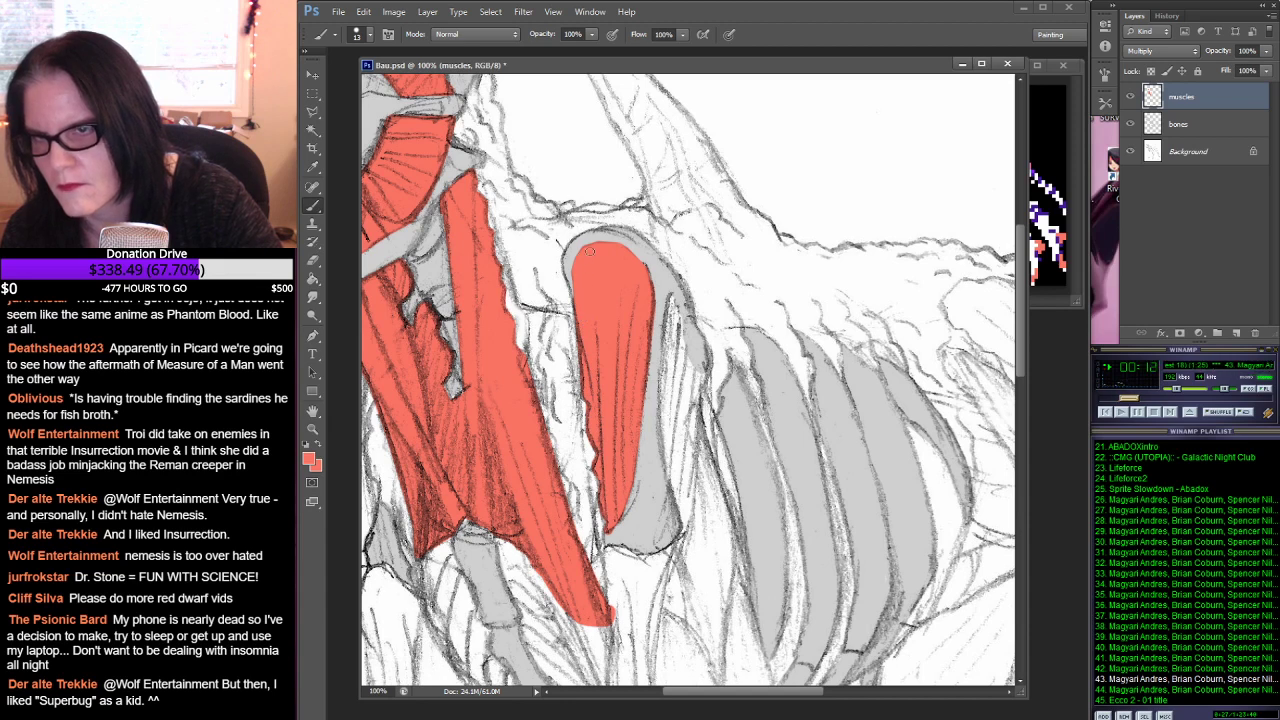
Step: Outline the narrow muscle behind the shoulder blade's ridge in red, from its upper tip to its lower point and back
{"action": "key", "text": "e"}
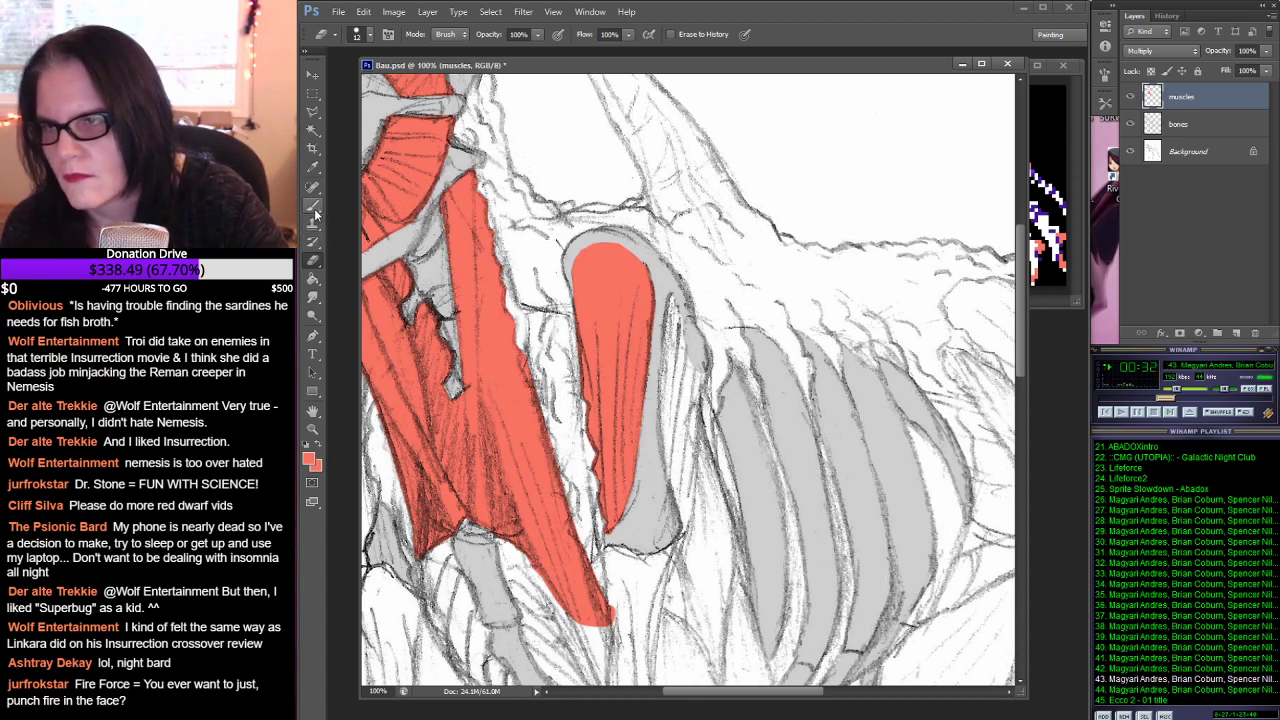
{"action": "key", "text": "b"}
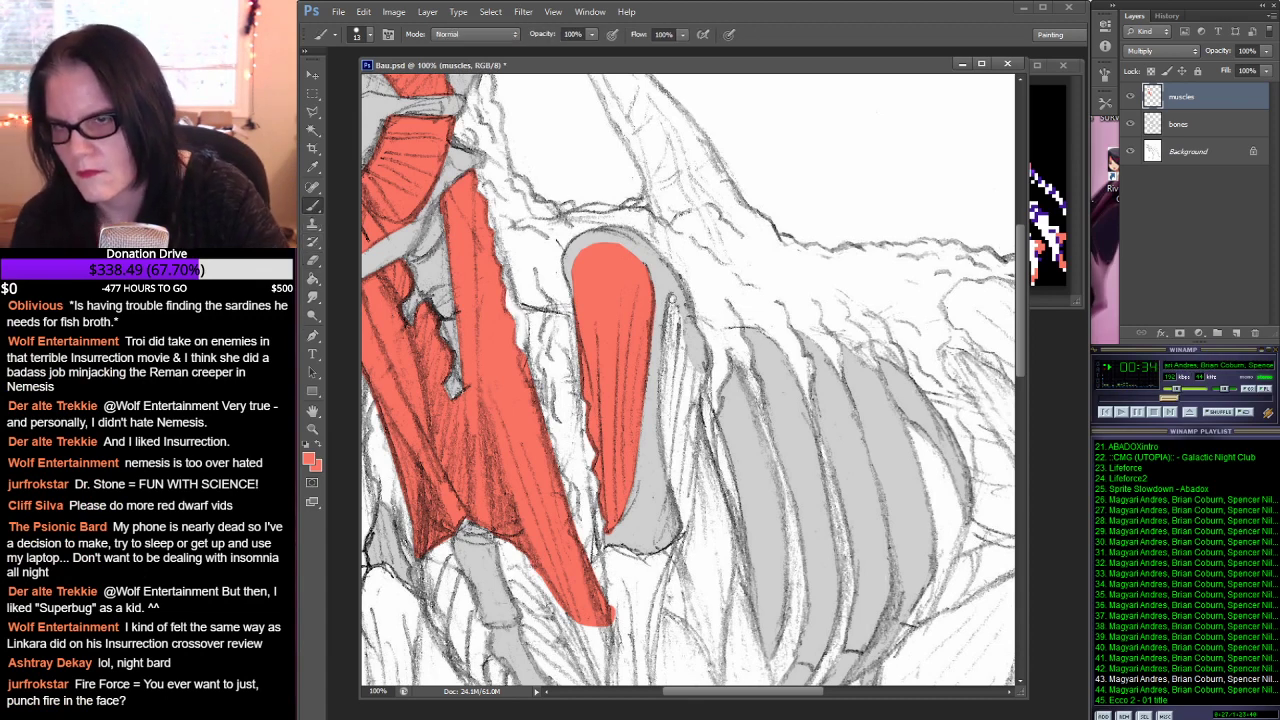
{"action": "left_click", "coordinate": [671, 299]}
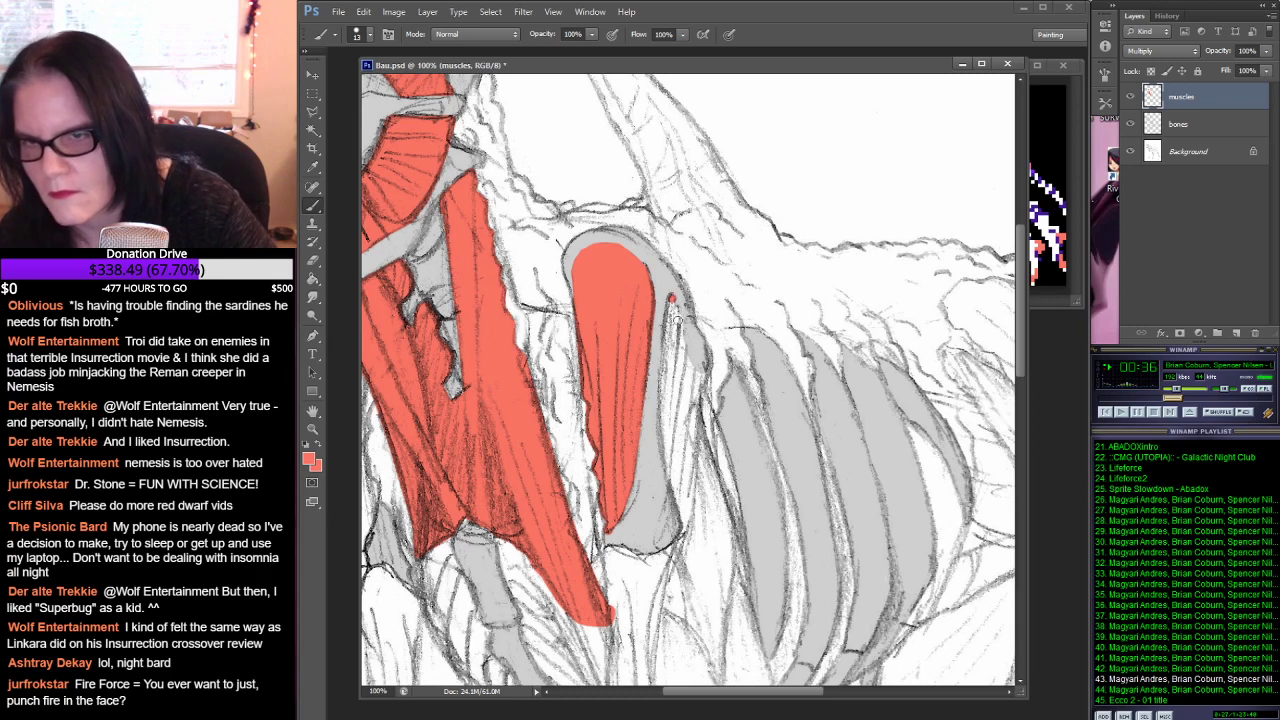
{"action": "left_click_drag", "start_coordinate": [677, 318], "coordinate": [703, 377]}
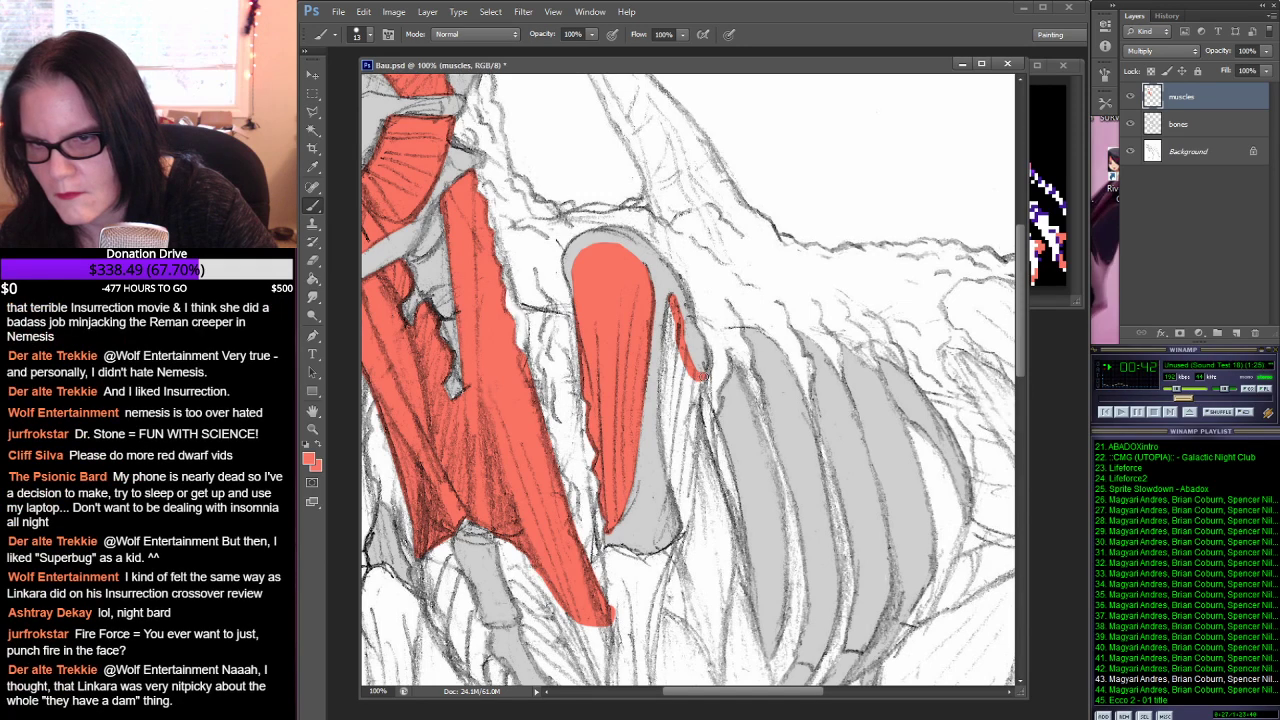
{"action": "left_click", "coordinate": [692, 468], "text": "shift"}
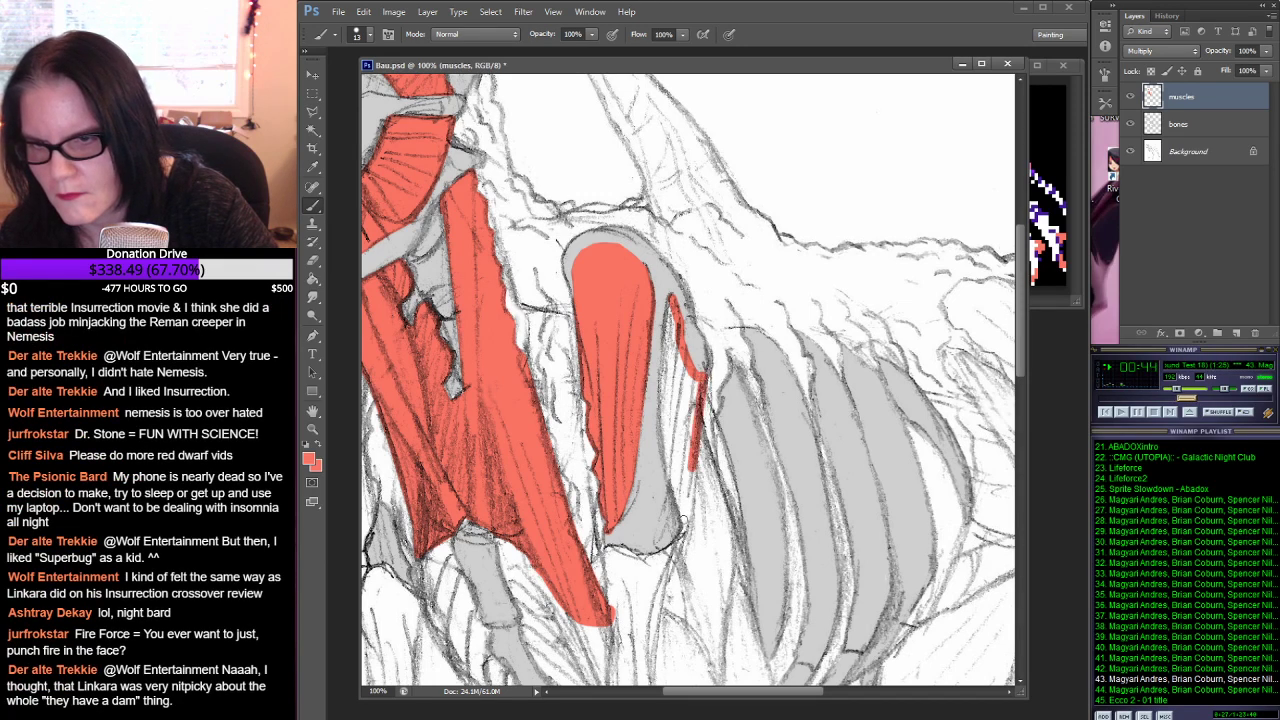
{"action": "left_click", "coordinate": [684, 536], "text": "shift"}
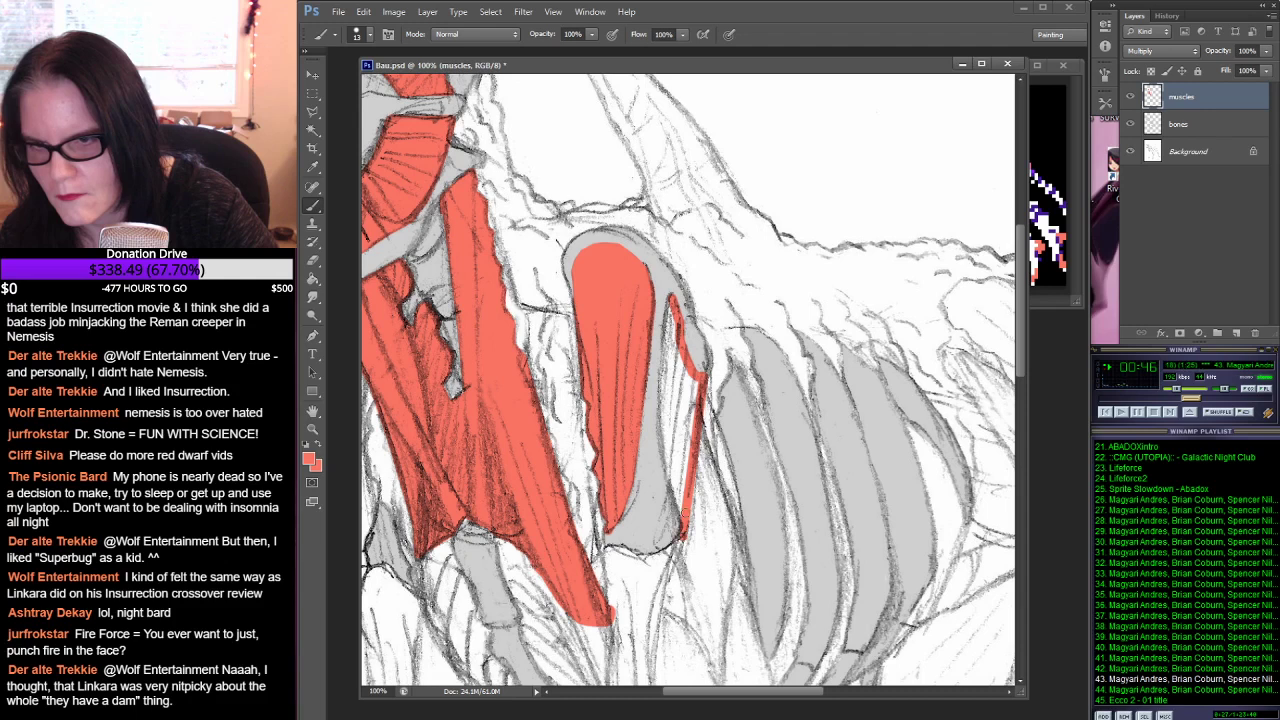
{"action": "left_click_drag", "start_coordinate": [672, 481], "coordinate": [662, 386]}
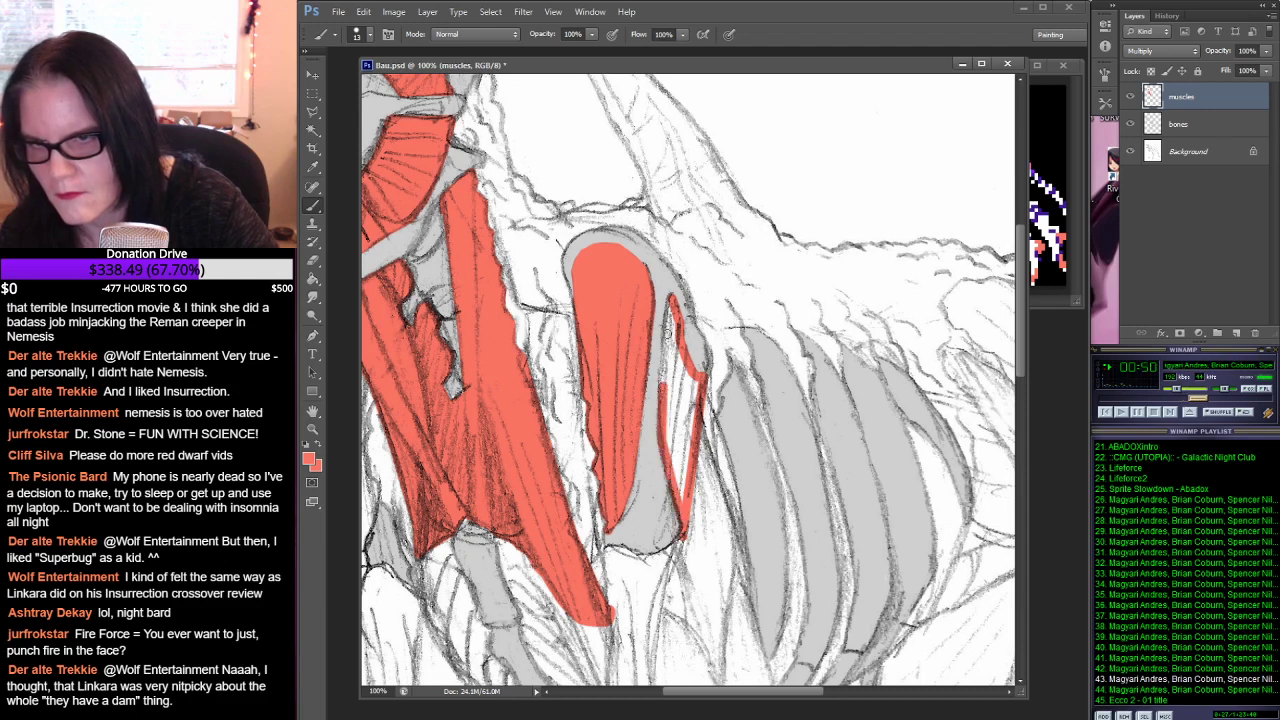
{"action": "left_click", "coordinate": [668, 333], "text": "shift"}
{"action": "left_click", "coordinate": [670, 301], "text": "shift"}
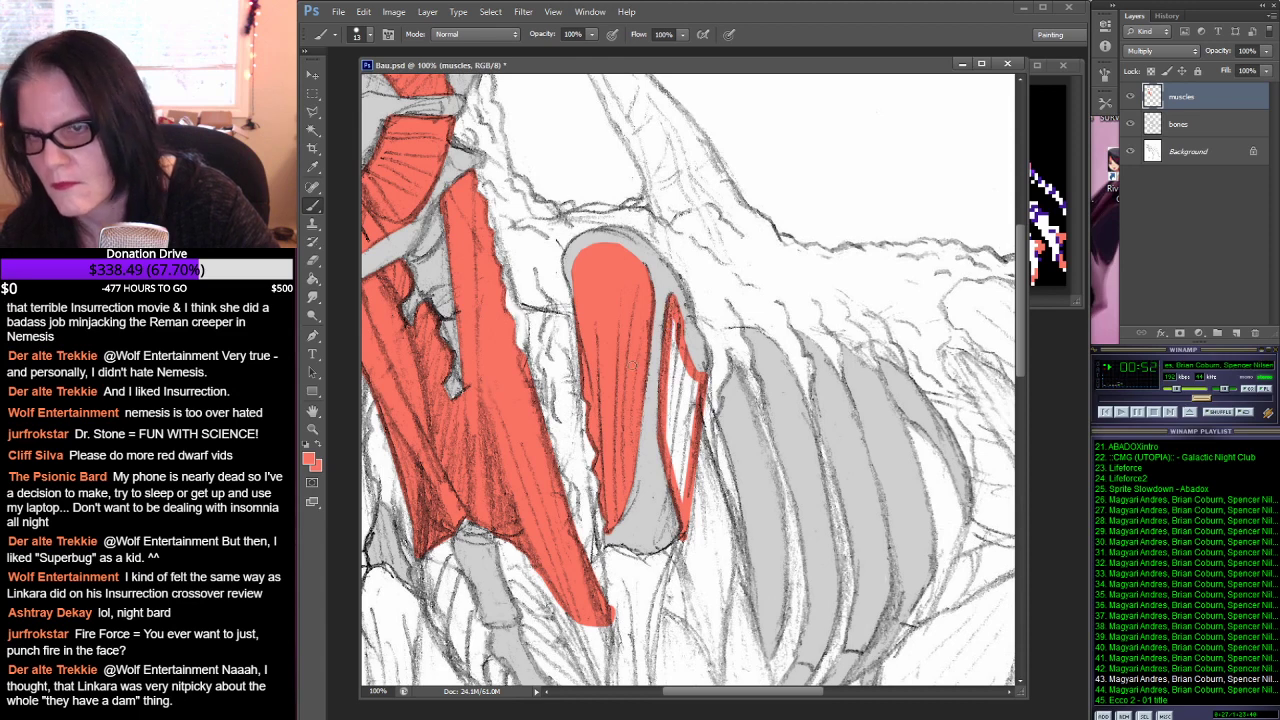
Step: Fill the narrow rear shoulder-blade muscle with red and brush over its remaining pale seams
{"action": "key", "text": "g"}
{"action": "left_click", "coordinate": [686, 404]}
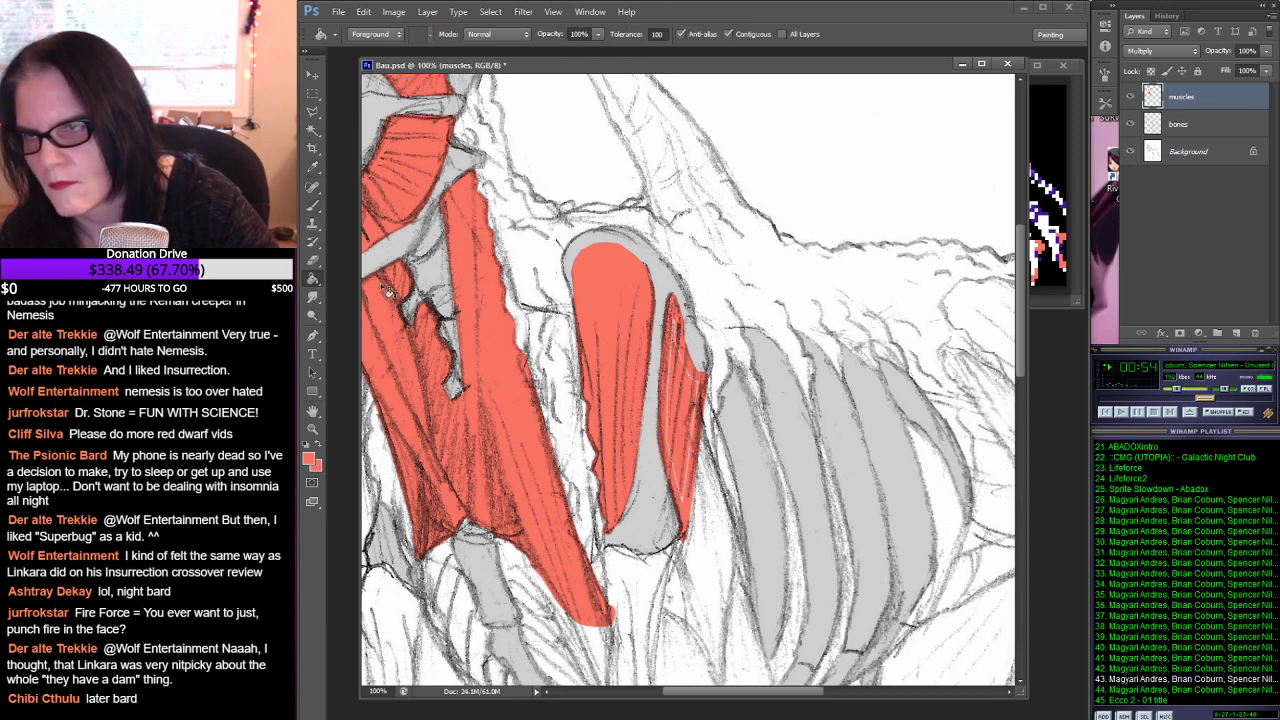
{"action": "left_click", "coordinate": [312, 207]}
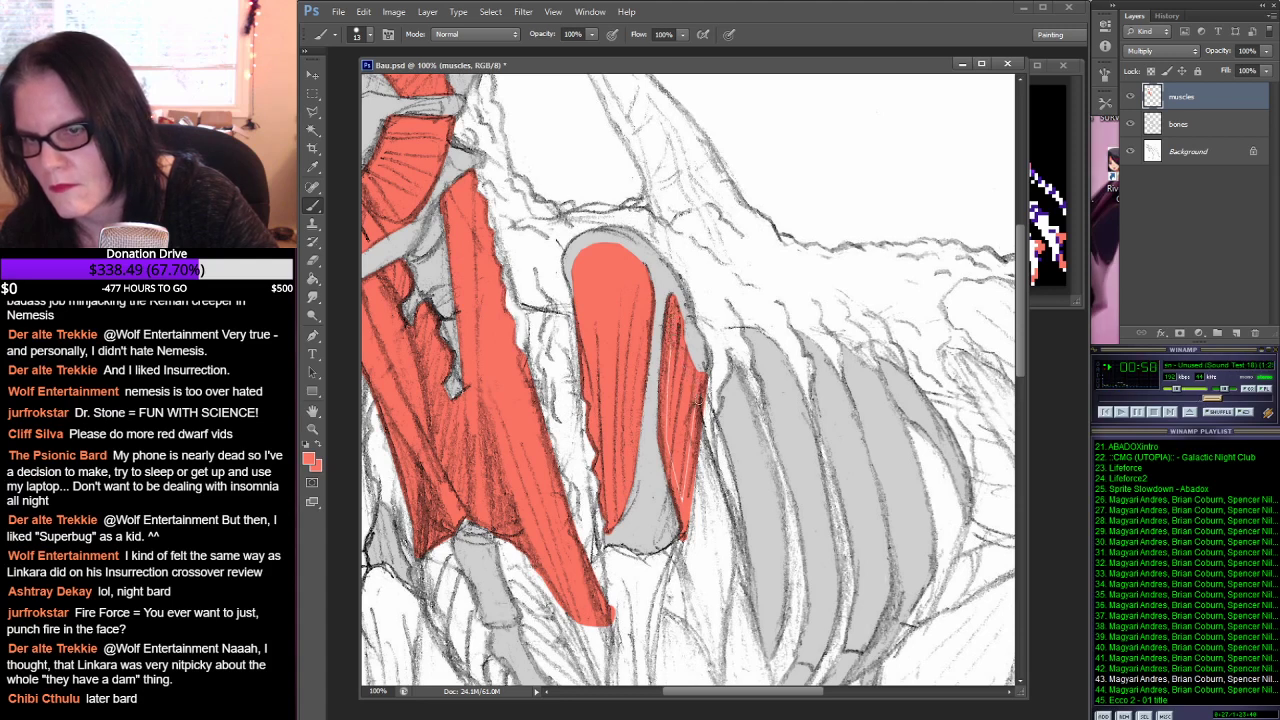
{"action": "left_click_drag", "start_coordinate": [684, 498], "coordinate": [669, 398]}
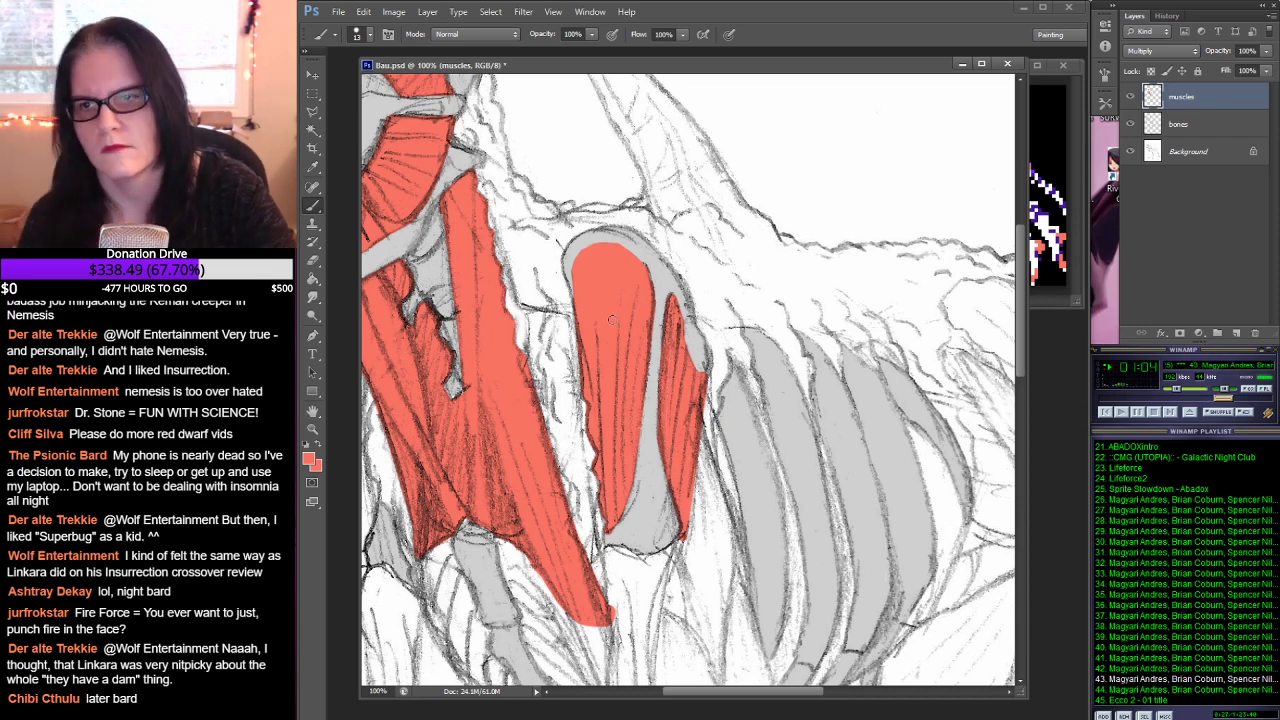
Step: Switch to the Eraser tool and save the Bau.psd drawing
{"action": "mouse_move", "coordinate": [610, 290]}
{"action": "left_mouse_down"}
{"action": "mouse_move", "coordinate": [790, 314]}
{"action": "mouse_move", "coordinate": [630, 60]}
{"action": "left_mouse_up"}
{"action": "left_click_drag", "start_coordinate": [702, 323], "coordinate": [722, 308]}
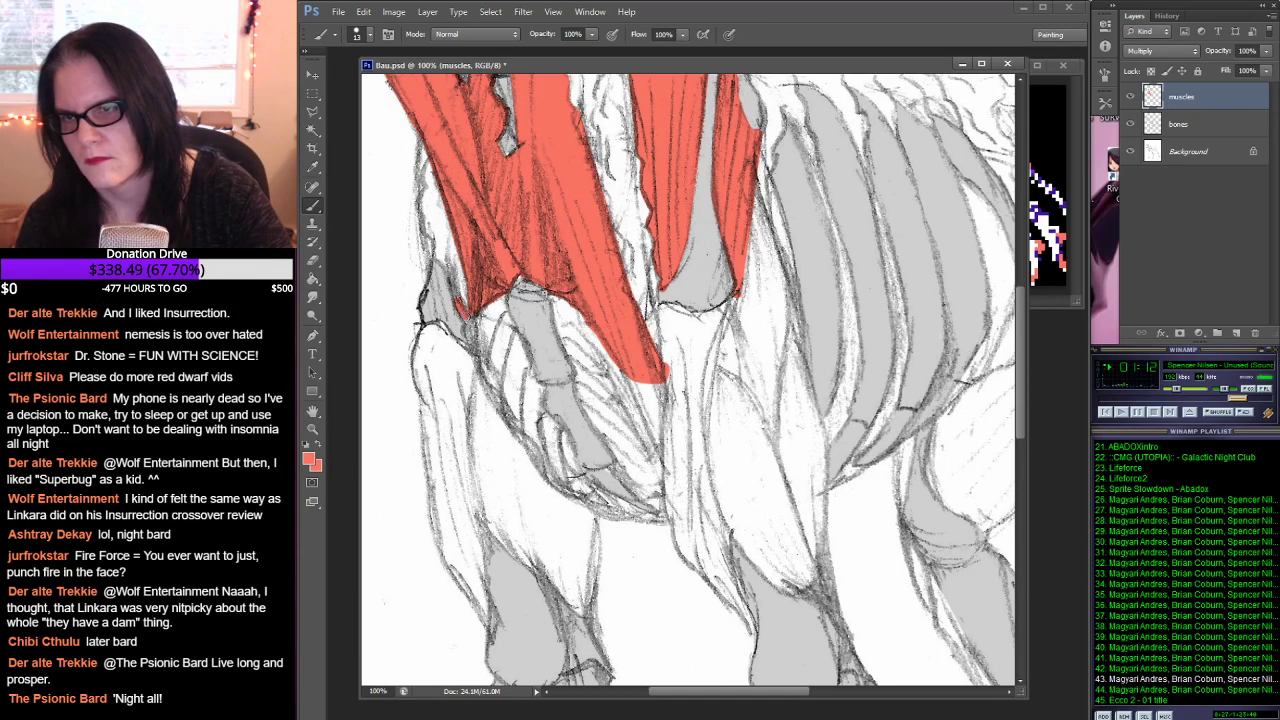
{"action": "left_click", "coordinate": [313, 259]}
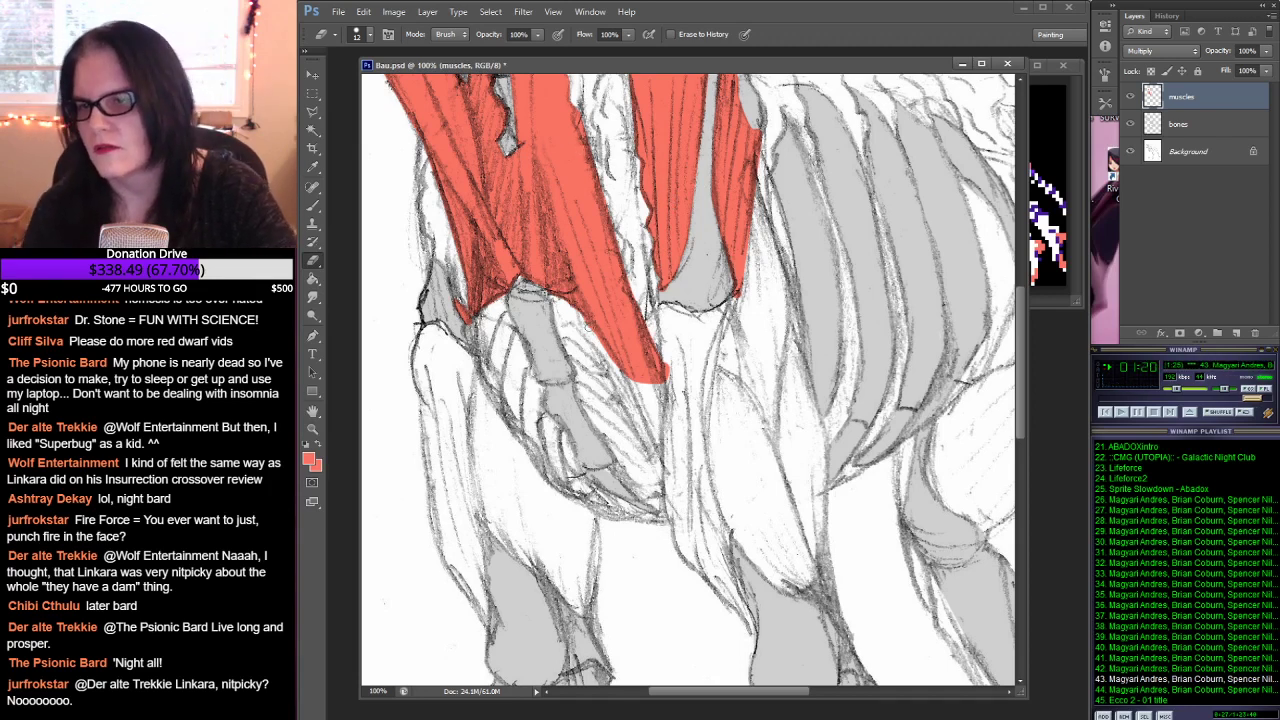
{"action": "mouse_move", "coordinate": [588, 327]}
{"action": "left_mouse_down"}
{"action": "mouse_move", "coordinate": [588, 147]}
{"action": "mouse_move", "coordinate": [586, 180]}
{"action": "left_mouse_up"}
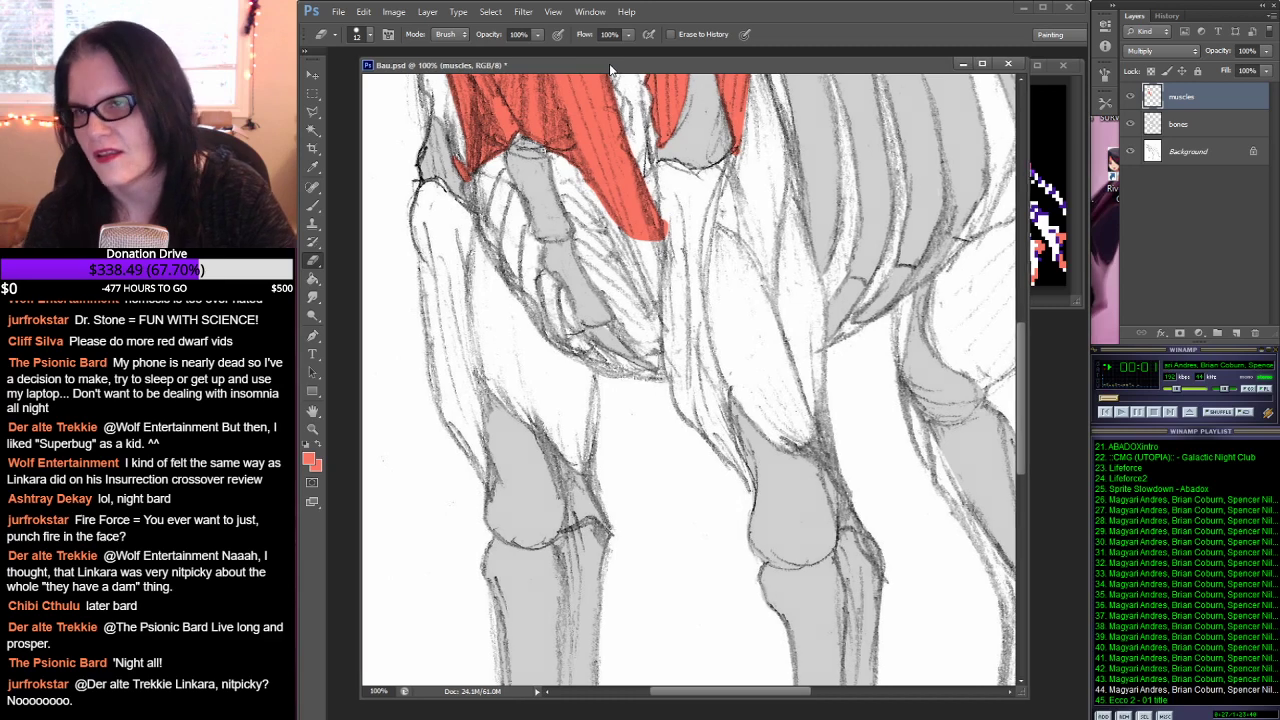
{"action": "key", "text": "ctrl+s"}
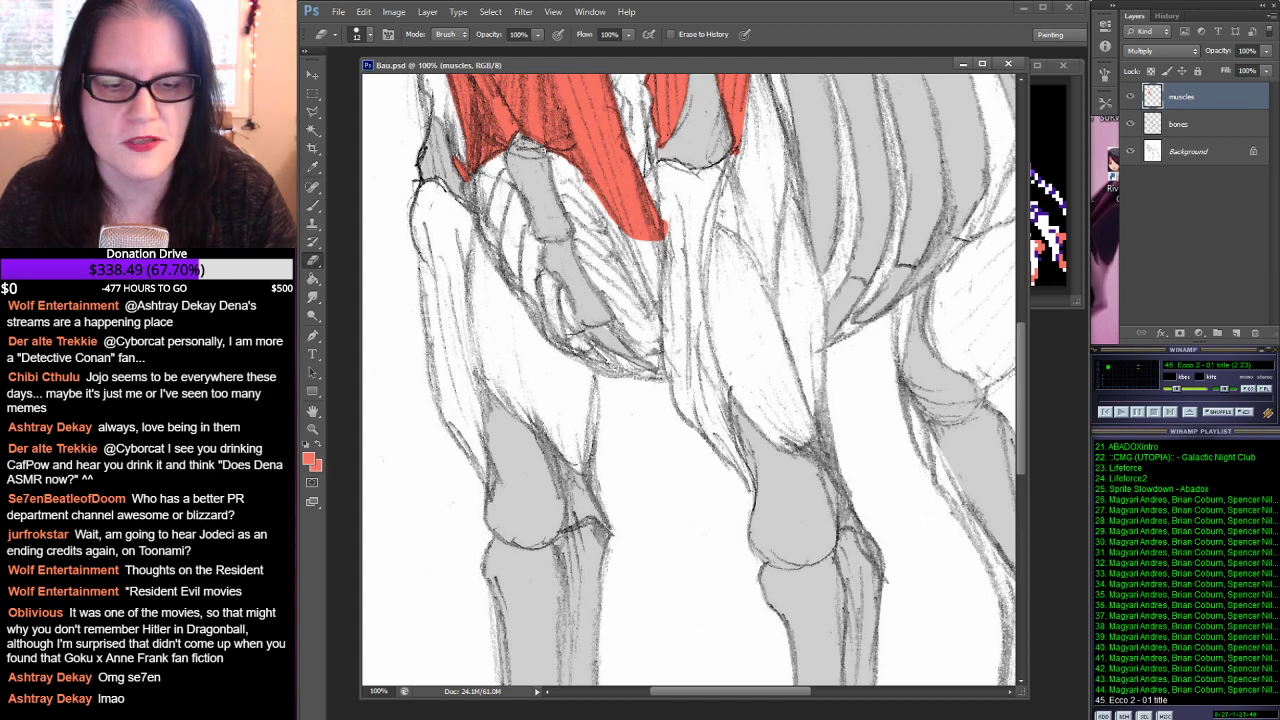
Step: Switch to Winamp and play playlist track 10, Antiseptic Staging
{"action": "scroll", "coordinate": [1186, 572], "scroll_direction": "up", "scroll_amount": 7}
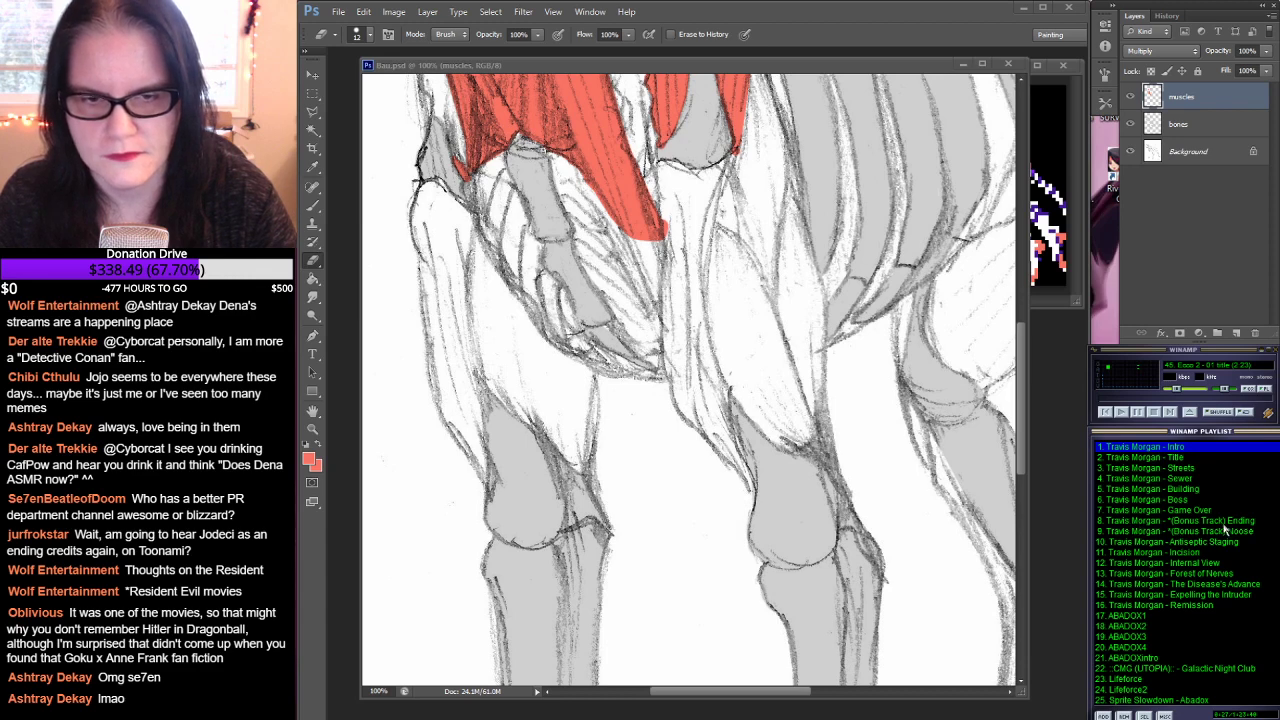
{"action": "double_click", "coordinate": [1140, 543]}
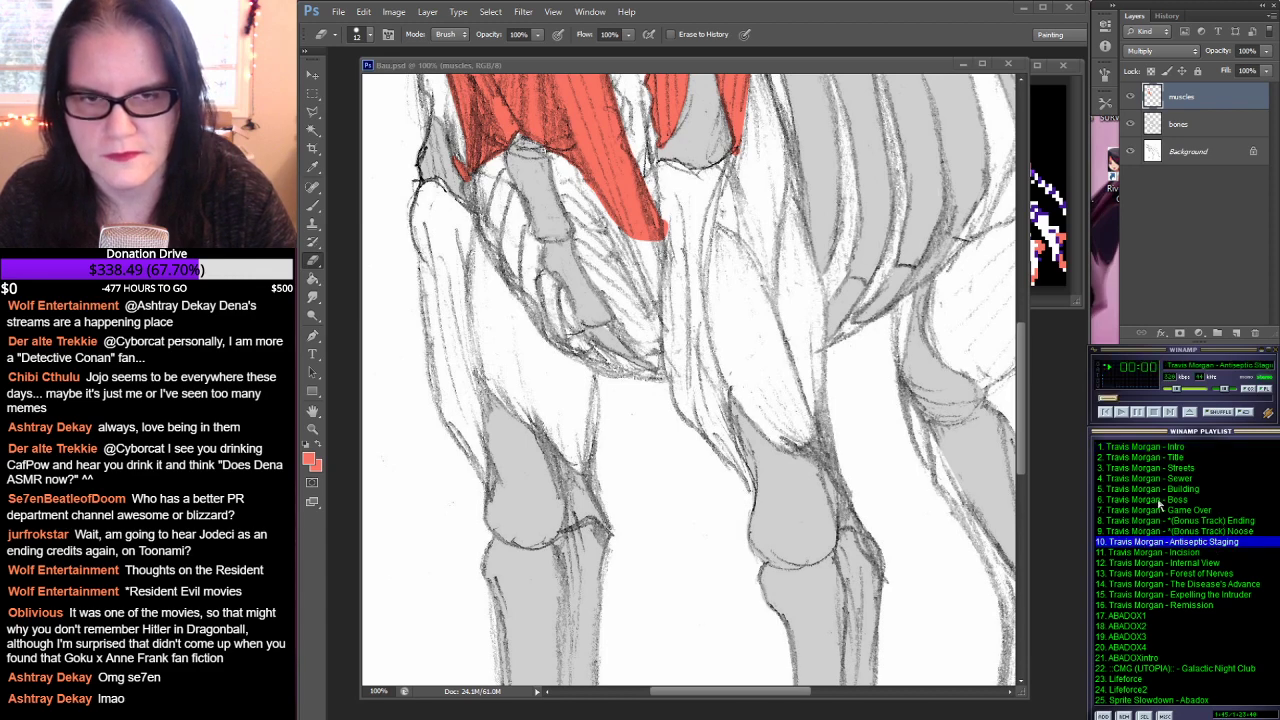
Step: Adjust the Winamp playback volume slightly
{"action": "left_click_drag", "start_coordinate": [1180, 390], "coordinate": [1175, 390]}
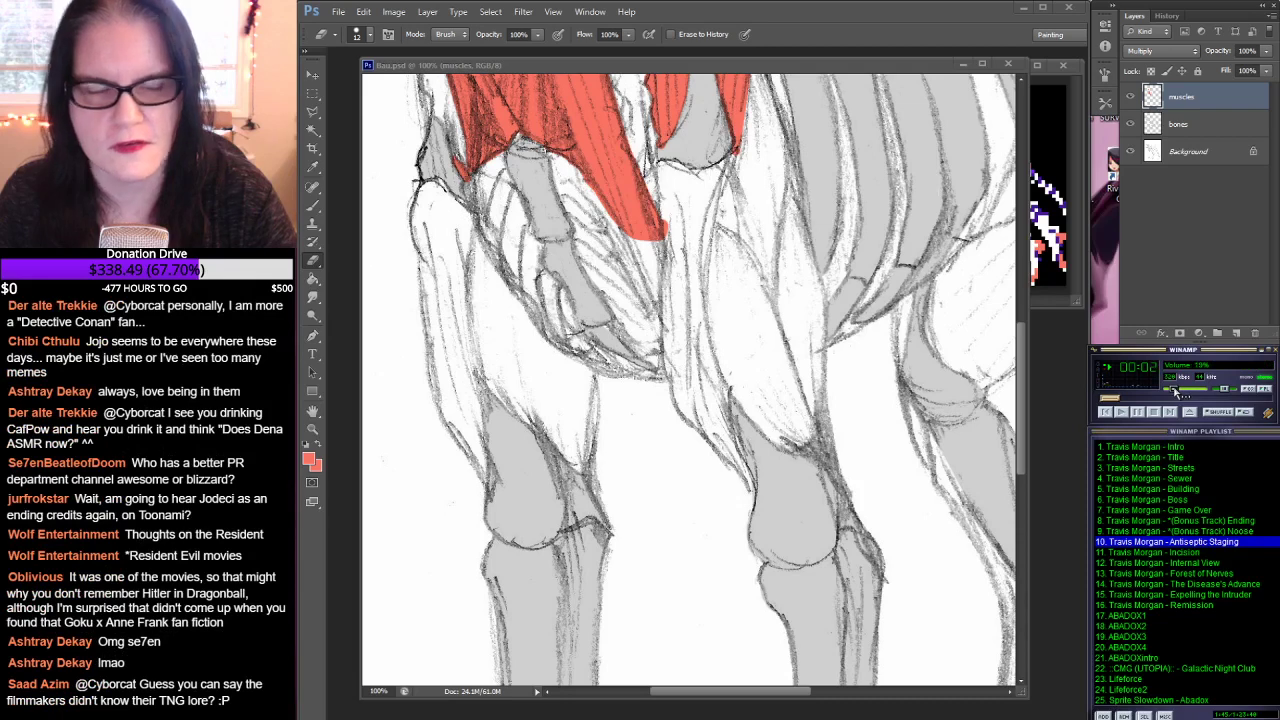
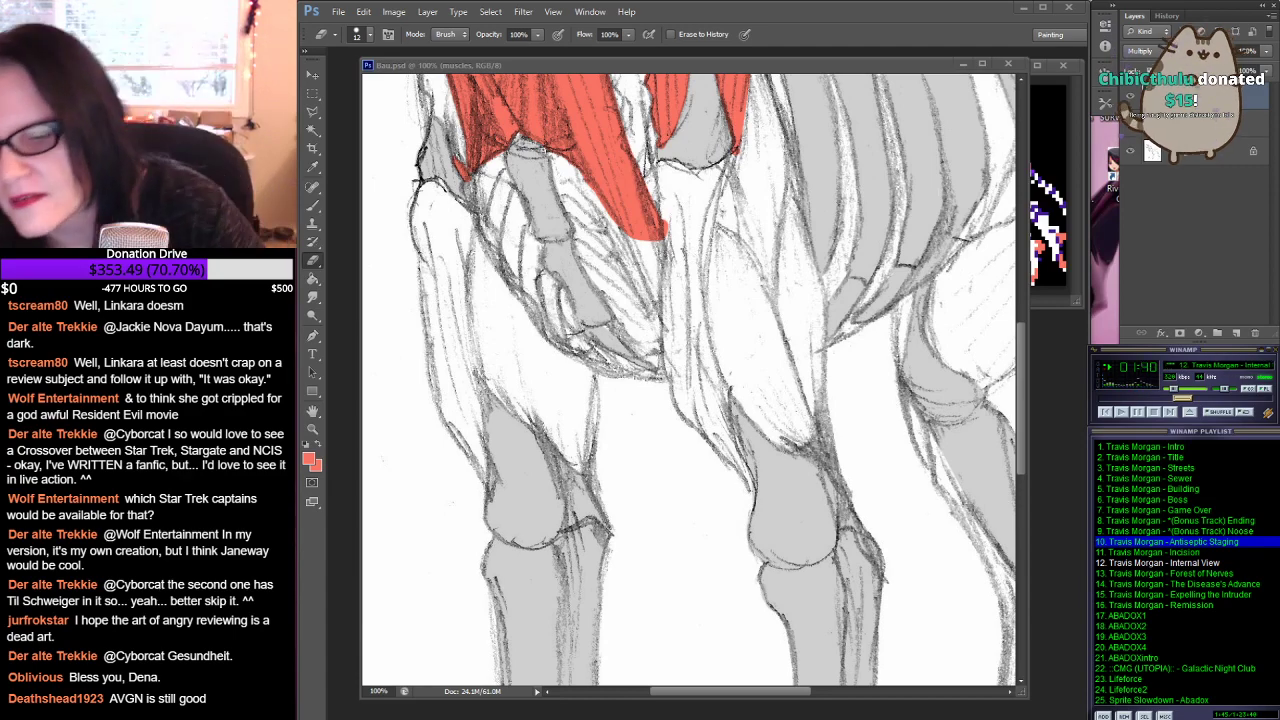
Step: Switch to Discord to view the general channel, and return to the Photoshop drawing
{"action": "key", "text": "alt+Tab"}
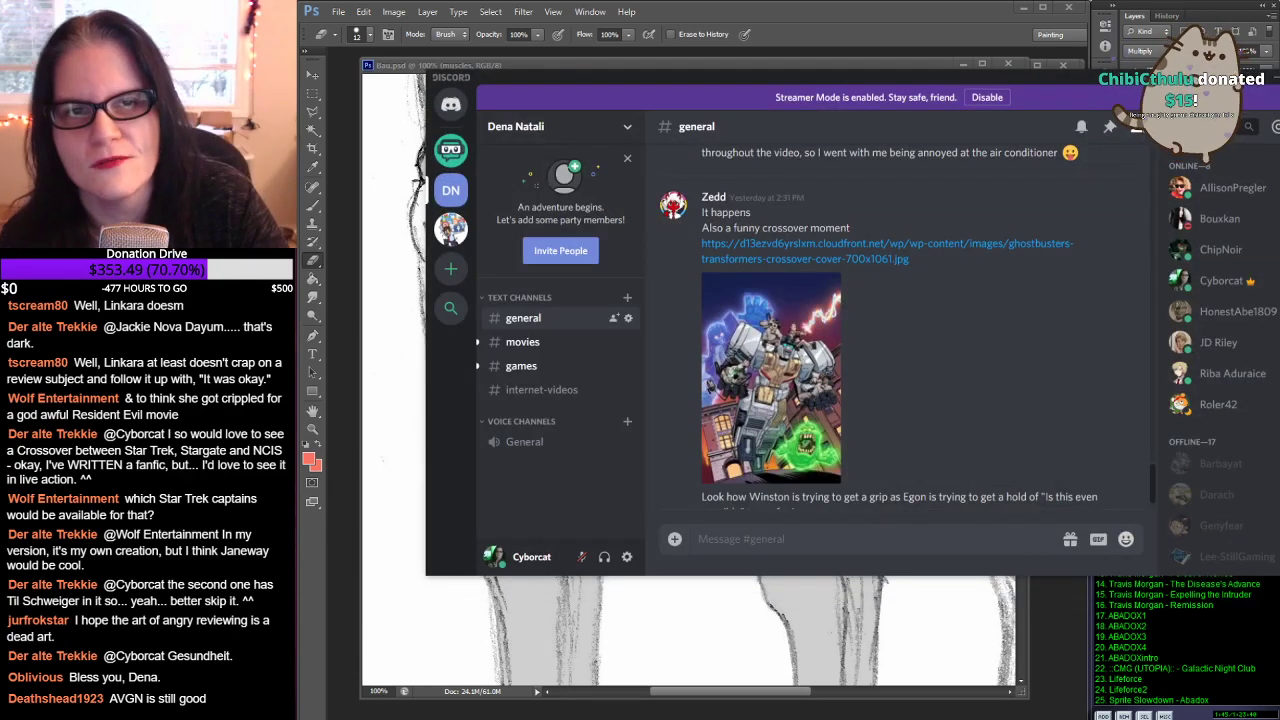
{"action": "key", "text": "alt+Tab"}
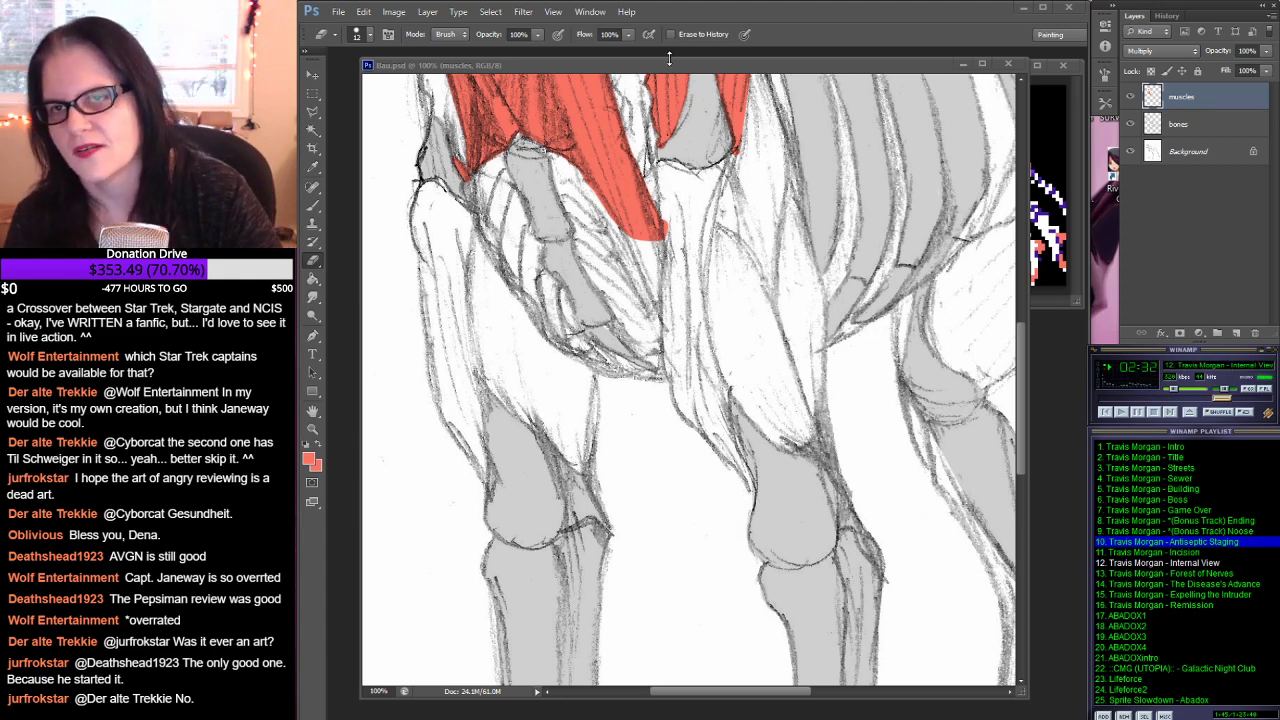
Step: Switch to the Brush tool and set its tip to 13 px at 100% hardness
{"action": "left_click_drag", "start_coordinate": [603, 197], "coordinate": [630, 404]}
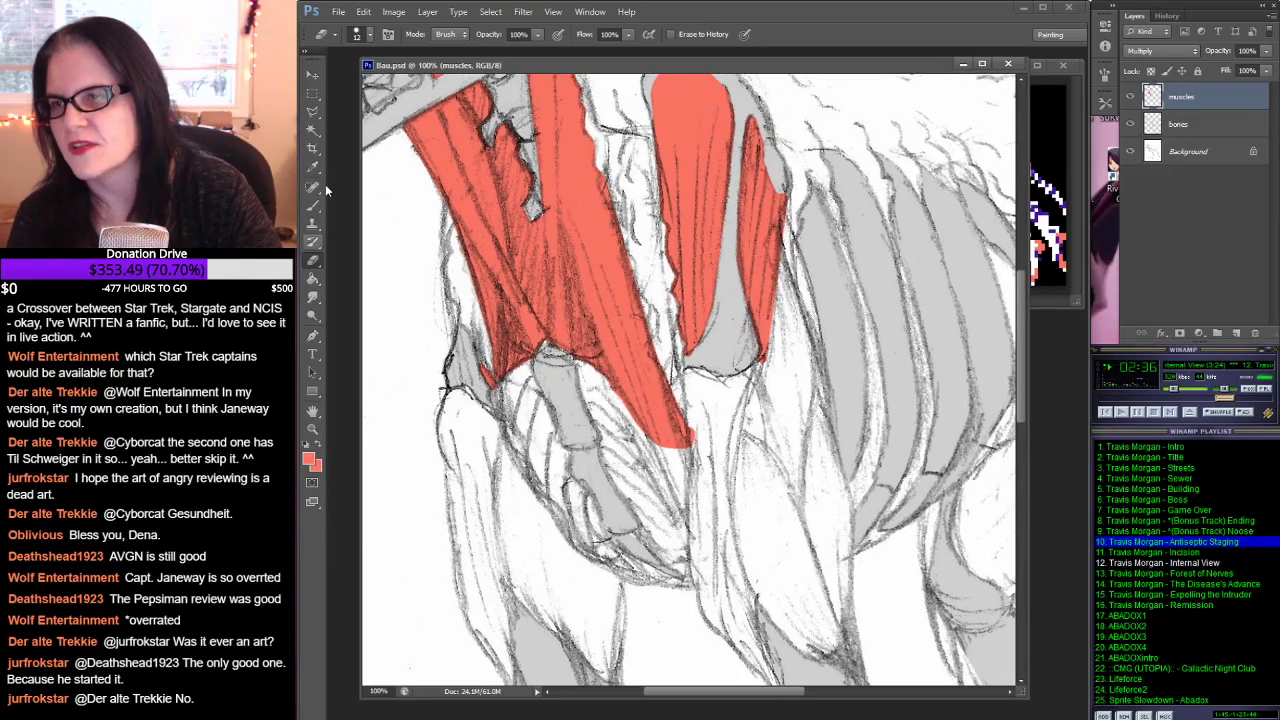
{"action": "left_click", "coordinate": [313, 206]}
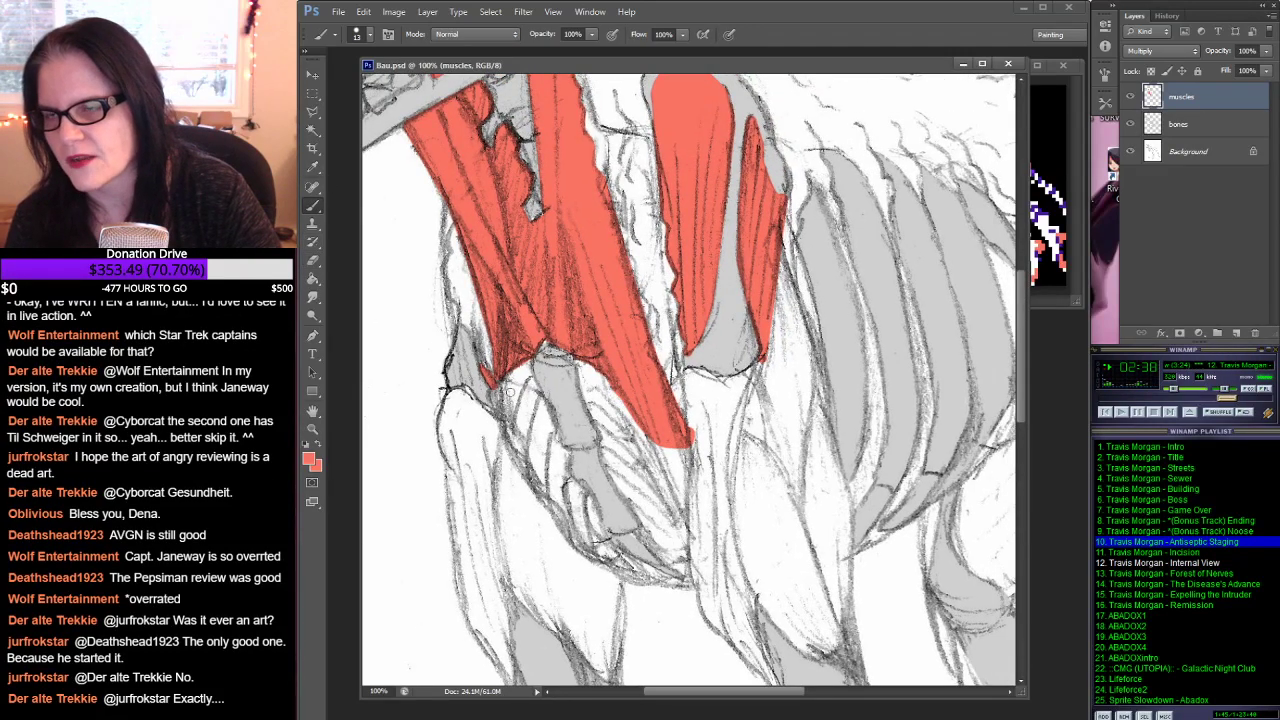
{"action": "left_click", "coordinate": [370, 34]}
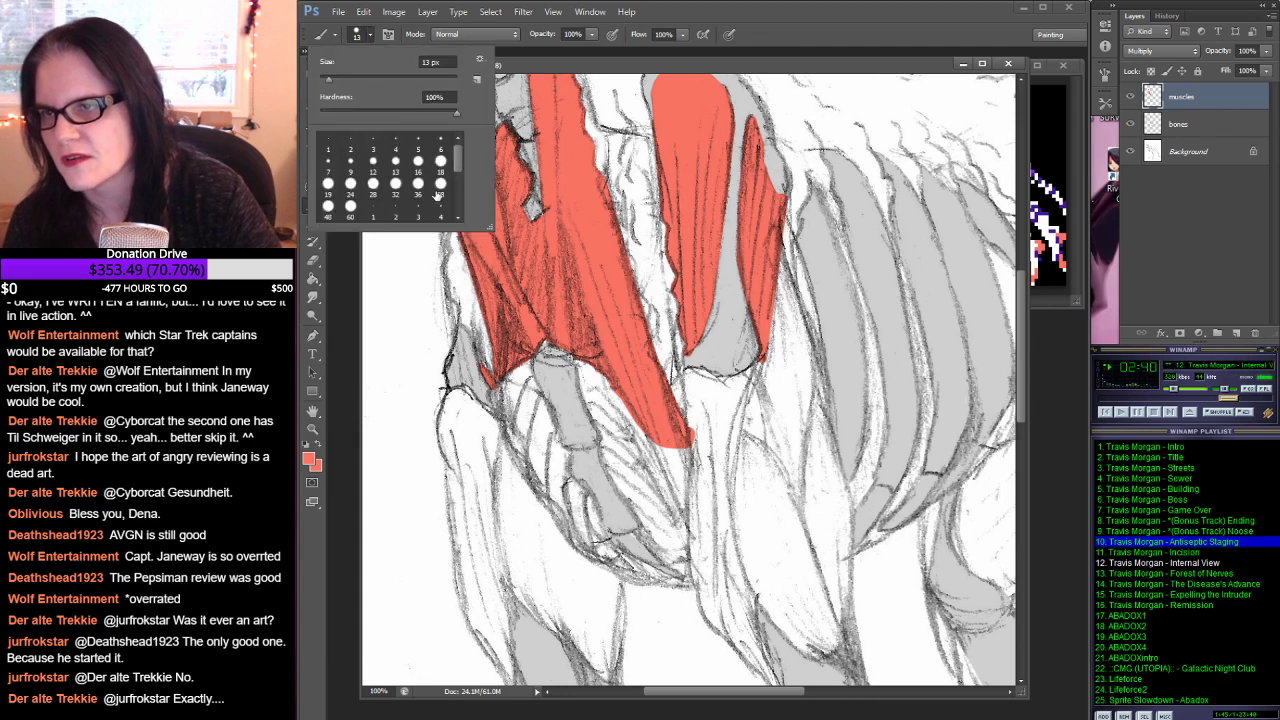
{"action": "left_click", "coordinate": [350, 207]}
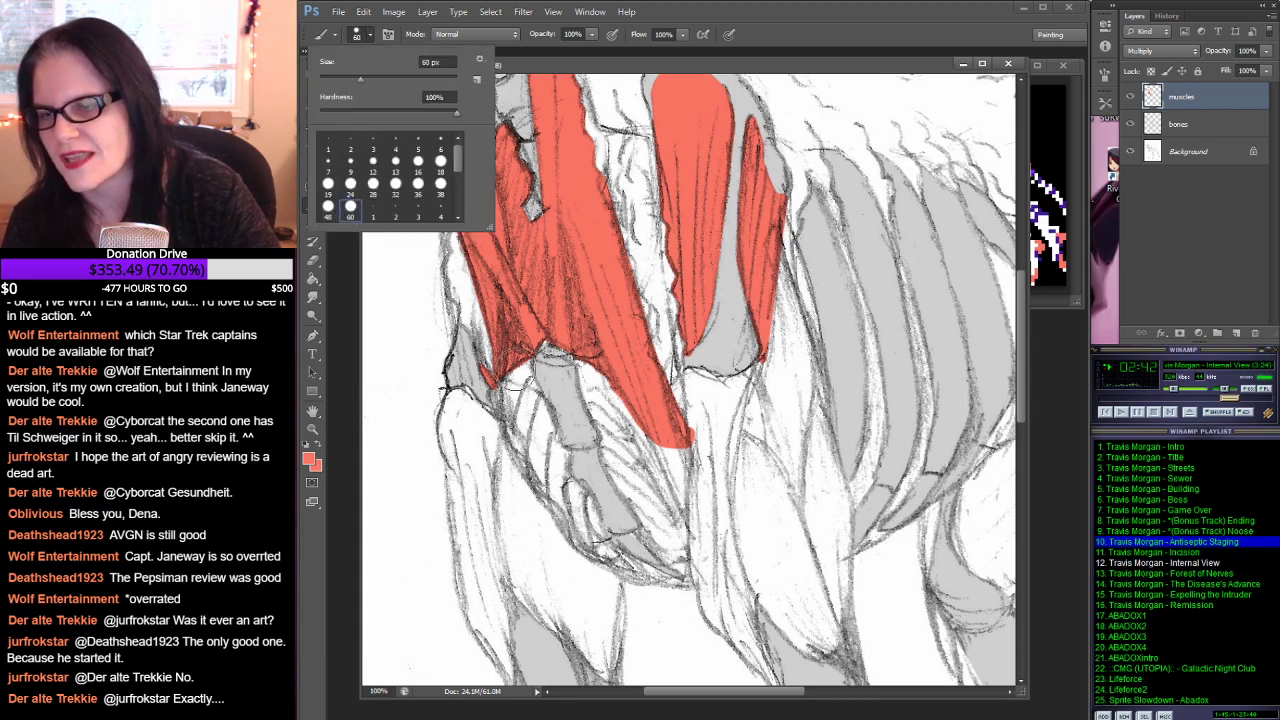
{"action": "left_click", "coordinate": [396, 172]}
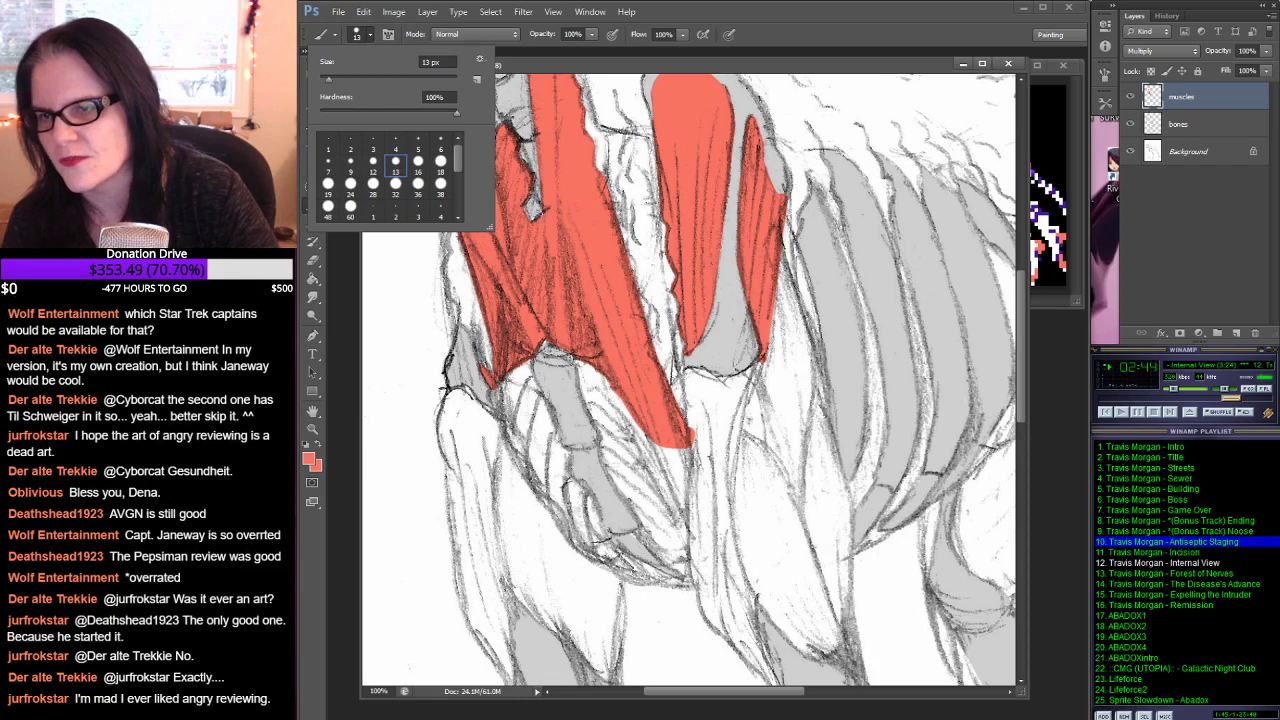
{"action": "key", "text": "Return"}
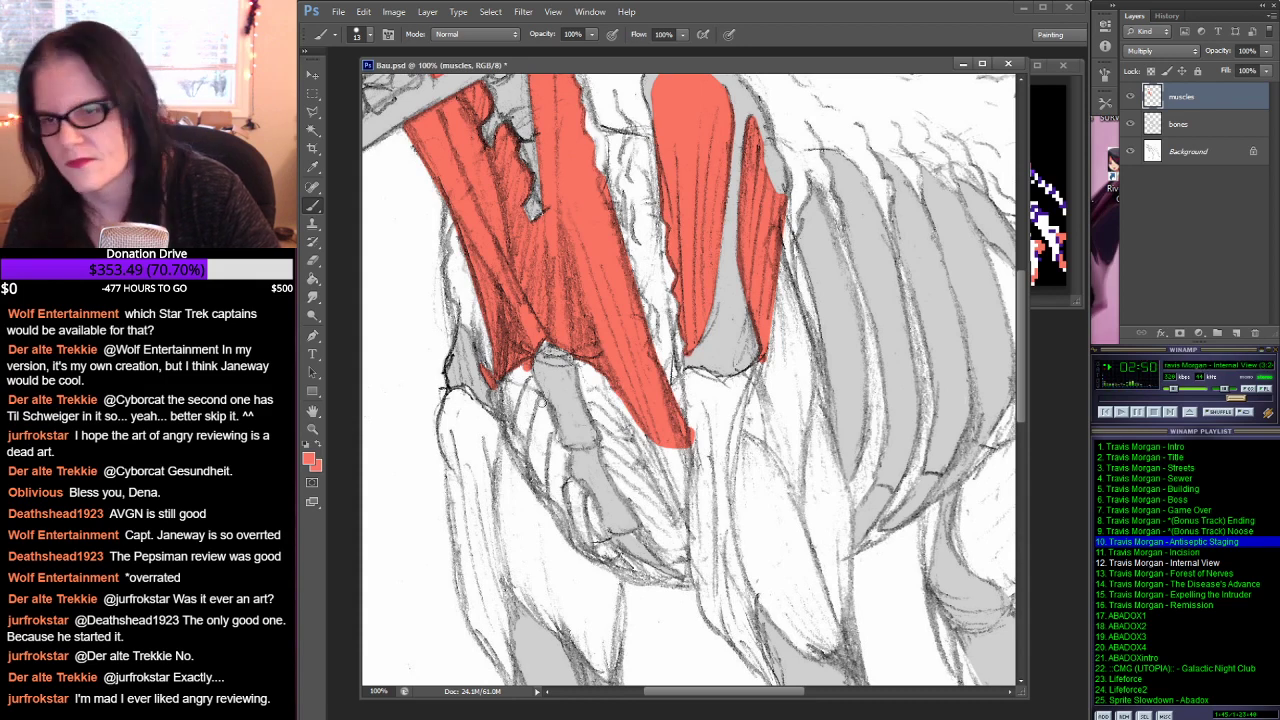
Step: Outline the chest muscle in red along the front edge of the breastbone segments and start down the foreleg's rear edge
{"action": "left_click_drag", "start_coordinate": [526, 370], "coordinate": [586, 493]}
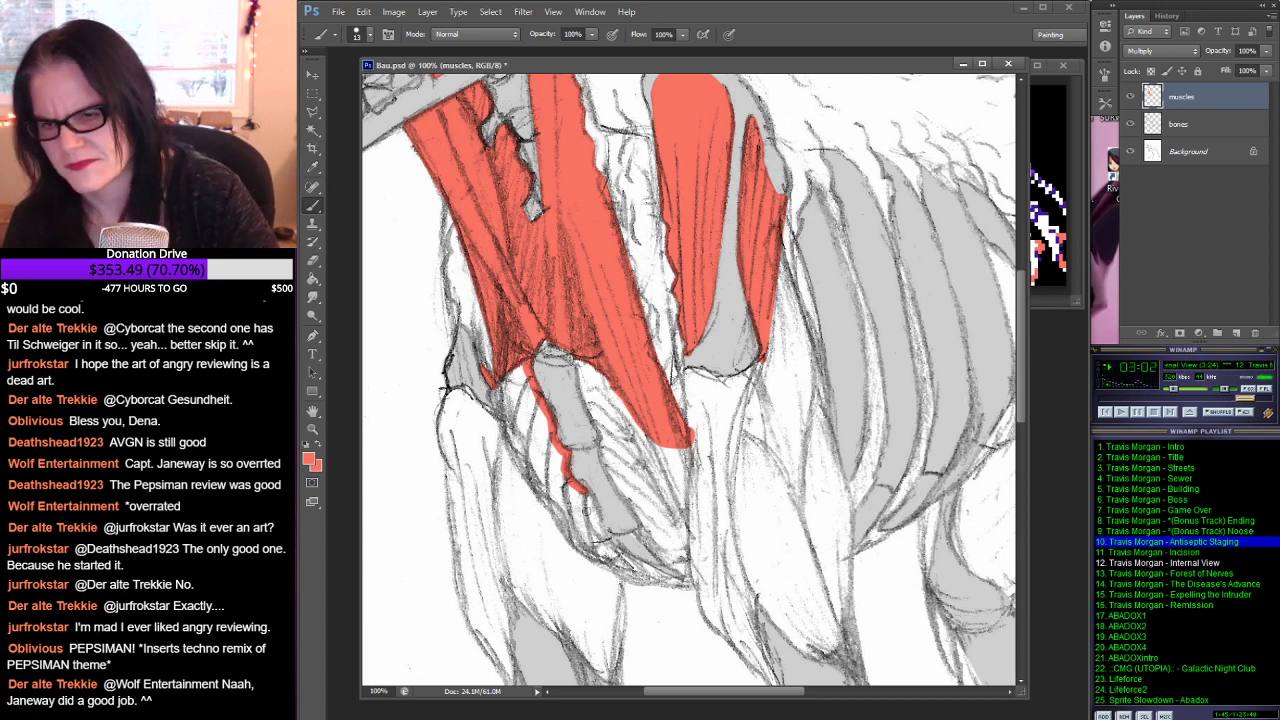
{"action": "mouse_move", "coordinate": [586, 490]}
{"action": "left_mouse_down"}
{"action": "mouse_move", "coordinate": [627, 560]}
{"action": "mouse_move", "coordinate": [696, 588]}
{"action": "mouse_move", "coordinate": [619, 575]}
{"action": "left_mouse_up"}
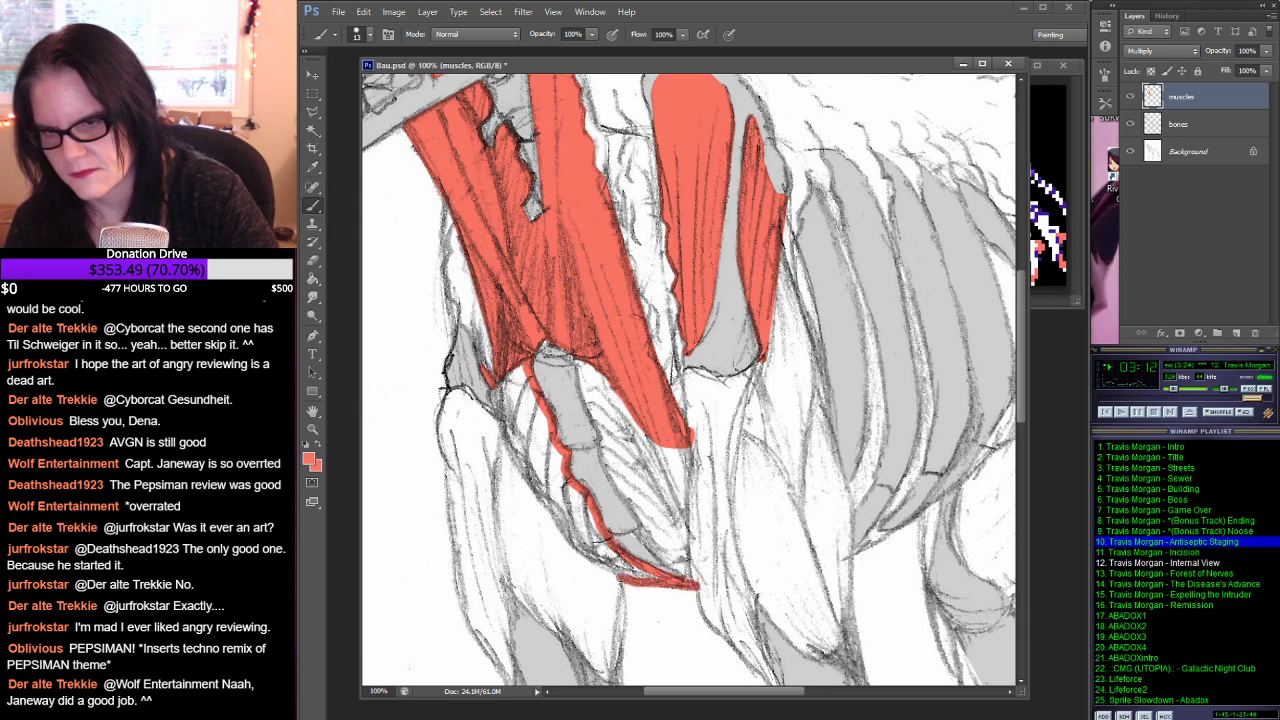
{"action": "left_click", "coordinate": [619, 607], "text": "shift"}
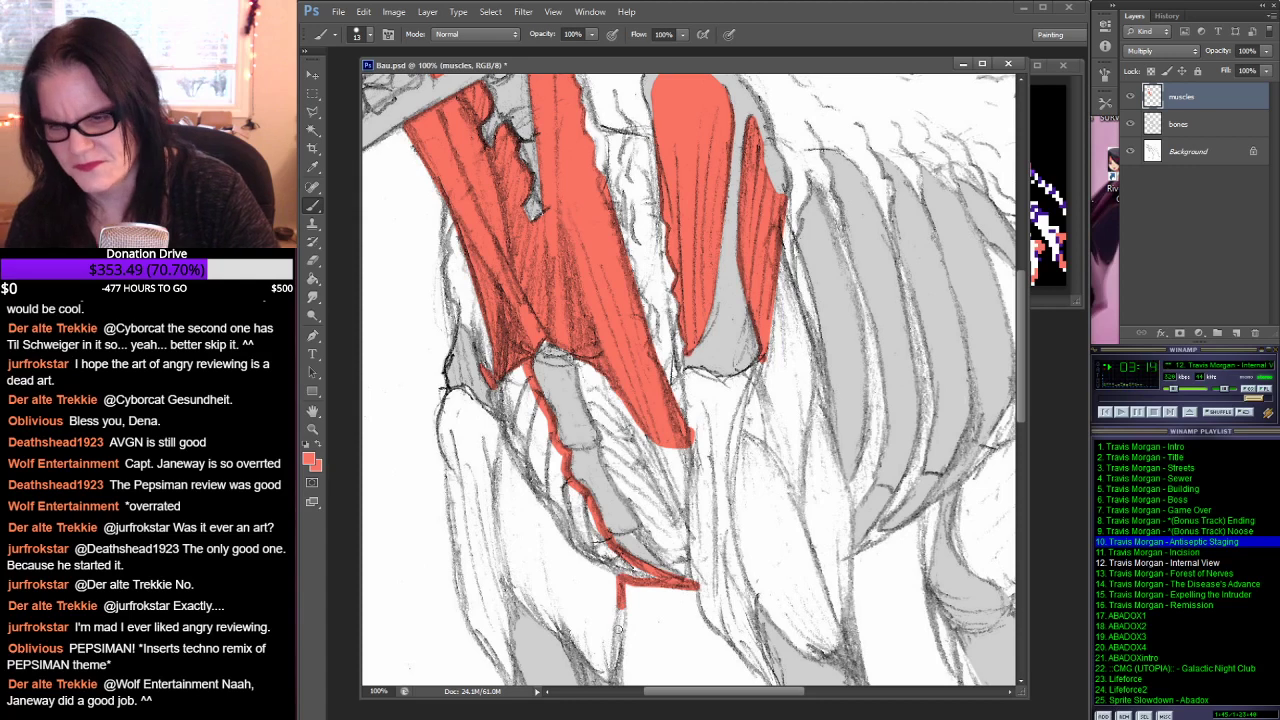
{"action": "left_click", "coordinate": [618, 634], "text": "shift"}
Step: Outline the front foreleg muscle in red around its lower points, up the front edge and over the top to the chest muscle
{"action": "scroll", "coordinate": [706, 523], "scroll_direction": "down", "scroll_amount": 5}
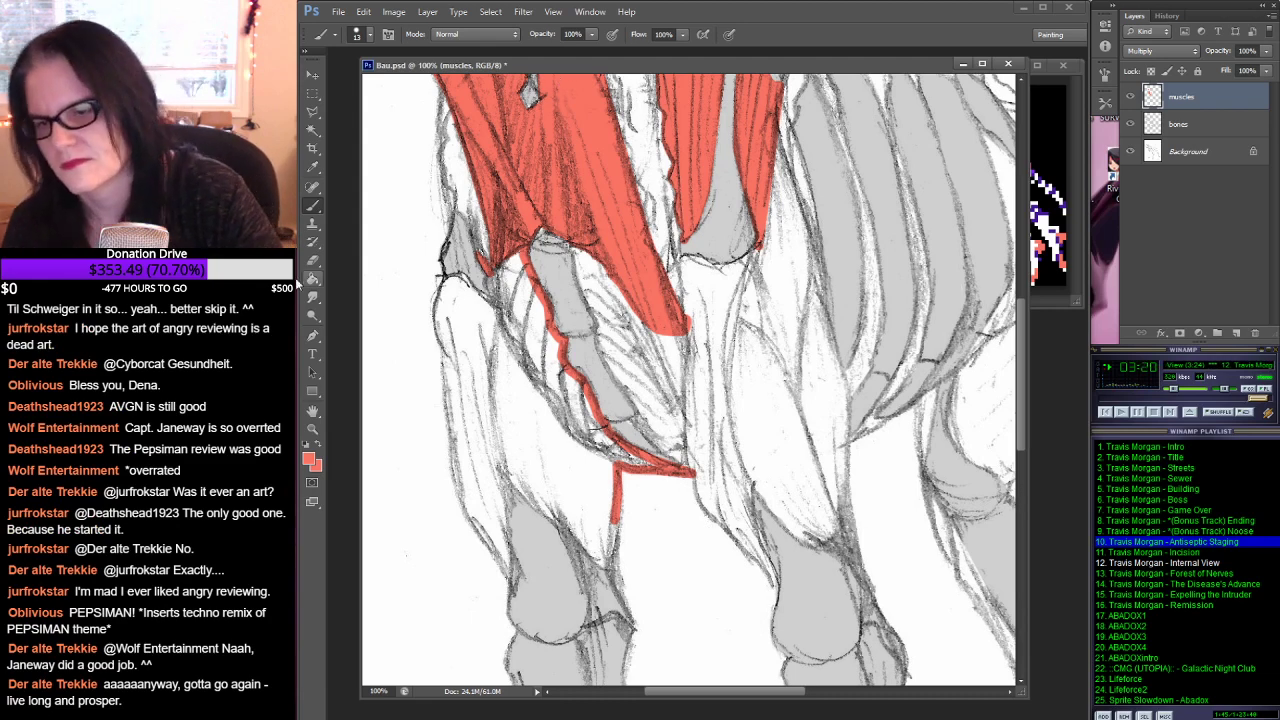
{"action": "mouse_move", "coordinate": [616, 520]}
{"action": "left_mouse_down"}
{"action": "mouse_move", "coordinate": [601, 565]}
{"action": "mouse_move", "coordinate": [498, 468]}
{"action": "mouse_move", "coordinate": [507, 545]}
{"action": "mouse_move", "coordinate": [466, 499]}
{"action": "left_mouse_up"}
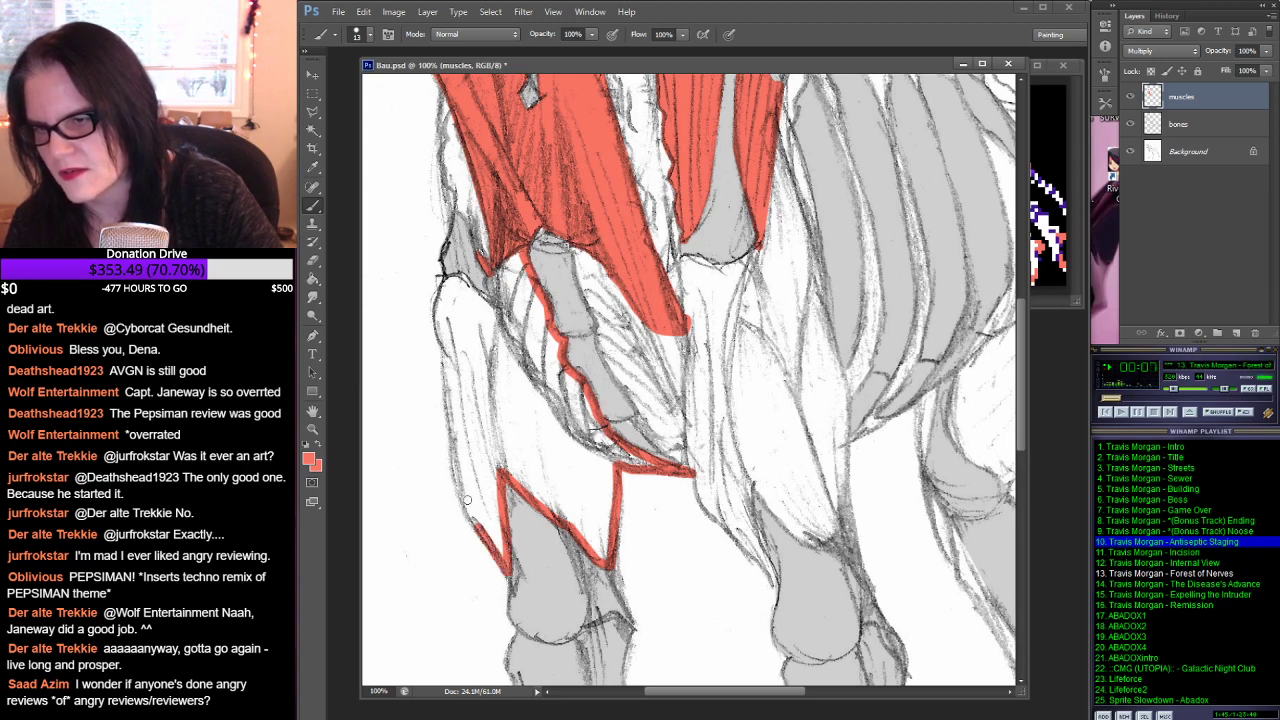
{"action": "left_click", "coordinate": [451, 424], "text": "shift"}
{"action": "left_click", "coordinate": [440, 342], "text": "shift"}
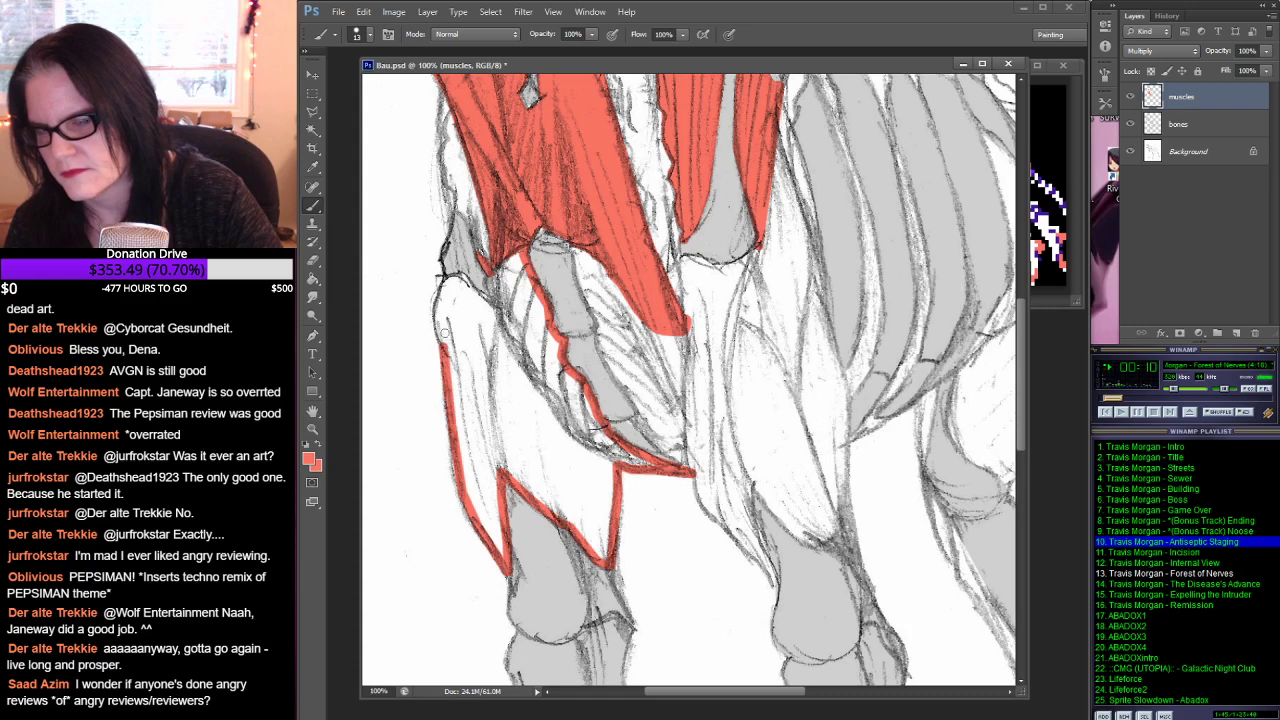
{"action": "mouse_move", "coordinate": [440, 342]}
{"action": "left_mouse_down"}
{"action": "mouse_move", "coordinate": [438, 306]}
{"action": "mouse_move", "coordinate": [455, 281]}
{"action": "left_mouse_up"}
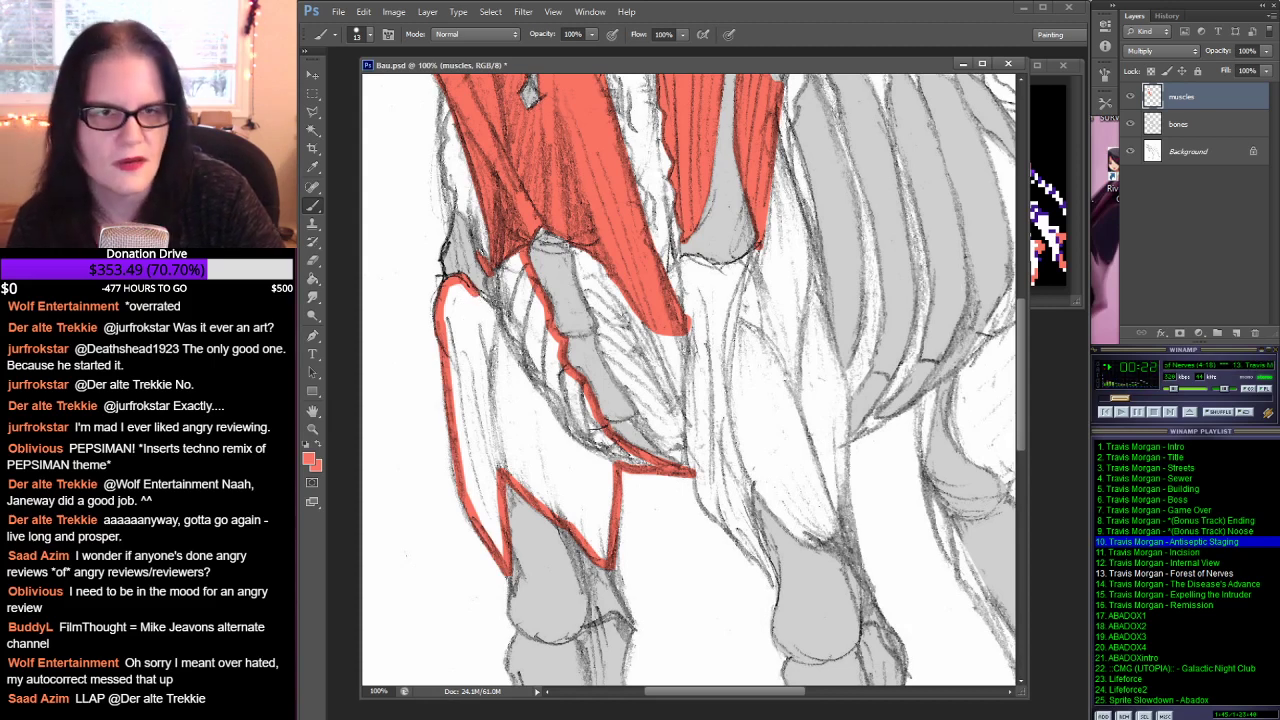
{"action": "mouse_move", "coordinate": [498, 302]}
{"action": "left_mouse_down"}
{"action": "mouse_move", "coordinate": [477, 291]}
{"action": "mouse_move", "coordinate": [510, 260]}
{"action": "left_mouse_up"}
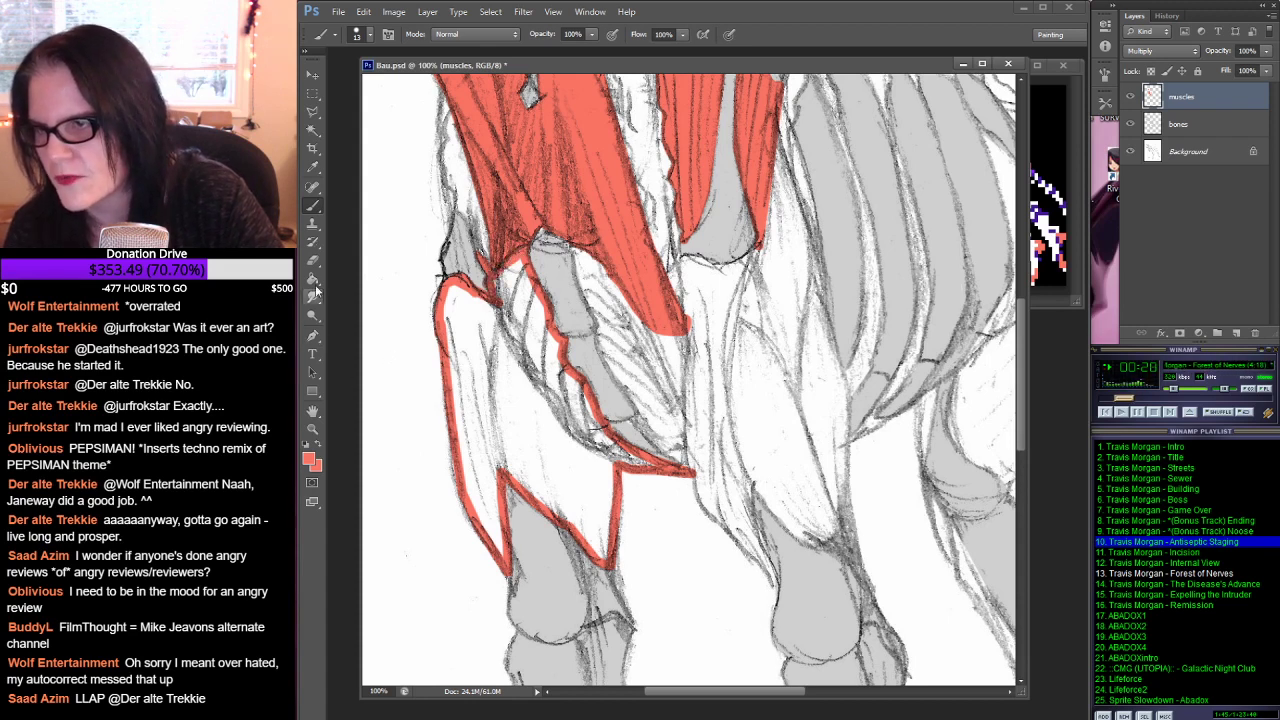
Step: Fill the outlined chest and front foreleg muscles with red and brush over the remaining pale seams
{"action": "key", "text": "g"}
{"action": "left_click", "coordinate": [513, 418]}
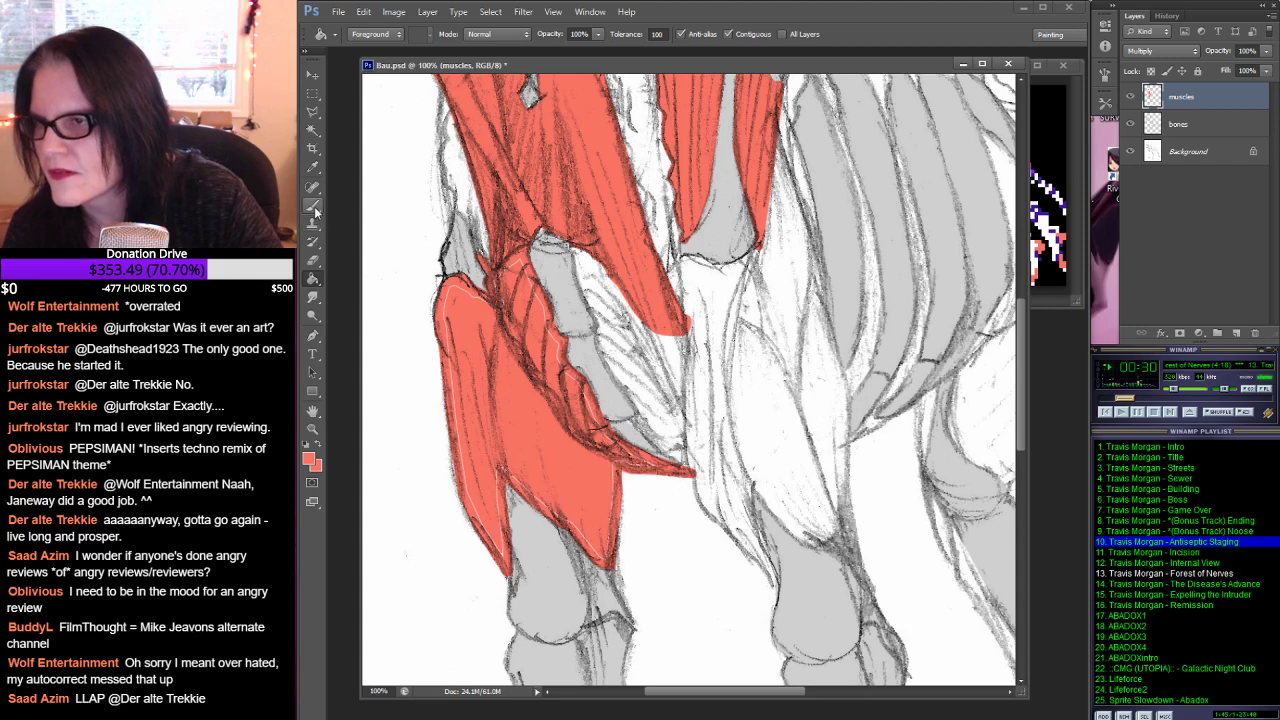
{"action": "key", "text": "b"}
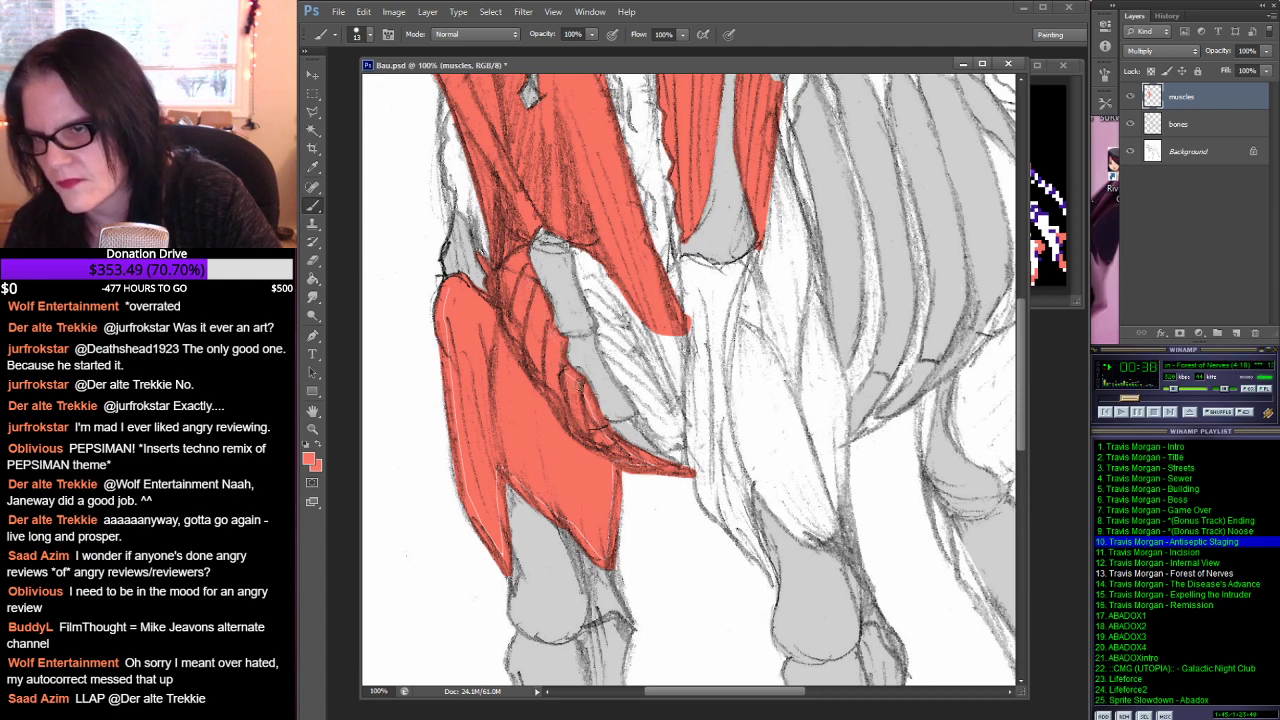
{"action": "left_click_drag", "start_coordinate": [583, 390], "coordinate": [608, 434]}
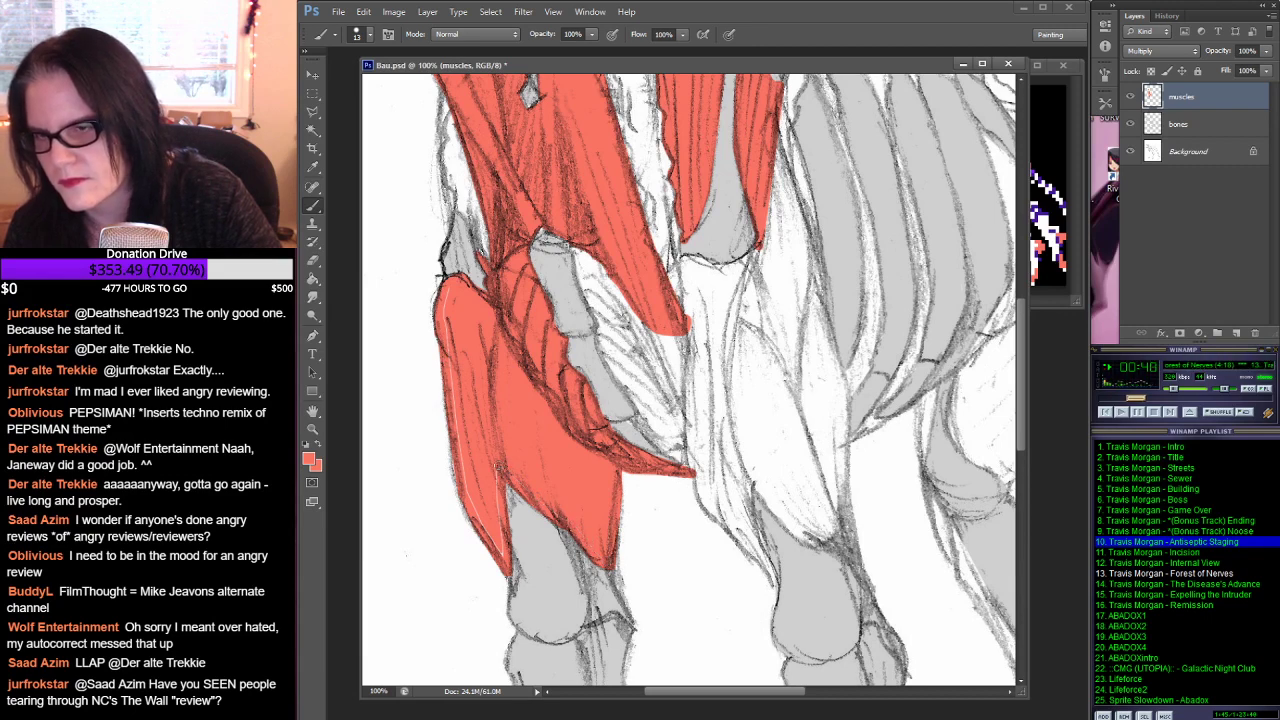
{"action": "mouse_move", "coordinate": [505, 555]}
{"action": "left_mouse_down"}
{"action": "mouse_move", "coordinate": [500, 472]}
{"action": "mouse_move", "coordinate": [488, 545]}
{"action": "left_mouse_up"}
{"action": "left_click_drag", "start_coordinate": [462, 486], "coordinate": [450, 356]}
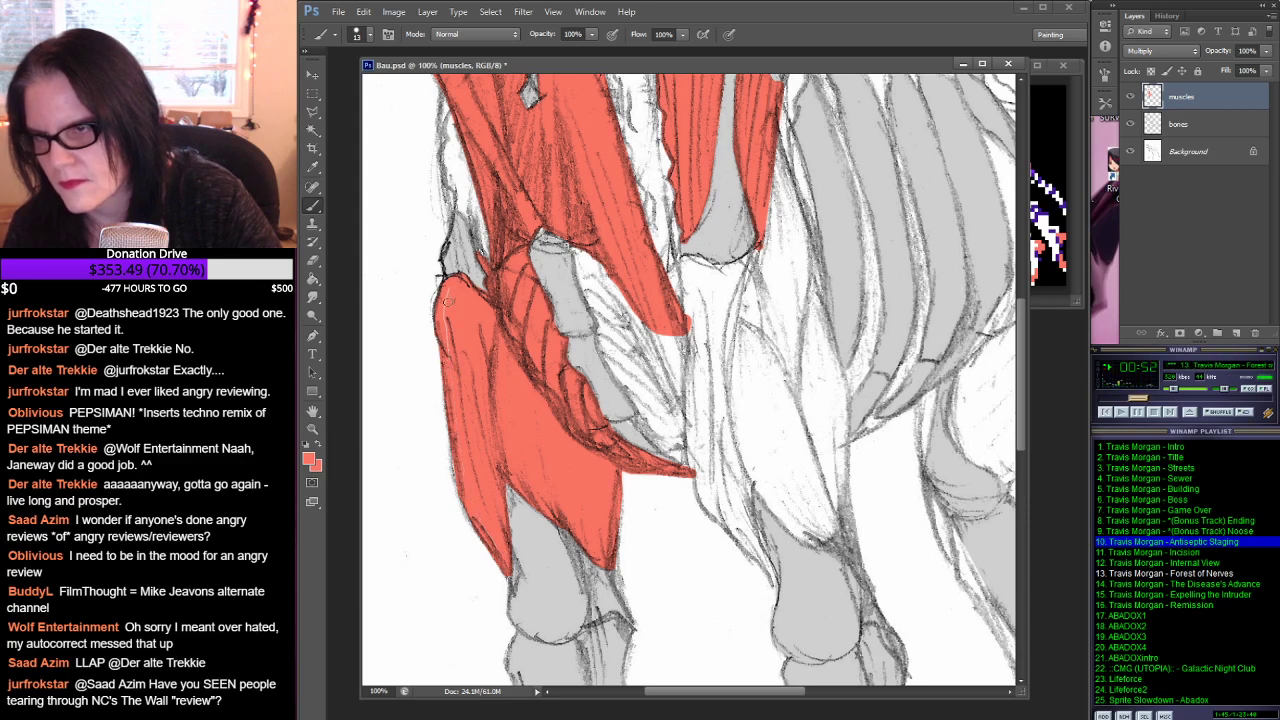
{"action": "left_click_drag", "start_coordinate": [446, 300], "coordinate": [447, 305]}
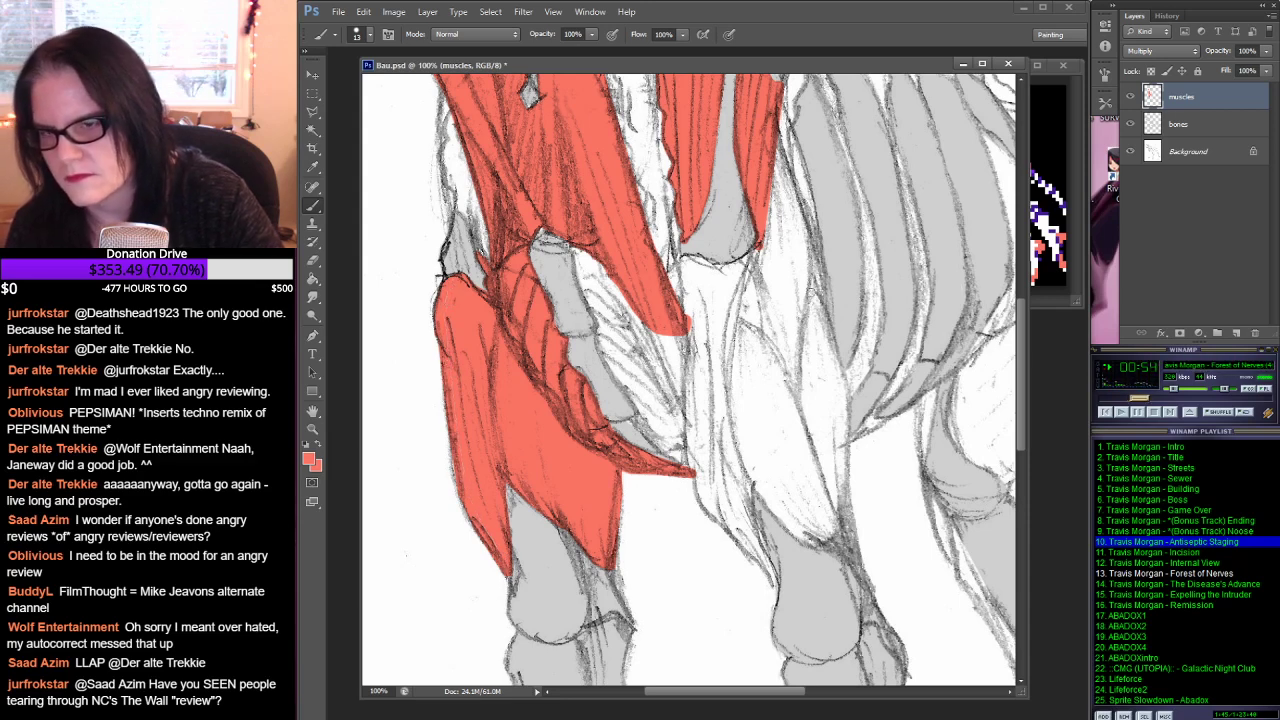
Step: Trace the rear edge of the breastbone segments in red down to their lower tip
{"action": "mouse_move", "coordinate": [862, 240]}
{"action": "left_mouse_down"}
{"action": "mouse_move", "coordinate": [712, 300]}
{"action": "mouse_move", "coordinate": [752, 268]}
{"action": "left_mouse_up"}
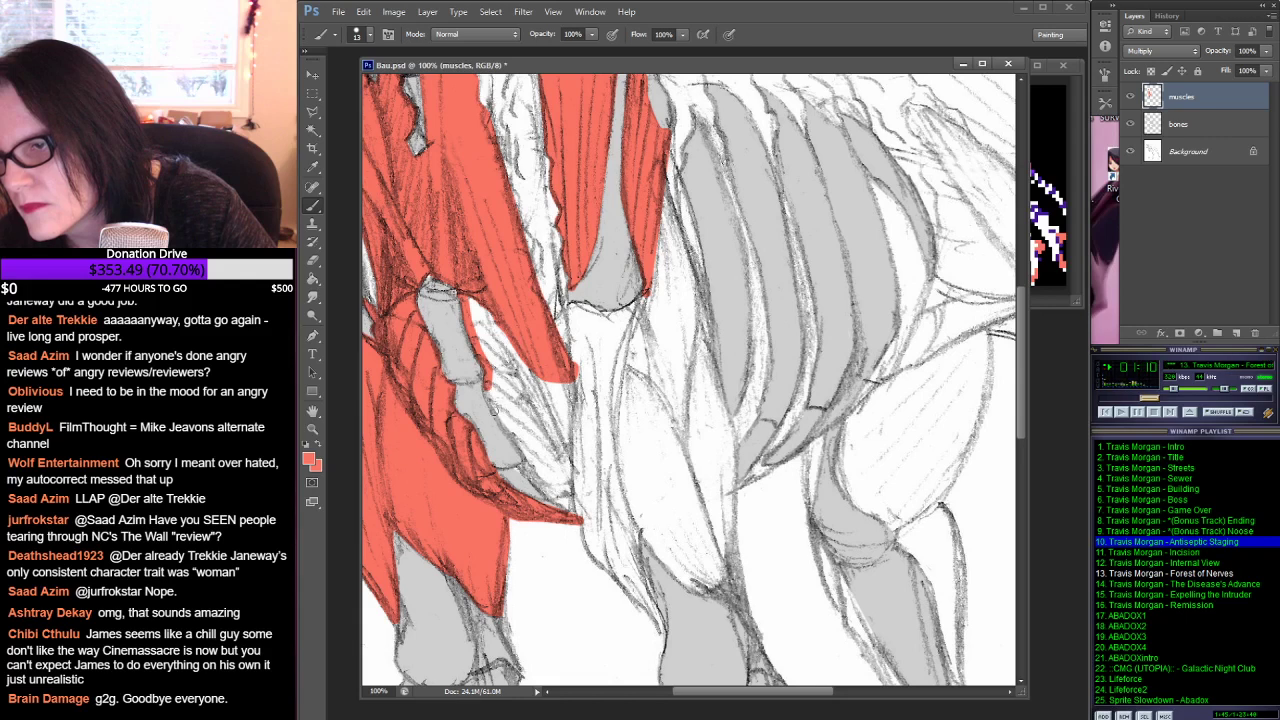
{"action": "left_click_drag", "start_coordinate": [487, 392], "coordinate": [521, 446]}
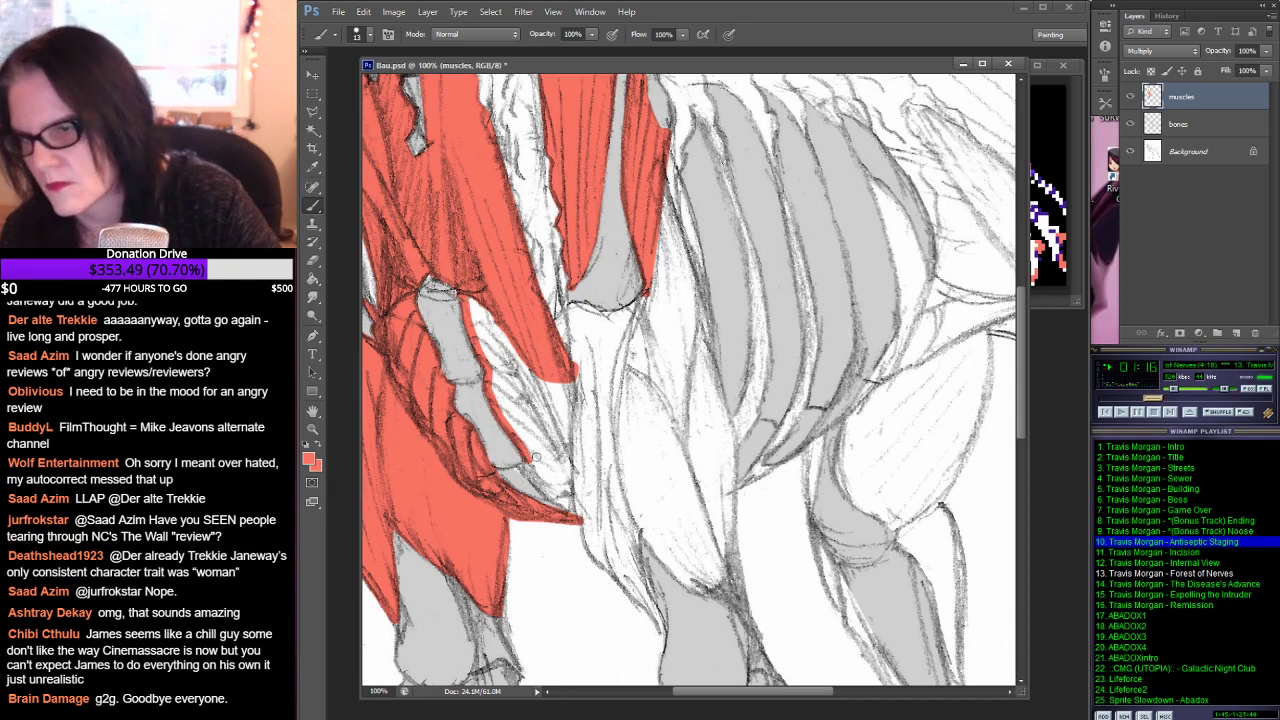
{"action": "left_click_drag", "start_coordinate": [528, 462], "coordinate": [563, 505]}
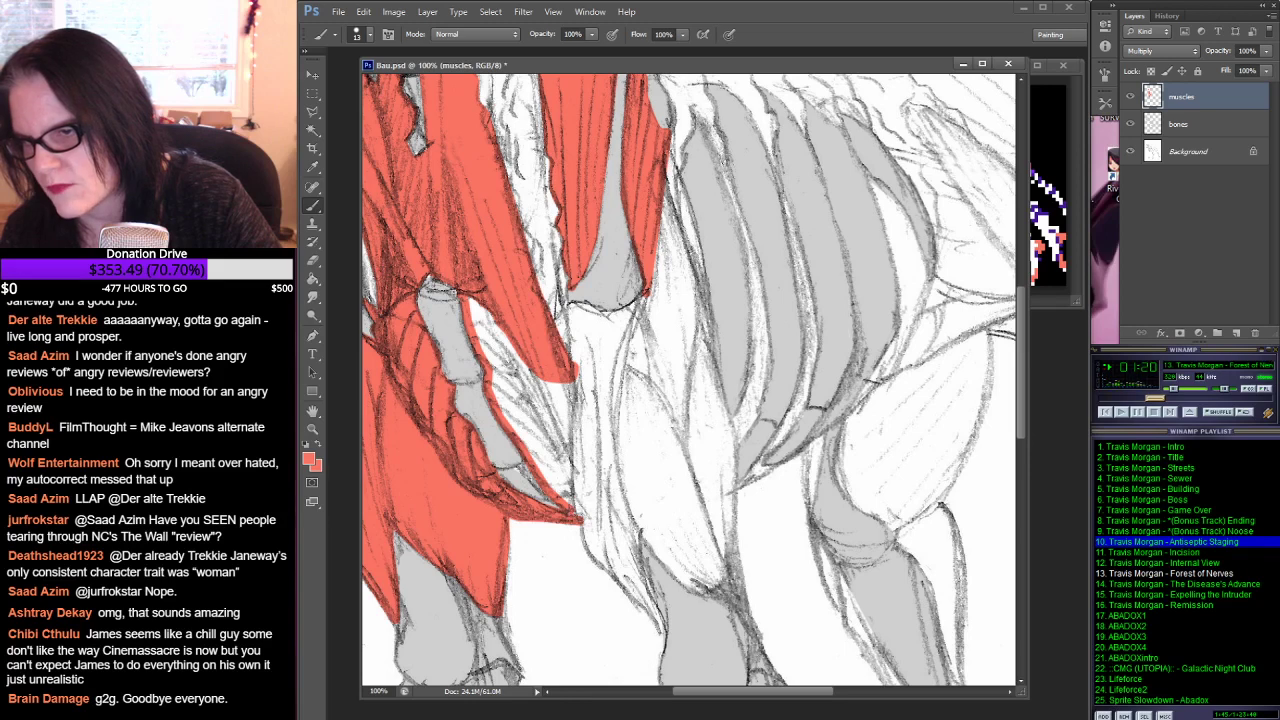
Step: Outline the second foreleg muscle in red around its lower points and up its rear edge beside the ribs to the shoulder
{"action": "mouse_move", "coordinate": [581, 515]}
{"action": "left_mouse_down"}
{"action": "mouse_move", "coordinate": [595, 561]}
{"action": "mouse_move", "coordinate": [666, 640]}
{"action": "mouse_move", "coordinate": [635, 527]}
{"action": "mouse_move", "coordinate": [692, 590]}
{"action": "left_mouse_up"}
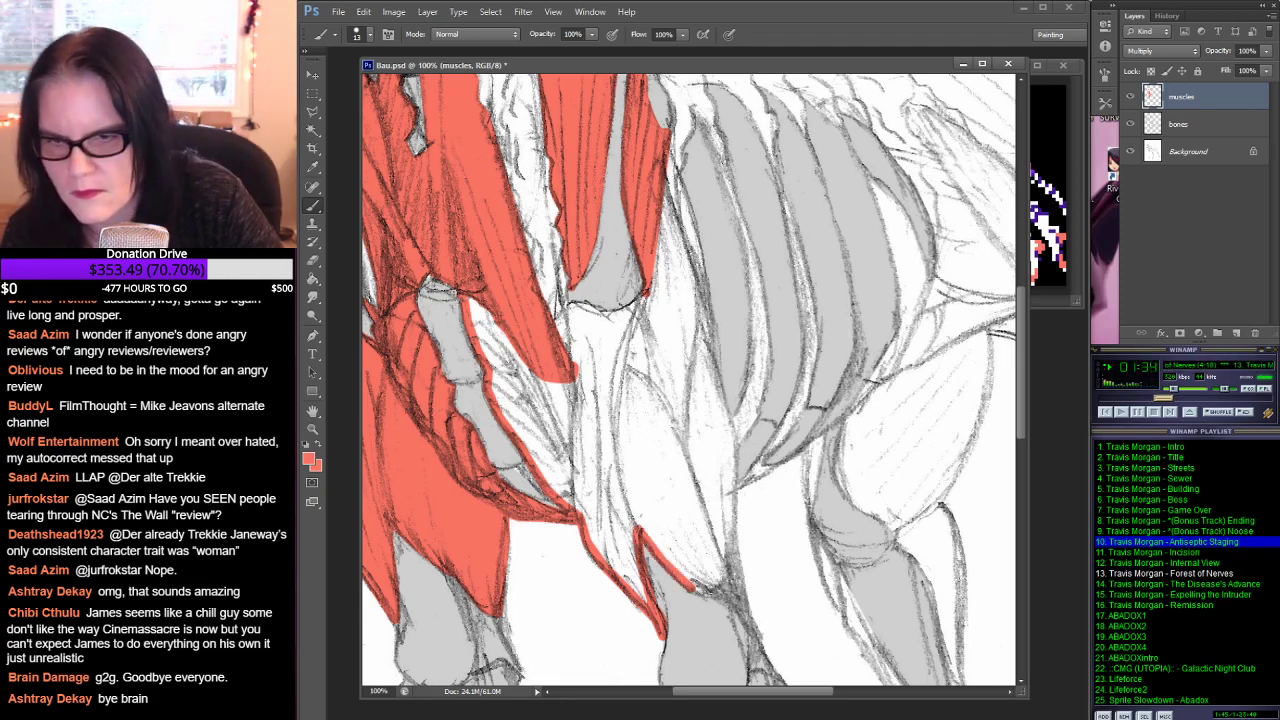
{"action": "mouse_move", "coordinate": [694, 590]}
{"action": "left_mouse_down"}
{"action": "mouse_move", "coordinate": [724, 578]}
{"action": "mouse_move", "coordinate": [716, 594]}
{"action": "mouse_move", "coordinate": [746, 602]}
{"action": "mouse_move", "coordinate": [715, 381]}
{"action": "left_mouse_up"}
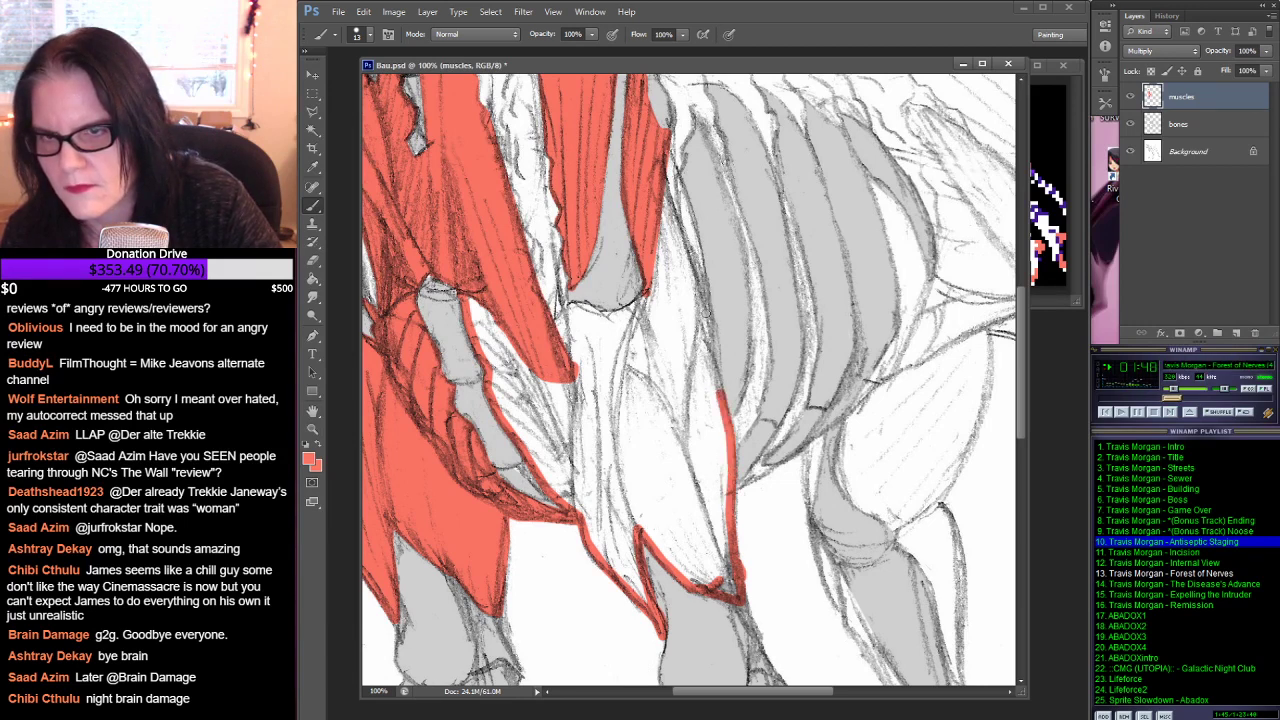
{"action": "left_click", "coordinate": [706, 316], "text": "shift"}
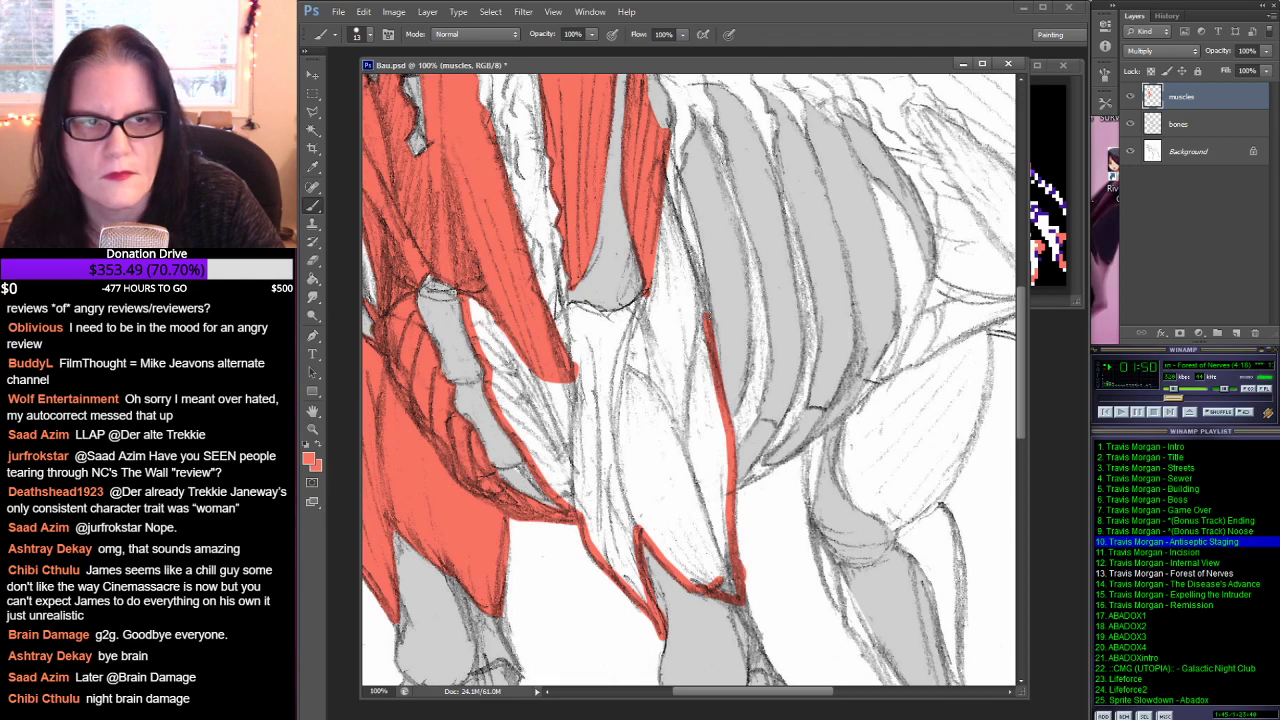
{"action": "left_click", "coordinate": [693, 236], "text": "shift"}
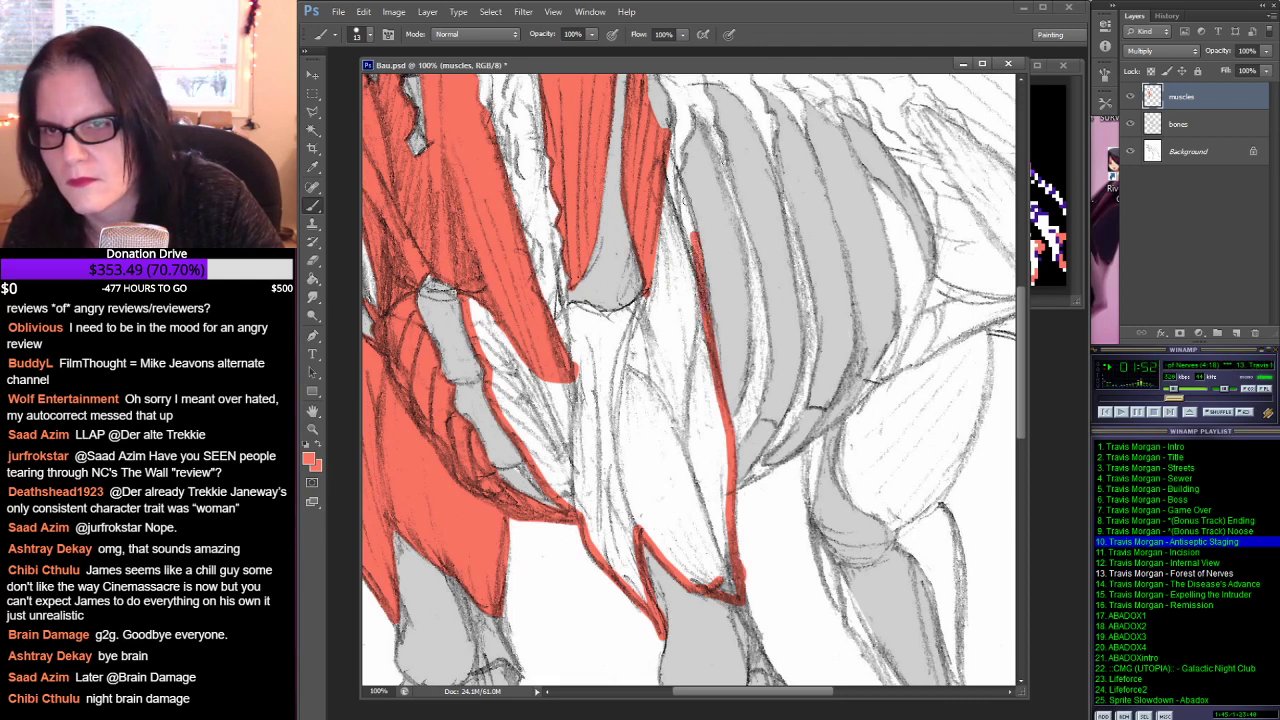
{"action": "left_click", "coordinate": [684, 194], "text": "shift"}
{"action": "left_click", "coordinate": [676, 178], "text": "shift"}
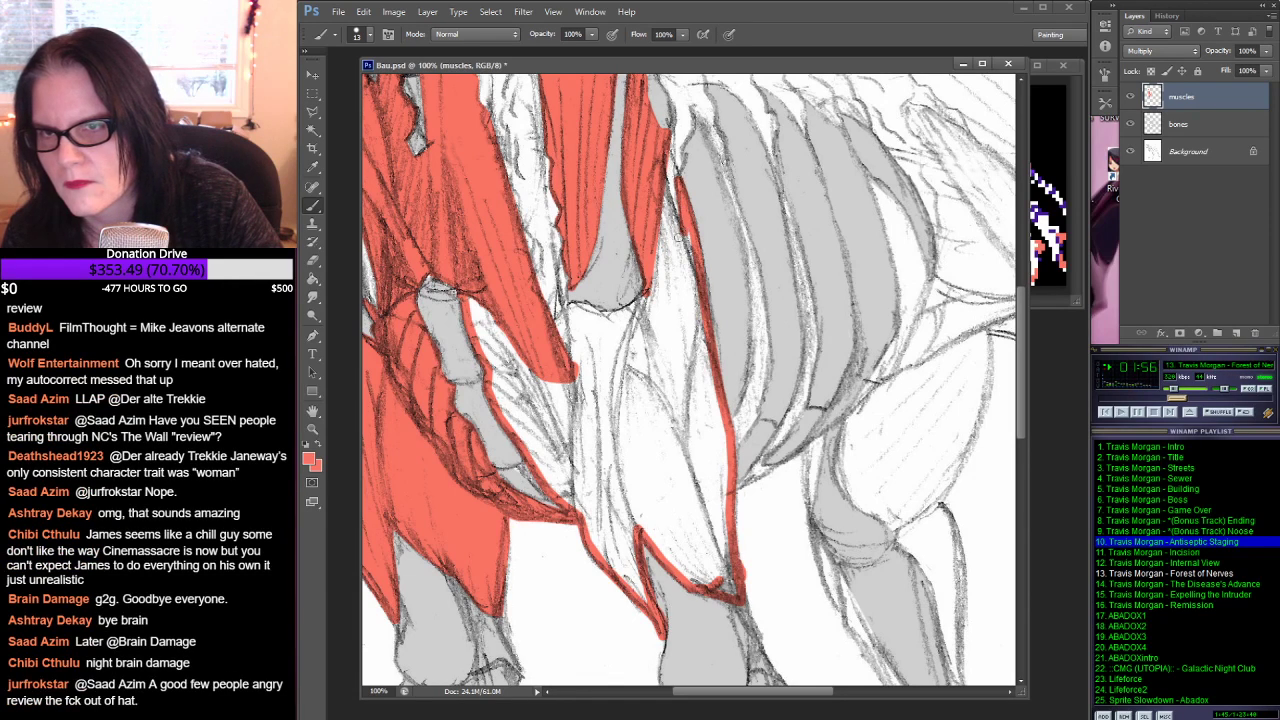
{"action": "left_click_drag", "start_coordinate": [678, 232], "coordinate": [668, 200]}
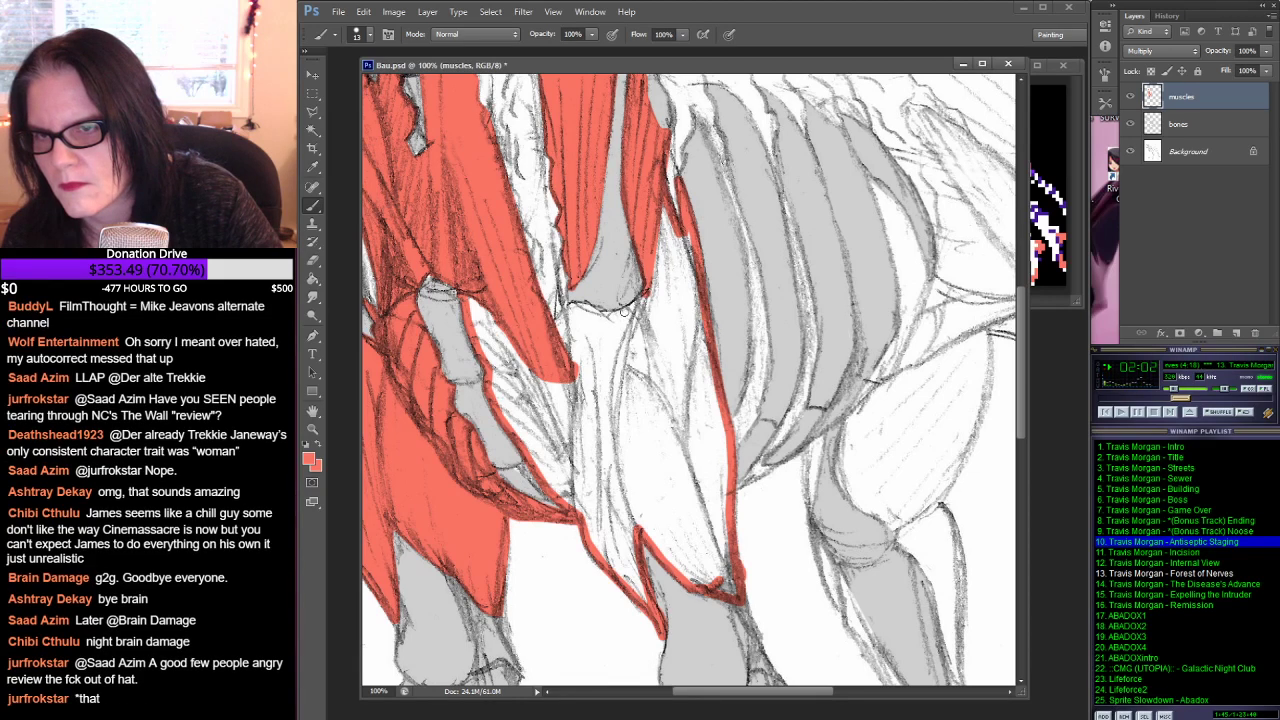
Step: Trace the shoulder blade's lower edge in red and join it to the long diagonal muscle in front
{"action": "left_click_drag", "start_coordinate": [630, 304], "coordinate": [567, 308]}
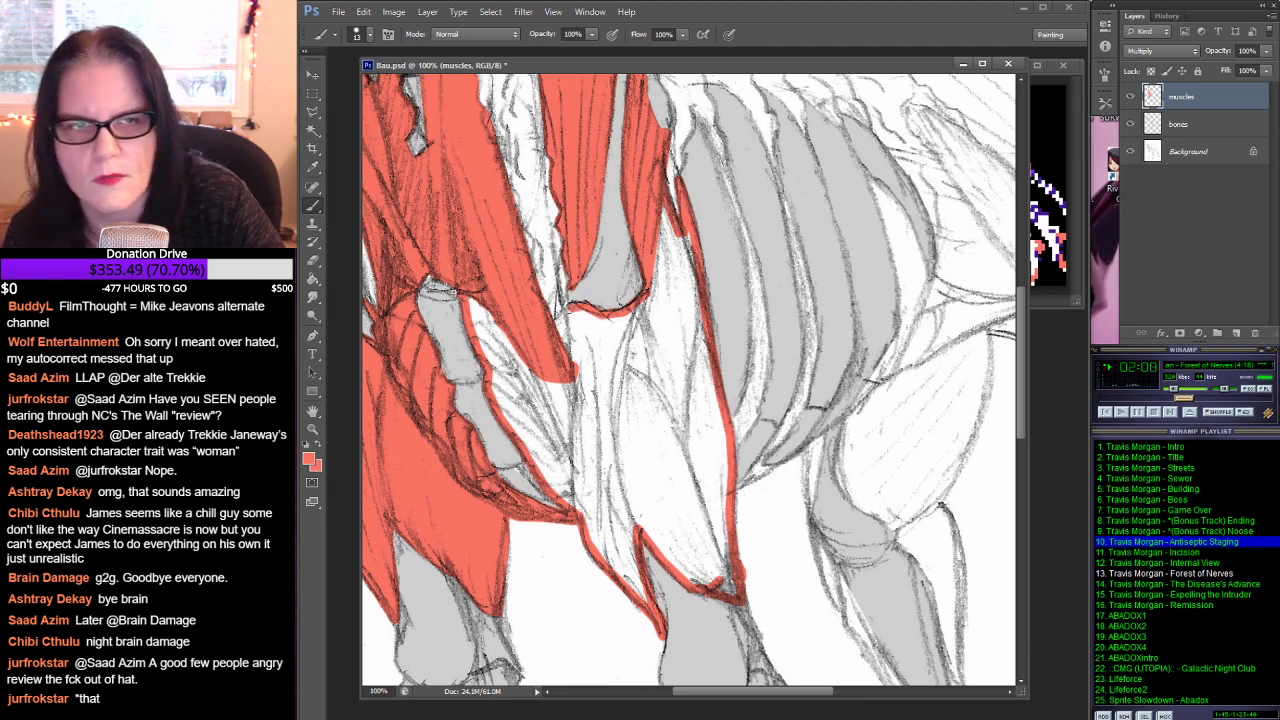
{"action": "left_click_drag", "start_coordinate": [680, 202], "coordinate": [757, 364]}
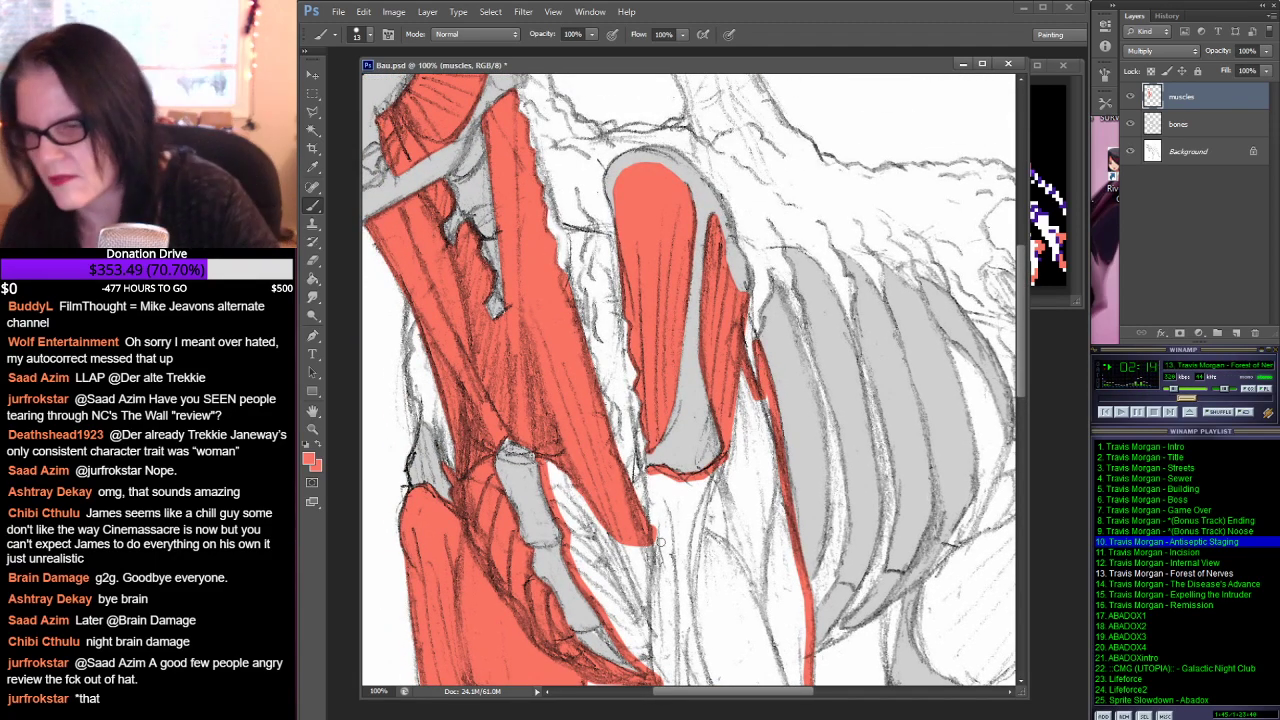
{"action": "left_click_drag", "start_coordinate": [654, 474], "coordinate": [647, 524]}
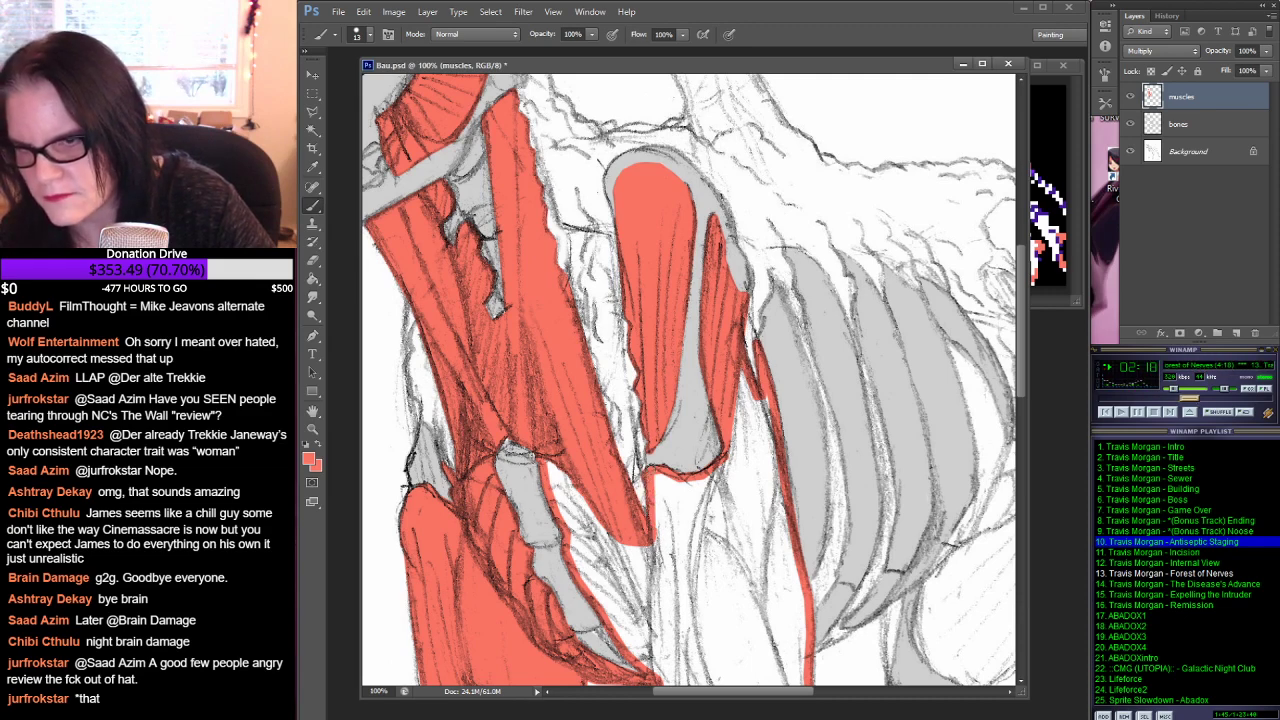
Step: Fill the outlined second foreleg muscle and the area behind the breastbone segments with red
{"action": "left_click_drag", "start_coordinate": [804, 443], "coordinate": [777, 241]}
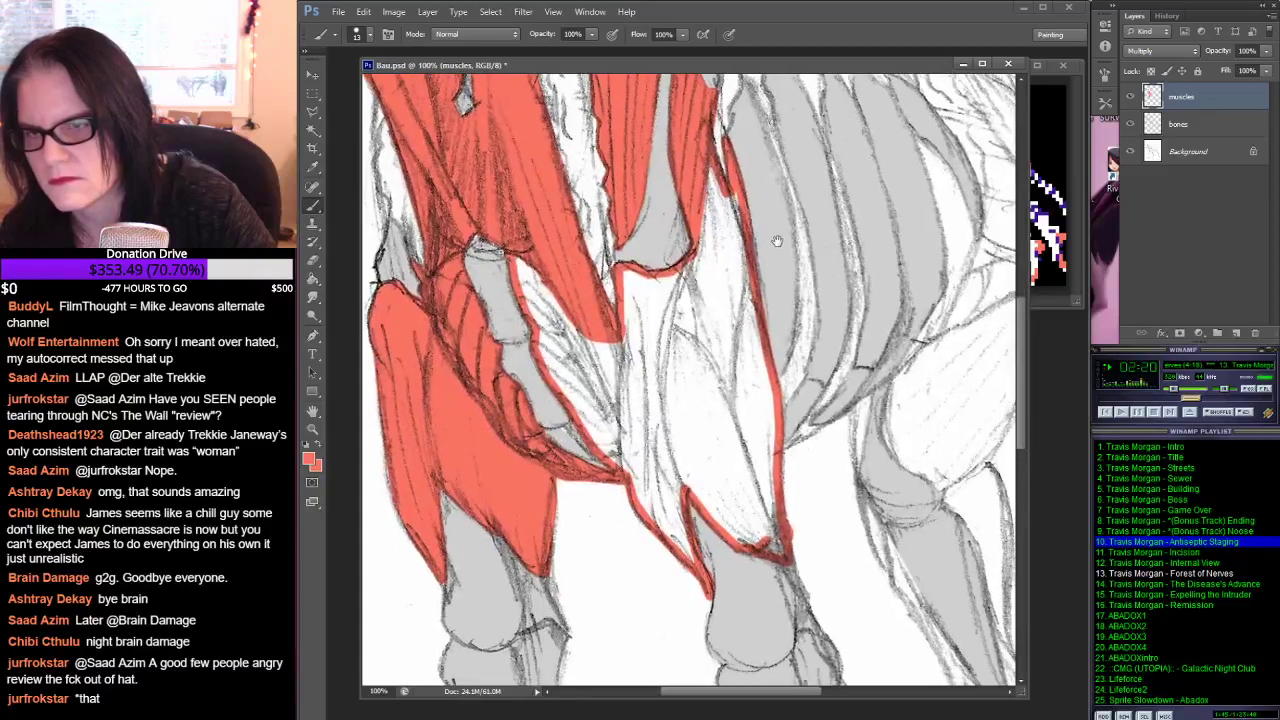
{"action": "key", "text": "g"}
{"action": "left_click", "coordinate": [587, 373]}
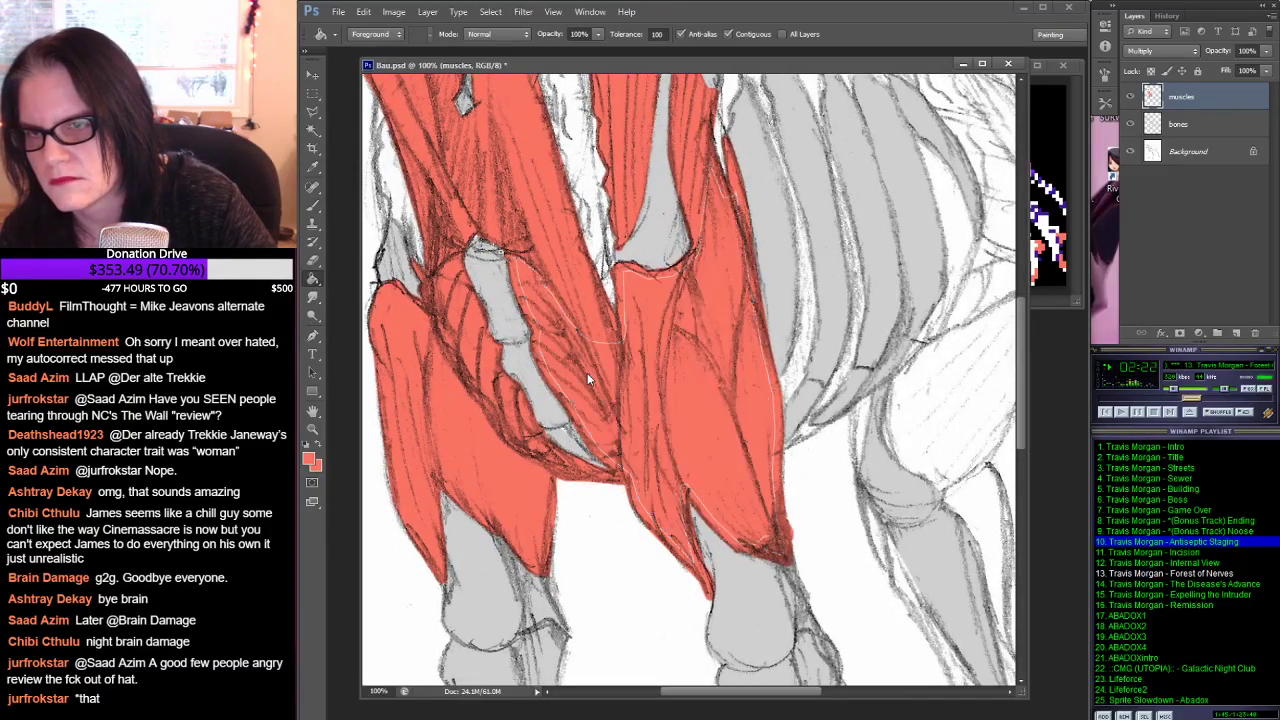
Step: Set the muscles layer's blend mode to Normal and brush red over the pale seams in the foreleg and chest muscles
{"action": "left_click", "coordinate": [1194, 51]}
{"action": "left_click", "coordinate": [1150, 46]}
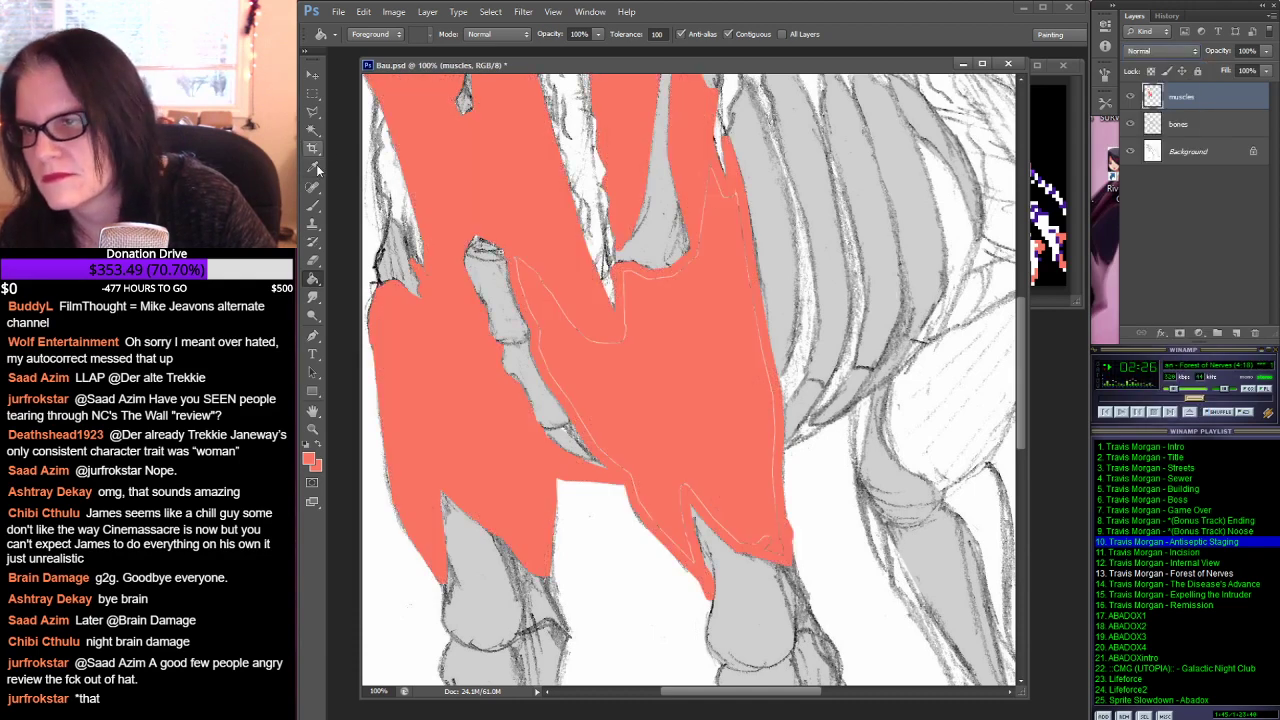
{"action": "left_click", "coordinate": [313, 205]}
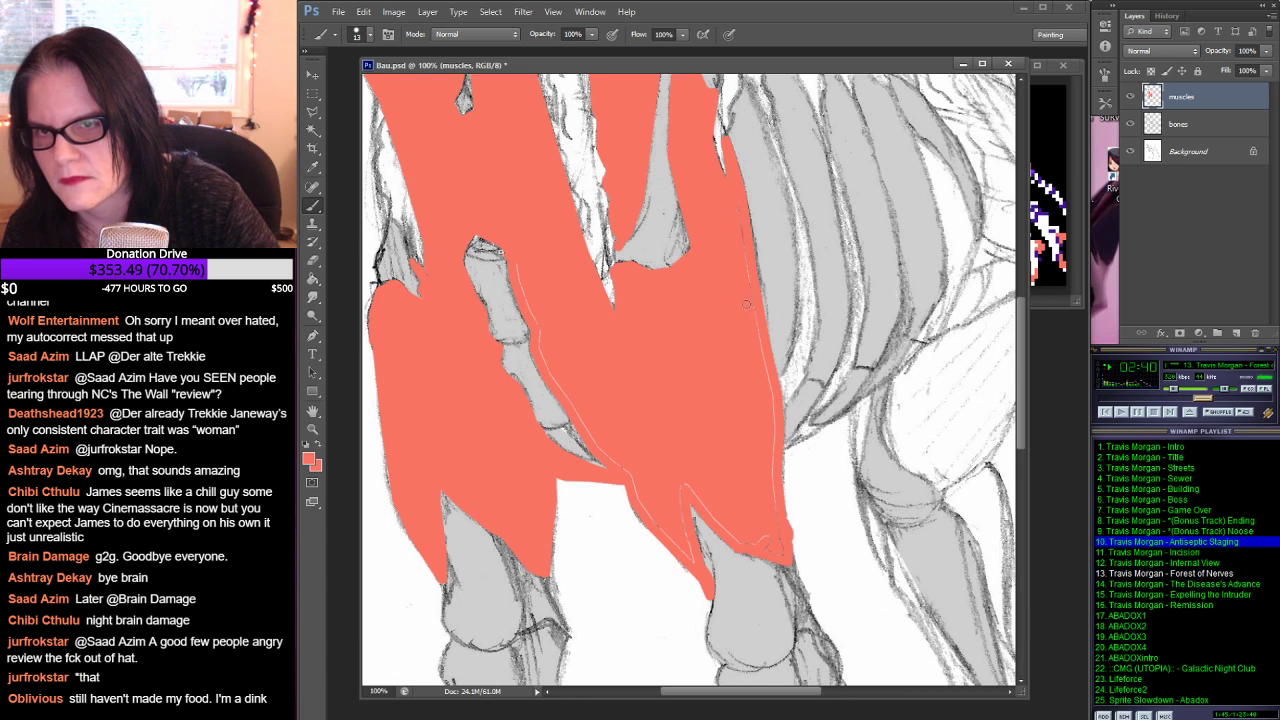
{"action": "left_click_drag", "start_coordinate": [760, 330], "coordinate": [773, 399]}
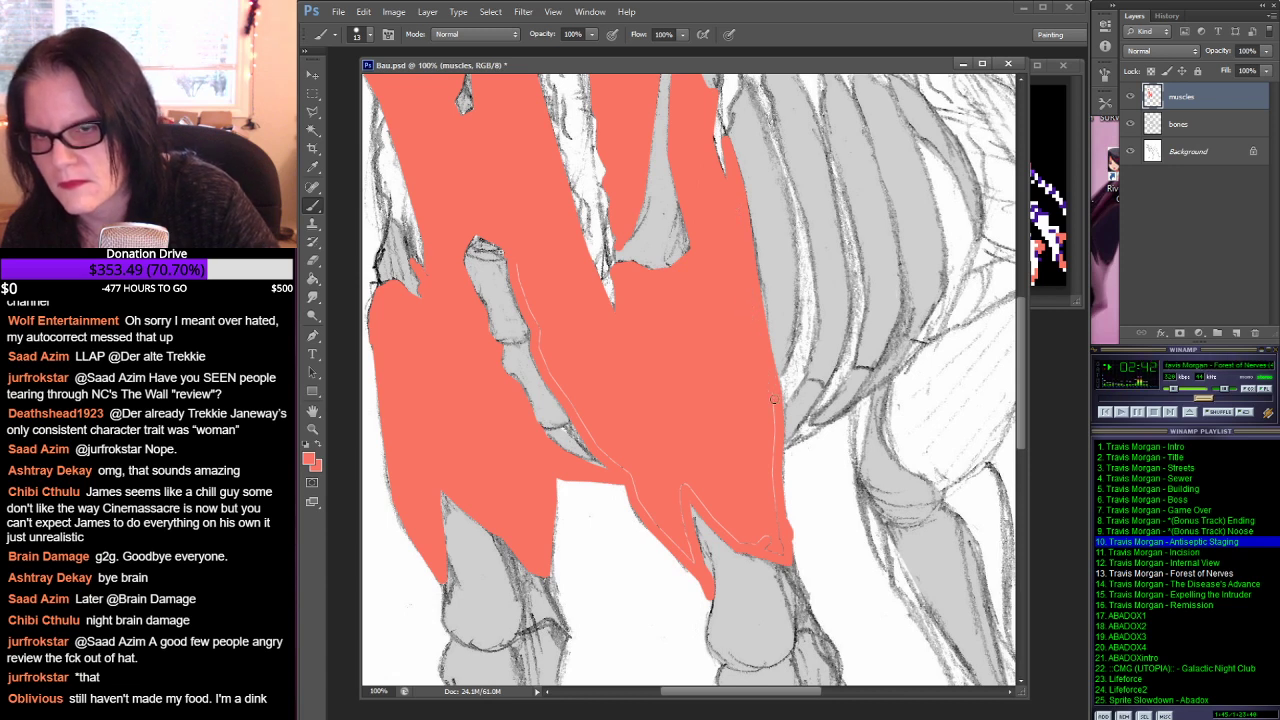
{"action": "left_click_drag", "start_coordinate": [772, 454], "coordinate": [773, 472]}
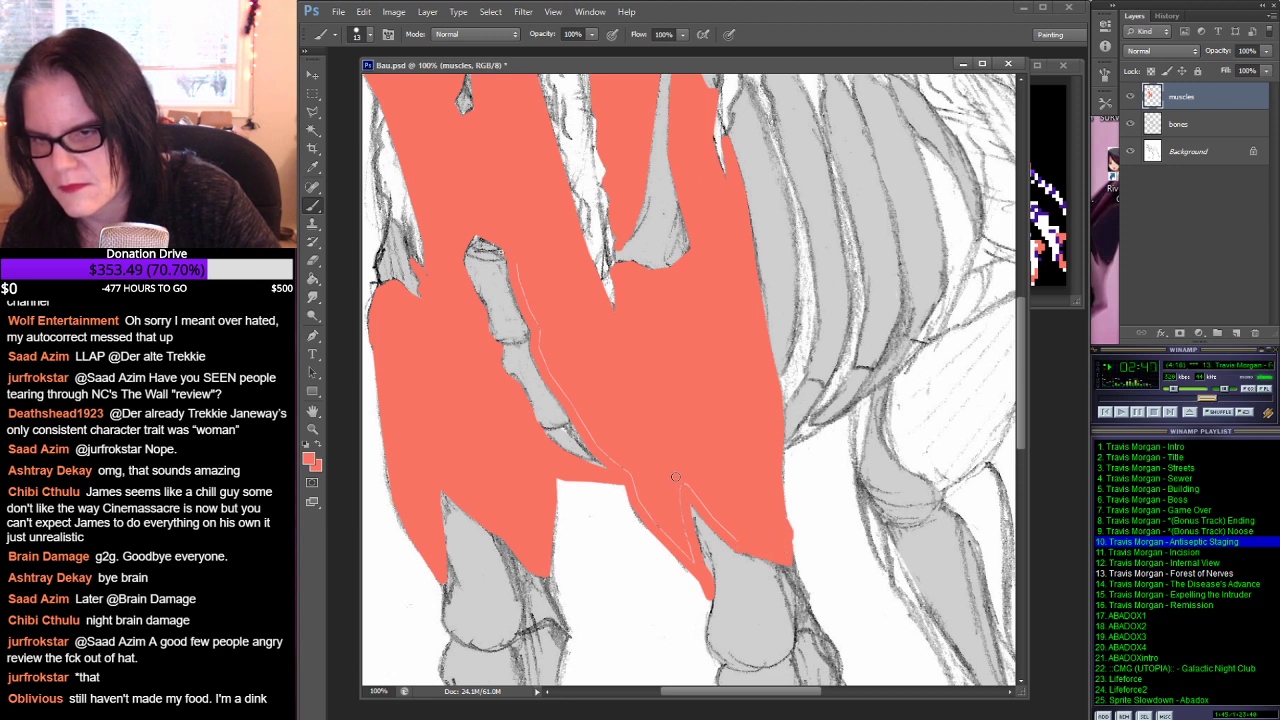
{"action": "left_click_drag", "start_coordinate": [676, 478], "coordinate": [687, 487]}
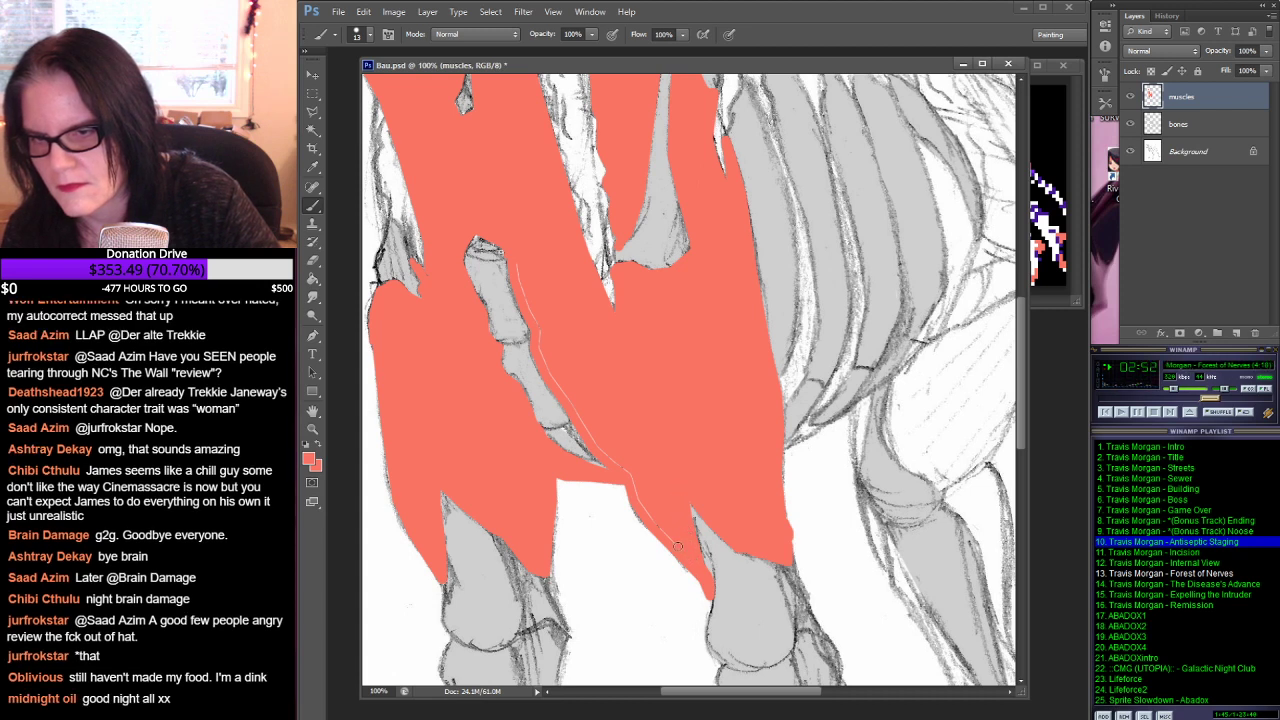
{"action": "left_click_drag", "start_coordinate": [640, 500], "coordinate": [594, 438]}
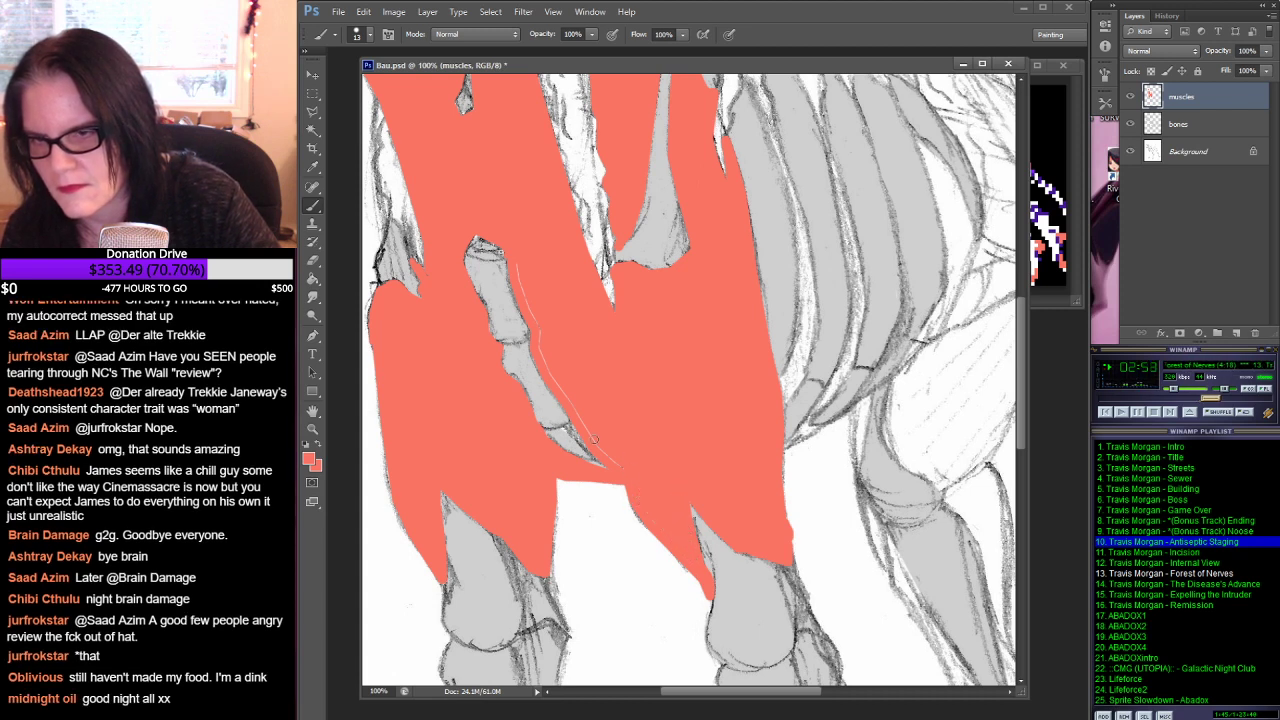
{"action": "key", "text": "ctrl+z"}
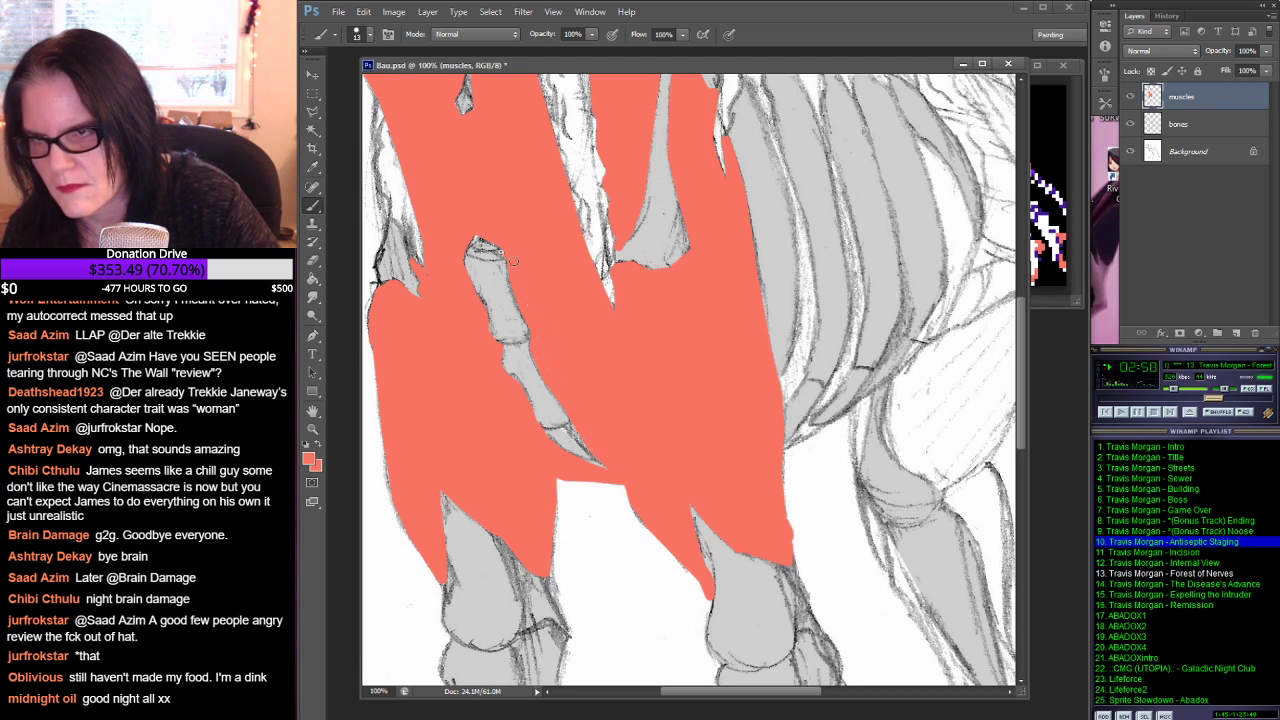
Step: Start a short red strip at the upper end of the first rib gap and set the muscles layer's blend mode to Multiply
{"action": "left_click_drag", "start_coordinate": [823, 185], "coordinate": [708, 340]}
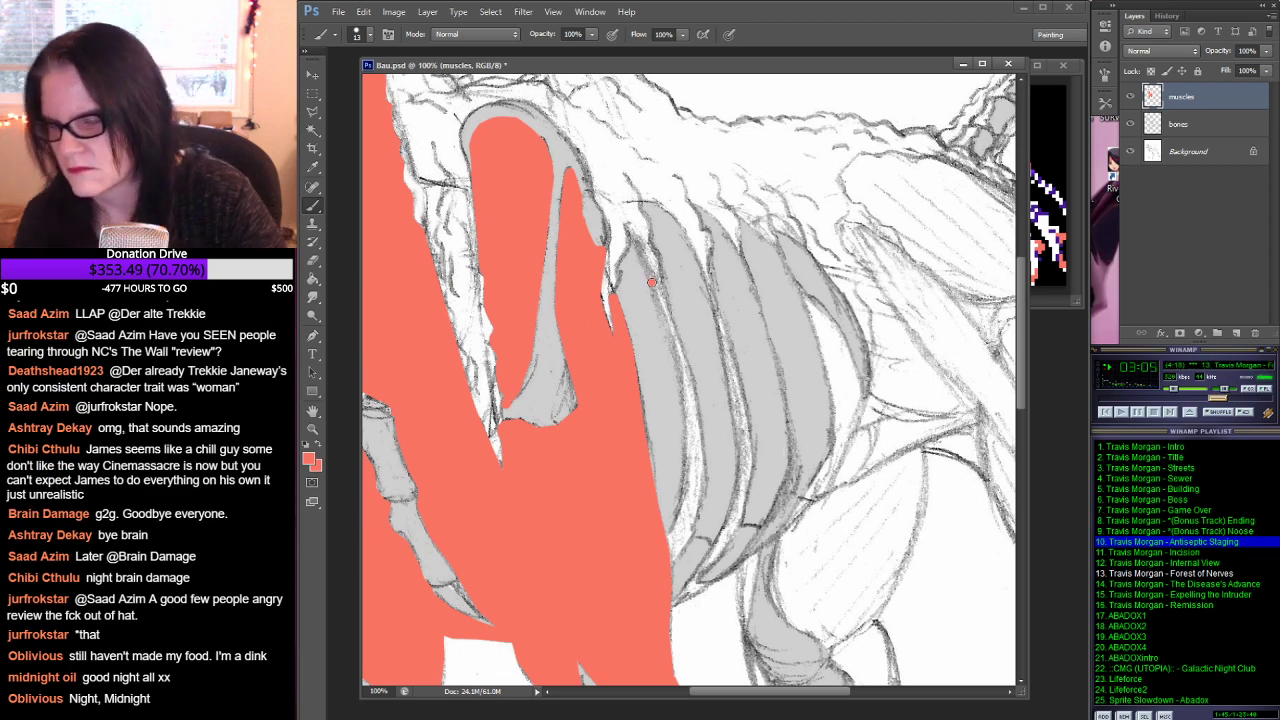
{"action": "left_click_drag", "start_coordinate": [651, 283], "coordinate": [666, 306]}
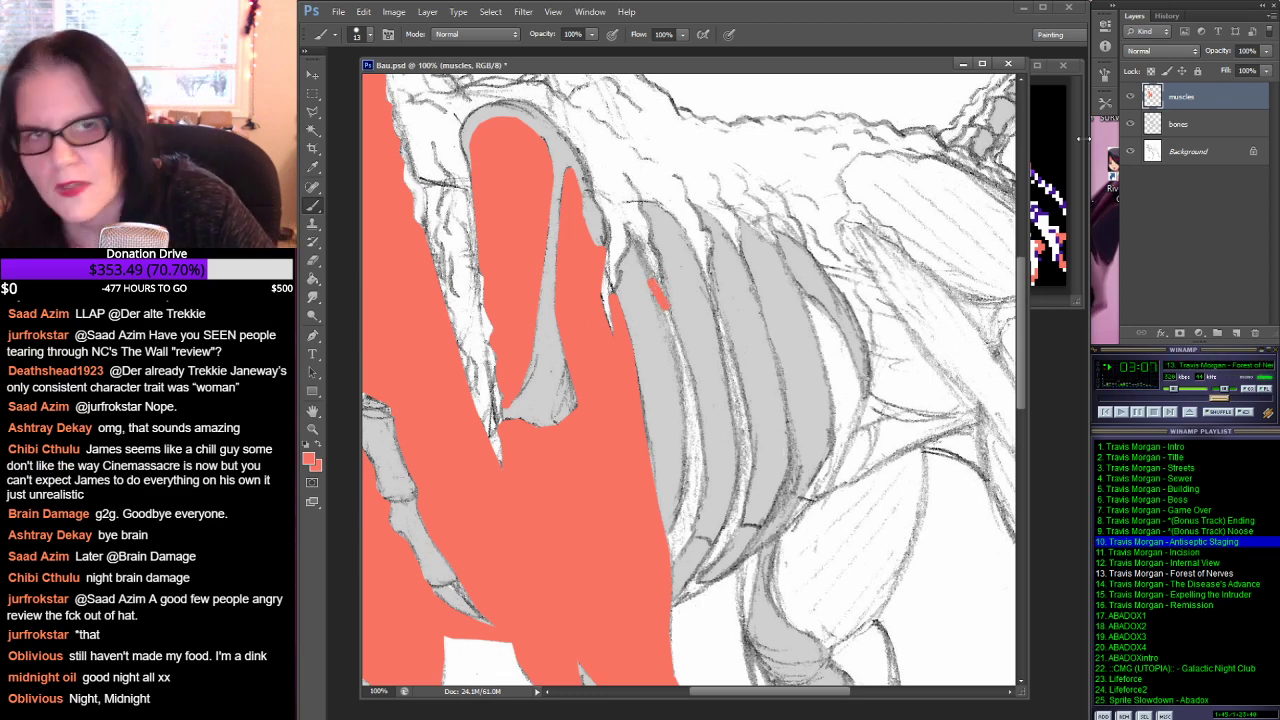
{"action": "left_click", "coordinate": [1194, 52]}
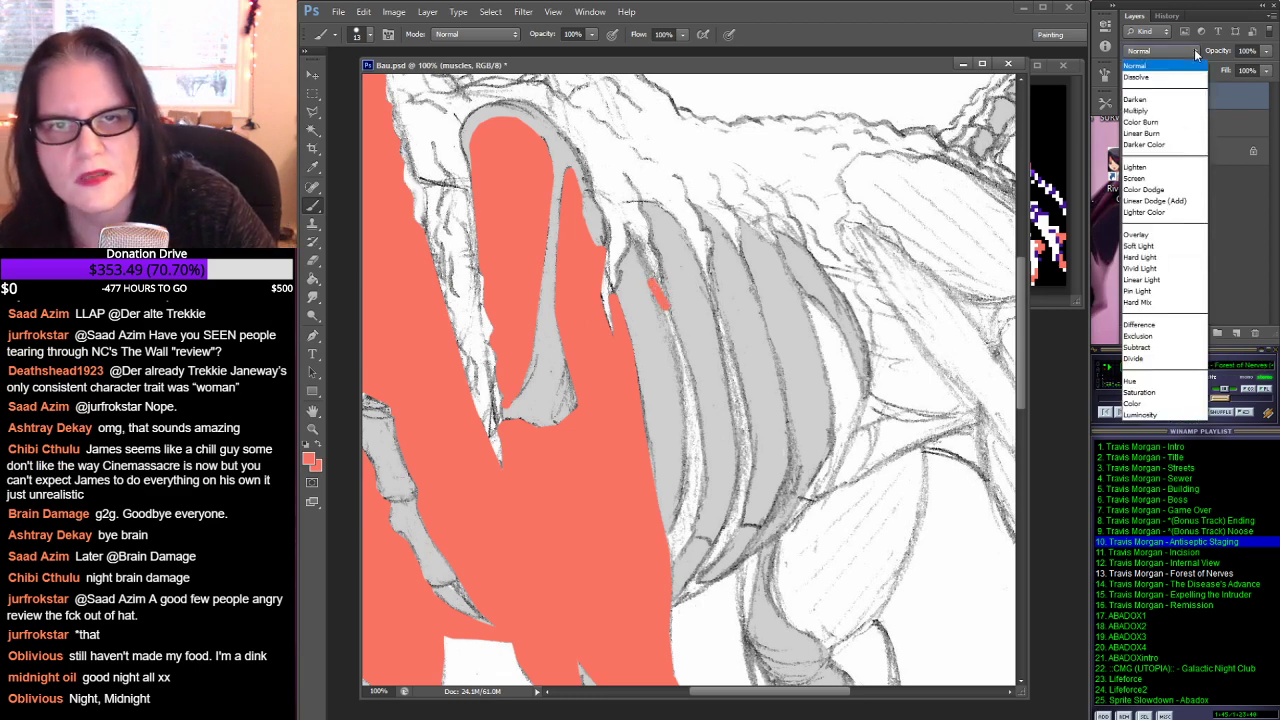
{"action": "left_click", "coordinate": [1173, 112]}
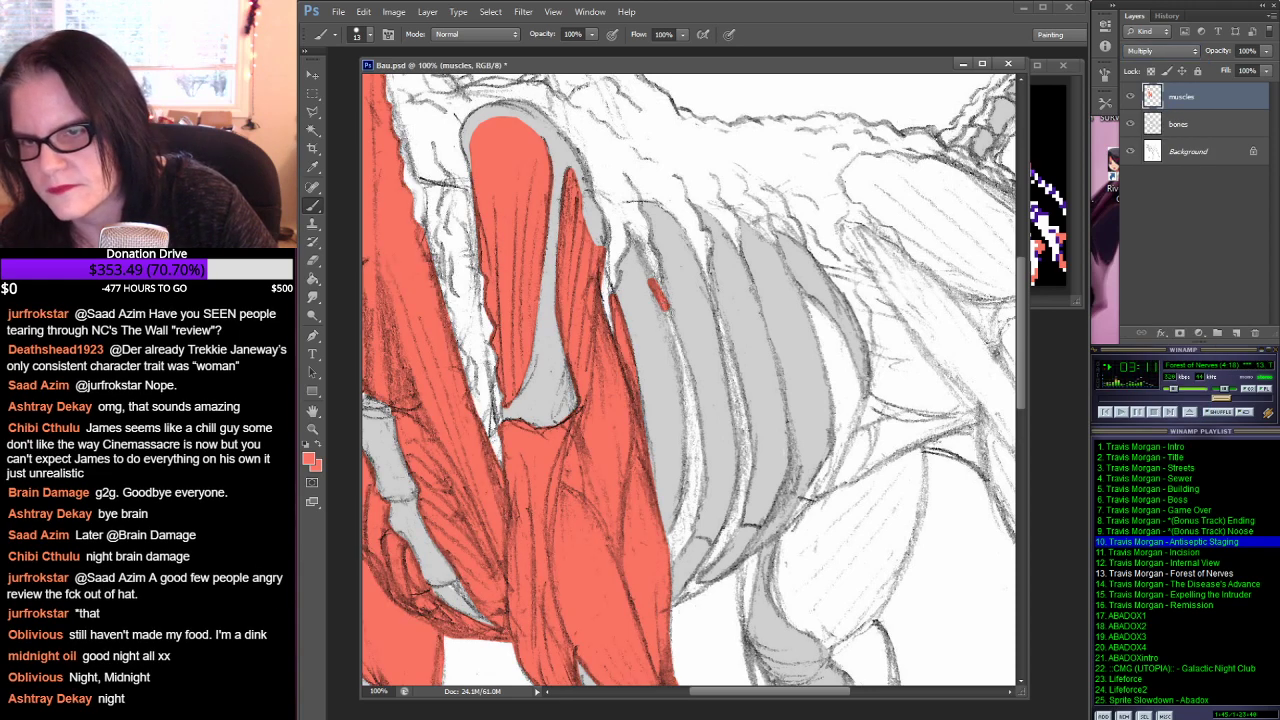
Step: Paint the first rib gap red down to its lower end and erase the overspill along the strip's upper part
{"action": "left_click_drag", "start_coordinate": [670, 312], "coordinate": [692, 390]}
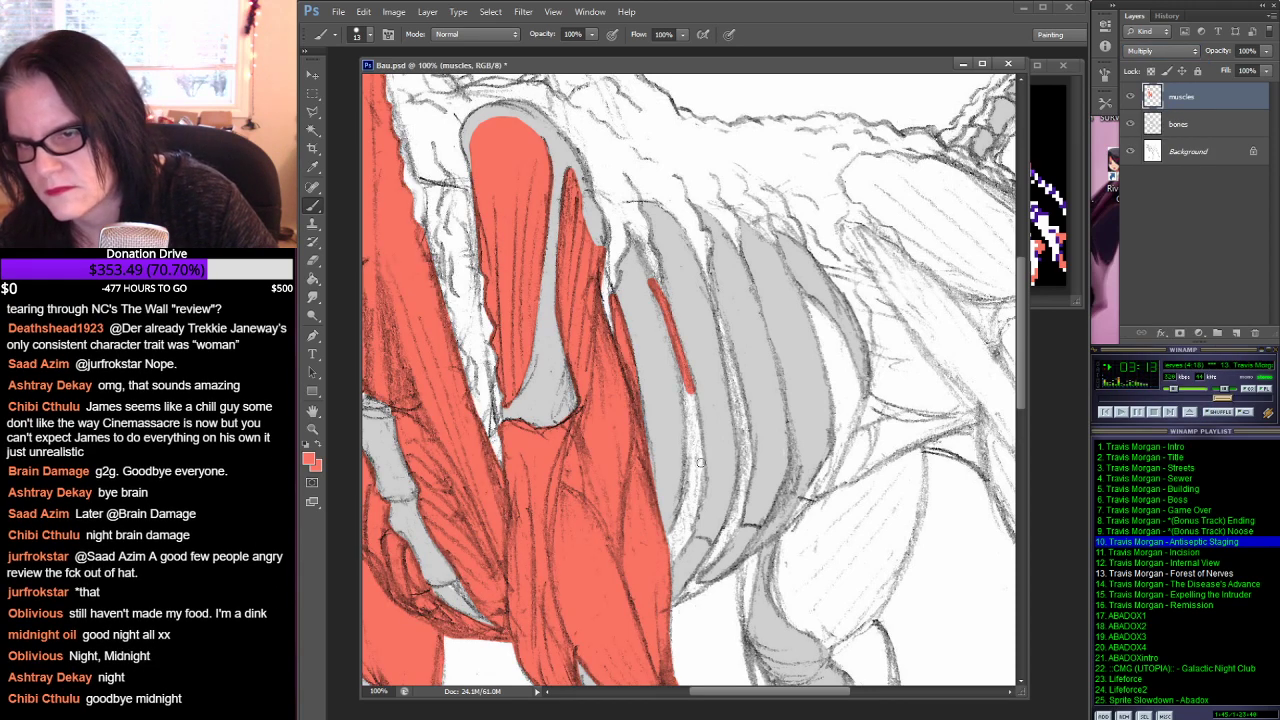
{"action": "mouse_move", "coordinate": [700, 462]}
{"action": "left_mouse_down"}
{"action": "mouse_move", "coordinate": [696, 530]}
{"action": "mouse_move", "coordinate": [671, 567]}
{"action": "mouse_move", "coordinate": [693, 485]}
{"action": "mouse_move", "coordinate": [687, 388]}
{"action": "left_mouse_up"}
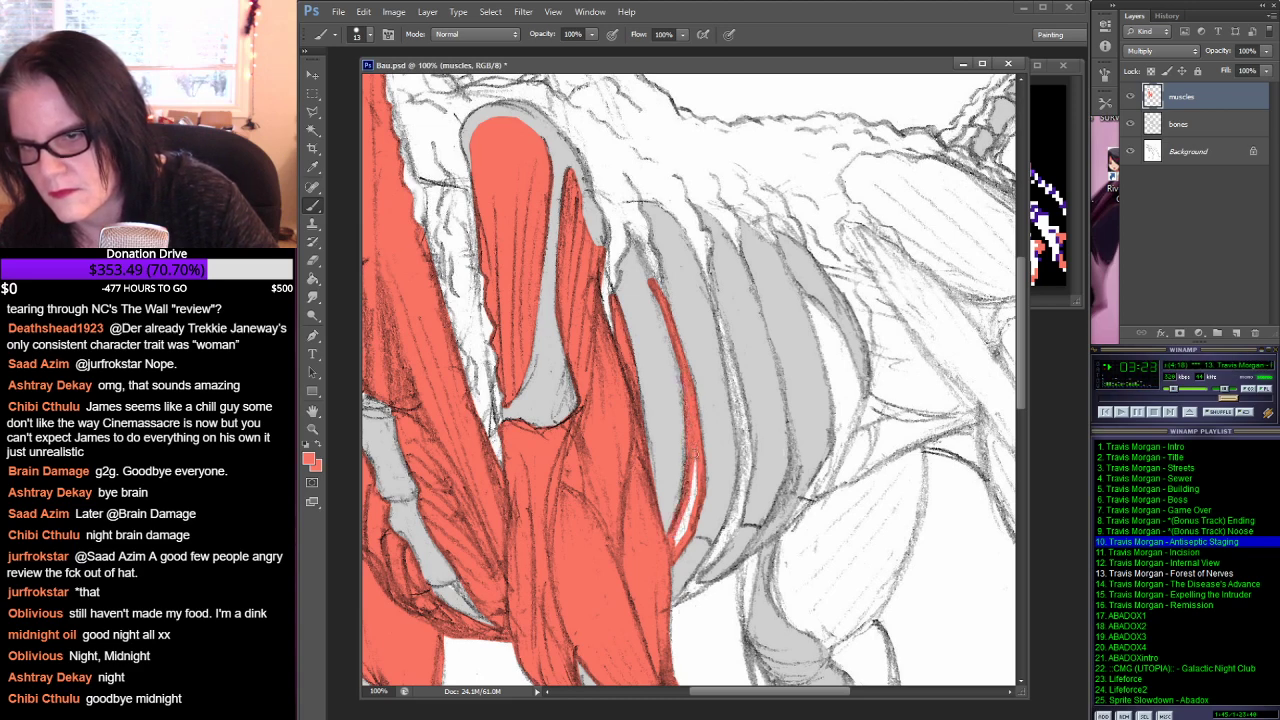
{"action": "mouse_move", "coordinate": [694, 455]}
{"action": "left_mouse_down"}
{"action": "mouse_move", "coordinate": [678, 539]}
{"action": "mouse_move", "coordinate": [696, 476]}
{"action": "left_mouse_up"}
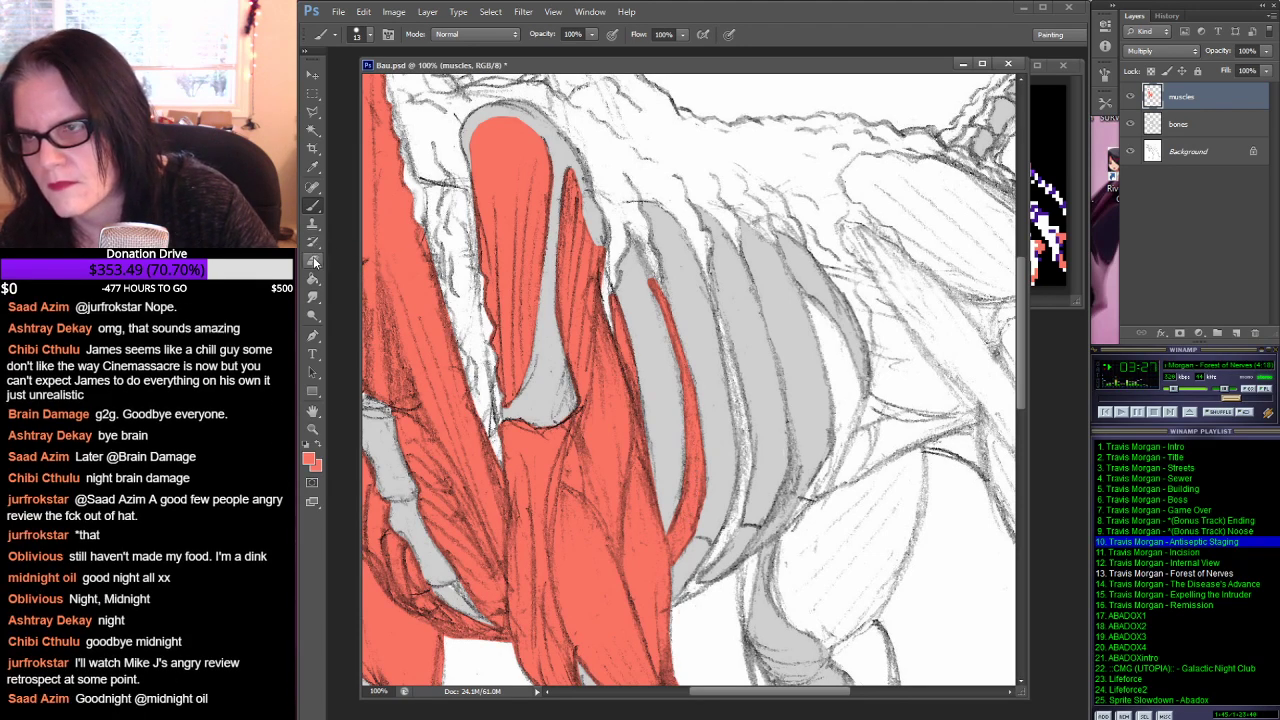
{"action": "left_click", "coordinate": [315, 261]}
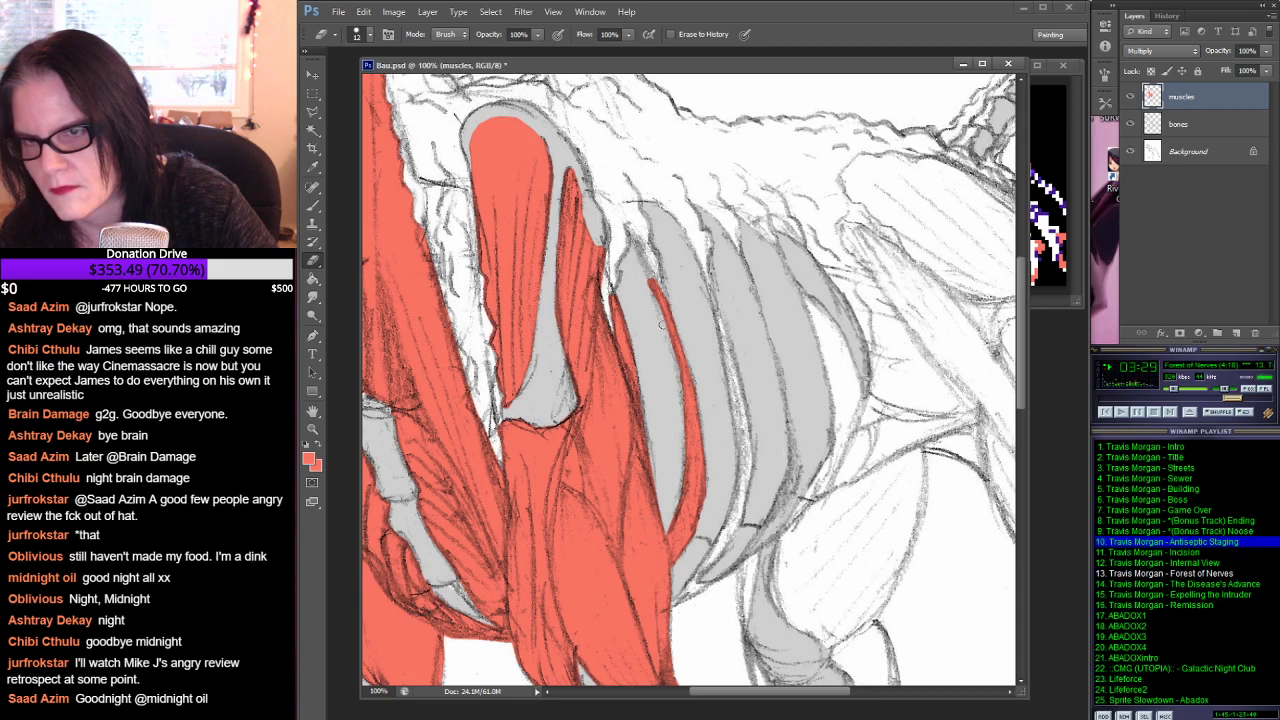
{"action": "left_click_drag", "start_coordinate": [660, 323], "coordinate": [658, 326]}
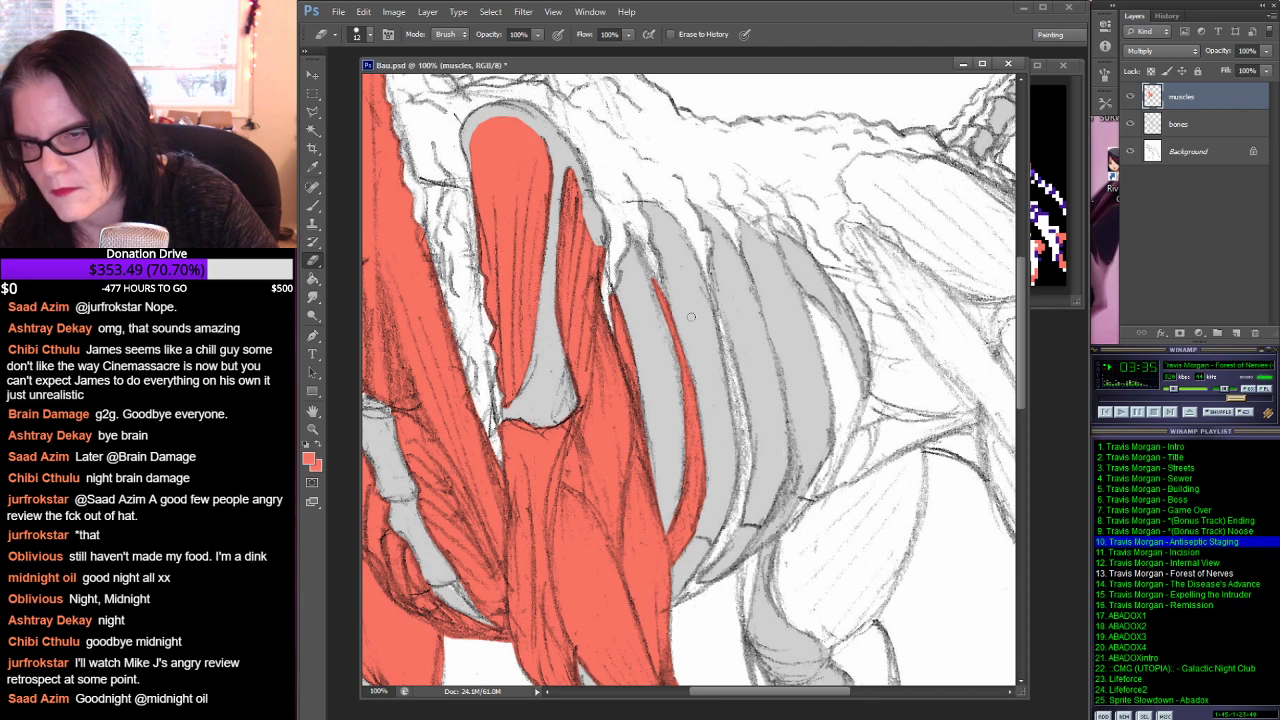
Step: Trace the second rib gap in red down to the tip beneath the ribs and erase the excess along its underside
{"action": "key", "text": "b"}
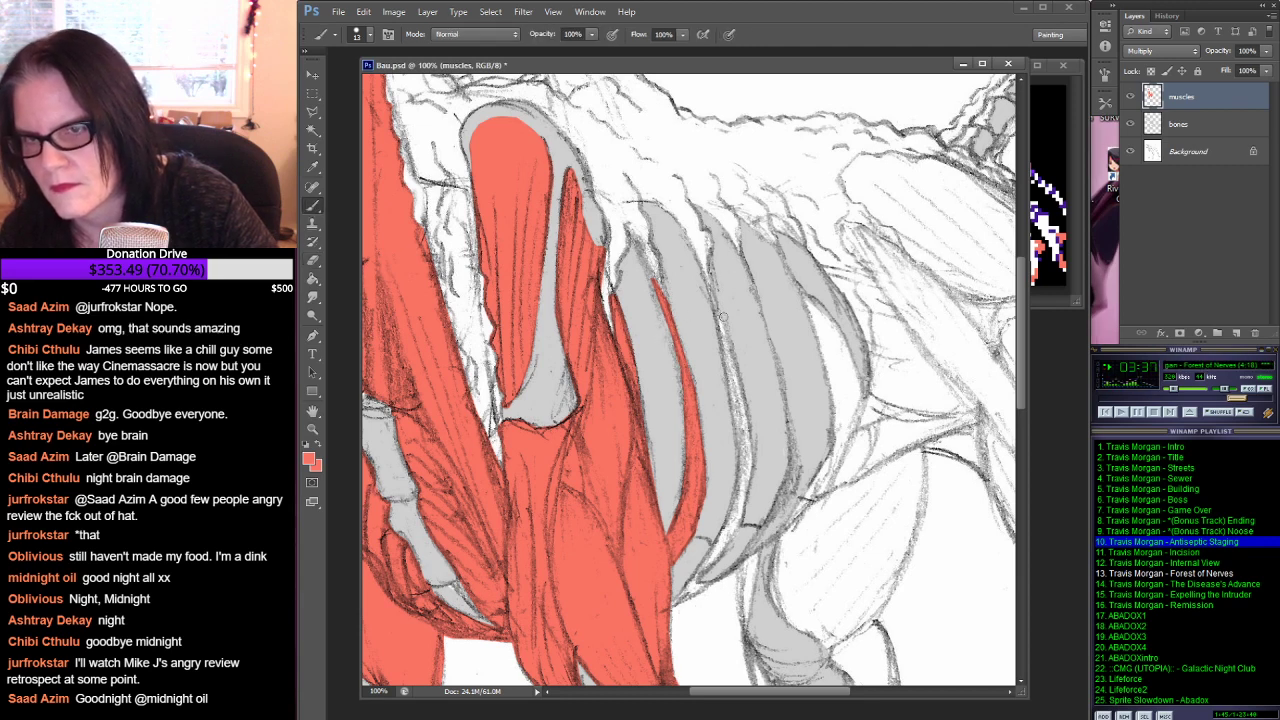
{"action": "left_click", "coordinate": [717, 313]}
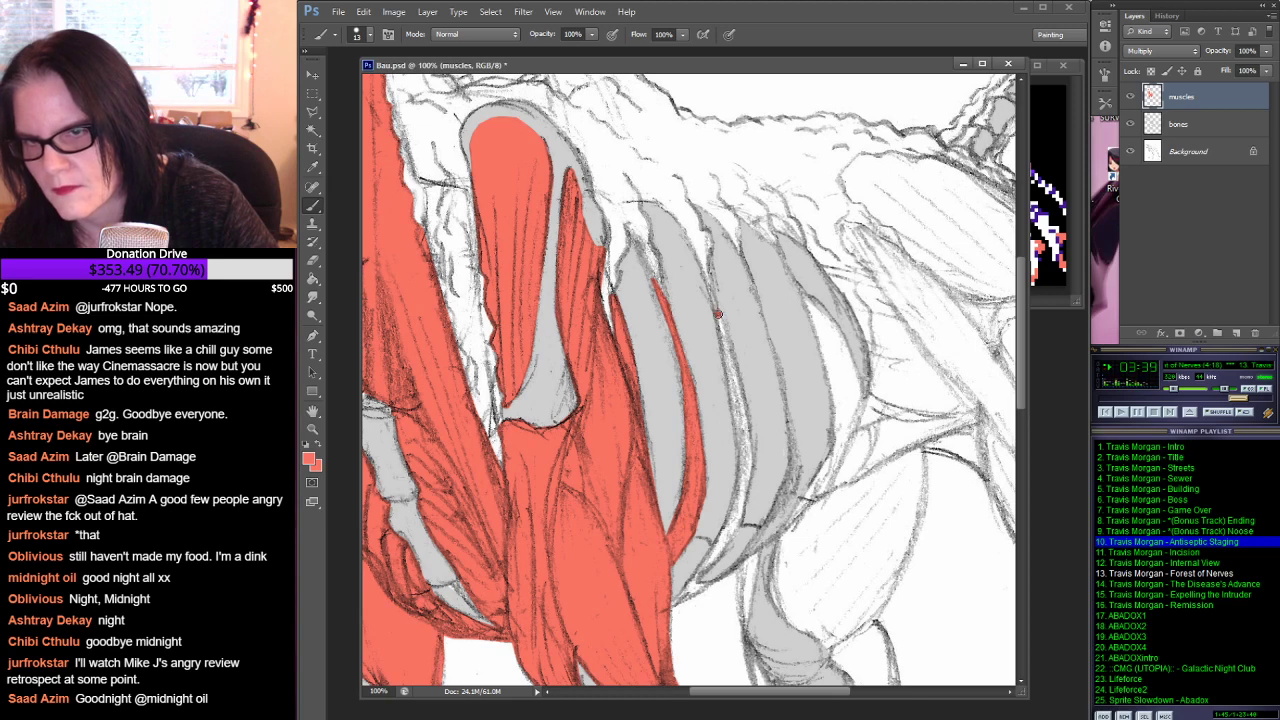
{"action": "left_click", "coordinate": [746, 443], "text": "shift"}
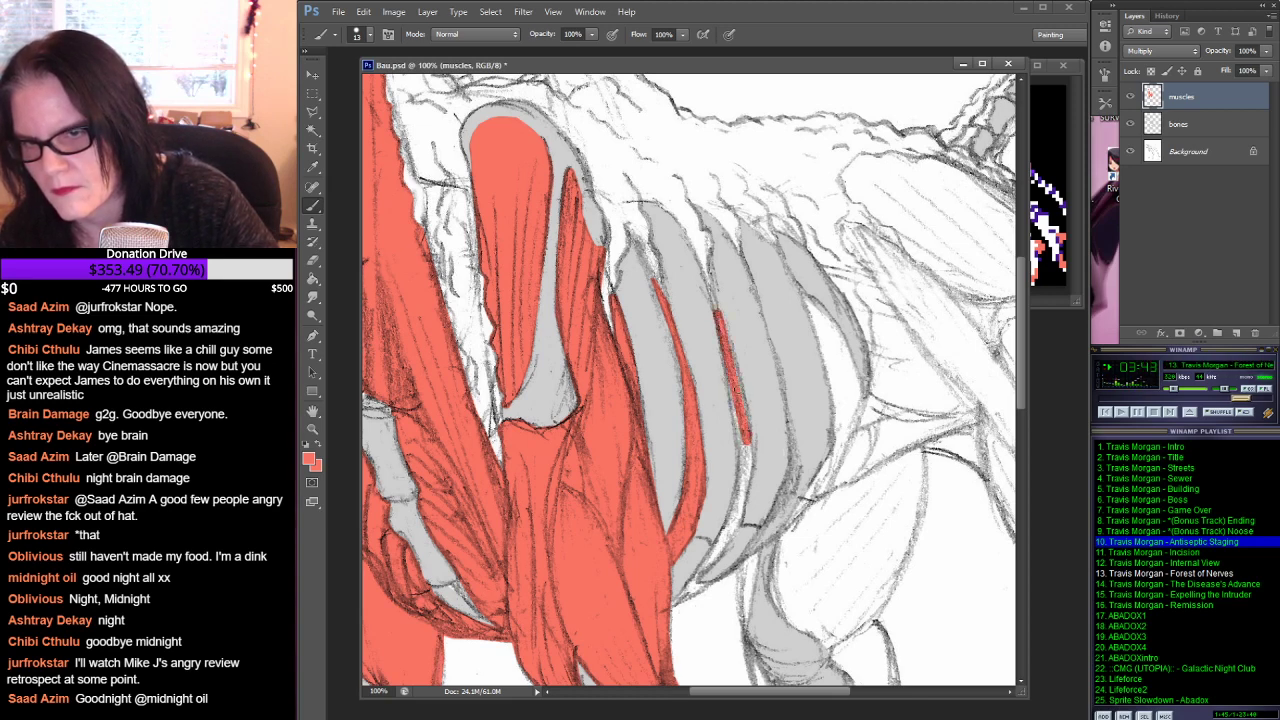
{"action": "left_click_drag", "start_coordinate": [745, 430], "coordinate": [737, 379]}
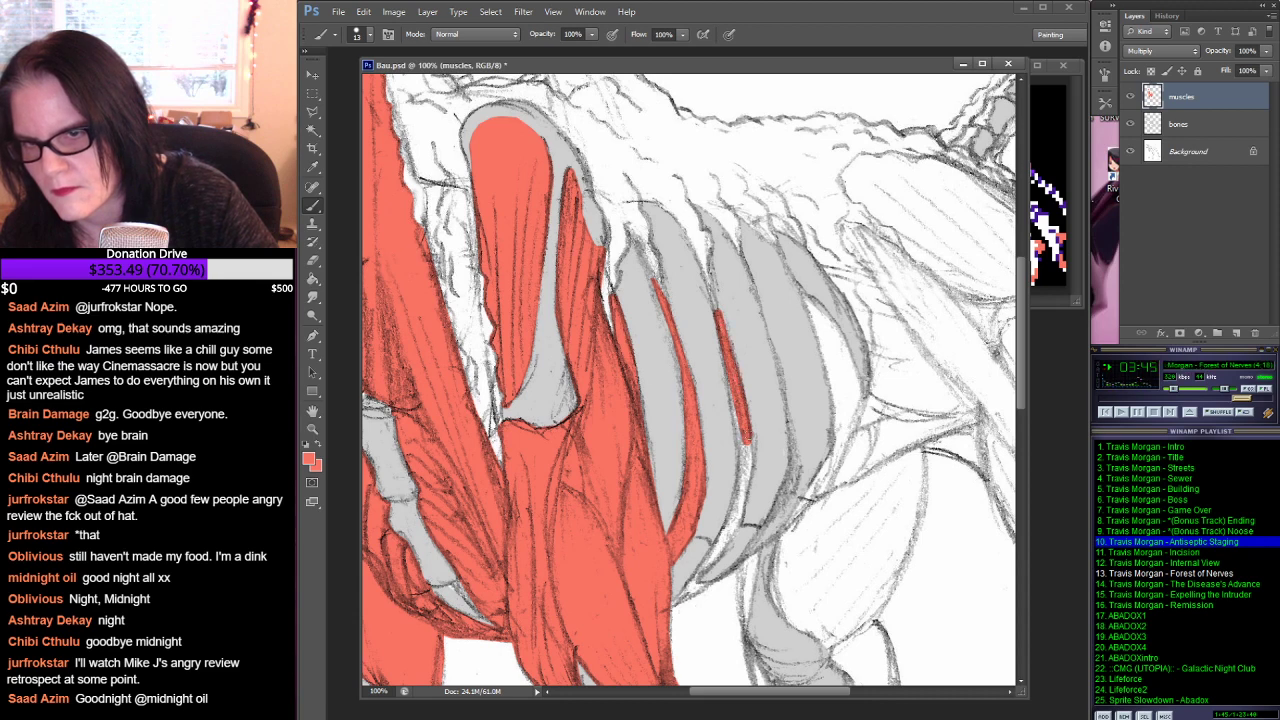
{"action": "left_click_drag", "start_coordinate": [749, 446], "coordinate": [748, 470]}
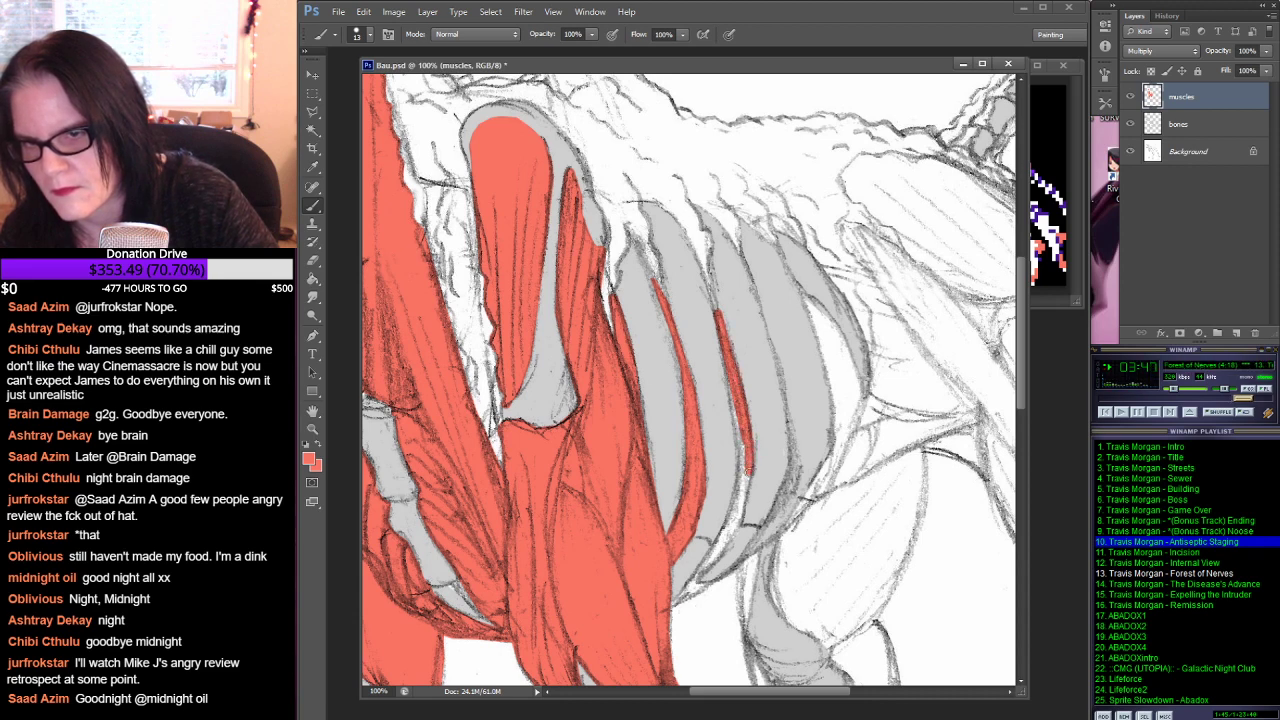
{"action": "mouse_move", "coordinate": [735, 523]}
{"action": "left_mouse_down"}
{"action": "mouse_move", "coordinate": [692, 582]}
{"action": "mouse_move", "coordinate": [704, 587]}
{"action": "mouse_move", "coordinate": [674, 604]}
{"action": "mouse_move", "coordinate": [690, 585]}
{"action": "left_mouse_up"}
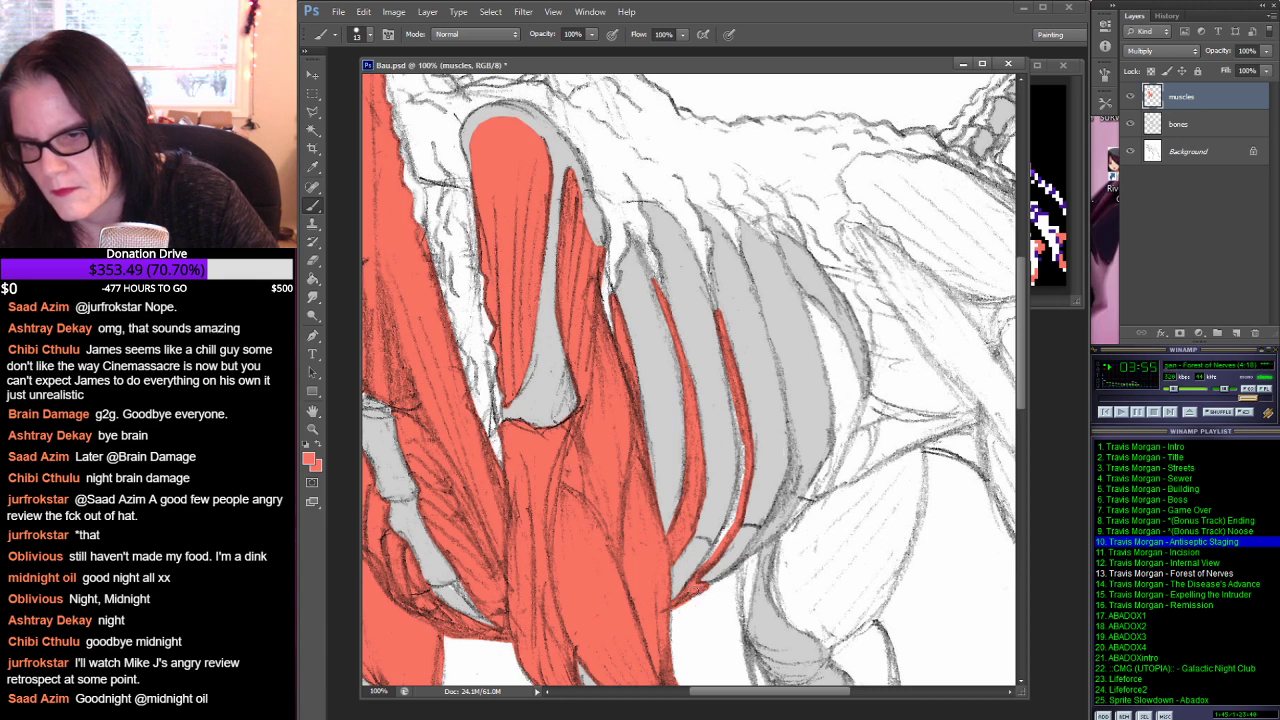
{"action": "left_click", "coordinate": [312, 260]}
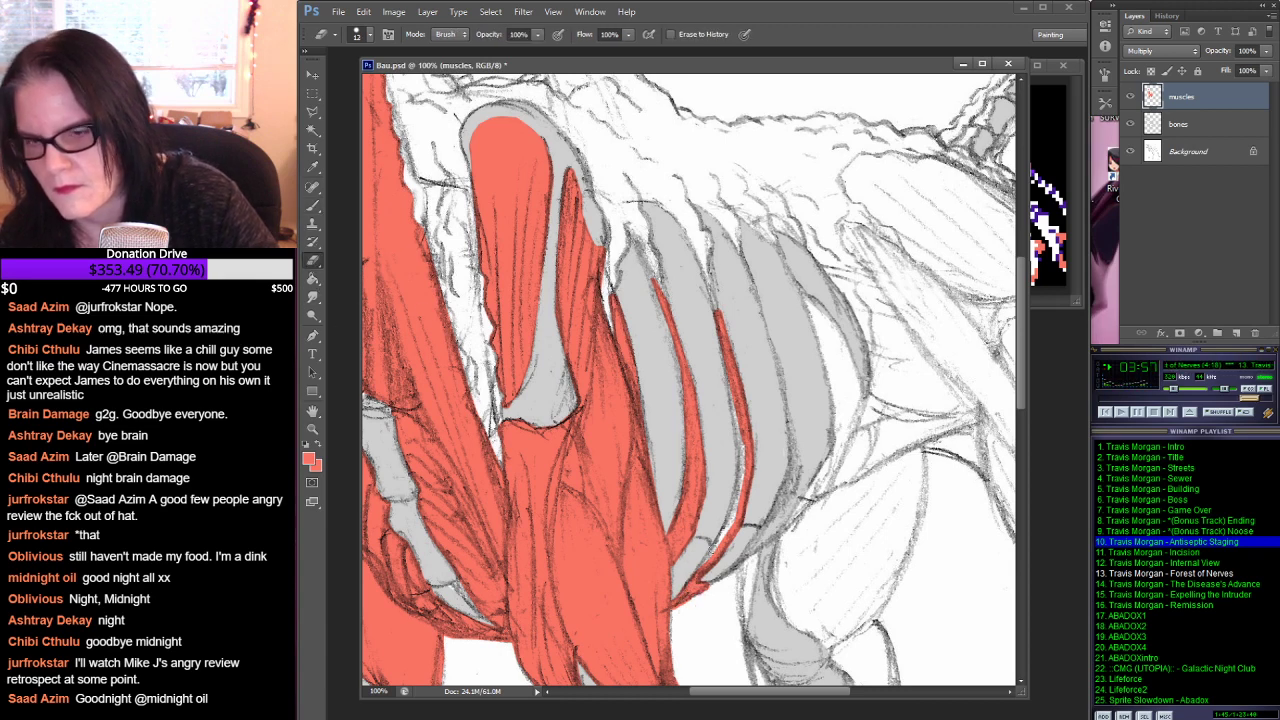
{"action": "left_click_drag", "start_coordinate": [678, 612], "coordinate": [705, 594]}
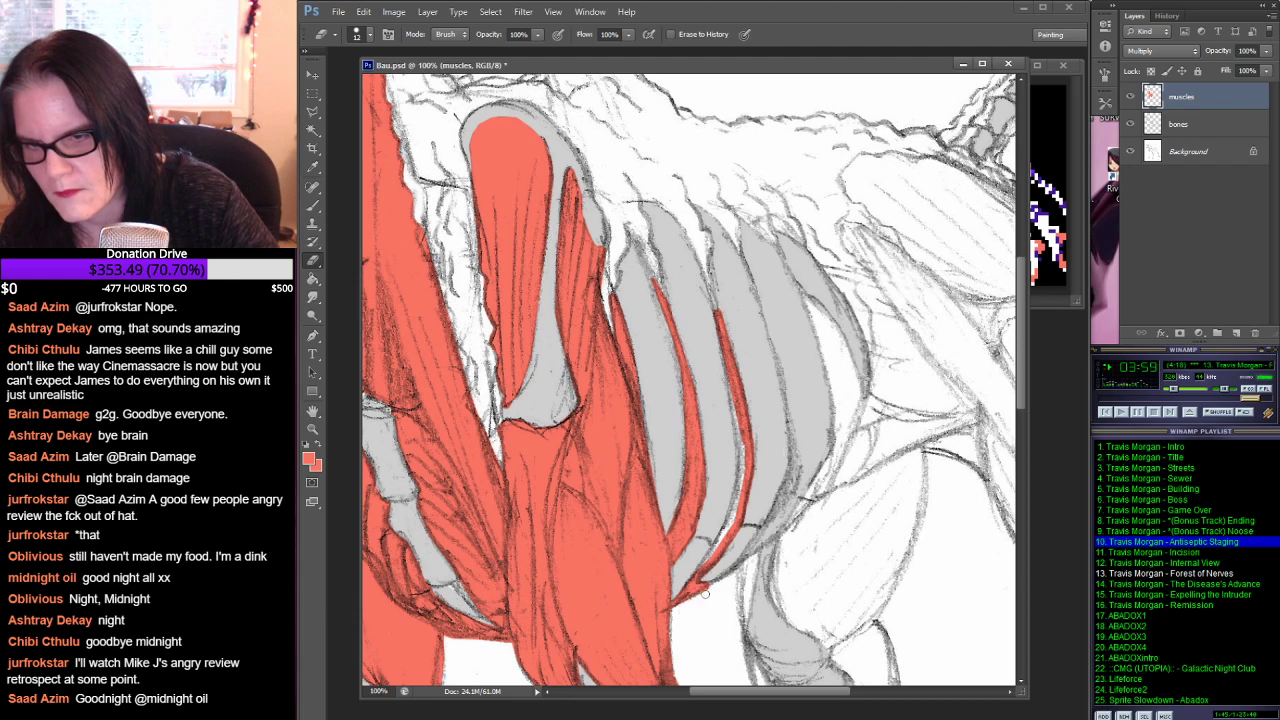
Step: Widen the red strip in the second rib gap along its front edge and trim its upper end with the Eraser
{"action": "left_click", "coordinate": [313, 205]}
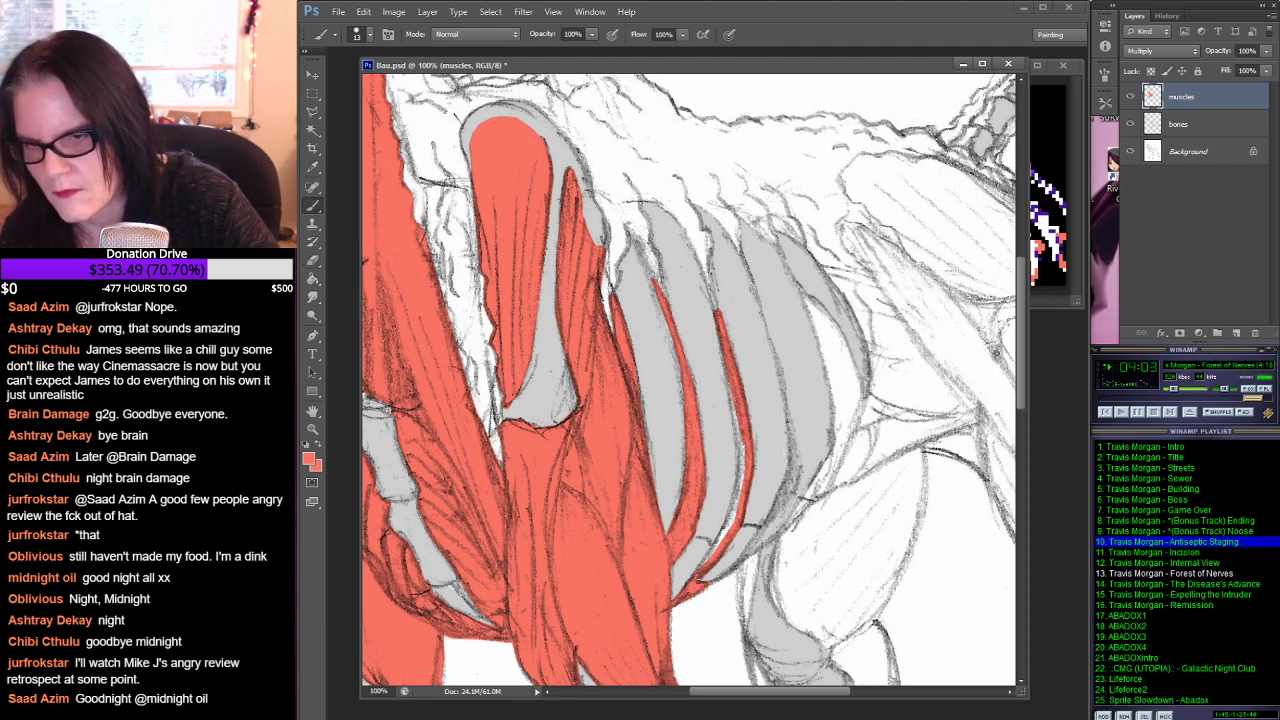
{"action": "left_click_drag", "start_coordinate": [733, 517], "coordinate": [732, 516]}
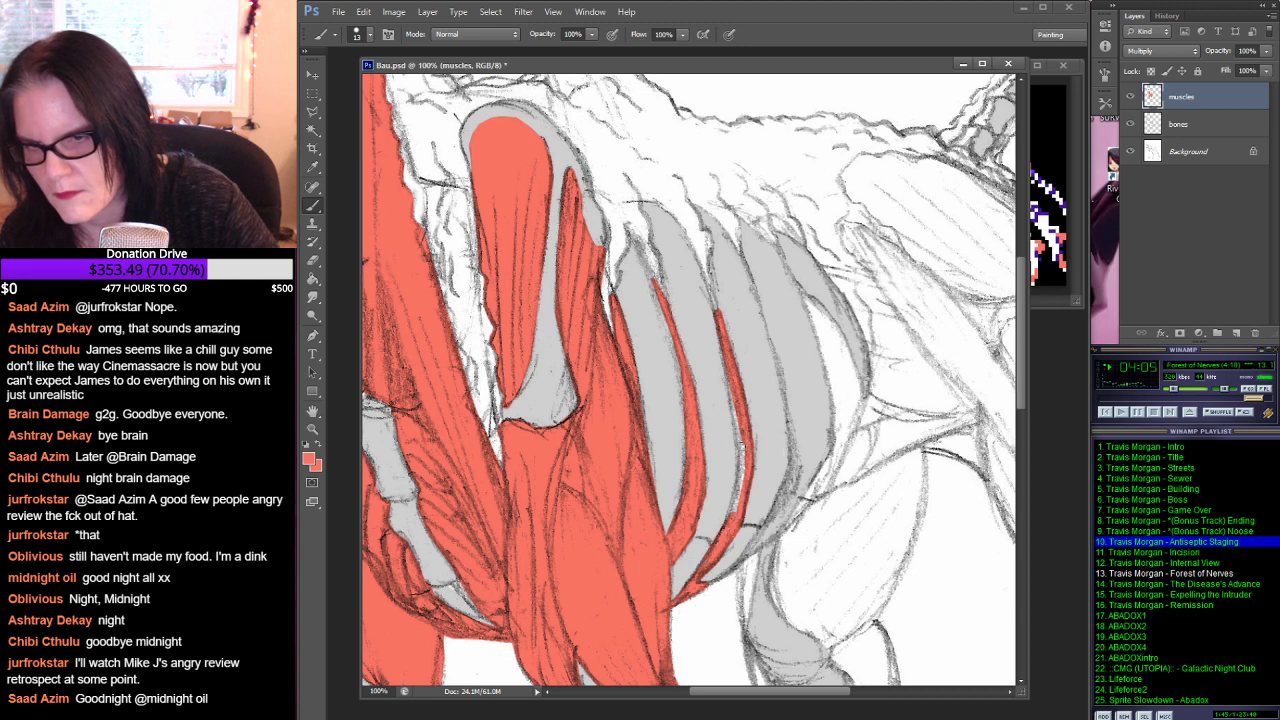
{"action": "left_click_drag", "start_coordinate": [742, 446], "coordinate": [731, 512]}
{"action": "left_click_drag", "start_coordinate": [729, 379], "coordinate": [741, 458]}
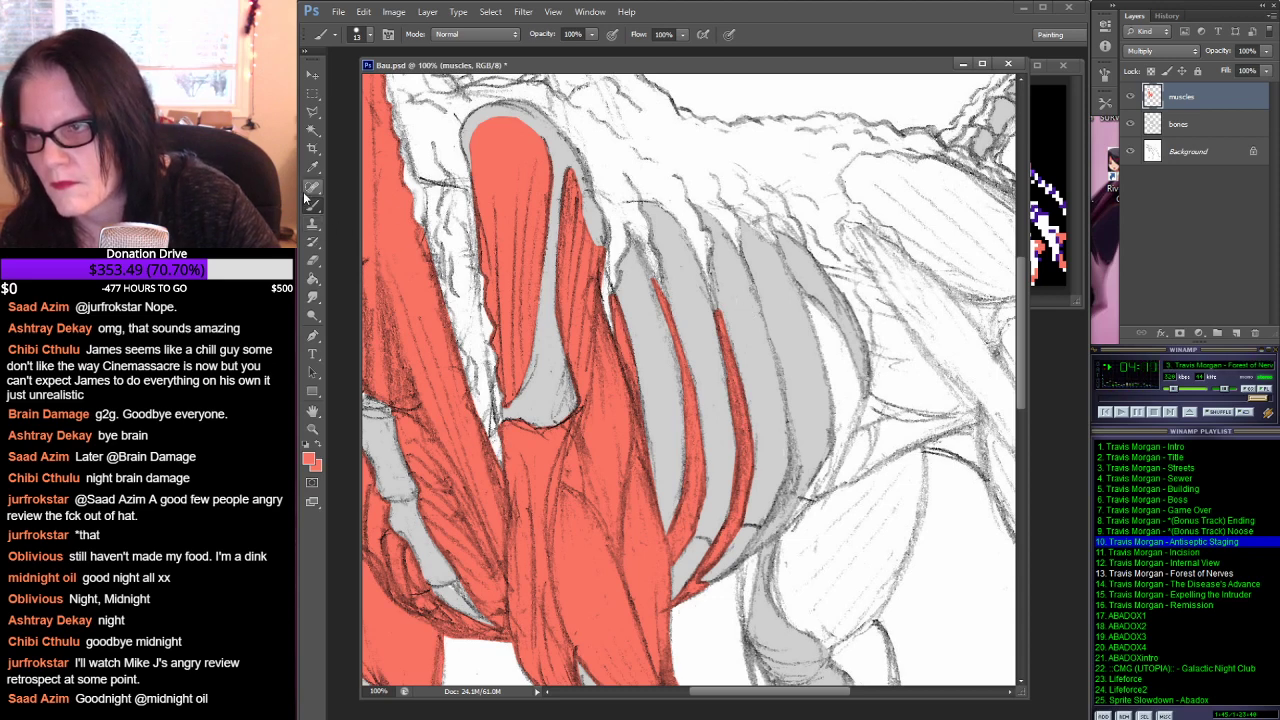
{"action": "left_click", "coordinate": [313, 261]}
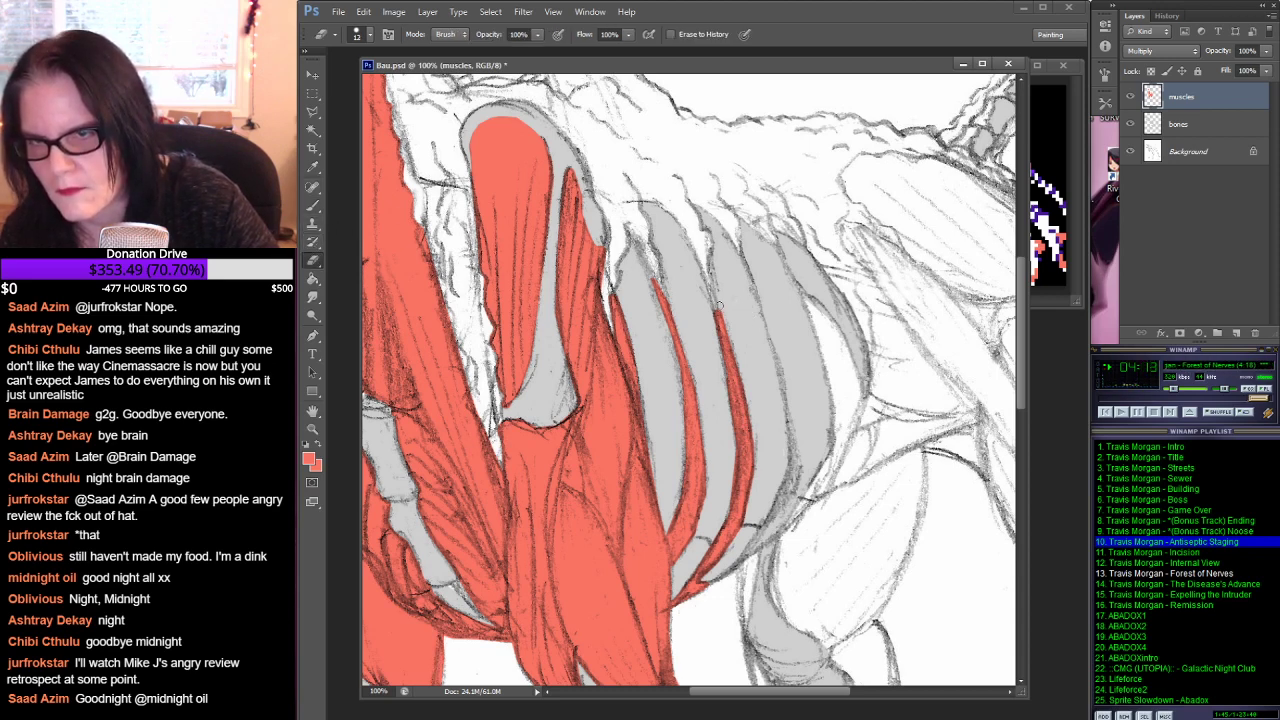
{"action": "left_click_drag", "start_coordinate": [725, 308], "coordinate": [733, 338]}
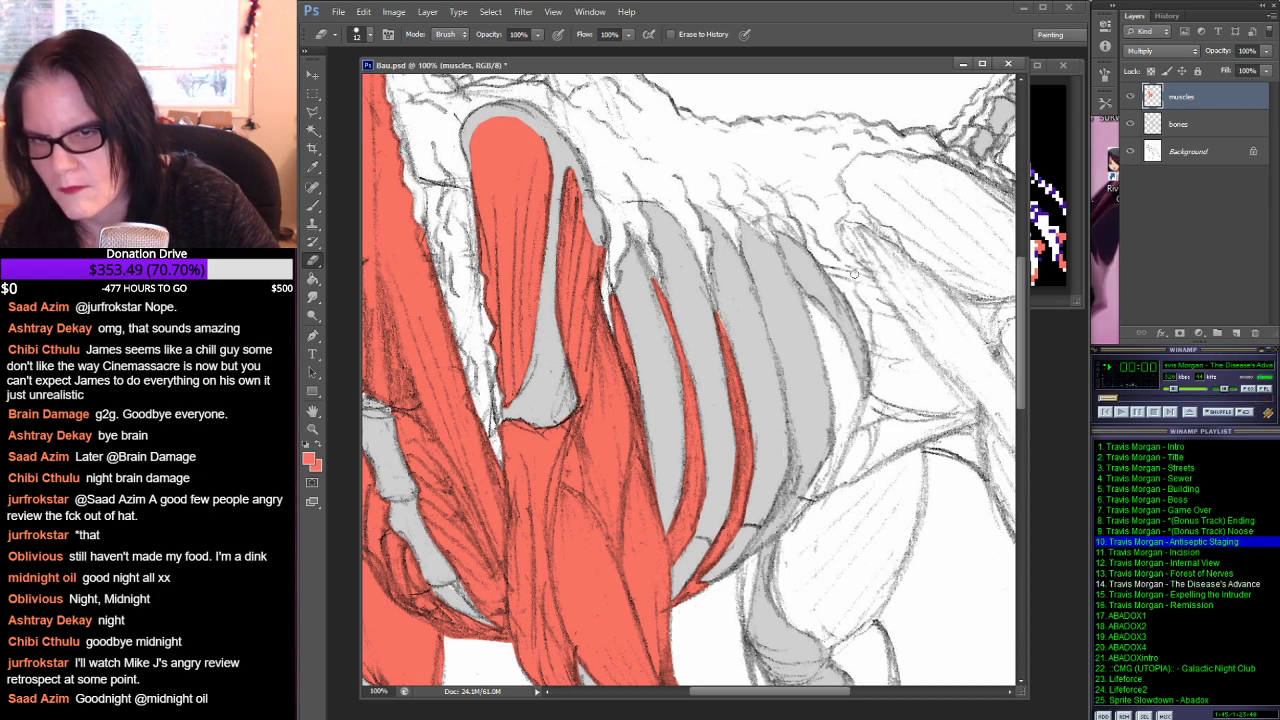
Step: Paint the third rib gap red down to its lower end and trim the strip's upper end with the Eraser
{"action": "left_click_drag", "start_coordinate": [855, 274], "coordinate": [694, 331]}
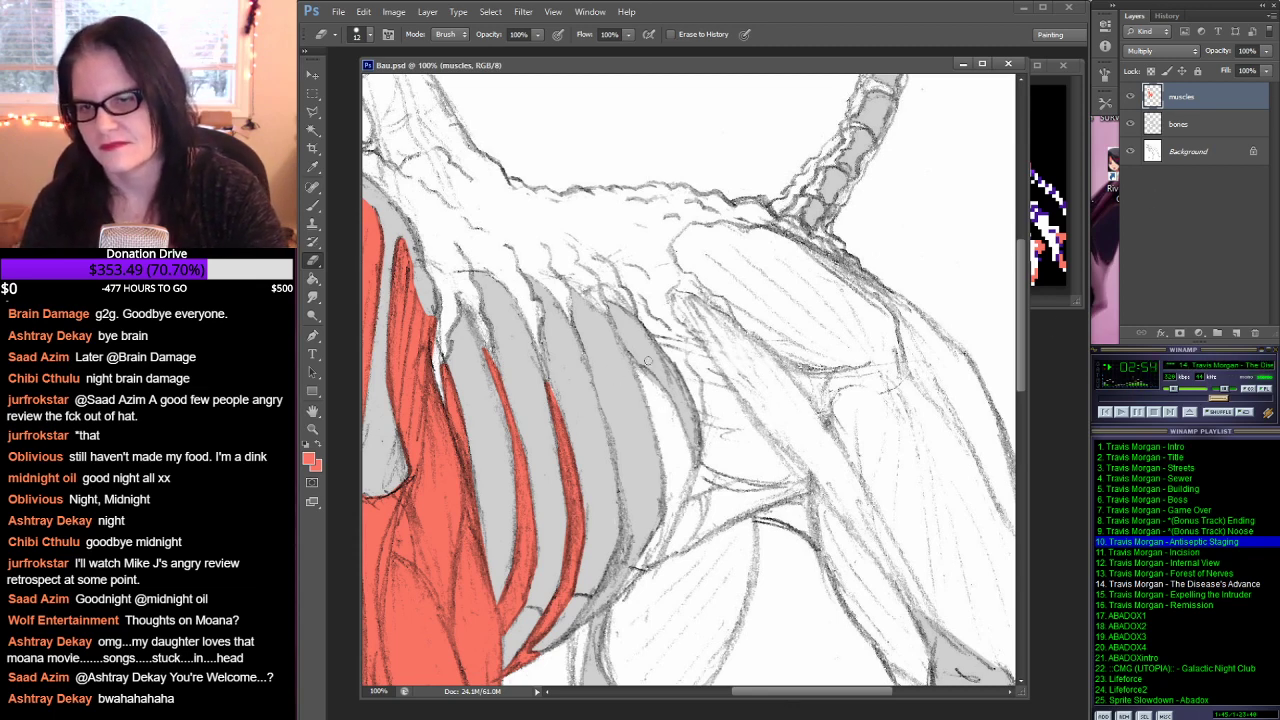
{"action": "mouse_move", "coordinate": [730, 323]}
{"action": "left_mouse_down"}
{"action": "mouse_move", "coordinate": [806, 252]}
{"action": "mouse_move", "coordinate": [816, 278]}
{"action": "left_mouse_up"}
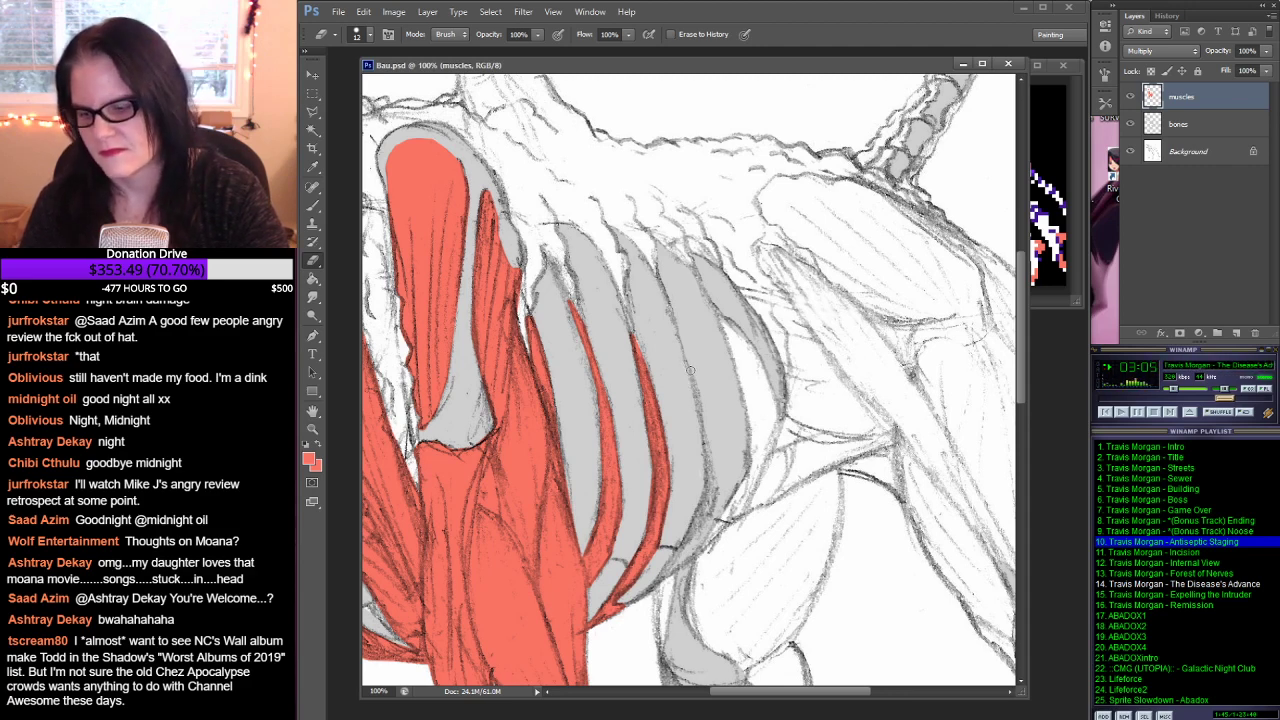
{"action": "left_click", "coordinate": [705, 417]}
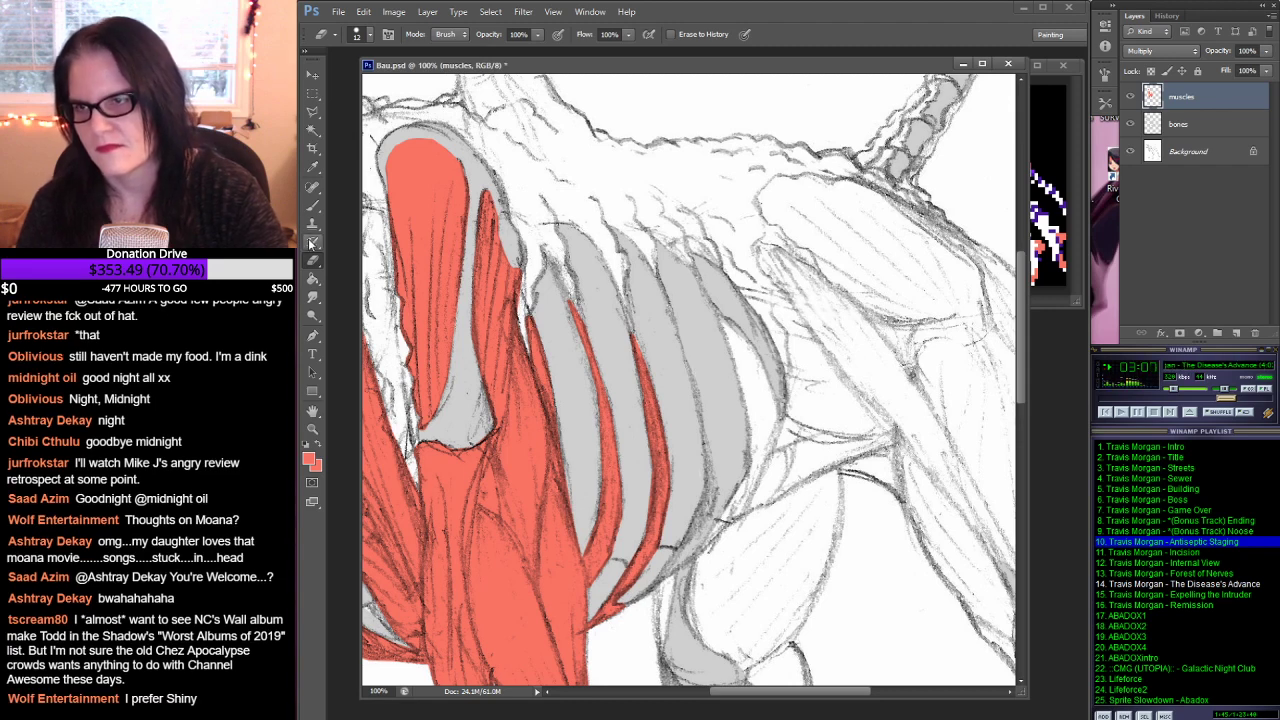
{"action": "key", "text": "b"}
{"action": "left_click_drag", "start_coordinate": [692, 372], "coordinate": [707, 442]}
{"action": "left_click", "coordinate": [710, 491], "text": "shift"}
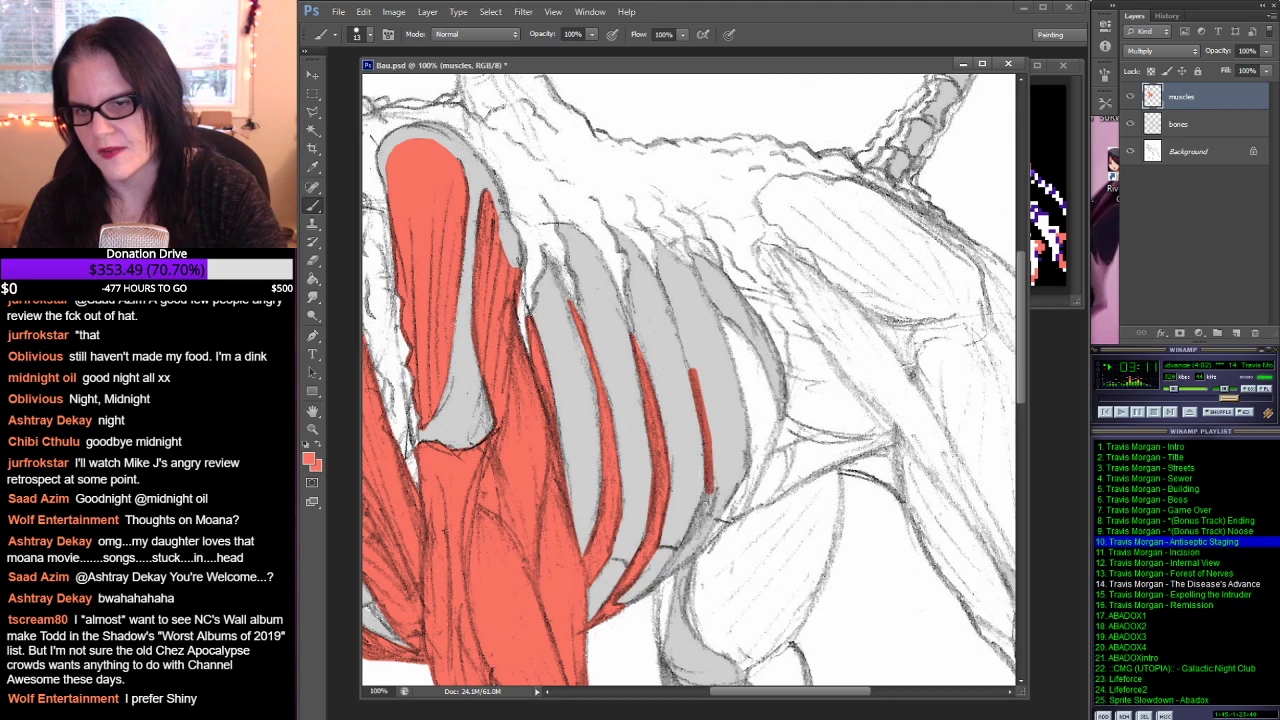
{"action": "mouse_move", "coordinate": [710, 491]}
{"action": "left_mouse_down"}
{"action": "mouse_move", "coordinate": [665, 571]}
{"action": "mouse_move", "coordinate": [709, 505]}
{"action": "left_mouse_up"}
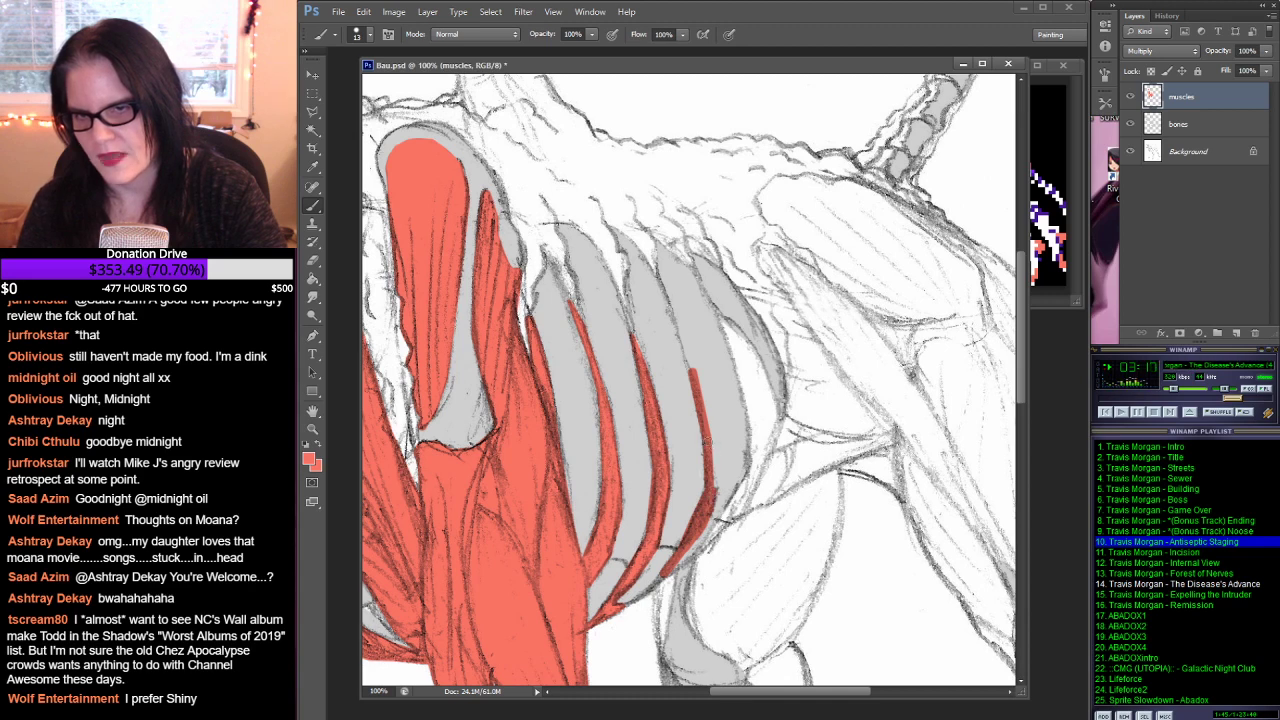
{"action": "left_click", "coordinate": [709, 443], "text": "shift"}
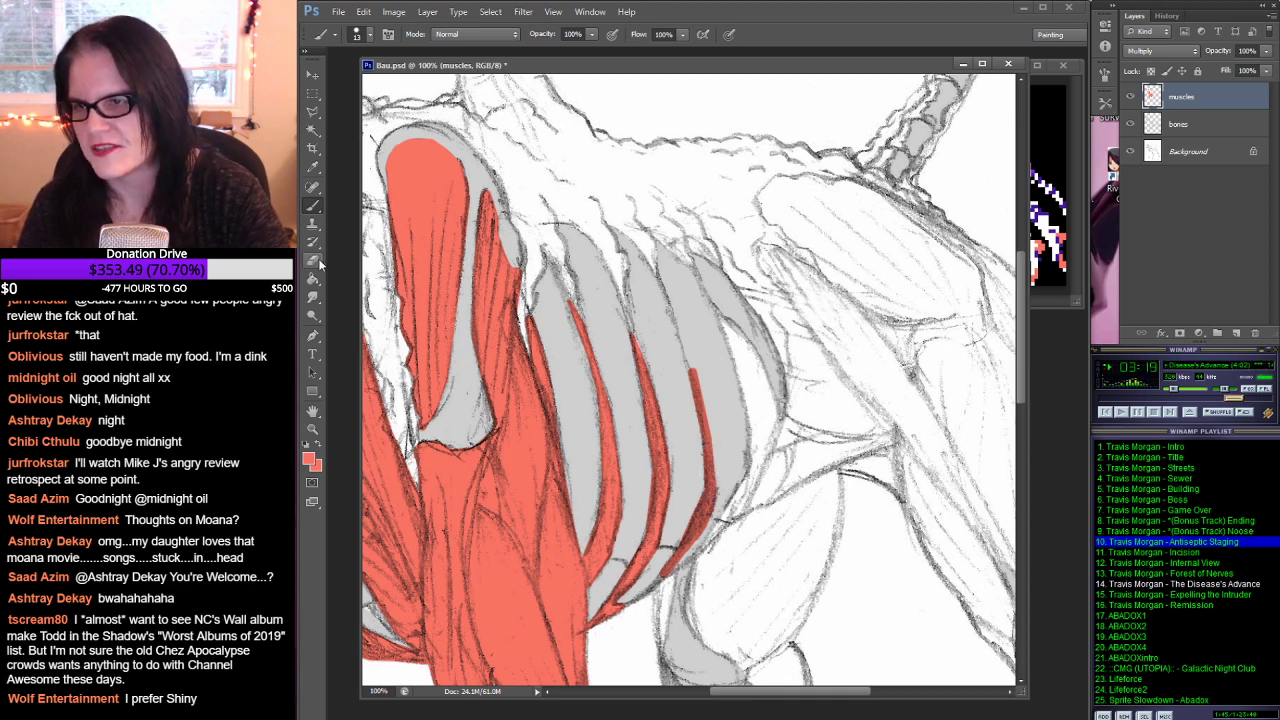
{"action": "key", "text": "e"}
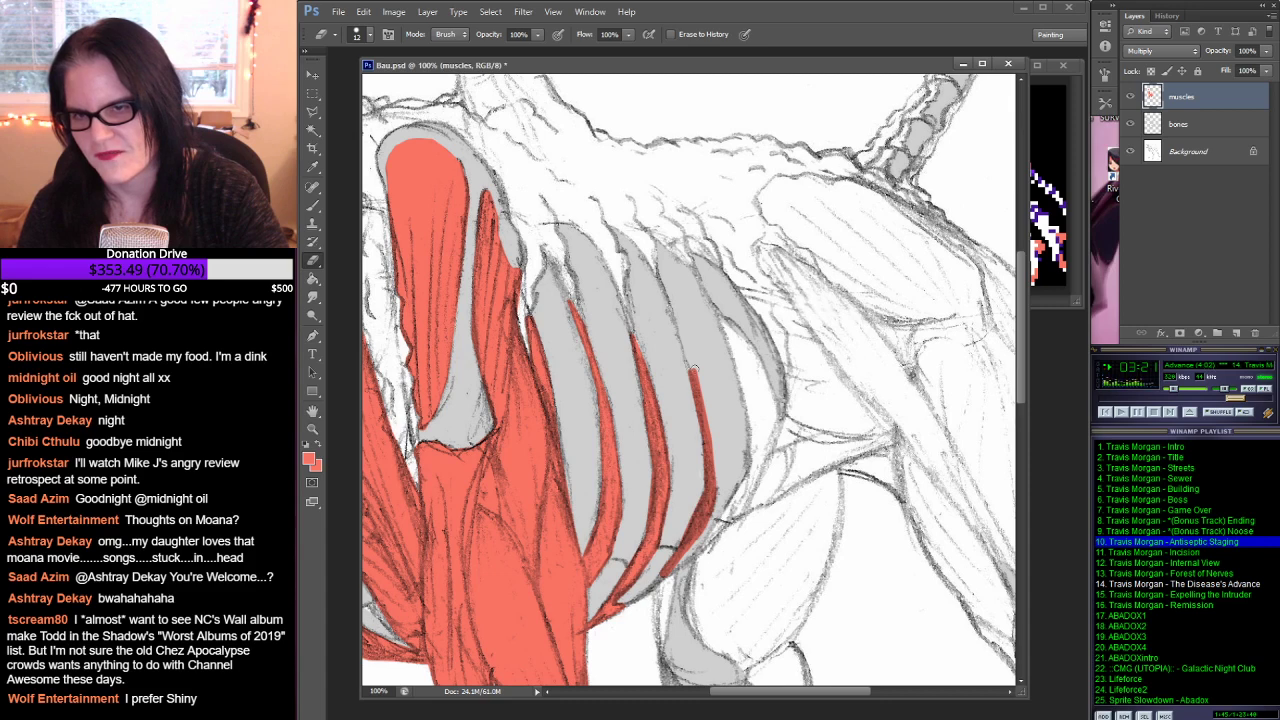
{"action": "left_click_drag", "start_coordinate": [714, 432], "coordinate": [692, 372]}
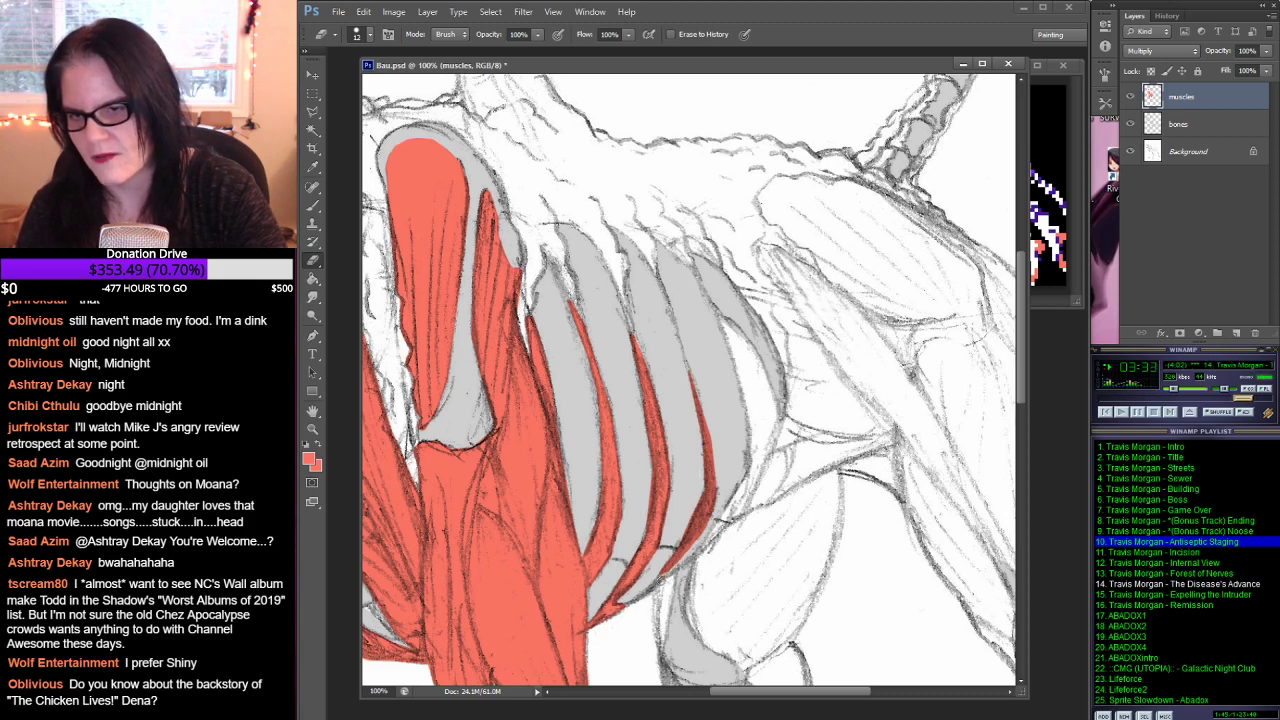
Step: Trace a red line along the rear edge of the fourth rib from its upper end down to the belly line
{"action": "left_click_drag", "start_coordinate": [838, 300], "coordinate": [732, 348]}
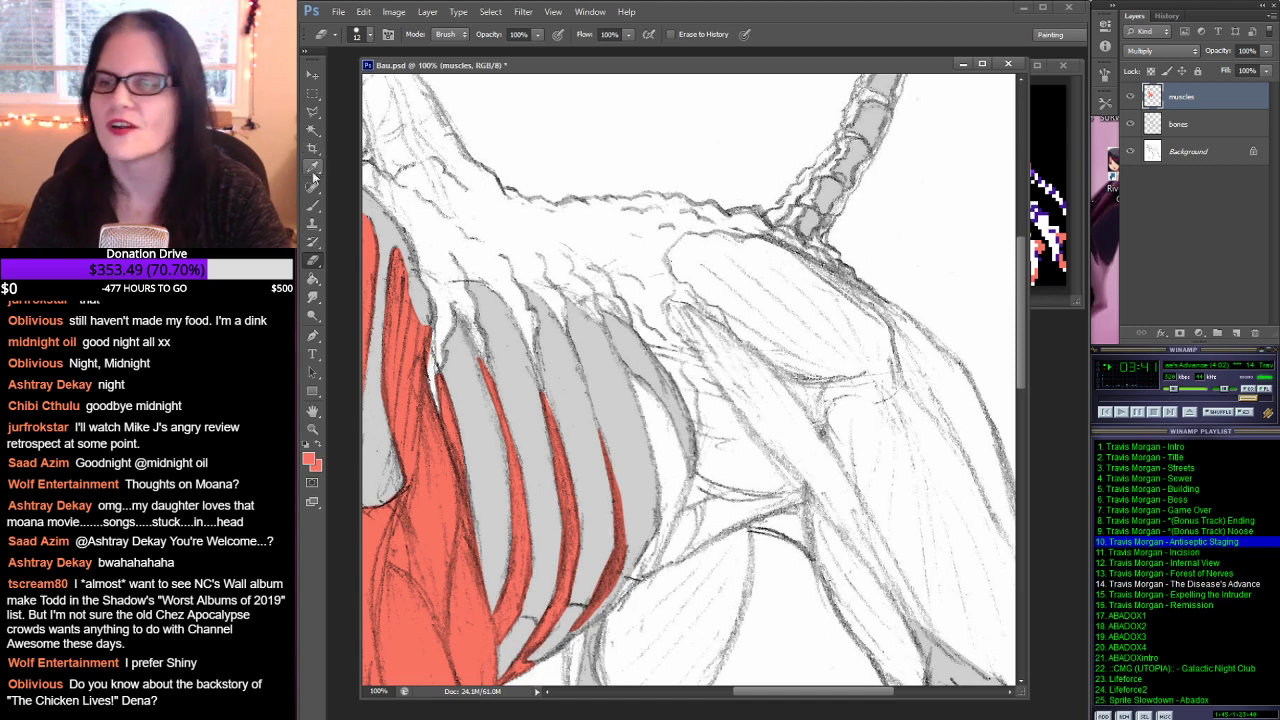
{"action": "left_click", "coordinate": [312, 205]}
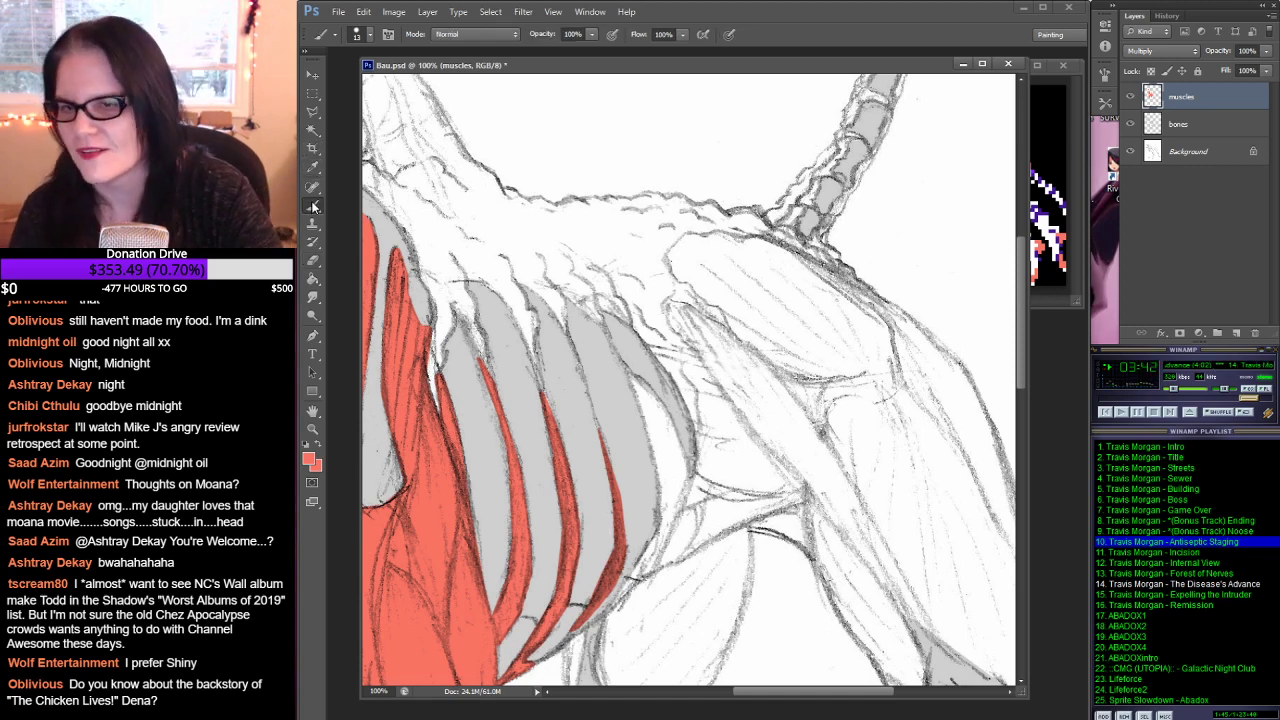
{"action": "left_click", "coordinate": [631, 378]}
{"action": "left_click", "coordinate": [652, 440], "text": "shift"}
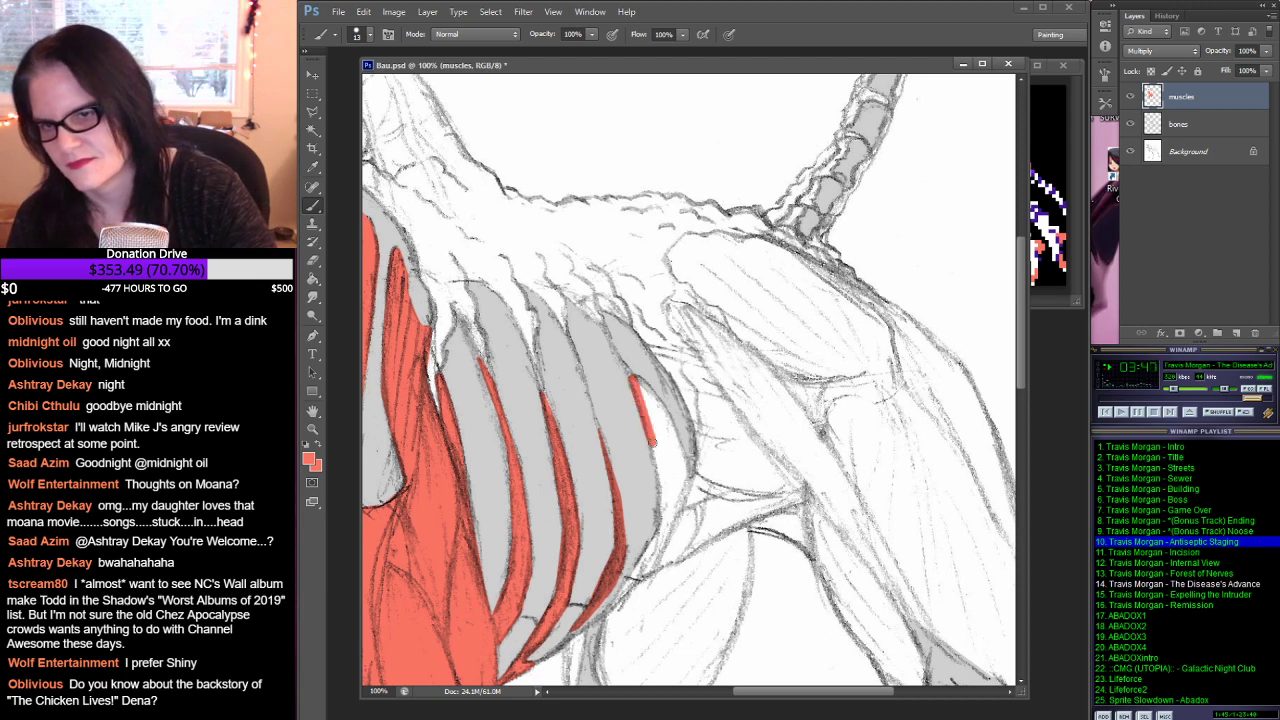
{"action": "left_click", "coordinate": [662, 492], "text": "shift"}
{"action": "left_click", "coordinate": [655, 539], "text": "shift"}
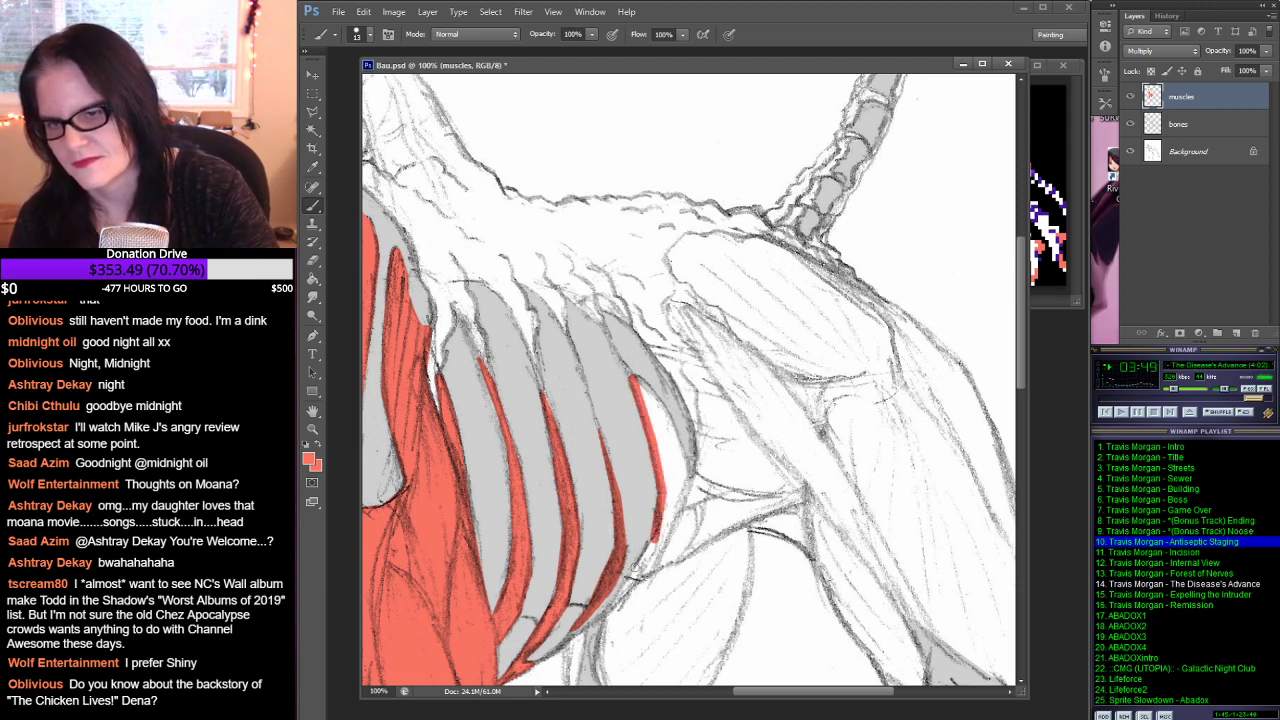
{"action": "left_click", "coordinate": [634, 572], "text": "shift"}
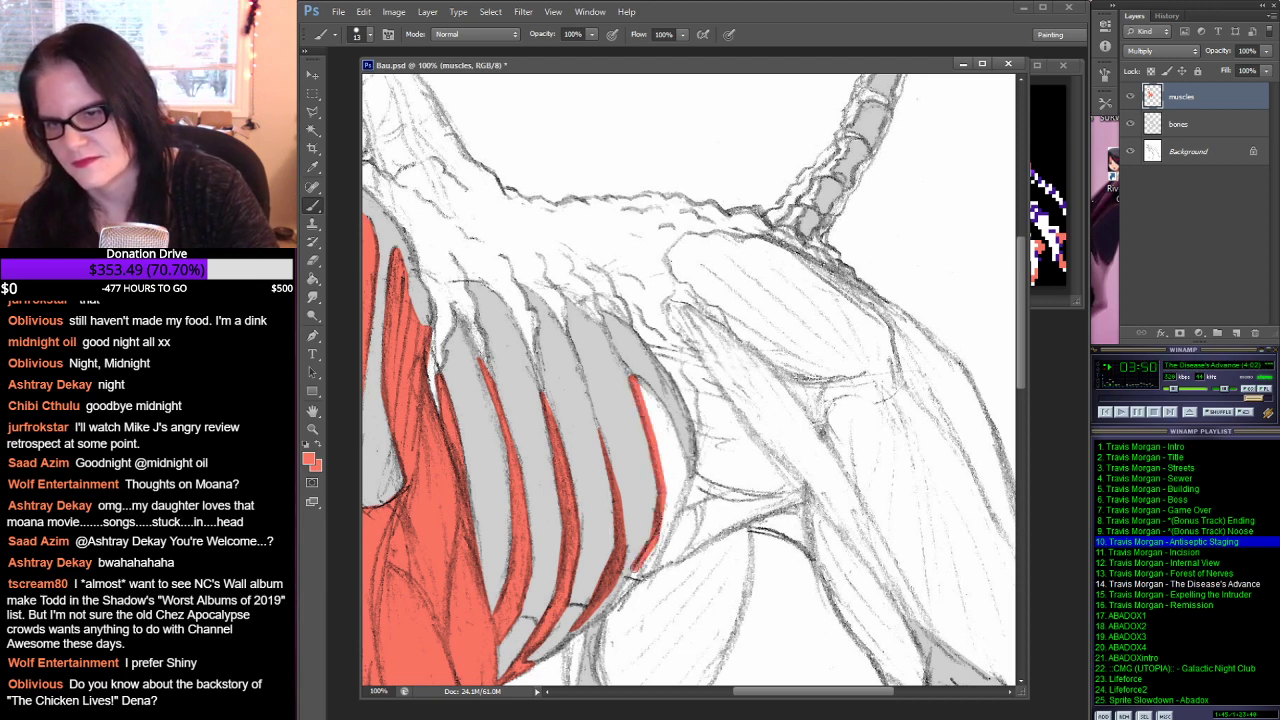
{"action": "left_click", "coordinate": [614, 605], "text": "shift"}
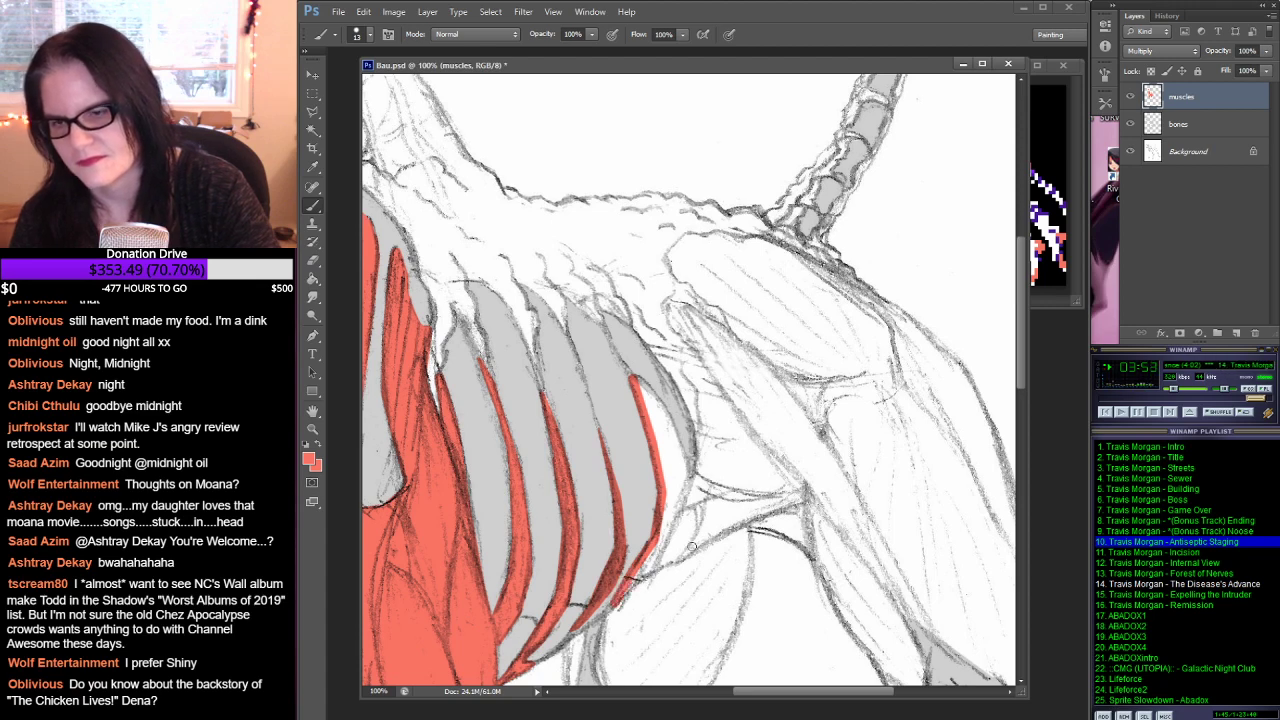
Step: Paint the narrow muscle in front of the far hind leg's upper bone red, just beneath the rib tips
{"action": "left_click_drag", "start_coordinate": [702, 540], "coordinate": [720, 318]}
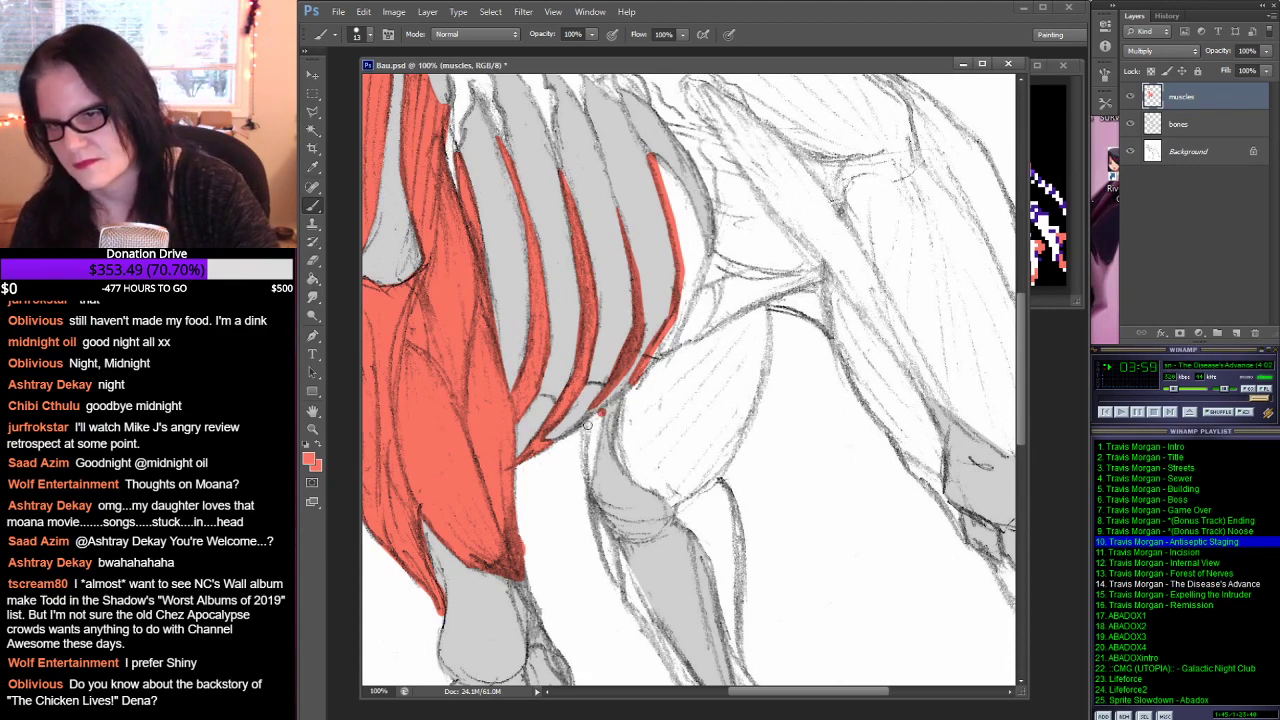
{"action": "left_click_drag", "start_coordinate": [603, 411], "coordinate": [586, 470]}
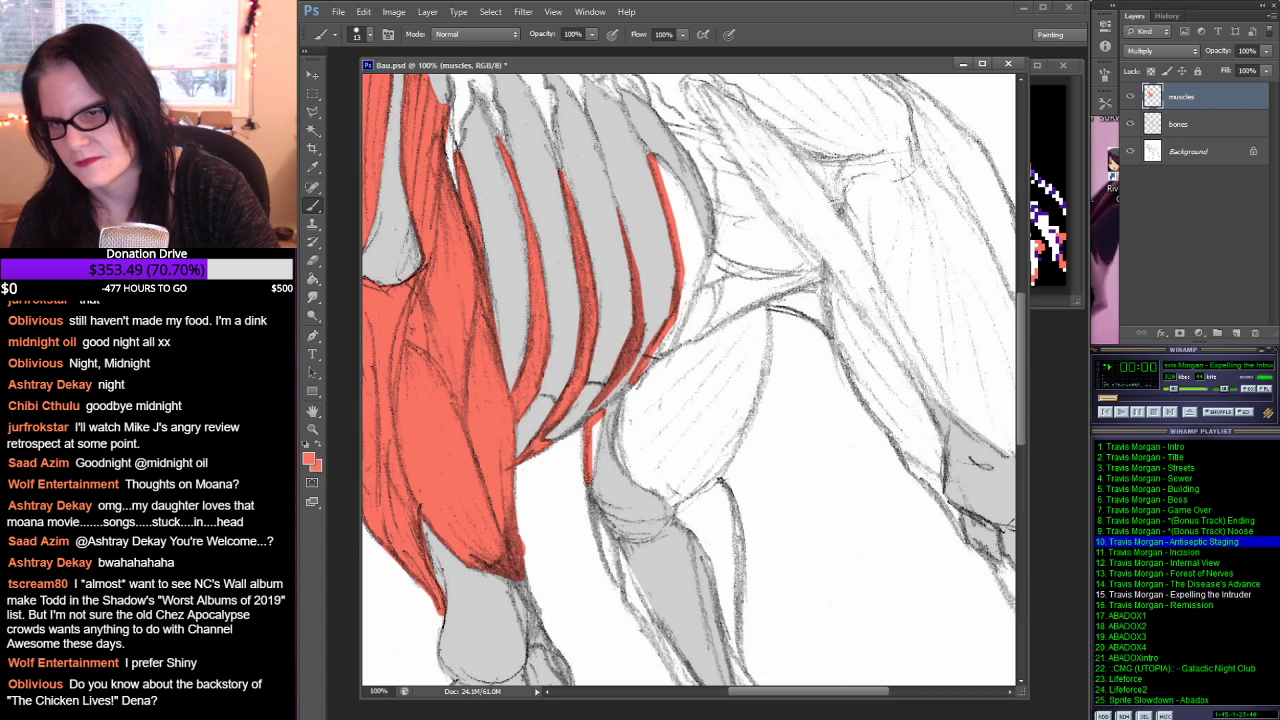
{"action": "left_click_drag", "start_coordinate": [600, 420], "coordinate": [595, 455]}
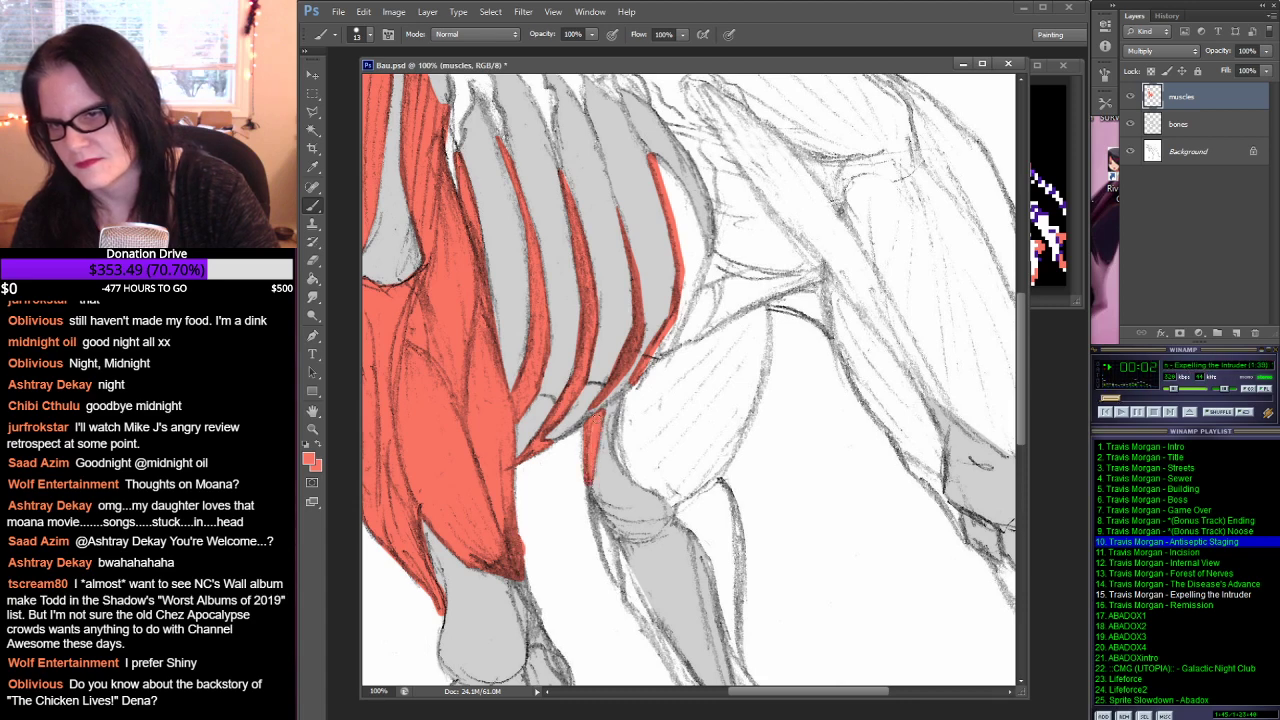
Step: Trace the front edge of the far hind leg's thigh and calf muscles in red along the bones, down and across to the heel
{"action": "mouse_move", "coordinate": [636, 382]}
{"action": "left_mouse_down"}
{"action": "mouse_move", "coordinate": [618, 456]}
{"action": "mouse_move", "coordinate": [677, 509]}
{"action": "mouse_move", "coordinate": [717, 583]}
{"action": "mouse_move", "coordinate": [680, 358]}
{"action": "left_mouse_up"}
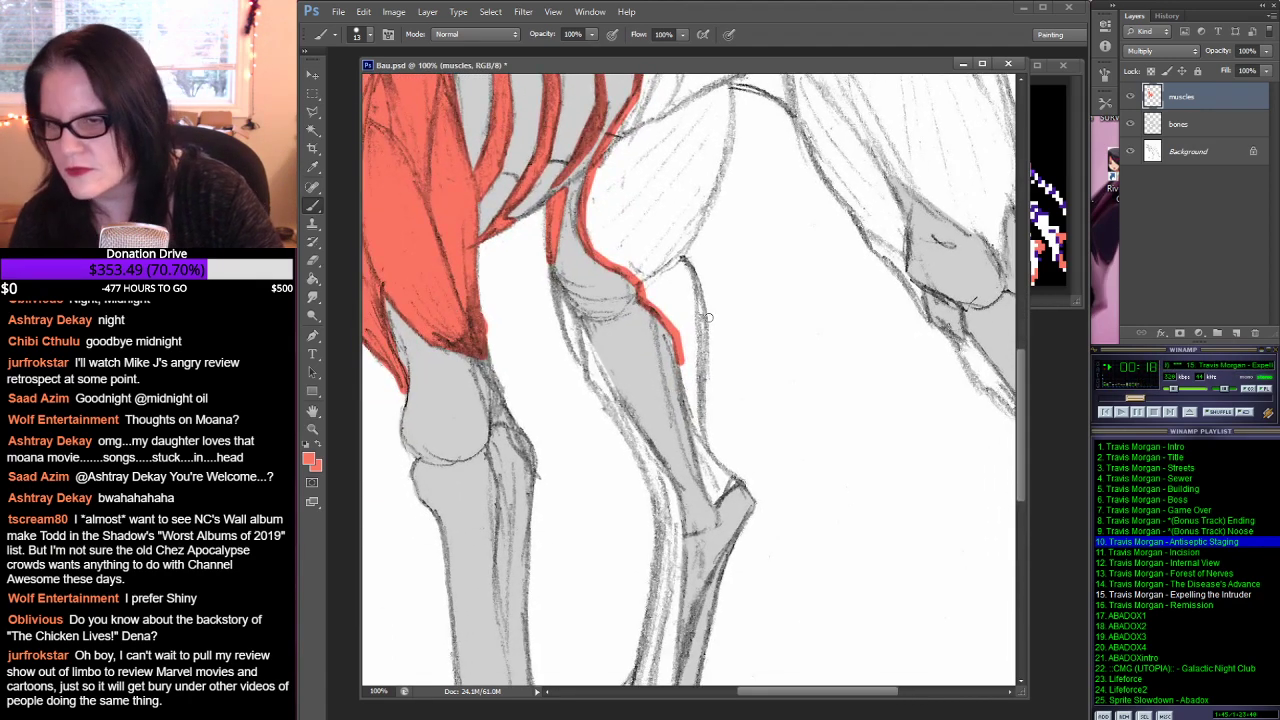
{"action": "left_click", "coordinate": [690, 428], "text": "shift"}
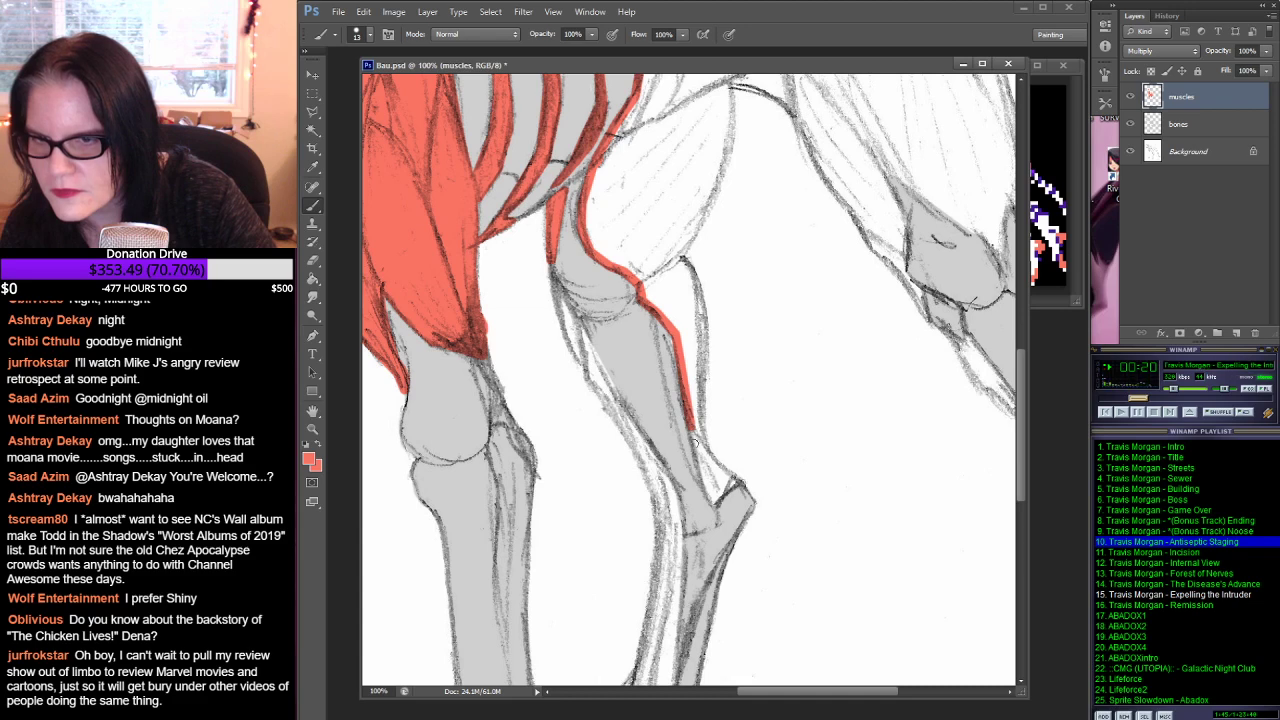
{"action": "left_click", "coordinate": [707, 490], "text": "shift"}
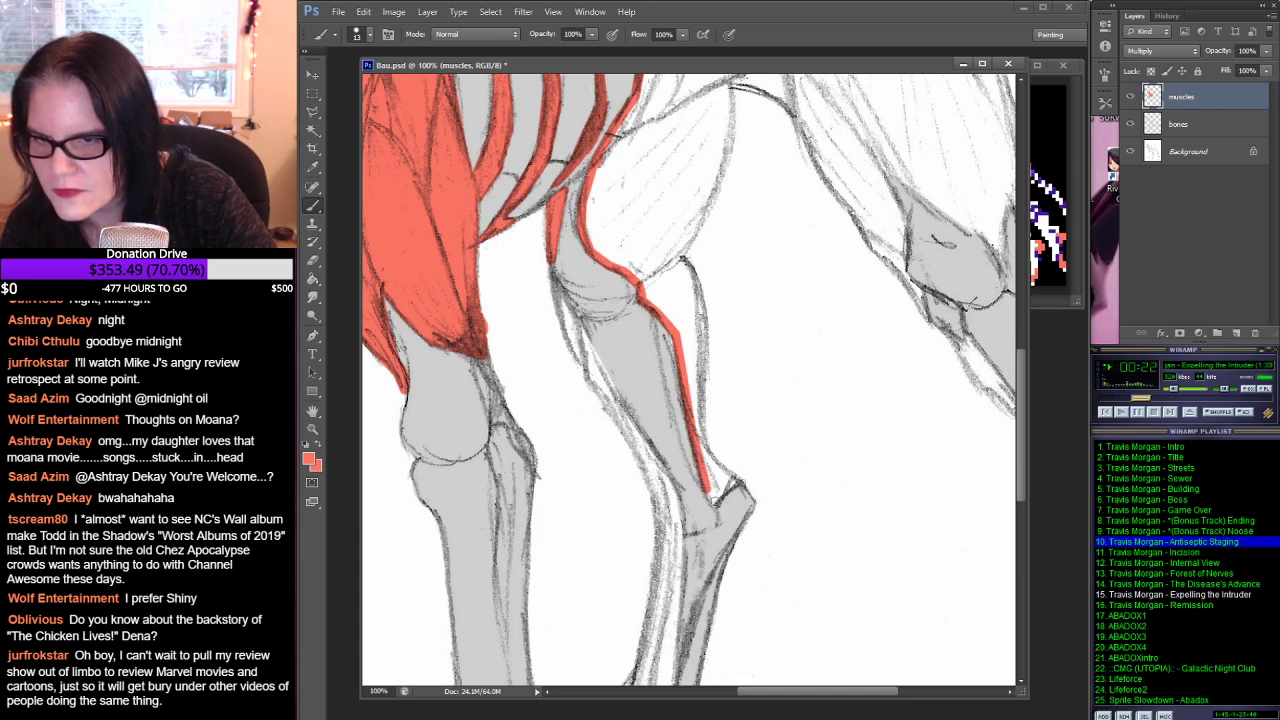
{"action": "left_click", "coordinate": [716, 502], "text": "shift"}
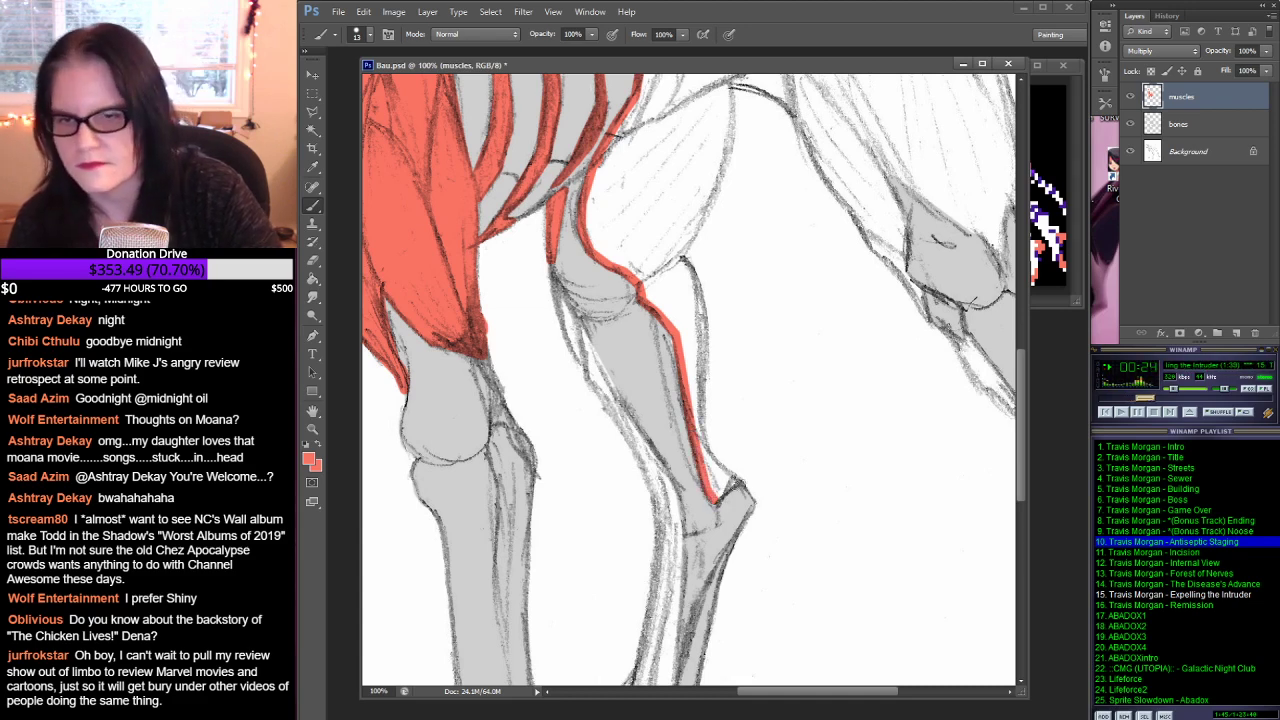
{"action": "left_click", "coordinate": [738, 483], "text": "shift"}
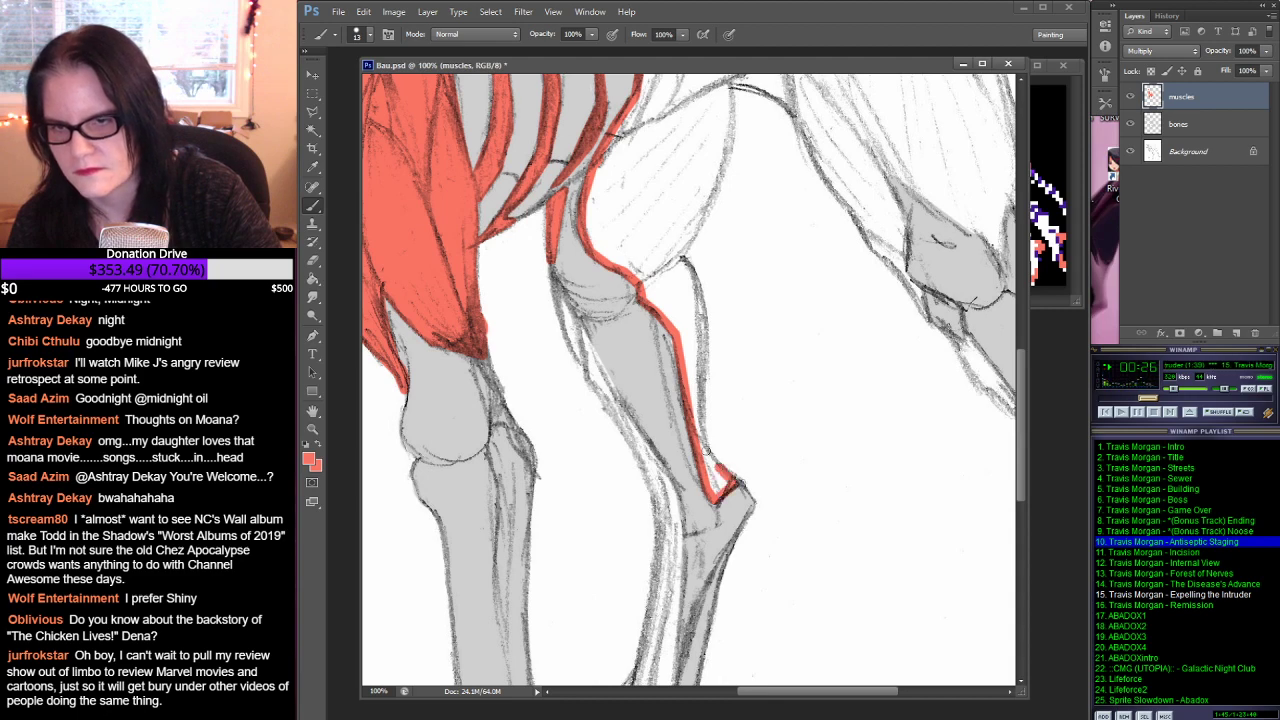
Step: Outline the rear edge of the far calf muscle in red from the heel up to the knee and paint the gap at the heel
{"action": "left_click", "coordinate": [701, 444], "text": "shift"}
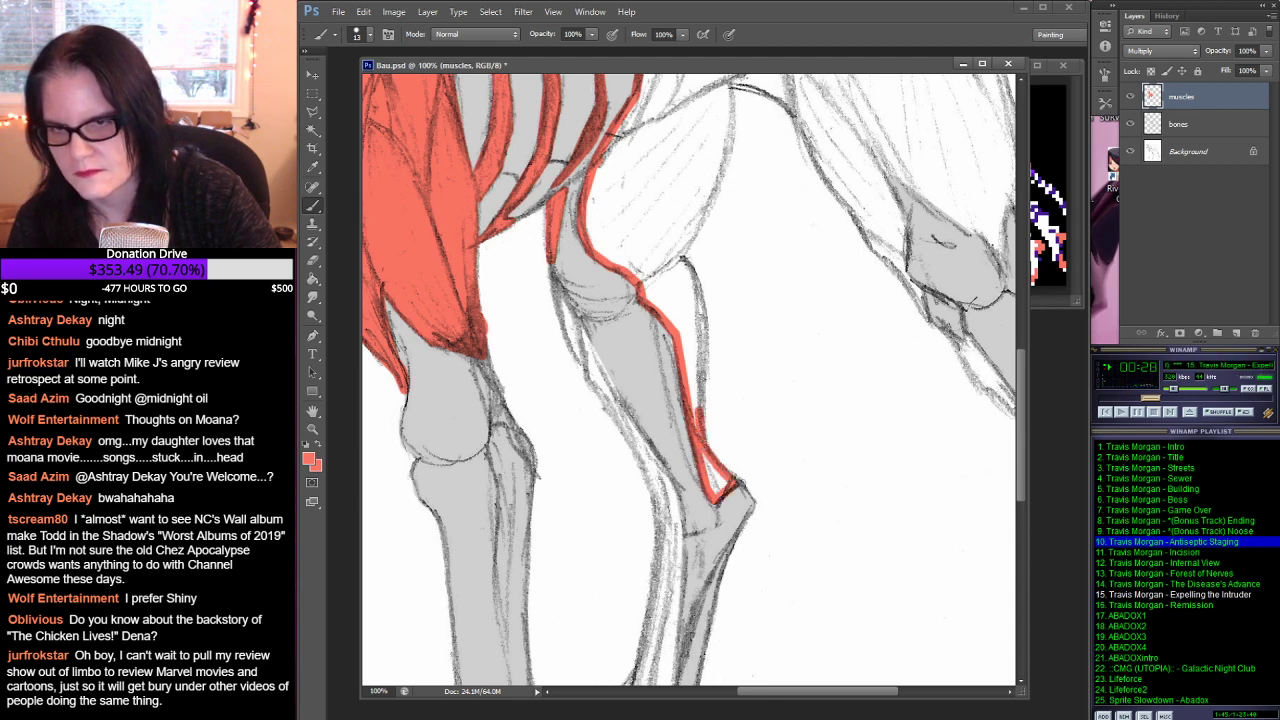
{"action": "left_click", "coordinate": [701, 362], "text": "shift"}
{"action": "left_click", "coordinate": [703, 334], "text": "shift"}
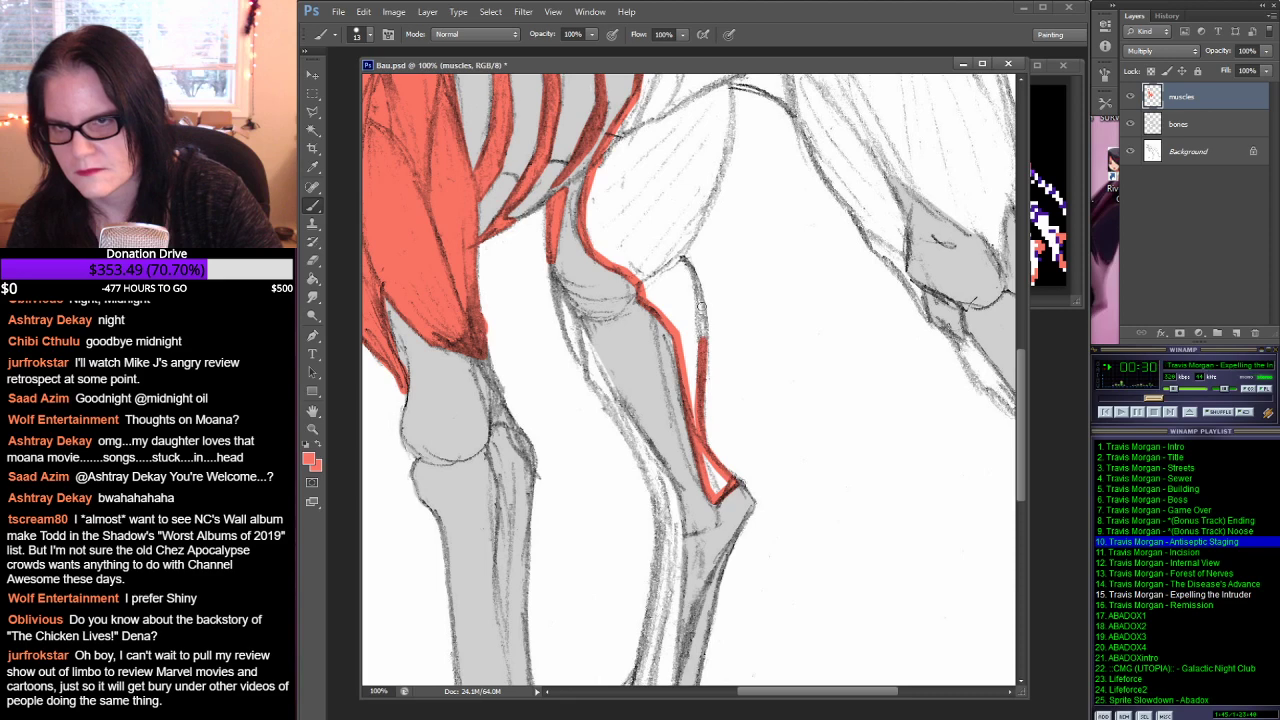
{"action": "left_click", "coordinate": [700, 300], "text": "shift"}
{"action": "left_click", "coordinate": [689, 274], "text": "shift"}
{"action": "left_click", "coordinate": [680, 257], "text": "shift"}
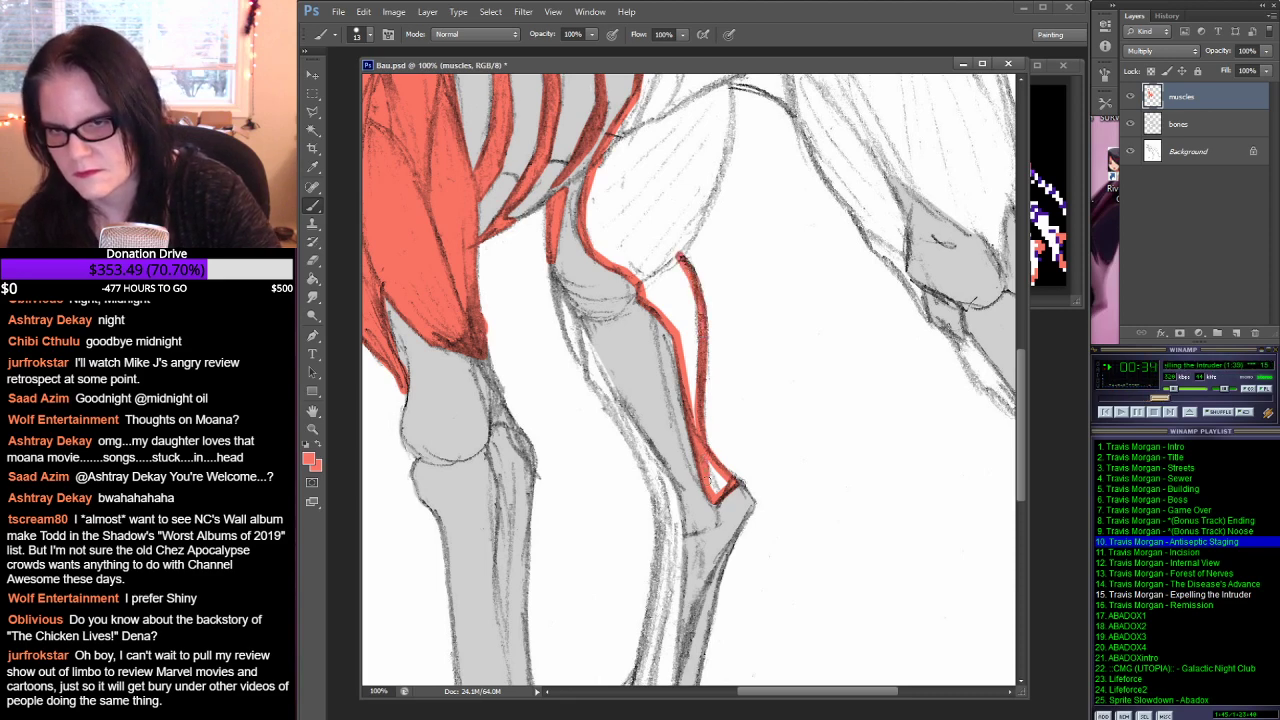
{"action": "left_click_drag", "start_coordinate": [710, 486], "coordinate": [716, 486]}
Step: Outline the far thigh's rear and upper edges in red and trace the near hind leg's front edge down to its knee
{"action": "mouse_move", "coordinate": [760, 330]}
{"action": "left_mouse_down"}
{"action": "mouse_move", "coordinate": [760, 425]}
{"action": "mouse_move", "coordinate": [728, 593]}
{"action": "left_mouse_up"}
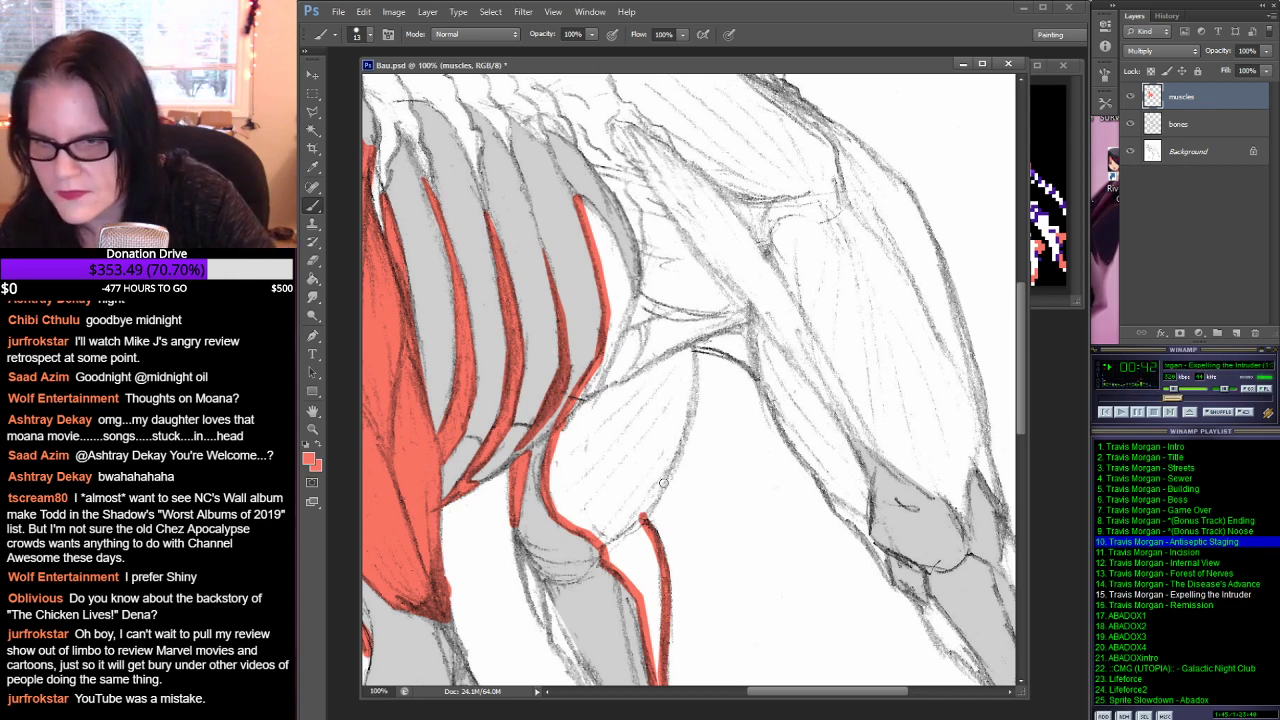
{"action": "mouse_move", "coordinate": [645, 518]}
{"action": "left_mouse_down"}
{"action": "mouse_move", "coordinate": [684, 430]}
{"action": "mouse_move", "coordinate": [690, 347]}
{"action": "mouse_move", "coordinate": [722, 352]}
{"action": "mouse_move", "coordinate": [764, 387]}
{"action": "mouse_move", "coordinate": [889, 577]}
{"action": "mouse_move", "coordinate": [884, 556]}
{"action": "left_mouse_up"}
{"action": "key", "text": "ctrl+z"}
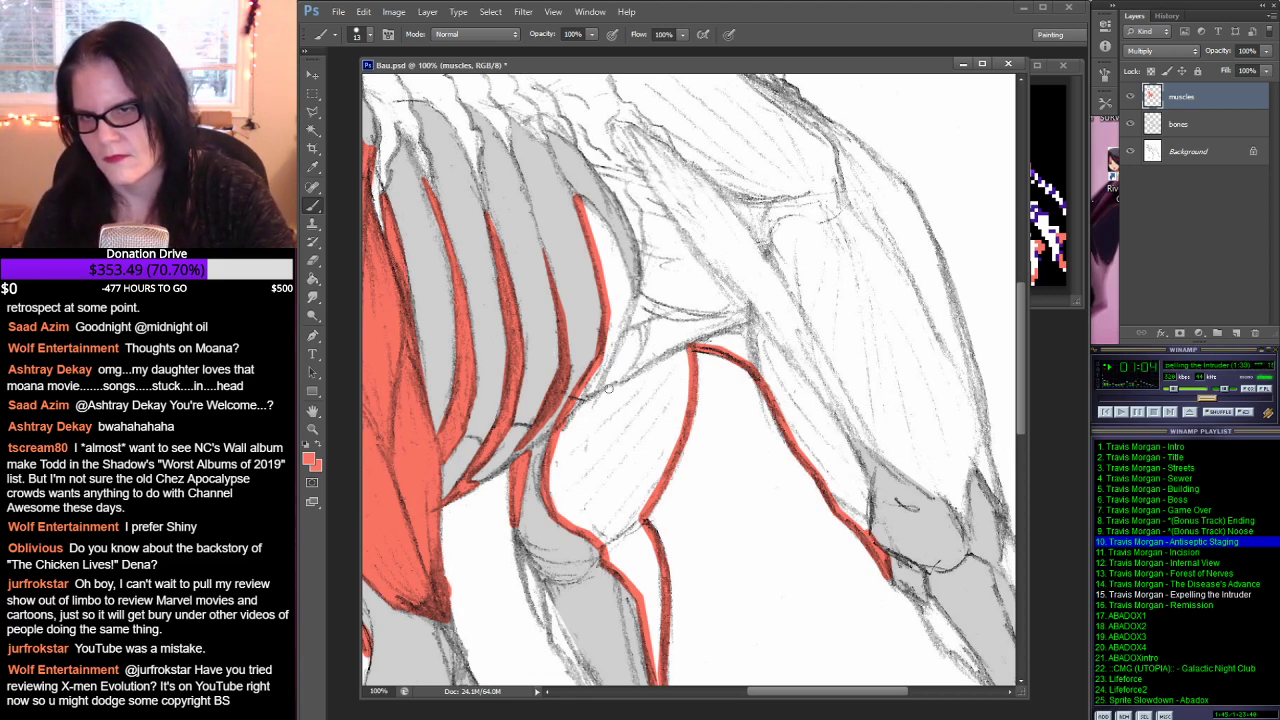
{"action": "left_click", "coordinate": [580, 395], "text": "shift"}
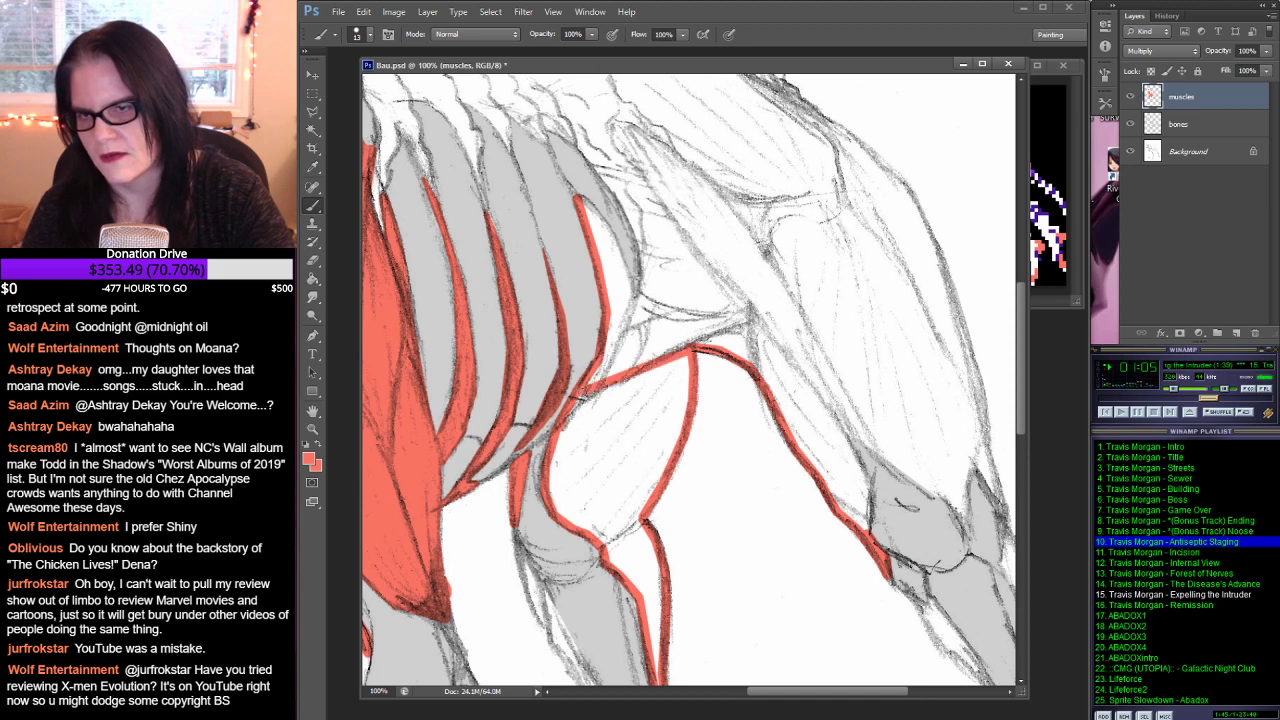
Step: Fill the outlined far thigh and calf with red and brush over the thin seam along the thigh's upper and rear edges
{"action": "left_click", "coordinate": [314, 283]}
{"action": "left_click", "coordinate": [634, 428]}
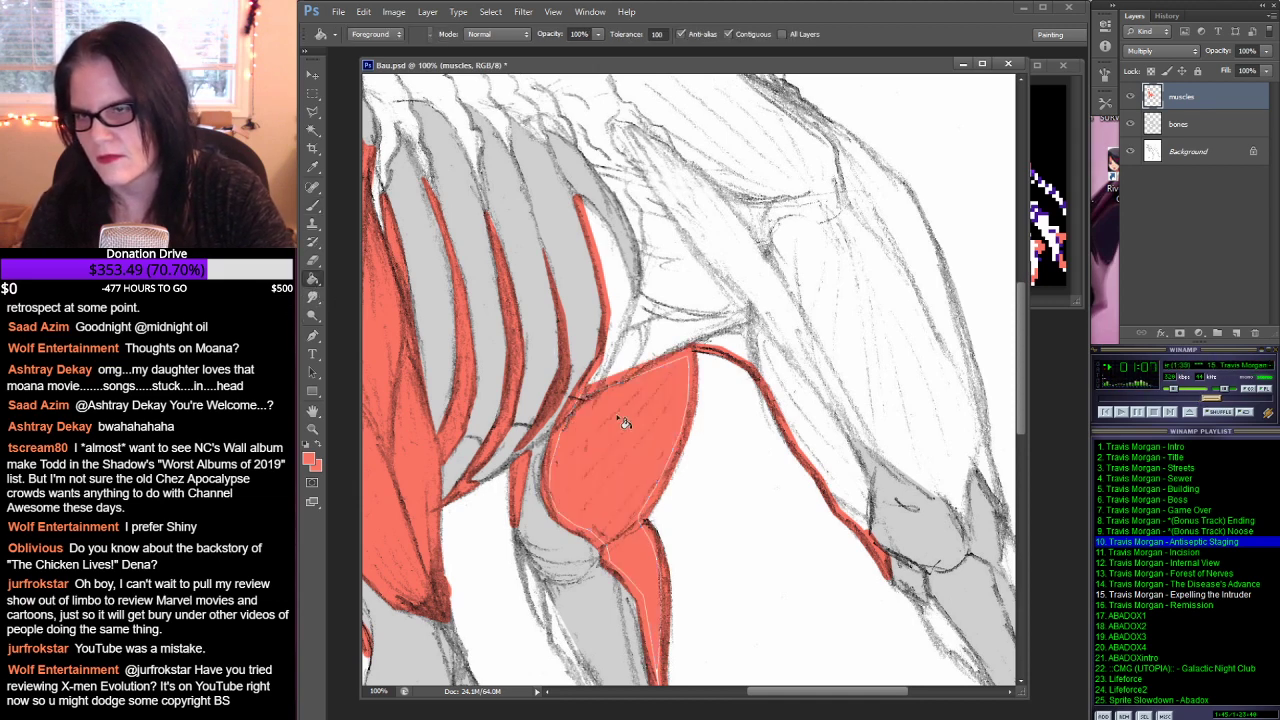
{"action": "left_click", "coordinate": [313, 205]}
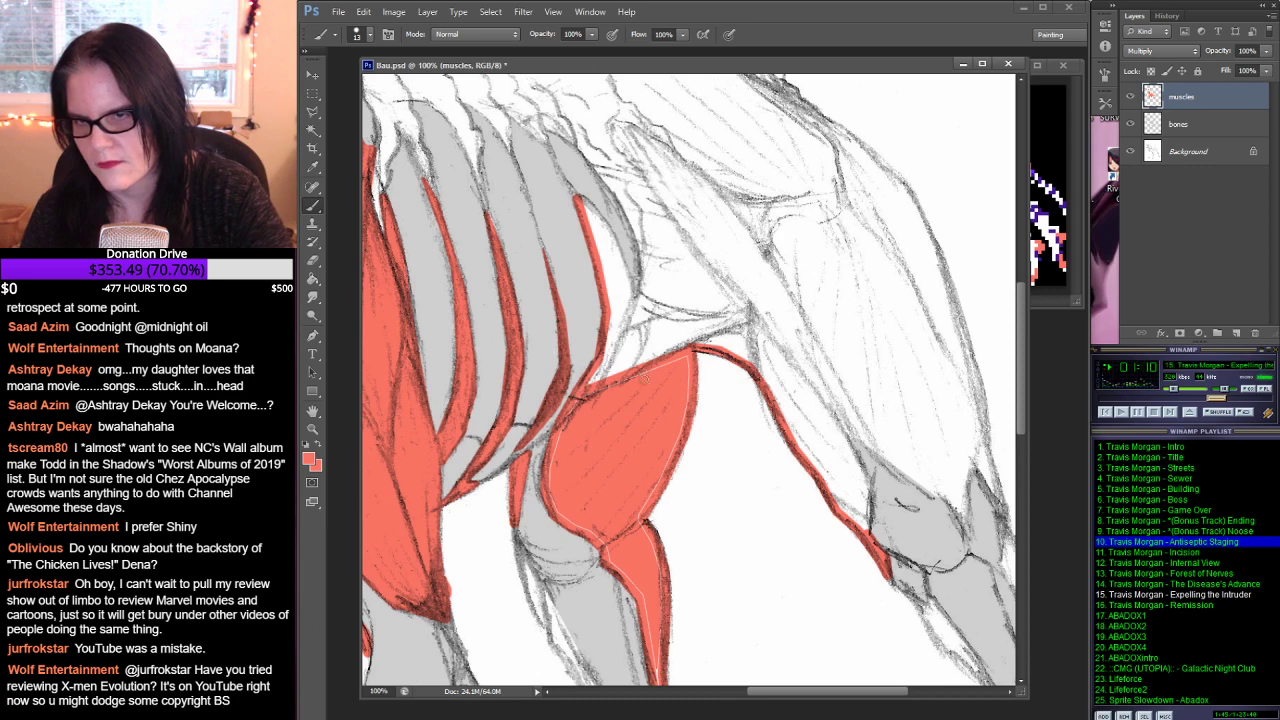
{"action": "left_click_drag", "start_coordinate": [592, 390], "coordinate": [687, 362]}
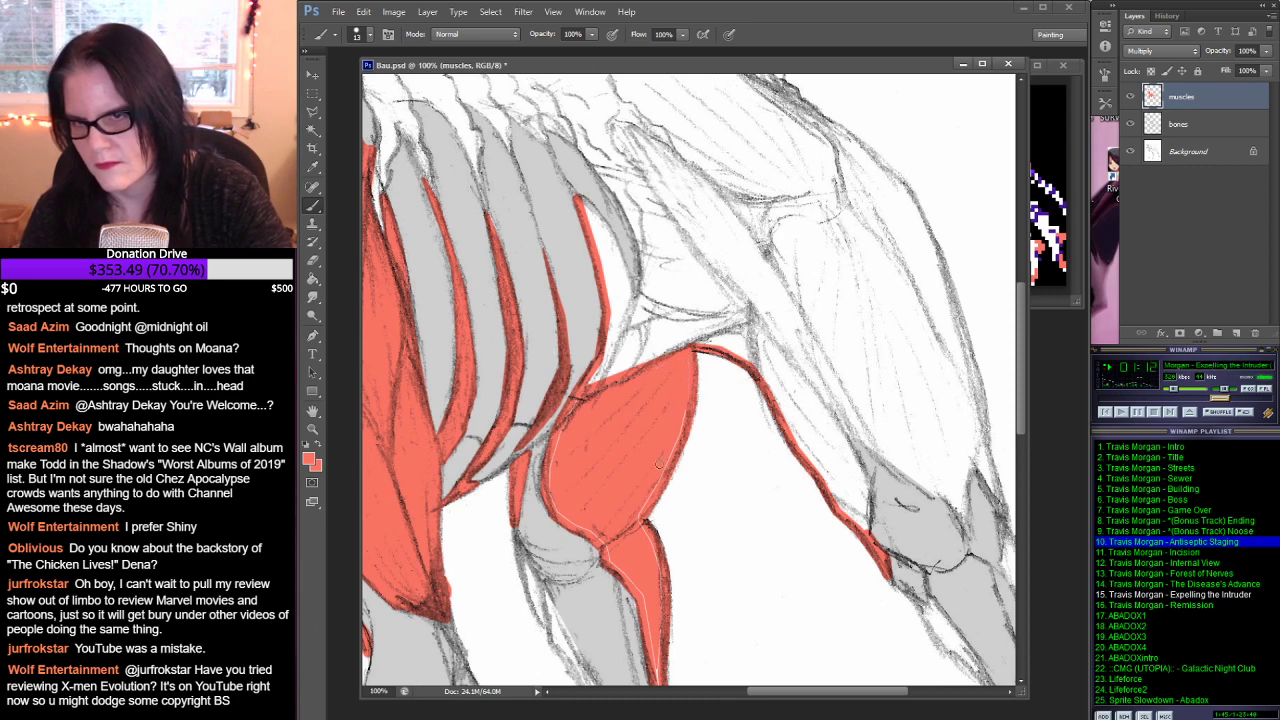
{"action": "mouse_move", "coordinate": [662, 466]}
{"action": "left_mouse_down"}
{"action": "mouse_move", "coordinate": [636, 497]}
{"action": "mouse_move", "coordinate": [643, 552]}
{"action": "left_mouse_up"}
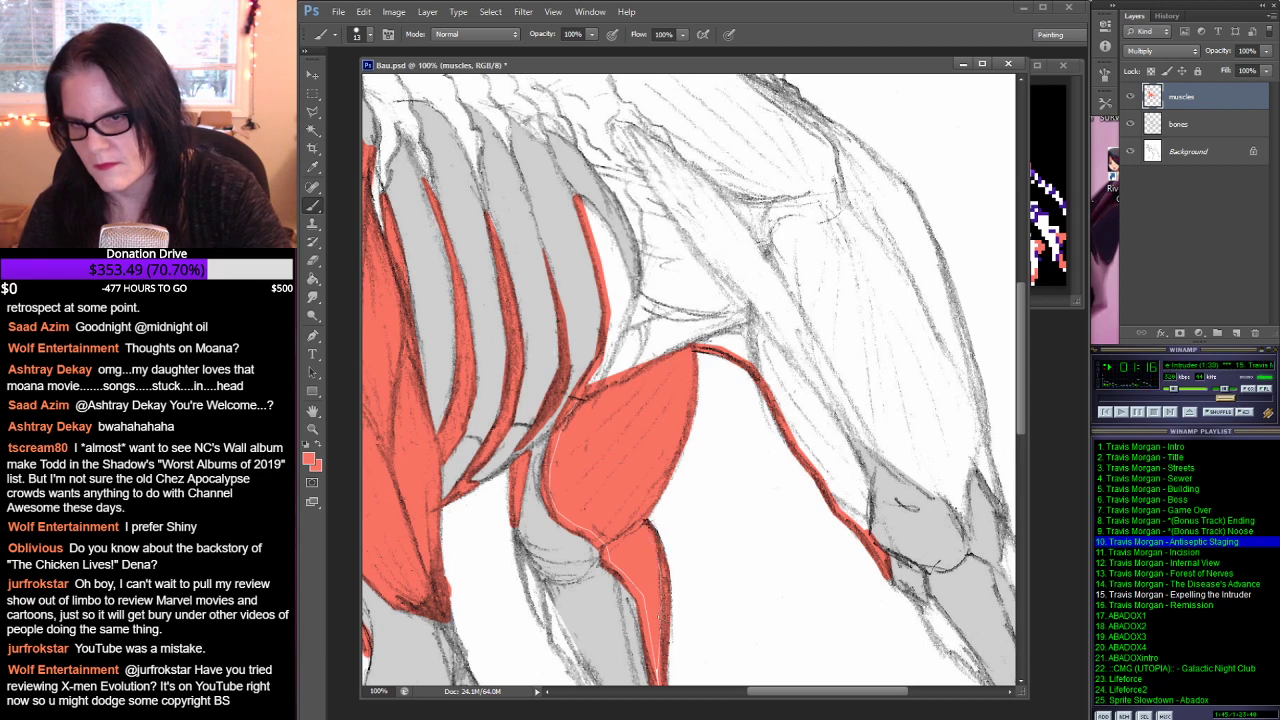
Step: Brush red over the thin unfilled seam along the far calf muscle's front edge up to the knee
{"action": "left_click_drag", "start_coordinate": [694, 604], "coordinate": [720, 434]}
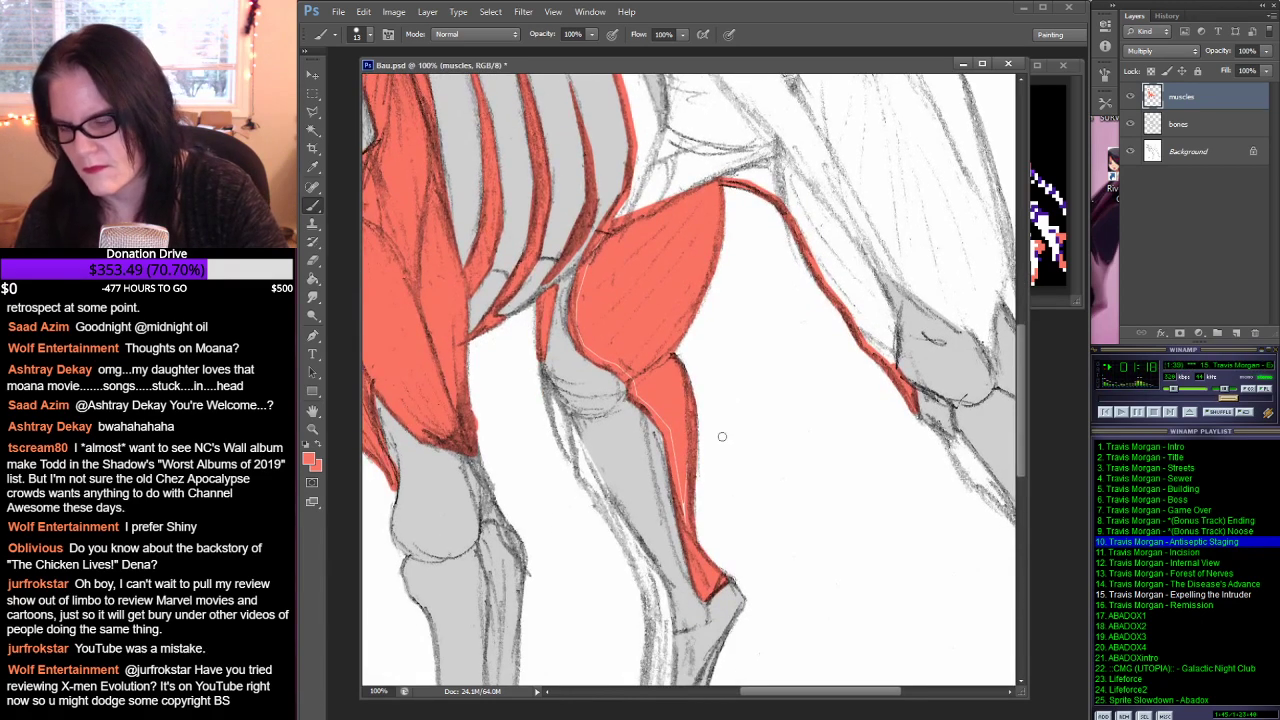
{"action": "left_click_drag", "start_coordinate": [684, 521], "coordinate": [683, 483]}
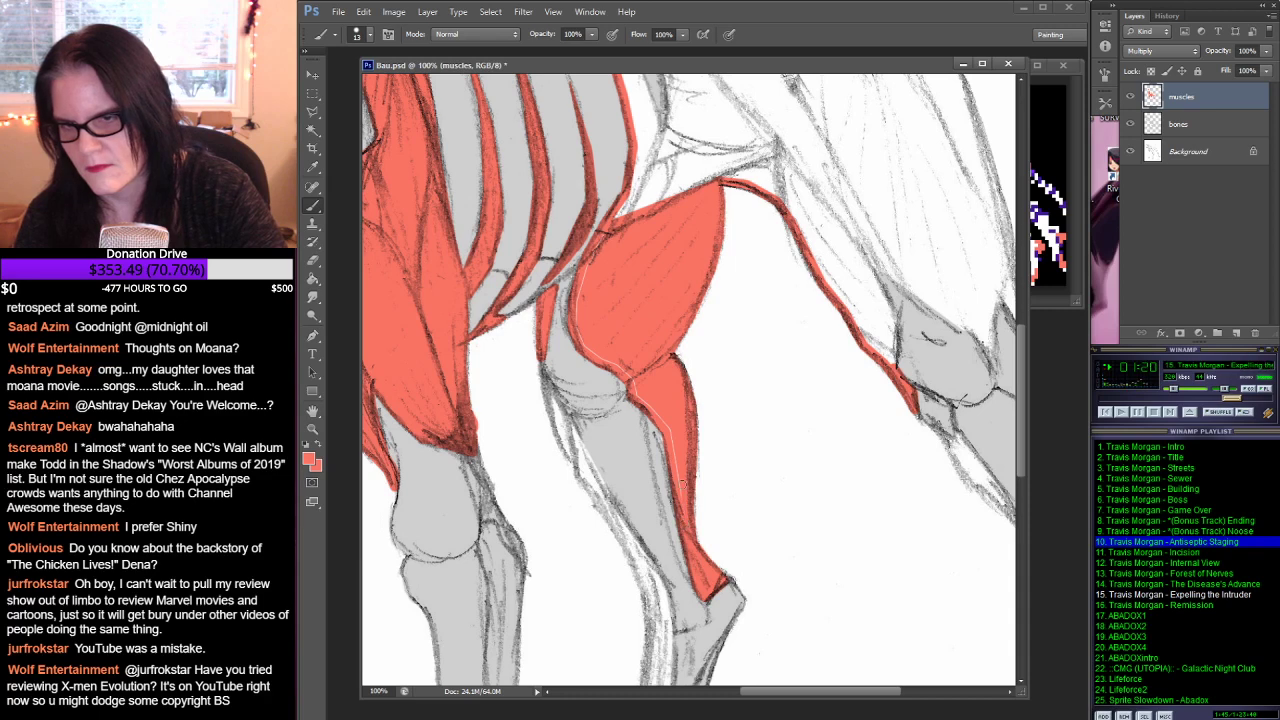
{"action": "left_click_drag", "start_coordinate": [667, 424], "coordinate": [639, 392]}
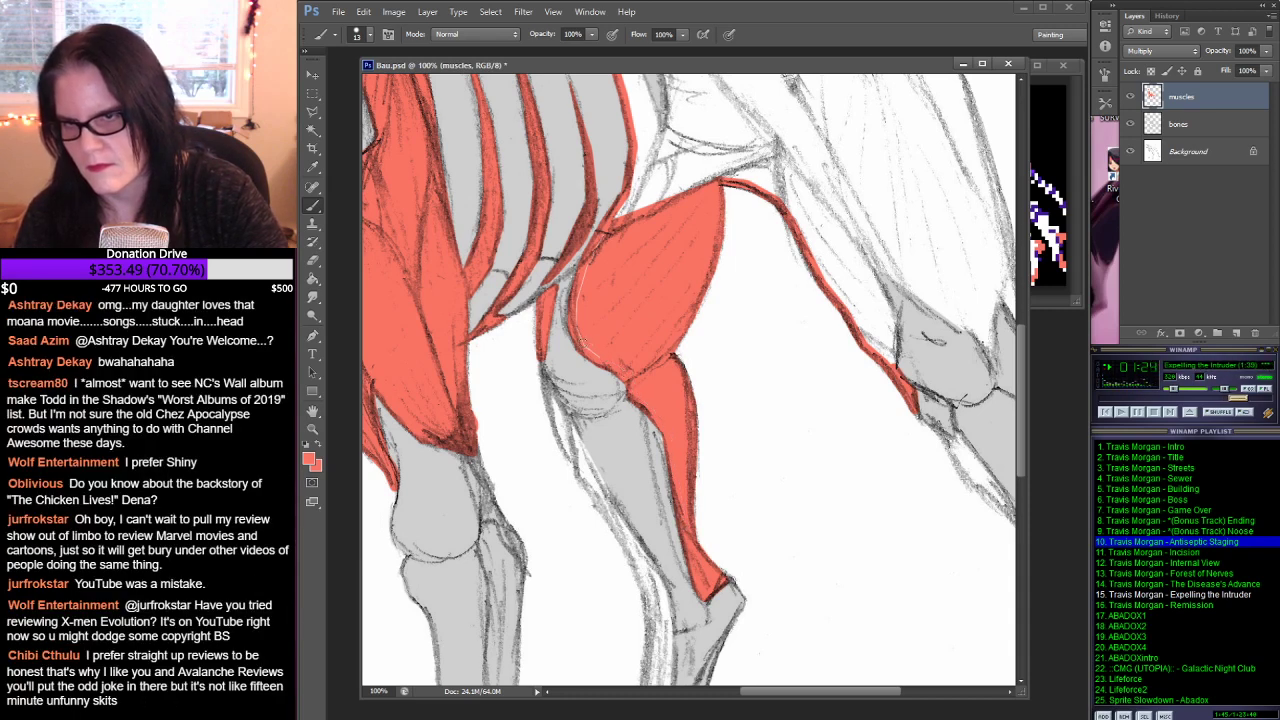
Step: Brush over the remaining seam on the far thigh's front edge and outline the near thigh's lower edge around the knee bone in red
{"action": "left_click_drag", "start_coordinate": [578, 308], "coordinate": [604, 236]}
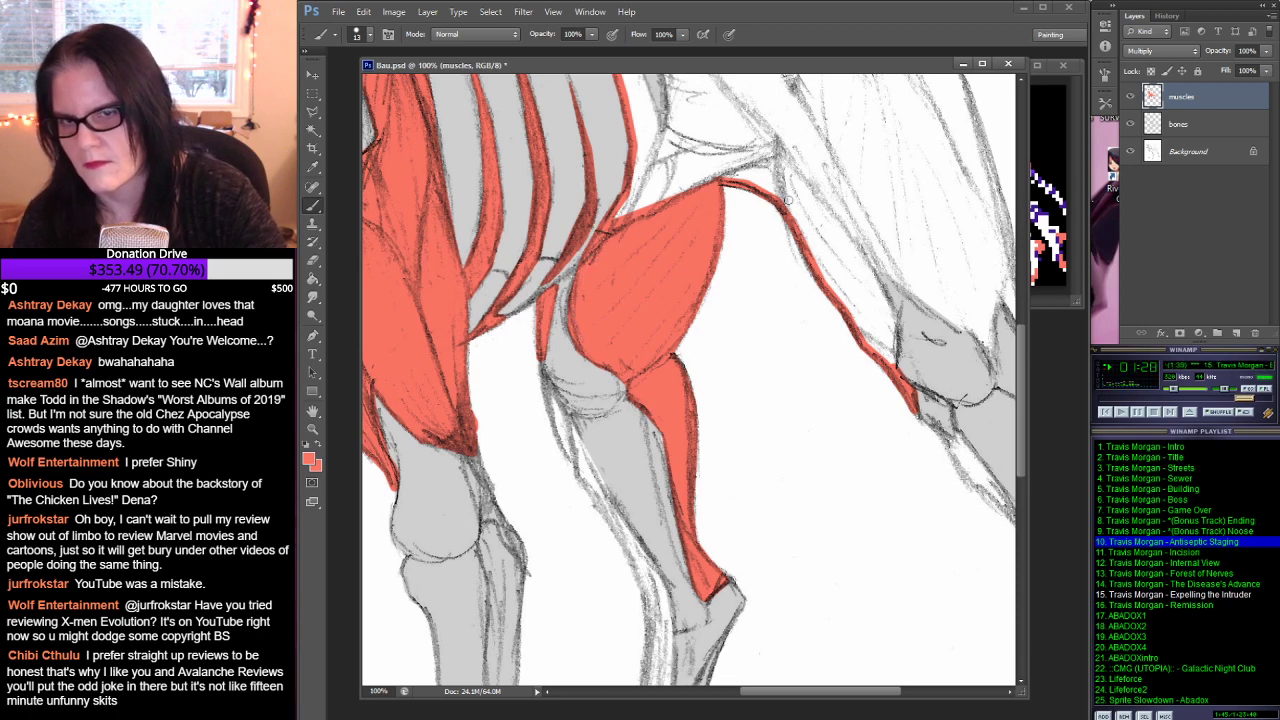
{"action": "left_click_drag", "start_coordinate": [772, 221], "coordinate": [682, 451]}
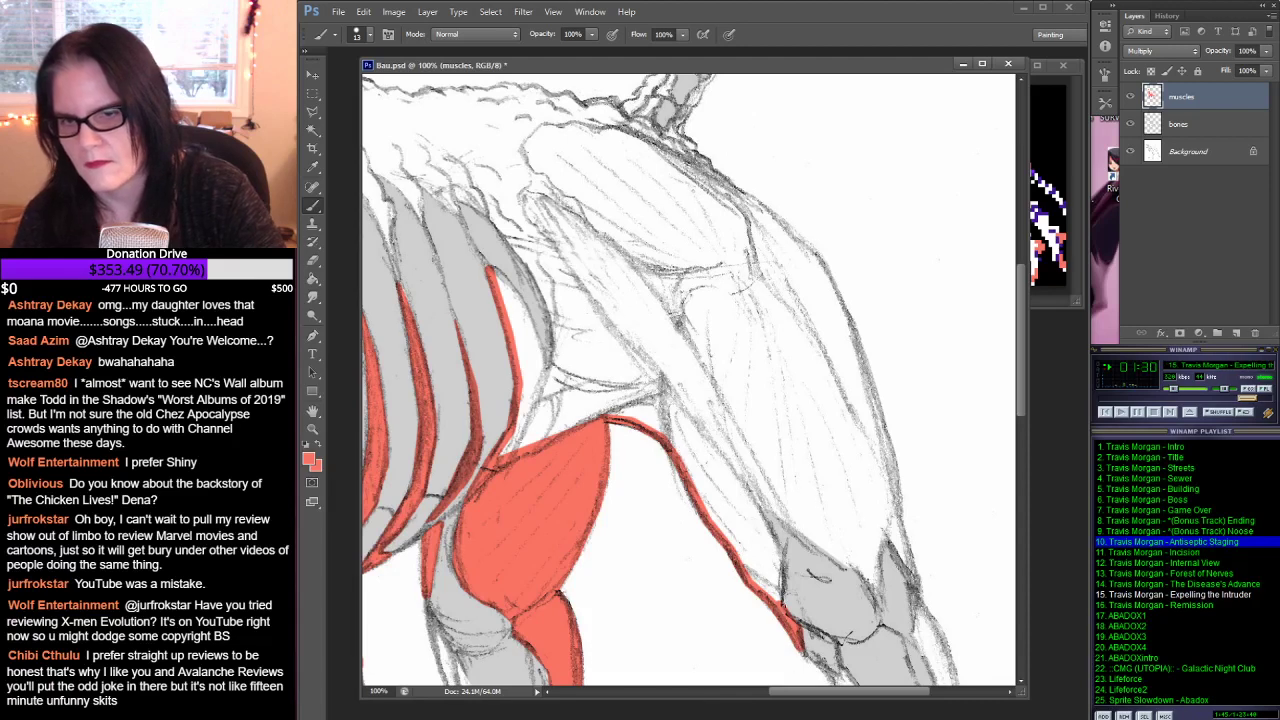
{"action": "left_click_drag", "start_coordinate": [780, 610], "coordinate": [753, 504]}
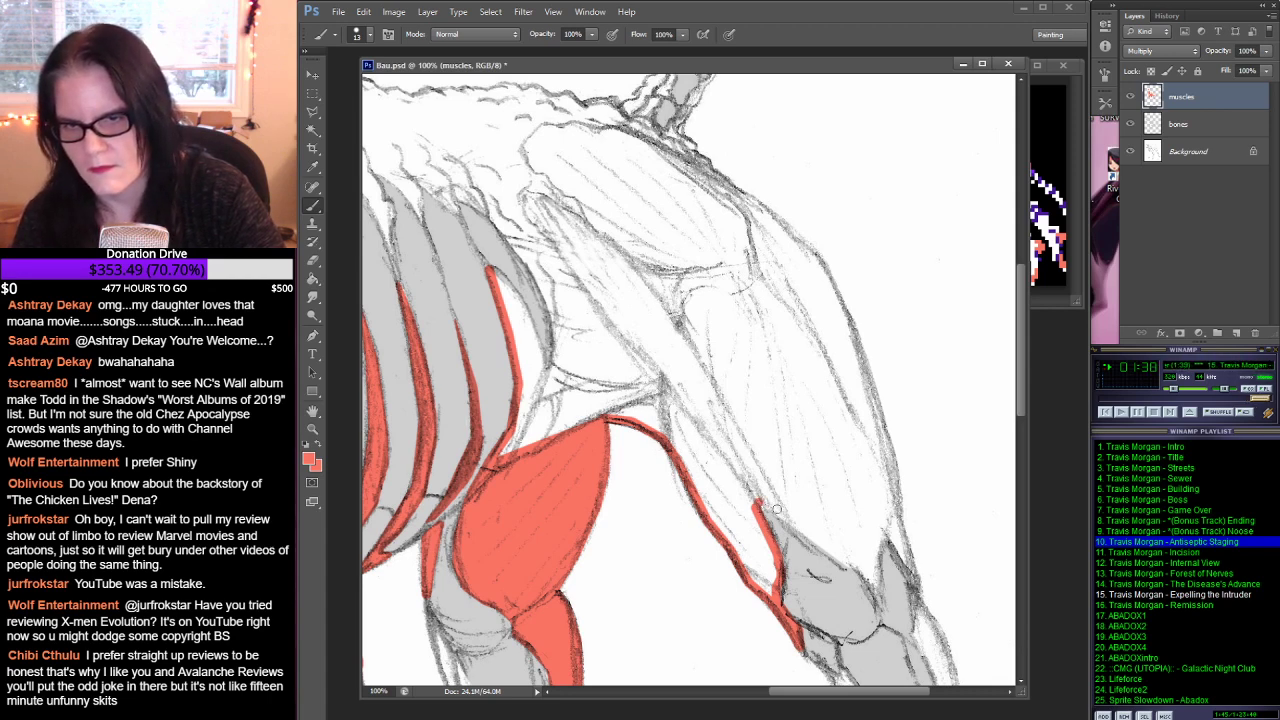
{"action": "left_click_drag", "start_coordinate": [776, 509], "coordinate": [802, 532]}
{"action": "left_click", "coordinate": [845, 564], "text": "shift"}
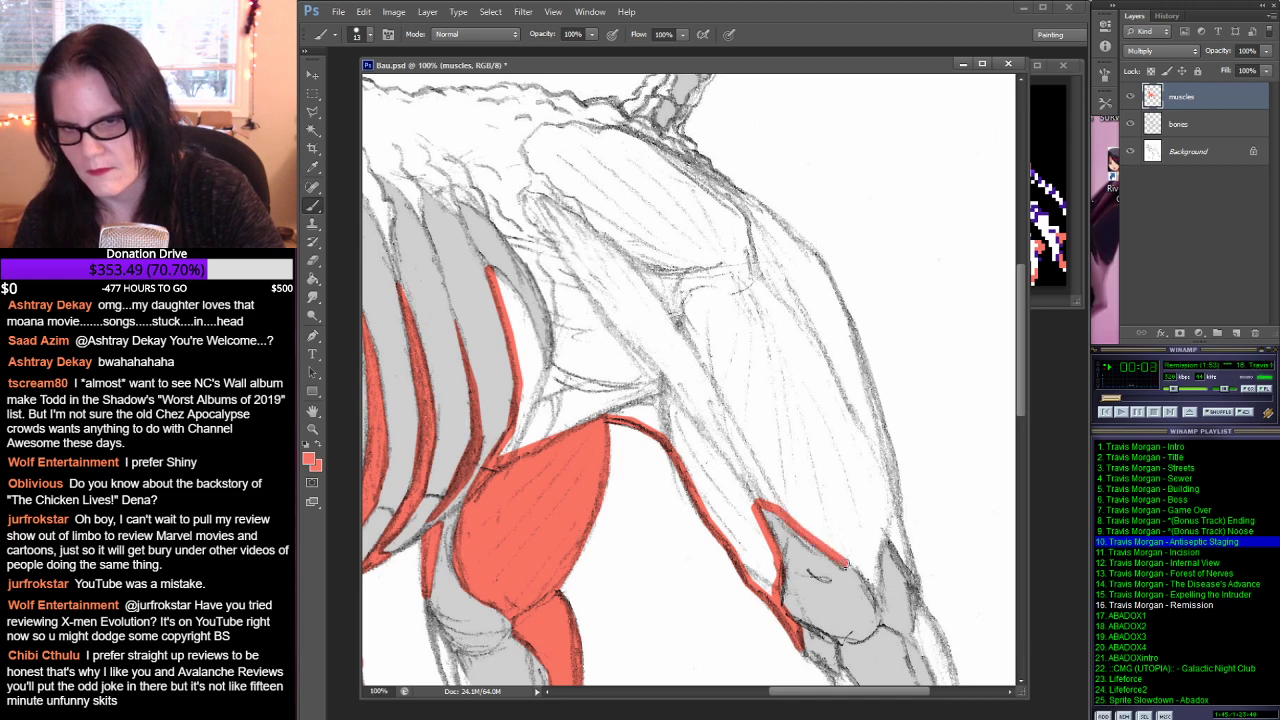
{"action": "mouse_move", "coordinate": [856, 567]}
{"action": "left_mouse_down"}
{"action": "mouse_move", "coordinate": [876, 584]}
{"action": "mouse_move", "coordinate": [886, 530]}
{"action": "left_mouse_up"}
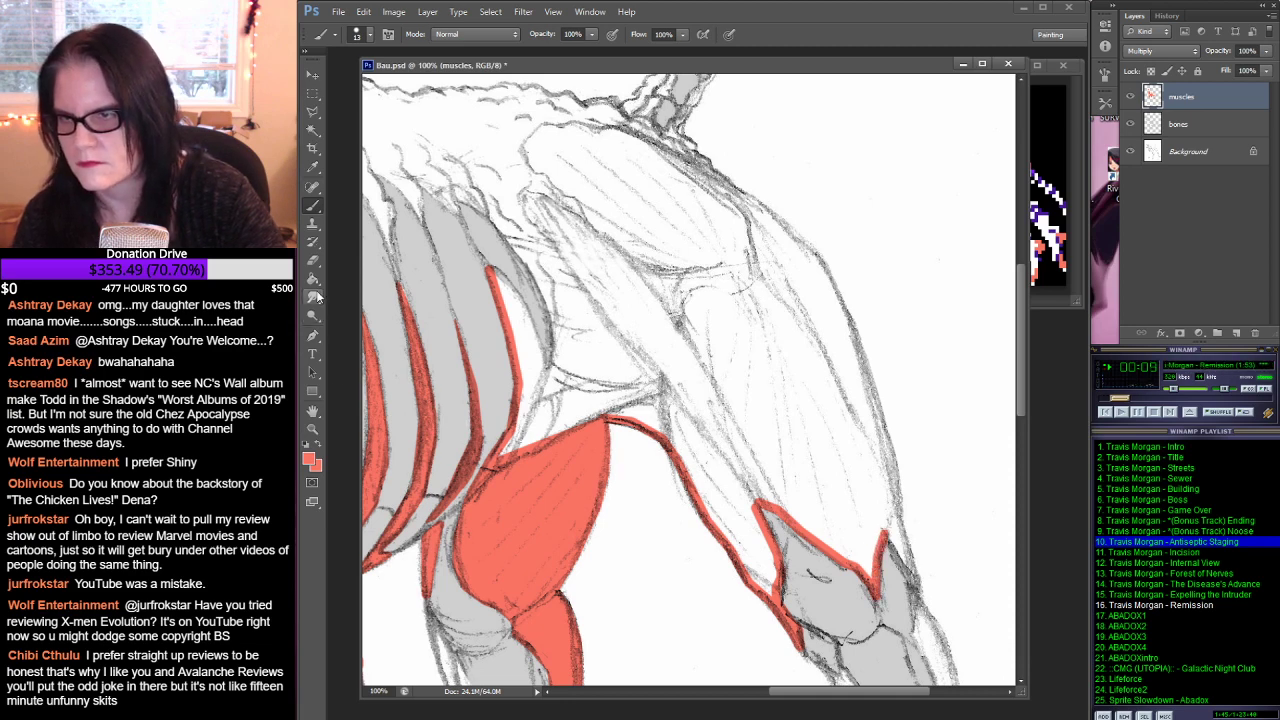
Step: Erase the red overshoot at the notch above the near knee and outline the narrow muscle point behind the knee in red
{"action": "left_click", "coordinate": [313, 260]}
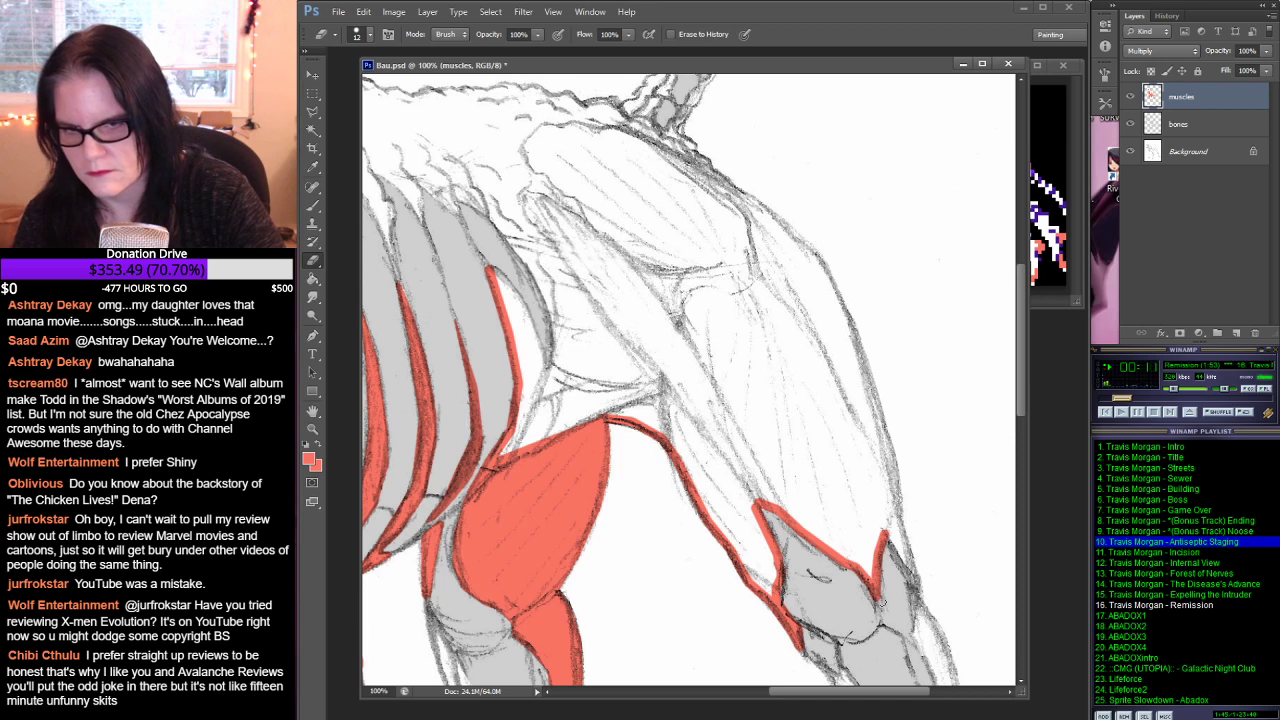
{"action": "left_click_drag", "start_coordinate": [884, 605], "coordinate": [884, 584]}
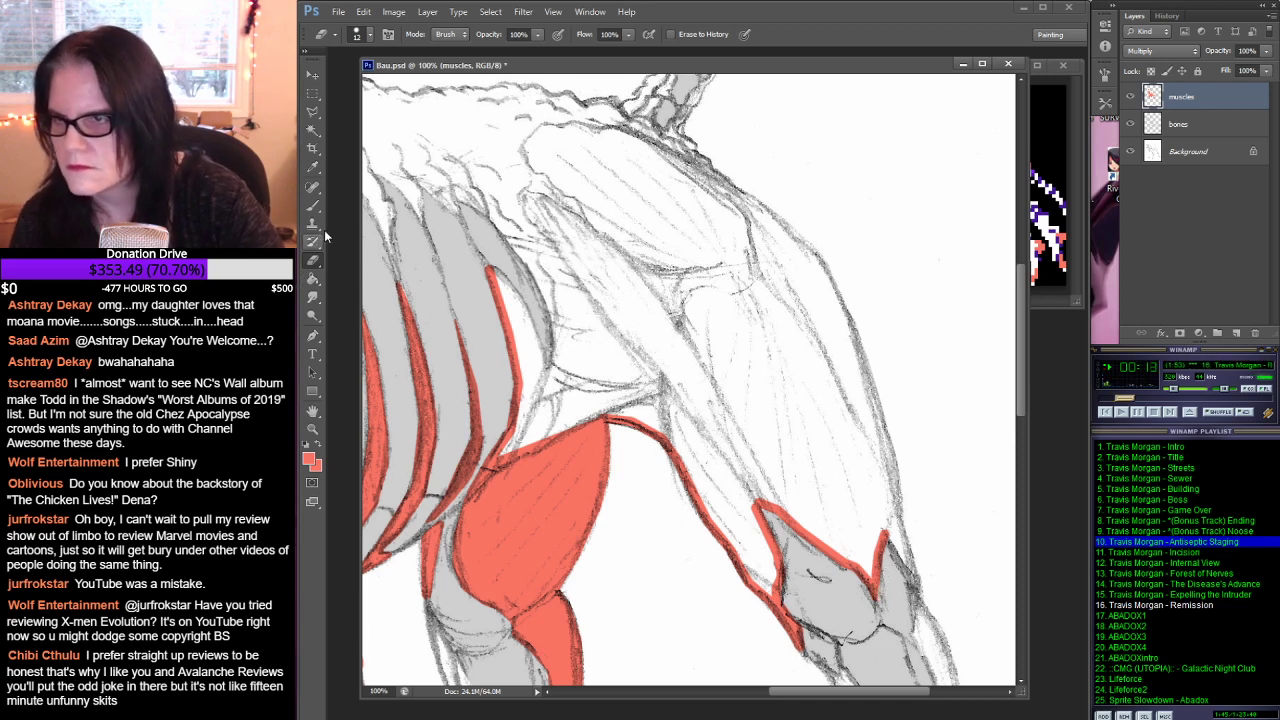
{"action": "key", "text": "b"}
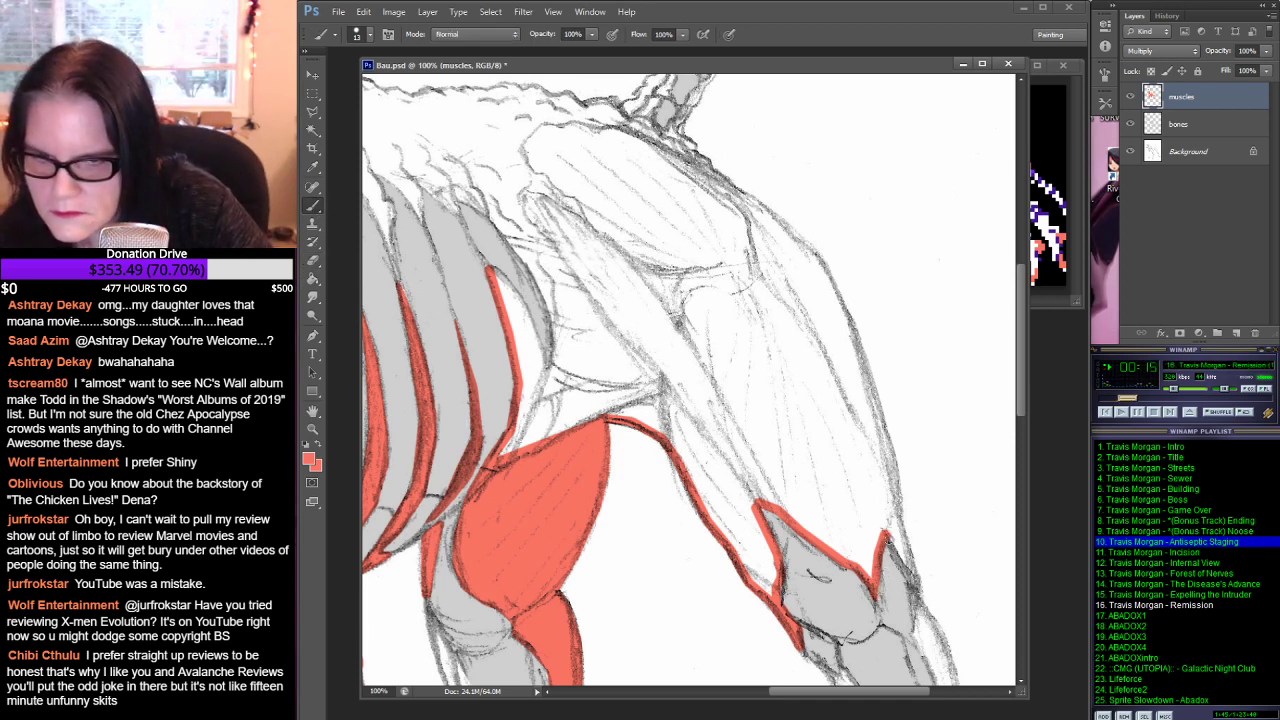
{"action": "left_click_drag", "start_coordinate": [886, 538], "coordinate": [915, 584]}
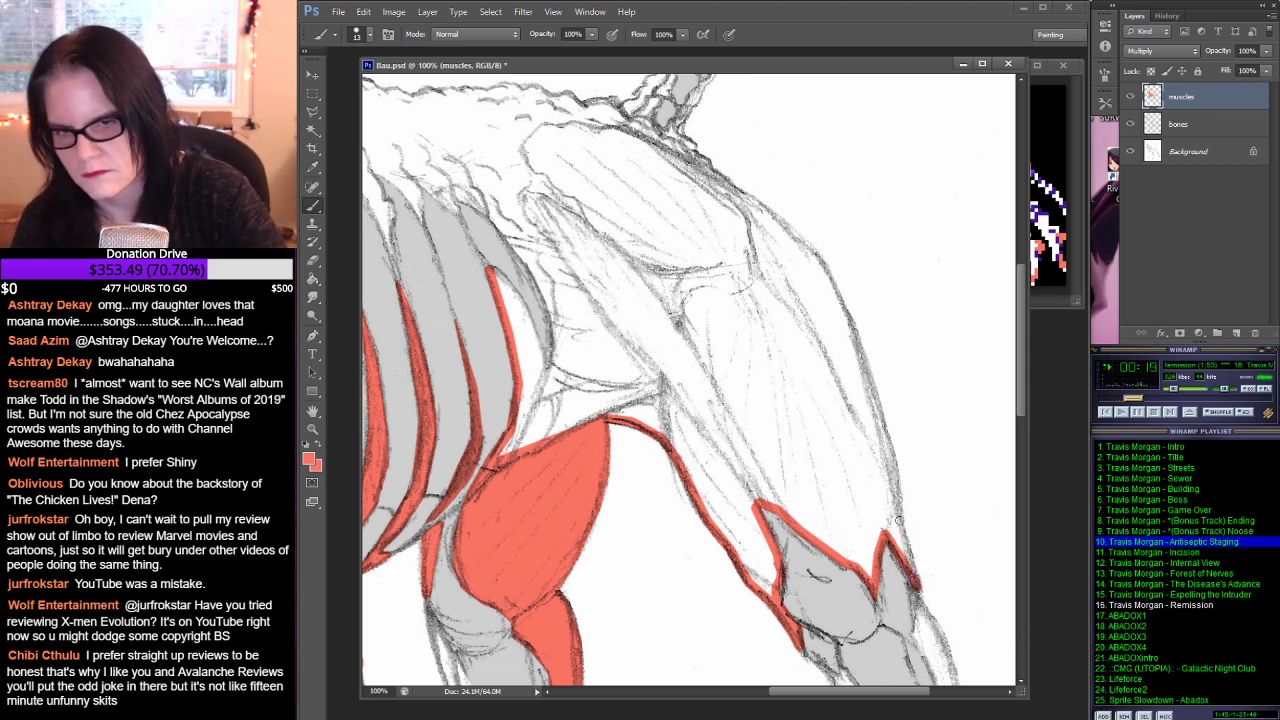
{"action": "left_click_drag", "start_coordinate": [899, 520], "coordinate": [918, 580]}
Step: Outline the near thigh's rear edge in red from above the knee up to the rump near the tail base
{"action": "mouse_move", "coordinate": [897, 490]}
{"action": "left_mouse_down"}
{"action": "mouse_move", "coordinate": [900, 516]}
{"action": "mouse_move", "coordinate": [880, 426]}
{"action": "left_mouse_up"}
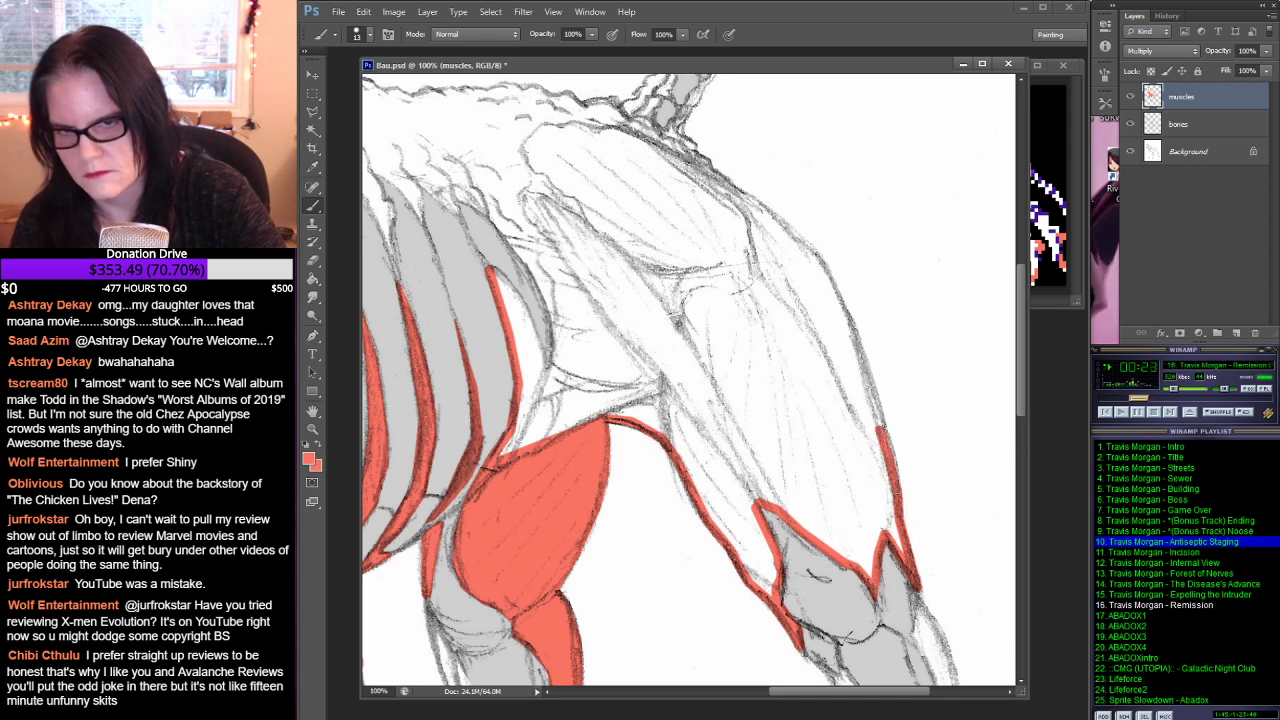
{"action": "mouse_move", "coordinate": [878, 427]}
{"action": "left_mouse_down"}
{"action": "mouse_move", "coordinate": [876, 365]}
{"action": "mouse_move", "coordinate": [854, 342]}
{"action": "left_mouse_up"}
{"action": "mouse_move", "coordinate": [830, 288]}
{"action": "left_mouse_down"}
{"action": "mouse_move", "coordinate": [820, 268]}
{"action": "mouse_move", "coordinate": [860, 346]}
{"action": "left_mouse_up"}
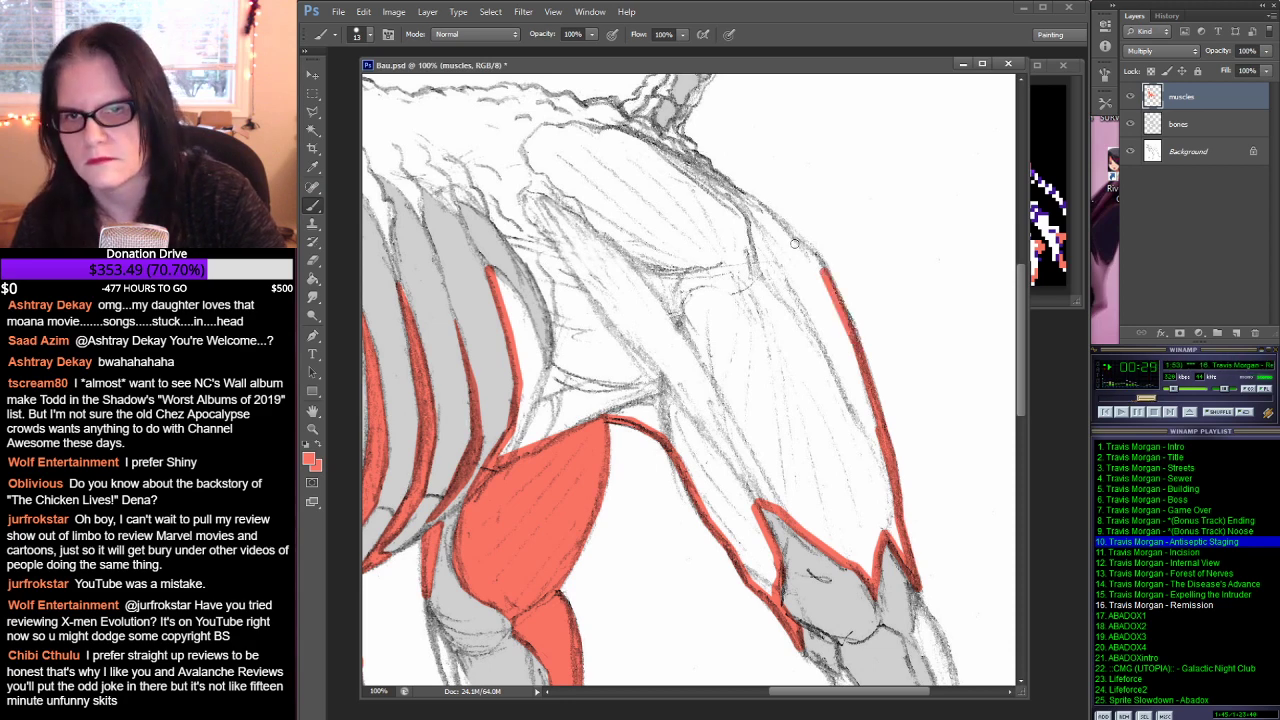
{"action": "left_click_drag", "start_coordinate": [822, 268], "coordinate": [738, 190]}
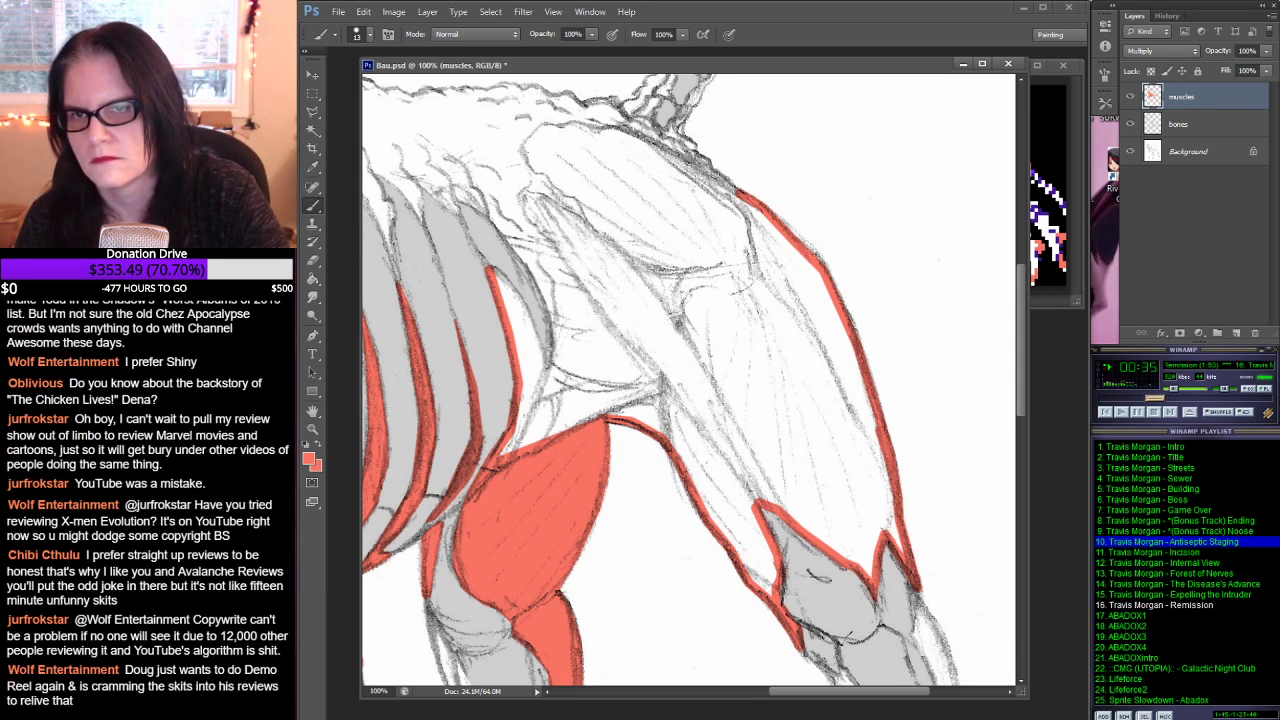
Step: Continue the red outline over the hip's top and down its front edge, then around the last rib's tip and up its inner edge
{"action": "mouse_move", "coordinate": [738, 190]}
{"action": "left_mouse_down"}
{"action": "mouse_move", "coordinate": [606, 128]}
{"action": "mouse_move", "coordinate": [539, 130]}
{"action": "mouse_move", "coordinate": [546, 173]}
{"action": "left_mouse_up"}
{"action": "left_click", "coordinate": [655, 147], "text": "shift"}
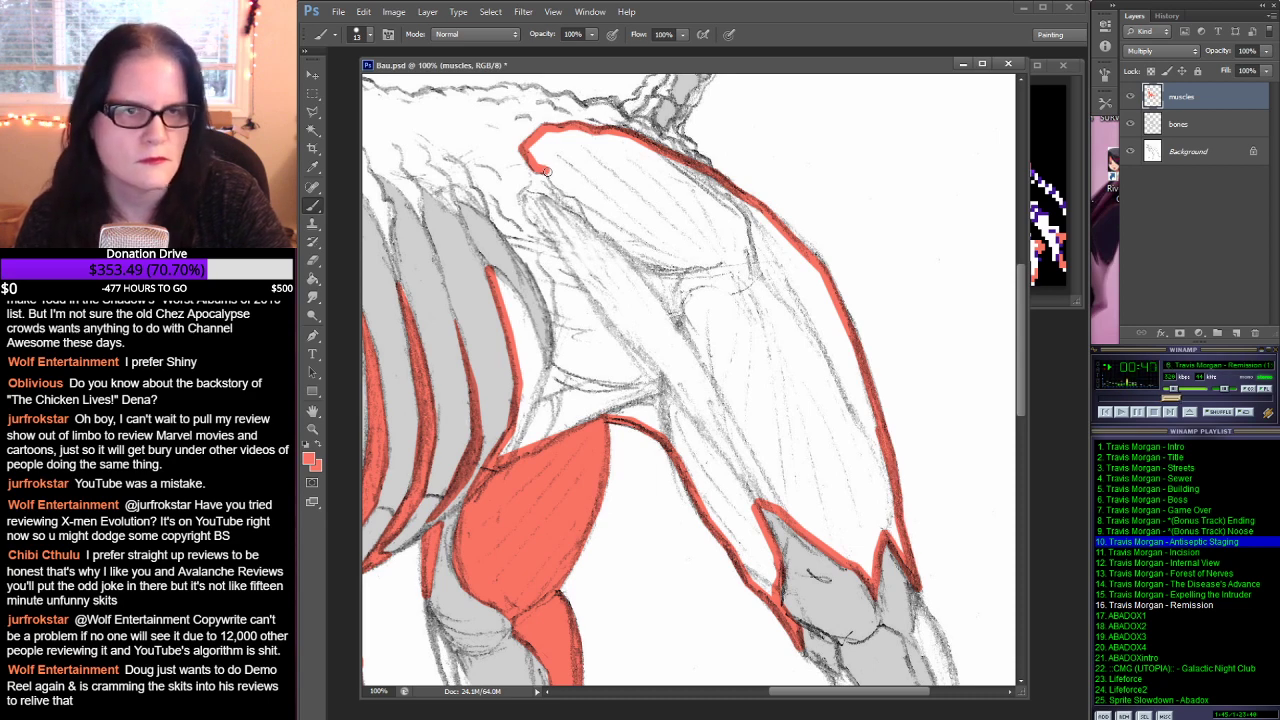
{"action": "left_click_drag", "start_coordinate": [534, 173], "coordinate": [522, 208]}
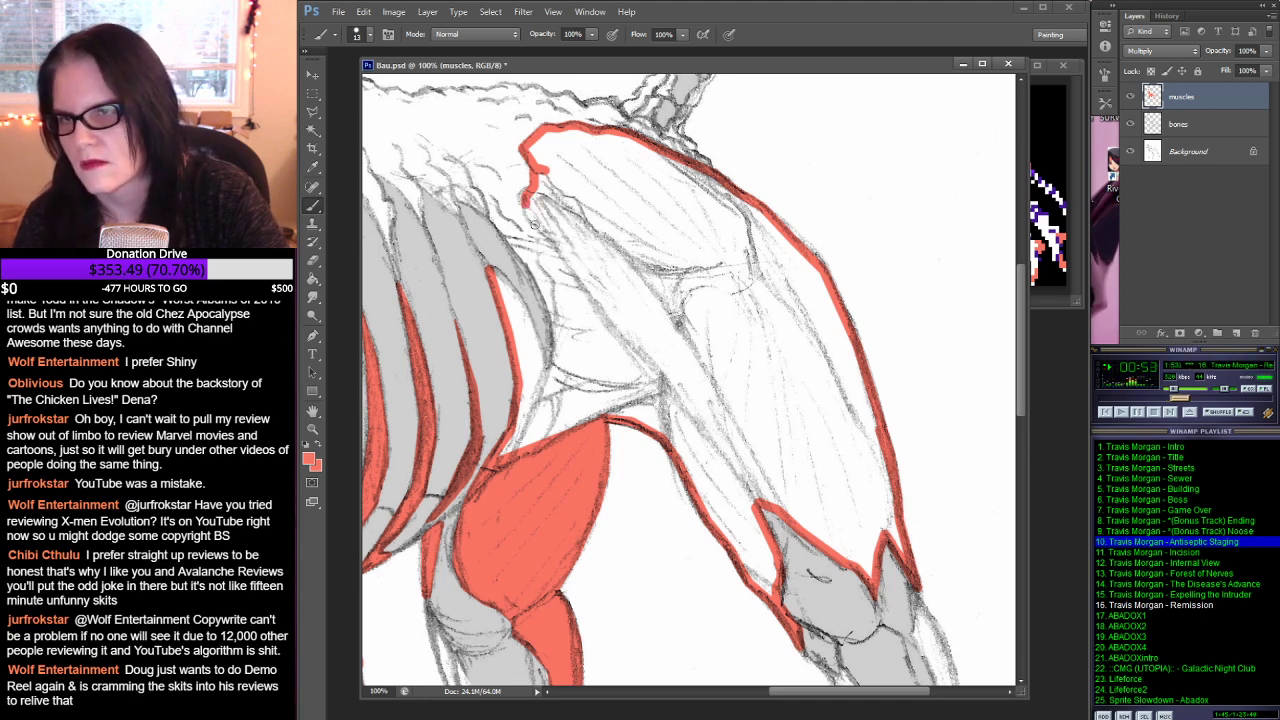
{"action": "left_click", "coordinate": [540, 225], "text": "shift"}
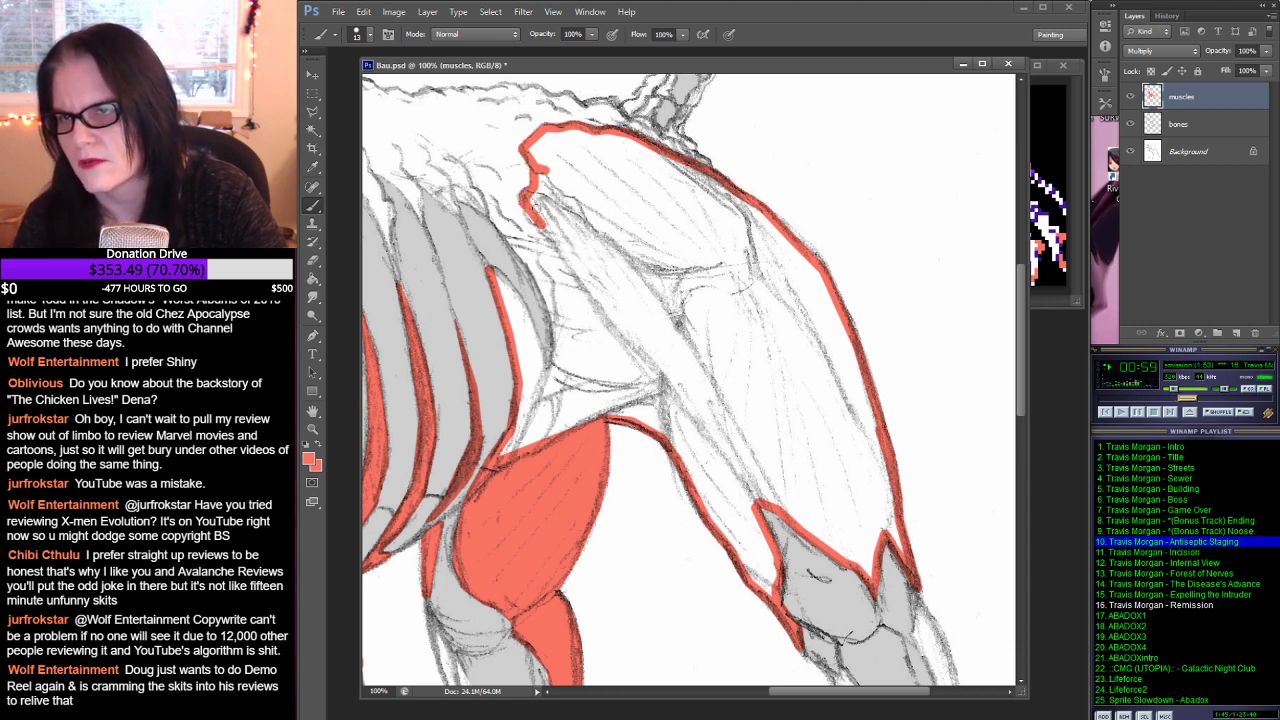
{"action": "mouse_move", "coordinate": [527, 212]}
{"action": "left_mouse_down"}
{"action": "mouse_move", "coordinate": [559, 324]}
{"action": "mouse_move", "coordinate": [544, 380]}
{"action": "mouse_move", "coordinate": [496, 273]}
{"action": "left_mouse_up"}
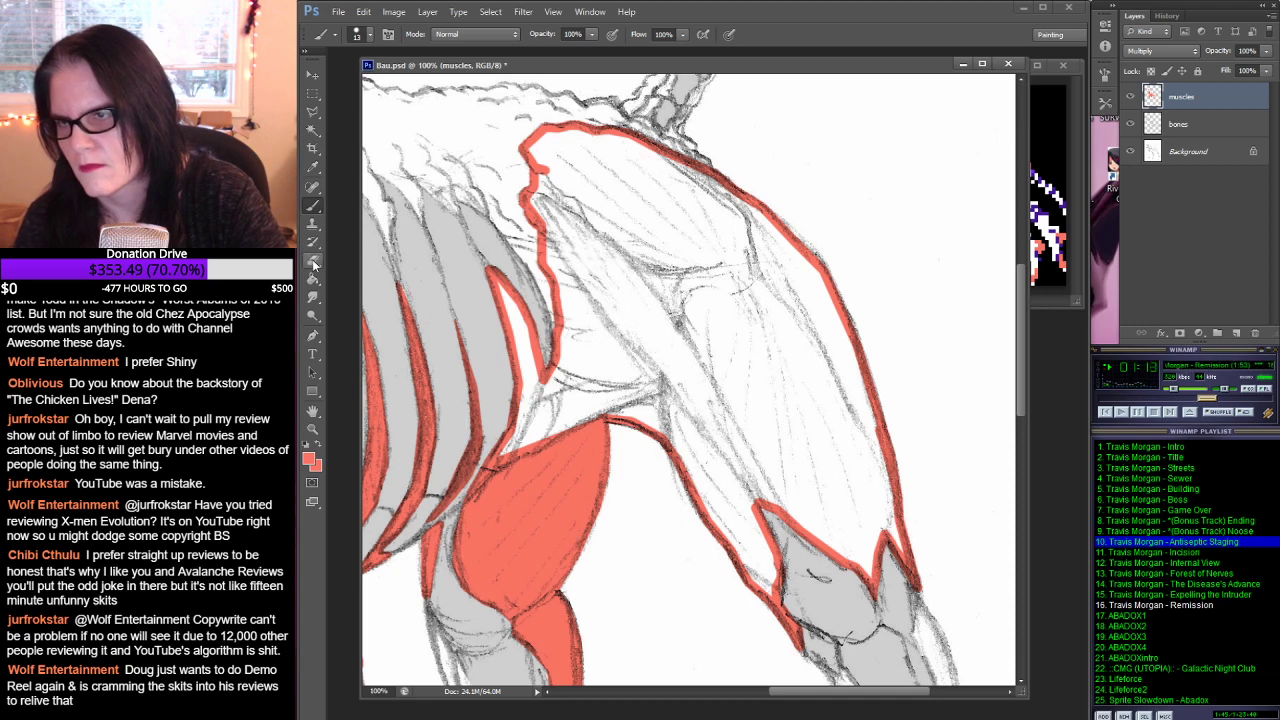
Step: Erase the red overshoot along the near thigh's upper rear edge and fill the outlined hip and thigh with red
{"action": "left_click", "coordinate": [313, 261]}
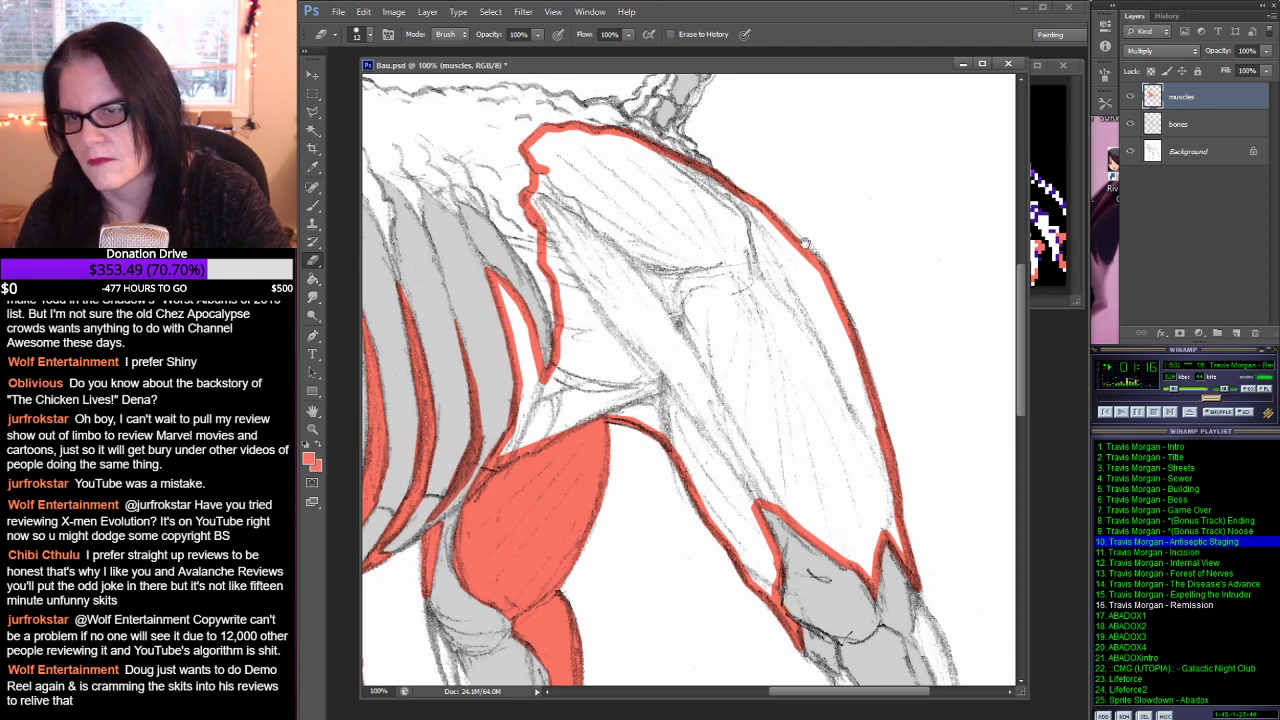
{"action": "left_click_drag", "start_coordinate": [808, 248], "coordinate": [743, 198]}
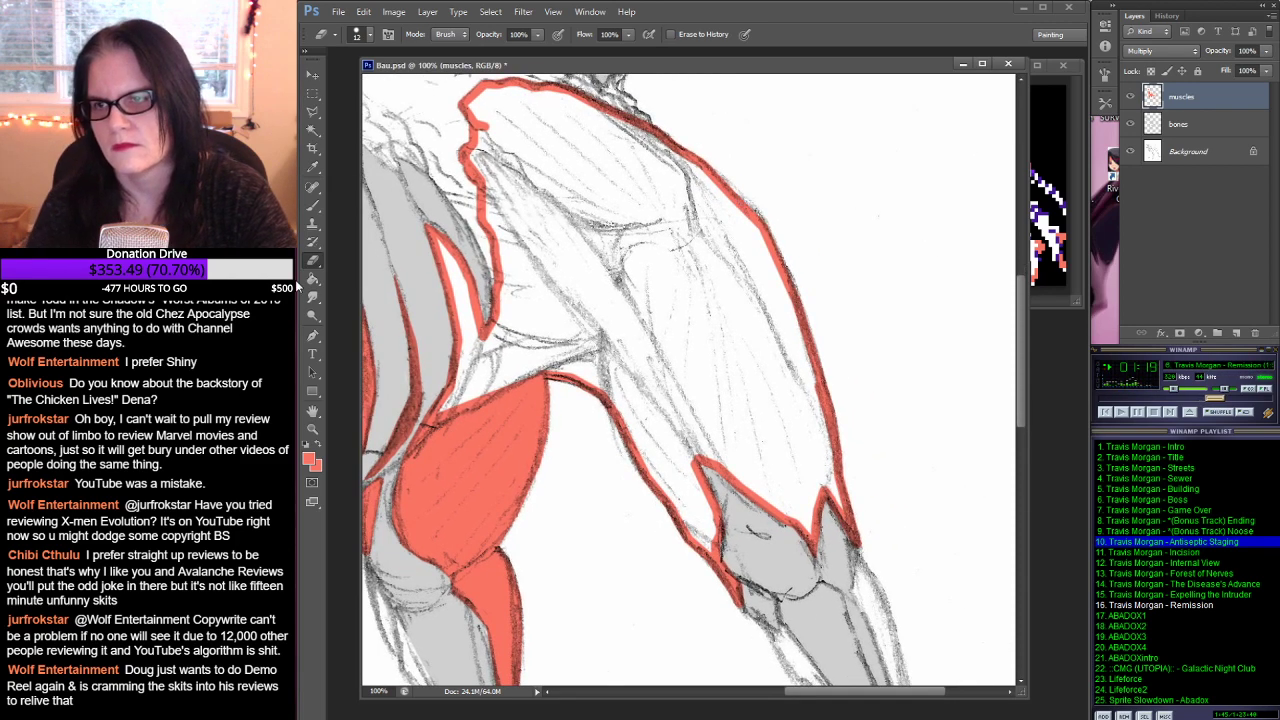
{"action": "key", "text": "g"}
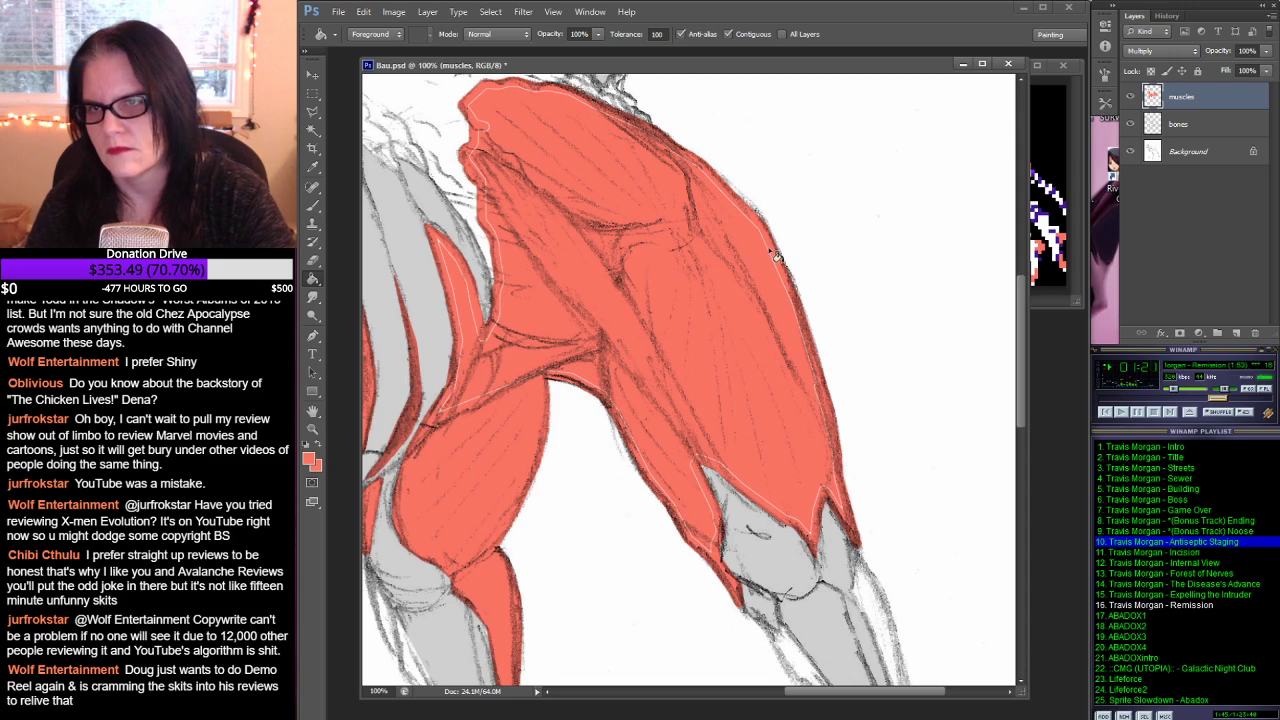
Step: Set the muscles layer's blend mode to Normal and brush red over the thin seams beside the last rib and along the hip's front edge
{"action": "left_click", "coordinate": [1193, 50]}
{"action": "left_click", "coordinate": [1185, 52]}
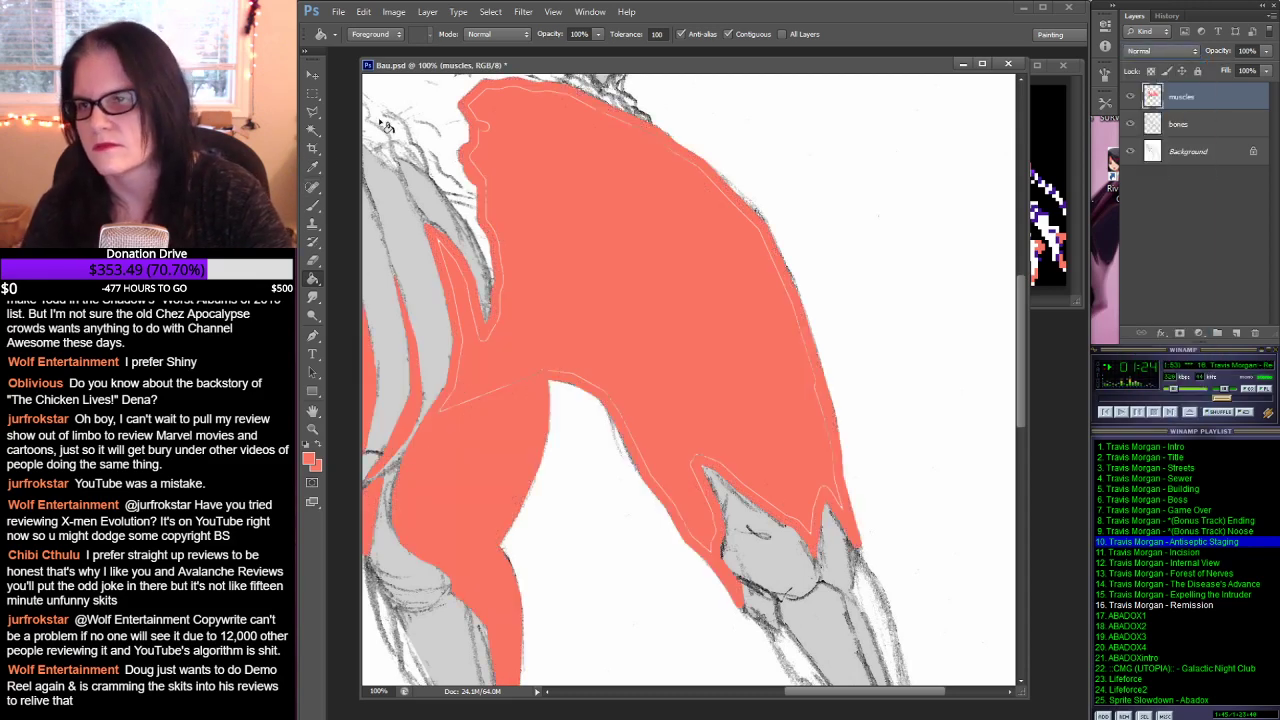
{"action": "left_click", "coordinate": [313, 205]}
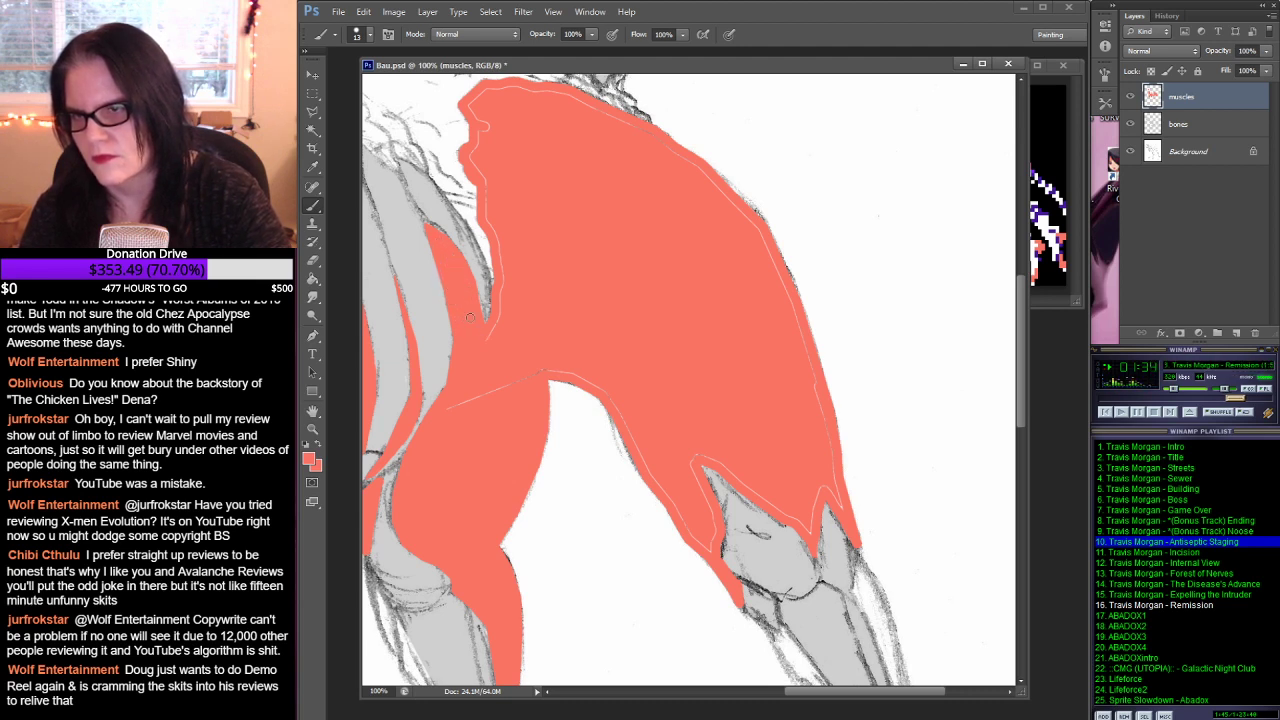
{"action": "left_click_drag", "start_coordinate": [482, 343], "coordinate": [501, 309]}
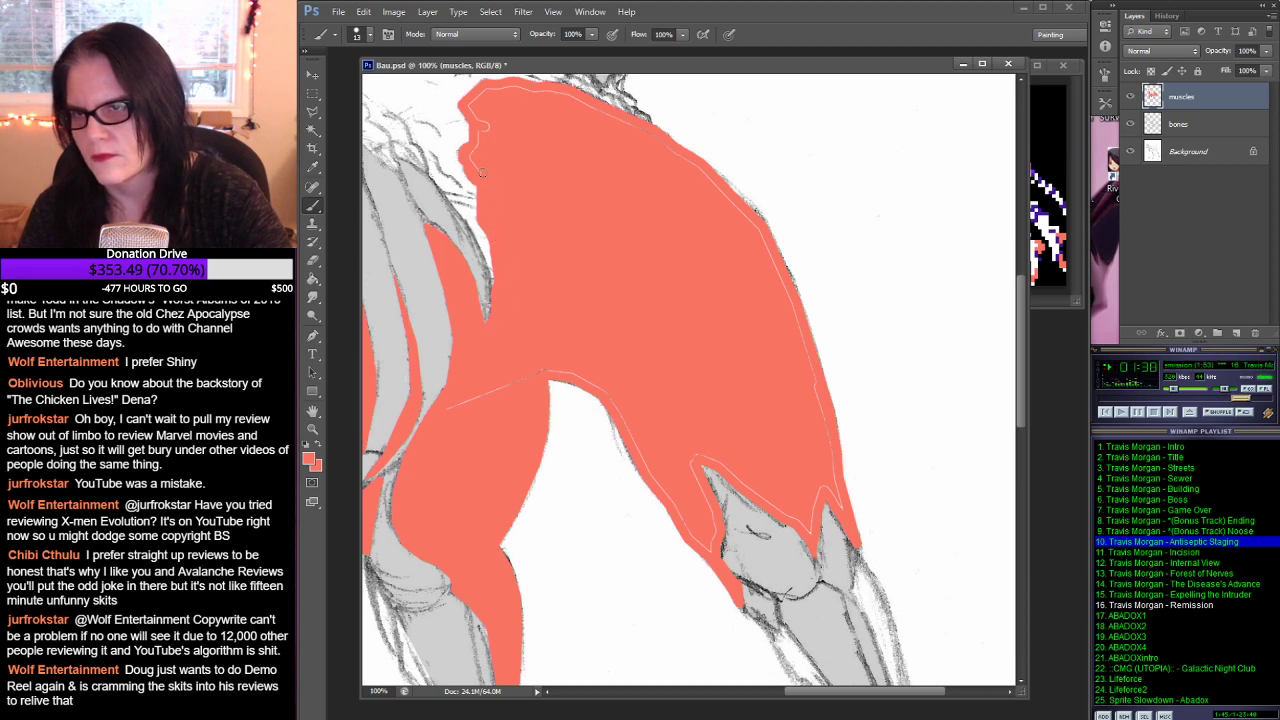
{"action": "left_click_drag", "start_coordinate": [471, 157], "coordinate": [483, 127]}
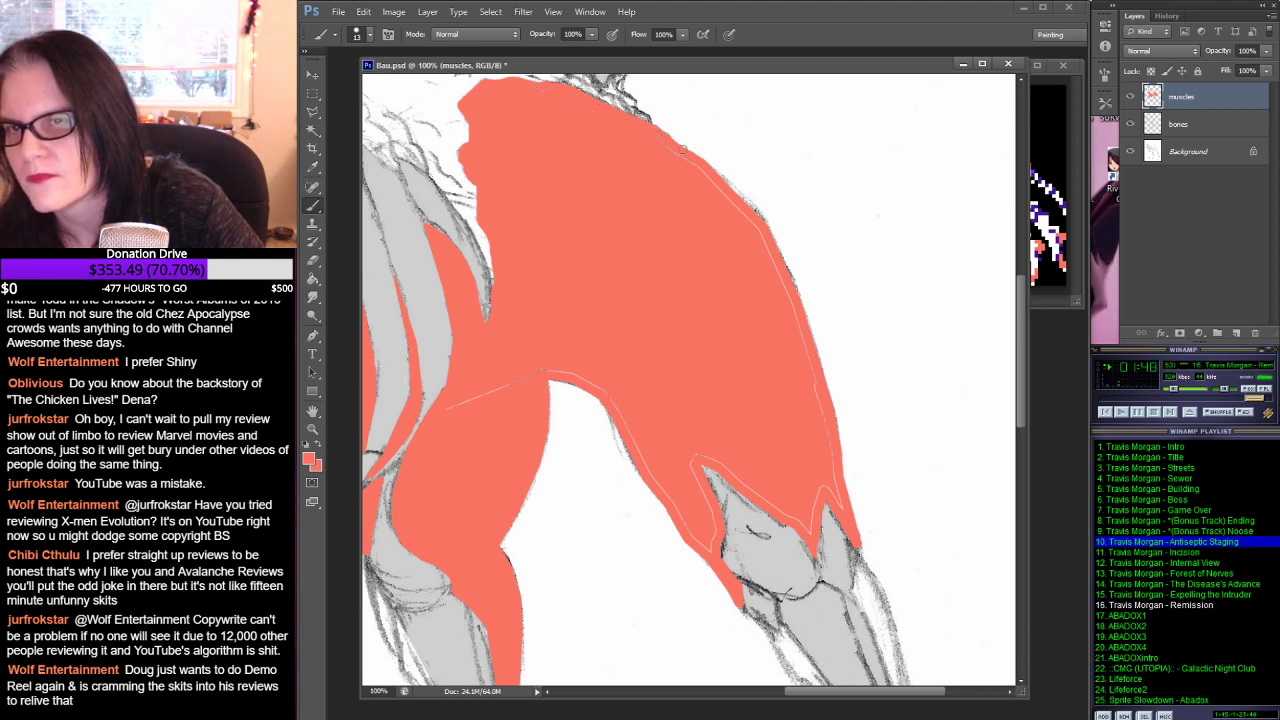
Step: Brush red over the thin seams along the near thigh's rear edge, around the knee bone and up the inner edge
{"action": "left_click_drag", "start_coordinate": [698, 166], "coordinate": [754, 229]}
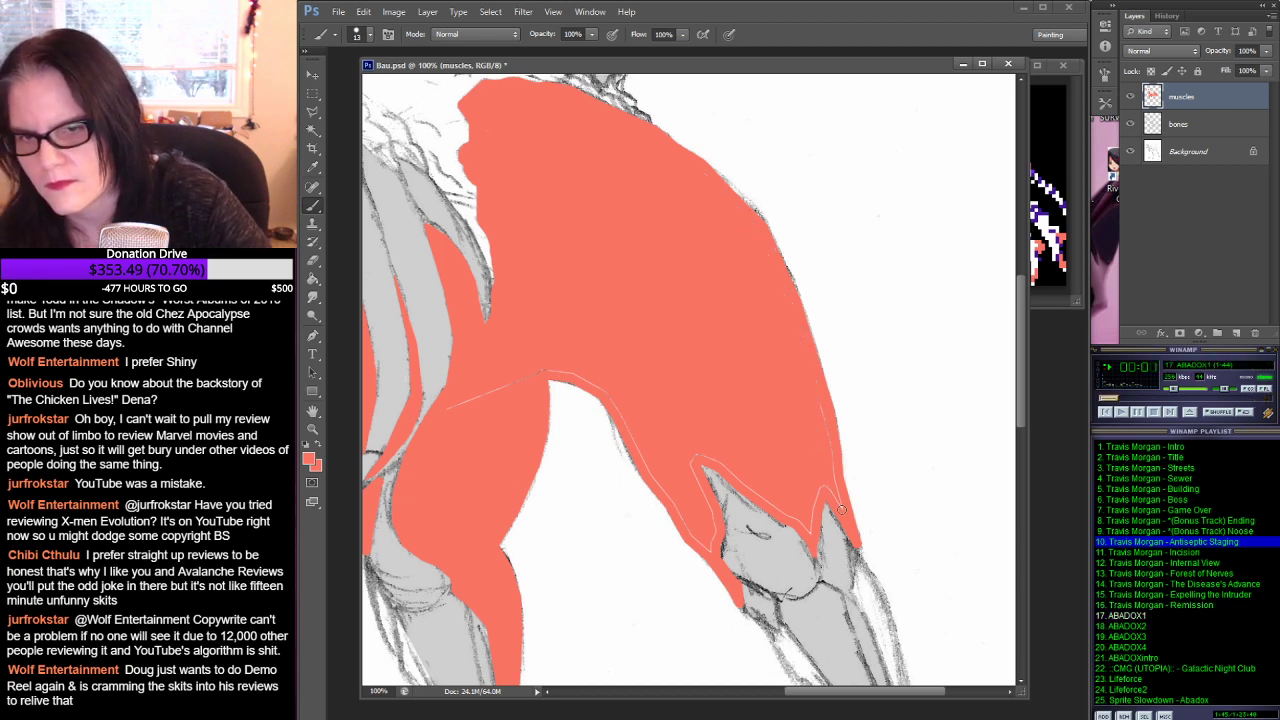
{"action": "left_click_drag", "start_coordinate": [838, 465], "coordinate": [843, 510]}
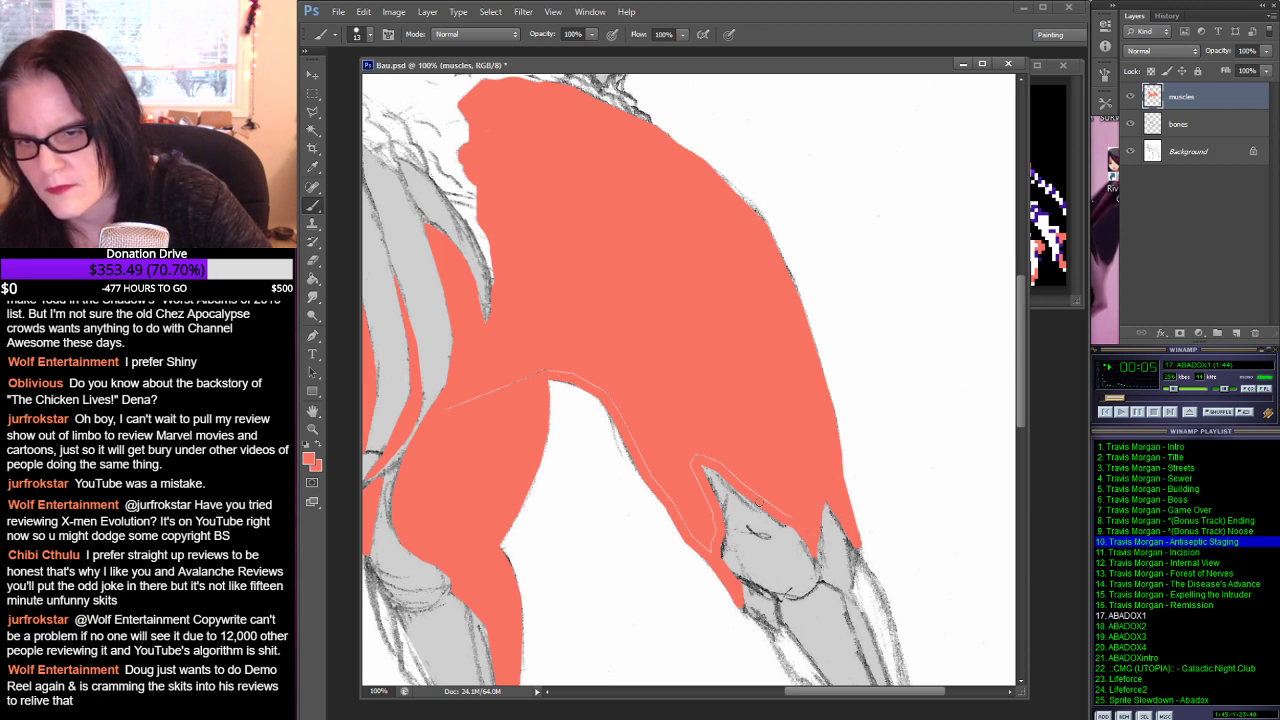
{"action": "mouse_move", "coordinate": [757, 493]}
{"action": "left_mouse_down"}
{"action": "mouse_move", "coordinate": [711, 458]}
{"action": "mouse_move", "coordinate": [712, 518]}
{"action": "left_mouse_up"}
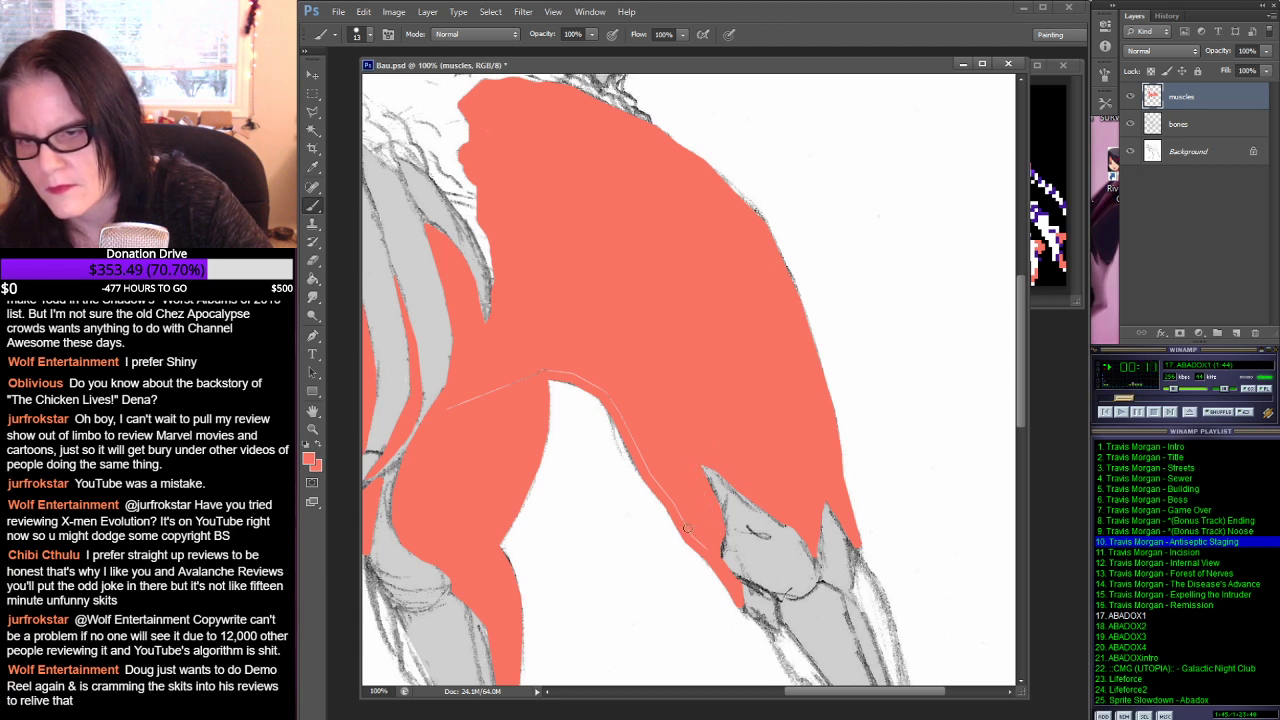
{"action": "left_click_drag", "start_coordinate": [656, 480], "coordinate": [613, 408]}
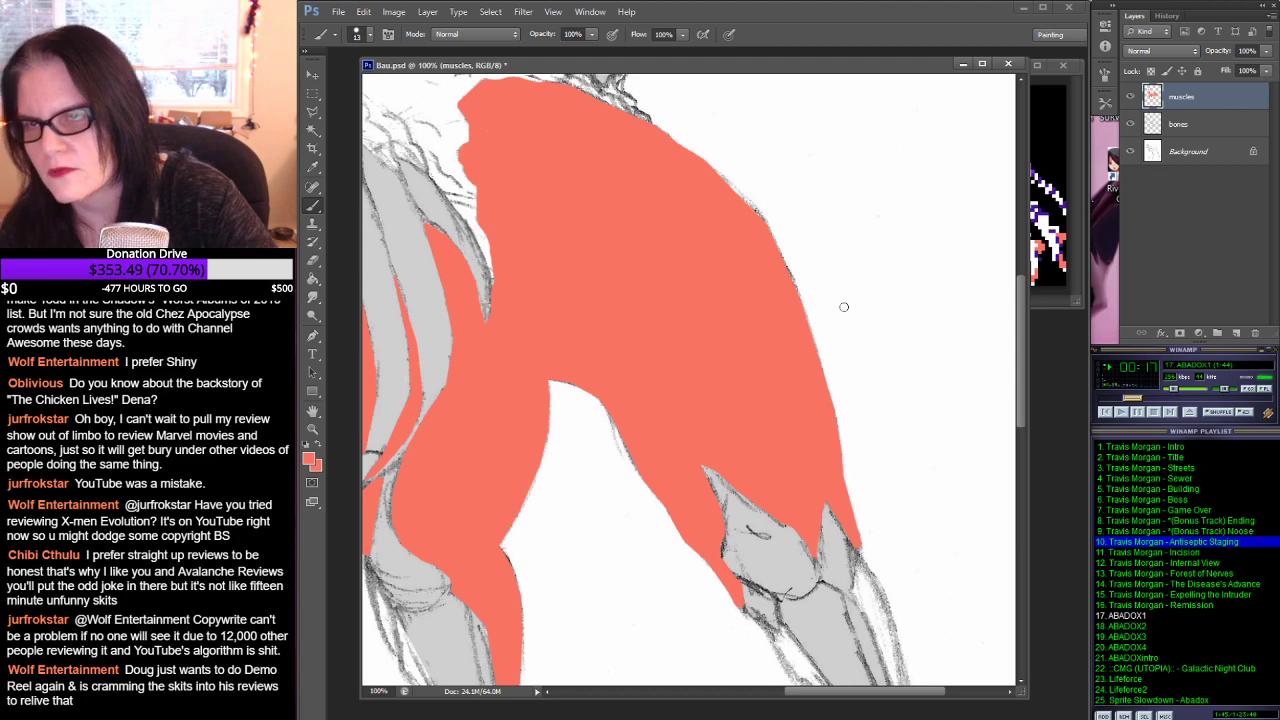
Step: Set the muscles layer's blend mode back to Multiply
{"action": "mouse_move", "coordinate": [880, 420]}
{"action": "left_mouse_down"}
{"action": "mouse_move", "coordinate": [823, 209]}
{"action": "mouse_move", "coordinate": [830, 222]}
{"action": "mouse_move", "coordinate": [946, 183]}
{"action": "mouse_move", "coordinate": [632, 225]}
{"action": "mouse_move", "coordinate": [660, 197]}
{"action": "mouse_move", "coordinate": [637, 194]}
{"action": "left_mouse_up"}
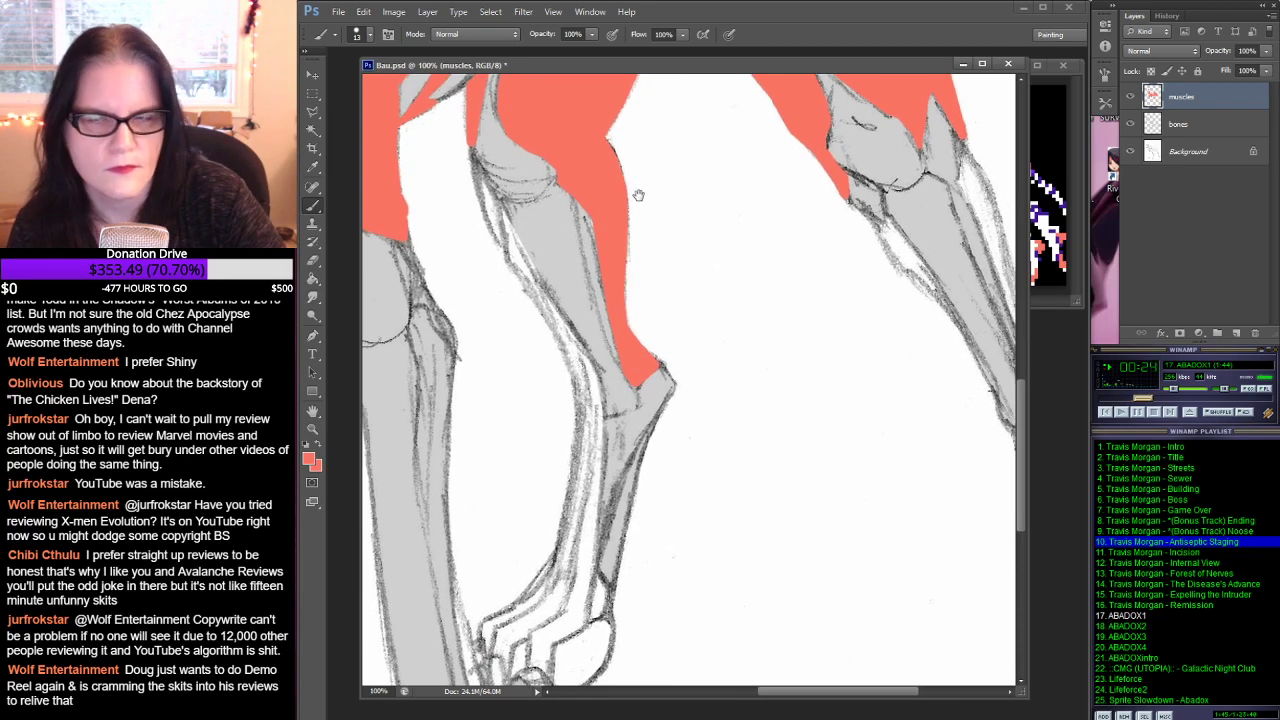
{"action": "left_click", "coordinate": [313, 205]}
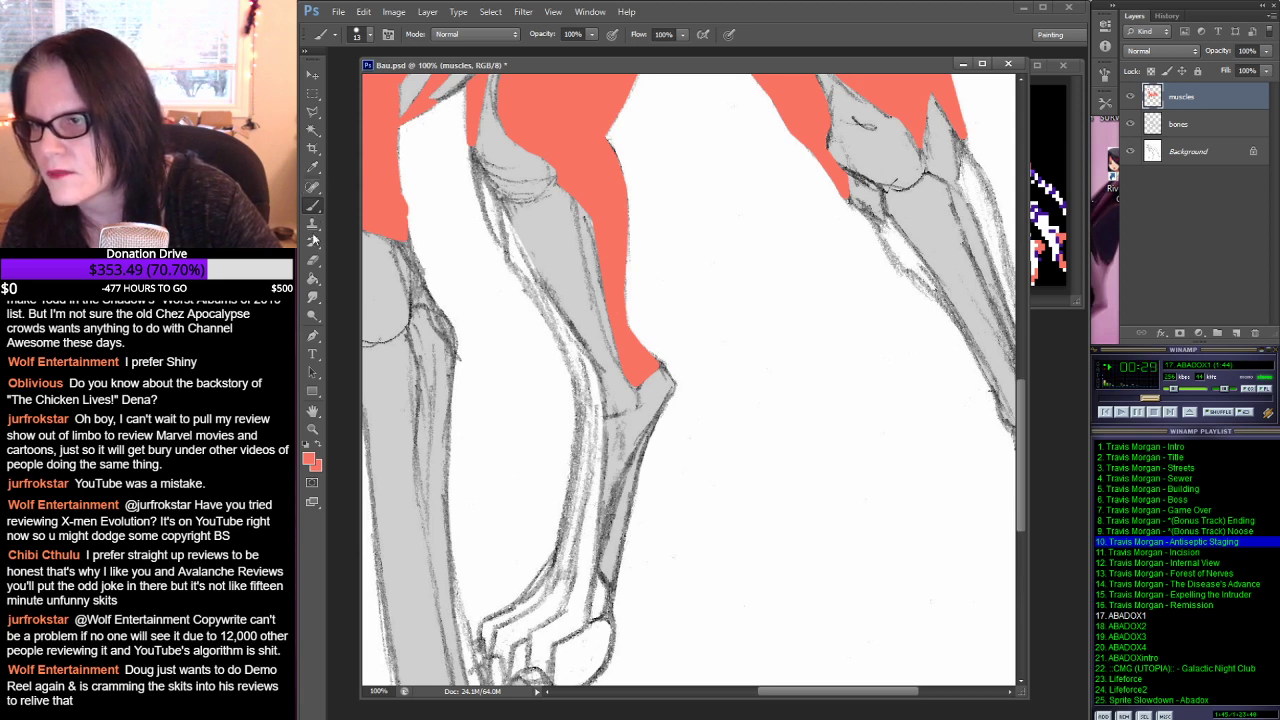
{"action": "left_click", "coordinate": [313, 259]}
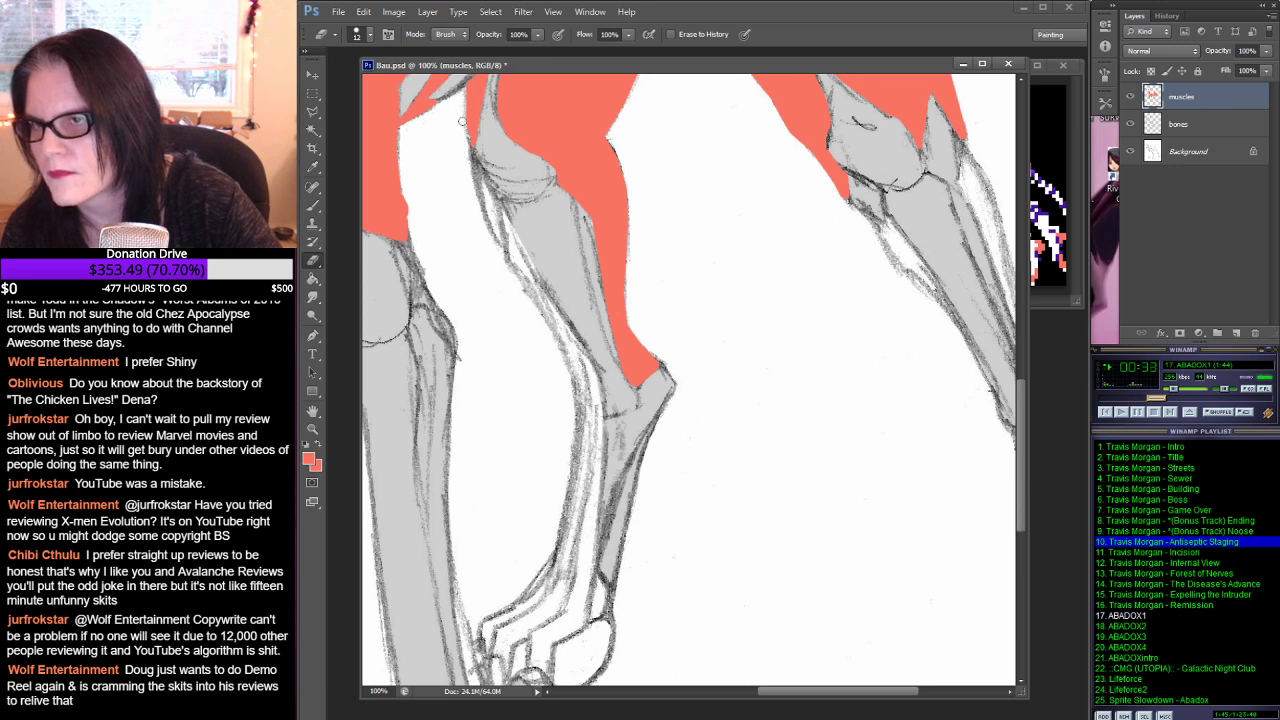
{"action": "left_click", "coordinate": [1196, 51]}
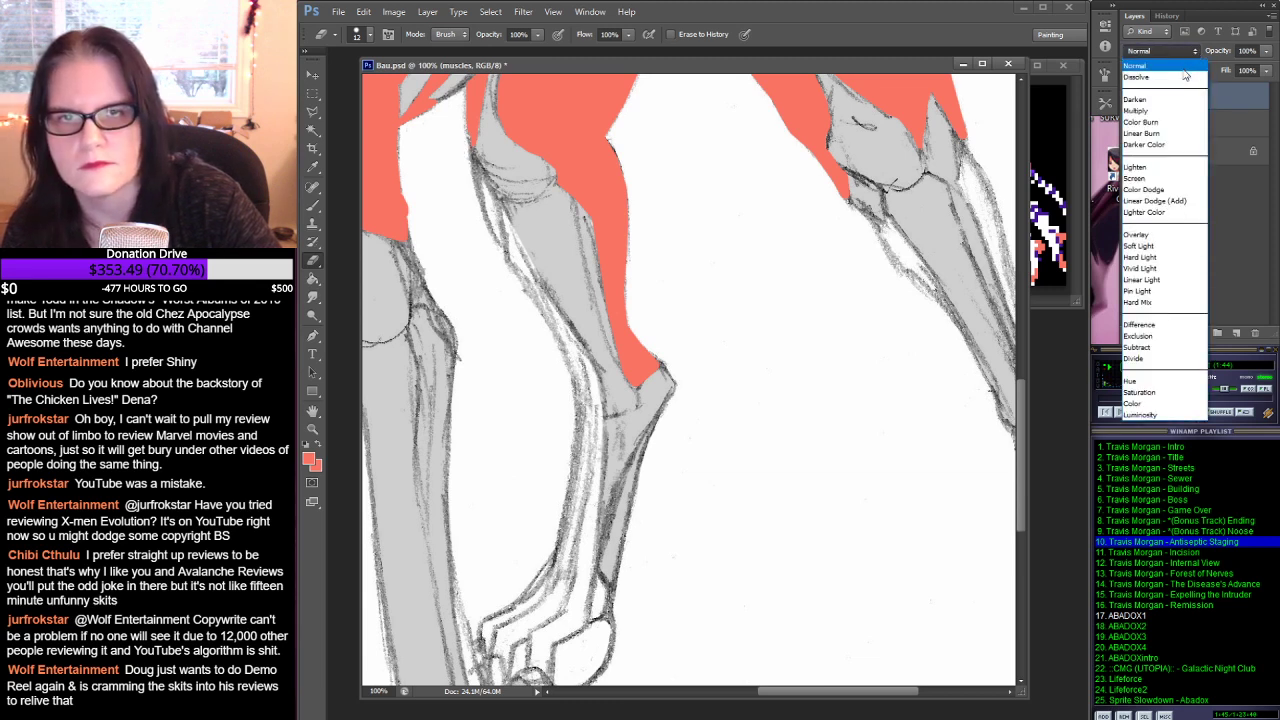
{"action": "left_click", "coordinate": [1136, 110]}
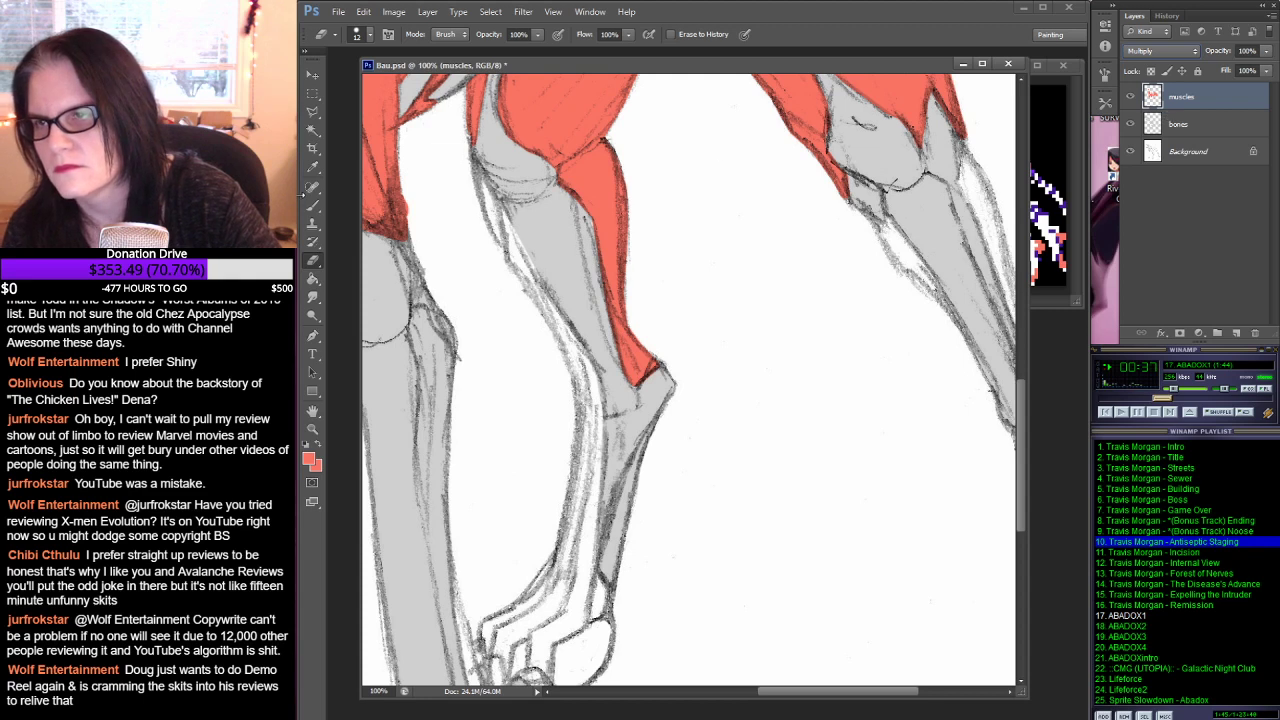
Step: Brush red down the bone-side edge of the far hind leg's front shin muscle, from the knee to the ankle
{"action": "left_click", "coordinate": [312, 208]}
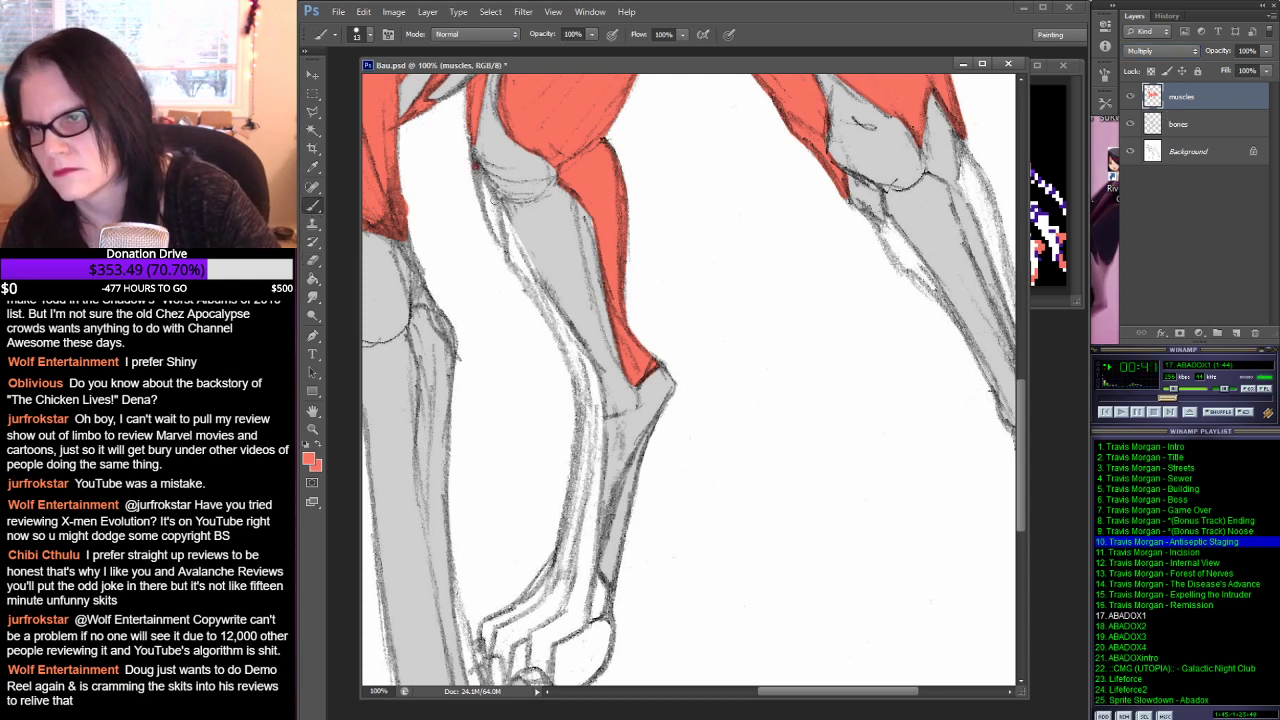
{"action": "left_click_drag", "start_coordinate": [478, 167], "coordinate": [501, 204]}
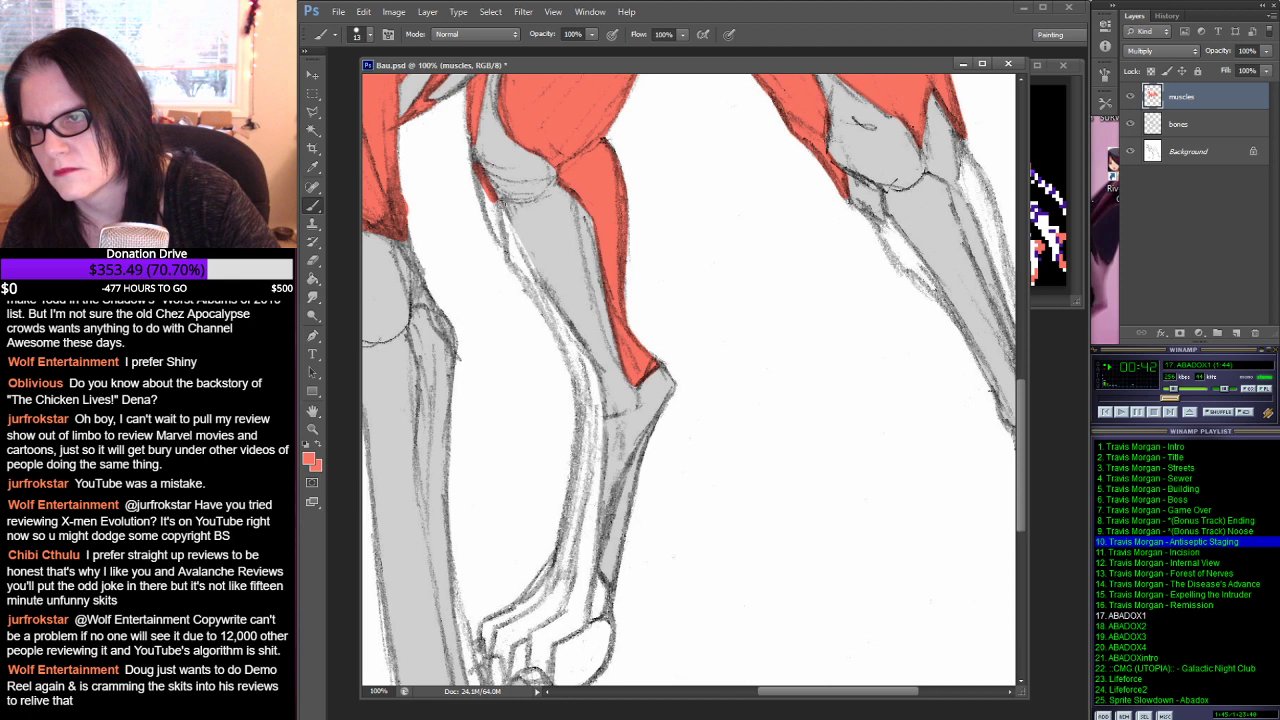
{"action": "left_click", "coordinate": [528, 267], "text": "shift"}
{"action": "left_click", "coordinate": [567, 328], "text": "shift"}
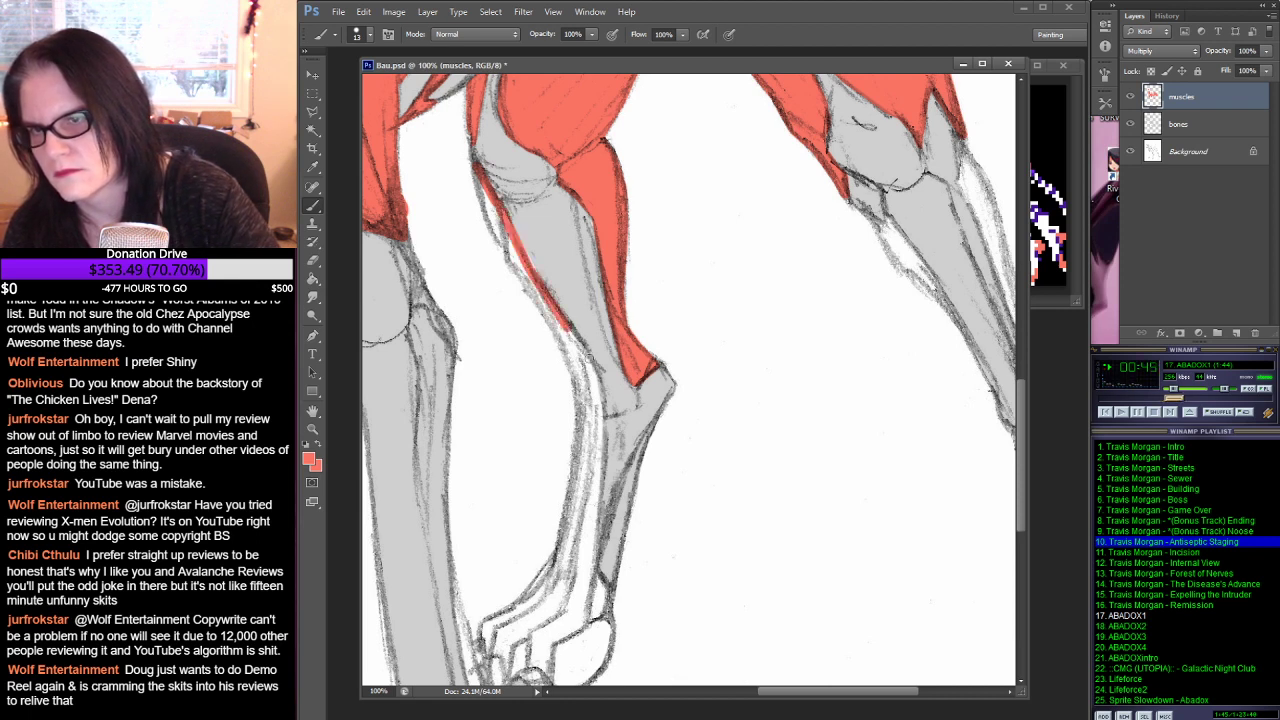
{"action": "left_click", "coordinate": [592, 370], "text": "shift"}
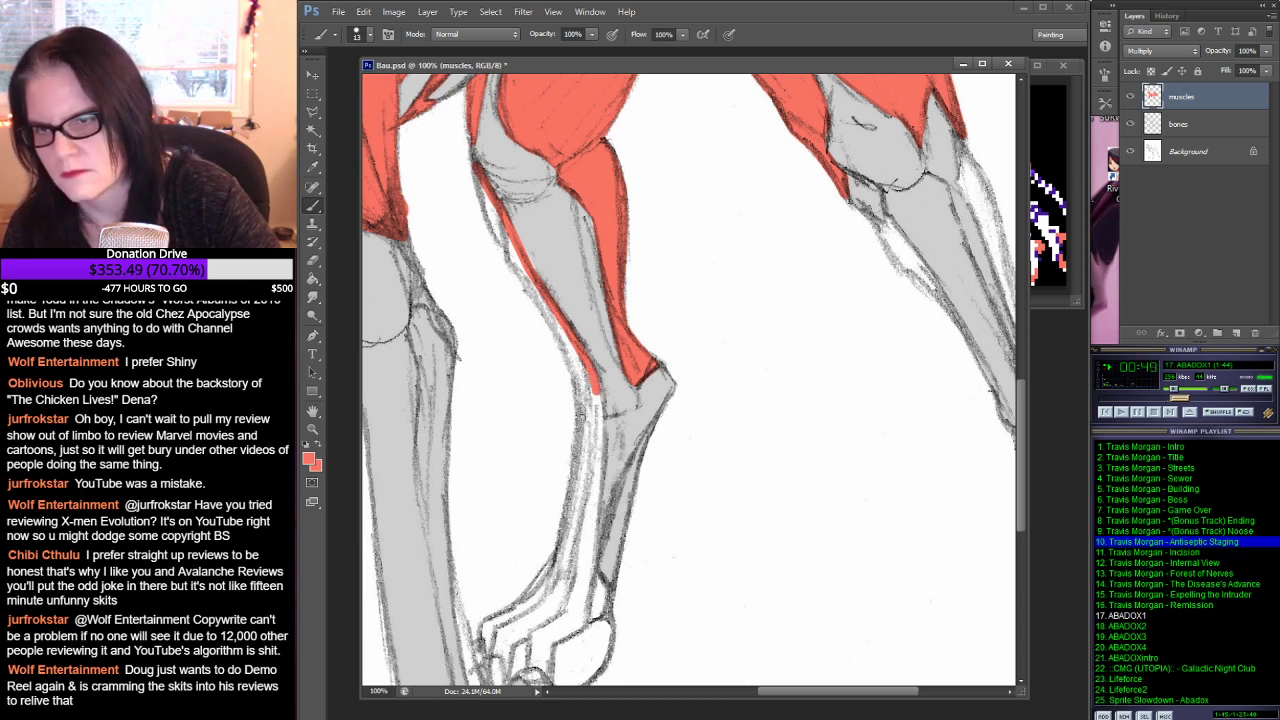
{"action": "left_click", "coordinate": [583, 418], "text": "shift"}
Step: Brush red up the front edge of the far hind leg's shin muscle to the knee and cover the gap left inside
{"action": "left_click", "coordinate": [574, 366], "text": "shift"}
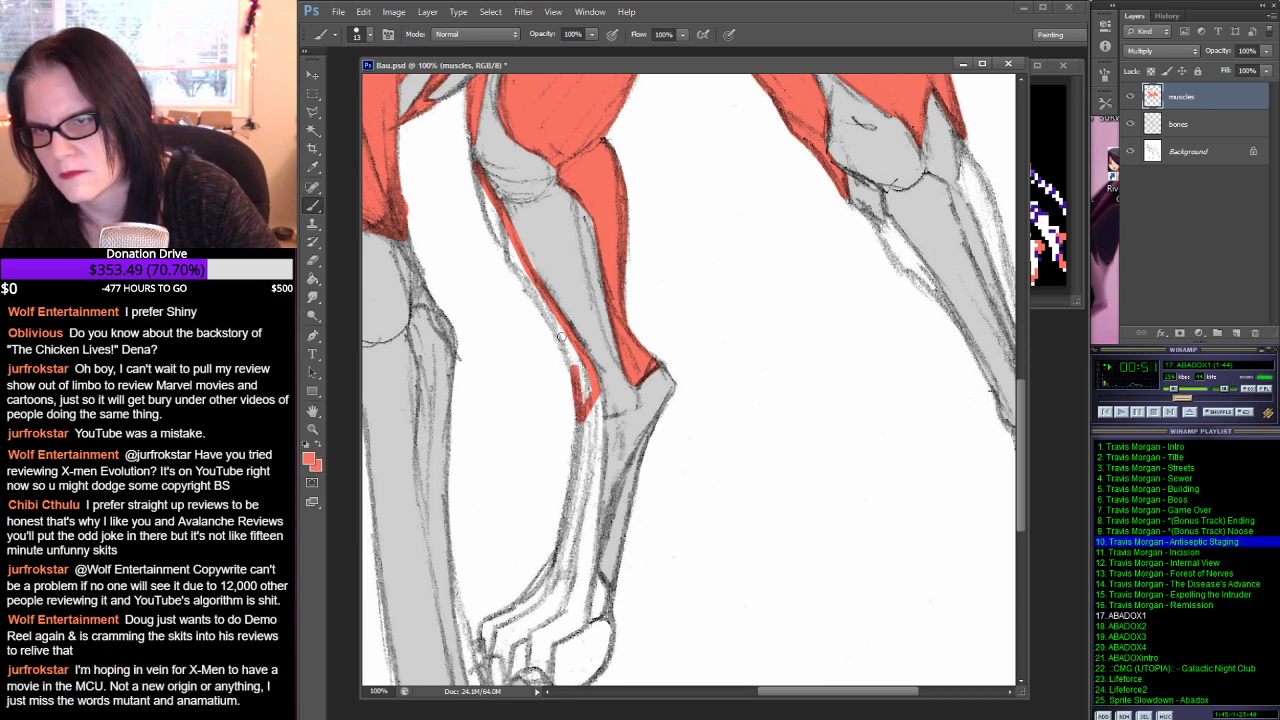
{"action": "left_click", "coordinate": [557, 333], "text": "shift"}
{"action": "left_click", "coordinate": [524, 280], "text": "shift"}
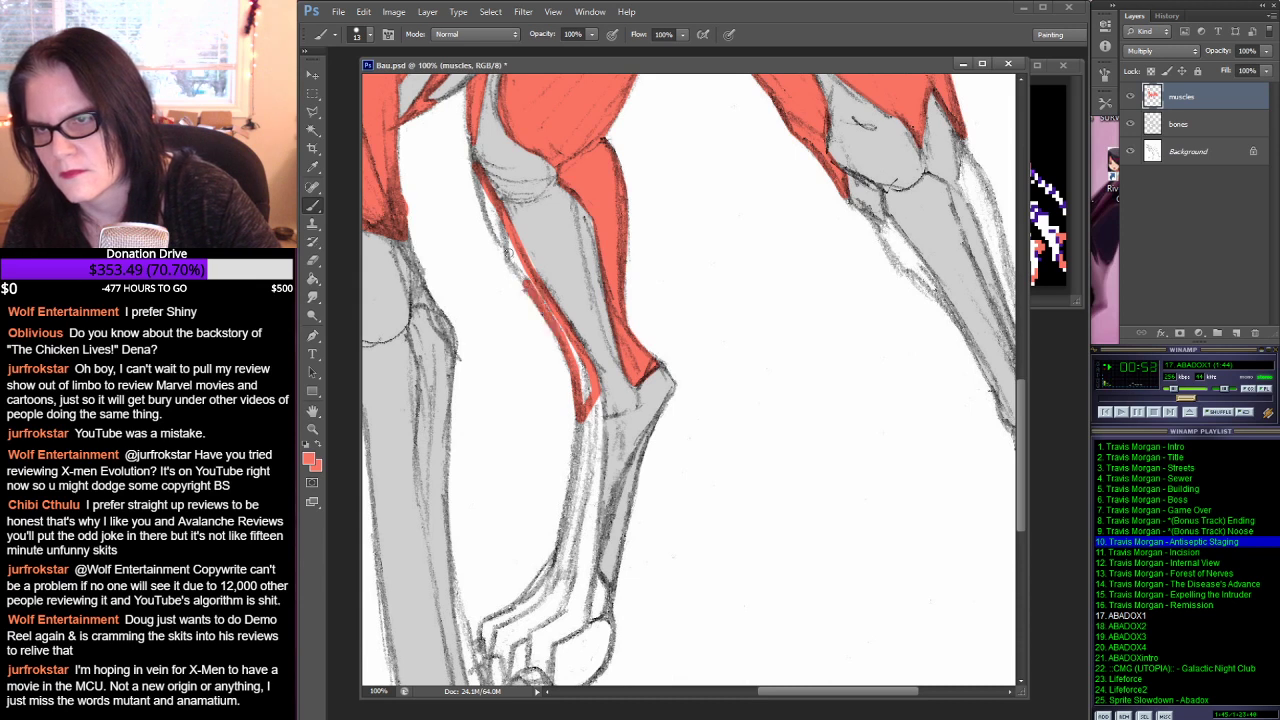
{"action": "left_click", "coordinate": [506, 248], "text": "shift"}
{"action": "left_click", "coordinate": [495, 230], "text": "shift"}
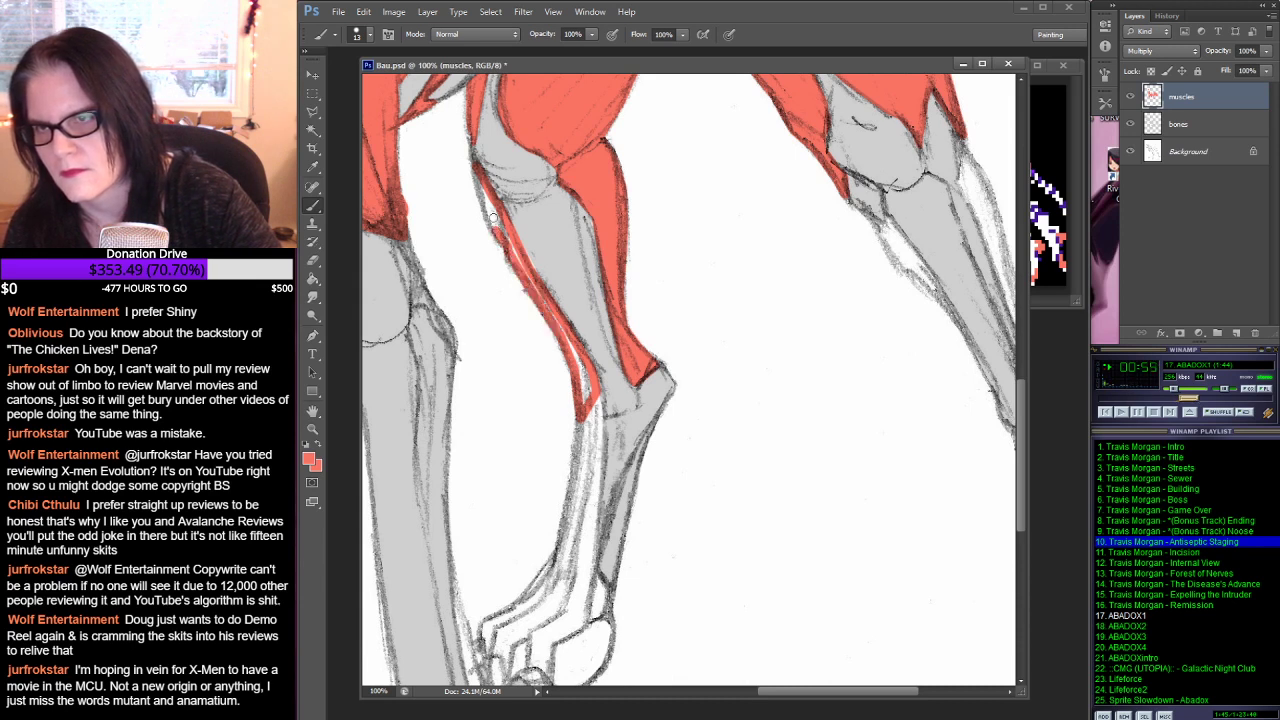
{"action": "left_click", "coordinate": [484, 202], "text": "shift"}
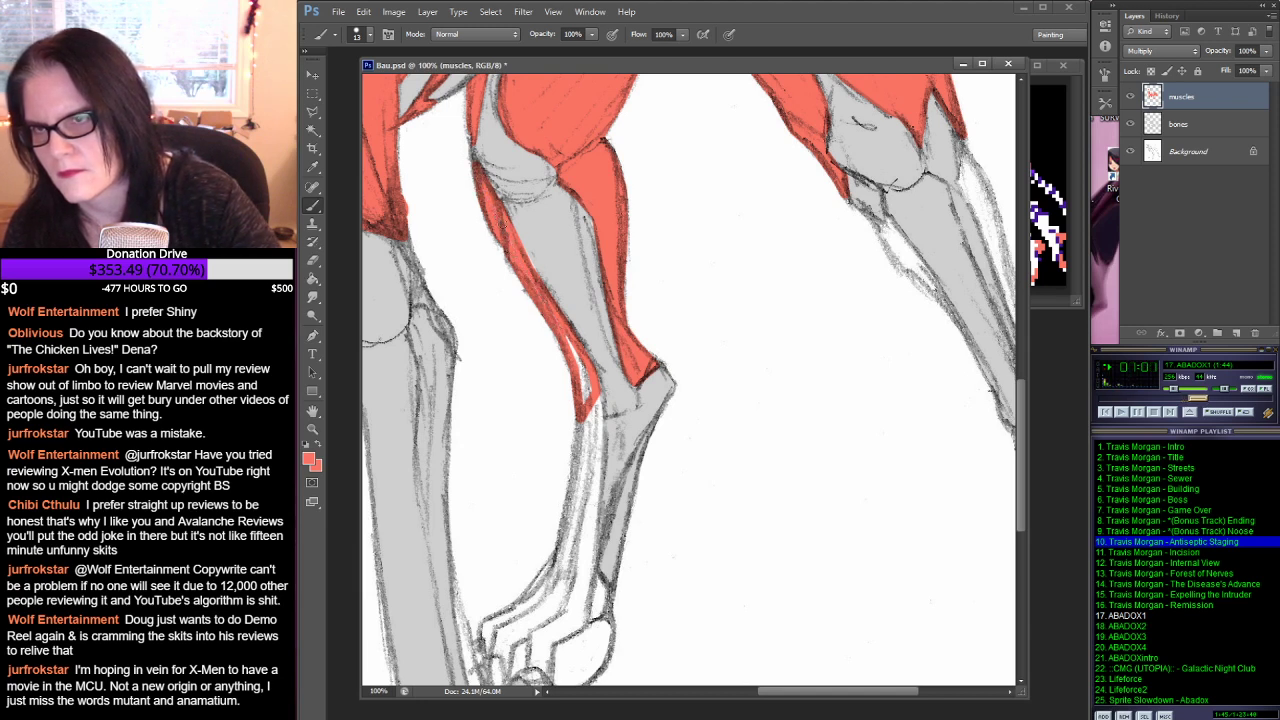
{"action": "left_click_drag", "start_coordinate": [566, 338], "coordinate": [586, 398]}
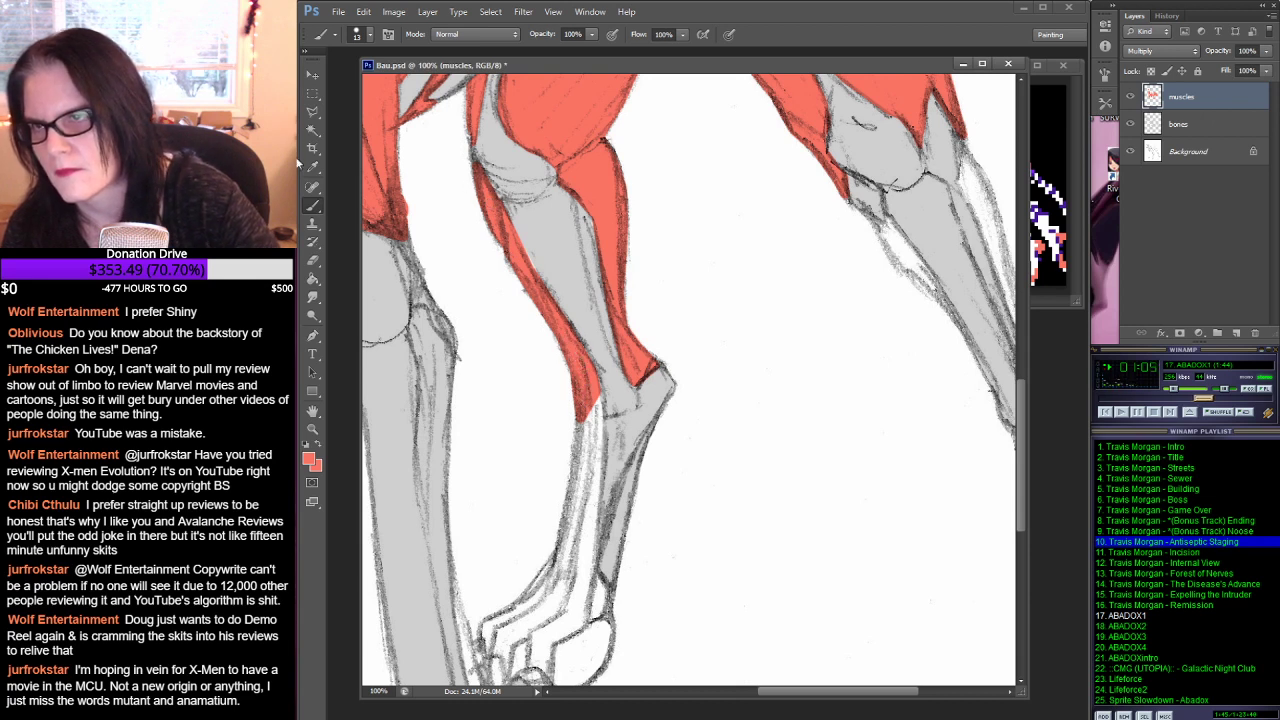
Step: Brush the near hind leg's front shin muscle red below the knee and erase the overshoot along its front edge
{"action": "key", "text": "e"}
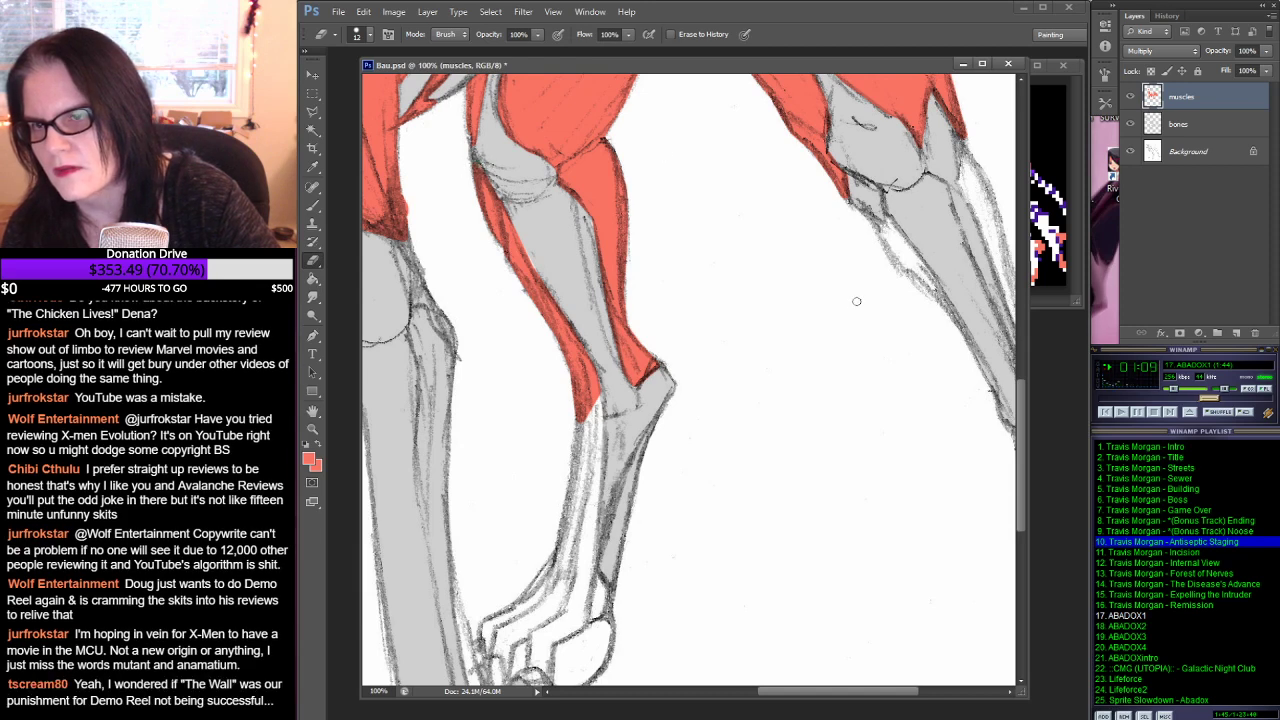
{"action": "mouse_move", "coordinate": [846, 306]}
{"action": "left_mouse_down"}
{"action": "mouse_move", "coordinate": [809, 171]}
{"action": "mouse_move", "coordinate": [823, 118]}
{"action": "mouse_move", "coordinate": [840, 106]}
{"action": "mouse_move", "coordinate": [843, 123]}
{"action": "mouse_move", "coordinate": [912, 84]}
{"action": "mouse_move", "coordinate": [634, 331]}
{"action": "mouse_move", "coordinate": [540, 349]}
{"action": "mouse_move", "coordinate": [512, 305]}
{"action": "left_mouse_up"}
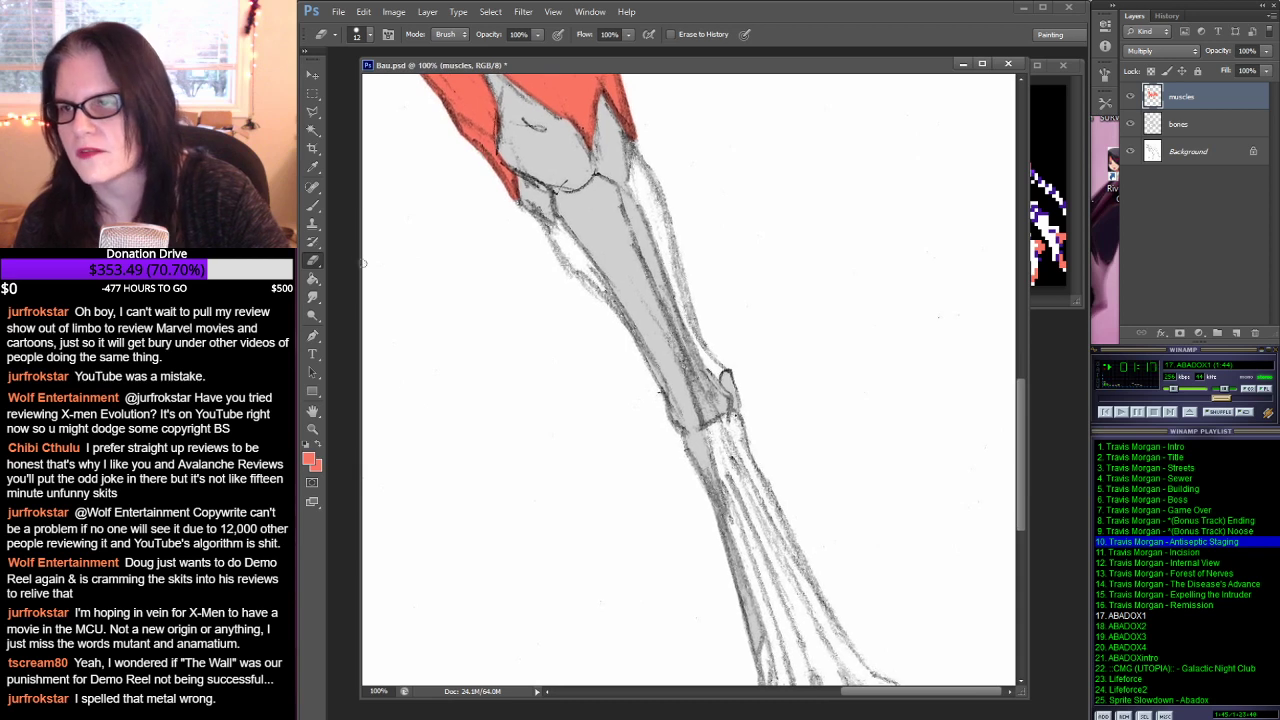
{"action": "key", "text": "b"}
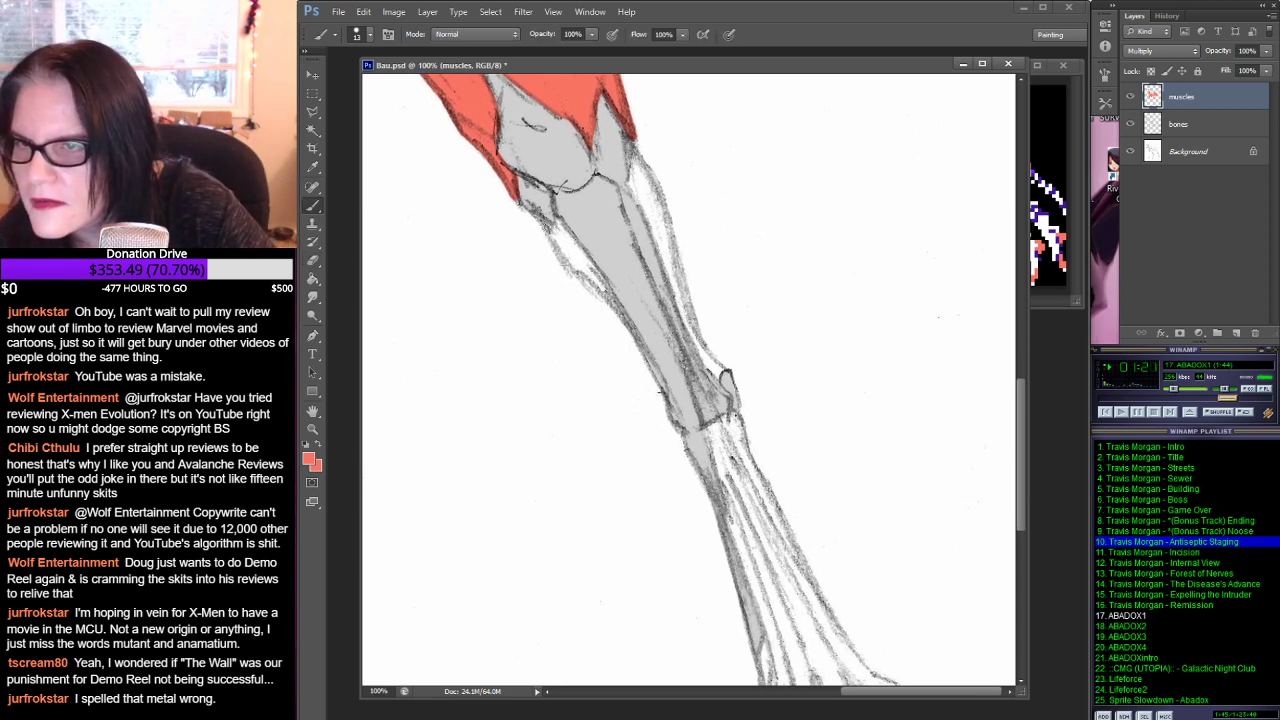
{"action": "mouse_move", "coordinate": [548, 226]}
{"action": "left_mouse_down"}
{"action": "mouse_move", "coordinate": [596, 262]}
{"action": "mouse_move", "coordinate": [610, 298]}
{"action": "left_mouse_up"}
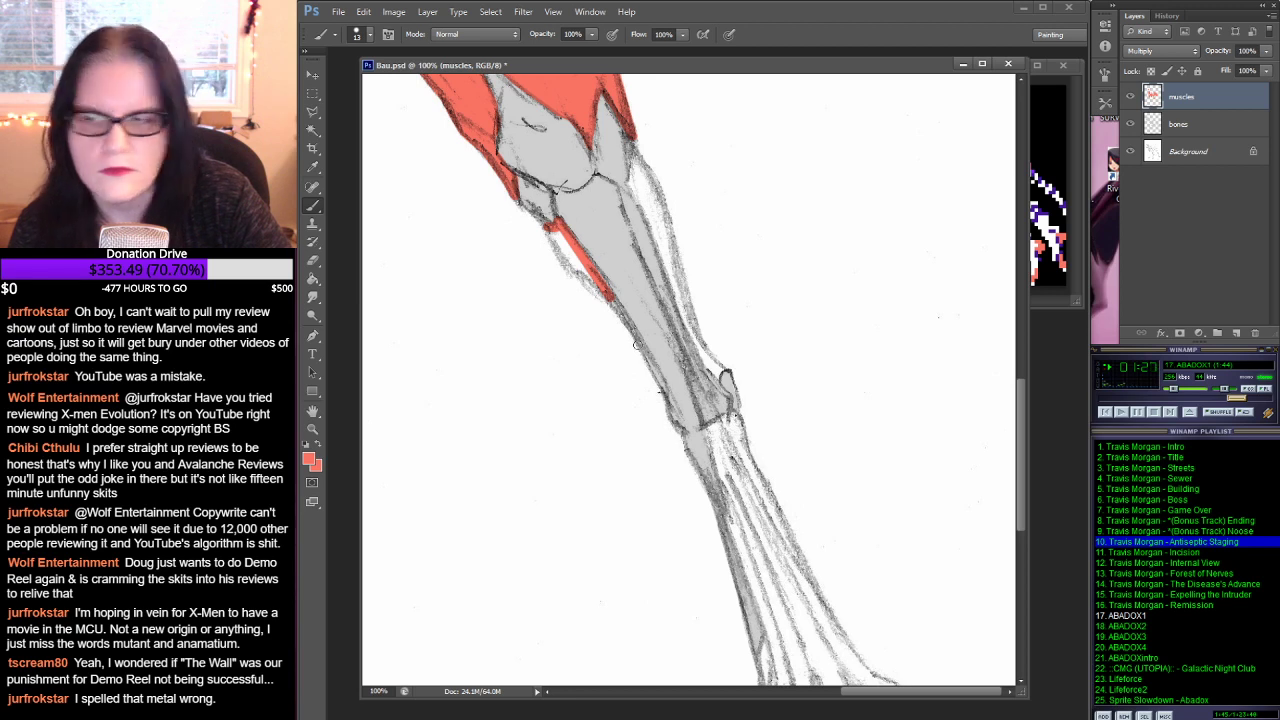
{"action": "left_click_drag", "start_coordinate": [610, 298], "coordinate": [644, 367]}
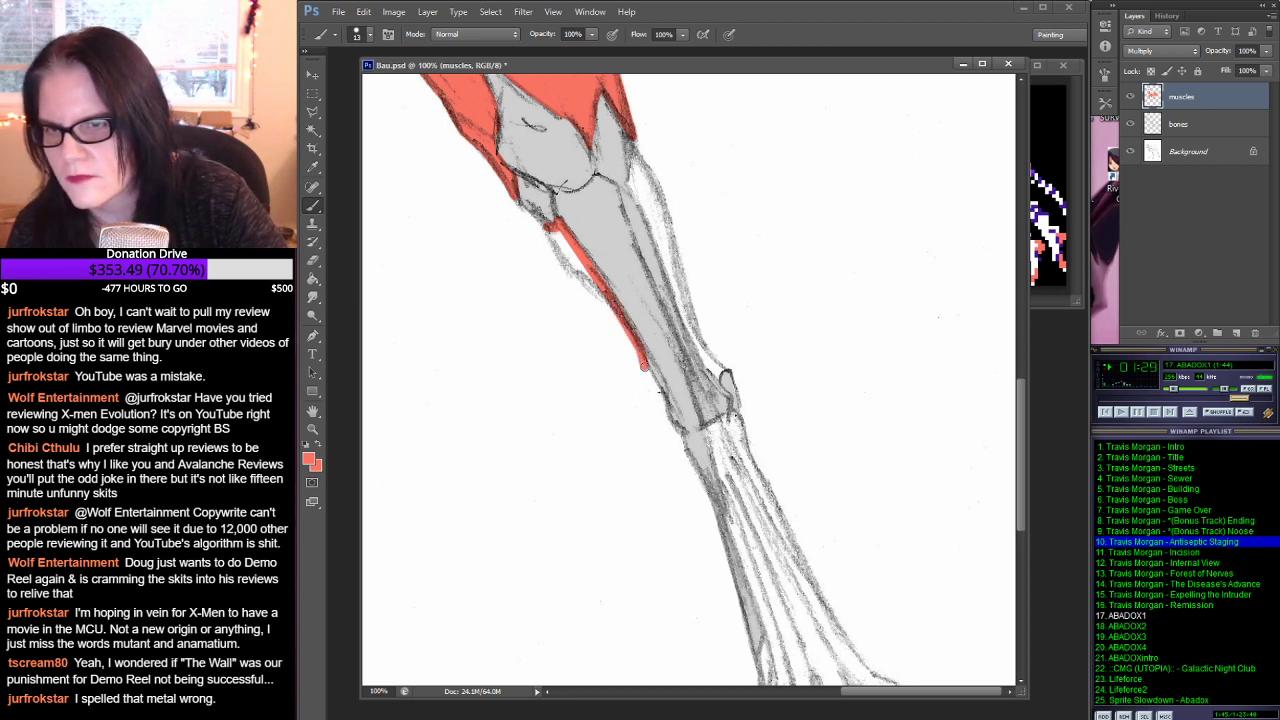
{"action": "left_click_drag", "start_coordinate": [608, 311], "coordinate": [594, 291]}
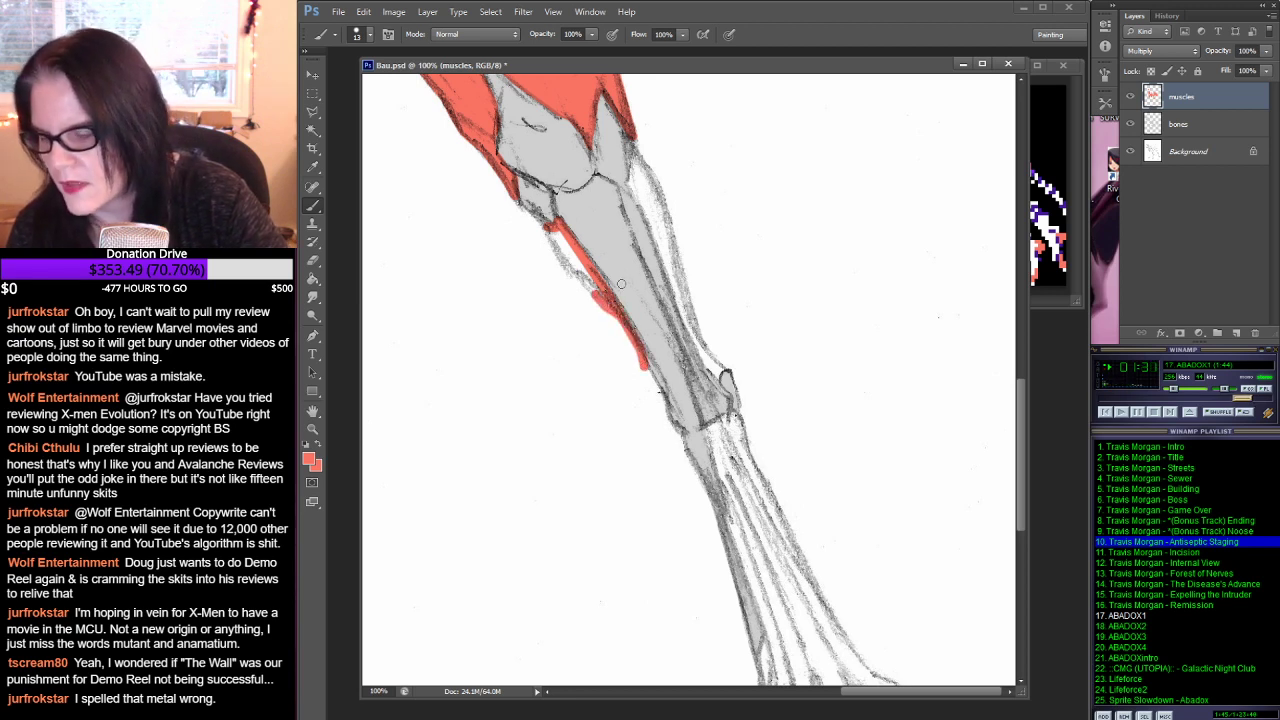
{"action": "mouse_move", "coordinate": [548, 228]}
{"action": "left_mouse_down"}
{"action": "mouse_move", "coordinate": [584, 290]}
{"action": "mouse_move", "coordinate": [610, 302]}
{"action": "mouse_move", "coordinate": [559, 232]}
{"action": "mouse_move", "coordinate": [587, 274]}
{"action": "left_mouse_up"}
{"action": "left_click", "coordinate": [314, 261]}
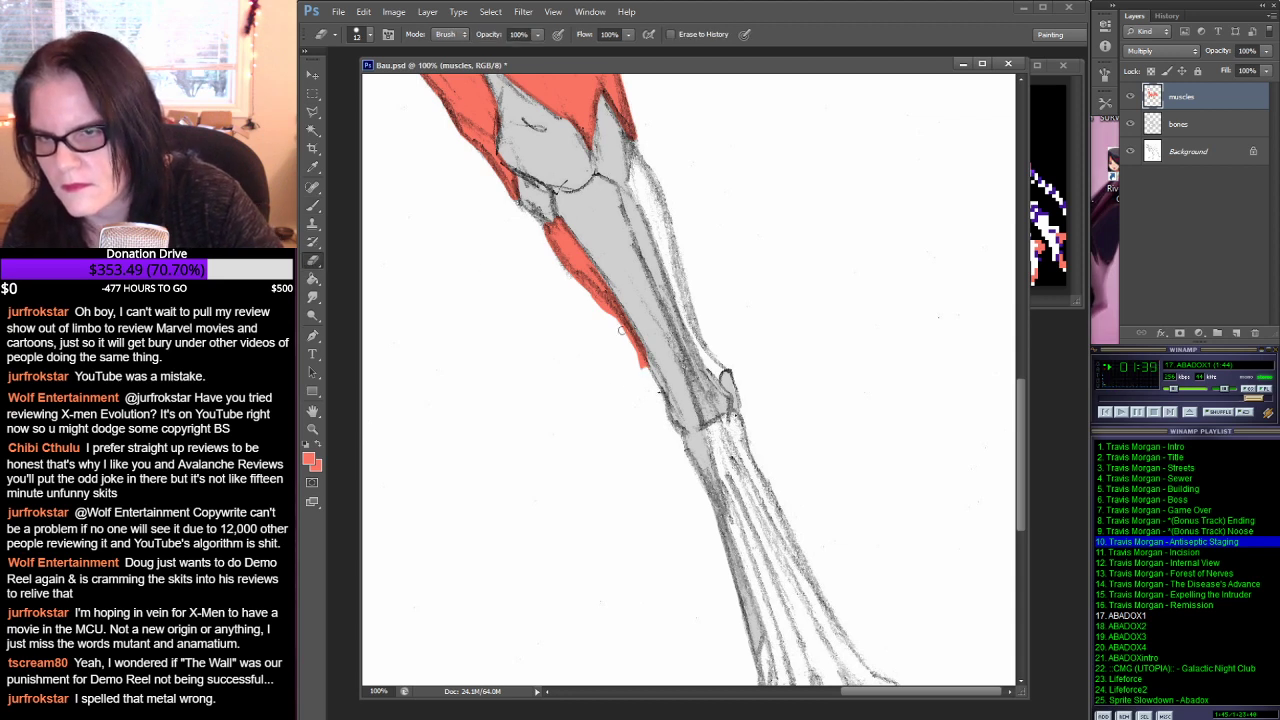
{"action": "left_click_drag", "start_coordinate": [622, 330], "coordinate": [613, 318]}
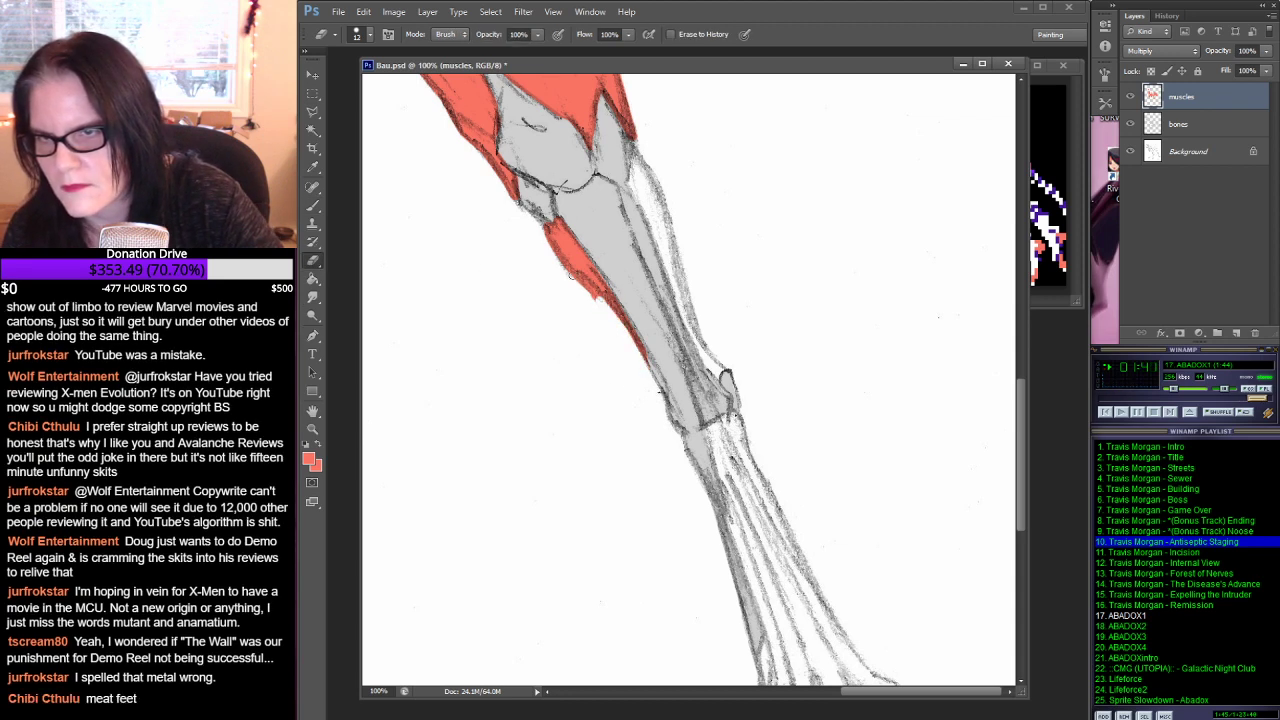
Step: Brush the near hind leg's rear shin muscle red from below the thigh to the heel bone
{"action": "left_click", "coordinate": [313, 205]}
{"action": "mouse_move", "coordinate": [632, 134]}
{"action": "left_mouse_down"}
{"action": "mouse_move", "coordinate": [686, 326]}
{"action": "mouse_move", "coordinate": [708, 370]}
{"action": "mouse_move", "coordinate": [726, 375]}
{"action": "mouse_move", "coordinate": [701, 345]}
{"action": "left_mouse_up"}
{"action": "mouse_move", "coordinate": [683, 290]}
{"action": "left_mouse_down"}
{"action": "mouse_move", "coordinate": [636, 158]}
{"action": "mouse_move", "coordinate": [671, 268]}
{"action": "mouse_move", "coordinate": [643, 177]}
{"action": "left_mouse_up"}
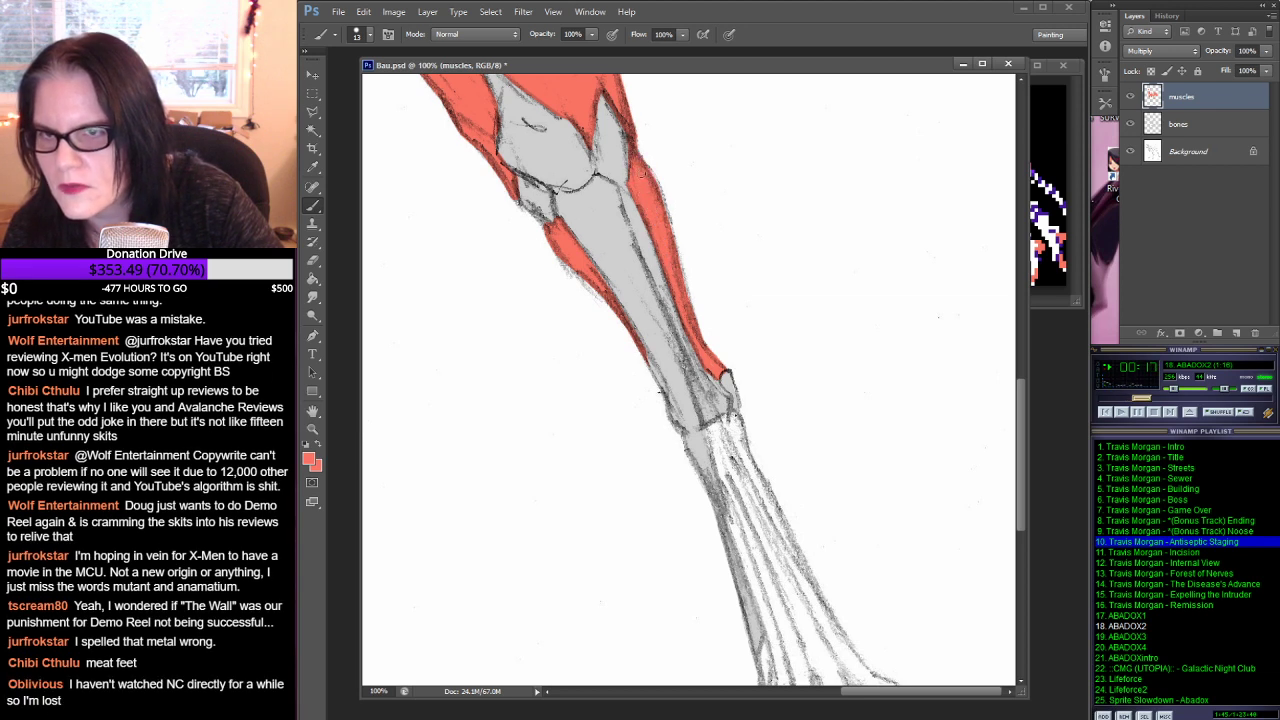
Step: Review the coloring of the whole creature and examine the far front paw up close
{"action": "left_click", "coordinate": [312, 428]}
{"action": "left_click", "coordinate": [690, 311], "text": "alt"}
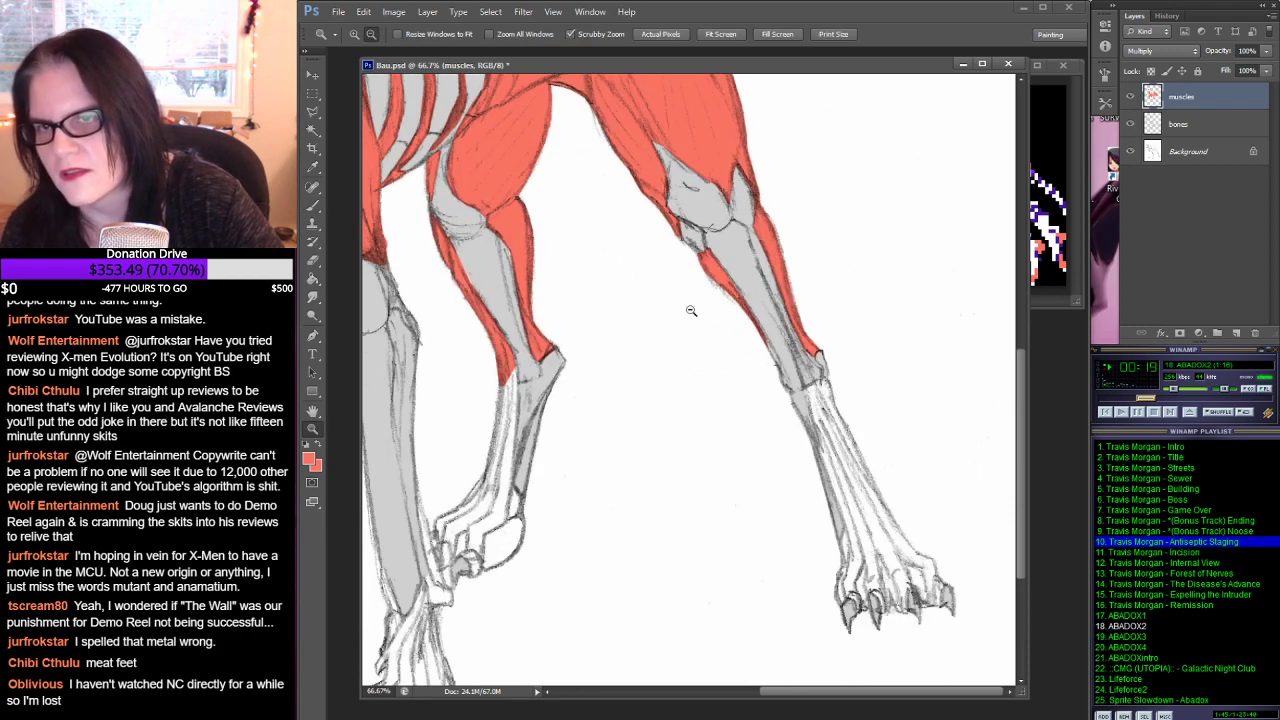
{"action": "left_click", "coordinate": [690, 311], "text": "alt"}
{"action": "left_click", "coordinate": [697, 306], "text": "alt"}
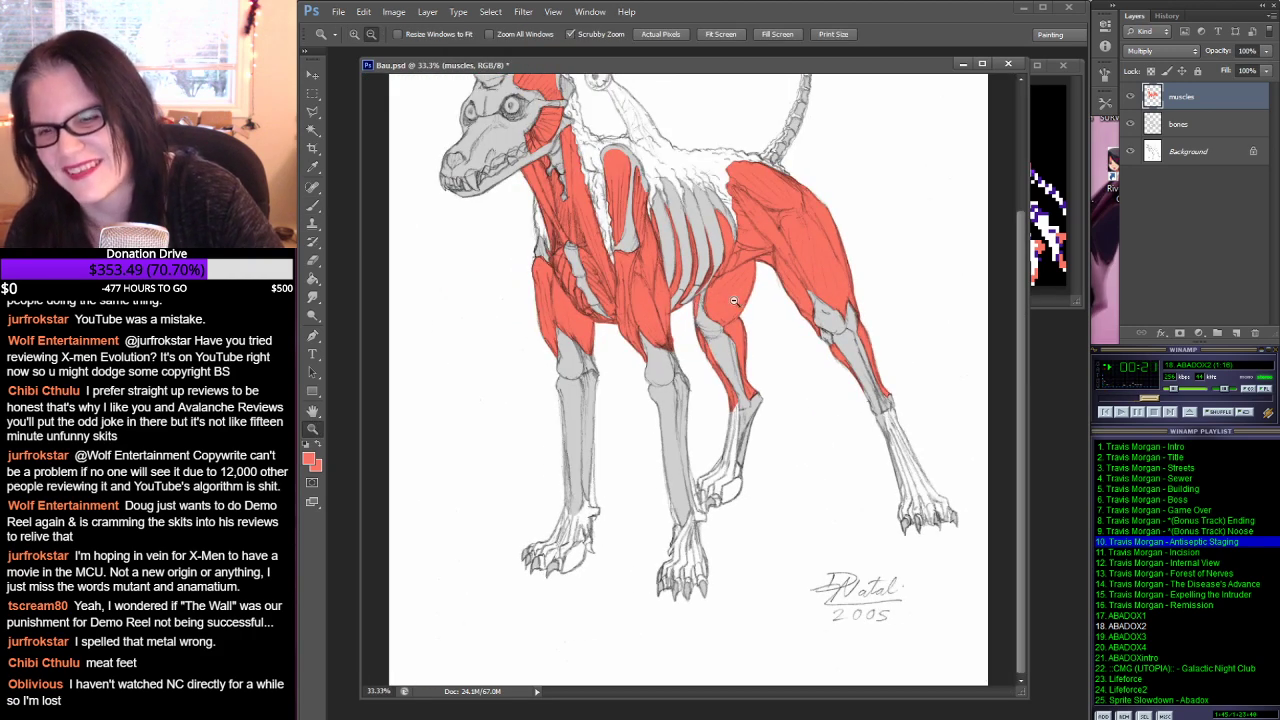
{"action": "left_click", "coordinate": [733, 300], "text": "alt"}
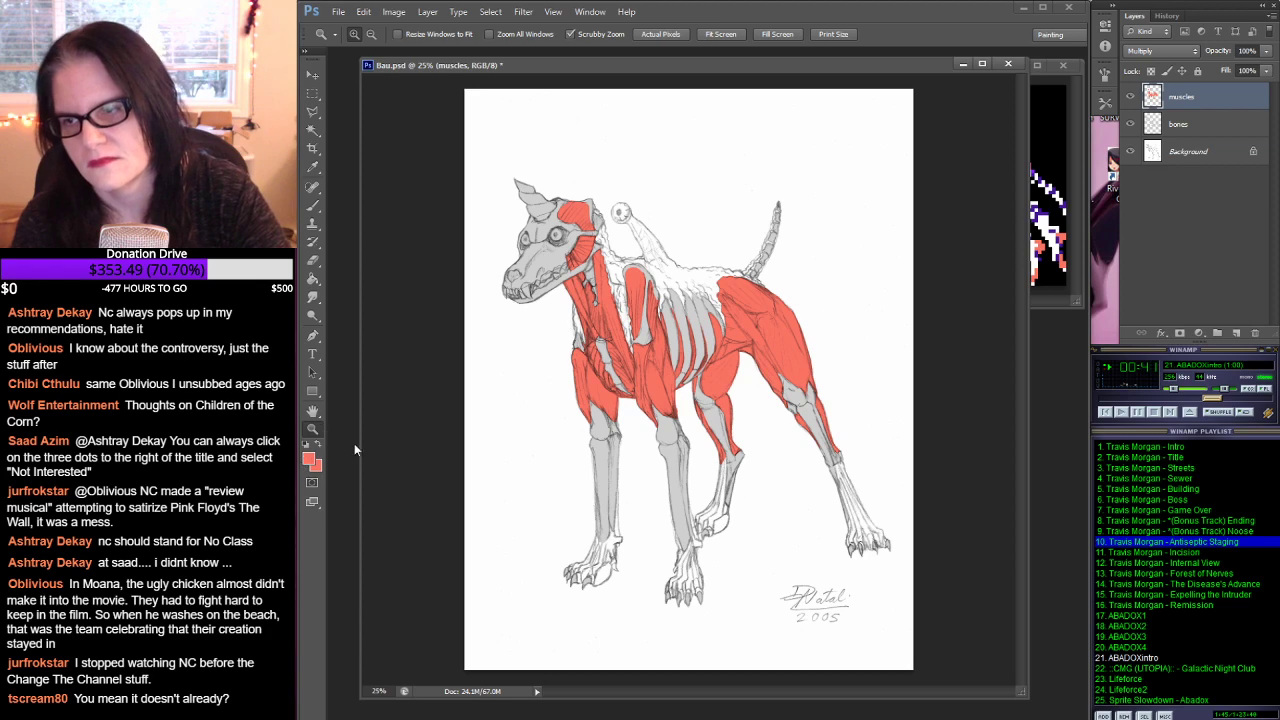
{"action": "left_click", "coordinate": [588, 573]}
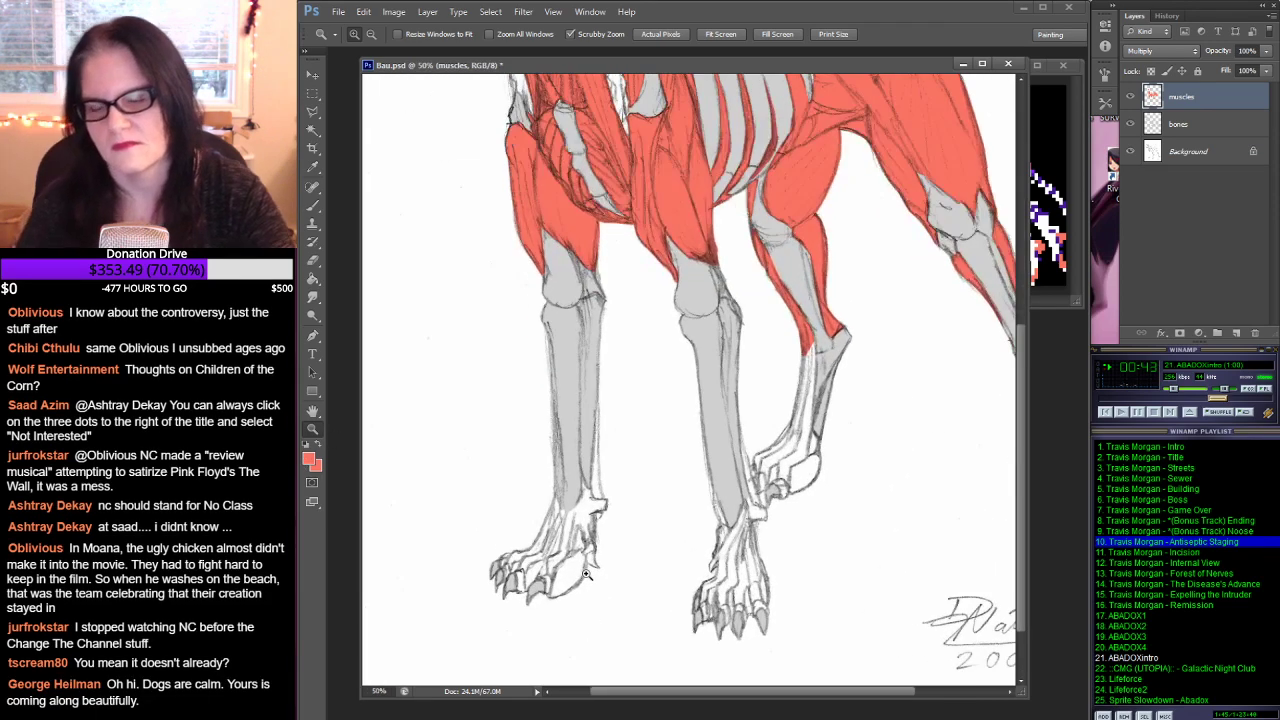
{"action": "left_click", "coordinate": [588, 573]}
{"action": "left_click_drag", "start_coordinate": [588, 573], "coordinate": [648, 452]}
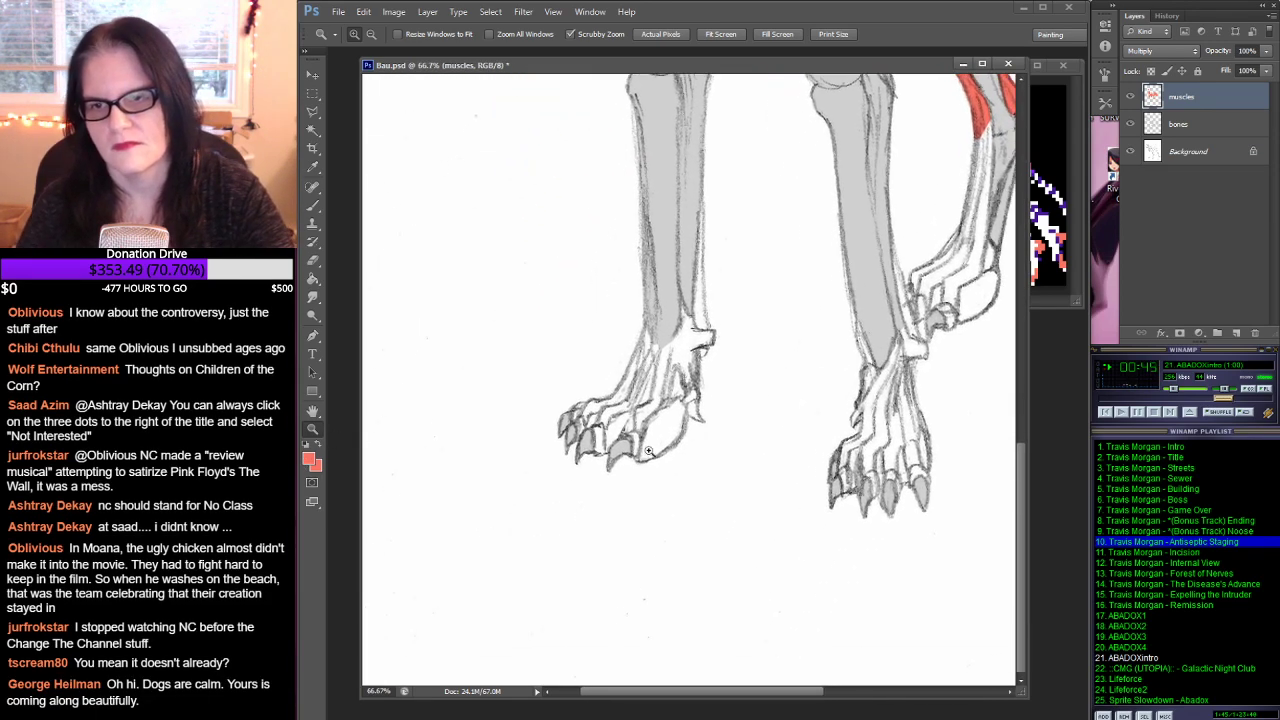
{"action": "left_click", "coordinate": [648, 452]}
{"action": "left_click", "coordinate": [649, 452]}
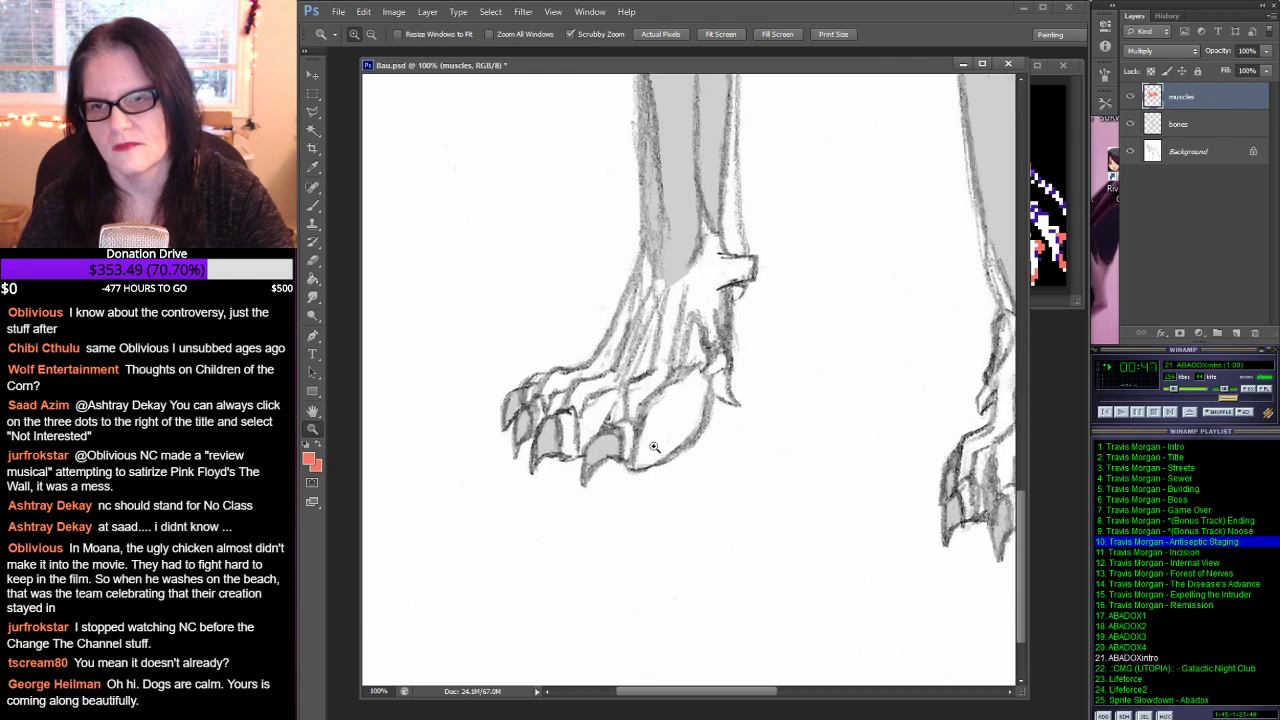
{"action": "left_click", "coordinate": [707, 459], "text": "alt"}
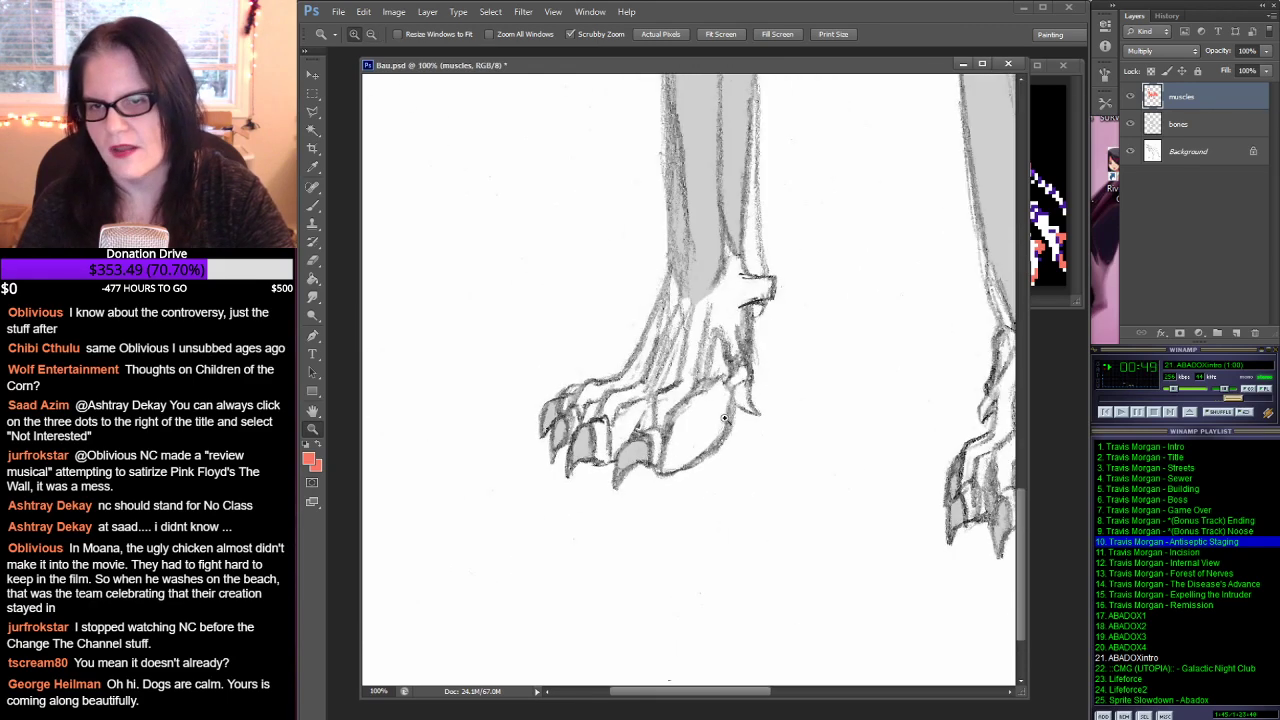
{"action": "left_click_drag", "start_coordinate": [707, 459], "coordinate": [700, 480]}
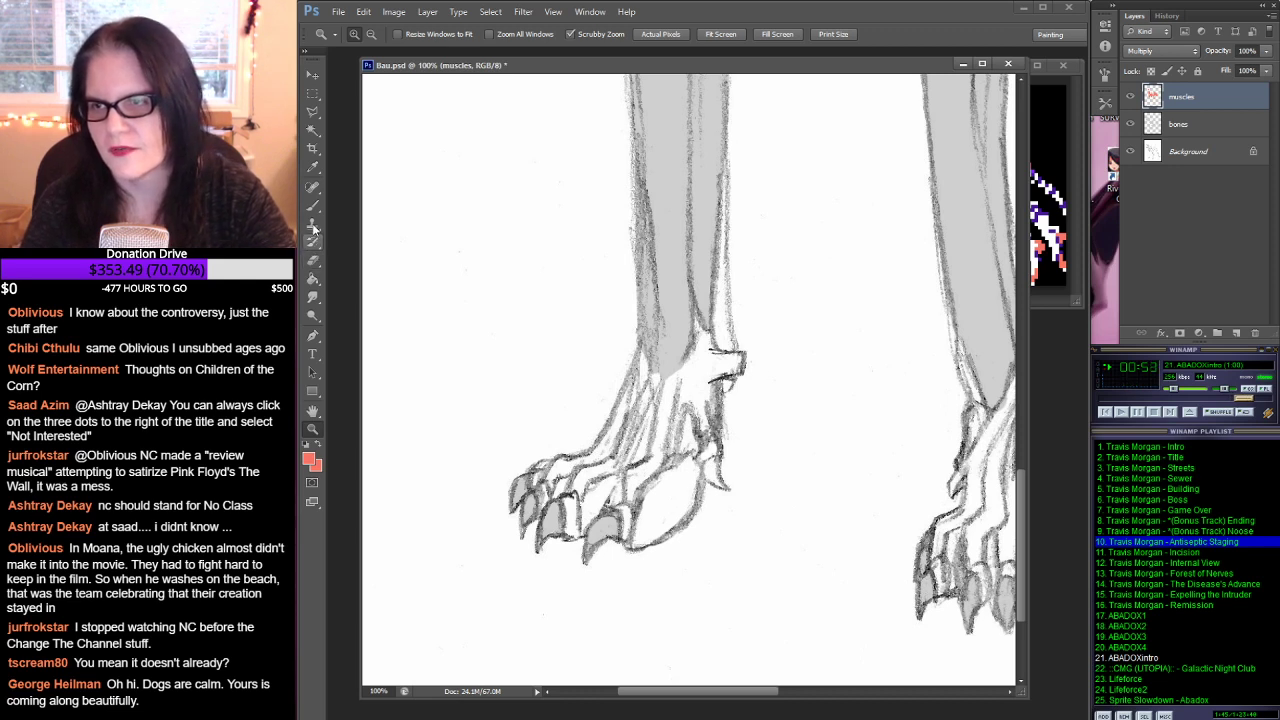
Step: Outline the far front paw's pad in red with the brush, starting from the small muscle strip above it
{"action": "left_click", "coordinate": [313, 207]}
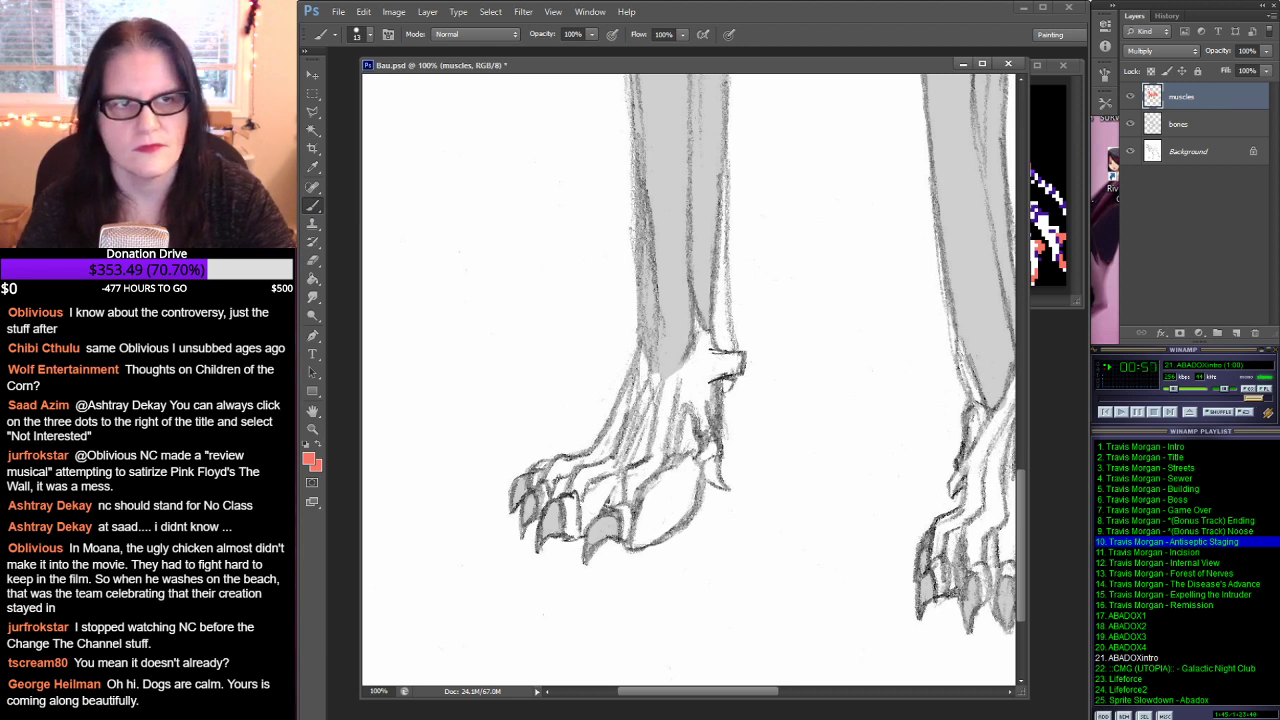
{"action": "scroll", "coordinate": [690, 380], "scroll_direction": "down", "scroll_amount": 1}
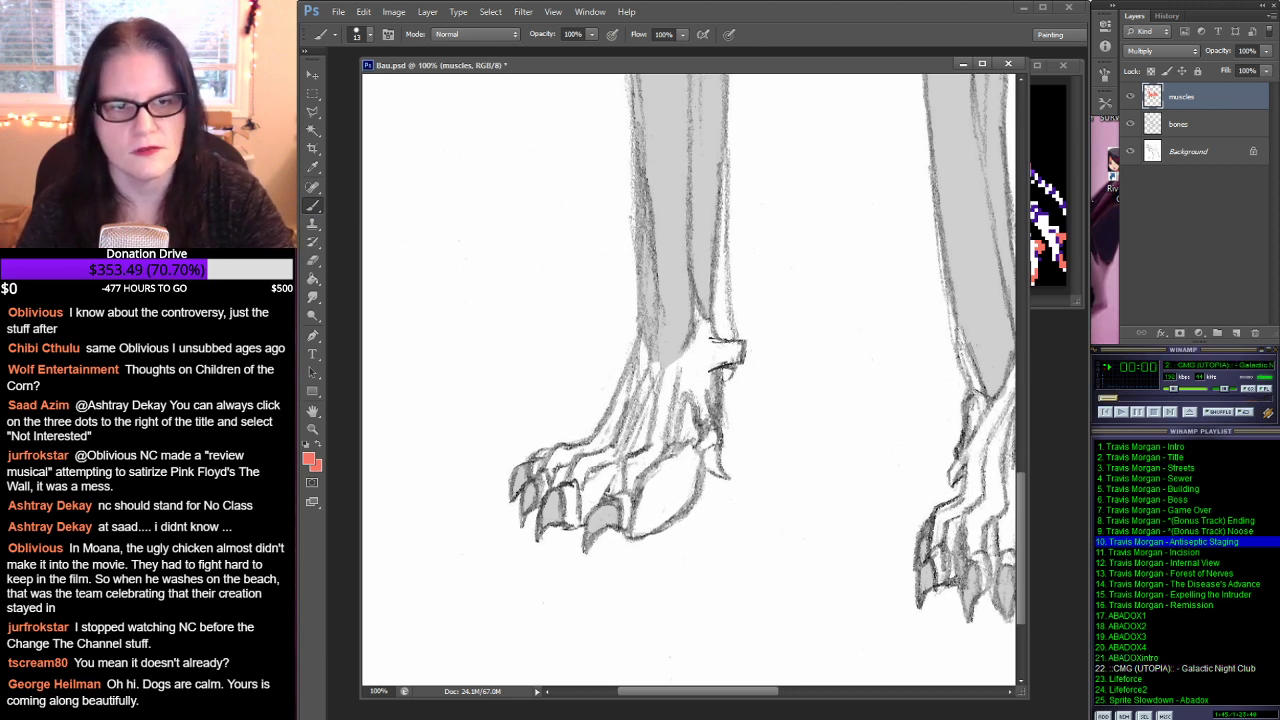
{"action": "scroll", "coordinate": [690, 380], "scroll_direction": "up", "scroll_amount": 1}
{"action": "key", "text": "ctrl+Tab"}
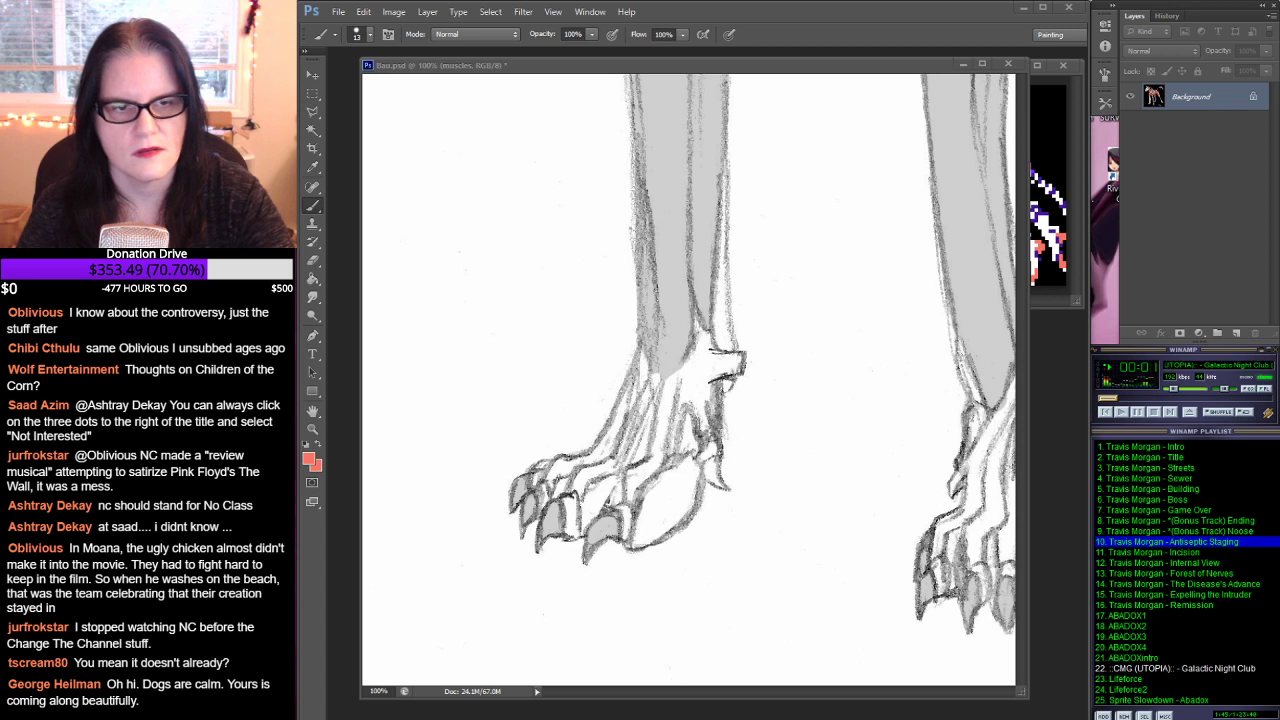
{"action": "left_click", "coordinate": [598, 66]}
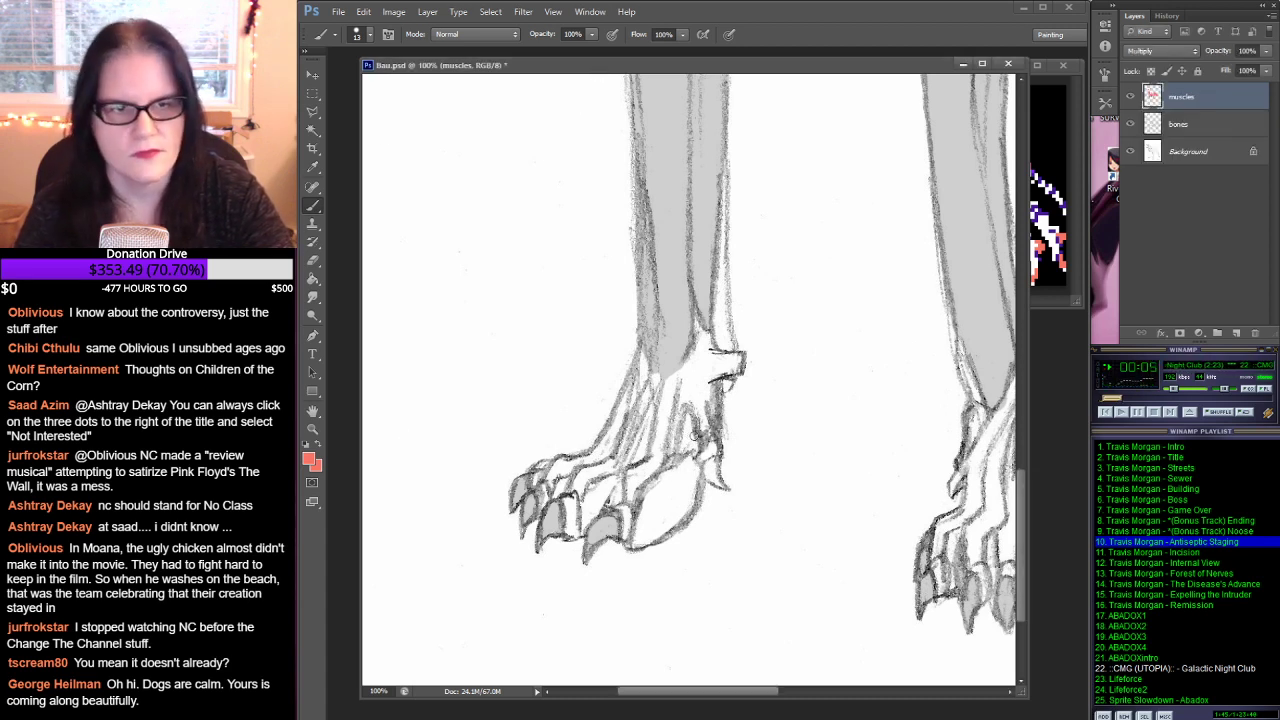
{"action": "left_click_drag", "start_coordinate": [688, 414], "coordinate": [698, 481]}
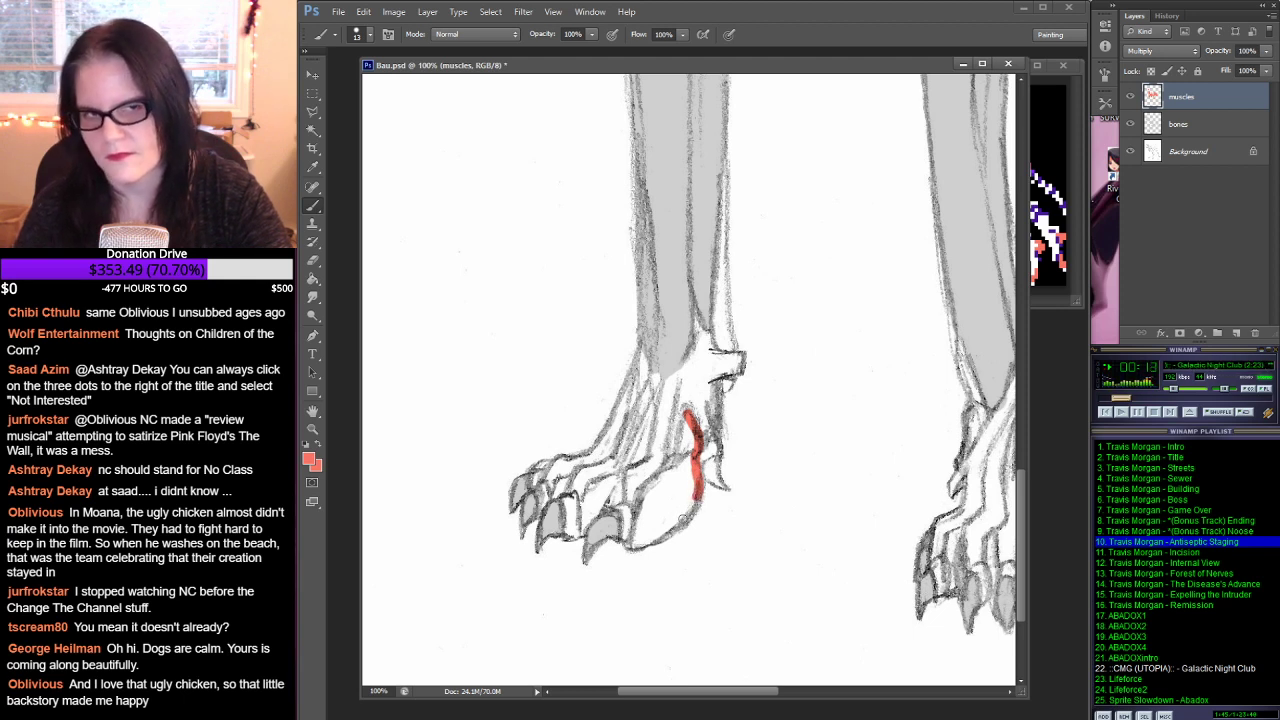
{"action": "left_click_drag", "start_coordinate": [697, 498], "coordinate": [631, 545]}
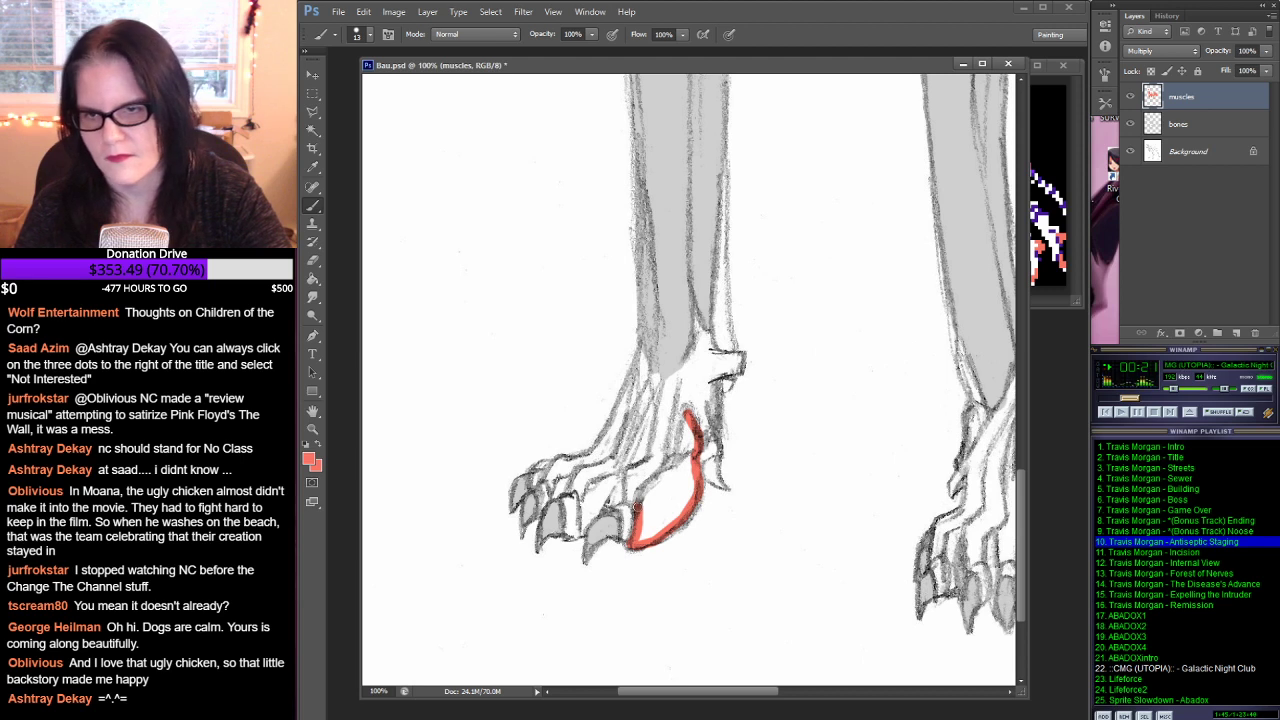
{"action": "left_click_drag", "start_coordinate": [636, 508], "coordinate": [666, 465]}
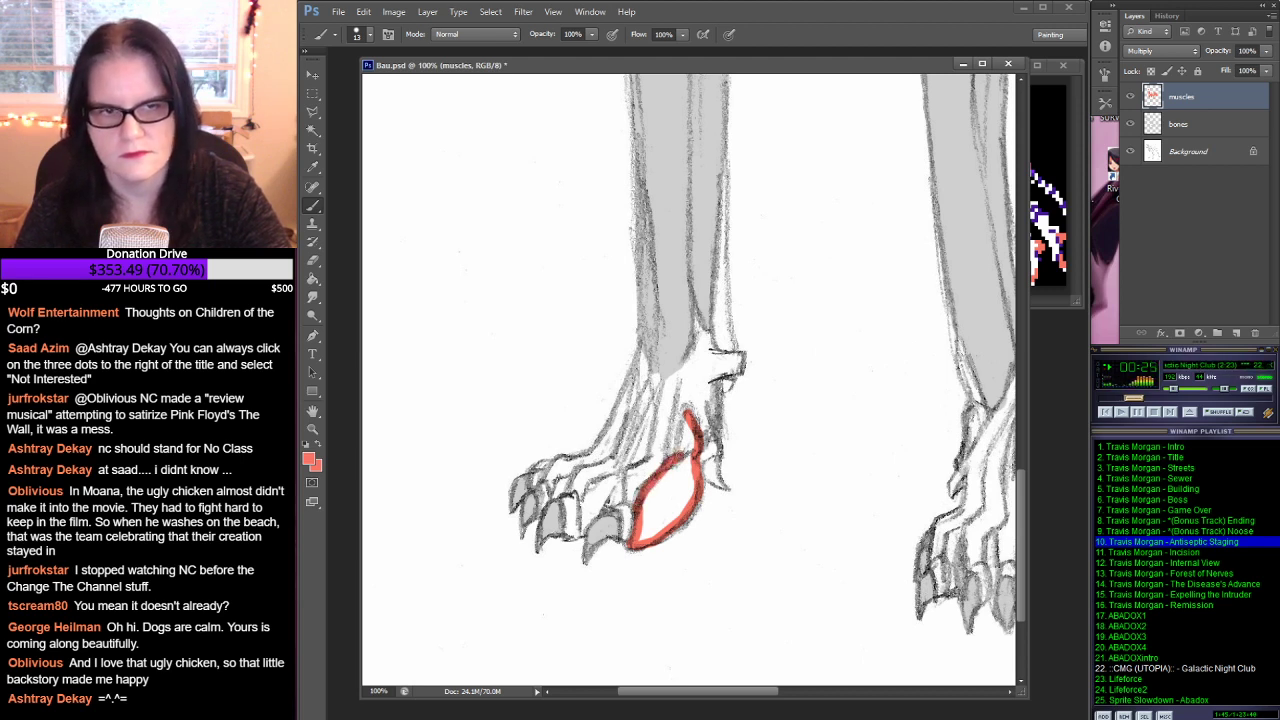
Step: Brush the small muscle above the far front paw's pad solid red and fill the outlined pad with red
{"action": "mouse_move", "coordinate": [682, 456]}
{"action": "left_mouse_down"}
{"action": "mouse_move", "coordinate": [686, 414]}
{"action": "mouse_move", "coordinate": [689, 453]}
{"action": "left_mouse_up"}
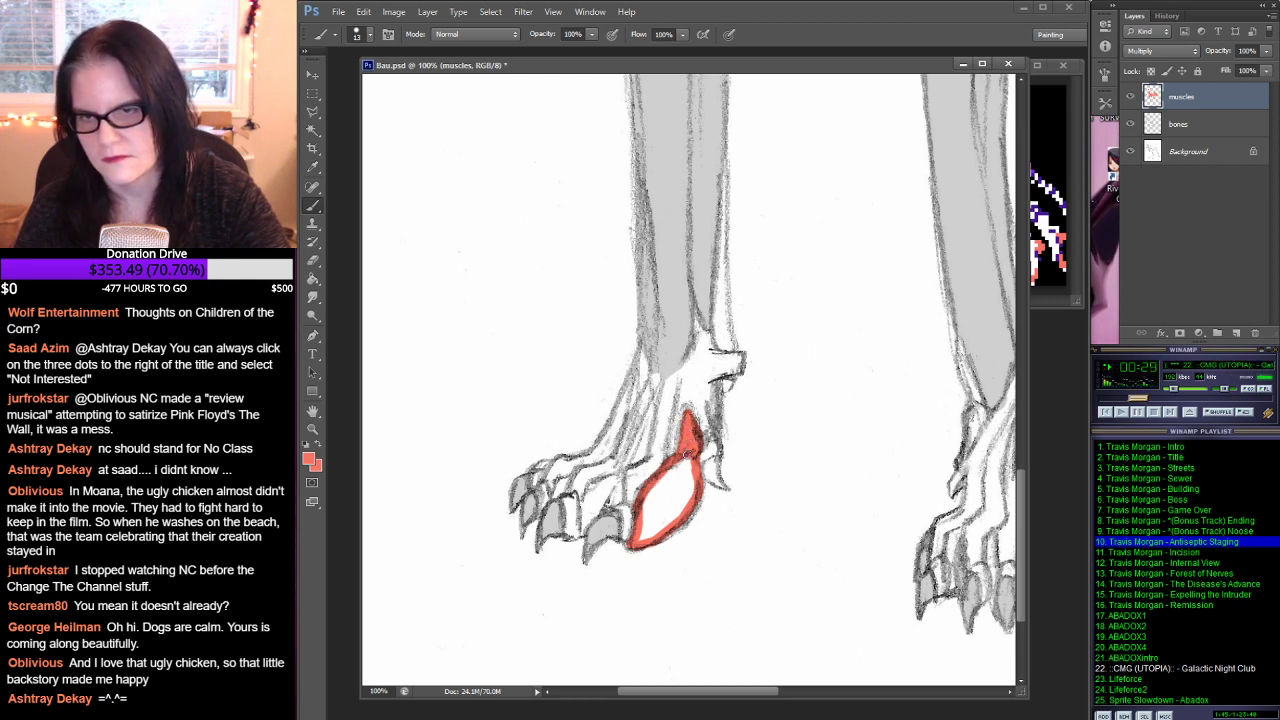
{"action": "left_click", "coordinate": [315, 282]}
{"action": "left_click", "coordinate": [668, 497]}
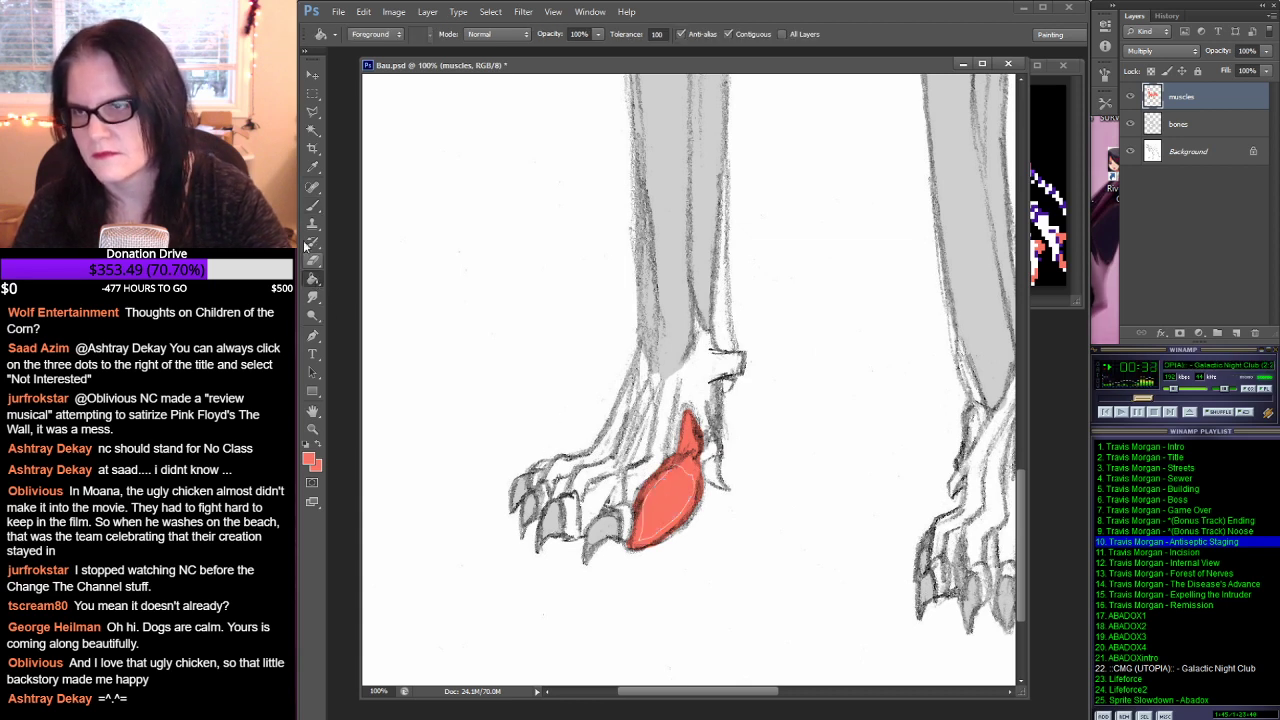
Step: Brush the far front paw's muscle between the toes and the small muscle between the tendons above it solid red
{"action": "left_click", "coordinate": [312, 207]}
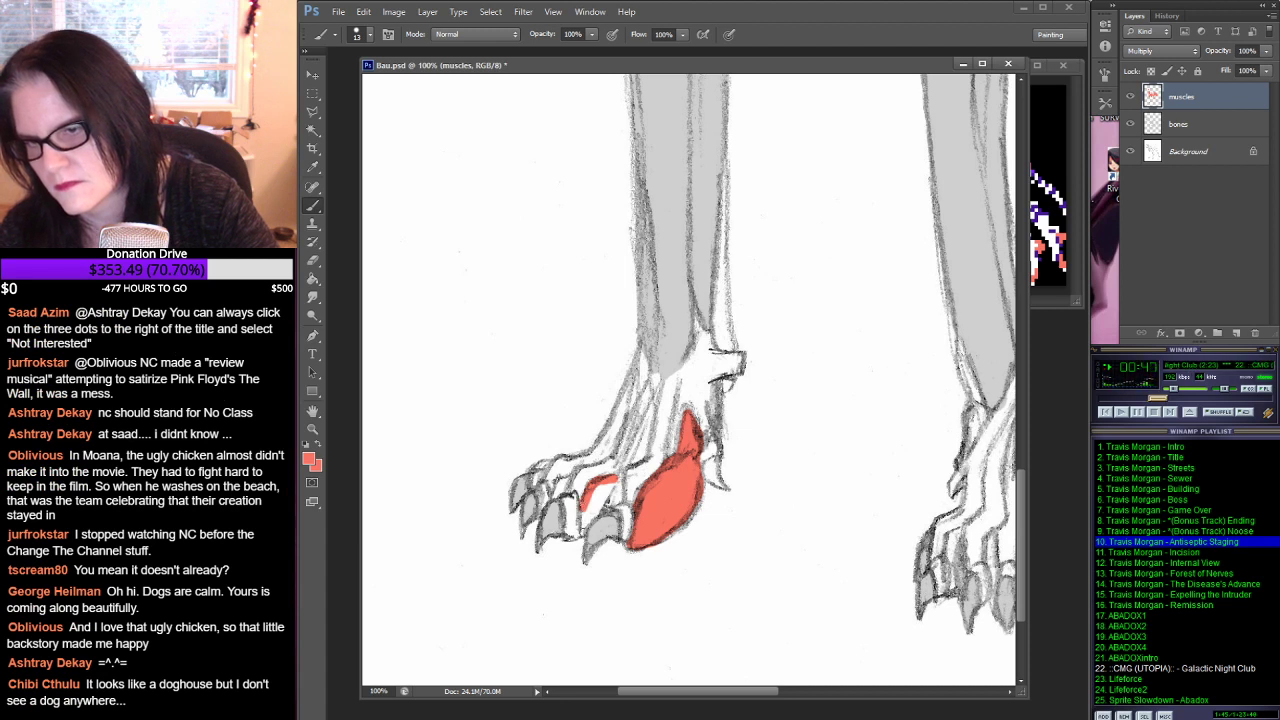
{"action": "mouse_move", "coordinate": [586, 509]}
{"action": "left_mouse_down"}
{"action": "mouse_move", "coordinate": [584, 535]}
{"action": "mouse_move", "coordinate": [603, 505]}
{"action": "left_mouse_up"}
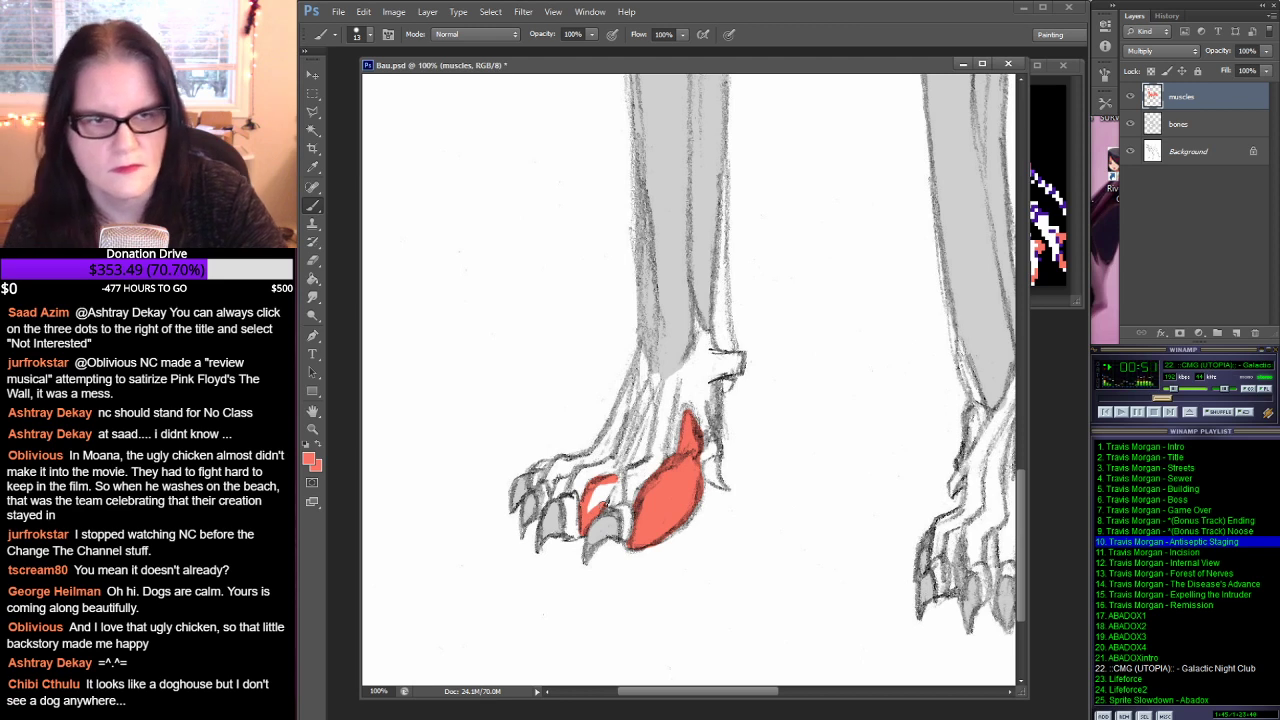
{"action": "mouse_move", "coordinate": [604, 504]}
{"action": "left_mouse_down"}
{"action": "mouse_move", "coordinate": [620, 498]}
{"action": "mouse_move", "coordinate": [614, 478]}
{"action": "mouse_move", "coordinate": [588, 508]}
{"action": "mouse_move", "coordinate": [612, 486]}
{"action": "left_mouse_up"}
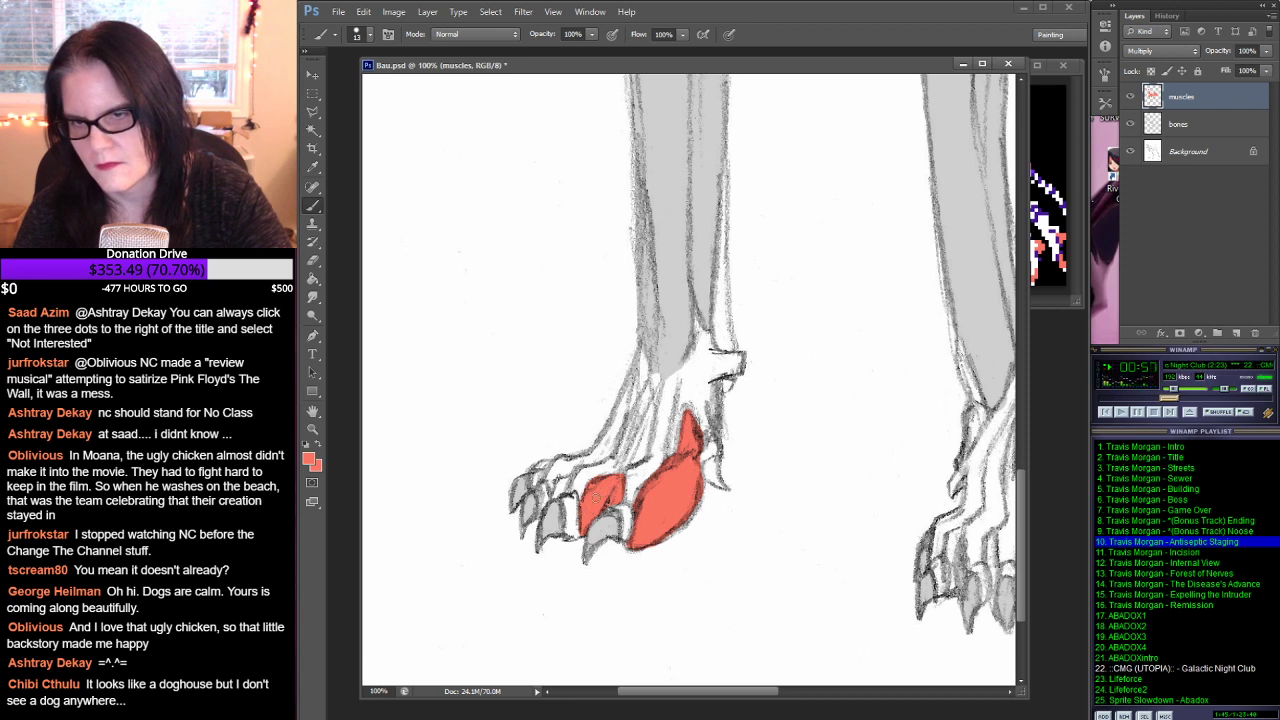
{"action": "left_click_drag", "start_coordinate": [644, 457], "coordinate": [633, 462]}
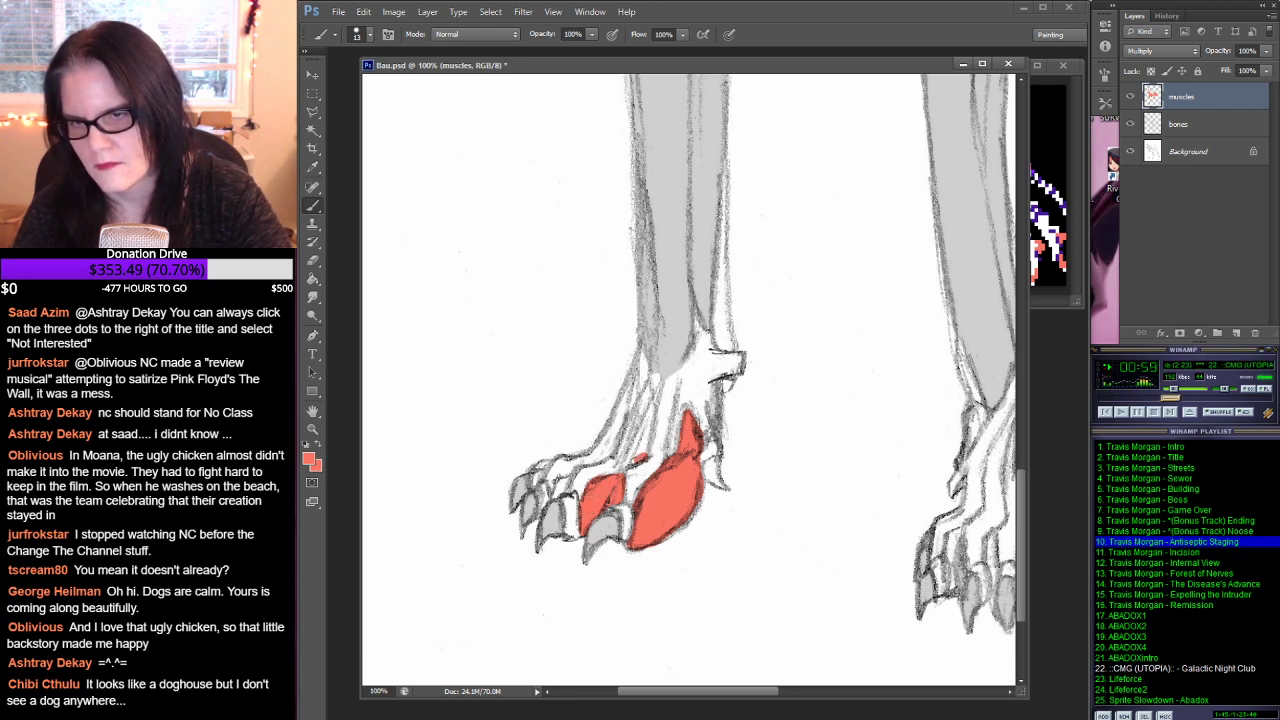
{"action": "left_click_drag", "start_coordinate": [652, 418], "coordinate": [648, 458]}
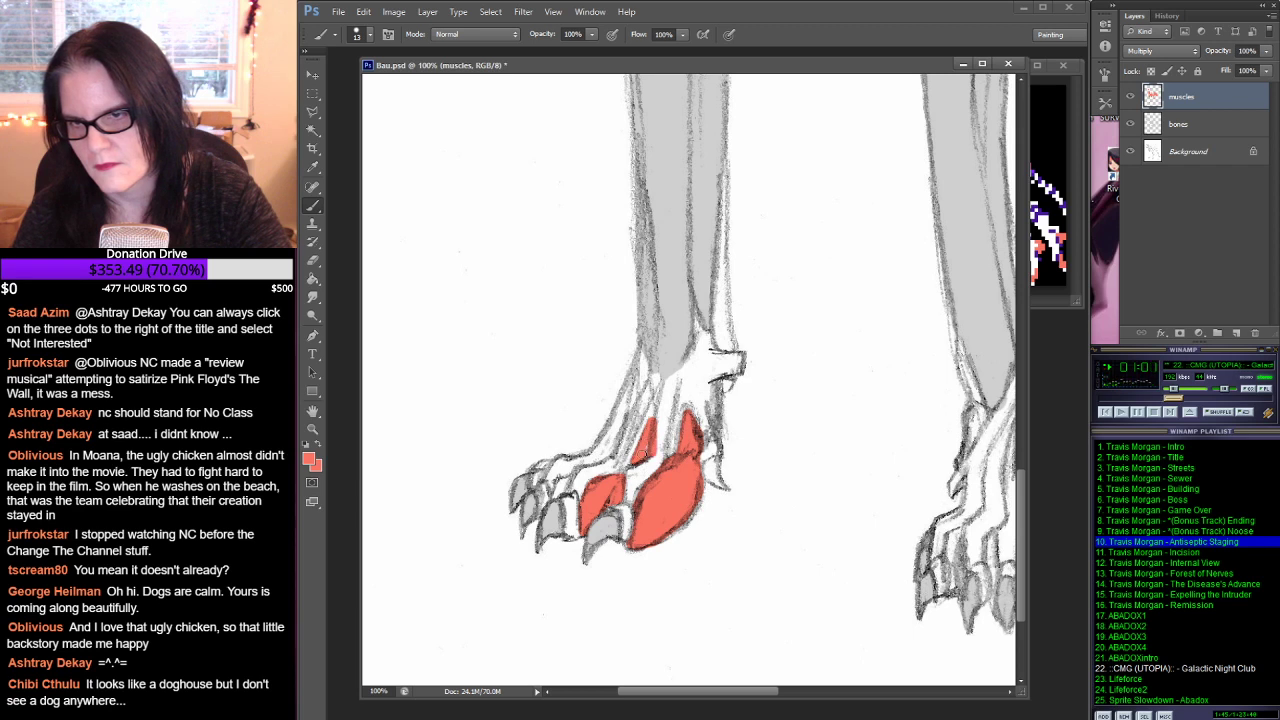
Step: Erase the red overspill along the far front paw's tendon muscle and brush the small gap behind the outer toes red
{"action": "key", "text": "e"}
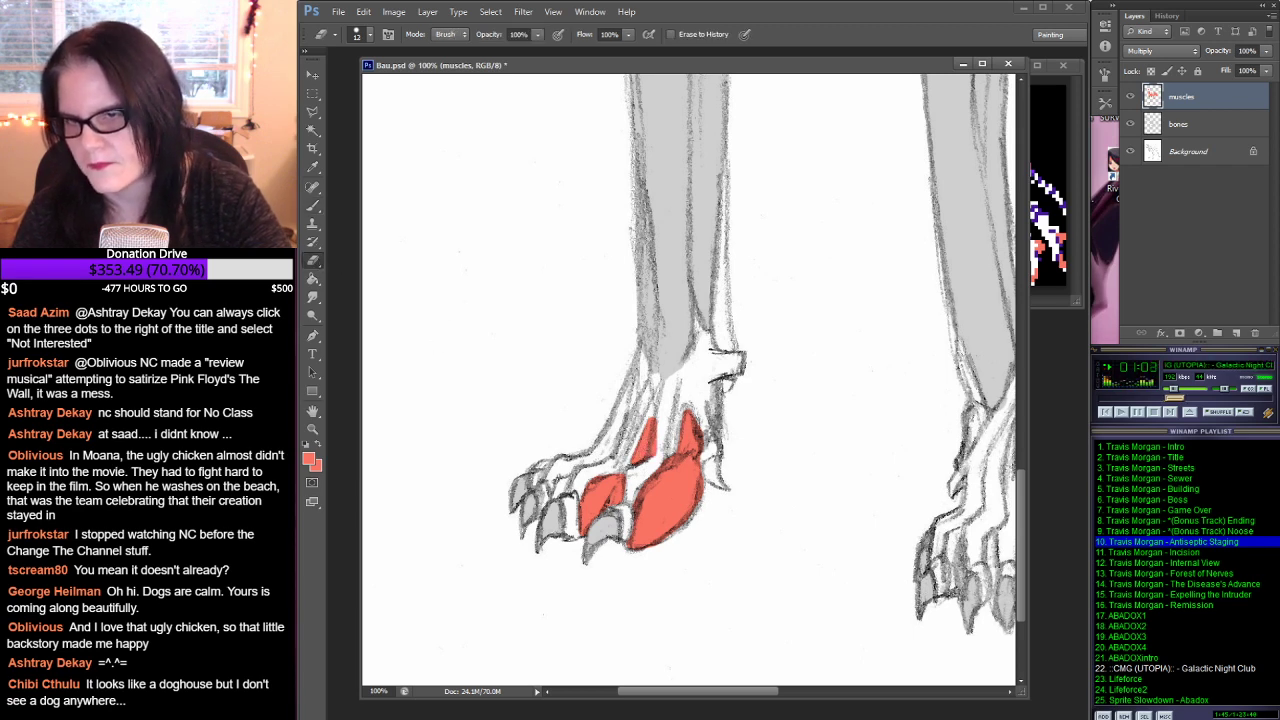
{"action": "left_click_drag", "start_coordinate": [661, 415], "coordinate": [655, 456]}
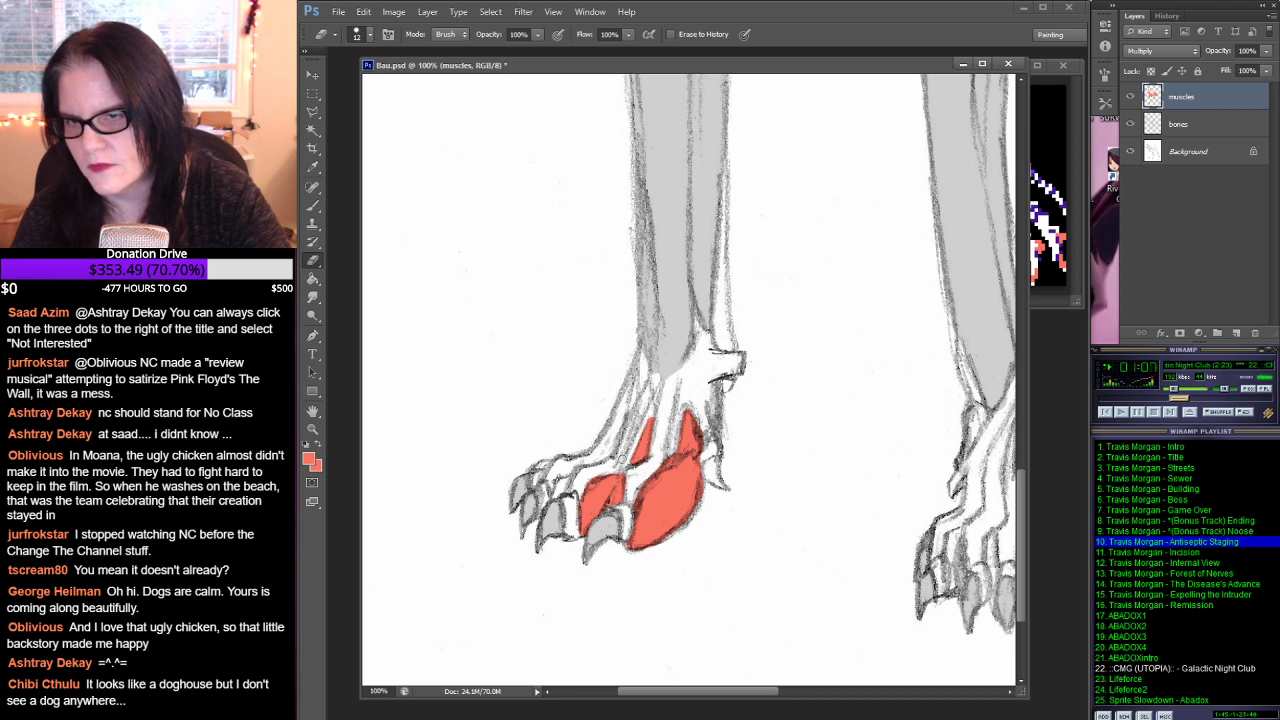
{"action": "left_click_drag", "start_coordinate": [645, 418], "coordinate": [625, 463]}
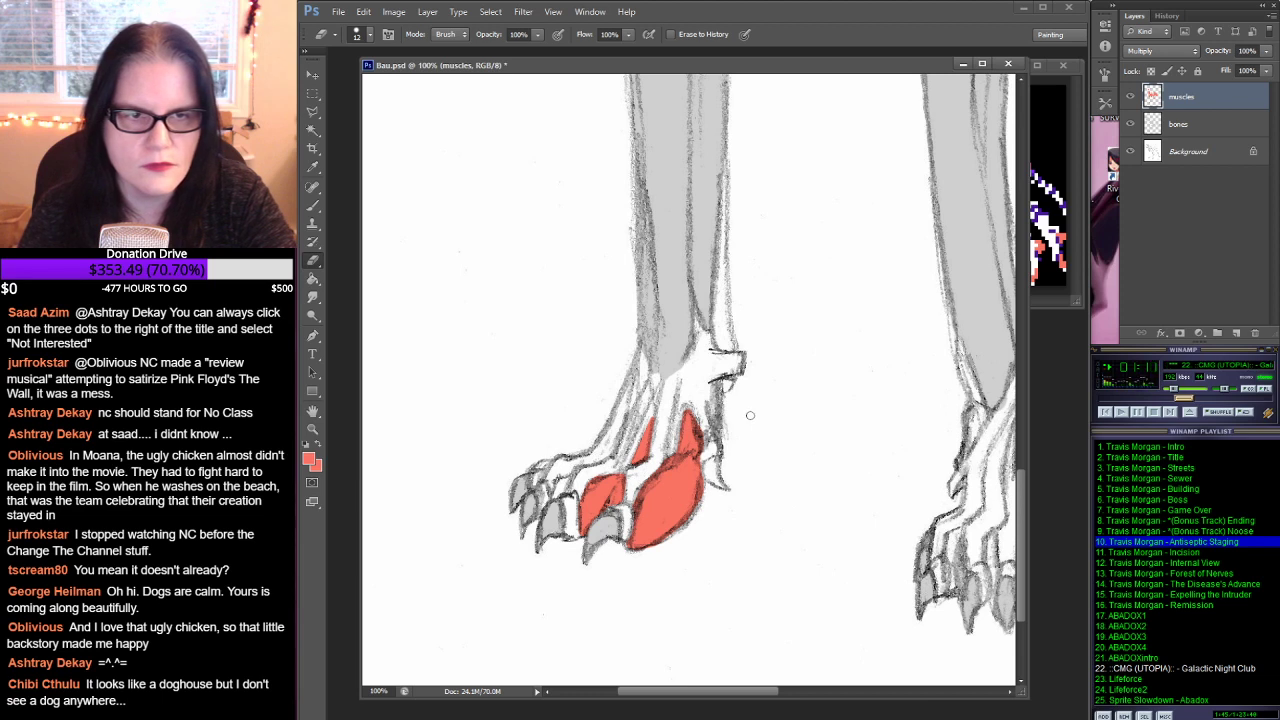
{"action": "left_click", "coordinate": [315, 206]}
{"action": "left_click", "coordinate": [315, 206]}
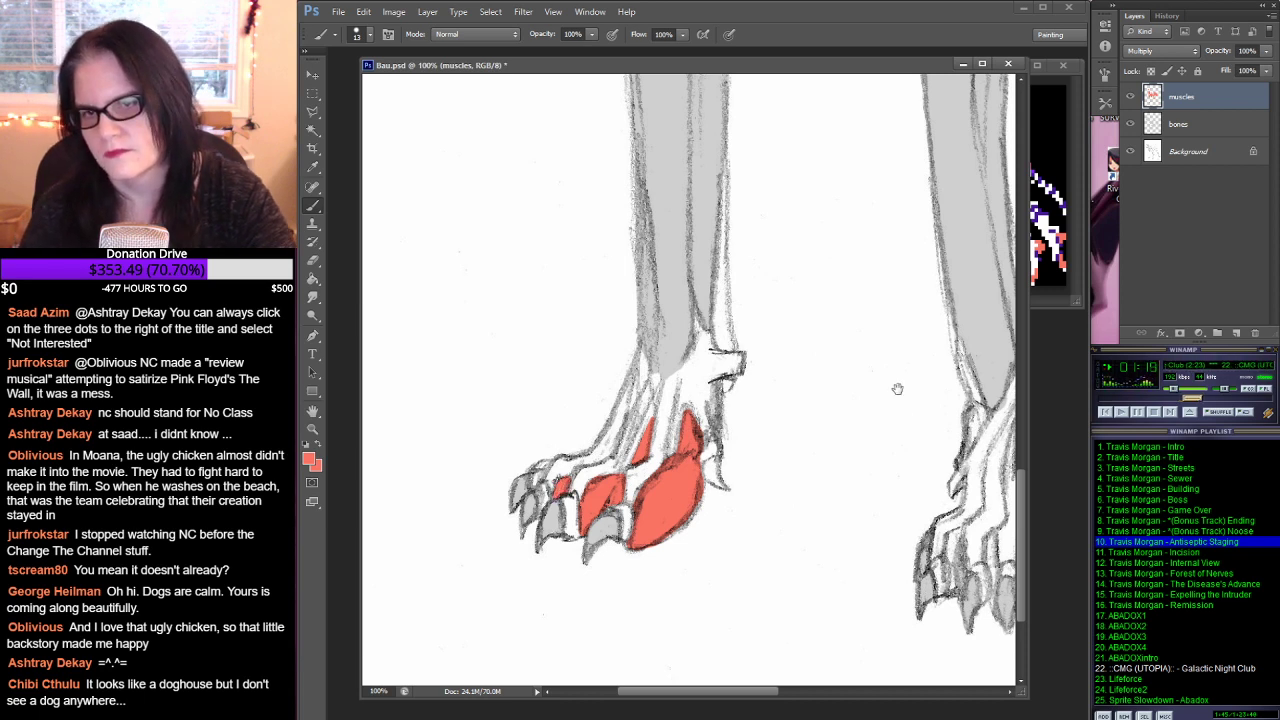
Step: Brush a tapering red muscle strip up the rear of the far front leg from the wrist bone and erase its outer overspill
{"action": "mouse_move", "coordinate": [896, 388]}
{"action": "left_mouse_down"}
{"action": "mouse_move", "coordinate": [606, 380]}
{"action": "mouse_move", "coordinate": [737, 480]}
{"action": "left_mouse_up"}
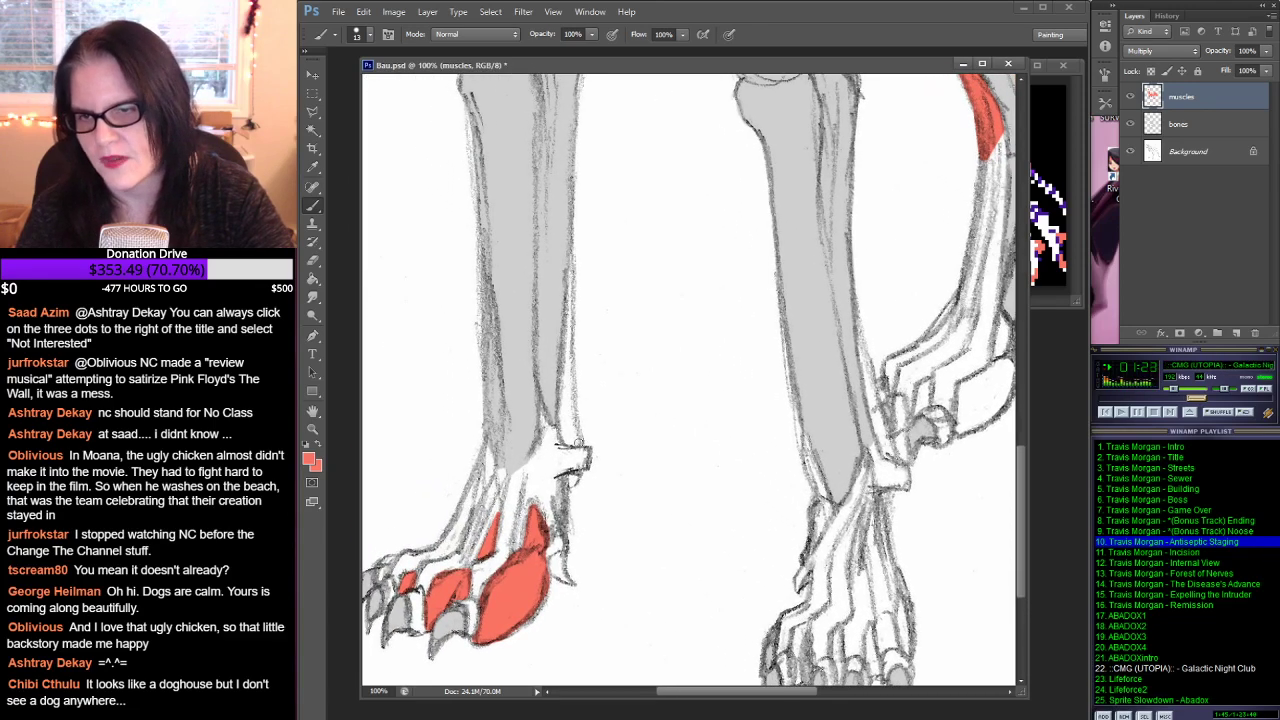
{"action": "left_click_drag", "start_coordinate": [577, 442], "coordinate": [566, 442]}
{"action": "left_click", "coordinate": [573, 259], "text": "shift"}
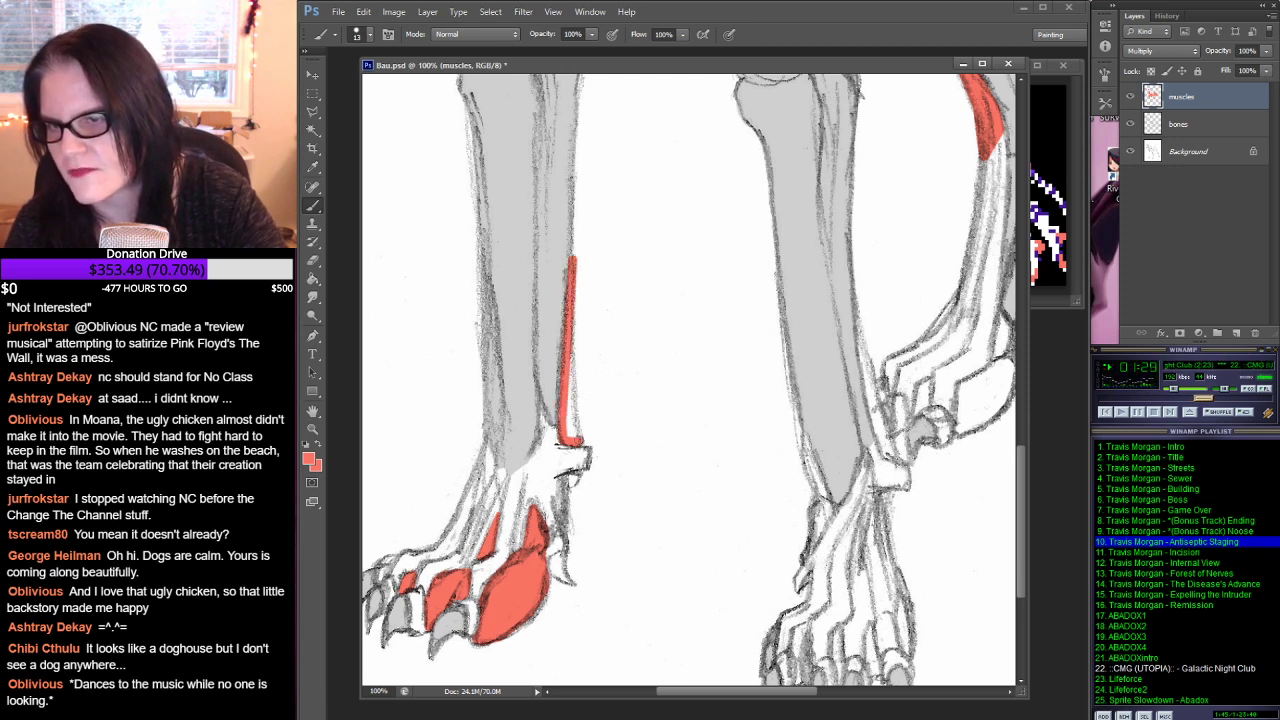
{"action": "mouse_move", "coordinate": [571, 400]}
{"action": "left_mouse_down"}
{"action": "mouse_move", "coordinate": [574, 438]}
{"action": "mouse_move", "coordinate": [571, 330]}
{"action": "left_mouse_up"}
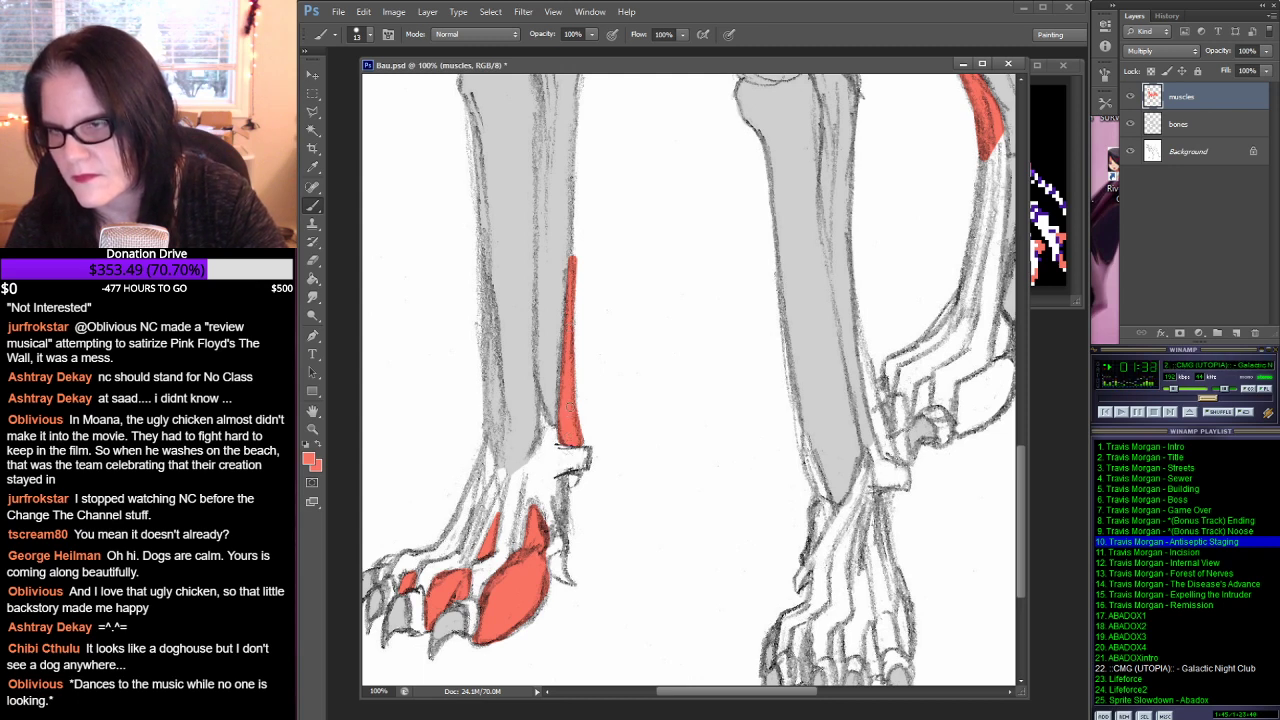
{"action": "left_click", "coordinate": [312, 260]}
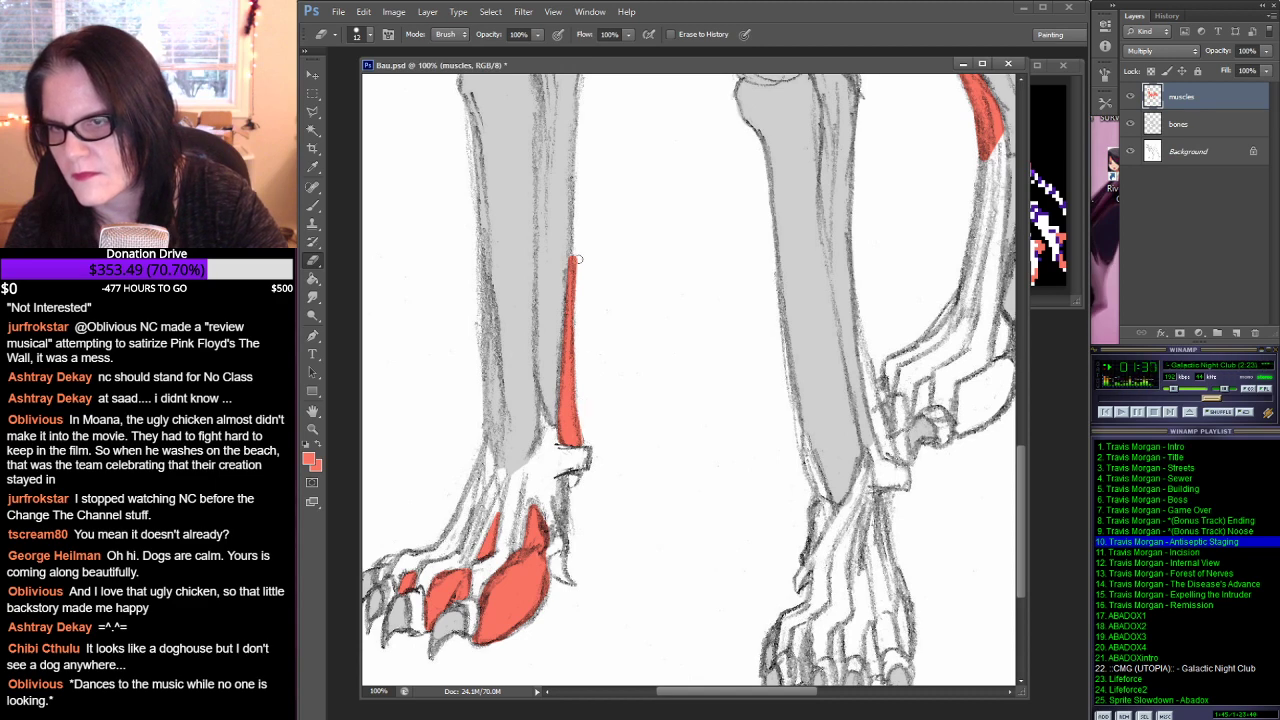
{"action": "left_click_drag", "start_coordinate": [576, 253], "coordinate": [583, 360]}
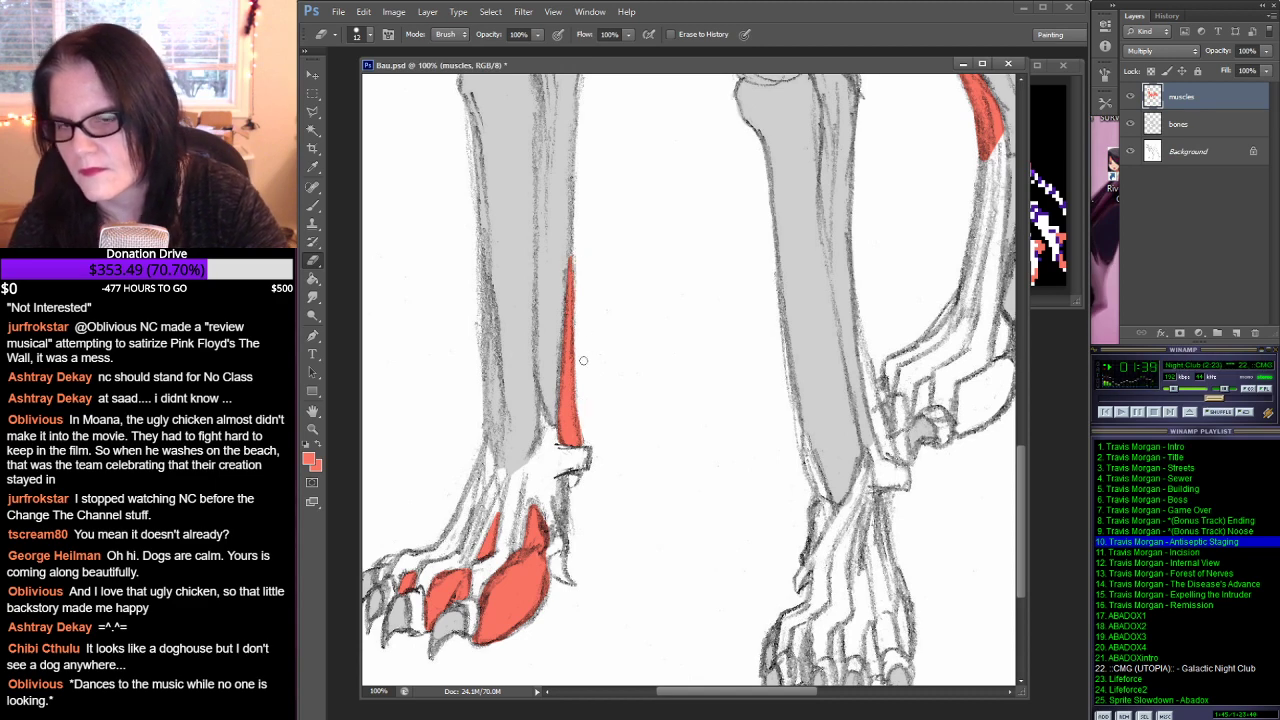
Step: Sample the light gray bone color and brush the near front paw's dewclaw gray on the bones layer
{"action": "mouse_move", "coordinate": [850, 423]}
{"action": "left_mouse_down"}
{"action": "mouse_move", "coordinate": [795, 373]}
{"action": "mouse_move", "coordinate": [757, 311]}
{"action": "left_mouse_up"}
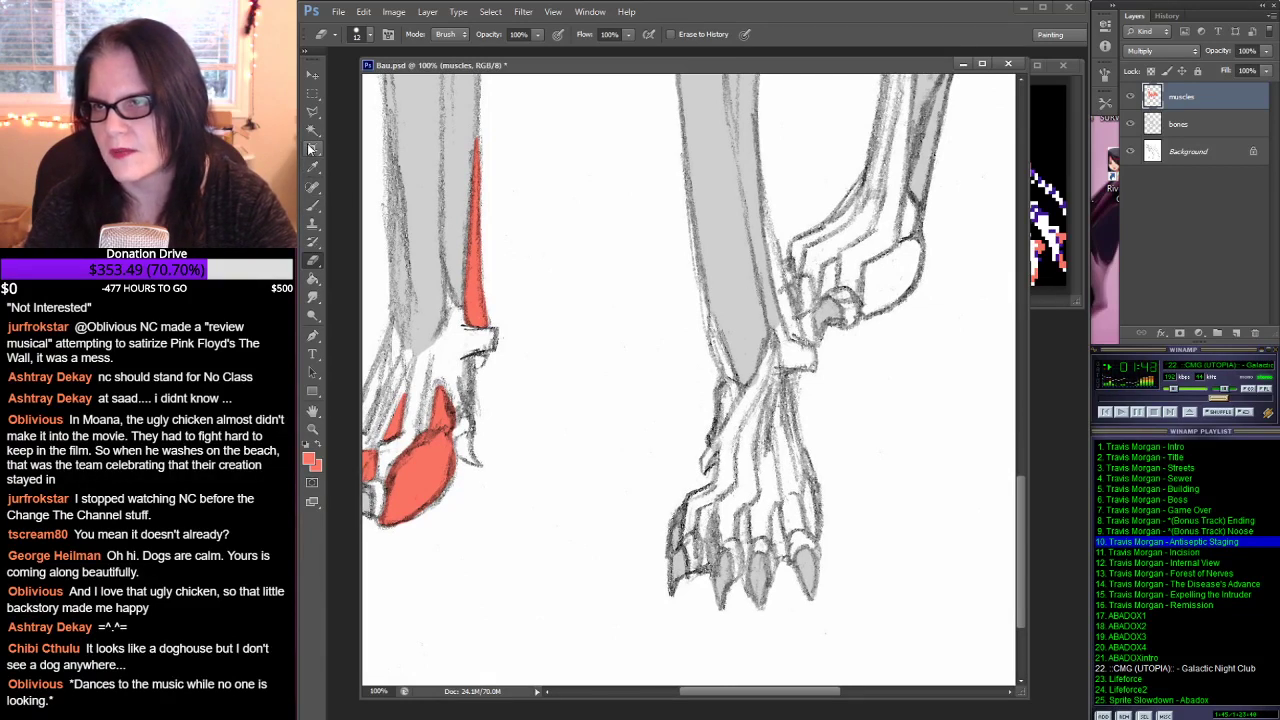
{"action": "left_click", "coordinate": [313, 207]}
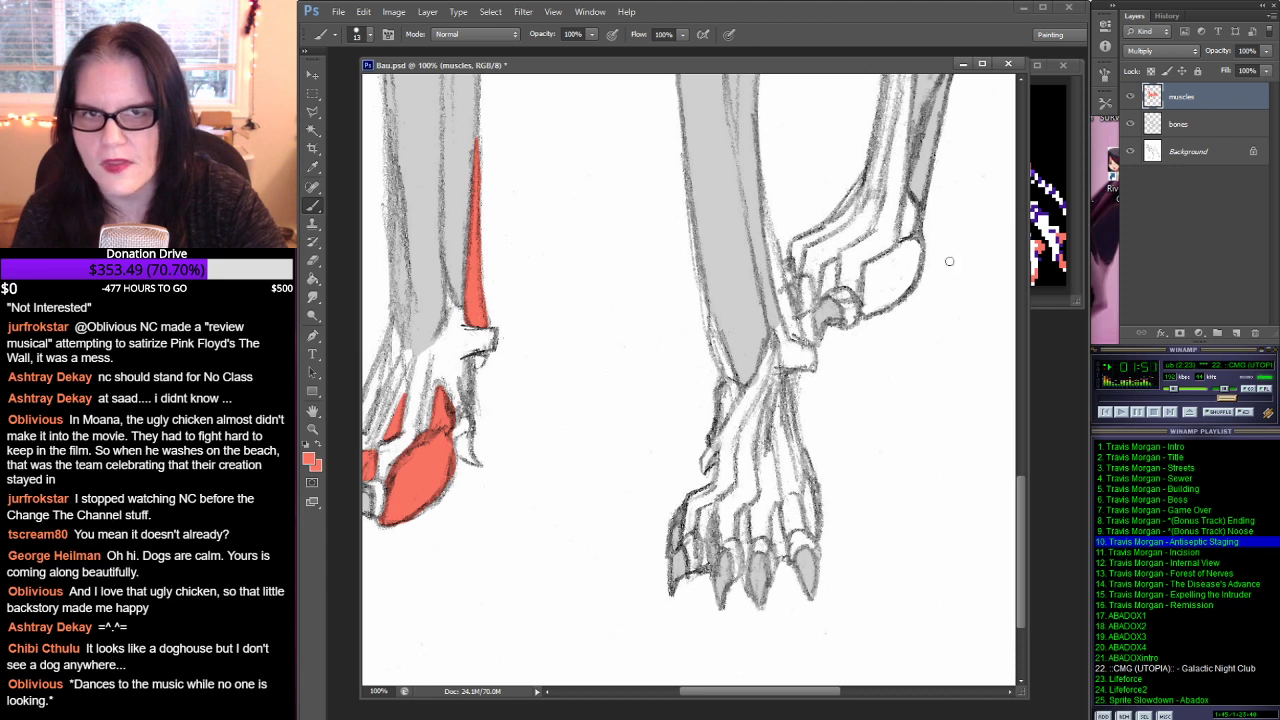
{"action": "left_click", "coordinate": [1155, 125]}
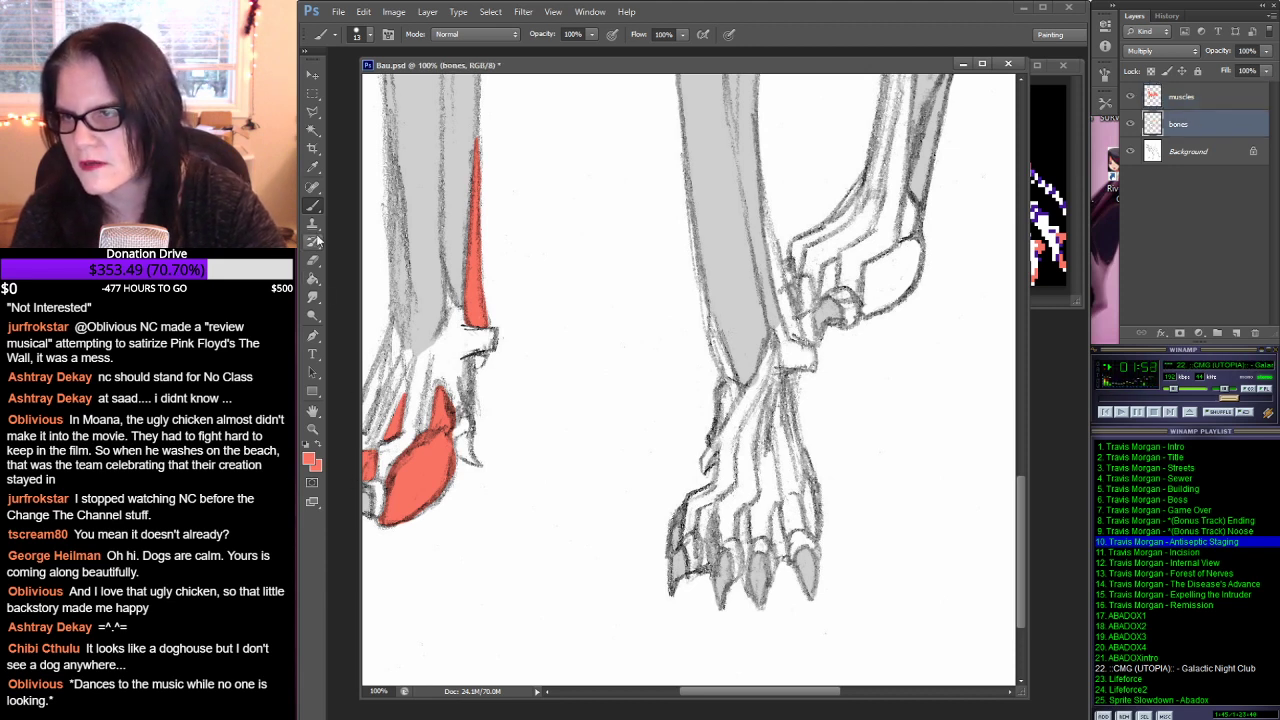
{"action": "left_click", "coordinate": [313, 167]}
{"action": "left_click", "coordinate": [415, 186]}
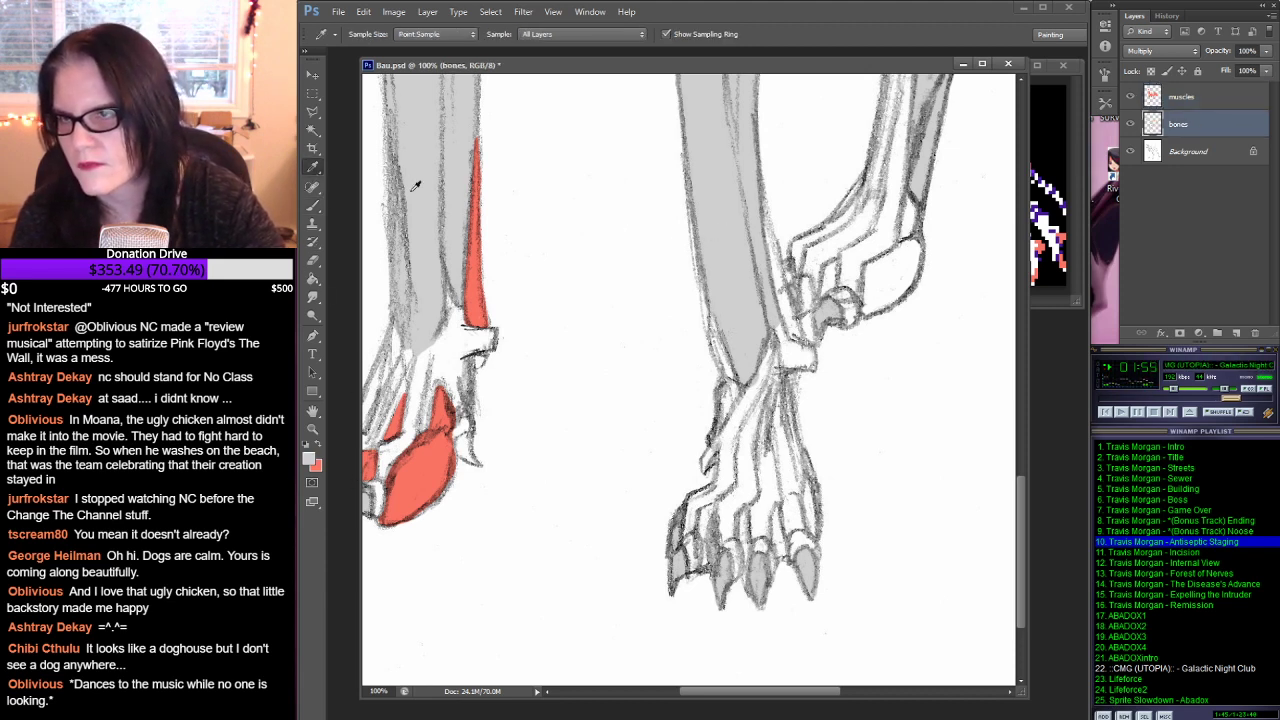
{"action": "left_click", "coordinate": [313, 205]}
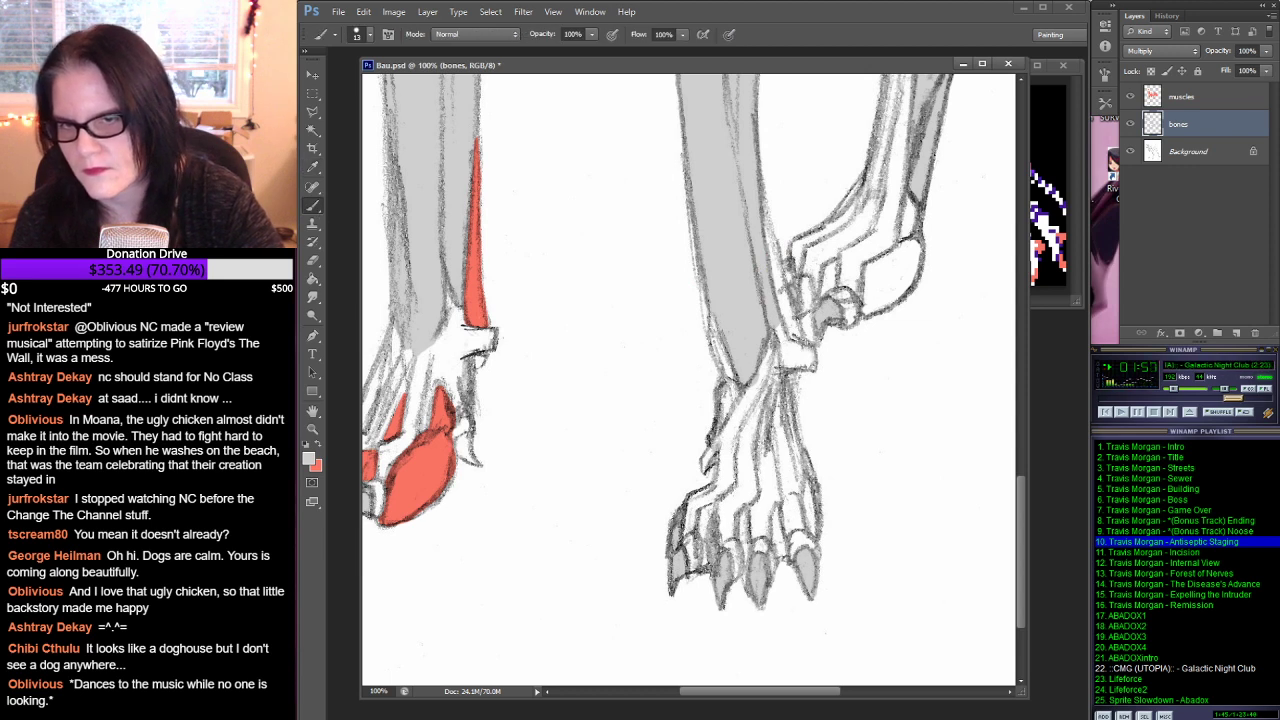
{"action": "mouse_move", "coordinate": [737, 386]}
{"action": "left_mouse_down"}
{"action": "mouse_move", "coordinate": [722, 421]}
{"action": "mouse_move", "coordinate": [734, 378]}
{"action": "mouse_move", "coordinate": [712, 305]}
{"action": "mouse_move", "coordinate": [726, 370]}
{"action": "left_mouse_up"}
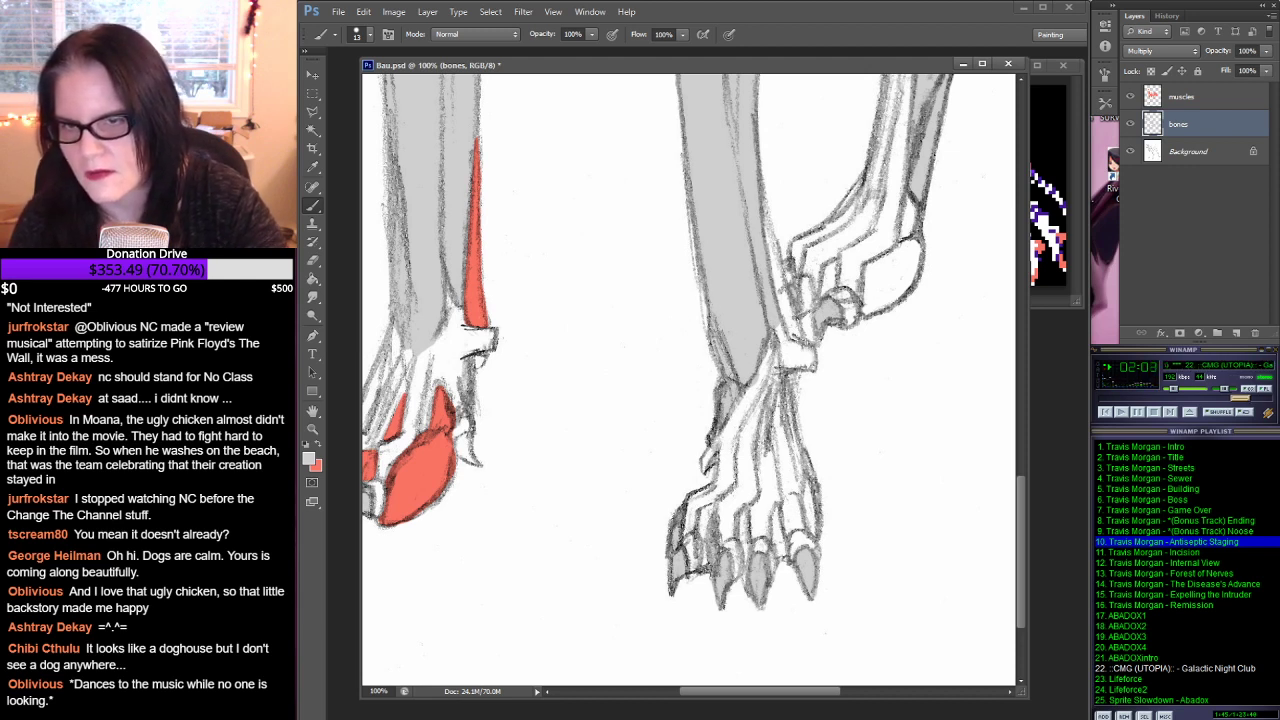
Step: Brush the gap between the near front paw's first two toes red on the muscles layer
{"action": "left_click", "coordinate": [1146, 95]}
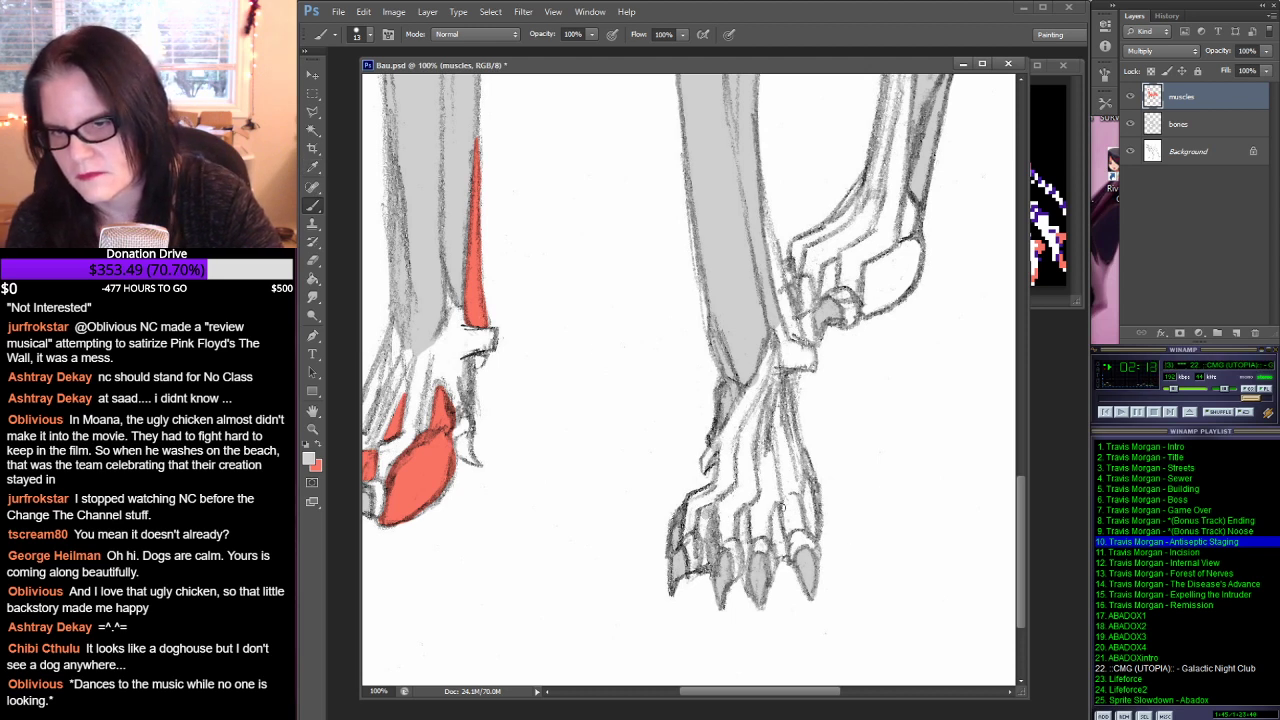
{"action": "left_click", "coordinate": [320, 445]}
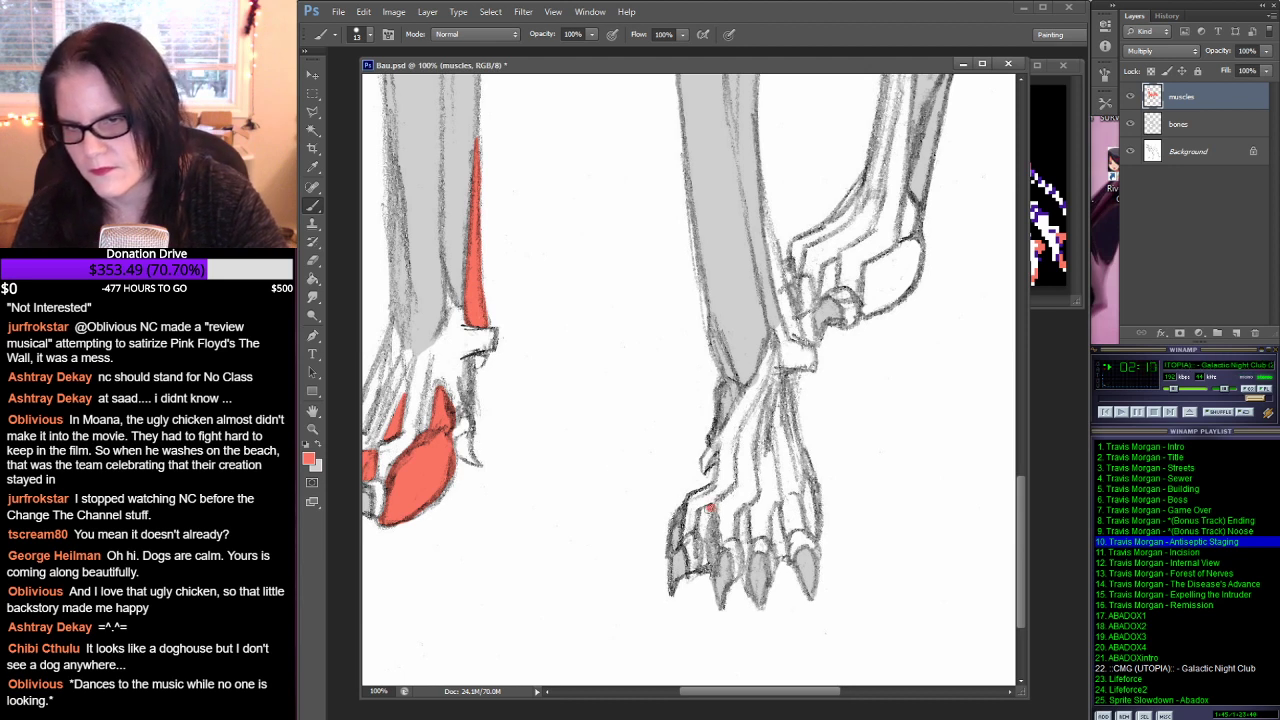
{"action": "mouse_move", "coordinate": [709, 508]}
{"action": "left_mouse_down"}
{"action": "mouse_move", "coordinate": [704, 560]}
{"action": "mouse_move", "coordinate": [705, 518]}
{"action": "left_mouse_up"}
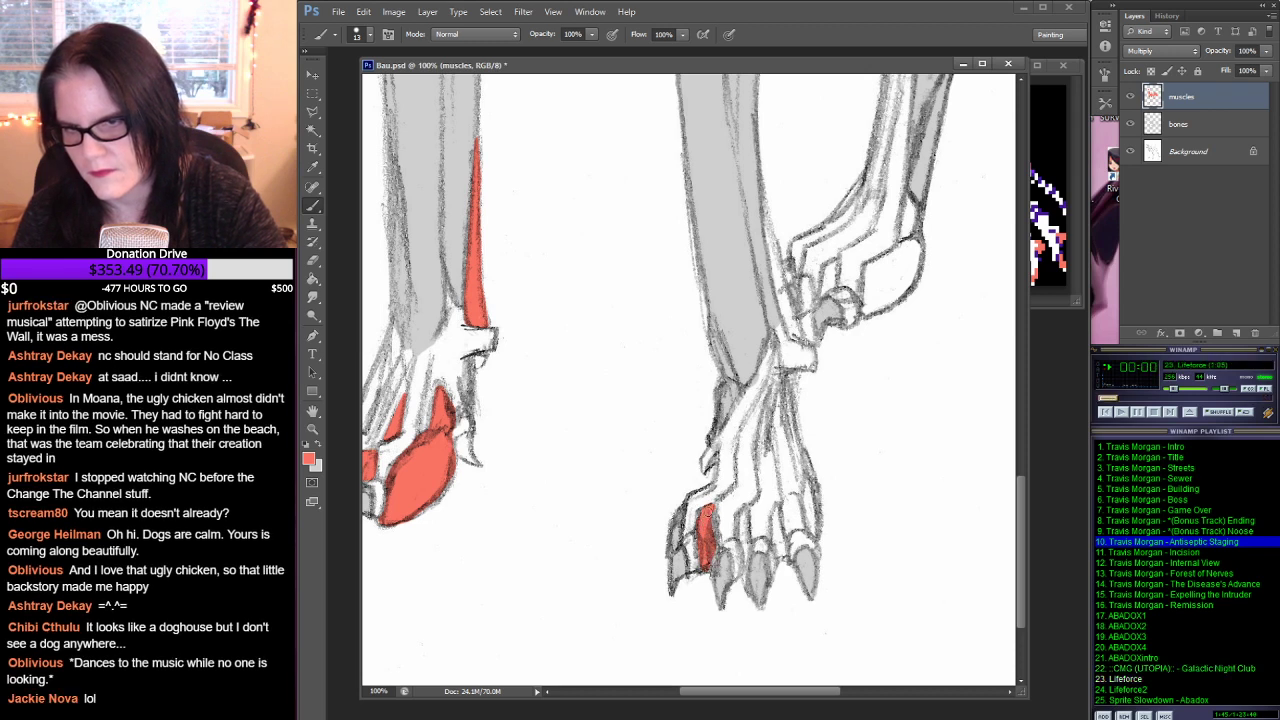
Step: Rename the muscles layer as meat
{"action": "double_click", "coordinate": [1180, 97]}
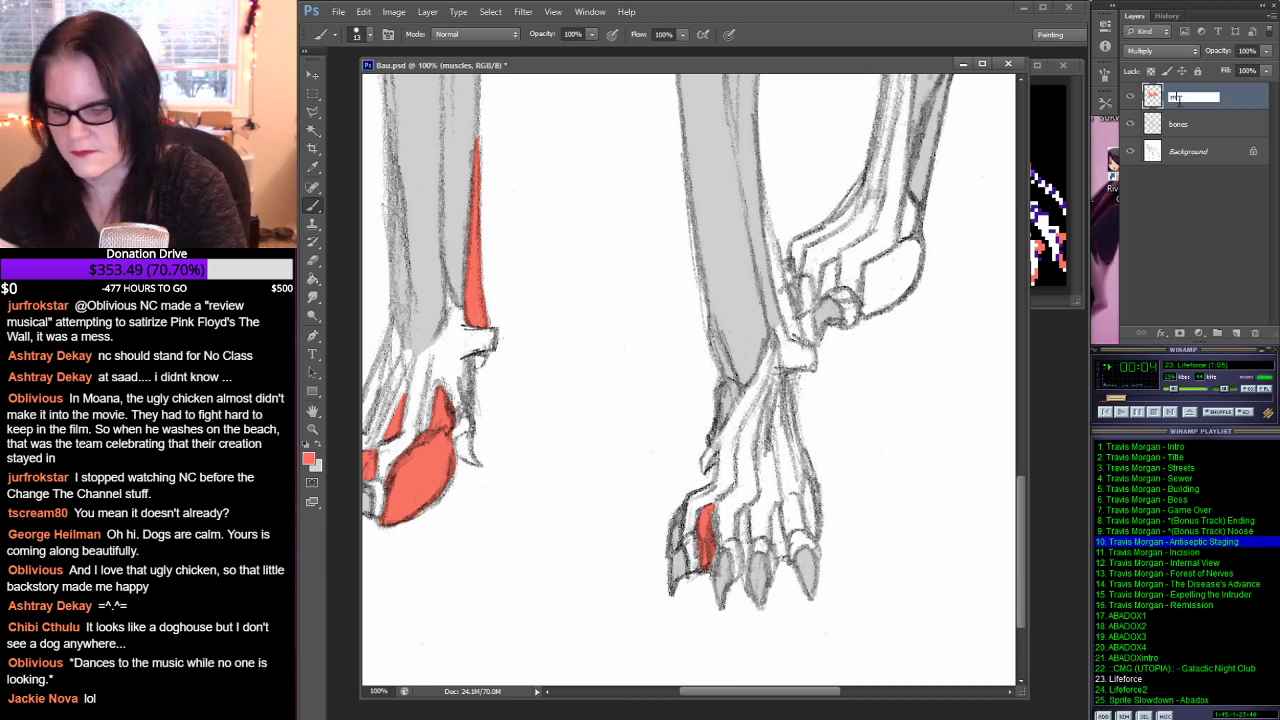
{"action": "type", "text": "meat"}
{"action": "key", "text": "Return"}
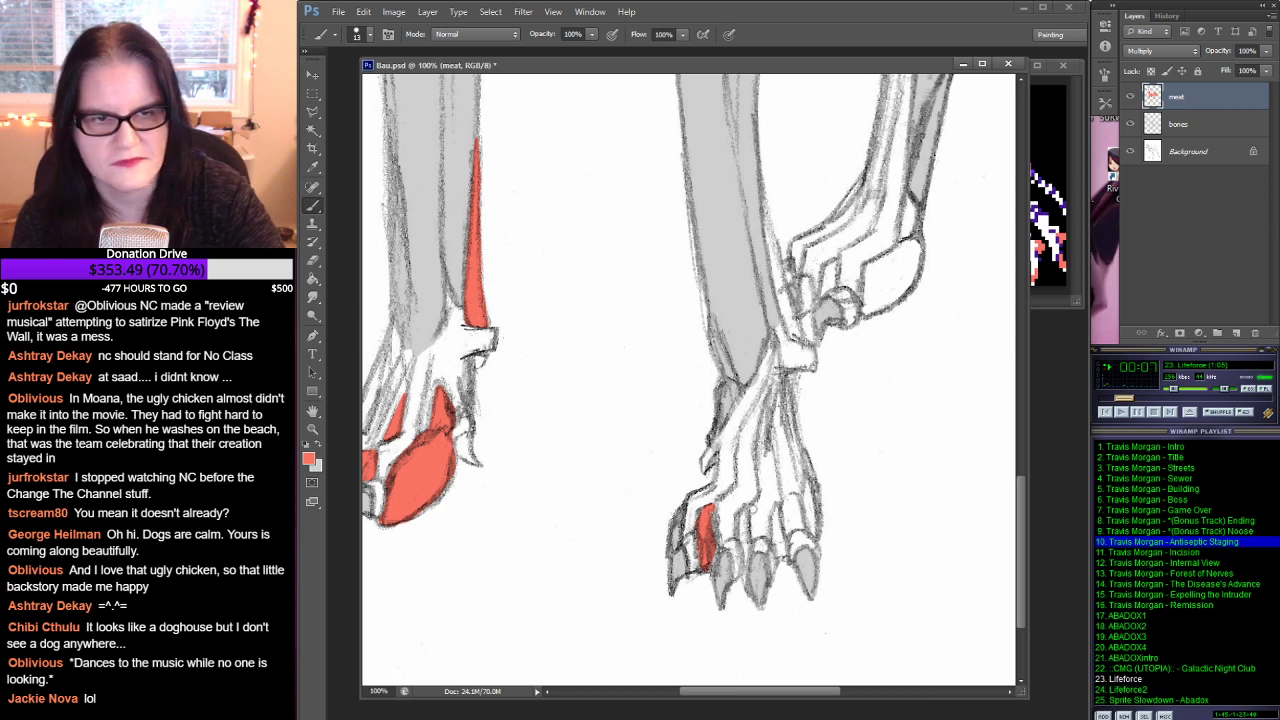
Step: Brush the two remaining gaps between the near front paw's toes red on the meat layer
{"action": "mouse_move", "coordinate": [745, 508]}
{"action": "left_mouse_down"}
{"action": "mouse_move", "coordinate": [745, 563]}
{"action": "mouse_move", "coordinate": [745, 515]}
{"action": "left_mouse_up"}
{"action": "left_click", "coordinate": [312, 260]}
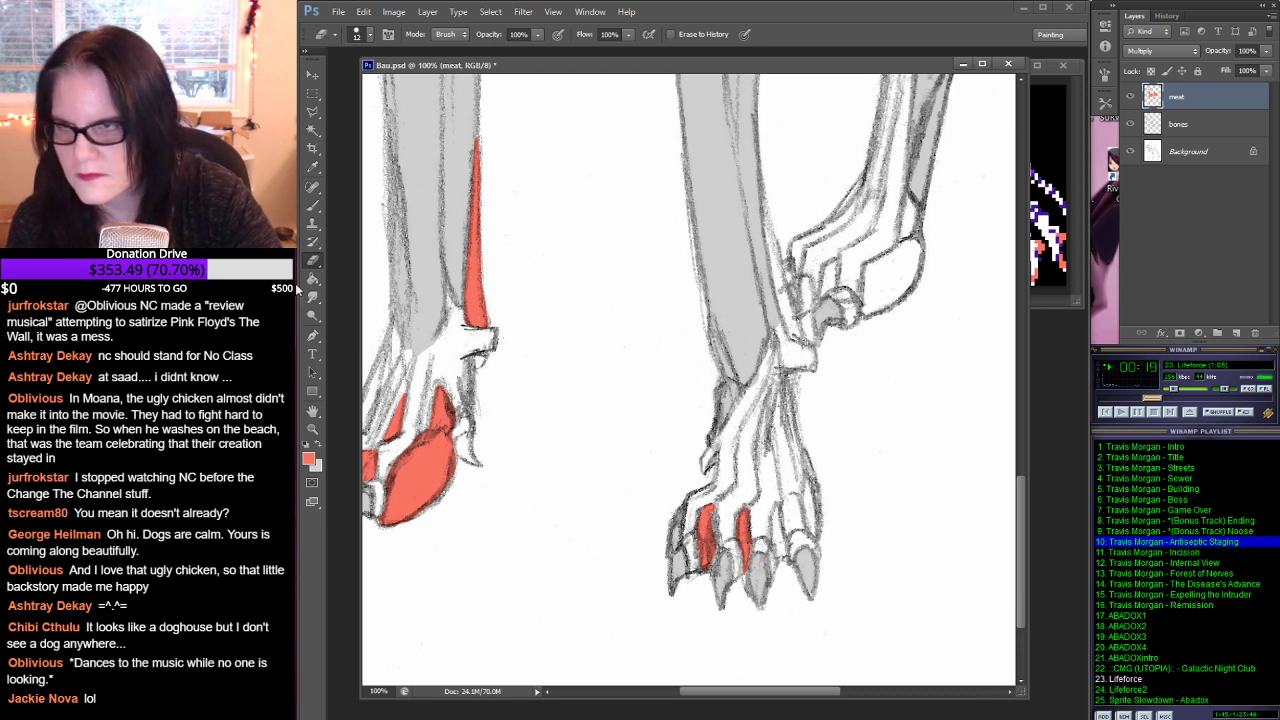
{"action": "left_click", "coordinate": [312, 205]}
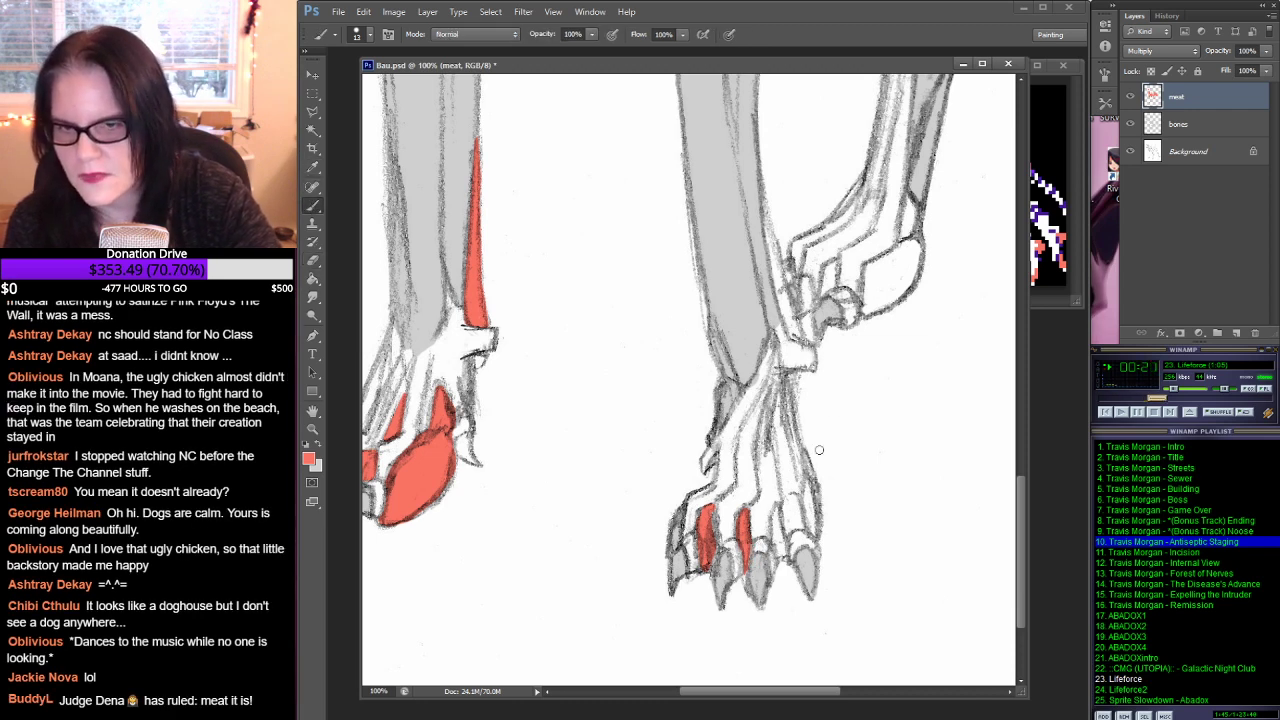
{"action": "left_click_drag", "start_coordinate": [778, 506], "coordinate": [780, 556]}
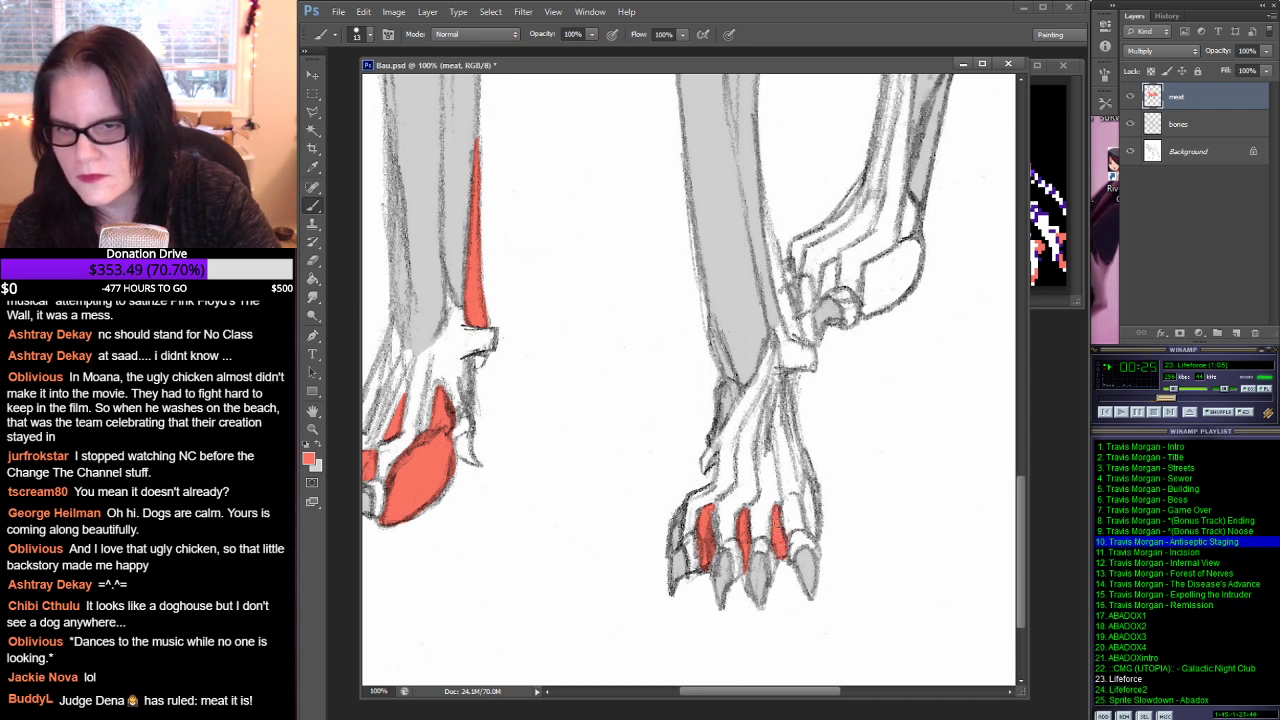
Step: Brush the narrow muscle along the near front paw's rear edge red above the last claw and erase its overspill
{"action": "left_click_drag", "start_coordinate": [816, 521], "coordinate": [809, 482]}
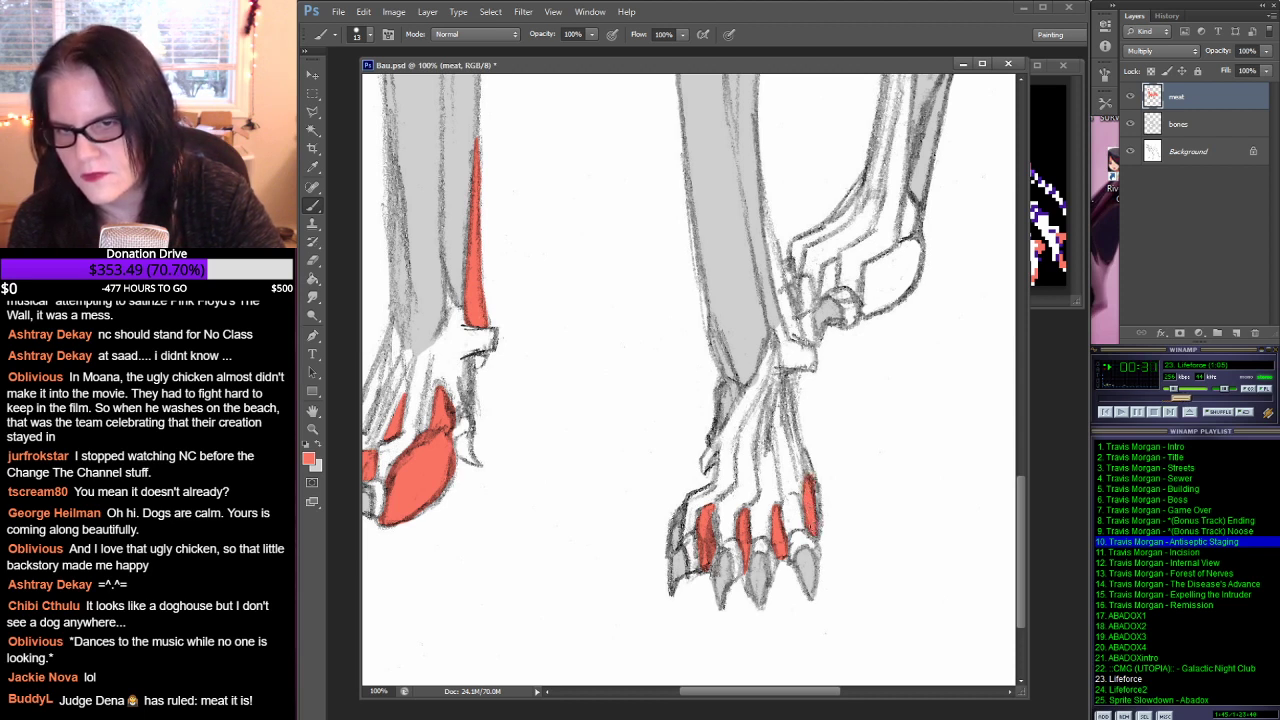
{"action": "left_click_drag", "start_coordinate": [814, 526], "coordinate": [804, 457]}
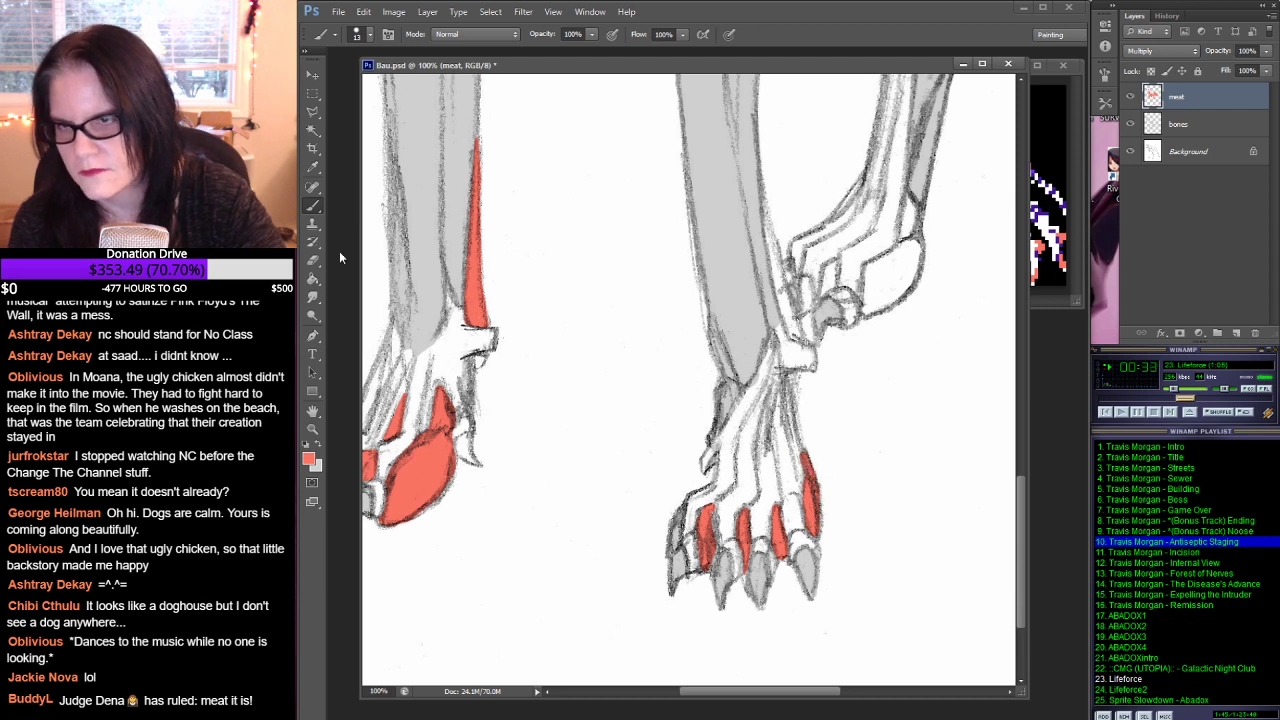
{"action": "left_click", "coordinate": [313, 260]}
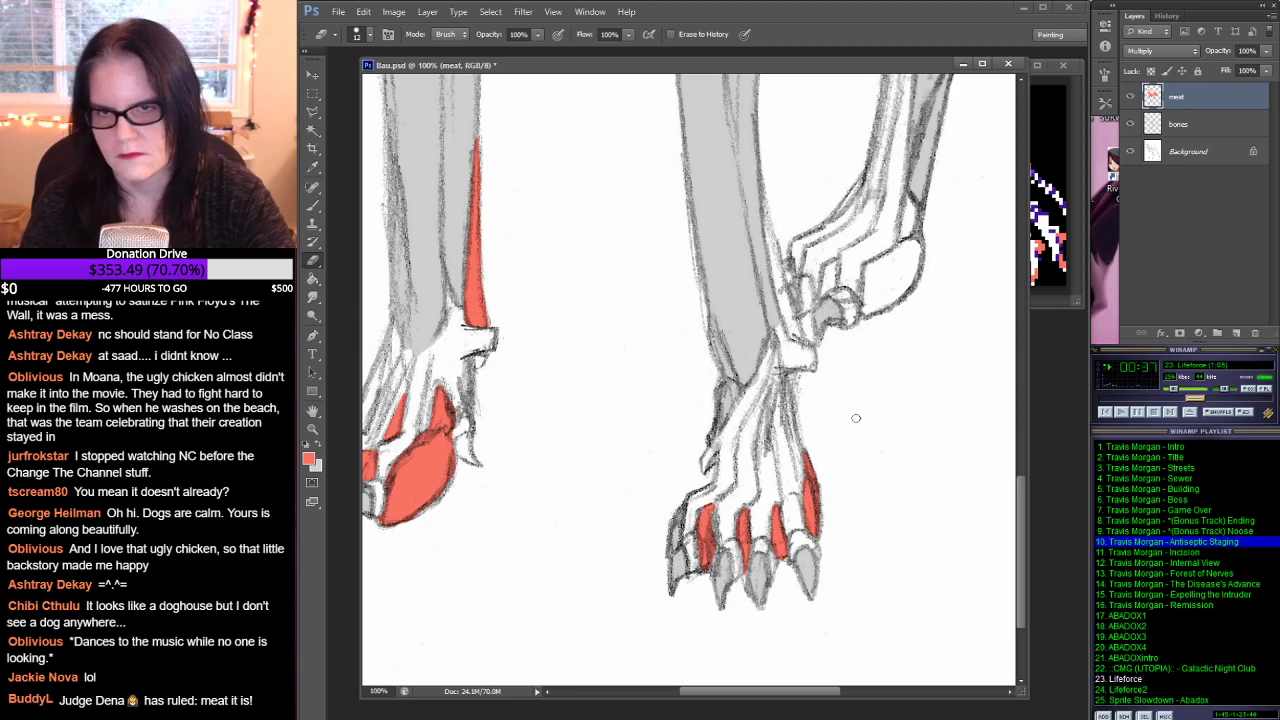
Step: Brush the small gap between the toes of the raised hind paw behind the near front leg red
{"action": "mouse_move", "coordinate": [915, 369]}
{"action": "left_mouse_down"}
{"action": "mouse_move", "coordinate": [781, 562]}
{"action": "mouse_move", "coordinate": [756, 575]}
{"action": "left_mouse_up"}
{"action": "key", "text": "b"}
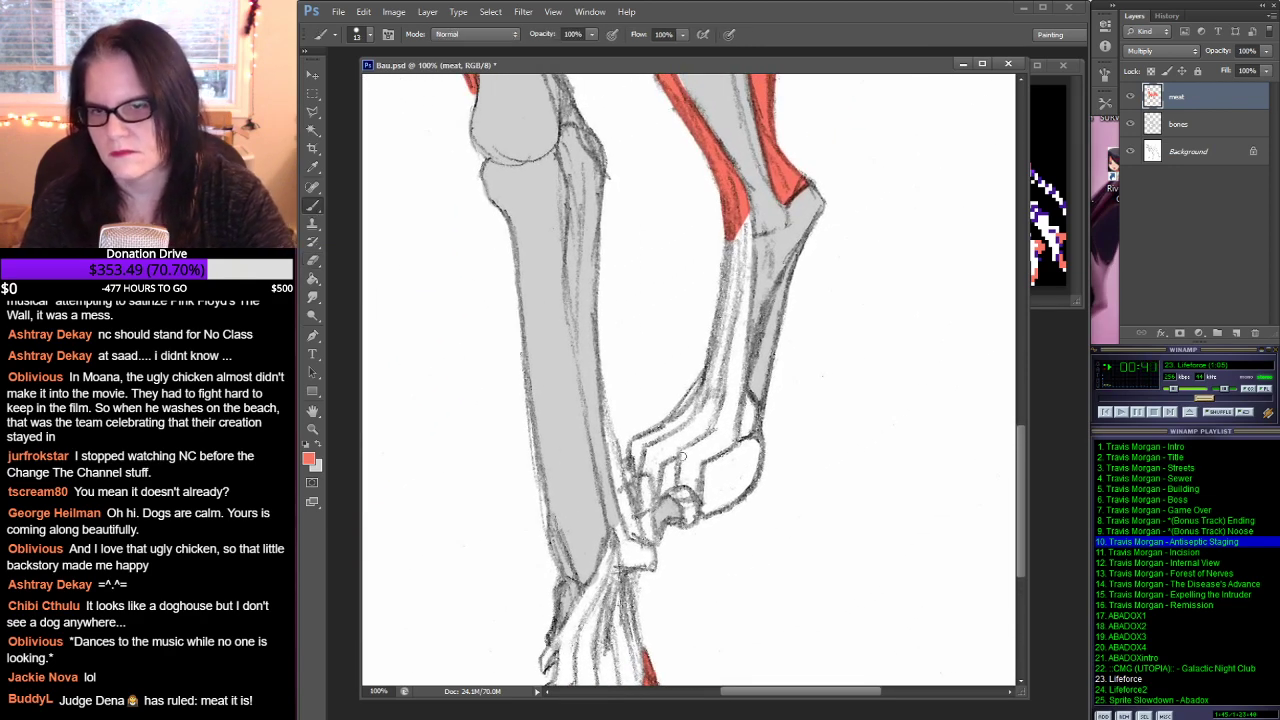
{"action": "mouse_move", "coordinate": [672, 462]}
{"action": "left_mouse_down"}
{"action": "mouse_move", "coordinate": [666, 488]}
{"action": "mouse_move", "coordinate": [672, 472]}
{"action": "left_mouse_up"}
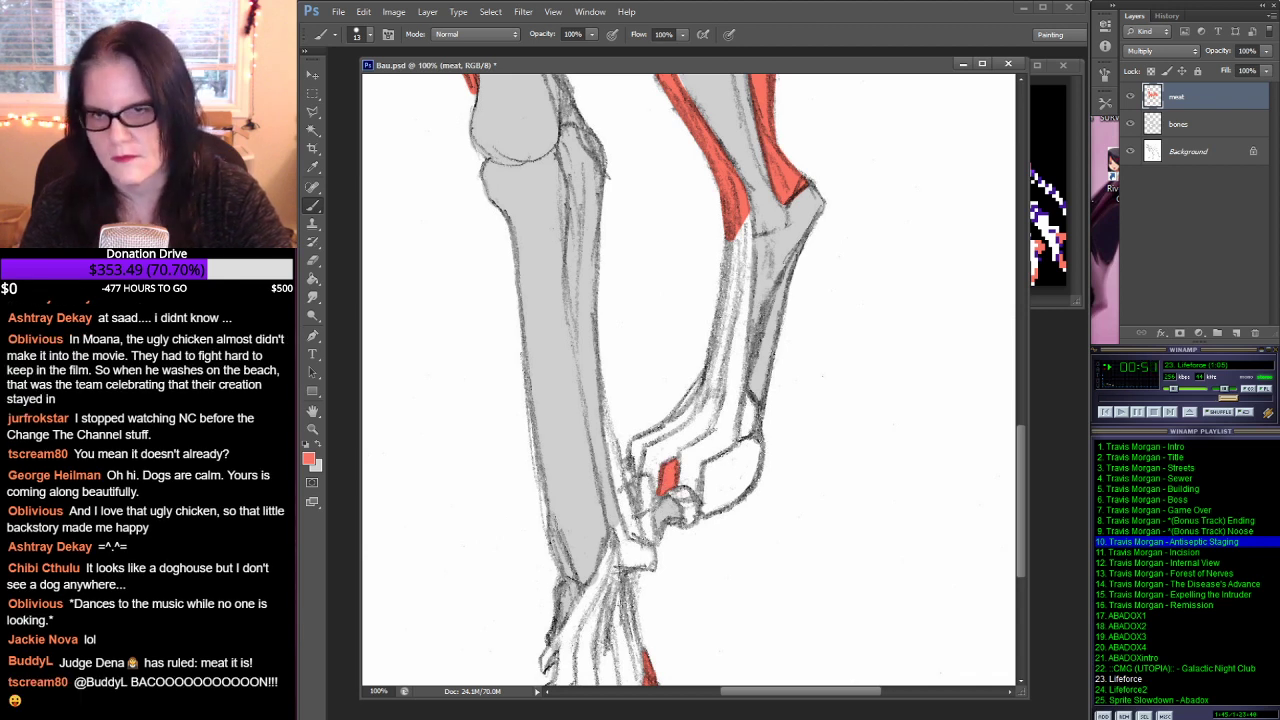
{"action": "left_click", "coordinate": [1168, 123]}
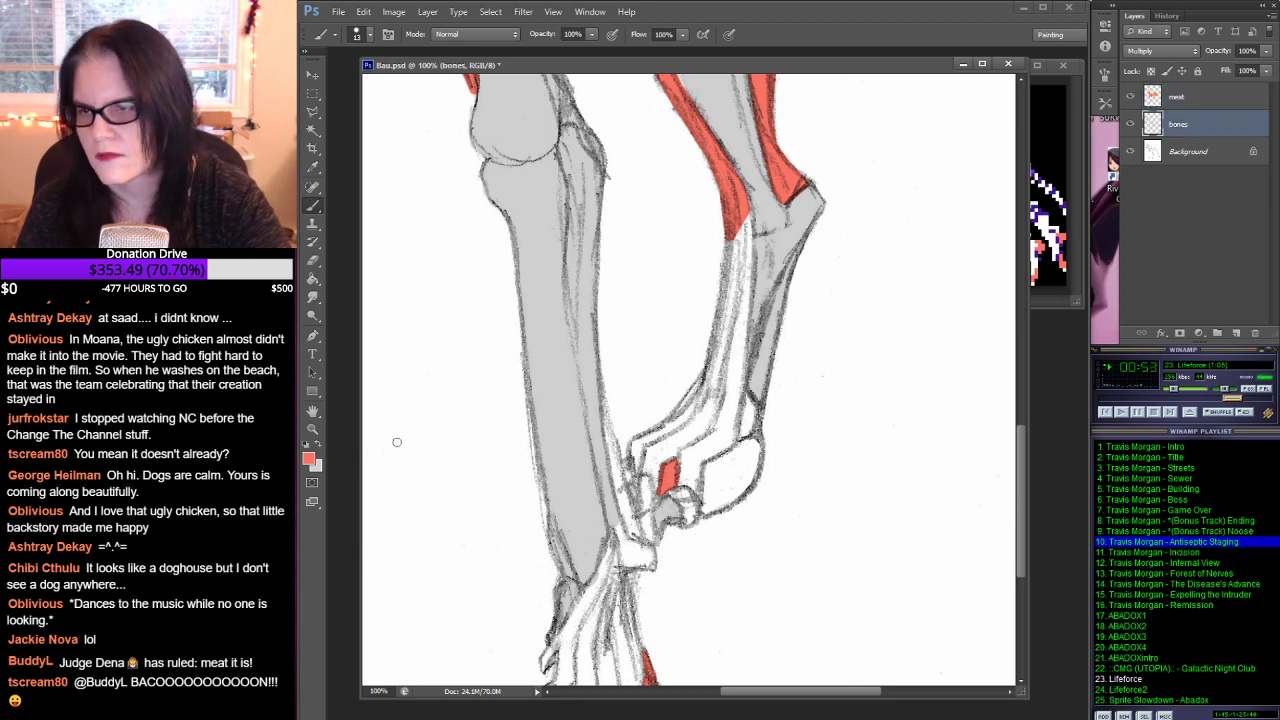
{"action": "left_click", "coordinate": [319, 449]}
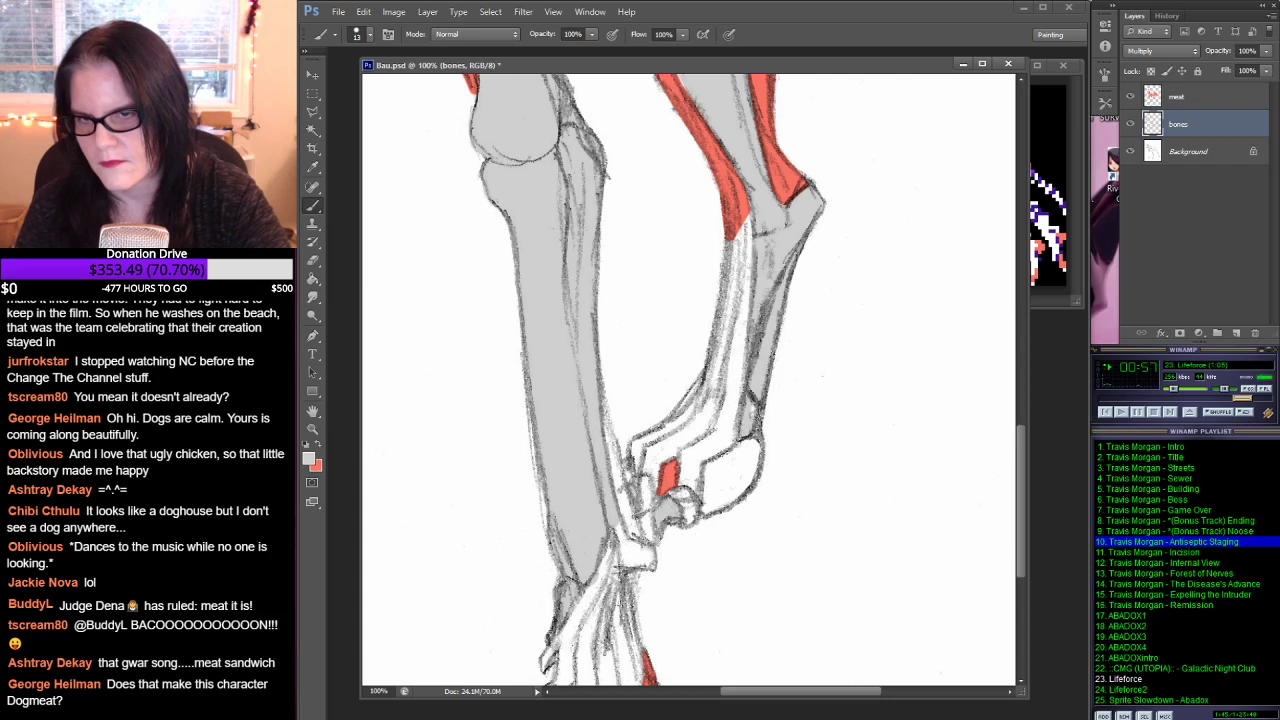
{"action": "left_click", "coordinate": [1160, 102]}
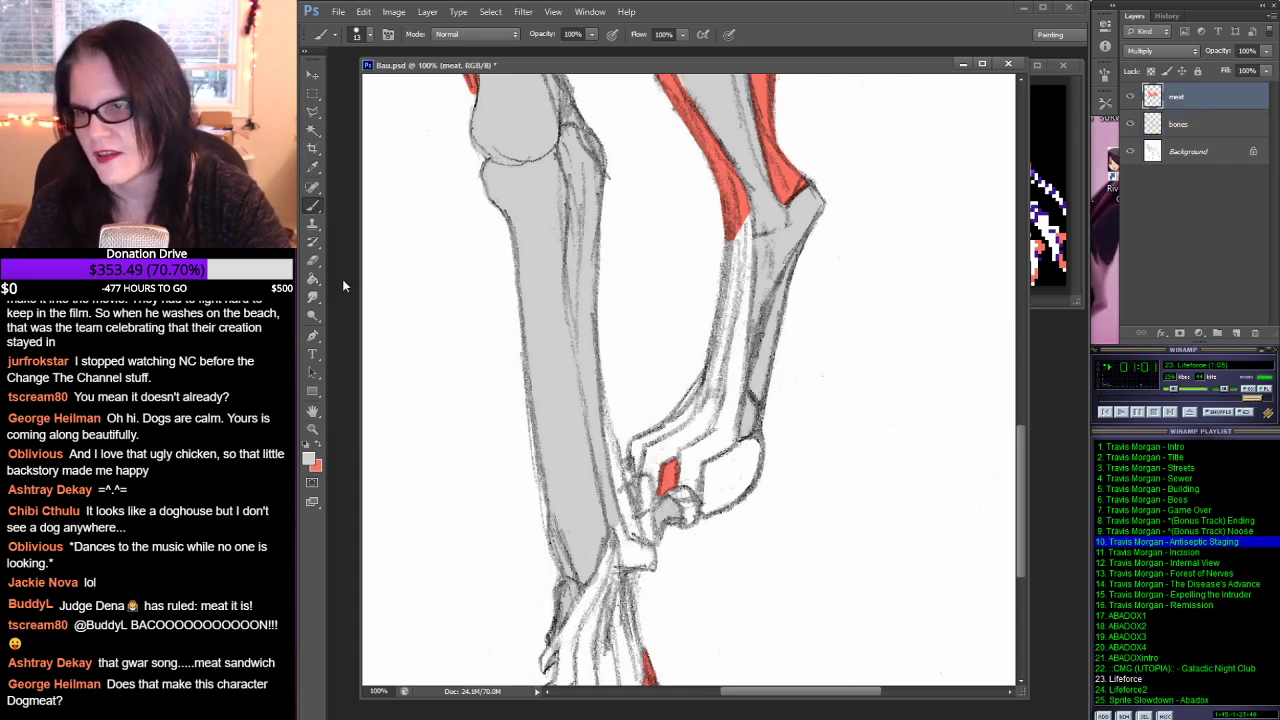
{"action": "left_click", "coordinate": [317, 447]}
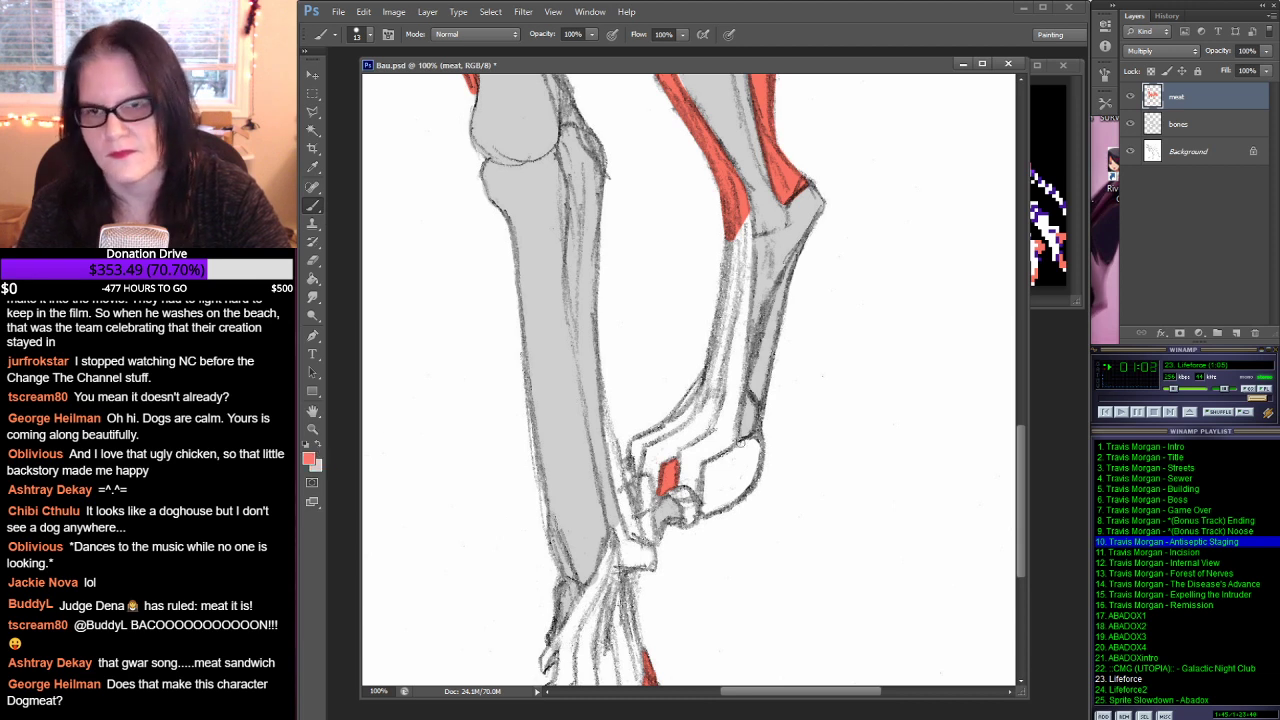
Step: Outline the heel pad of the raised hind paw in red on the meat layer and fill its interior with red
{"action": "mouse_move", "coordinate": [756, 438]}
{"action": "left_mouse_down"}
{"action": "mouse_move", "coordinate": [708, 467]}
{"action": "mouse_move", "coordinate": [701, 505]}
{"action": "mouse_move", "coordinate": [731, 502]}
{"action": "mouse_move", "coordinate": [759, 450]}
{"action": "left_mouse_up"}
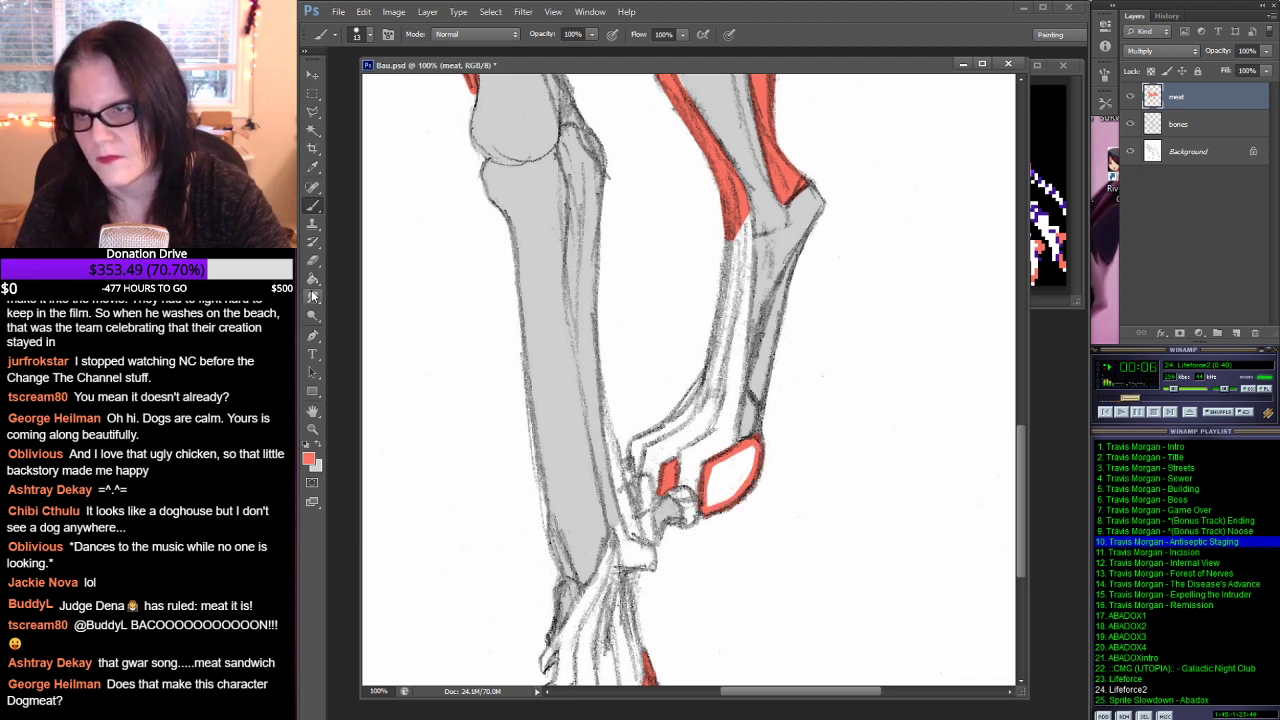
{"action": "key", "text": "g"}
{"action": "left_click", "coordinate": [733, 481]}
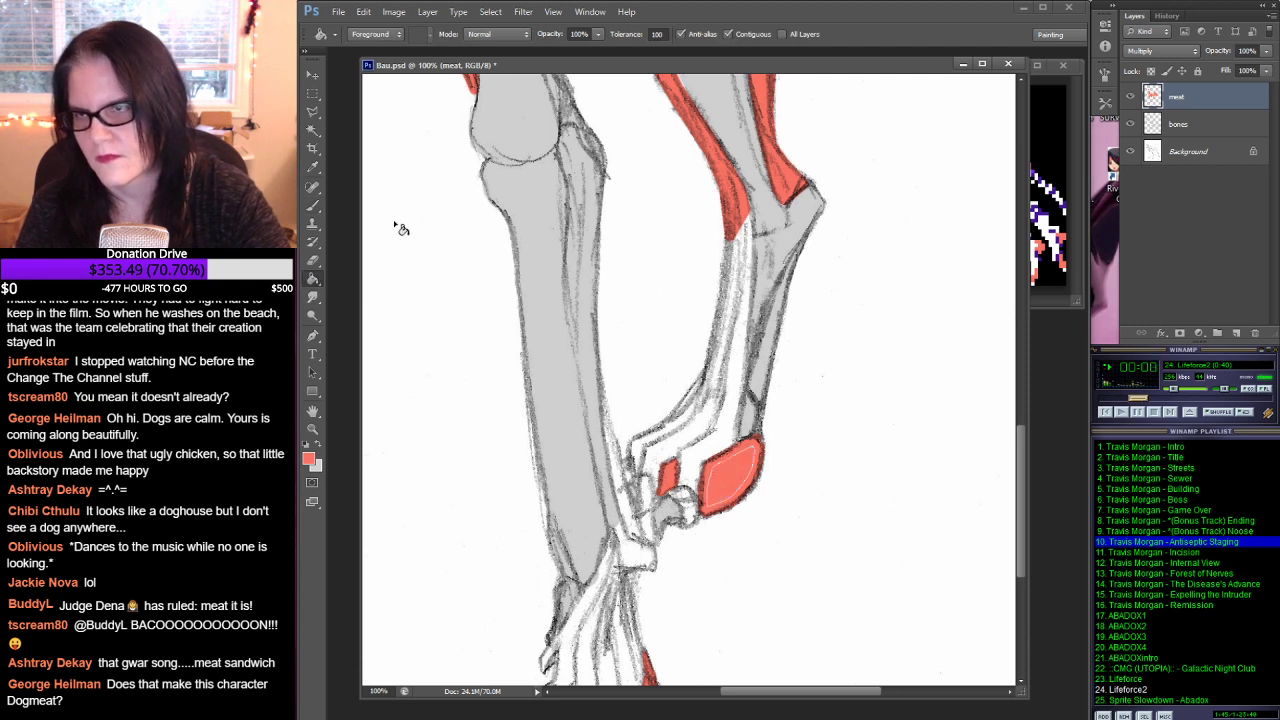
{"action": "left_click", "coordinate": [313, 206]}
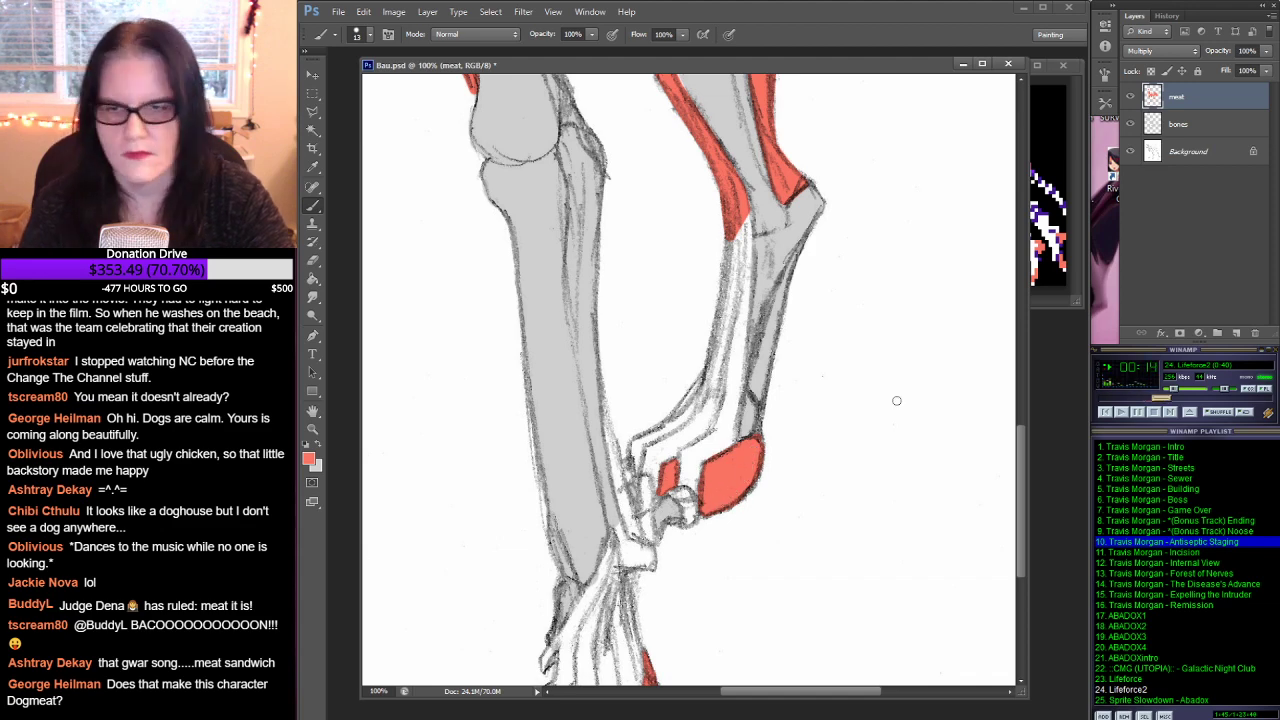
{"action": "left_click", "coordinate": [313, 429]}
{"action": "left_click", "coordinate": [801, 302], "text": "alt"}
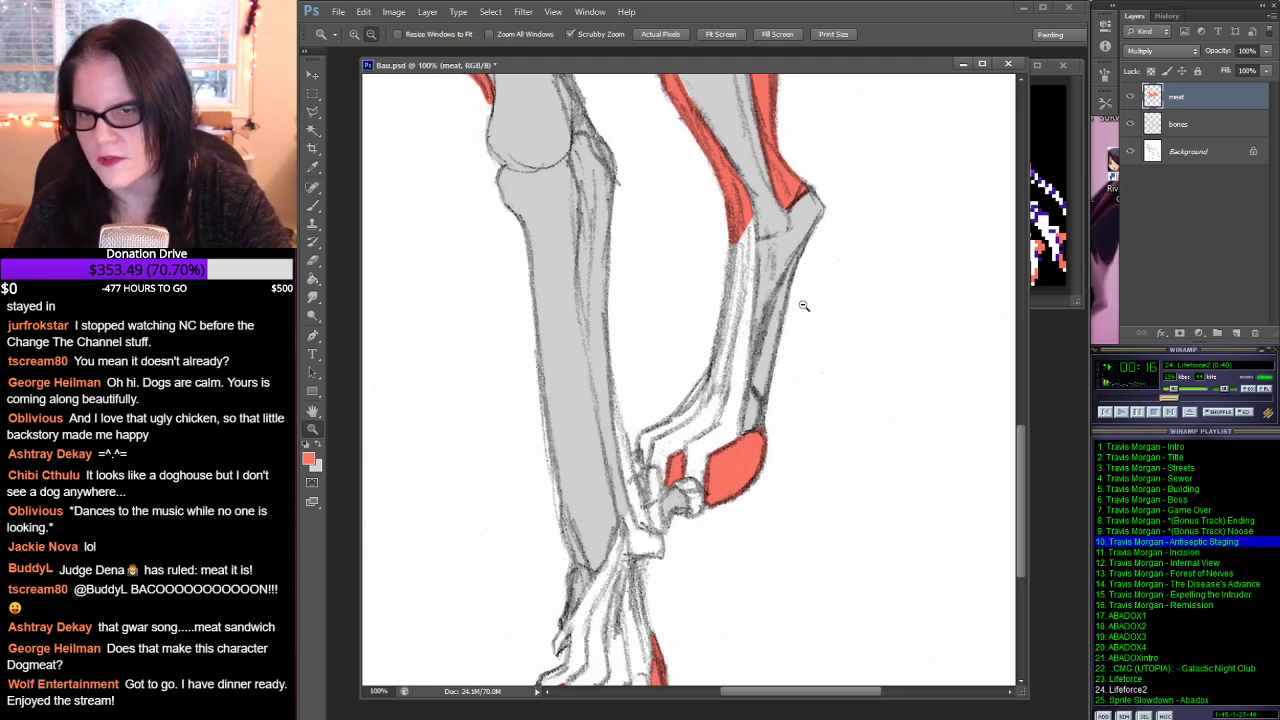
{"action": "left_click", "coordinate": [801, 302], "text": "alt"}
{"action": "left_click", "coordinate": [938, 470], "text": "alt"}
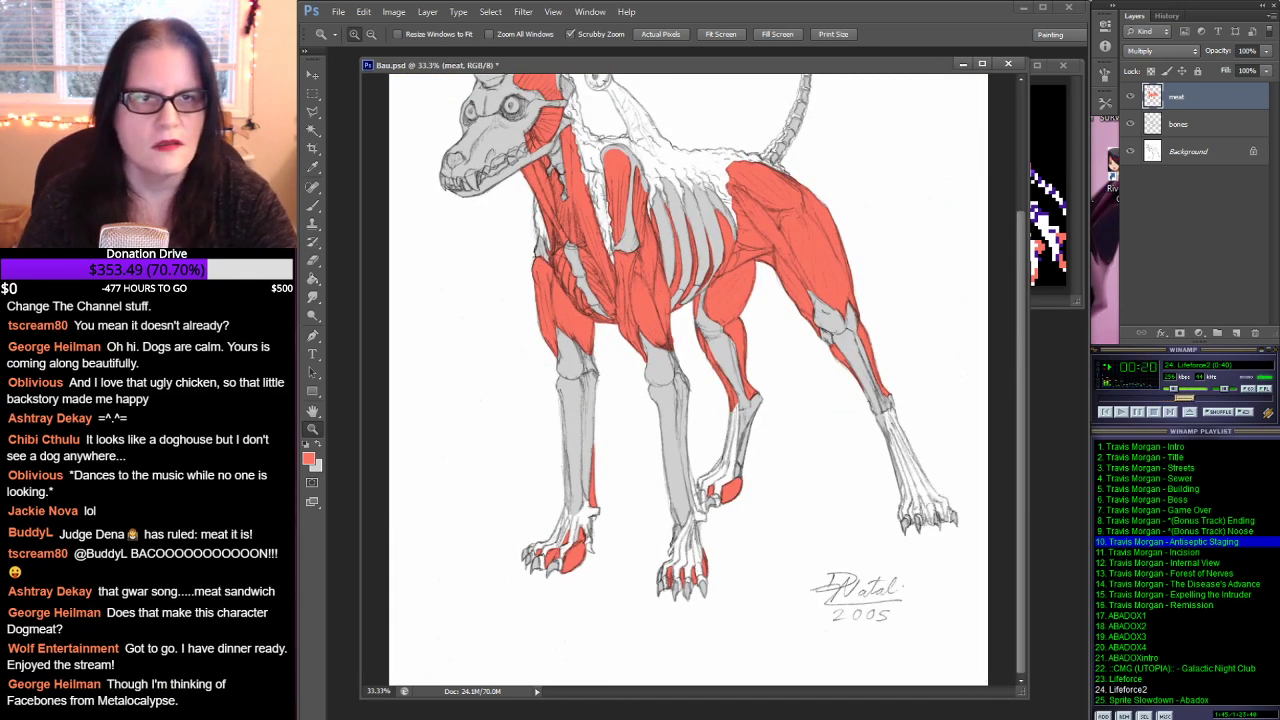
{"action": "key", "text": "ctrl+shift+e"}
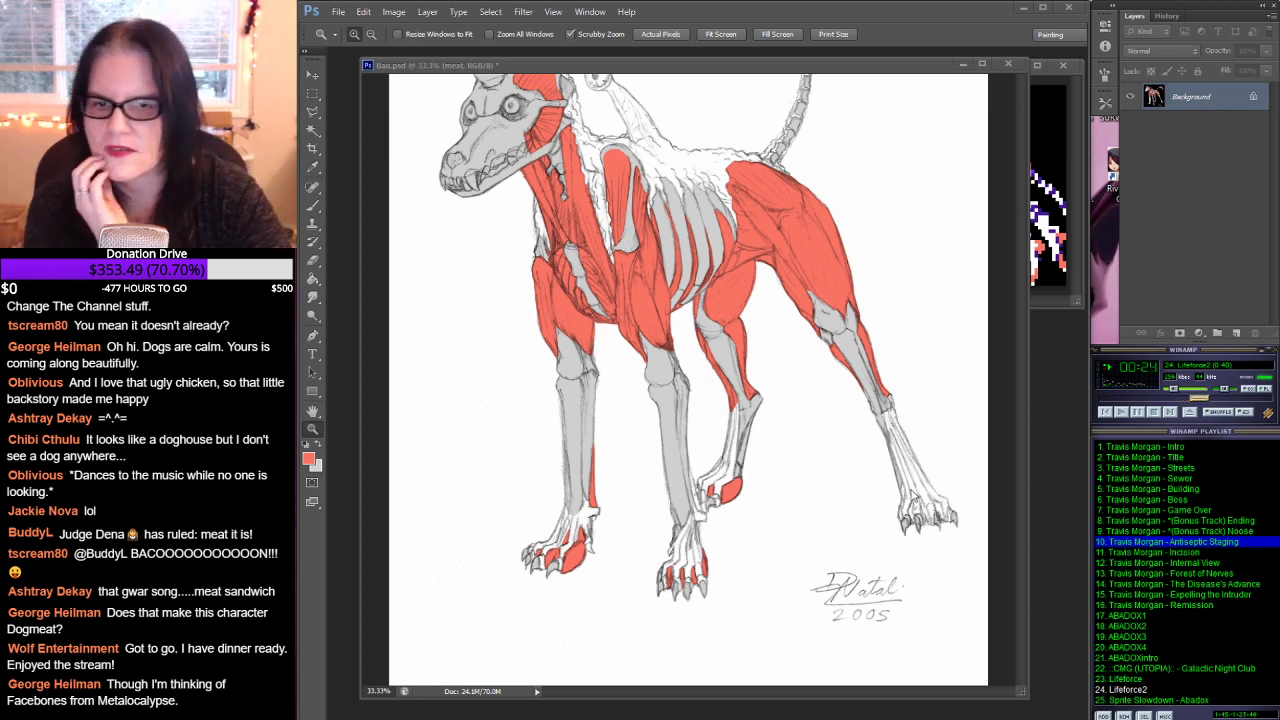
{"action": "key", "text": "ctrl+z"}
Step: Brush the narrow muscle along the front edge of the planted hind paw red above the first claw and erase its overspill
{"action": "left_click", "coordinate": [916, 499]}
{"action": "left_click", "coordinate": [920, 502]}
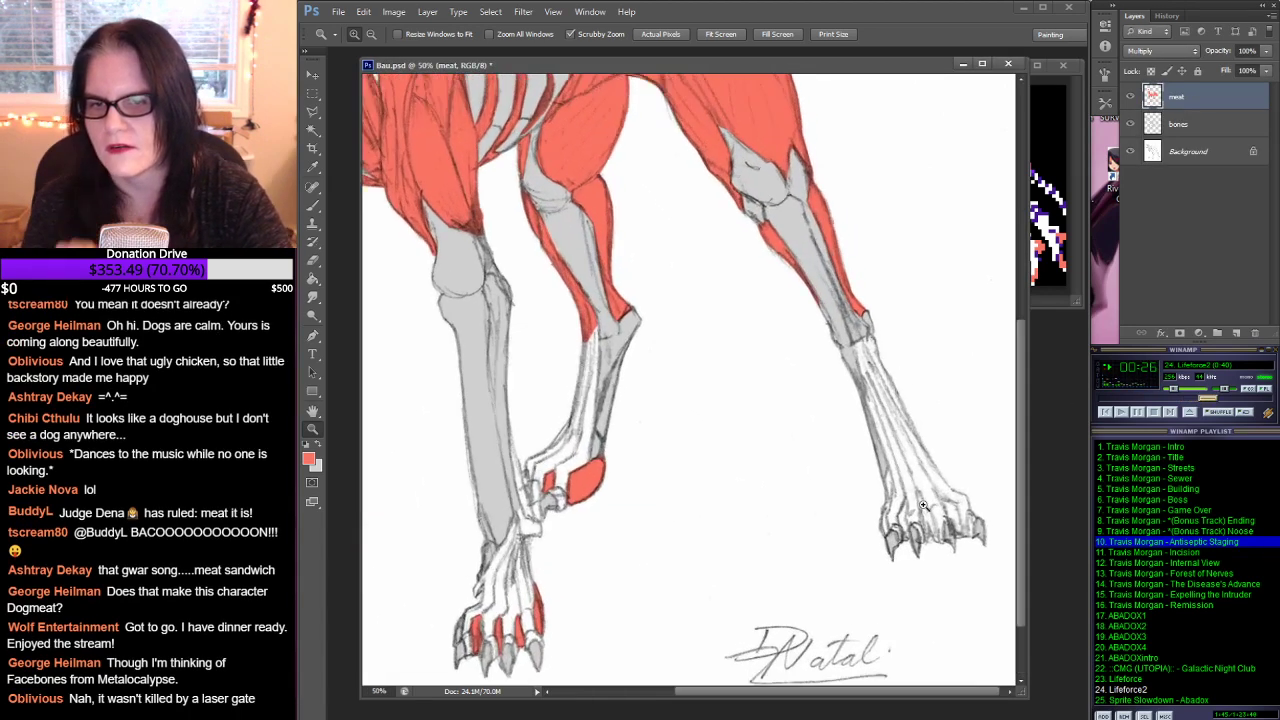
{"action": "left_click", "coordinate": [746, 390]}
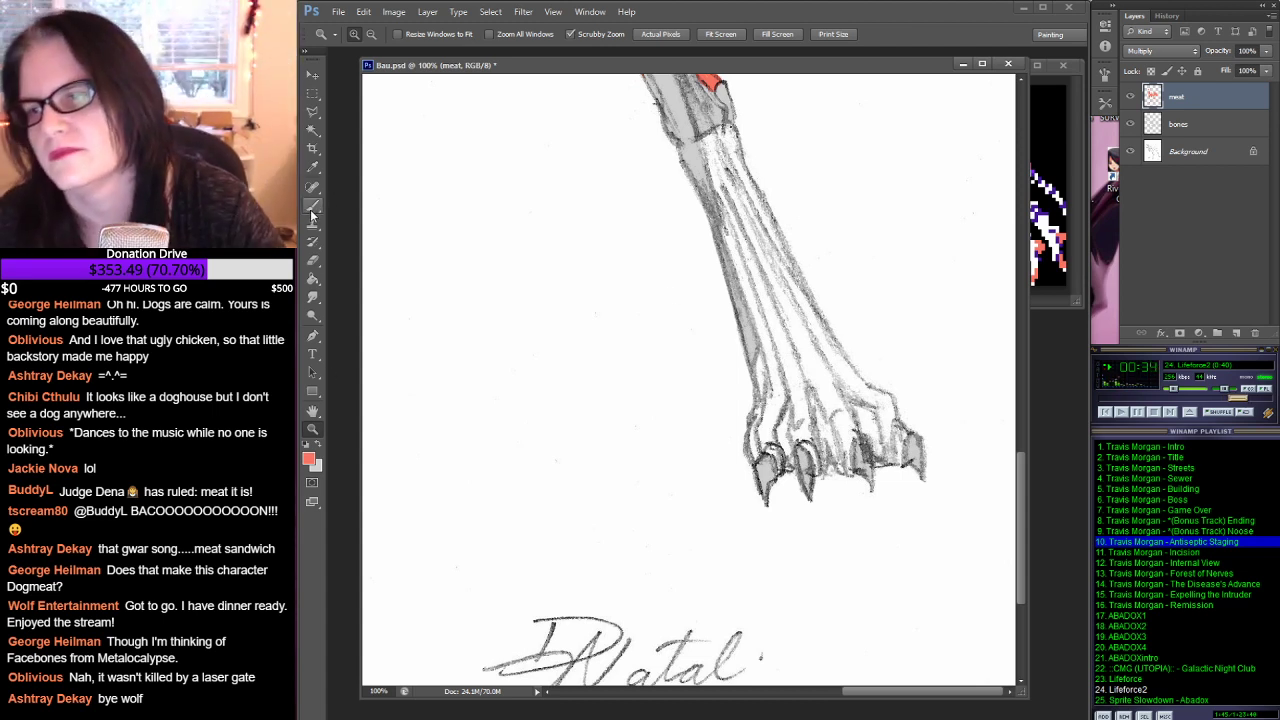
{"action": "key", "text": "b"}
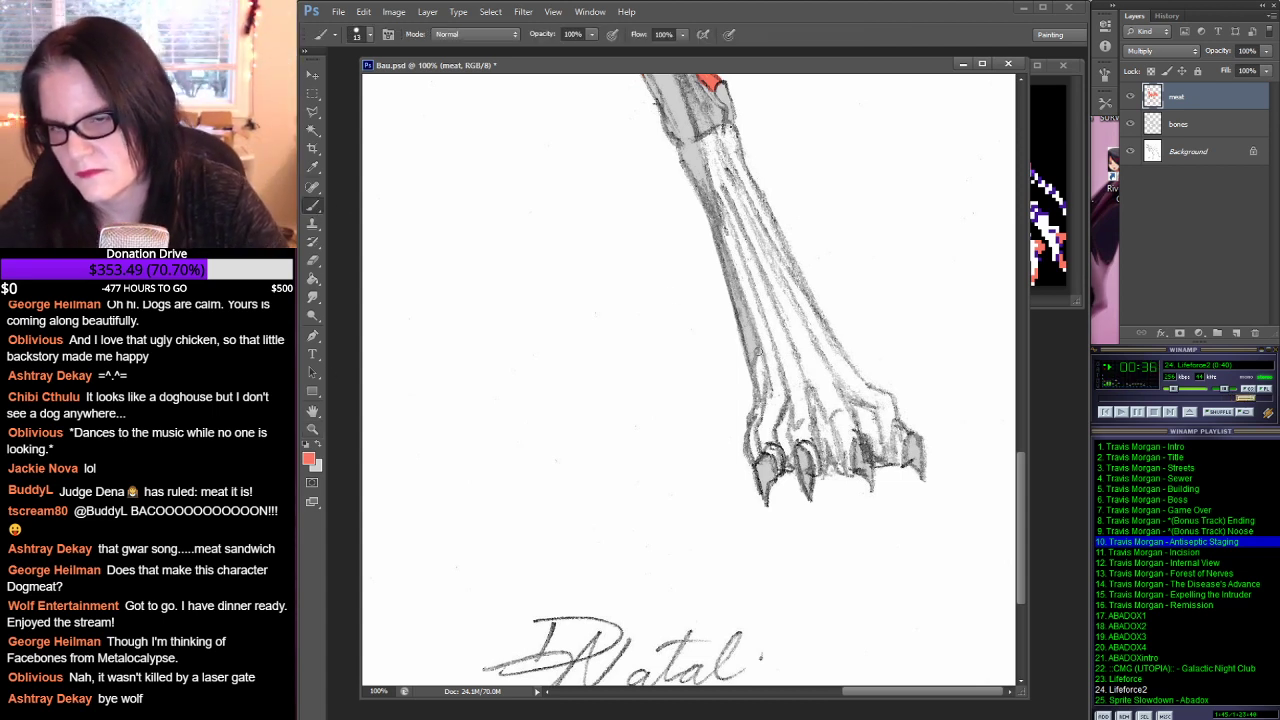
{"action": "left_click", "coordinate": [758, 351]}
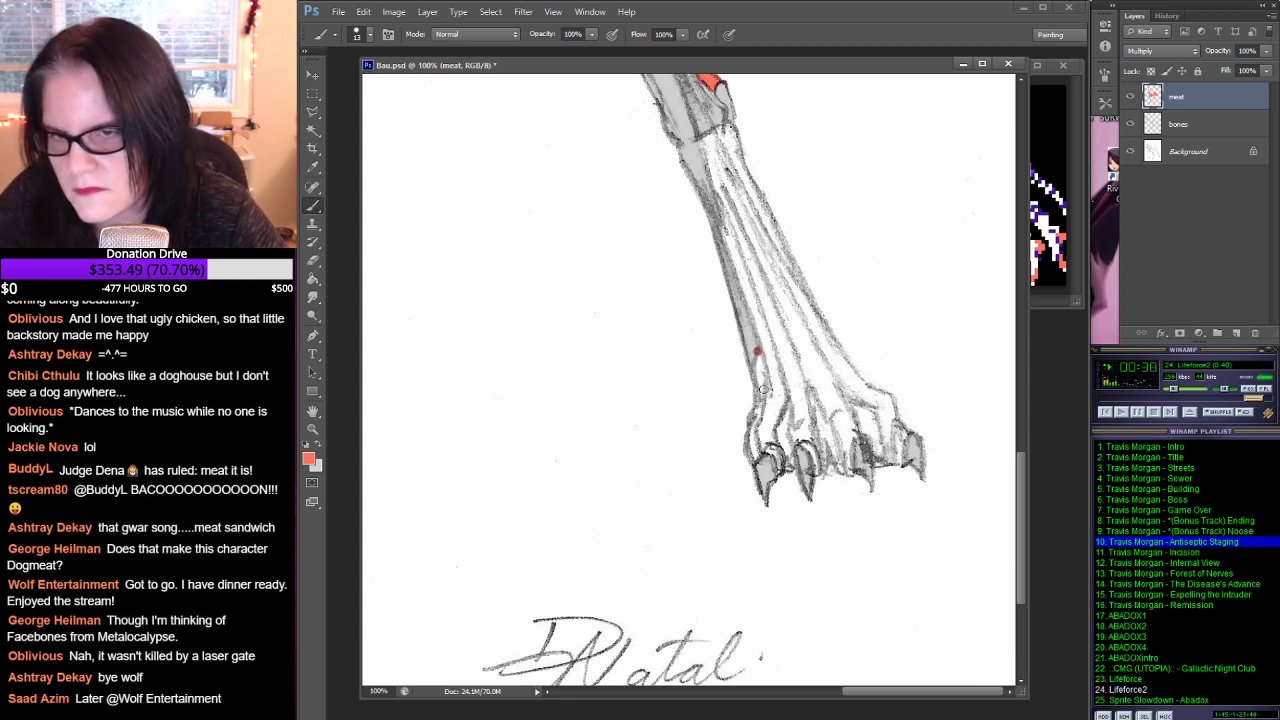
{"action": "left_click_drag", "start_coordinate": [758, 352], "coordinate": [752, 456]}
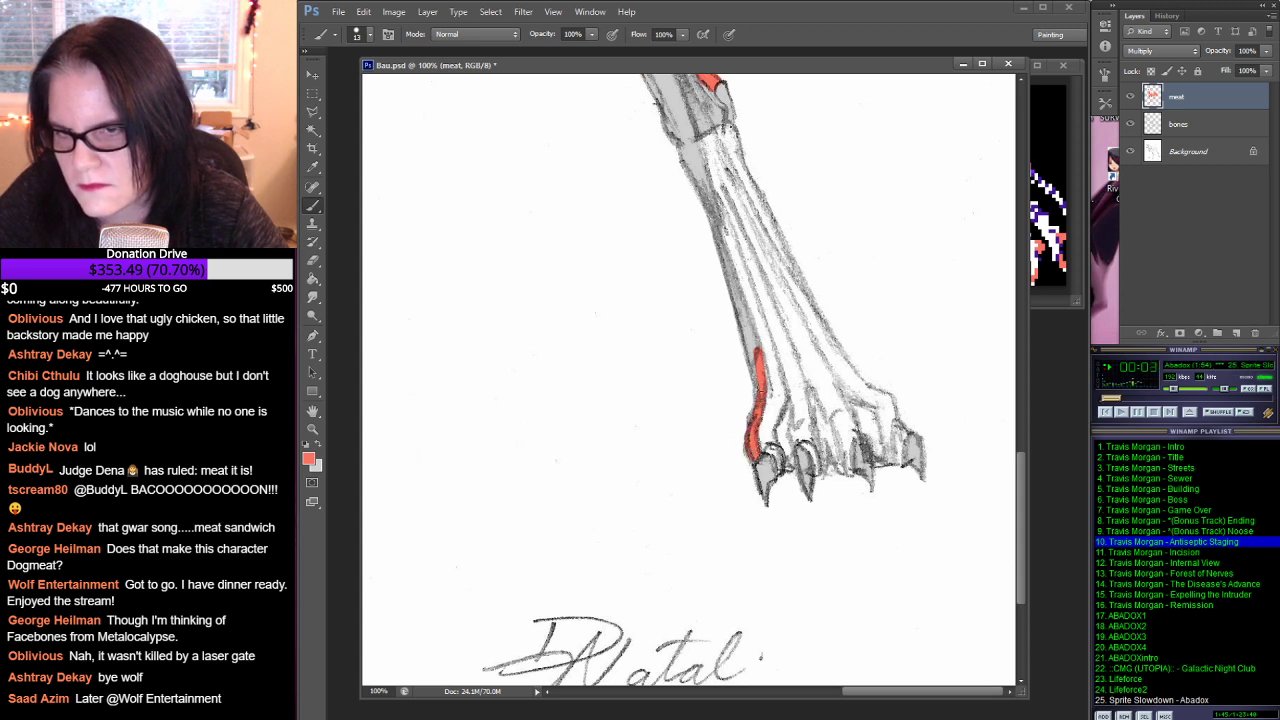
{"action": "left_click_drag", "start_coordinate": [762, 386], "coordinate": [755, 398]}
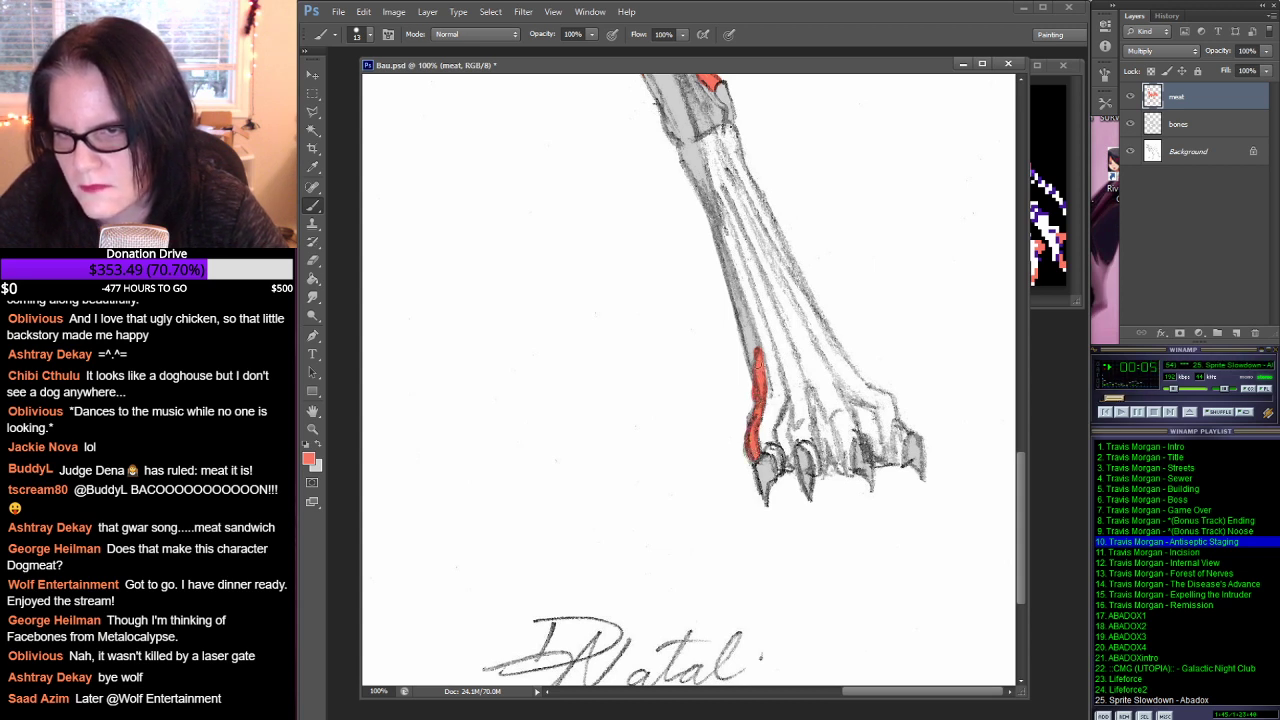
{"action": "left_click", "coordinate": [313, 261]}
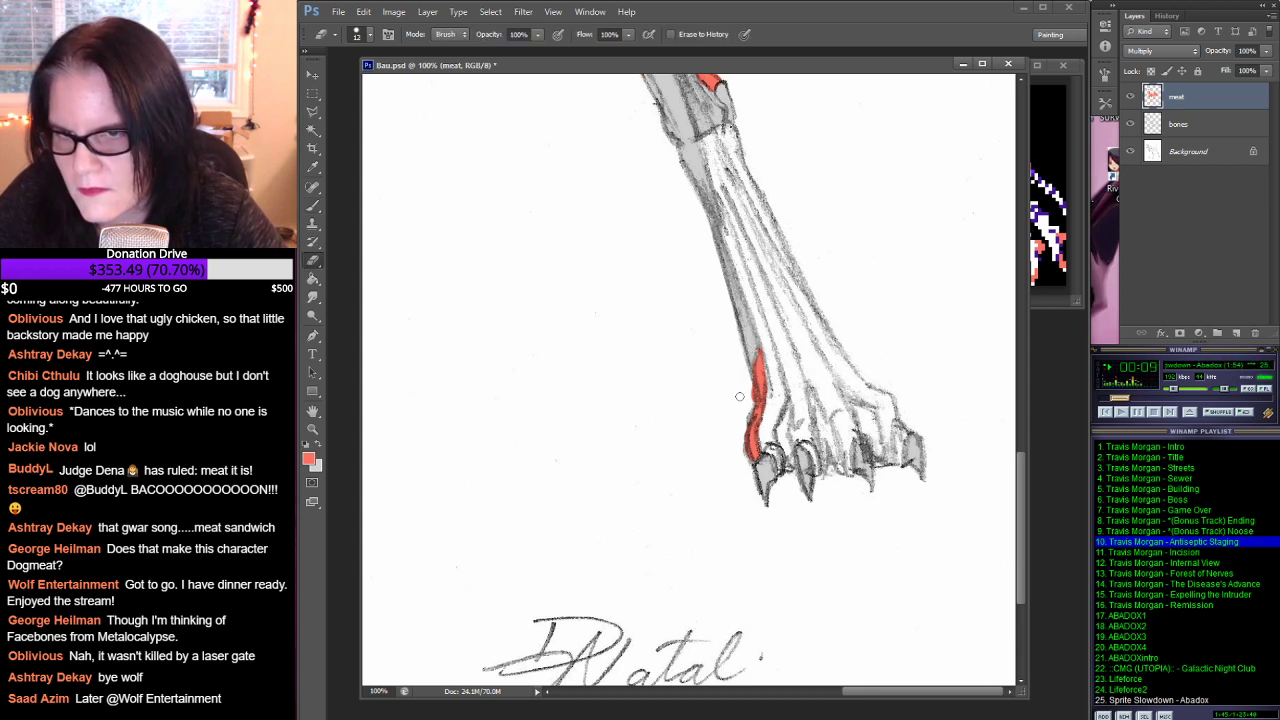
{"action": "left_click_drag", "start_coordinate": [748, 383], "coordinate": [752, 394]}
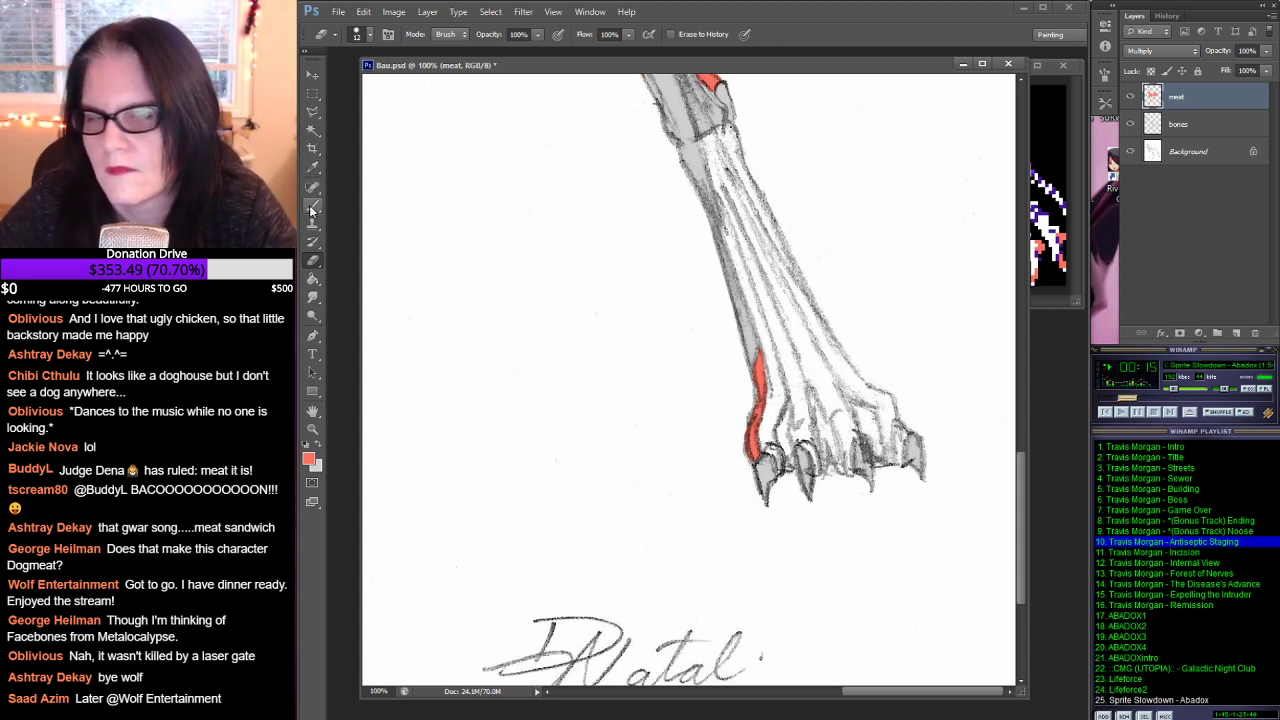
Step: Brush the narrow gap between the first and second toes of the planted hind paw red on the meat layer
{"action": "left_click", "coordinate": [312, 206]}
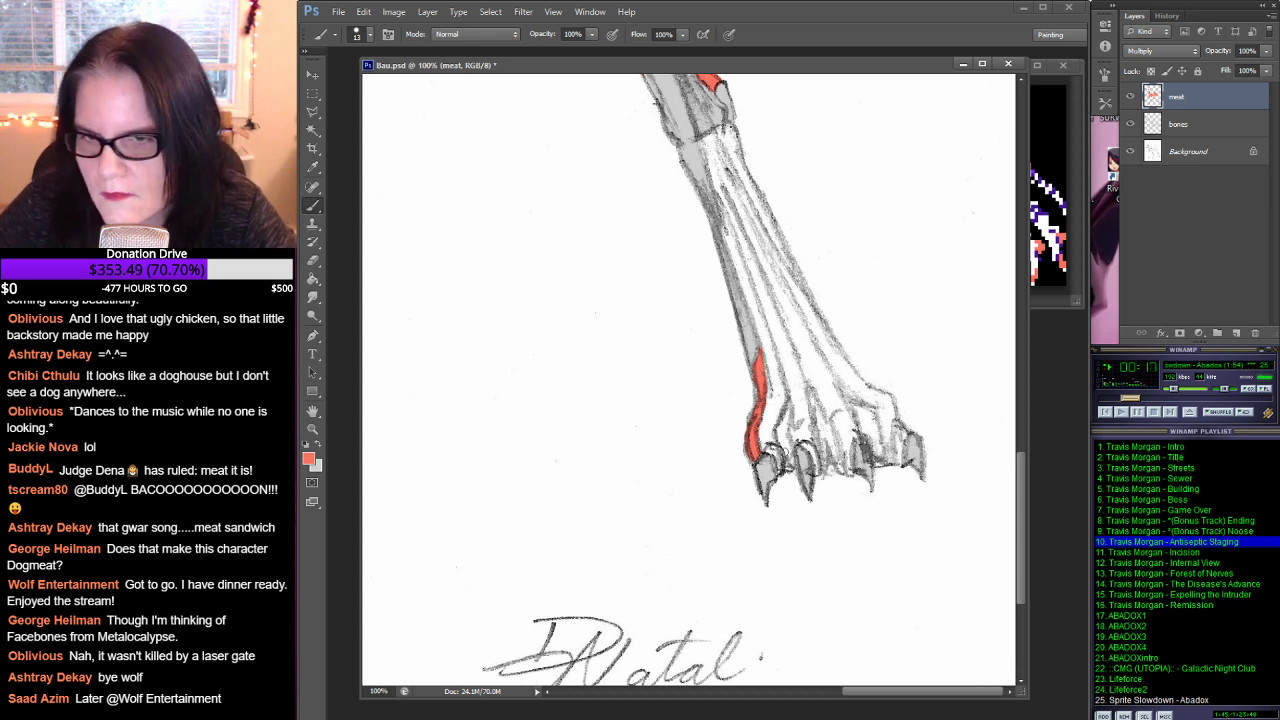
{"action": "left_click", "coordinate": [790, 453]}
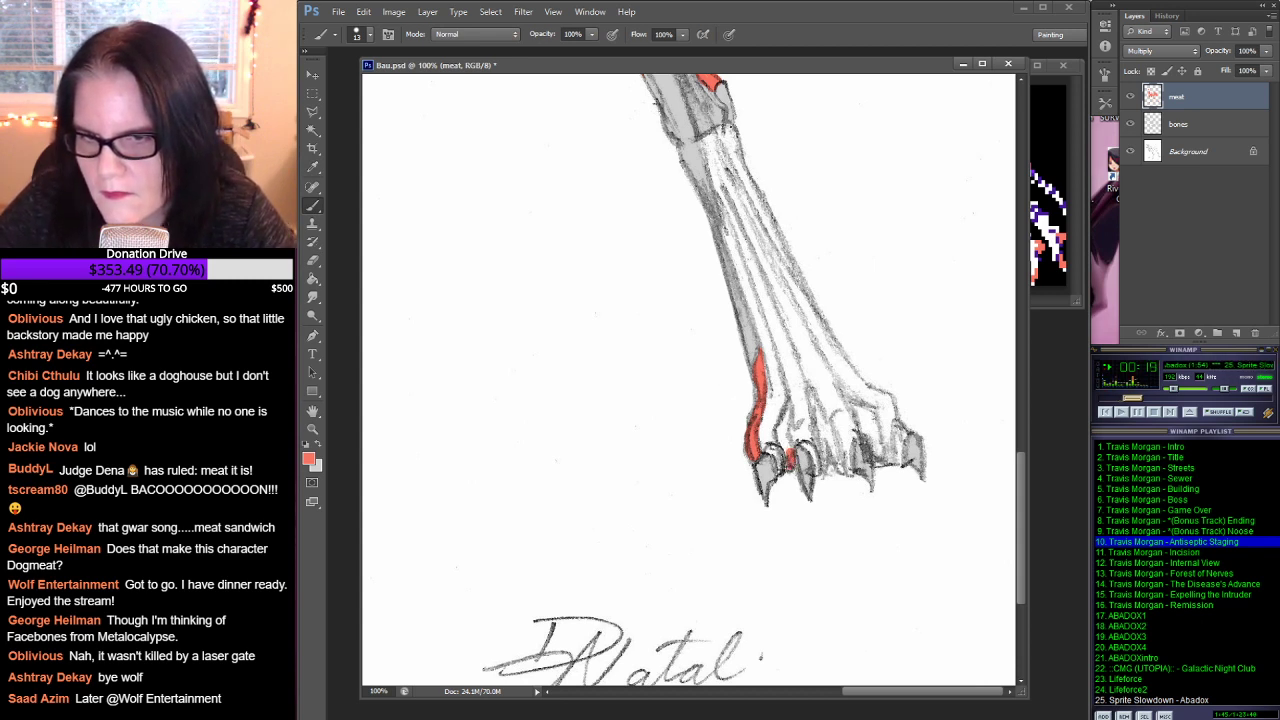
{"action": "left_click_drag", "start_coordinate": [788, 452], "coordinate": [779, 421]}
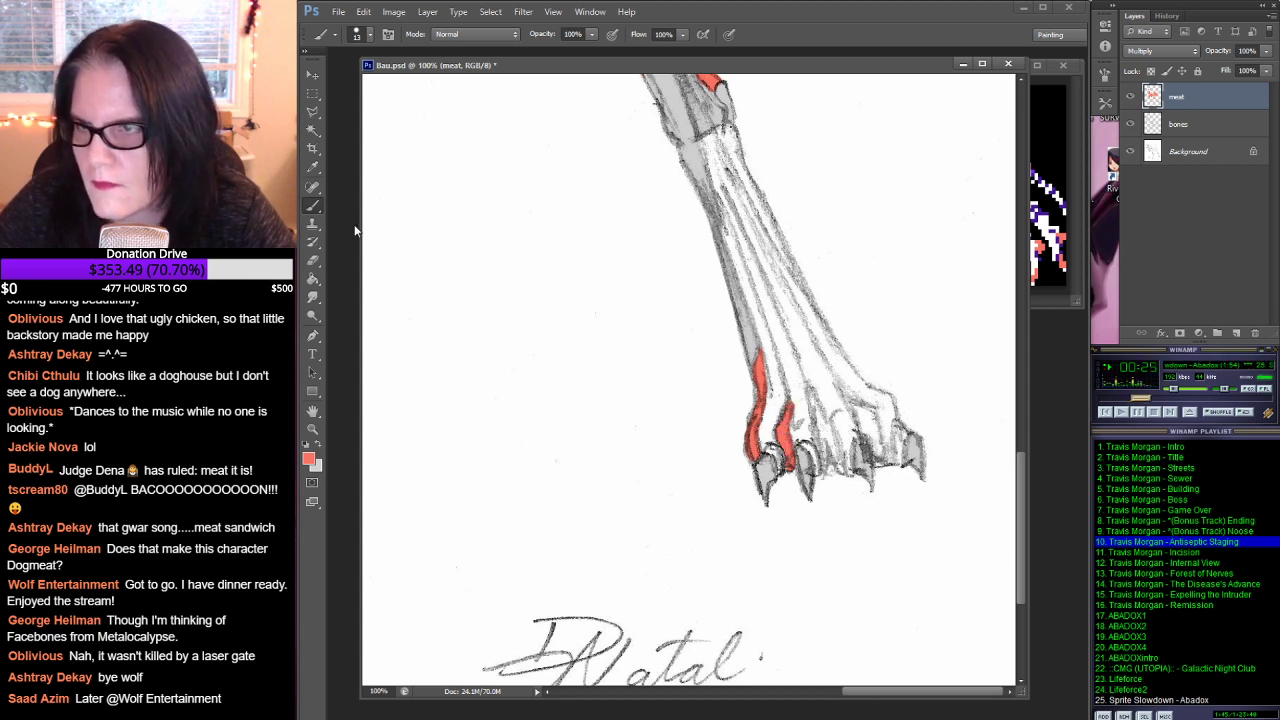
{"action": "left_click", "coordinate": [313, 260]}
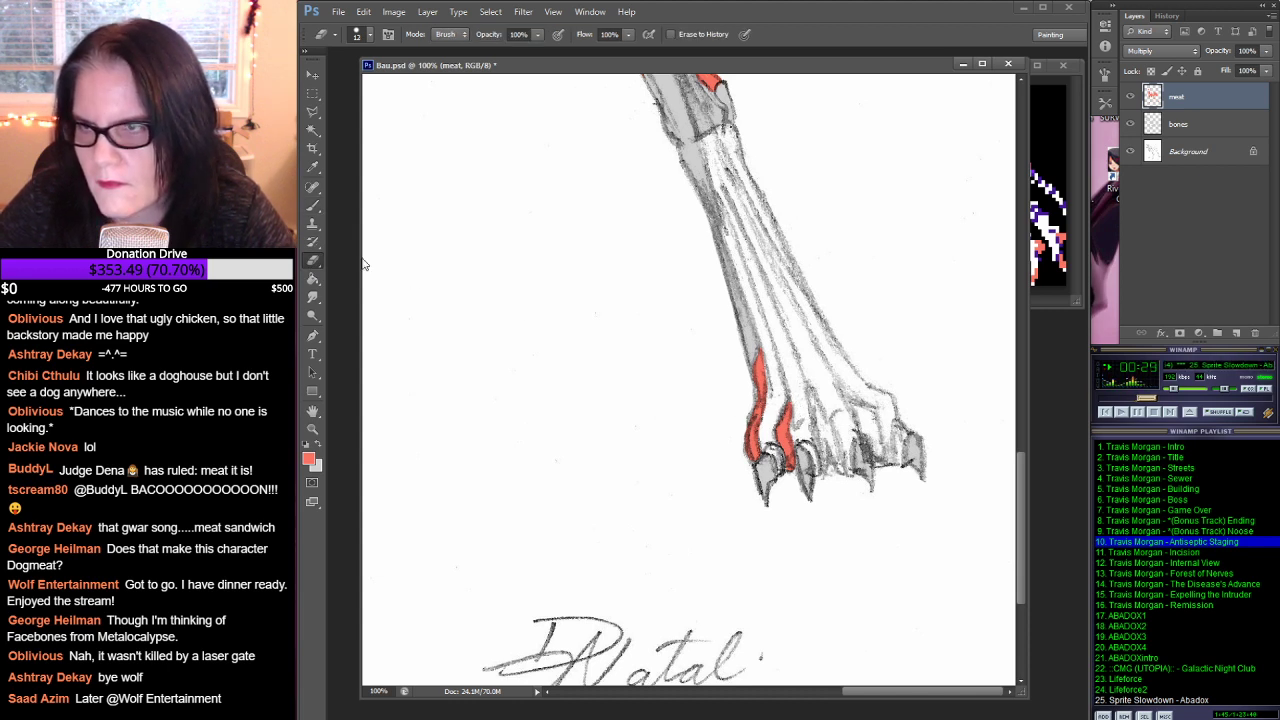
Step: Brush the gap between the second and third toes of the planted hind paw red and erase the overspill around its upper end
{"action": "left_click", "coordinate": [314, 207]}
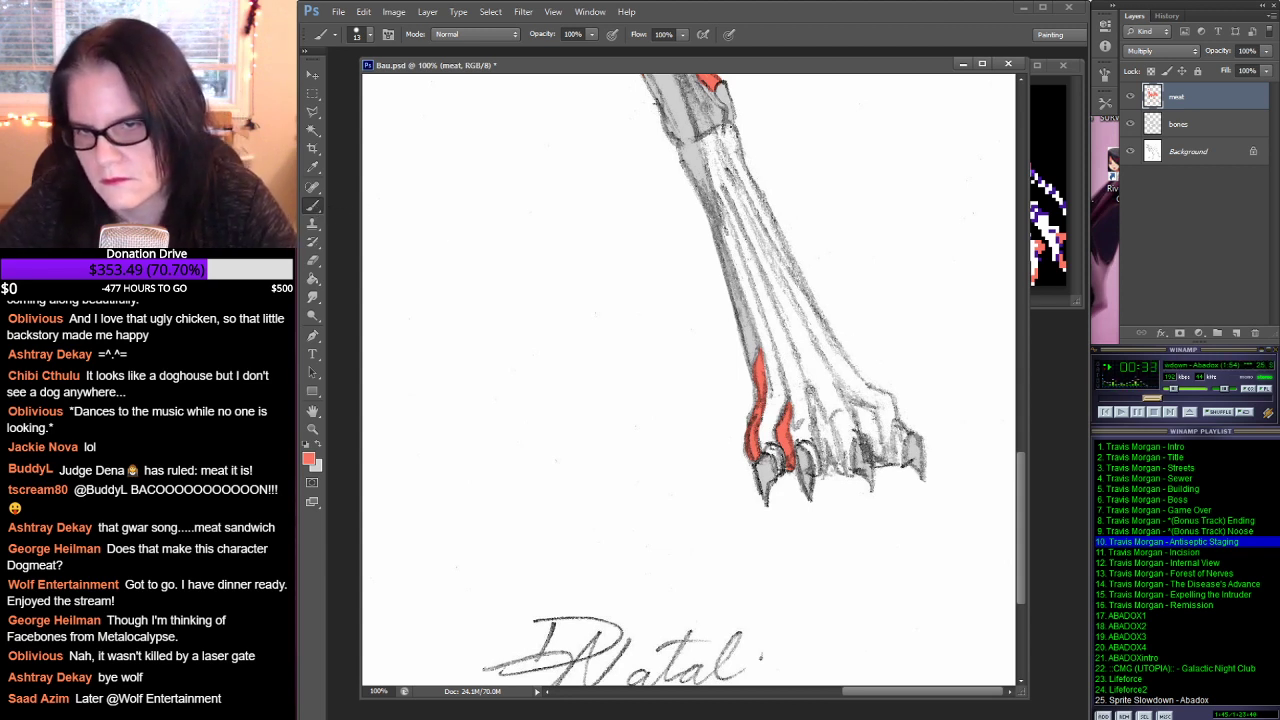
{"action": "left_click_drag", "start_coordinate": [810, 390], "coordinate": [842, 470]}
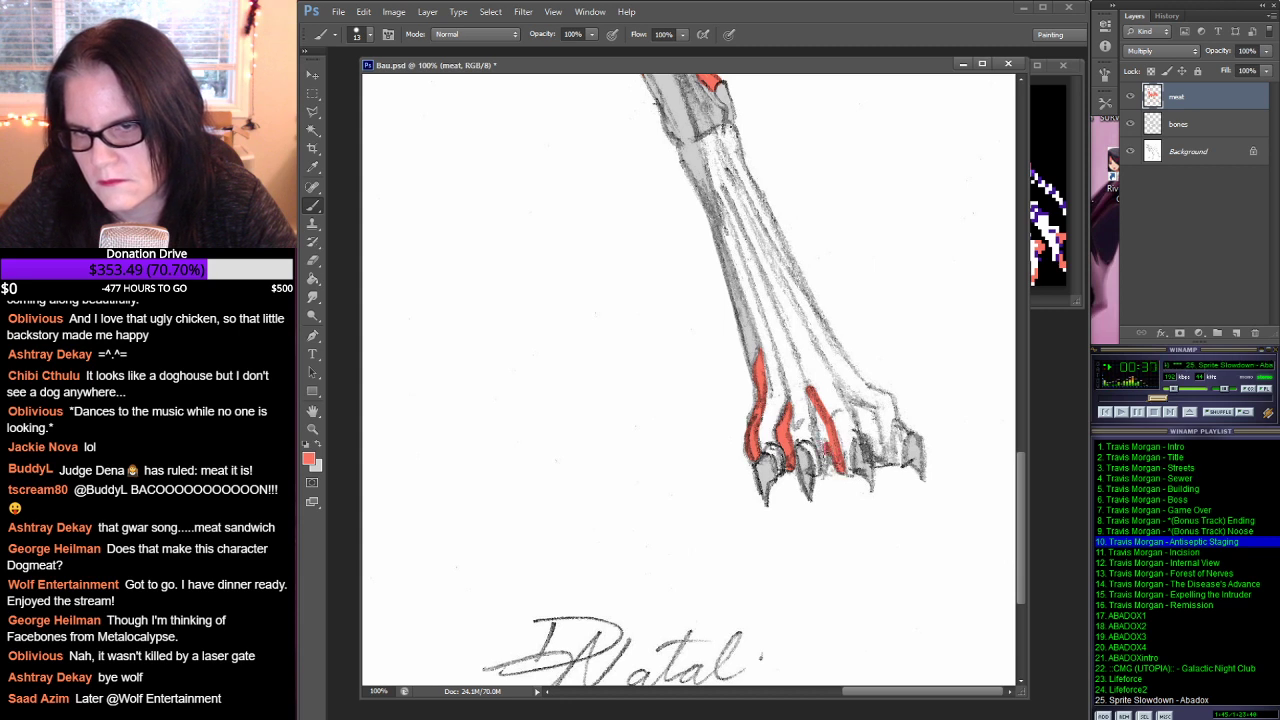
{"action": "left_click_drag", "start_coordinate": [818, 416], "coordinate": [826, 440]}
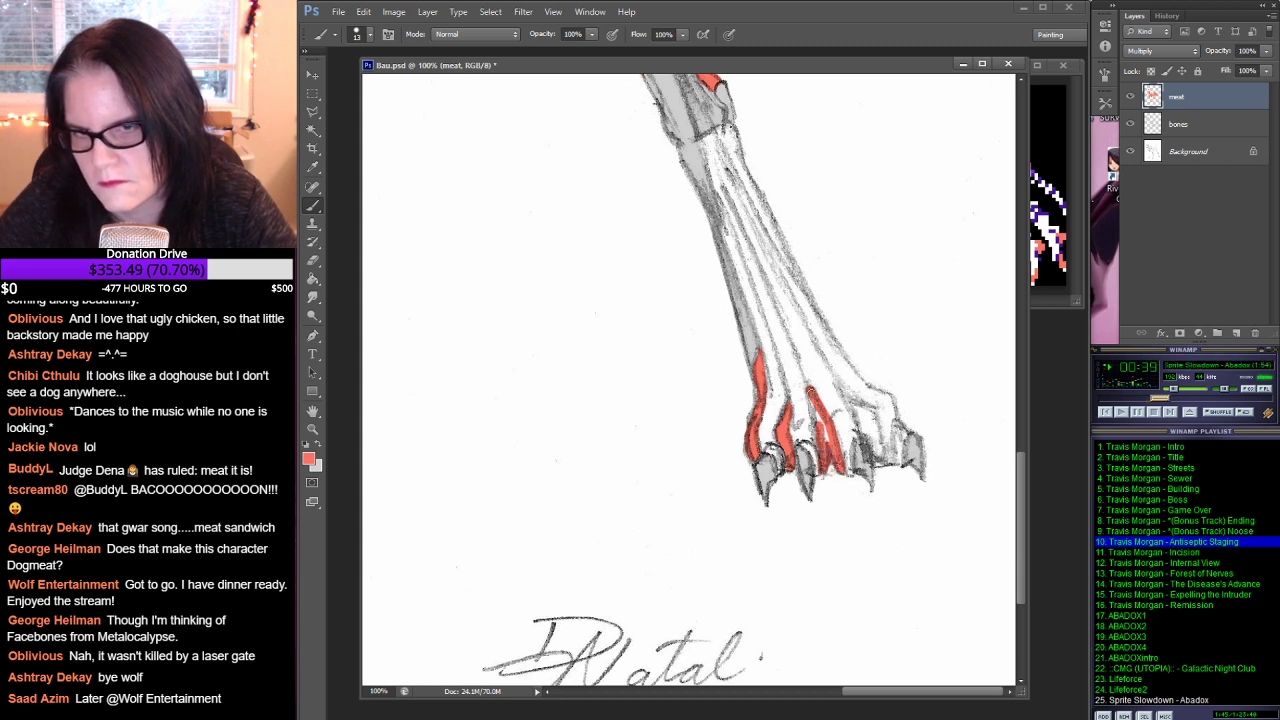
{"action": "left_click_drag", "start_coordinate": [806, 394], "coordinate": [824, 438]}
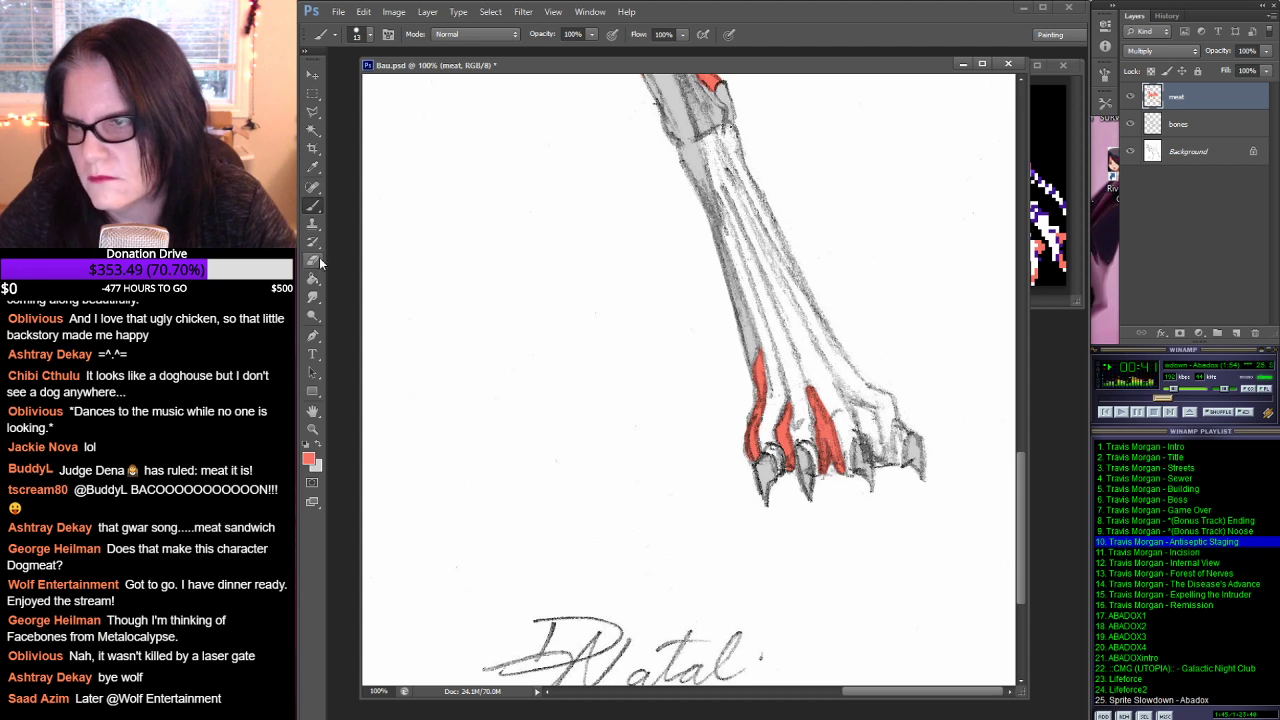
{"action": "key", "text": "e"}
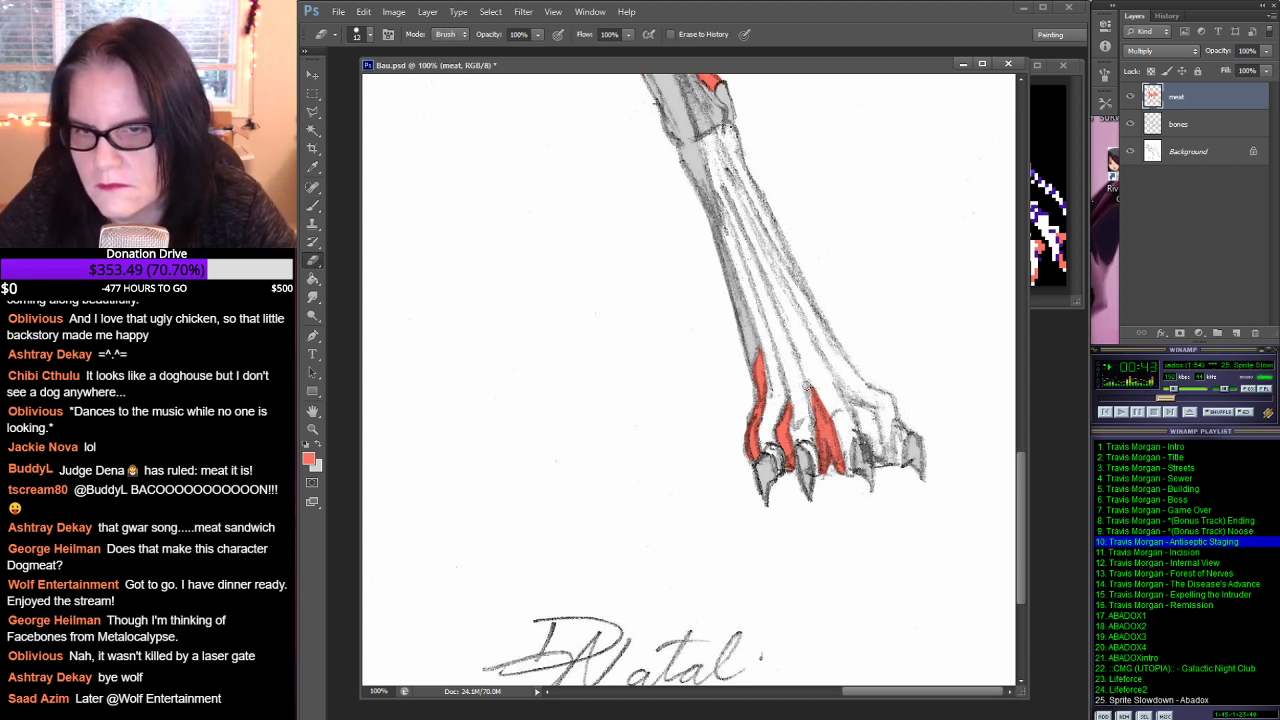
{"action": "left_click", "coordinate": [312, 206]}
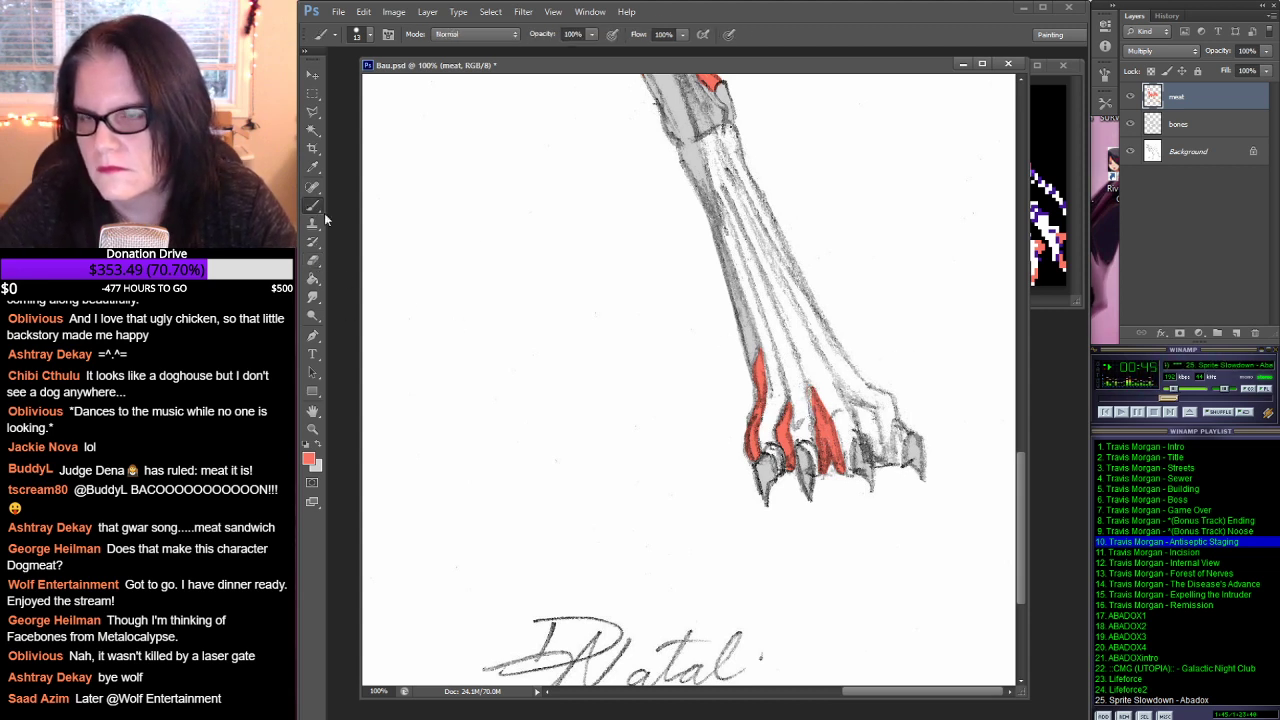
{"action": "left_click_drag", "start_coordinate": [808, 390], "coordinate": [815, 428]}
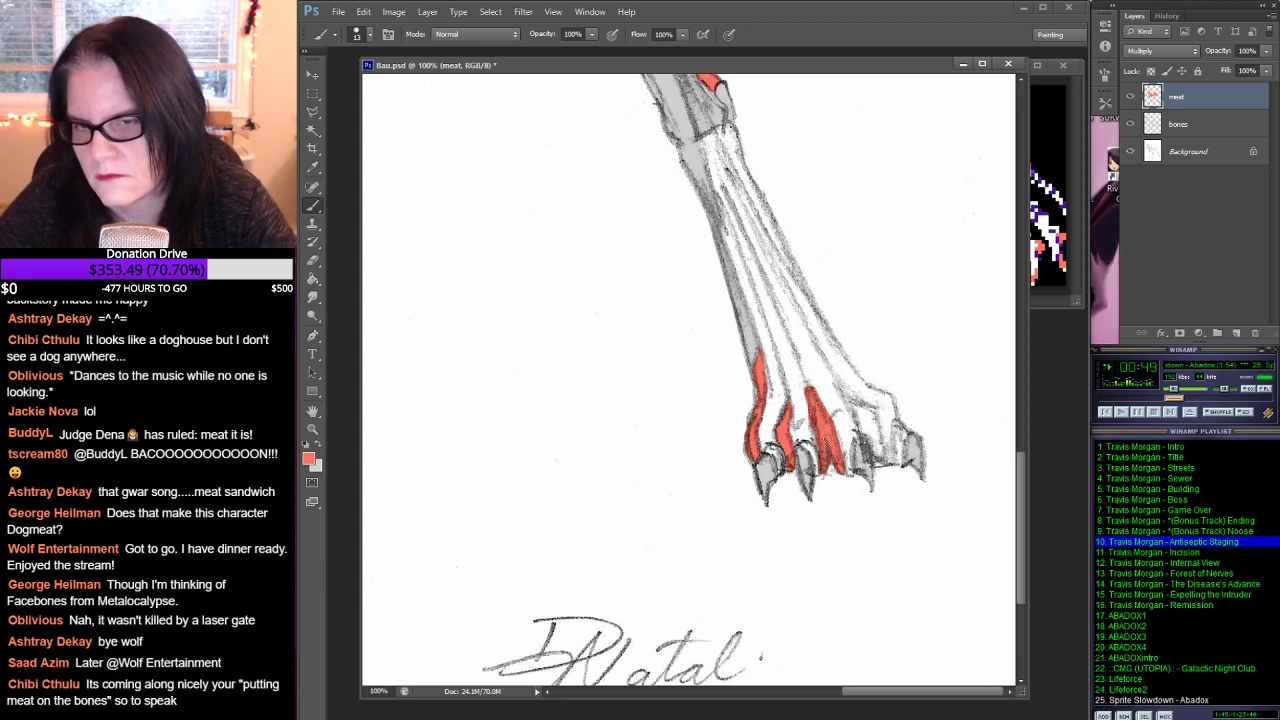
{"action": "left_click", "coordinate": [313, 260]}
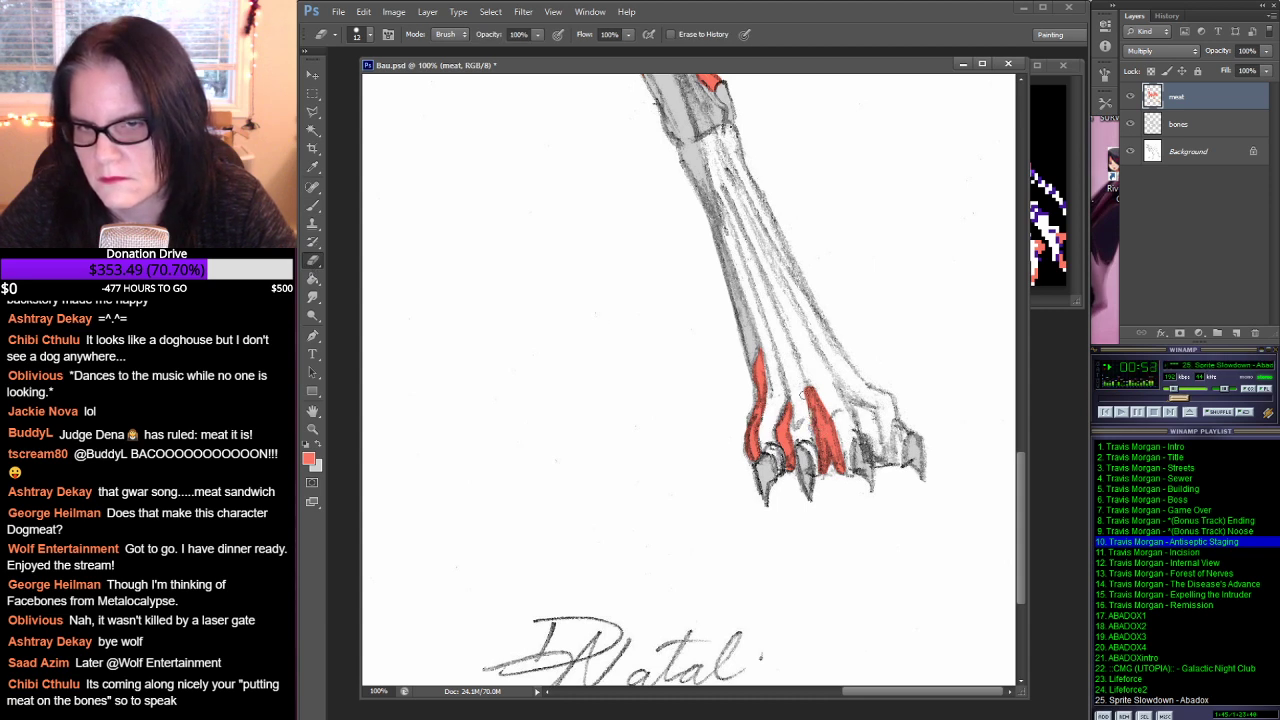
{"action": "left_click_drag", "start_coordinate": [802, 394], "coordinate": [802, 383]}
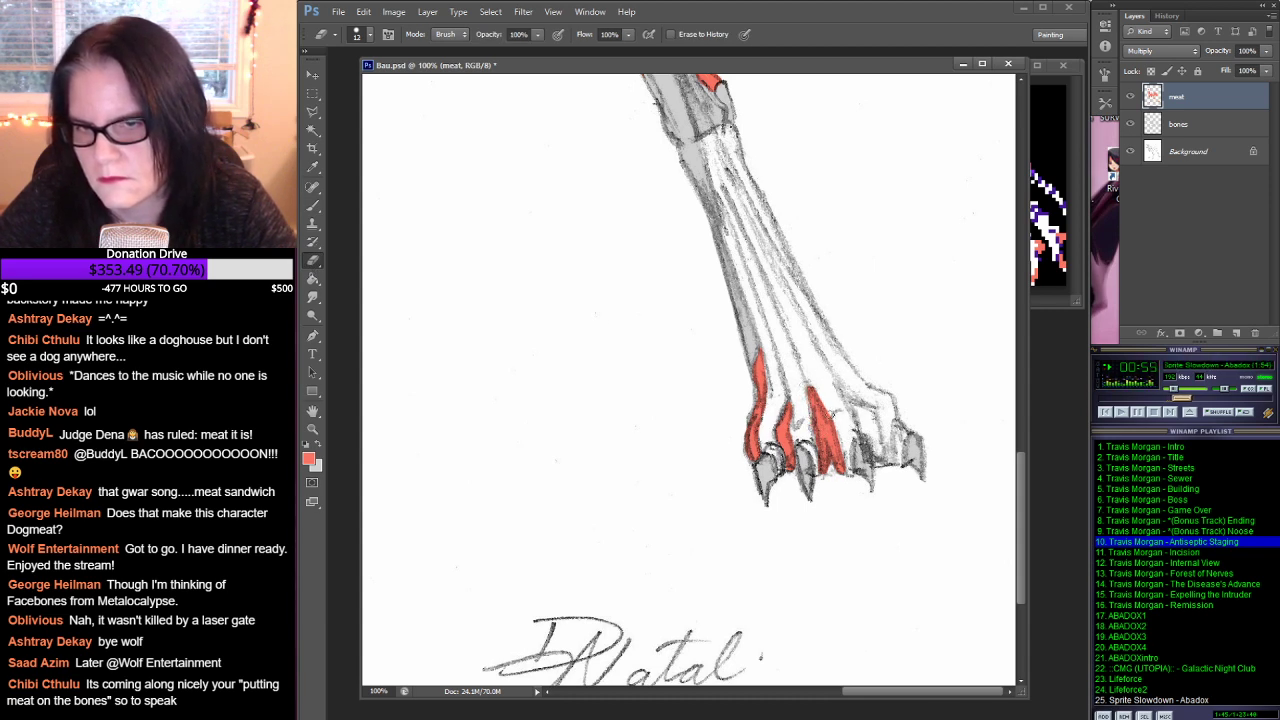
{"action": "left_click_drag", "start_coordinate": [830, 416], "coordinate": [810, 379]}
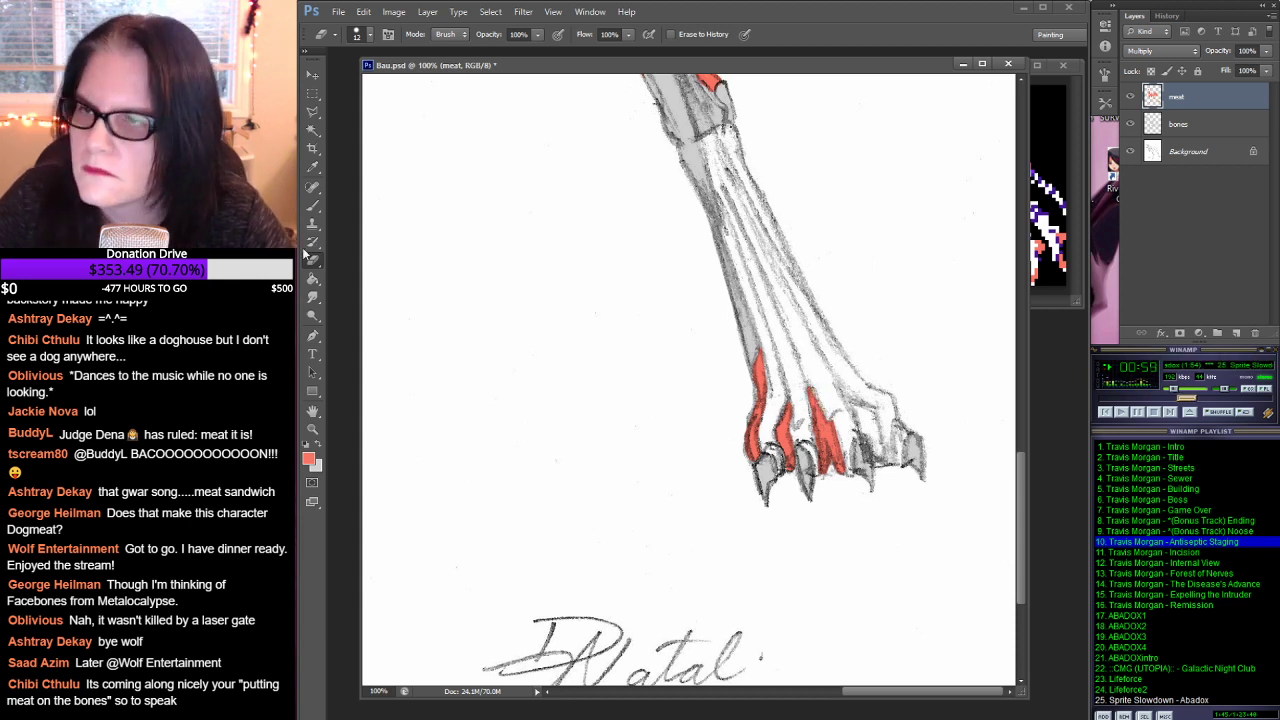
Step: Brush the wide gap between the last two toes of the planted hind paw red and erase its overspill
{"action": "key", "text": "b"}
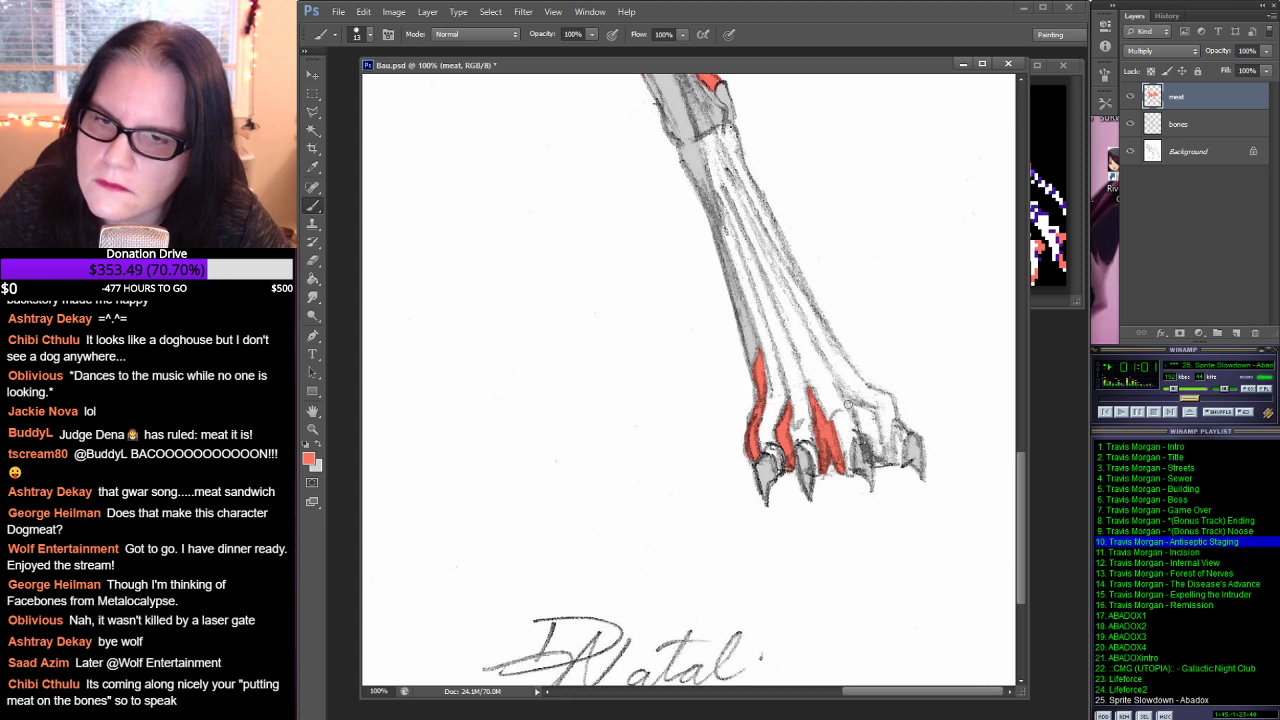
{"action": "mouse_move", "coordinate": [848, 404]}
{"action": "left_mouse_down"}
{"action": "mouse_move", "coordinate": [880, 428]}
{"action": "mouse_move", "coordinate": [883, 456]}
{"action": "mouse_move", "coordinate": [862, 430]}
{"action": "left_mouse_up"}
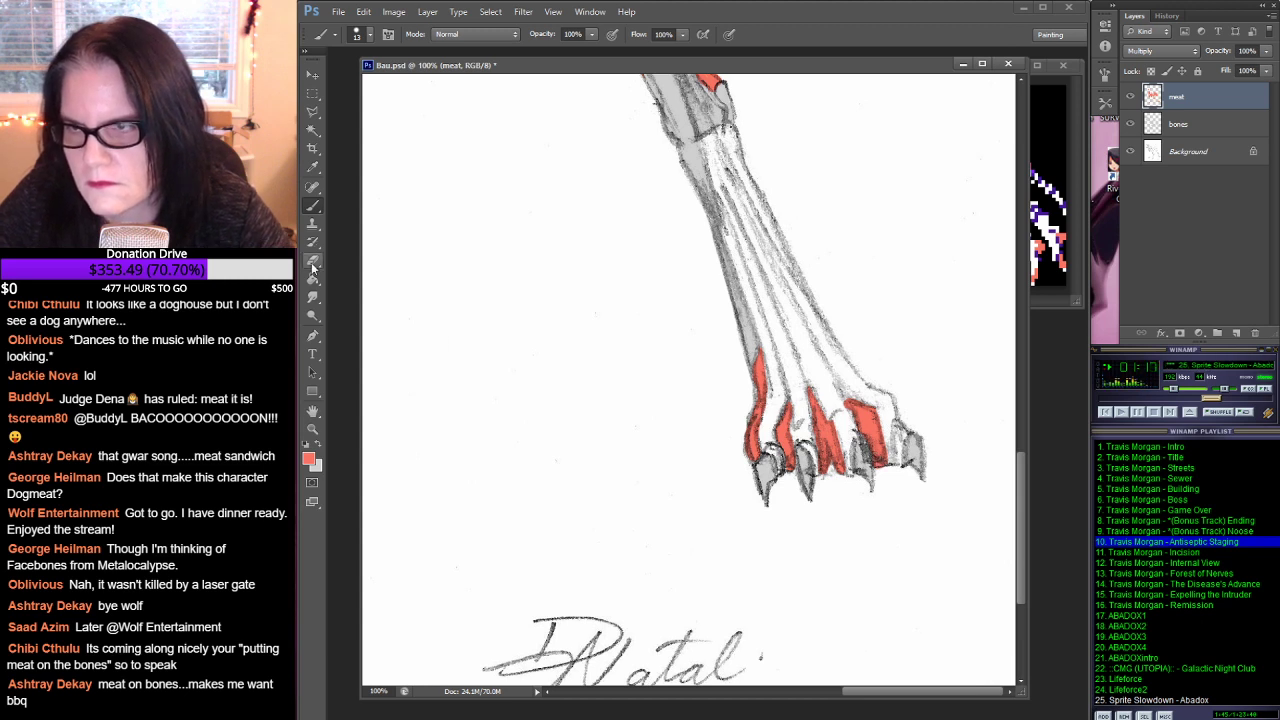
{"action": "key", "text": "e"}
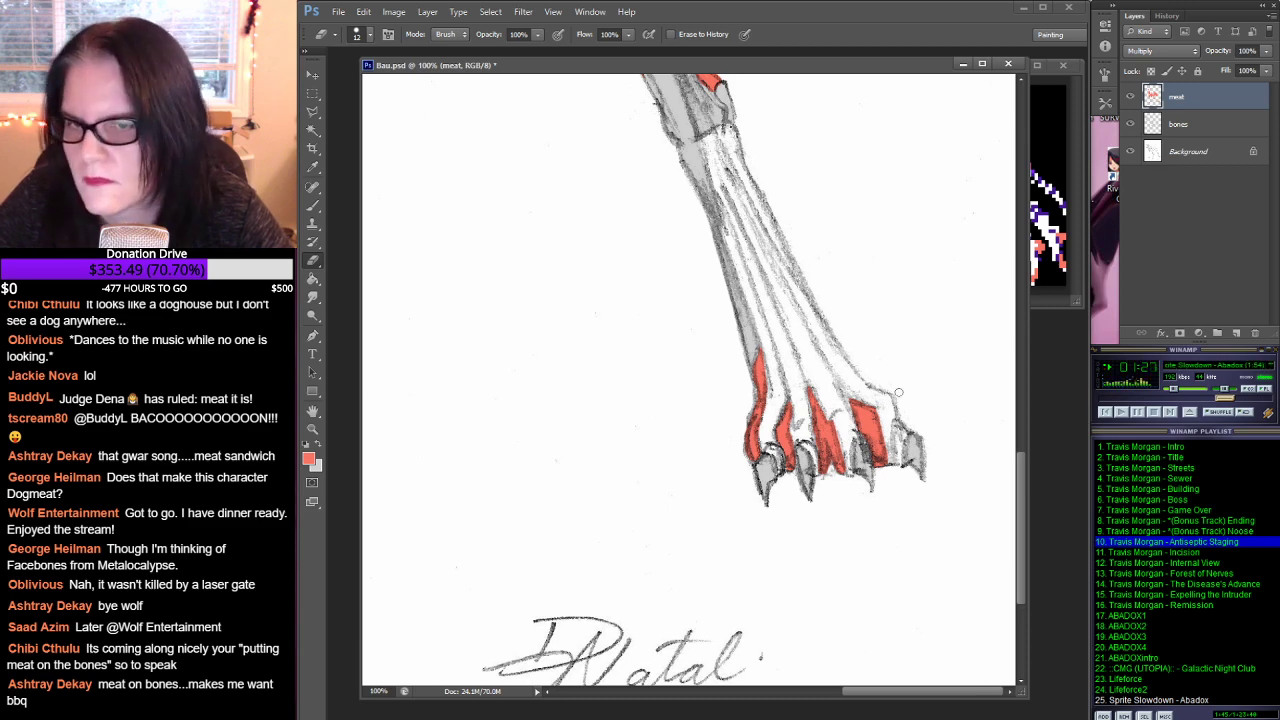
Step: Save the colored creature sketch and bring the pixel sprite reference document to the front
{"action": "left_click", "coordinate": [312, 428]}
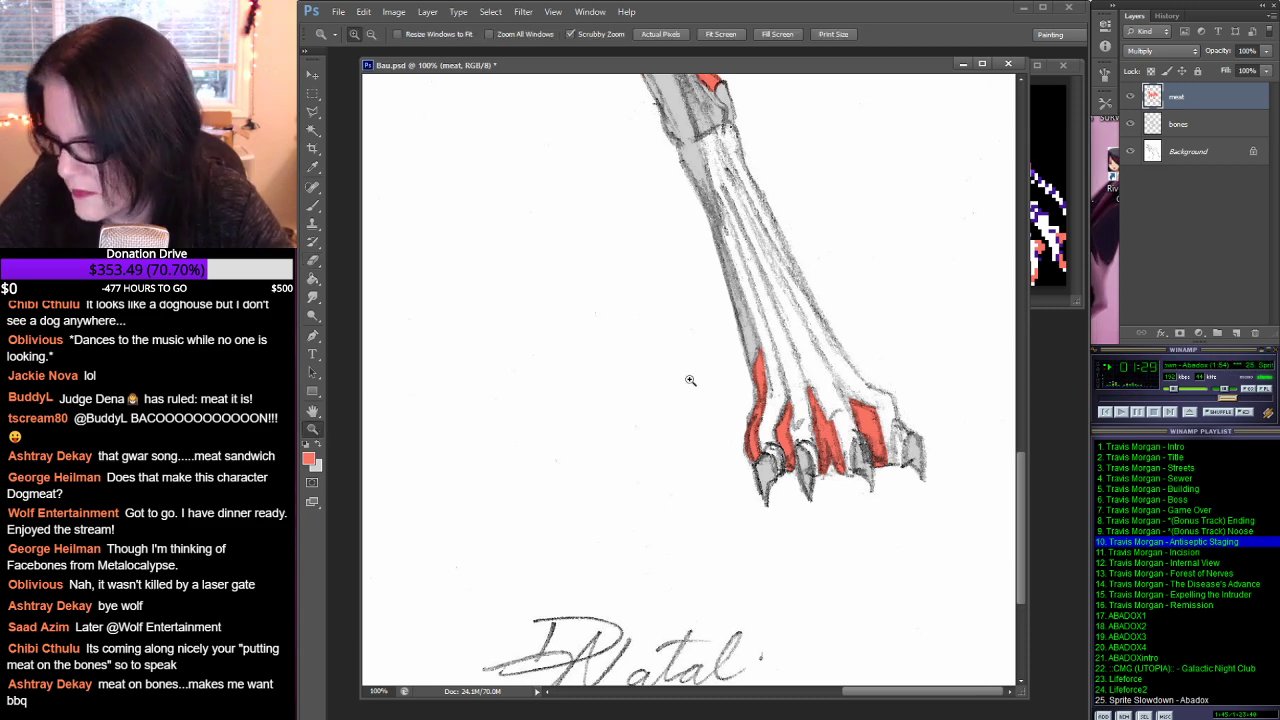
{"action": "left_click", "coordinate": [698, 380], "text": "alt"}
{"action": "left_click", "coordinate": [698, 380], "text": "alt"}
{"action": "left_click", "coordinate": [767, 383], "text": "alt"}
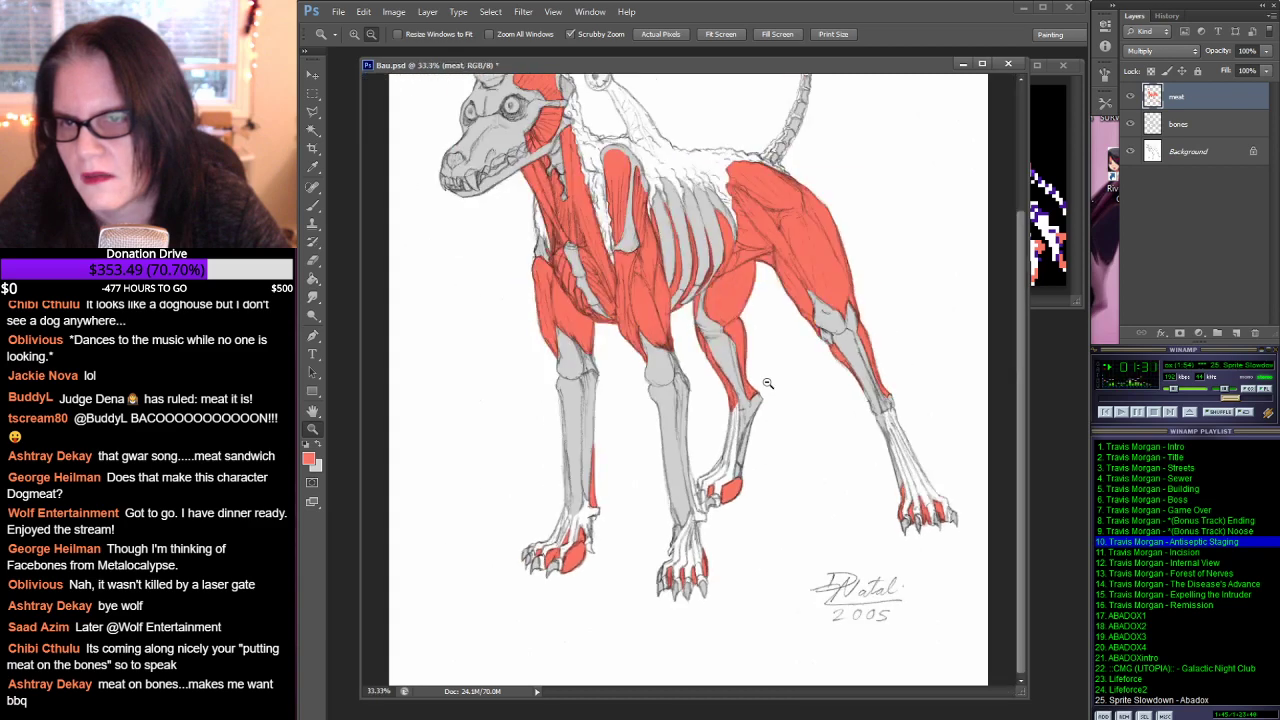
{"action": "left_click", "coordinate": [767, 383], "text": "alt"}
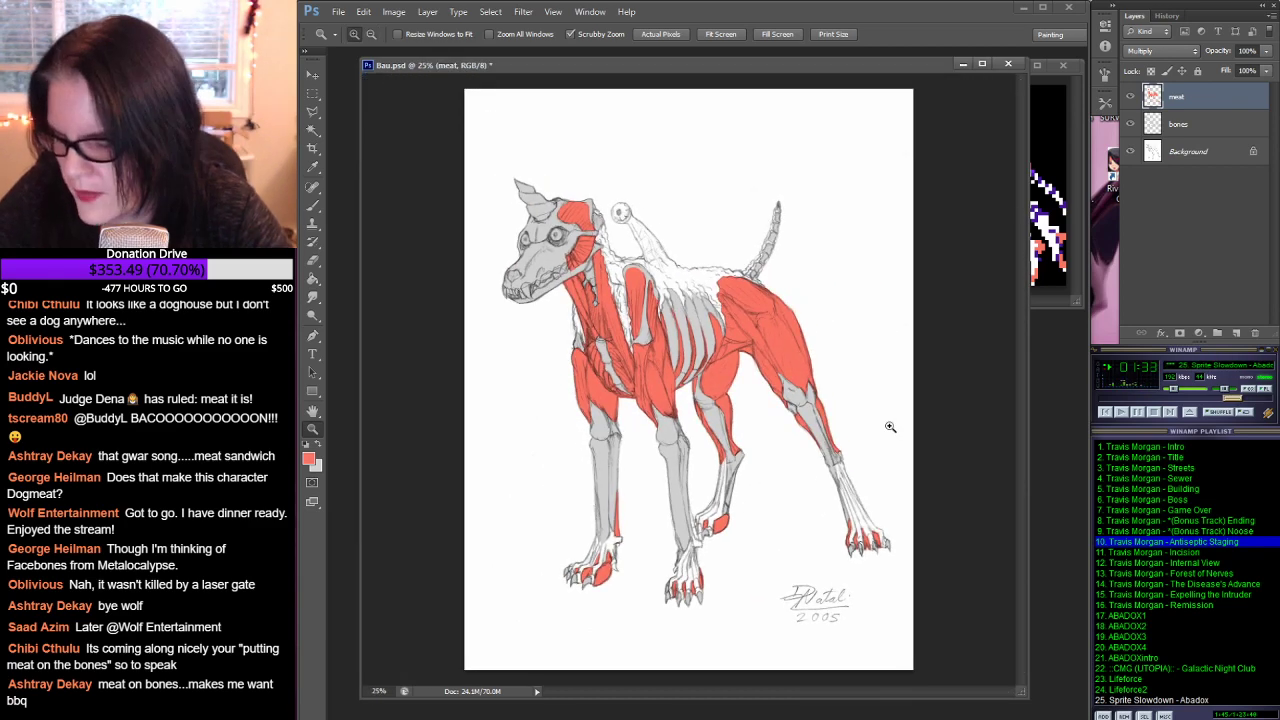
{"action": "key", "text": "ctrl+s"}
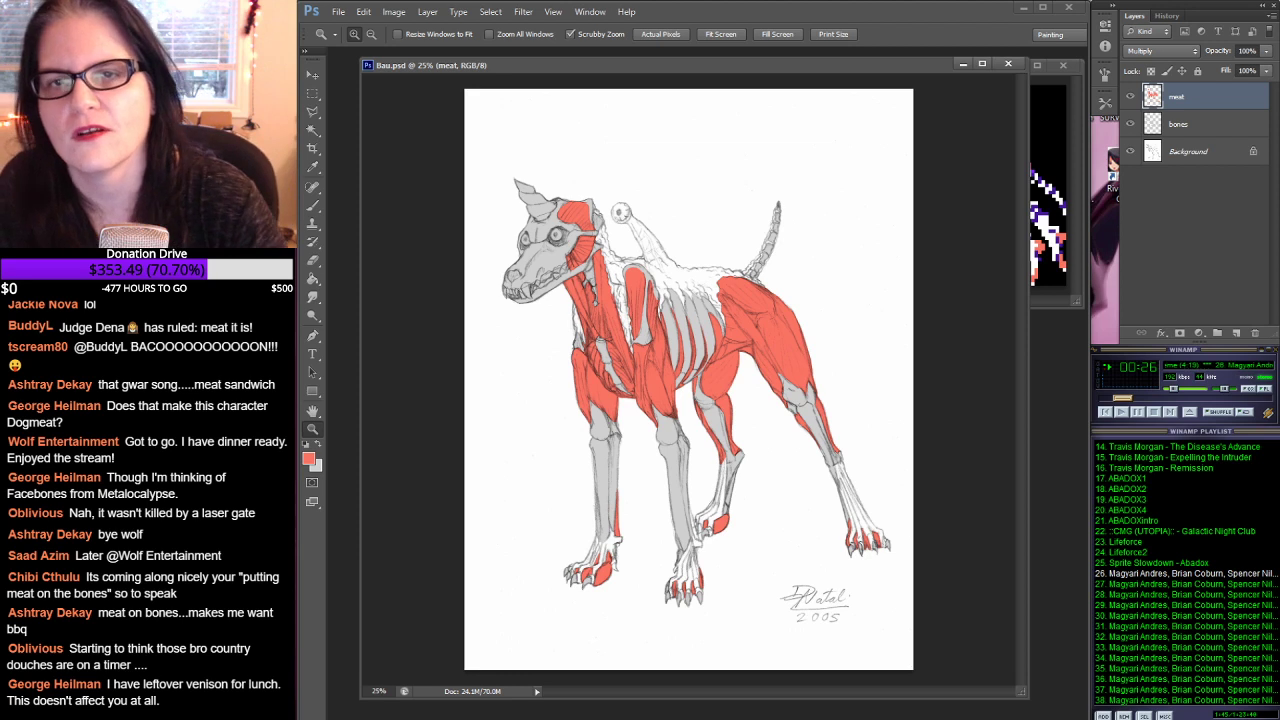
{"action": "left_click", "coordinate": [1062, 86]}
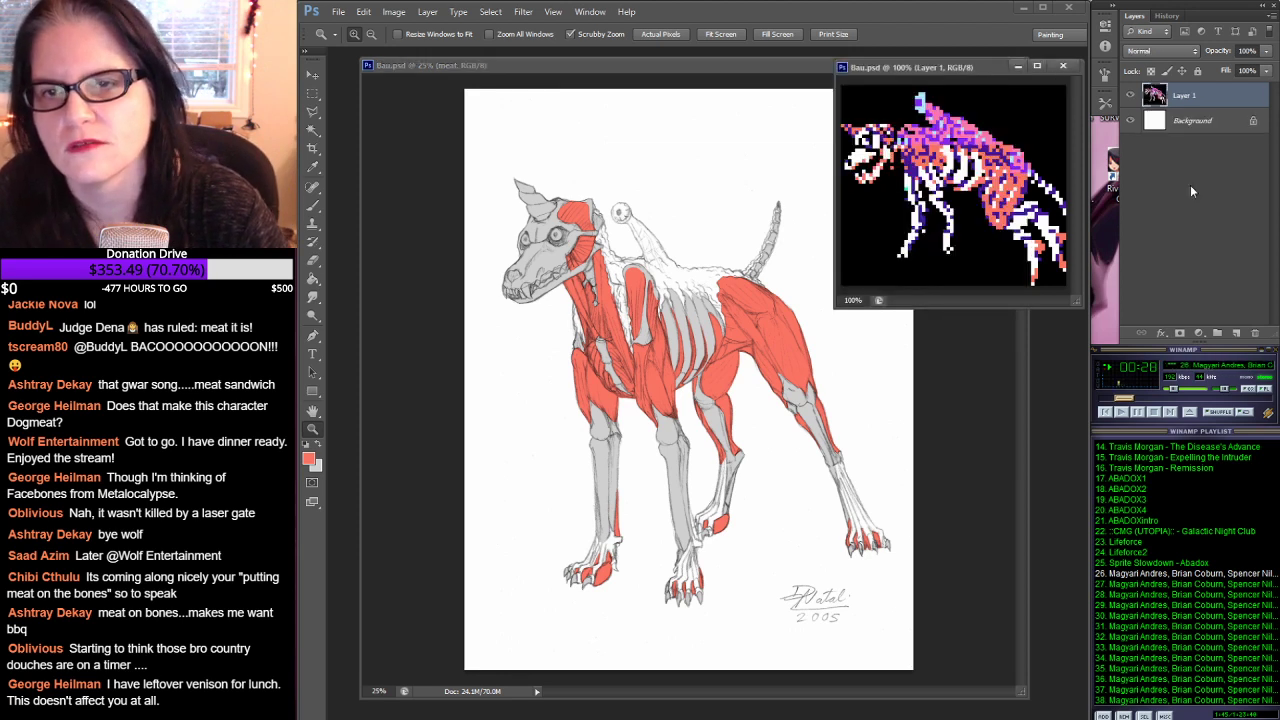